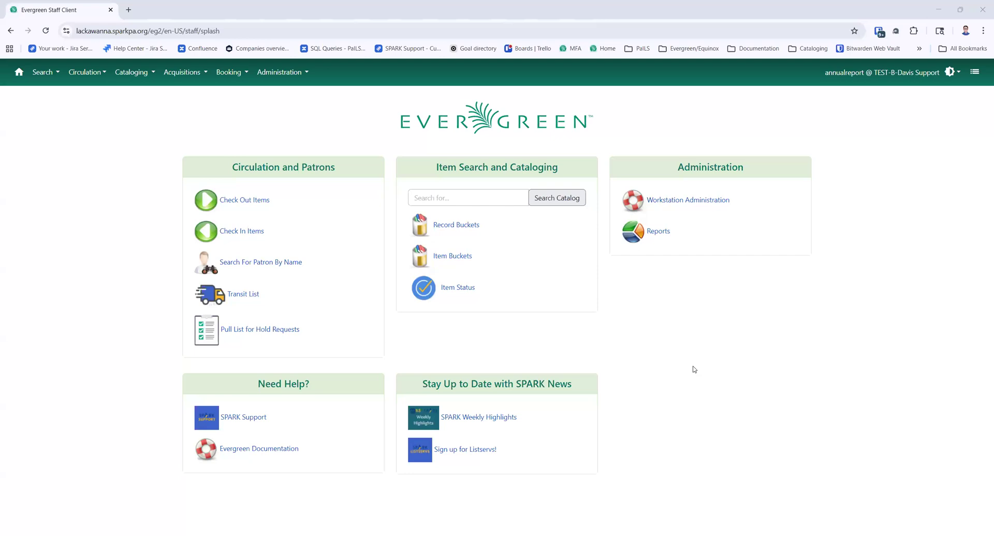
- Open Reports and expand the Templates tree under Shared Folders
left_click(653, 234)
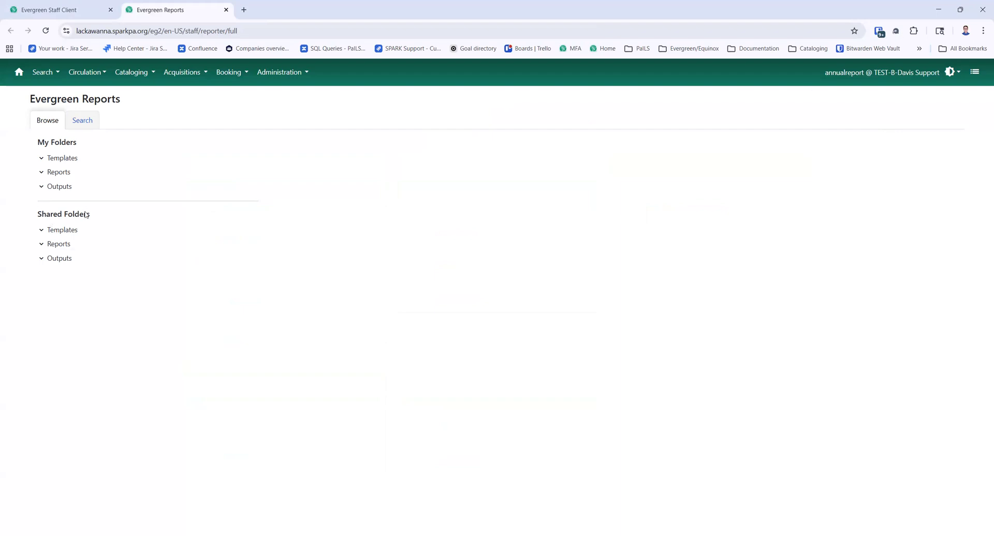
left_click(43, 232)
left_click(43, 232)
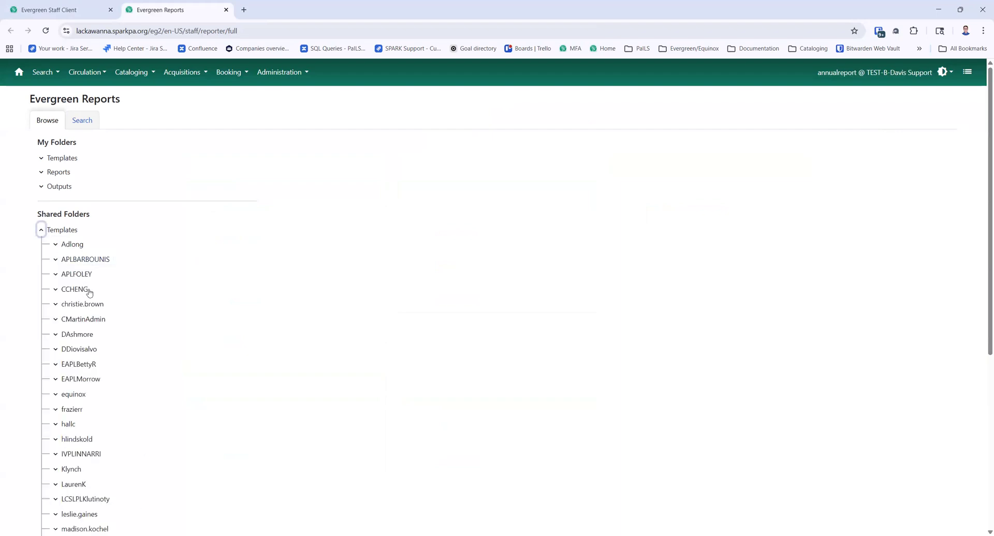
left_click(55, 260)
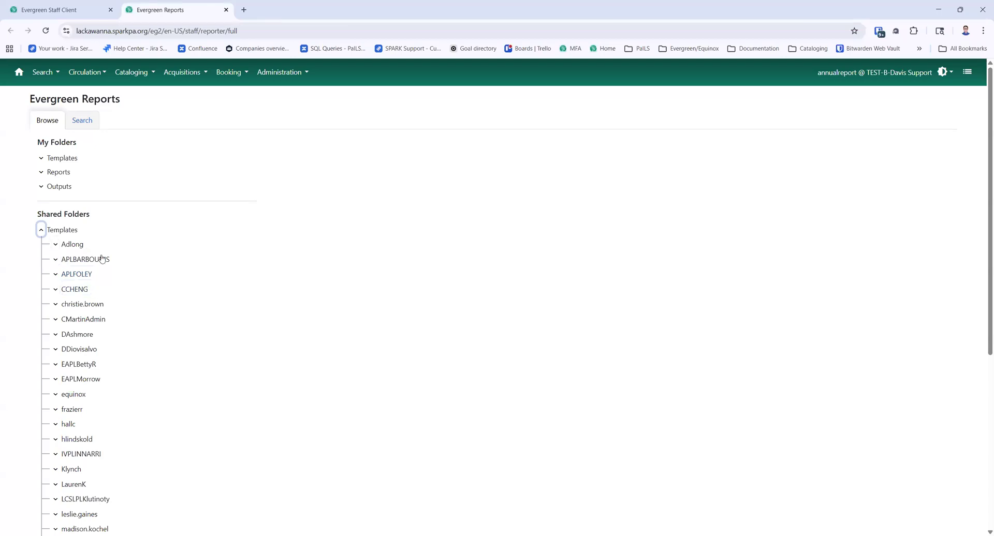
left_click(65, 259)
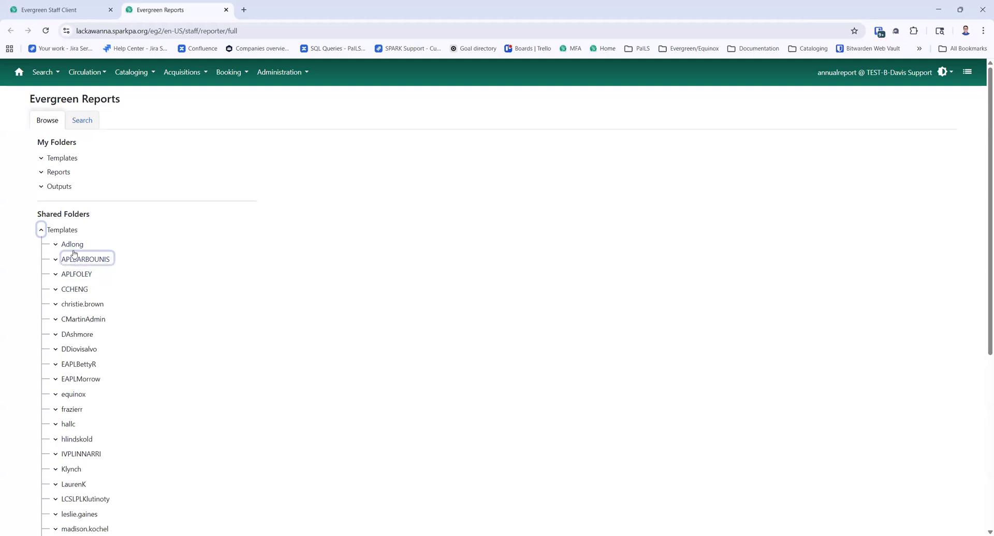
- Open the E-1 Number of Items folder within 2025 with Documentation Links (SPARK) in the My Folders templates
left_click(41, 158)
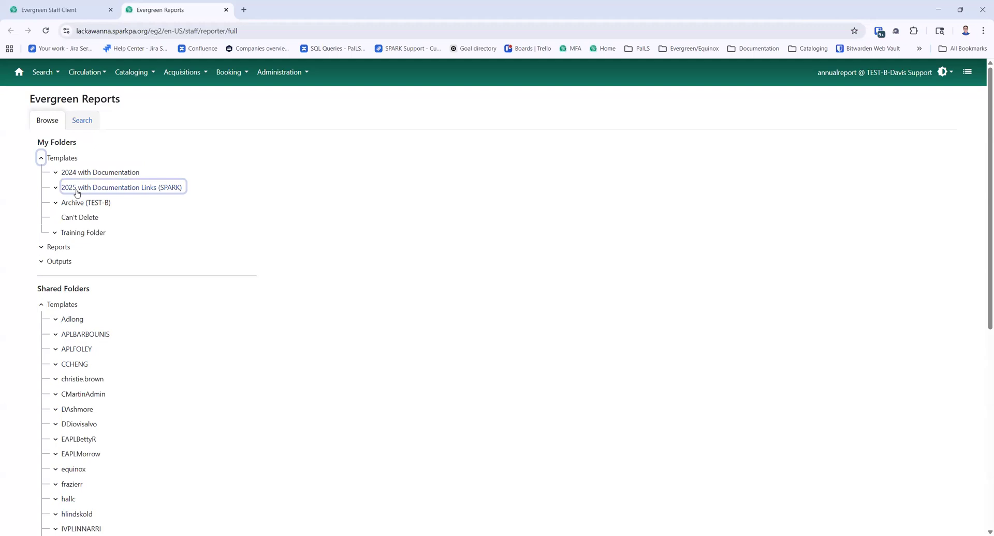
left_click(58, 193)
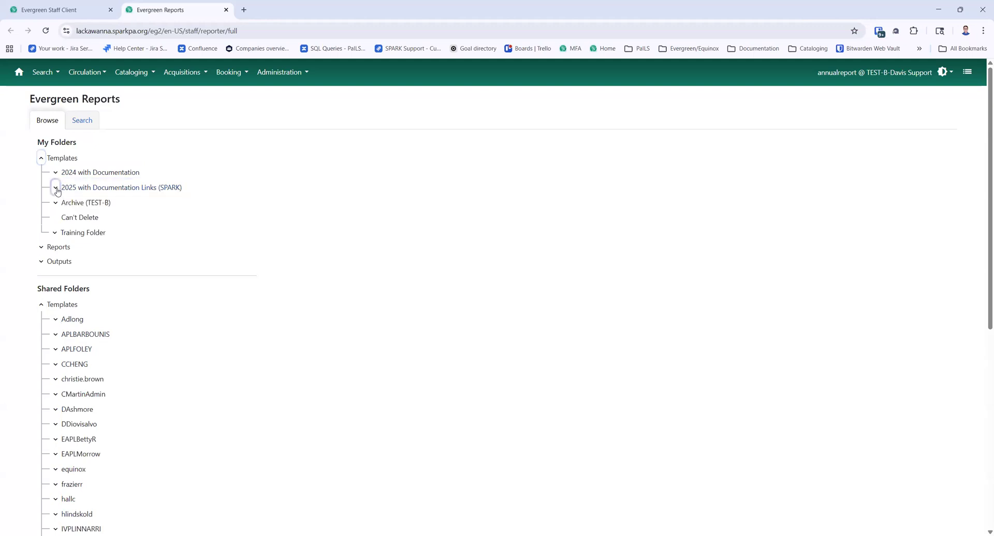
left_click(56, 189)
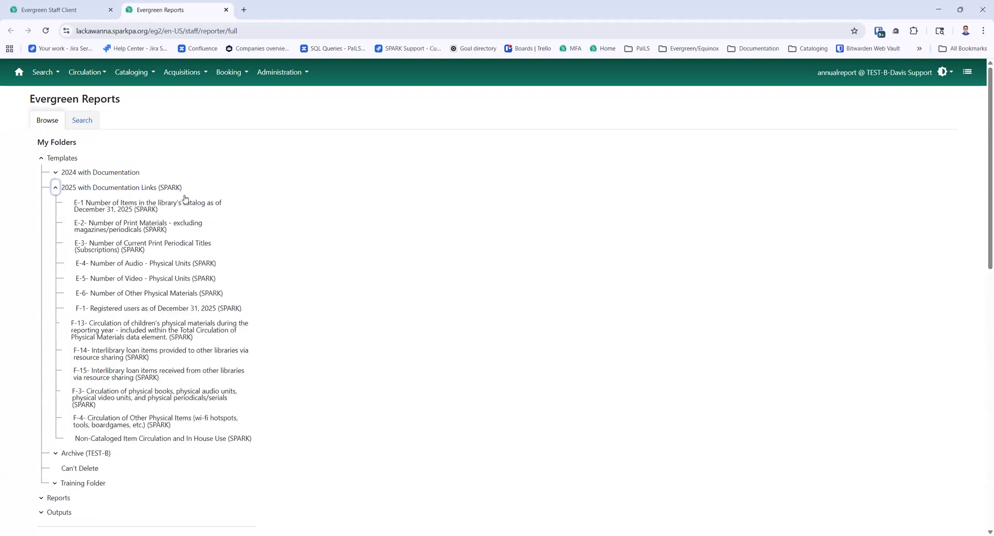
left_click(187, 203)
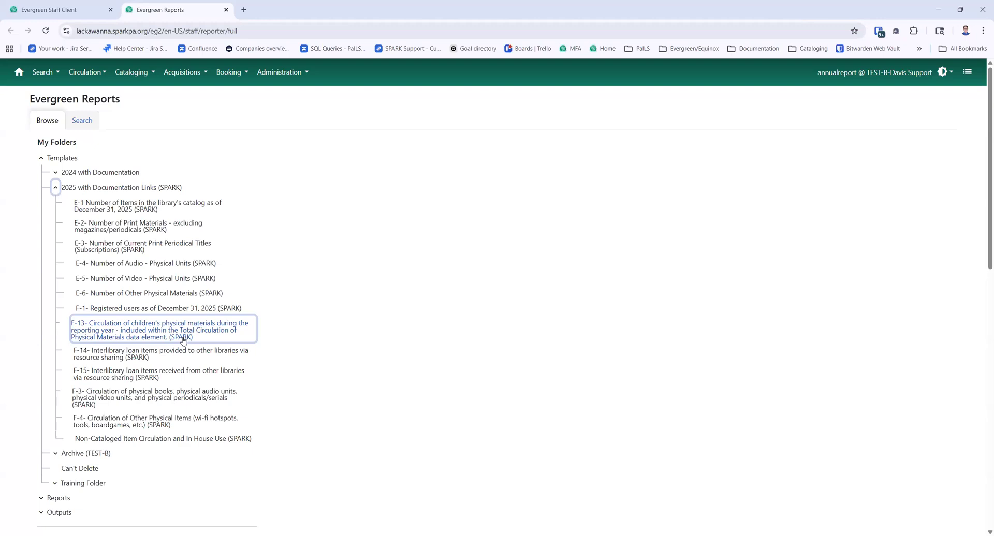
left_click(104, 210)
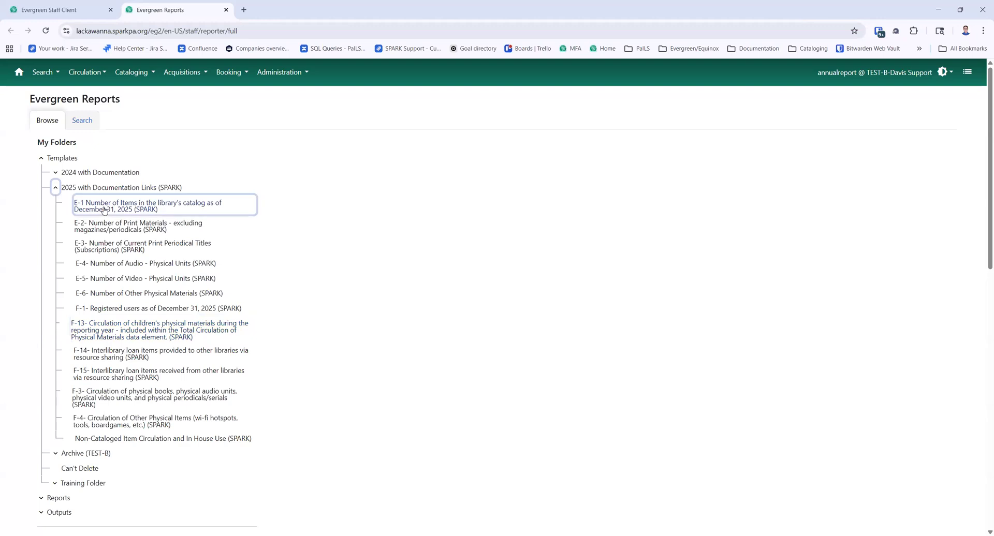
left_click(193, 207)
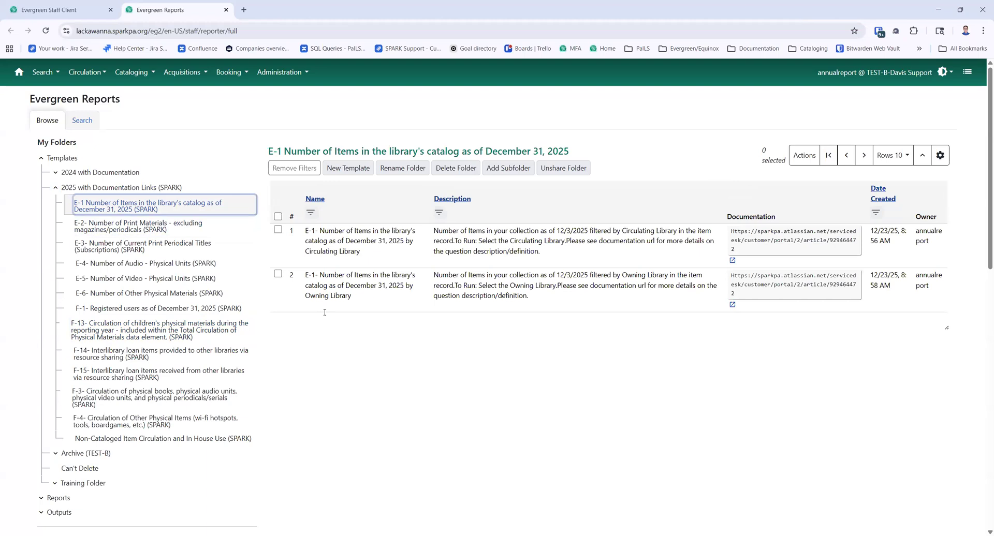
- Start cloning the E-1 Number of Items template by Owning Library
left_click(354, 250)
left_click(319, 299)
left_click_drag(309, 297, 358, 300)
left_click(337, 296)
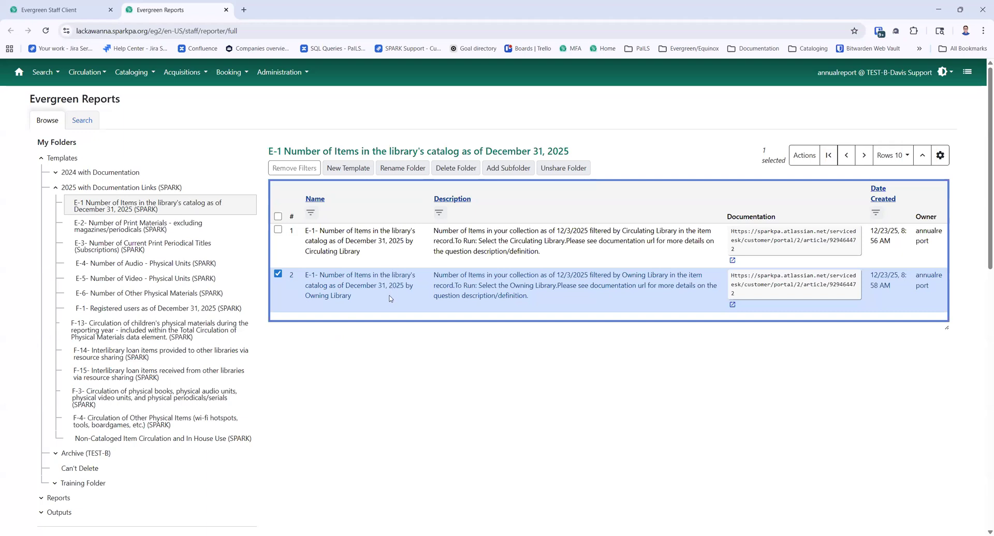
left_click(802, 156)
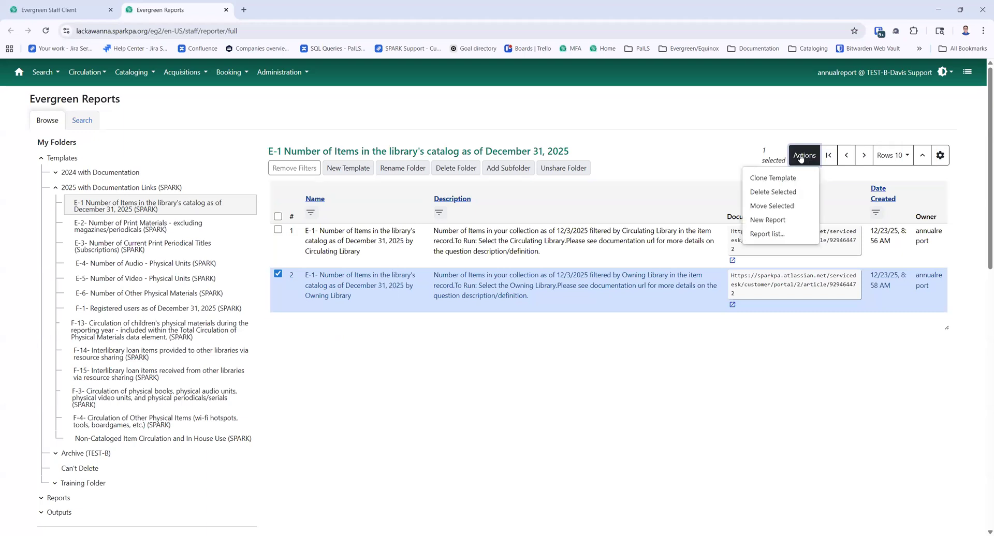
left_click(808, 183)
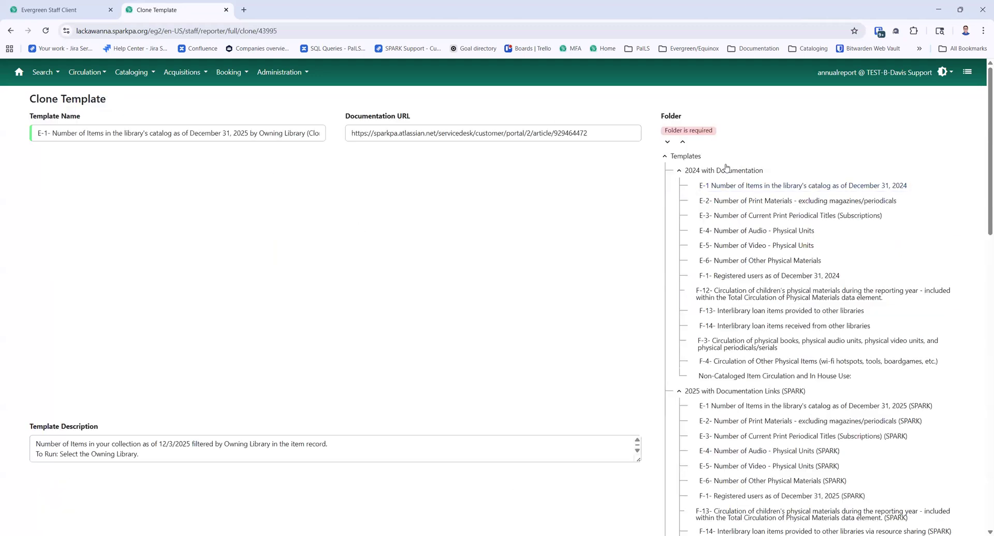
- Choose the Can't Delete folder as the cloned template's destination and review its display fields
left_click(679, 170)
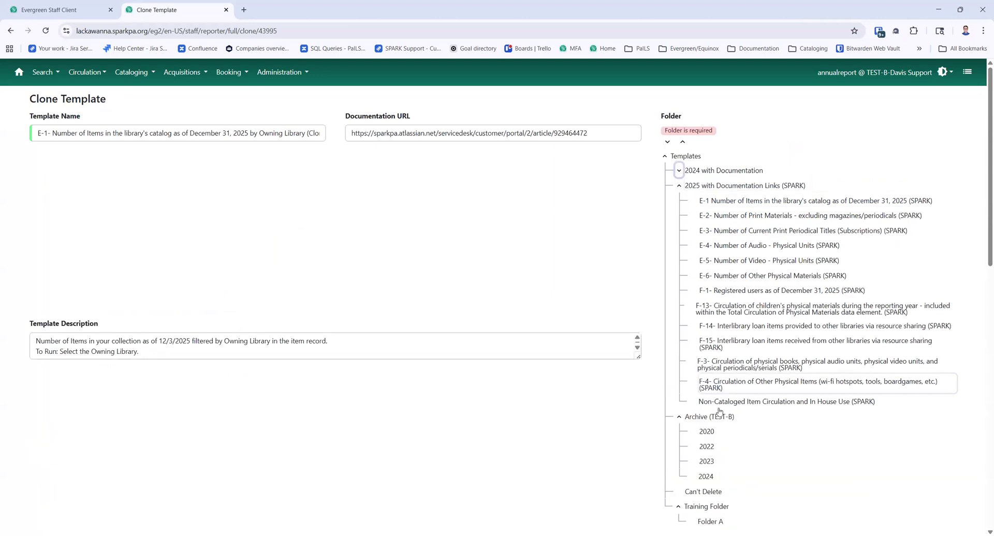
left_click(678, 417)
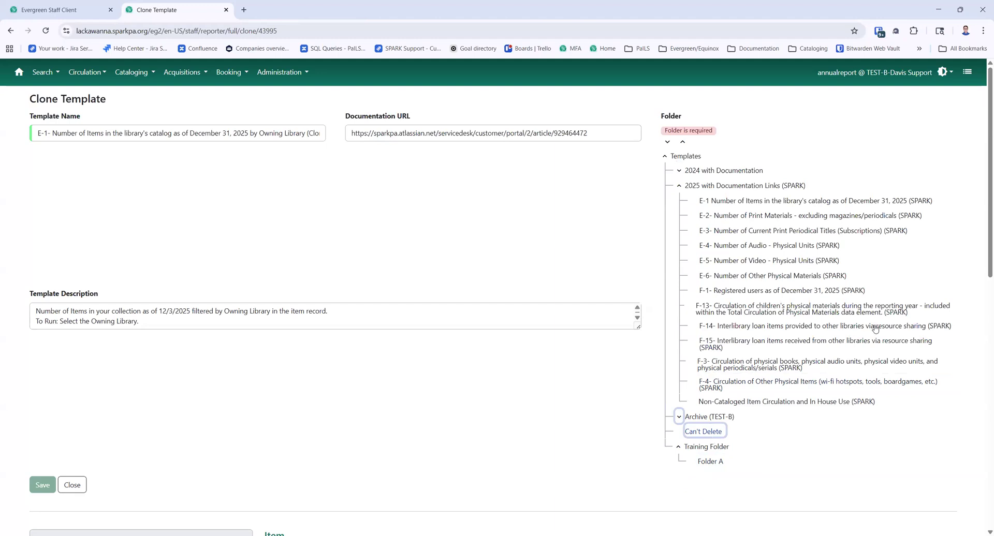
left_click(717, 432)
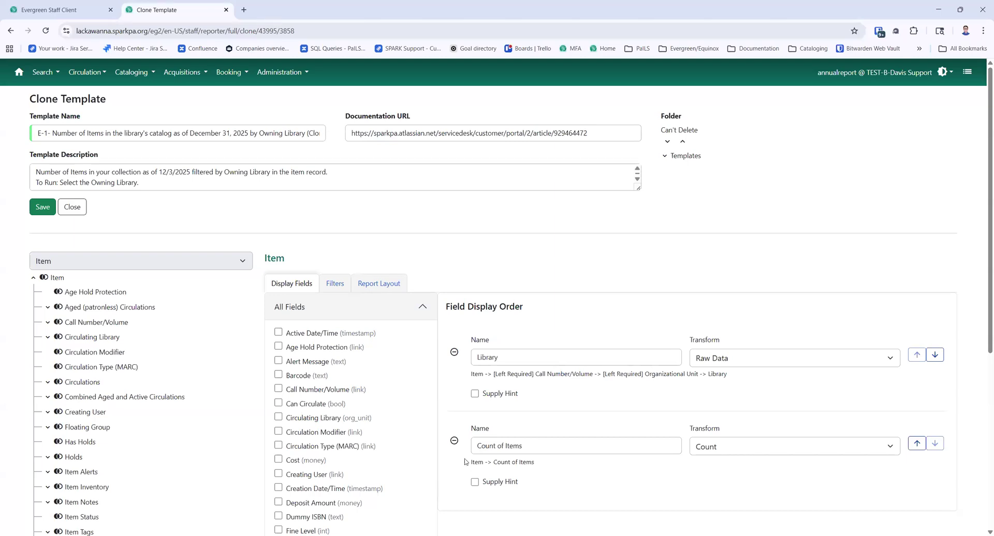
left_click(38, 214)
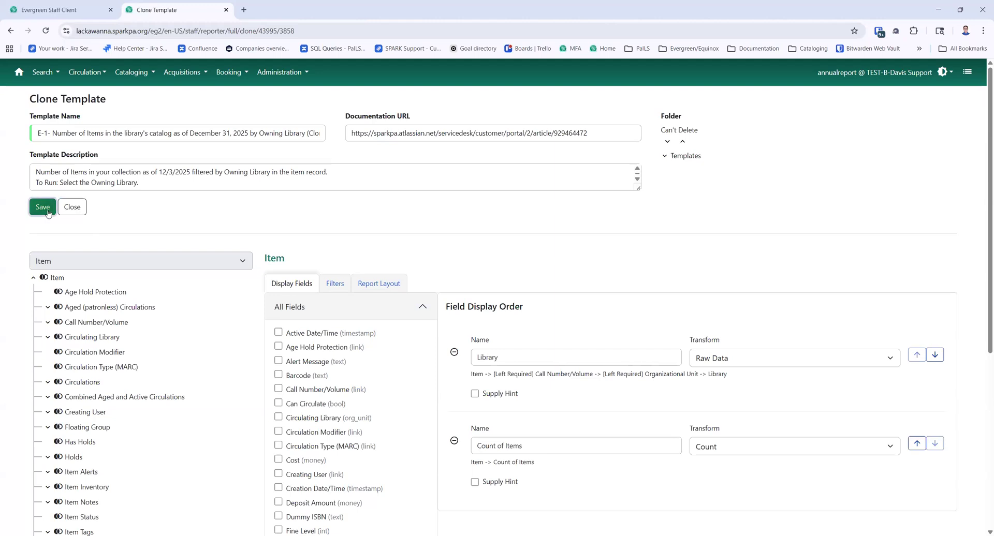
scroll(358, 346, "down", 5)
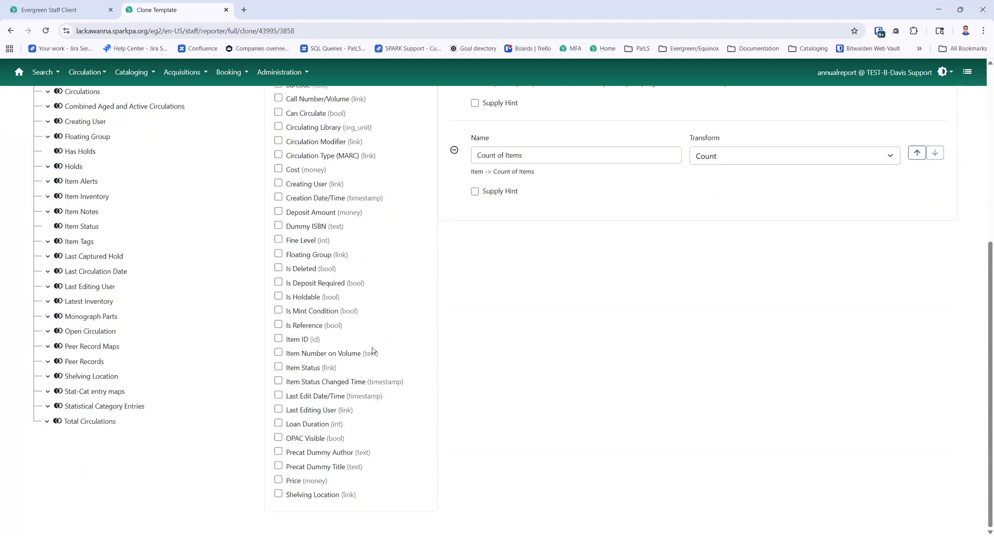
scroll(372, 352, "up", 5)
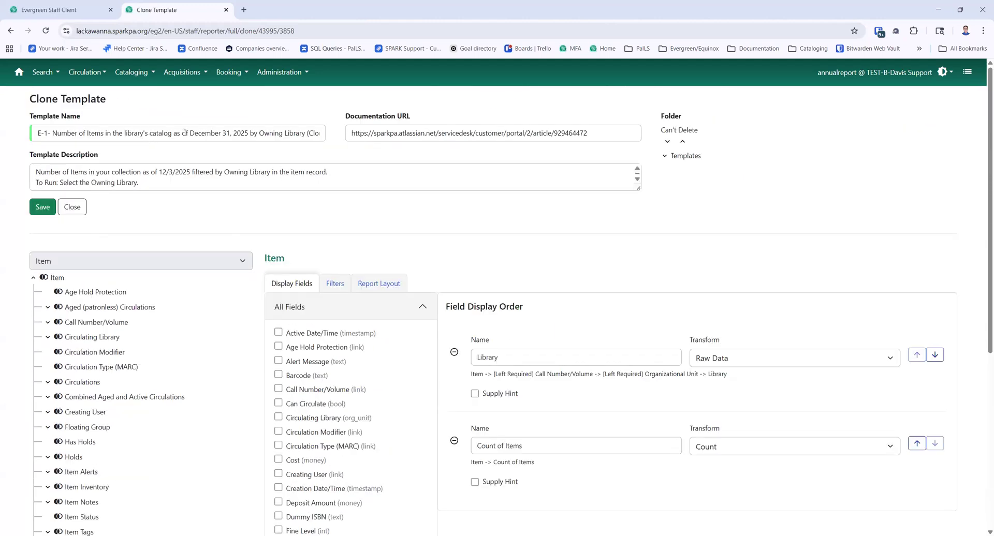
- Open the cloned template's documentation URL in a new browser tab
left_click(558, 135)
key("ctrl+a")
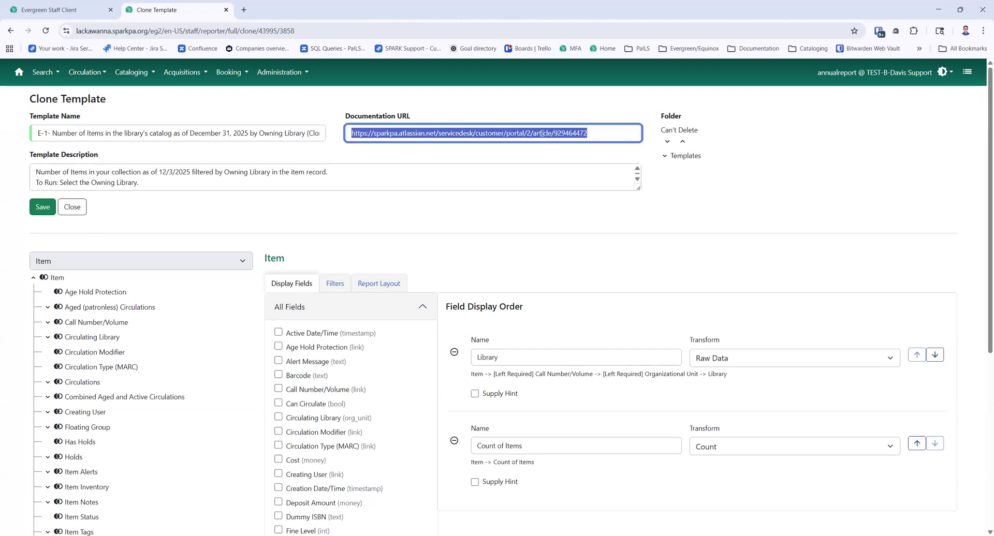
left_click(244, 10)
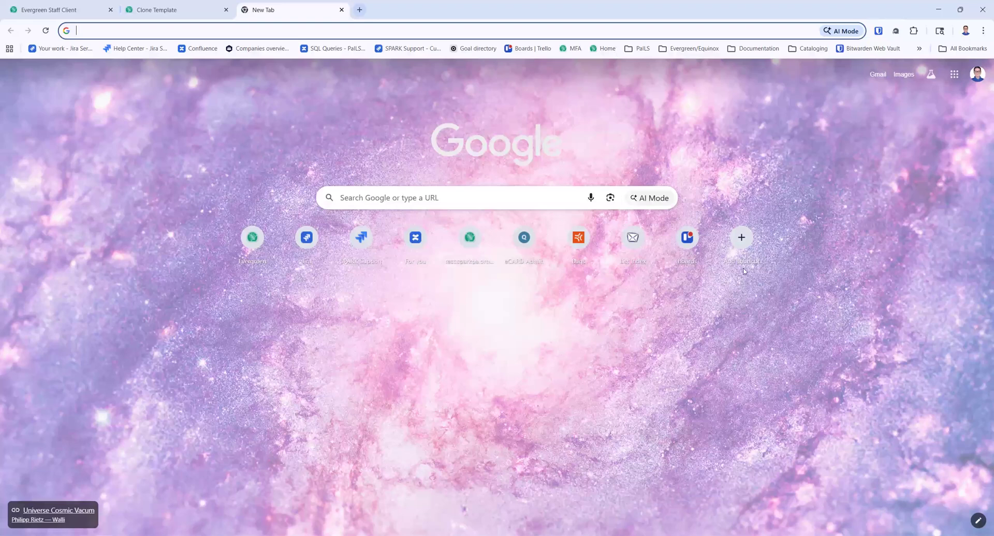
key("ctrl+v")
key("Return")
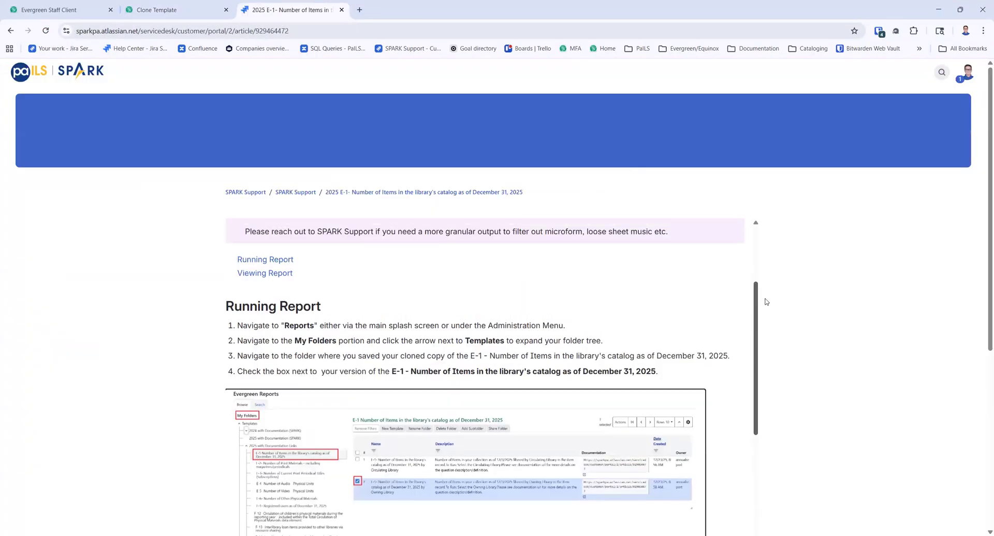
- Examine the E-1 documentation article's instructions for running and viewing the report
scroll(777, 373, "down", 1)
scroll(790, 438, "down", 5)
scroll(796, 456, "down", 8)
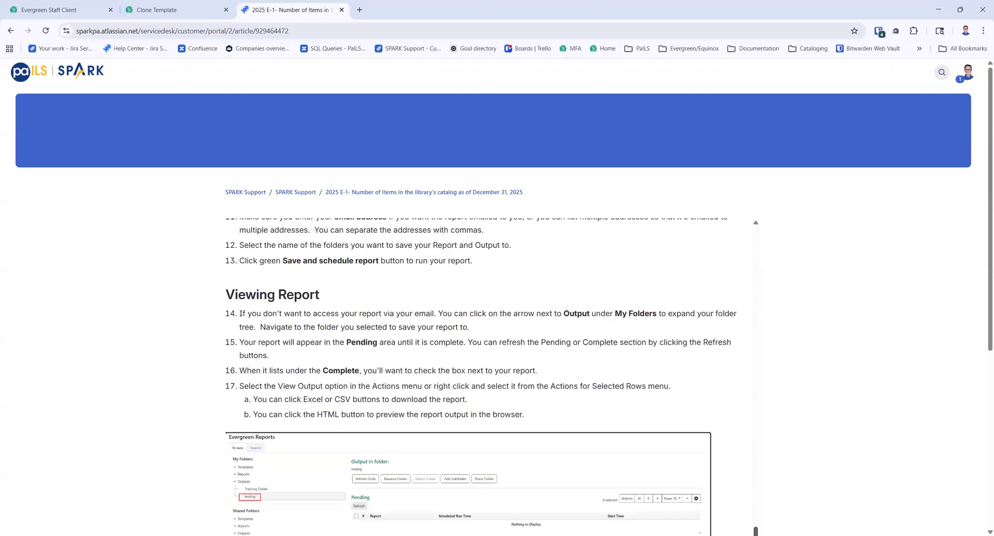
scroll(492, 377, "down", 1)
scroll(795, 418, "down", 2)
scroll(739, 452, "up", 7)
scroll(732, 435, "up", 10)
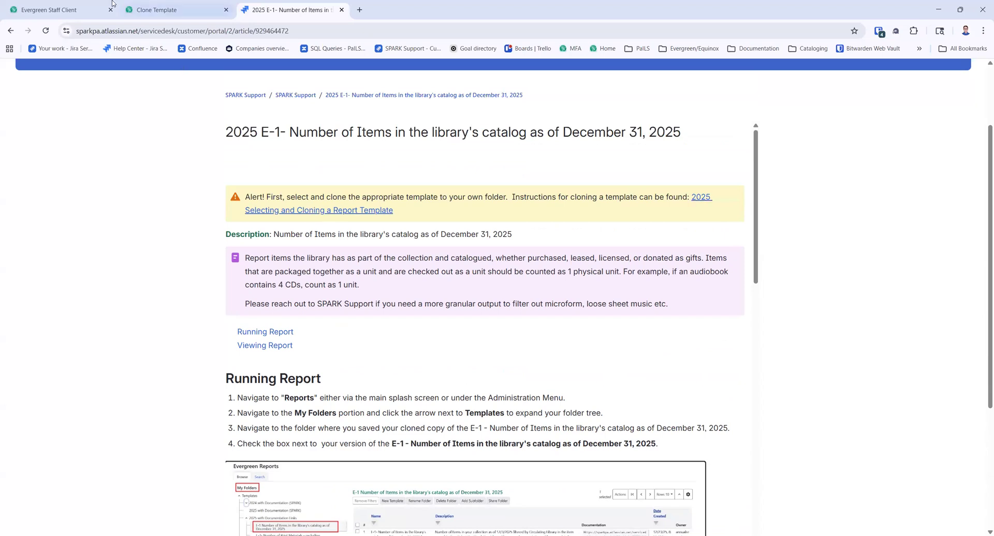
- Return to the template clone, close it without saving, and reopen the E-1 Number of Items folder
left_click(139, 11)
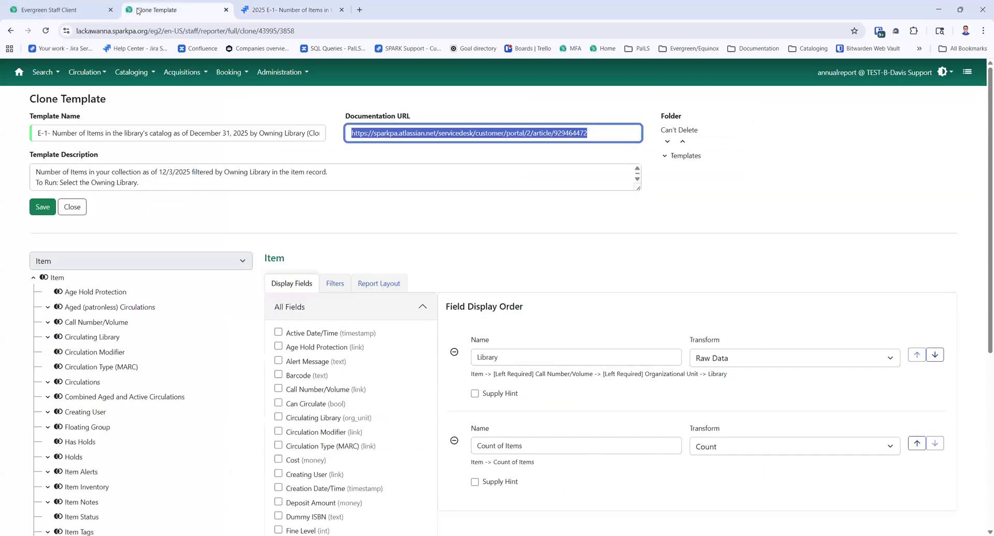
left_click(81, 207)
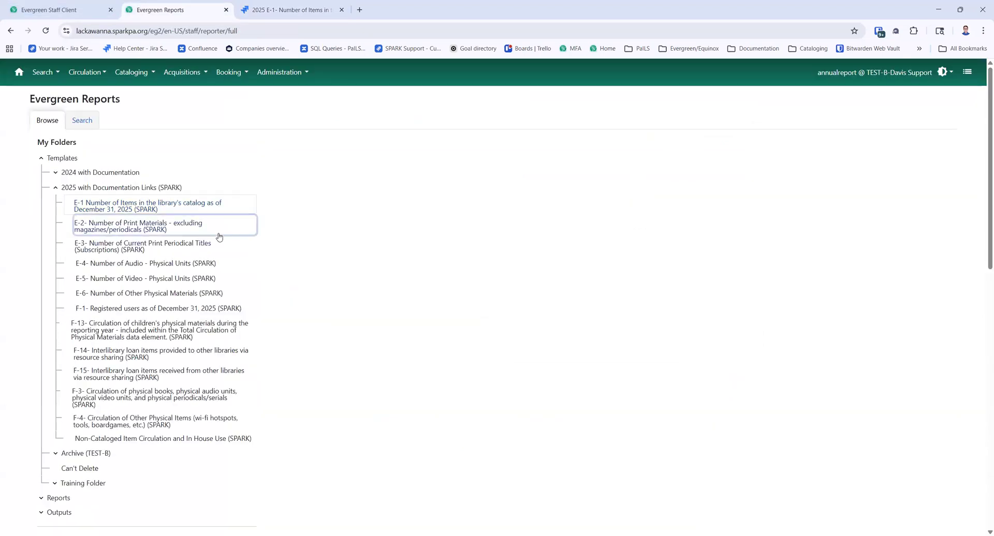
left_click(139, 208)
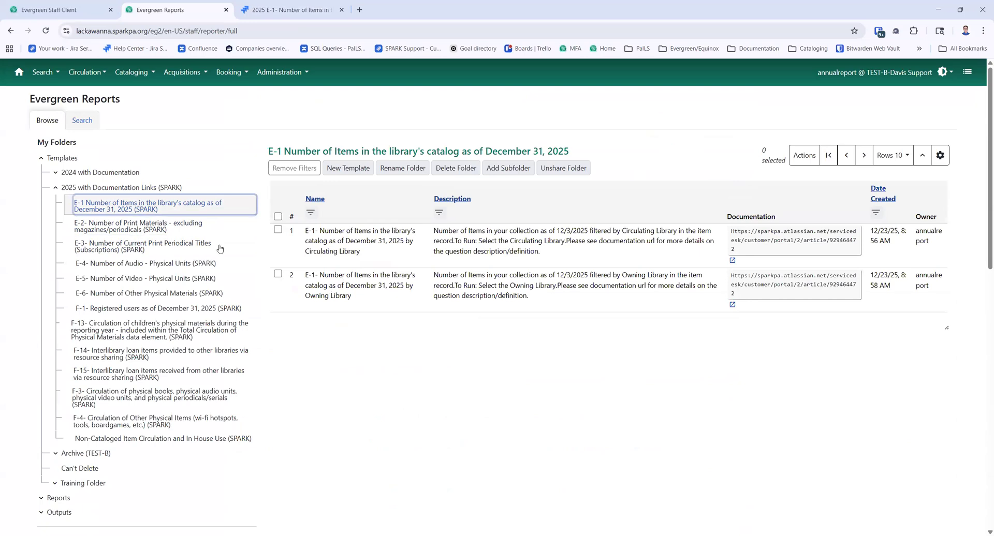
- Add a top-level template folder named Training under My Folders
left_click(41, 159)
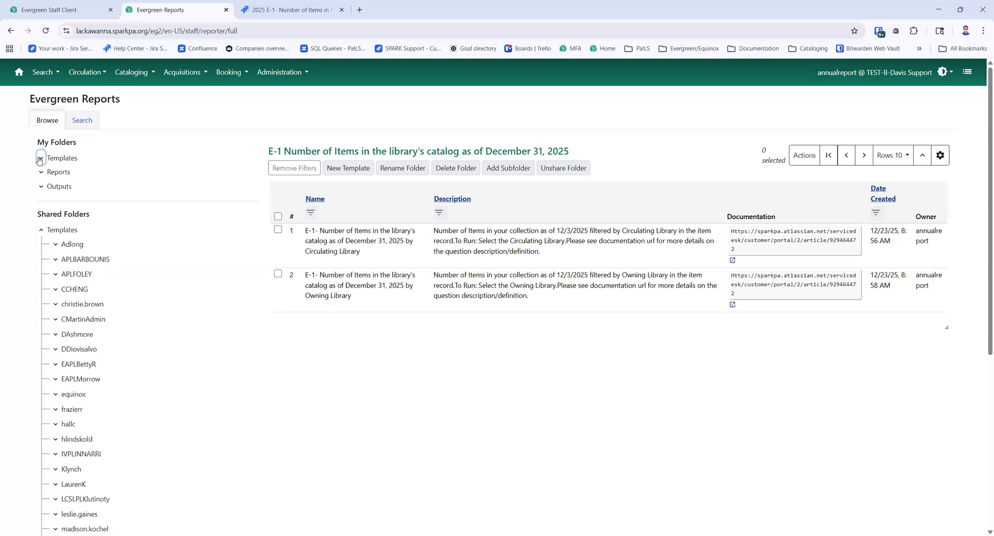
left_click(42, 160)
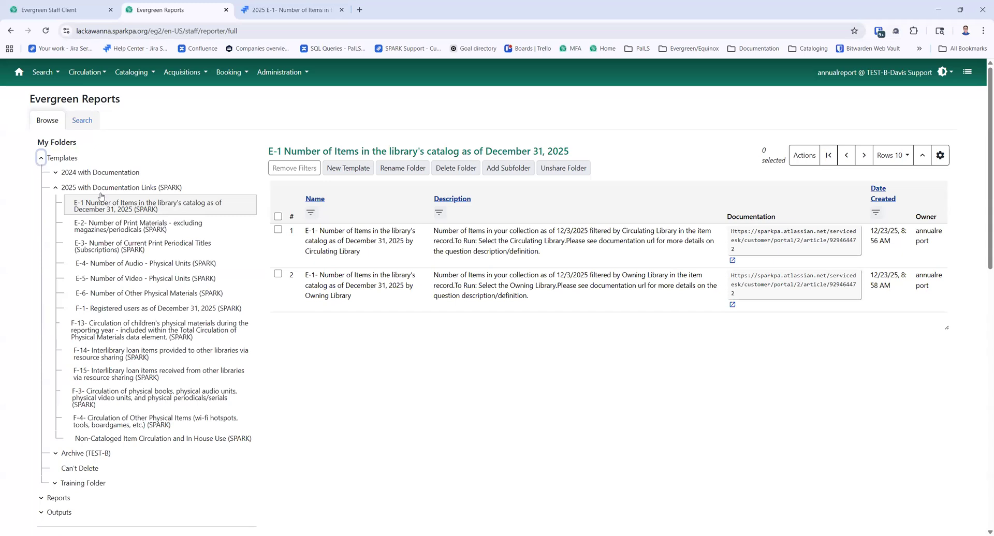
left_click(69, 161)
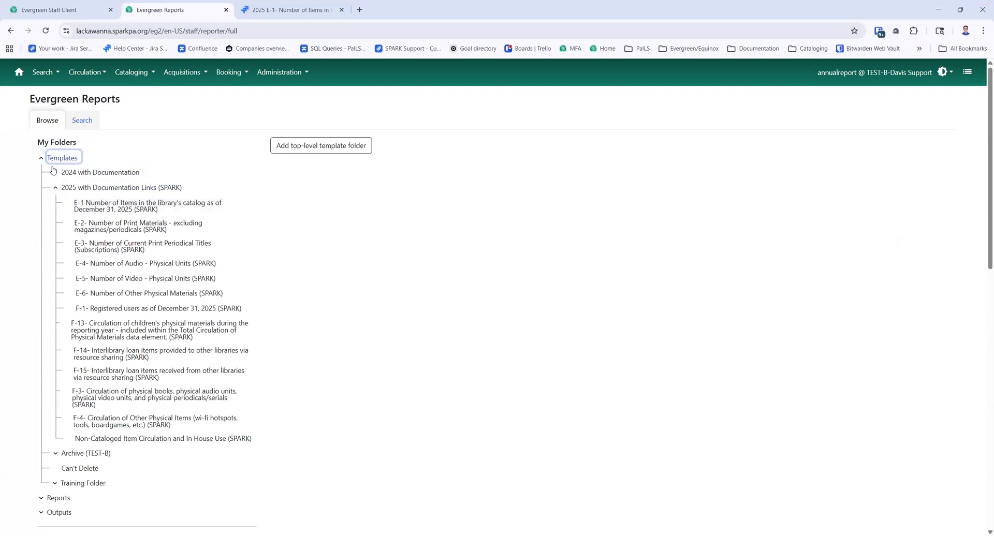
left_click(297, 145)
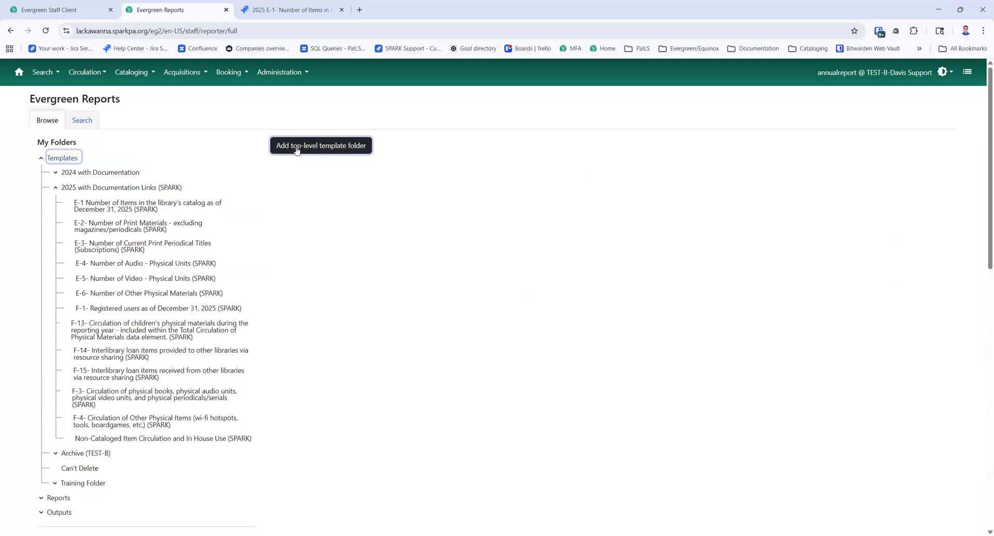
left_click(296, 147)
type("Training")
left_click(554, 174)
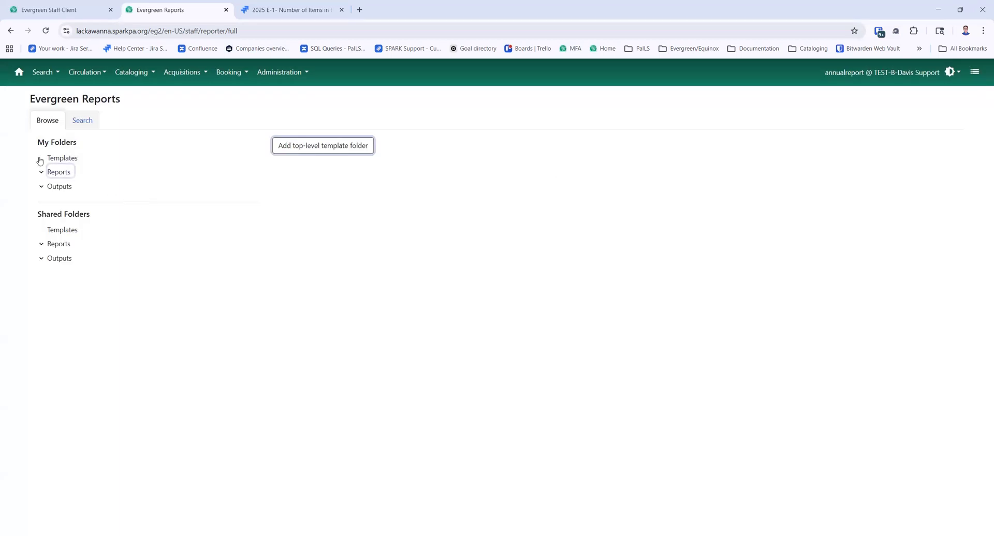
- Expand the 2025 with Documentation Links (SPARK) templates in My Folders and open the E-1 Number of Items folder
left_click(42, 160)
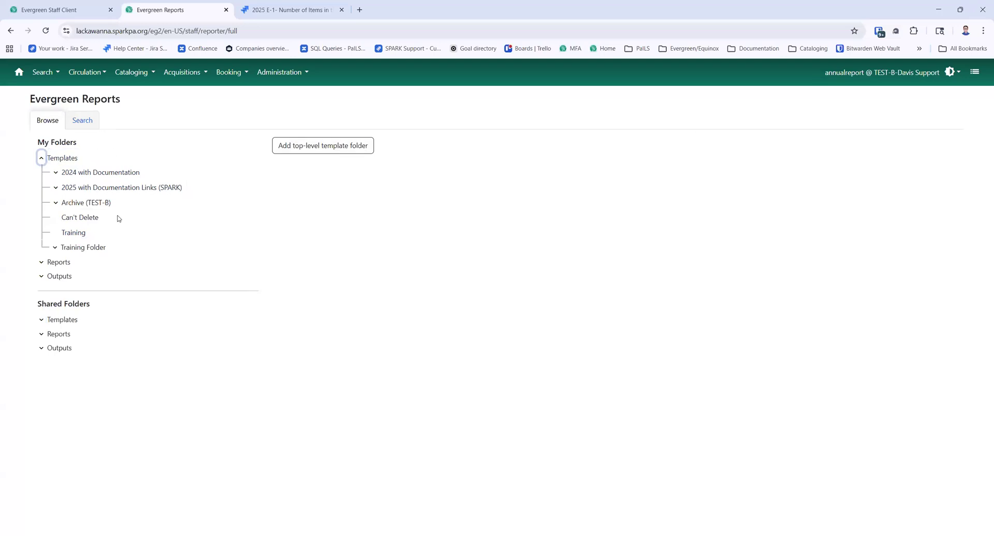
left_click(57, 188)
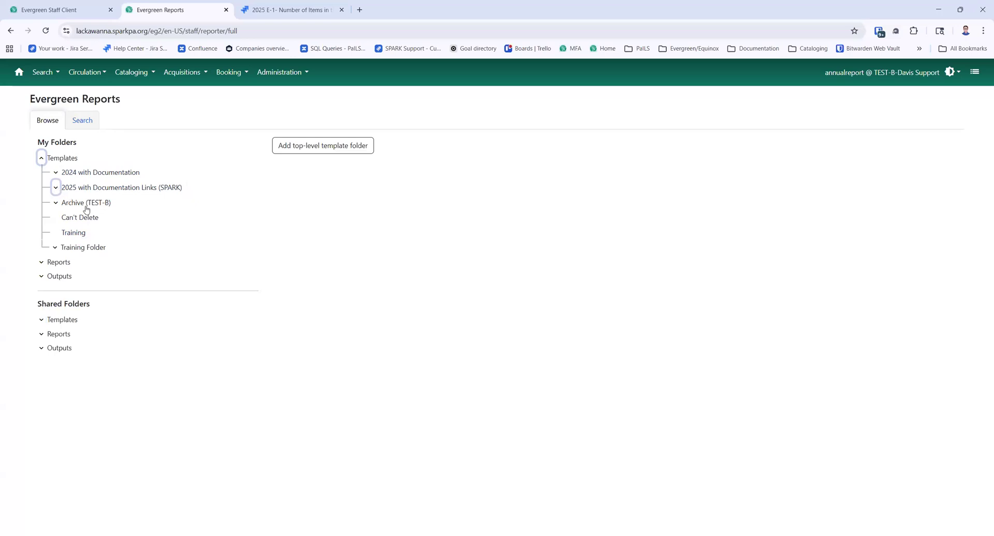
left_click(89, 210)
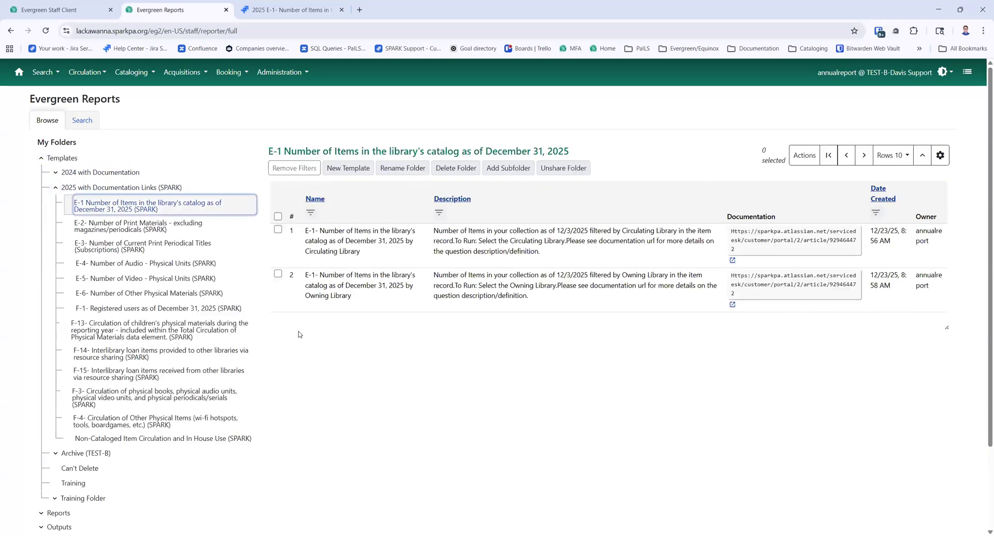
- Start a new report from the E-1 template filtered by Owning Library and inspect its name and description fields
left_click(278, 274)
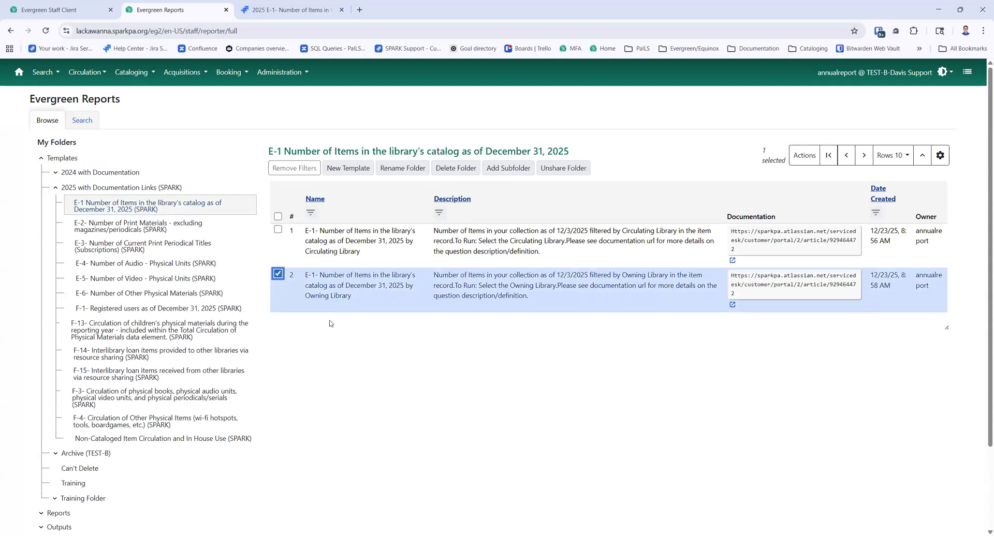
left_click(816, 161)
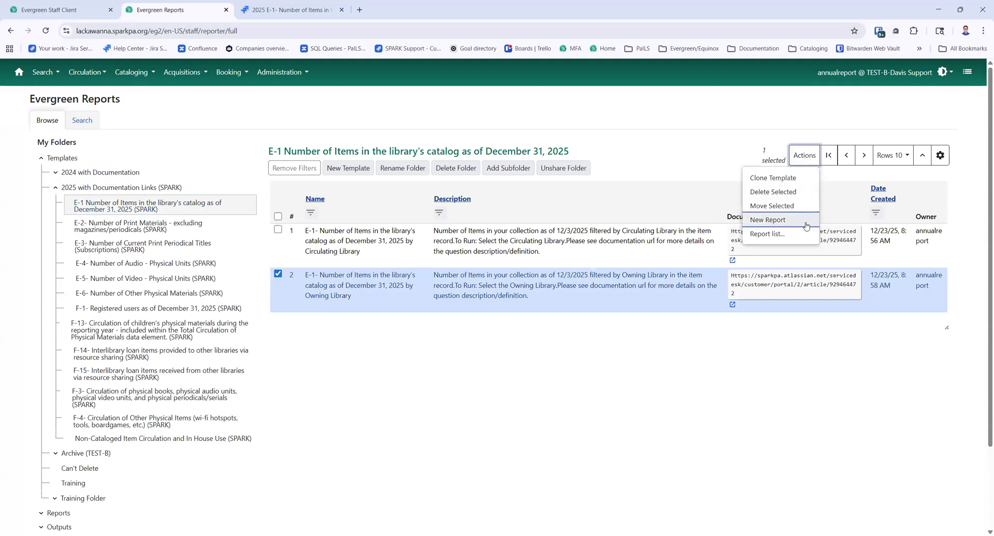
left_click(806, 226)
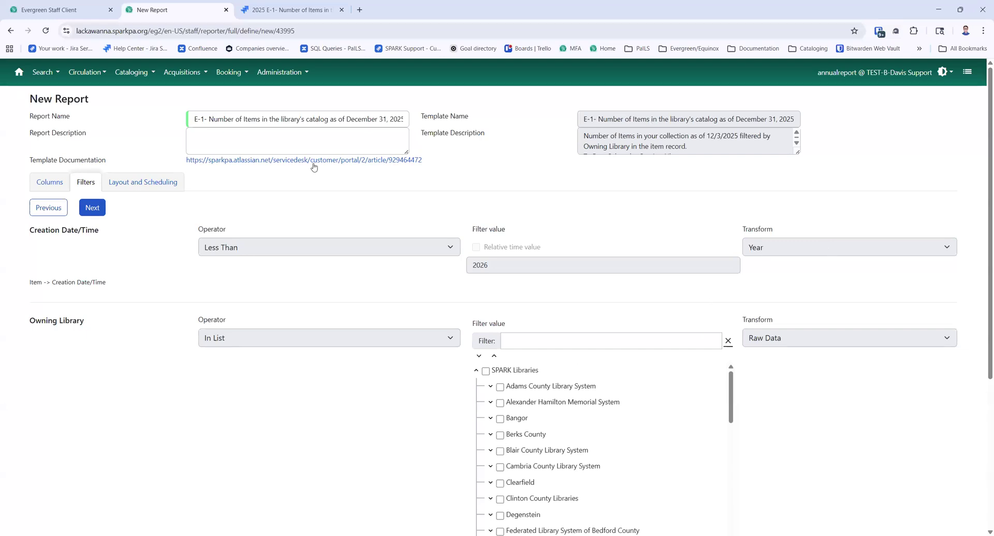
triple_click(244, 123)
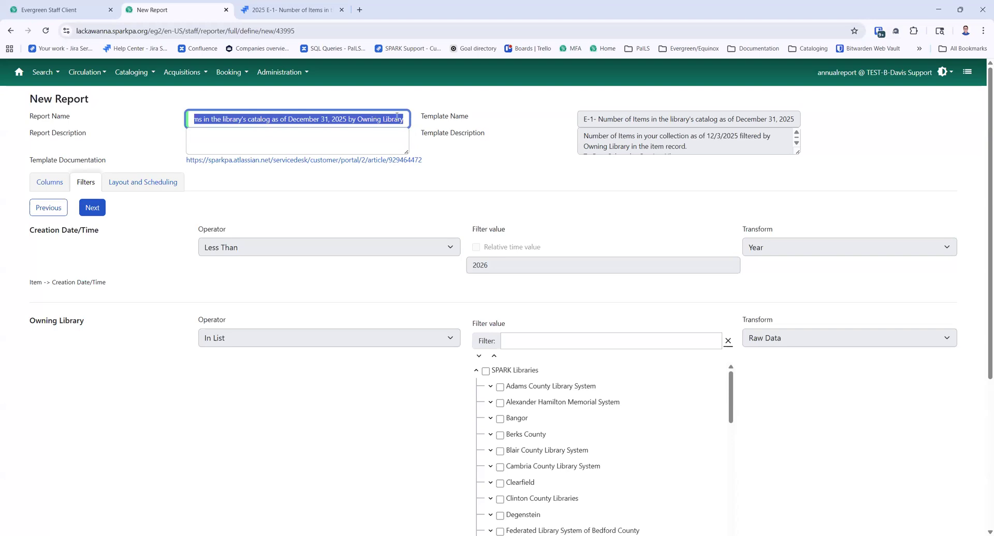
left_click(294, 142)
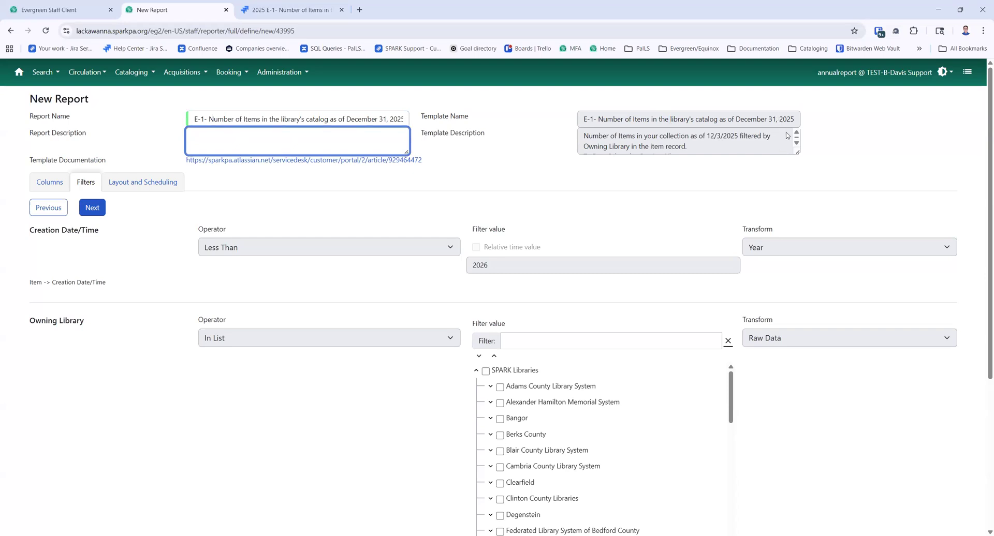
- Enlarge the template description and read its instruction for running the report
left_click_drag(798, 154, 798, 206)
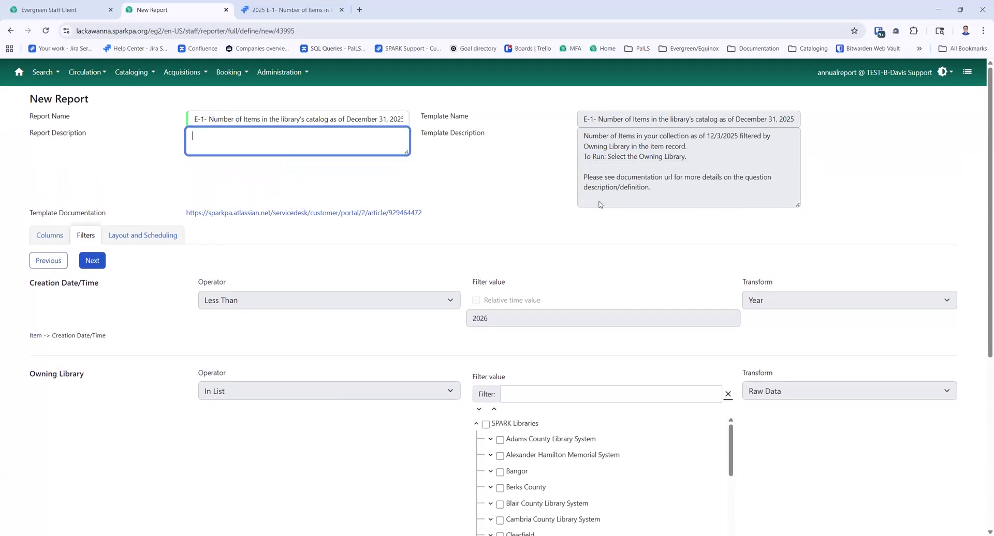
left_click(811, 232)
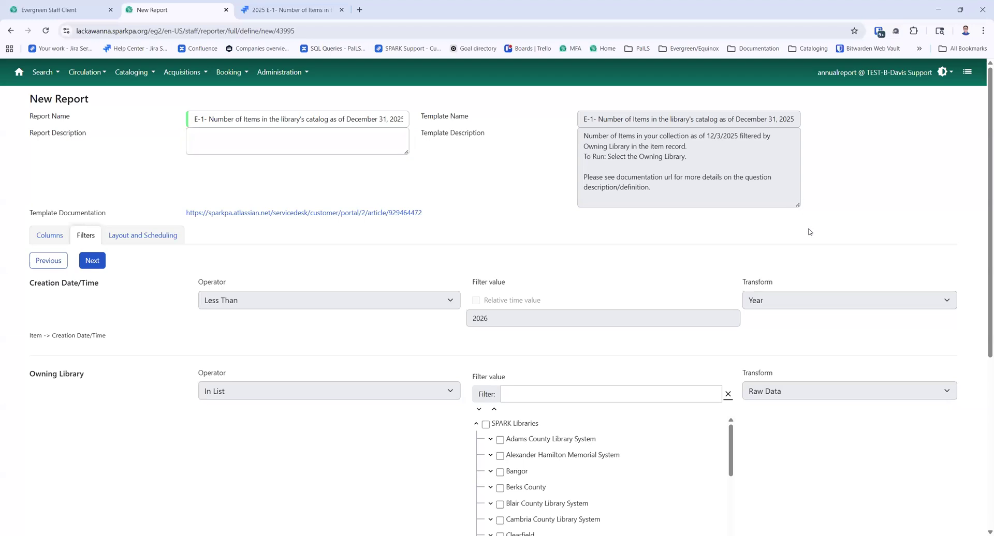
left_click_drag(798, 205, 798, 230)
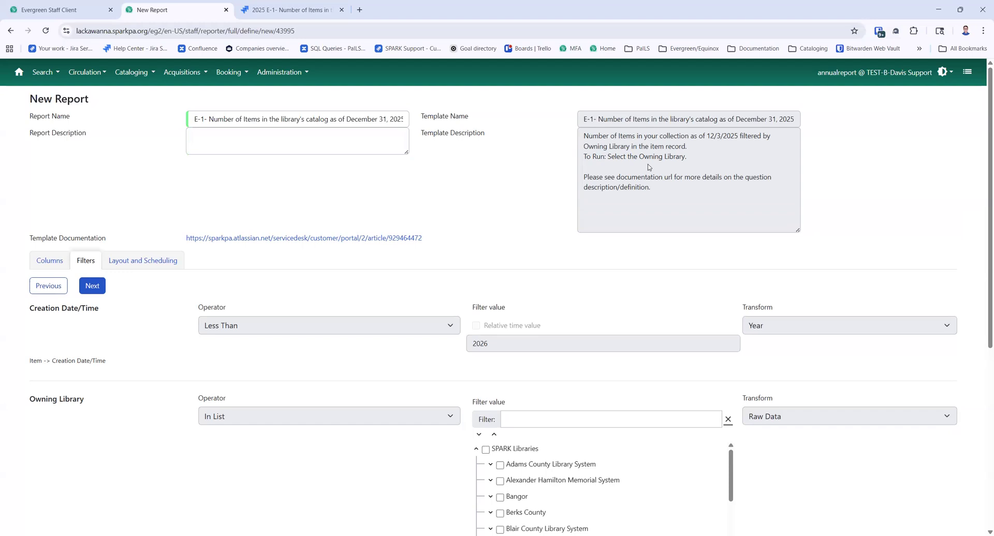
left_click_drag(583, 157, 688, 159)
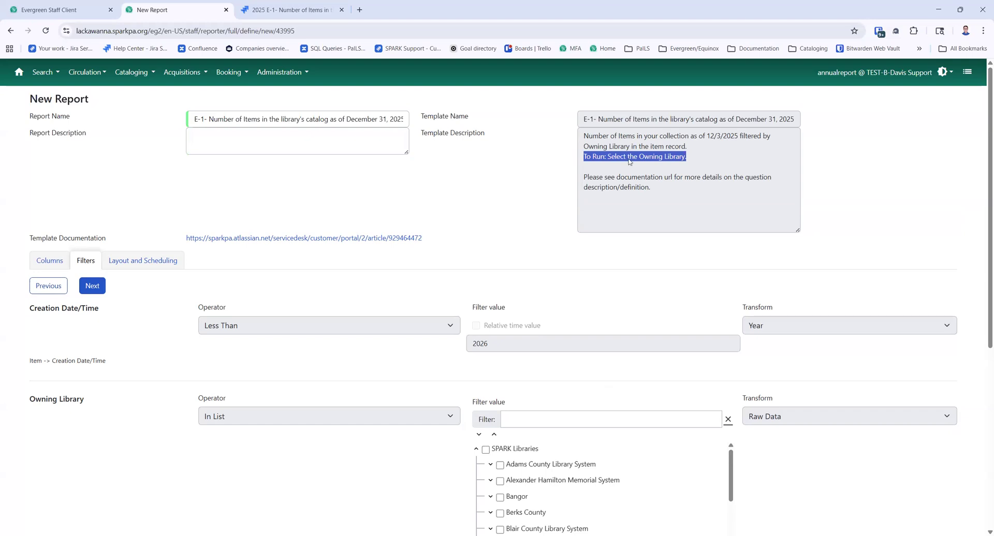
- Review the new report's Creation Date, Owning Library and Is Deleted filters, and cancel the report
scroll(574, 412, "down", 3)
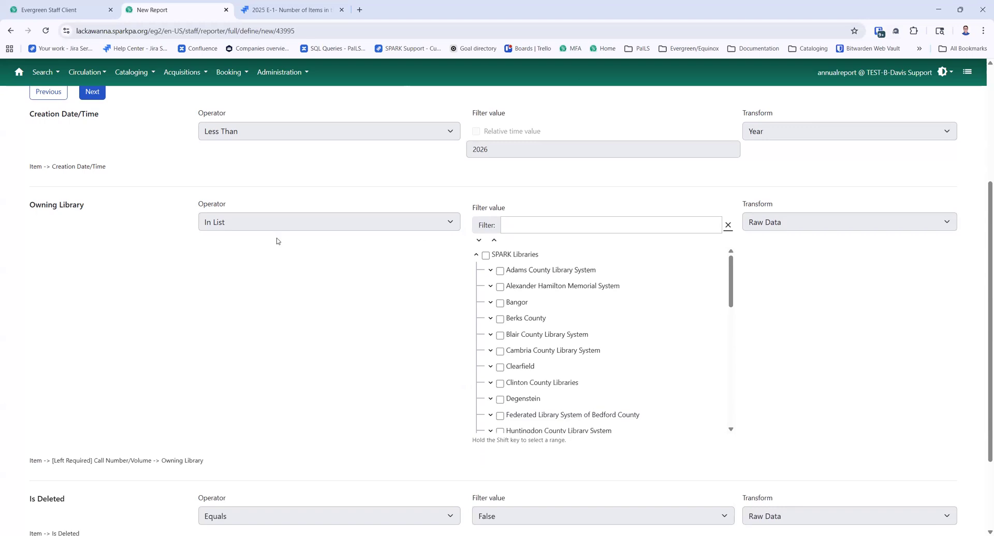
scroll(93, 357, "down", 2)
scroll(62, 466, "up", 1)
scroll(44, 510, "down", 1)
left_click(45, 504)
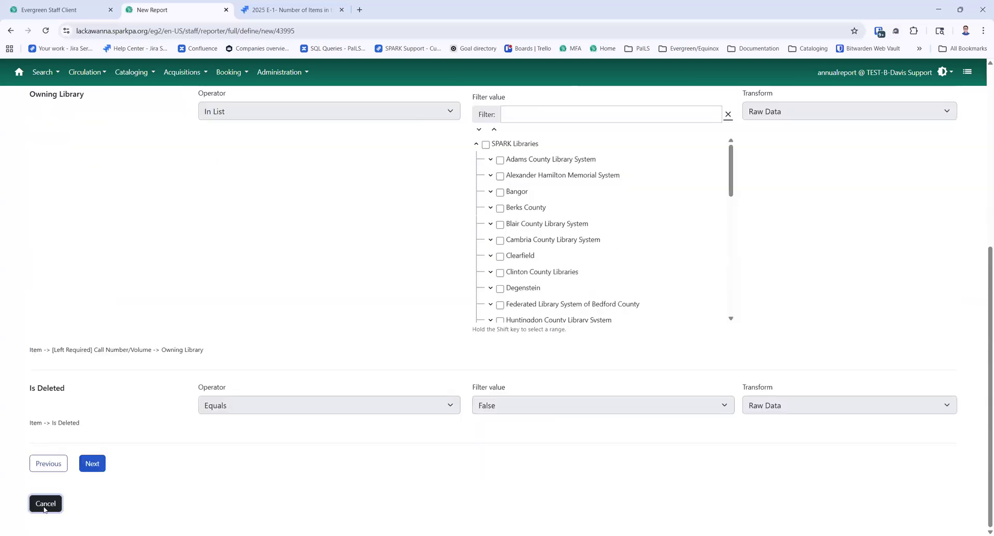
- Open the SPARK Cataloging Townhall template folder under Shared Folders and select the template List of Items with attributes (3.3.7) NEW2021
scroll(155, 409, "down", 2)
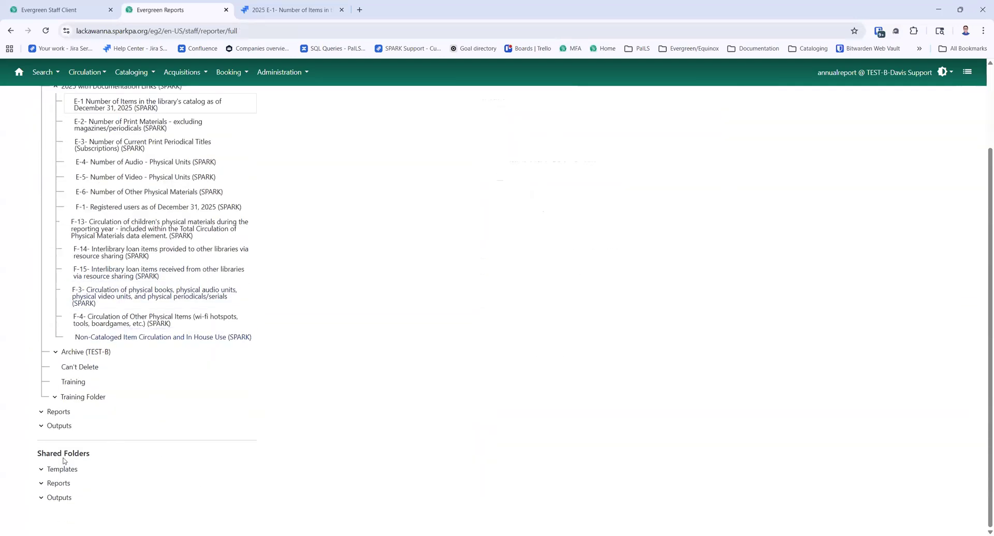
left_click(40, 470)
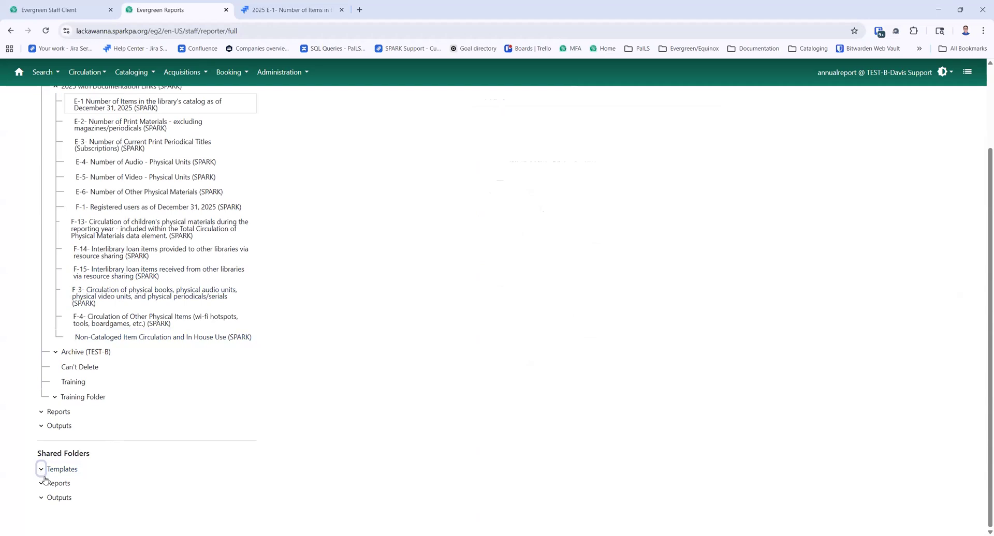
left_click(56, 485)
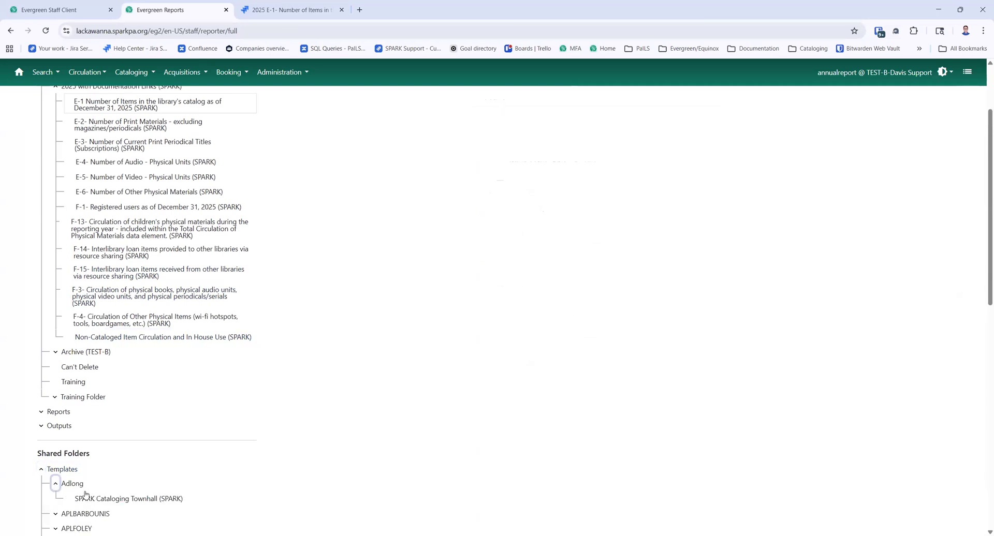
left_click(93, 499)
left_click(278, 129)
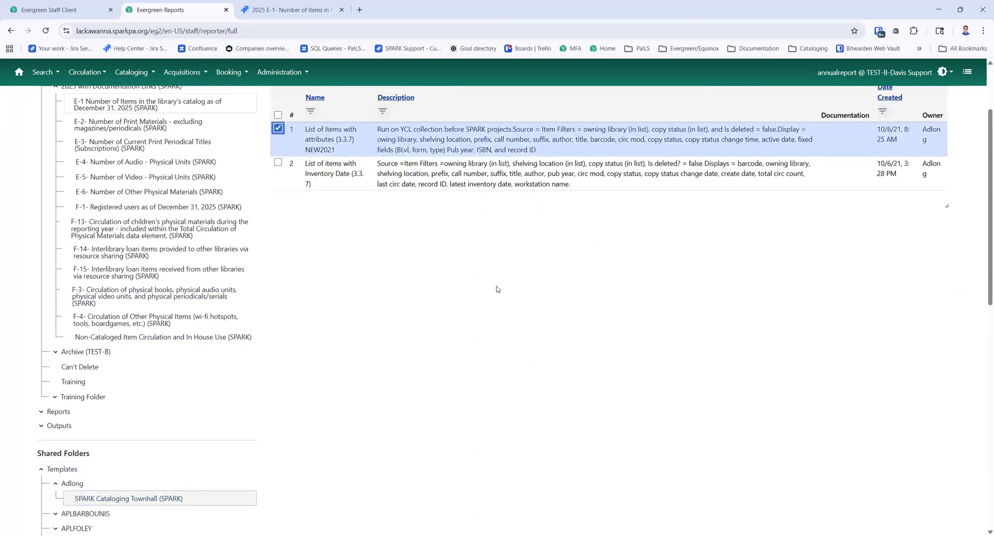
left_click(116, 499)
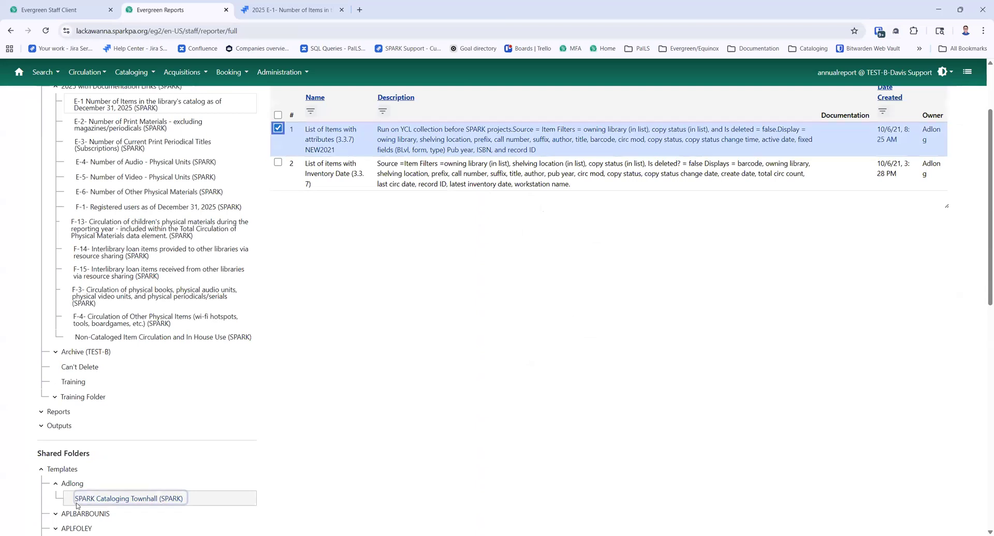
- Check which actions are available for the selected shared template without running any
scroll(269, 497, "up", 2)
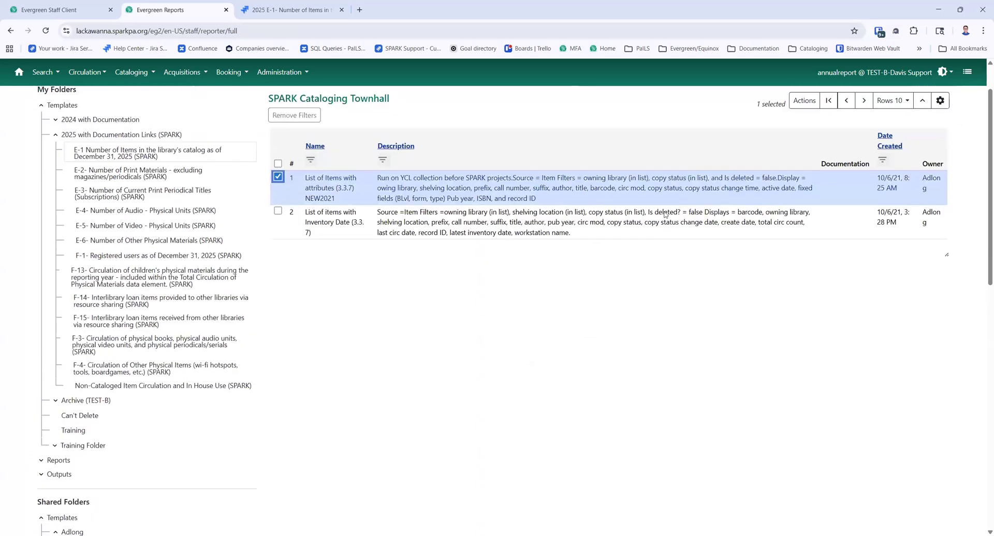
left_click(805, 100)
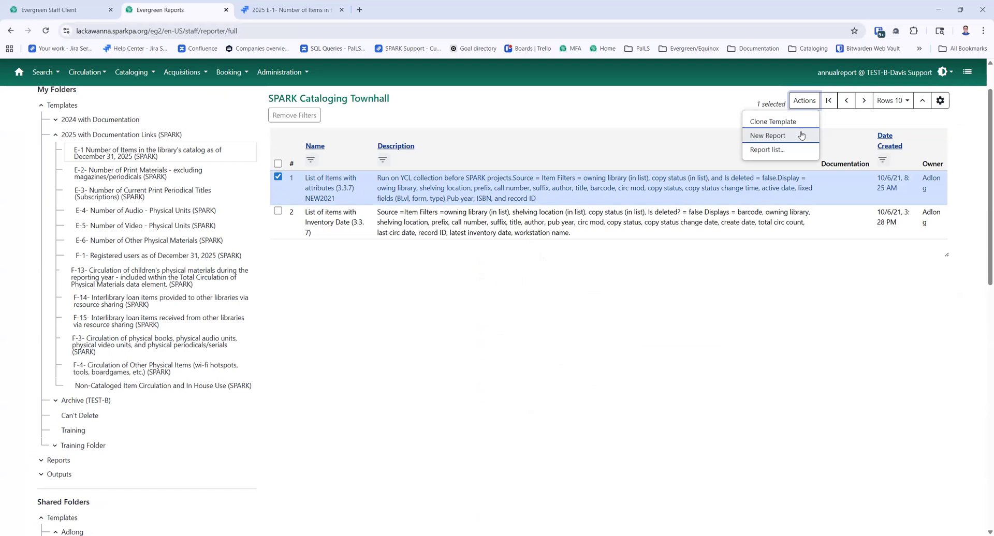
left_click(717, 308)
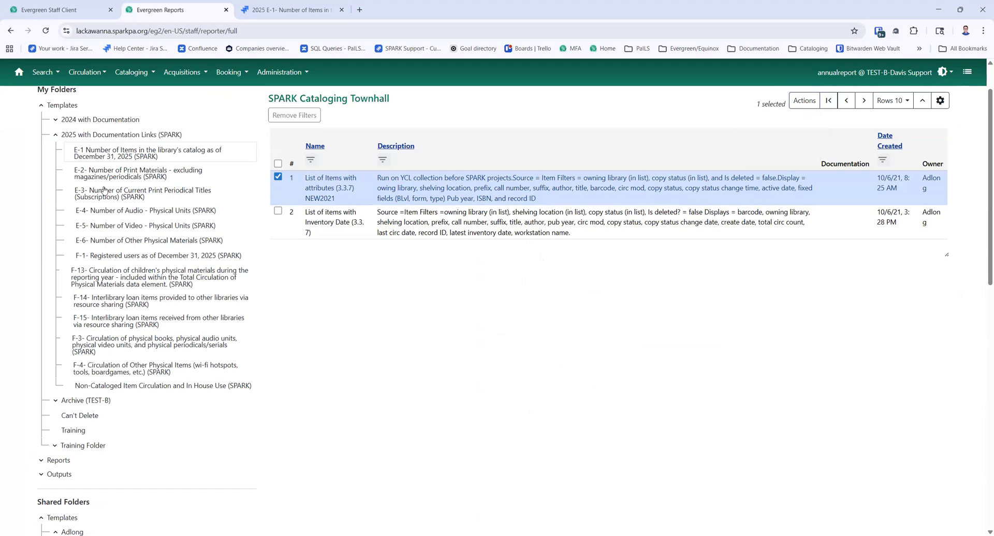
- Reopen the E-1 Number of Items folder in My Folders and create a new report from its Owning Library template
left_click(54, 102)
left_click_drag(39, 90, 123, 101)
scroll(481, 290, "up", 1)
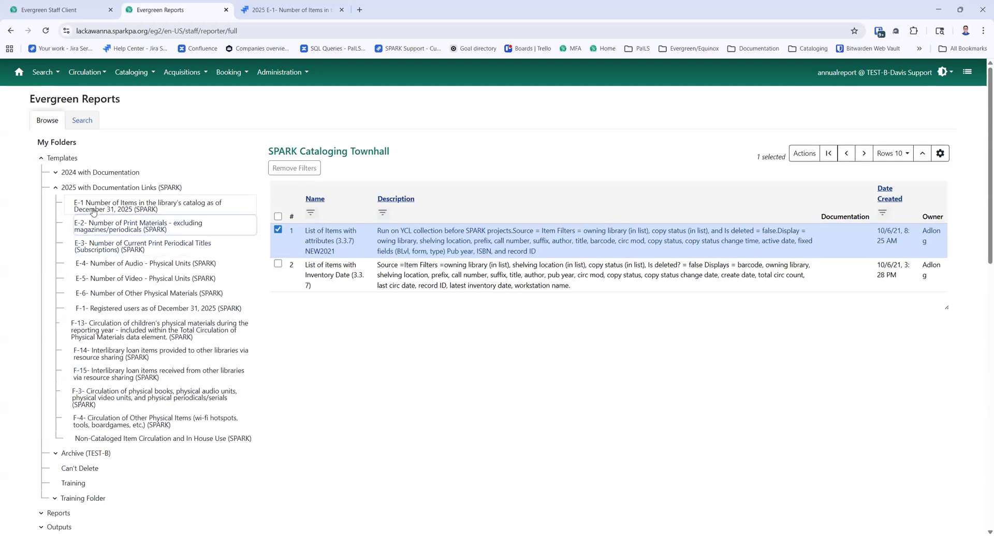
left_click(93, 210)
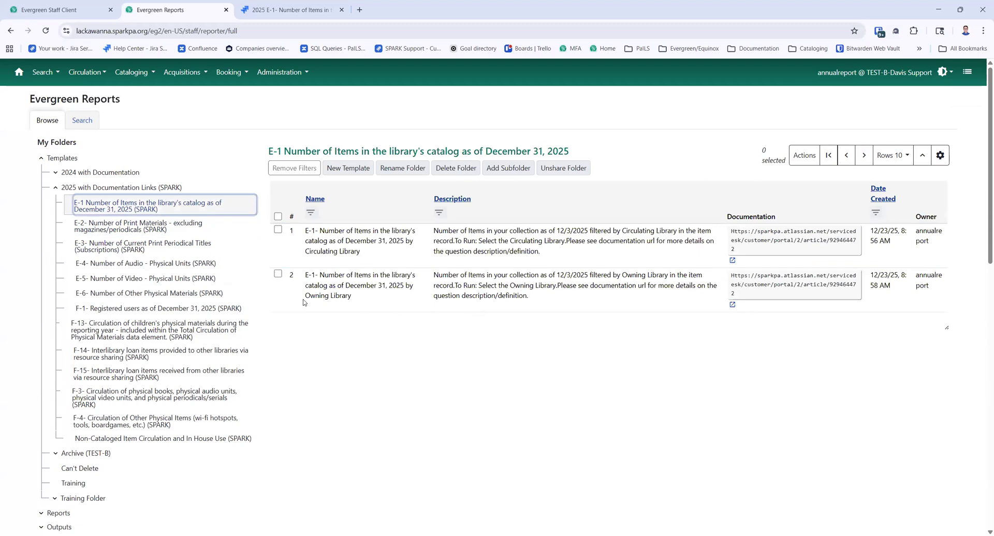
left_click(277, 274)
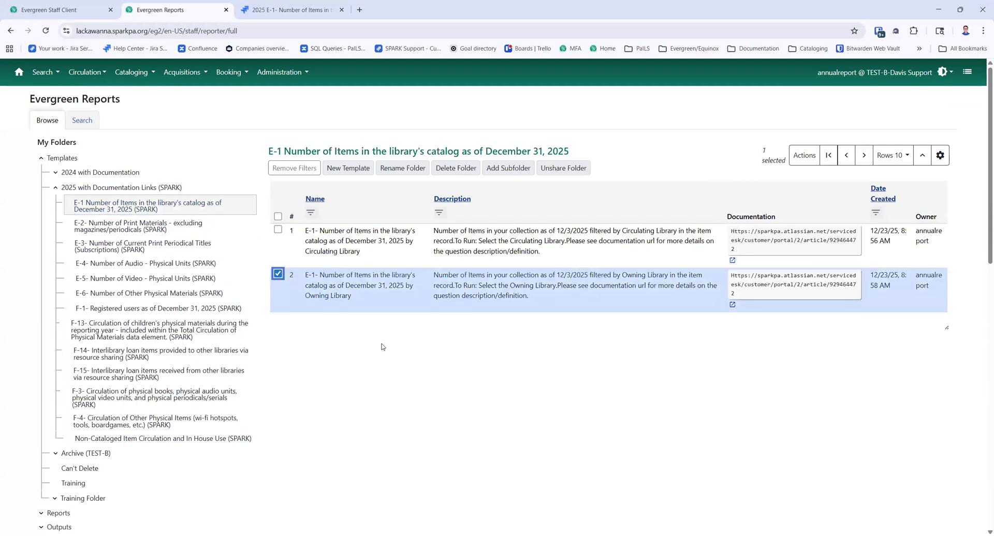
left_click(805, 156)
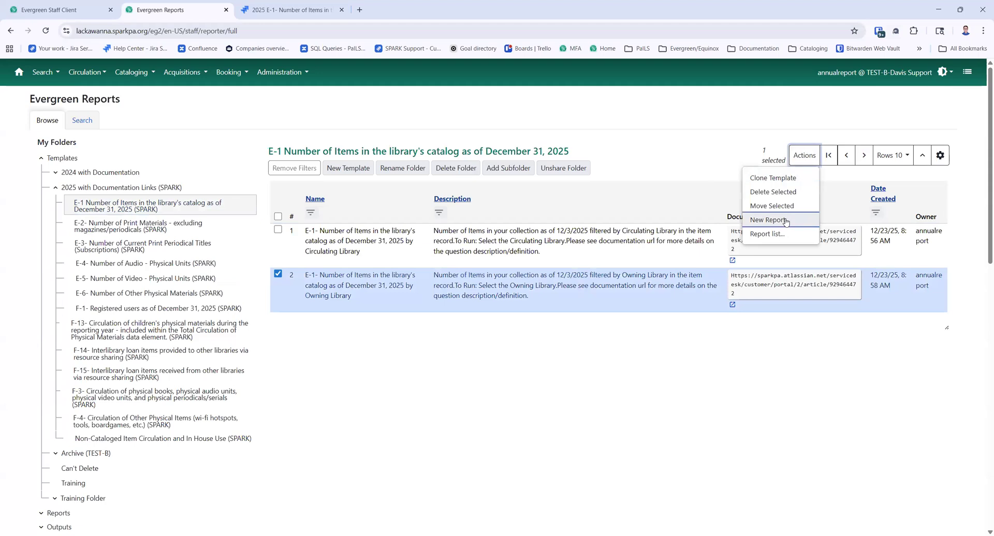
left_click(786, 222)
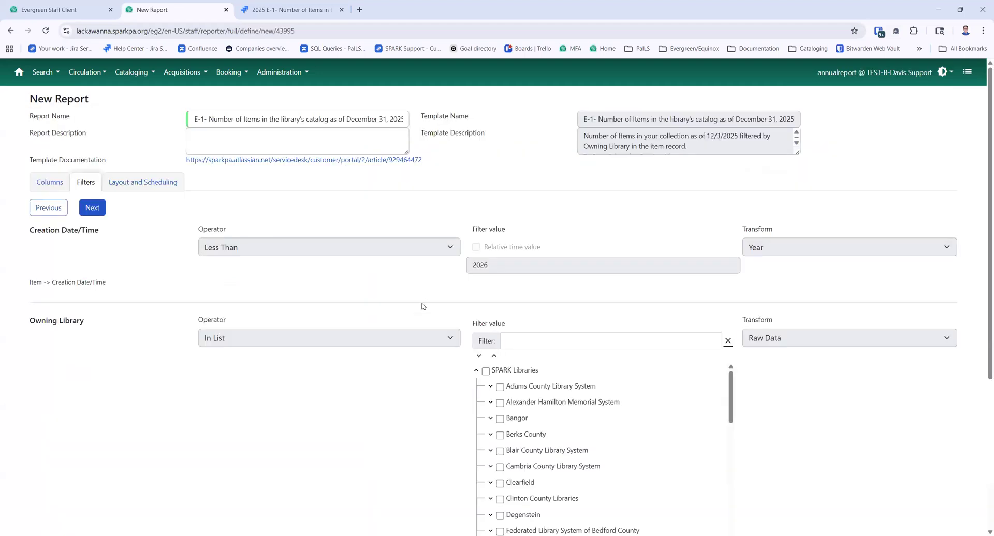
- Look through the Owning Library filter's library list and append "(Clone)" to the report name
scroll(401, 322, "down", 3)
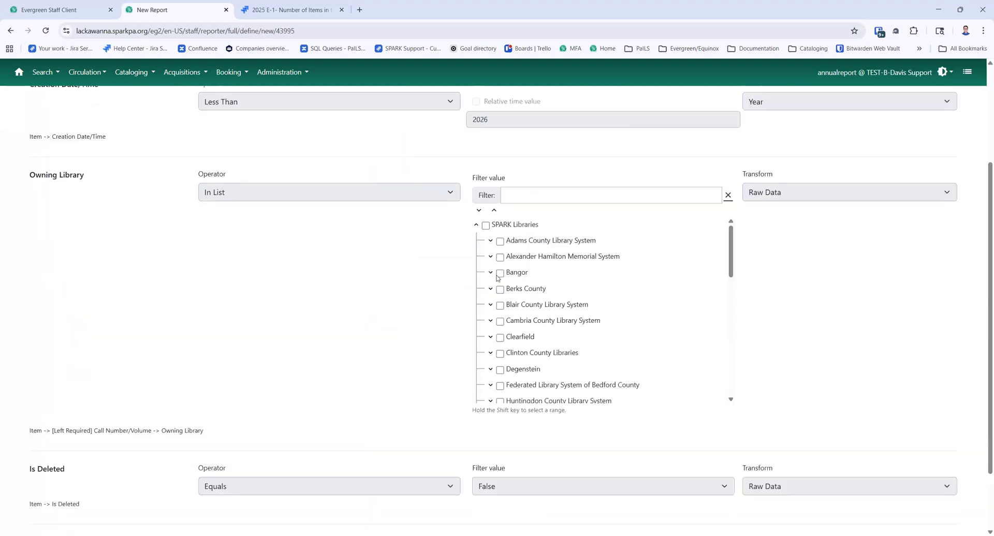
left_click_drag(732, 253, 733, 319)
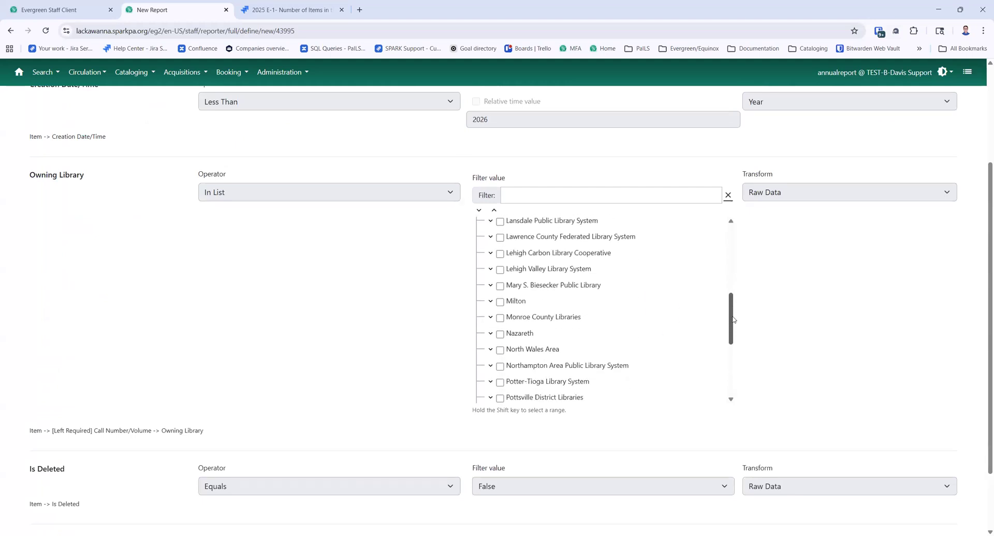
scroll(531, 266, "up", 5)
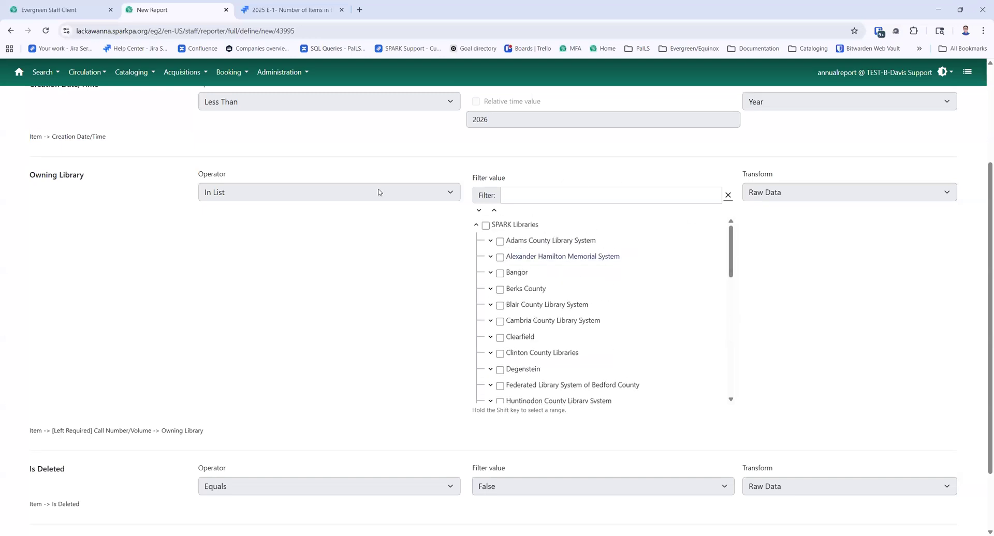
scroll(331, 198, "up", 3)
left_click_drag(315, 119, 445, 125)
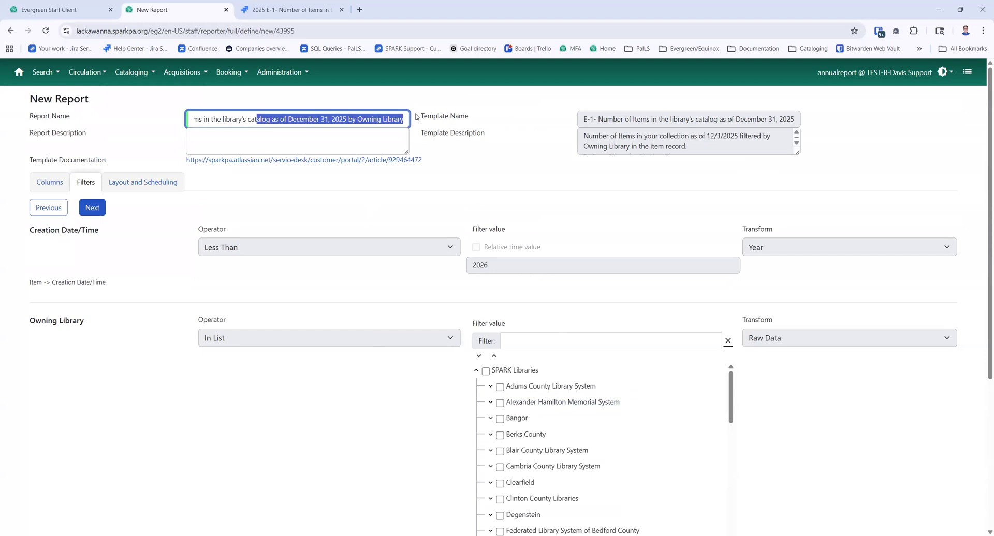
key("End")
type("(CLON")
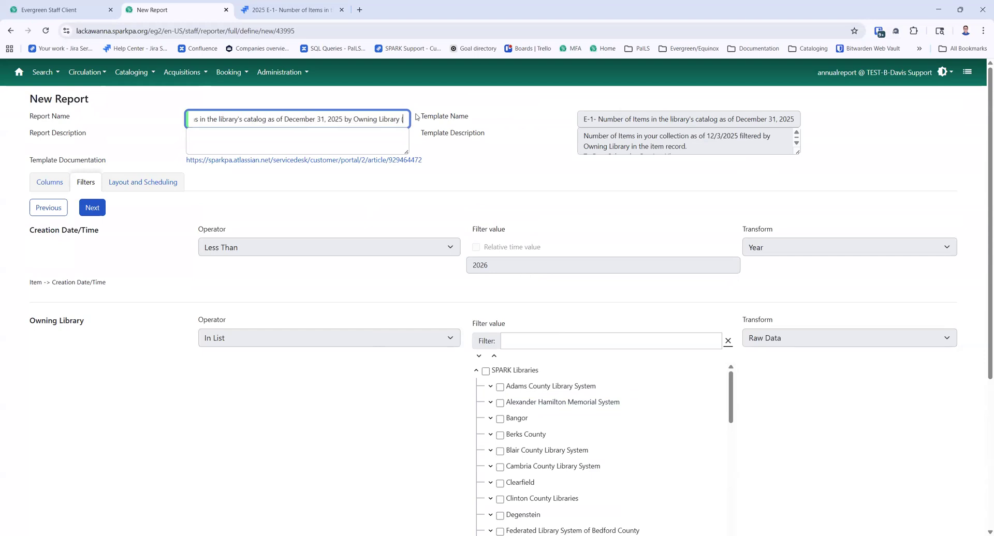
key("BackSpace")
key("BackSpace")
key("BackSpace")
type("lone")
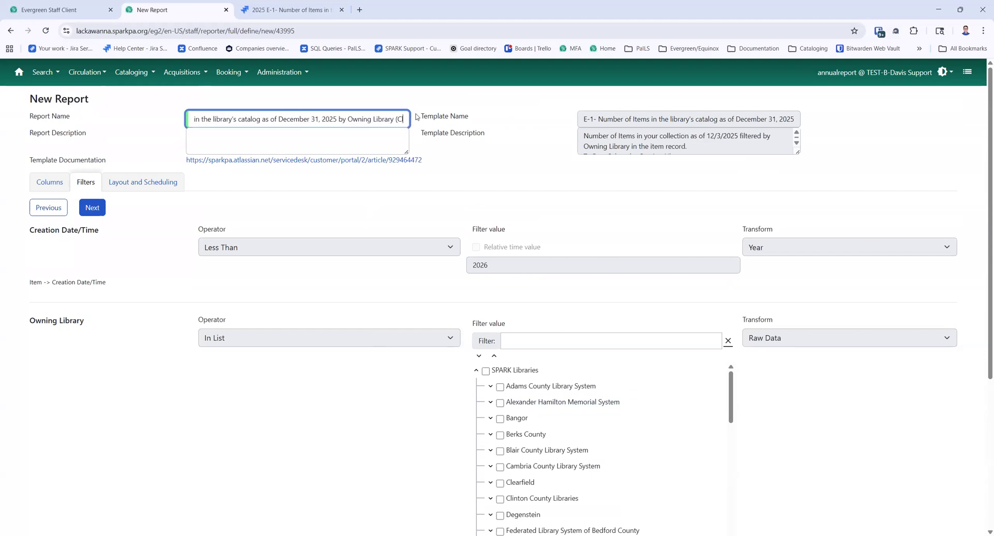
type(")")
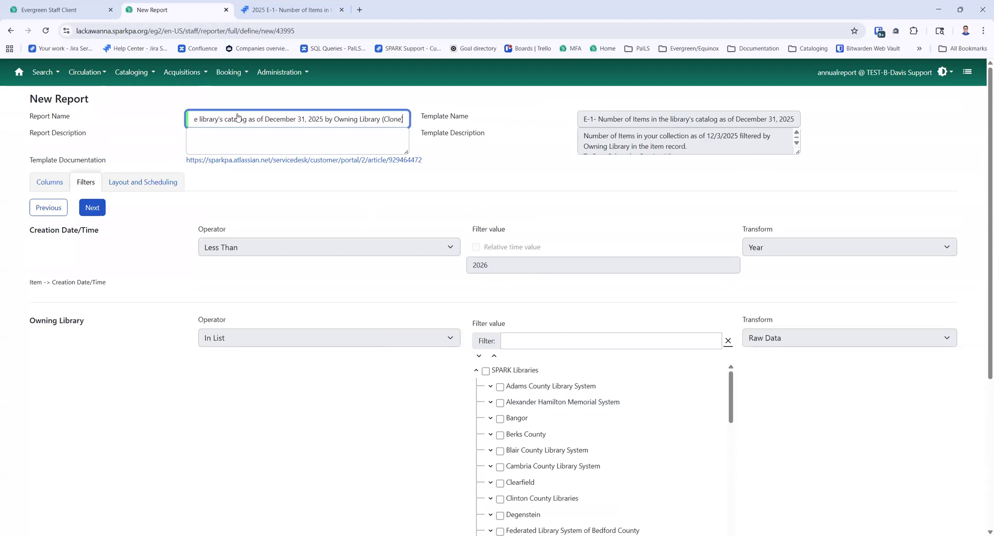
- Expand Milton in the Owning Library filter and select the Milton system as a filter value
scroll(467, 366, "down", 1)
scroll(467, 366, "down", 4)
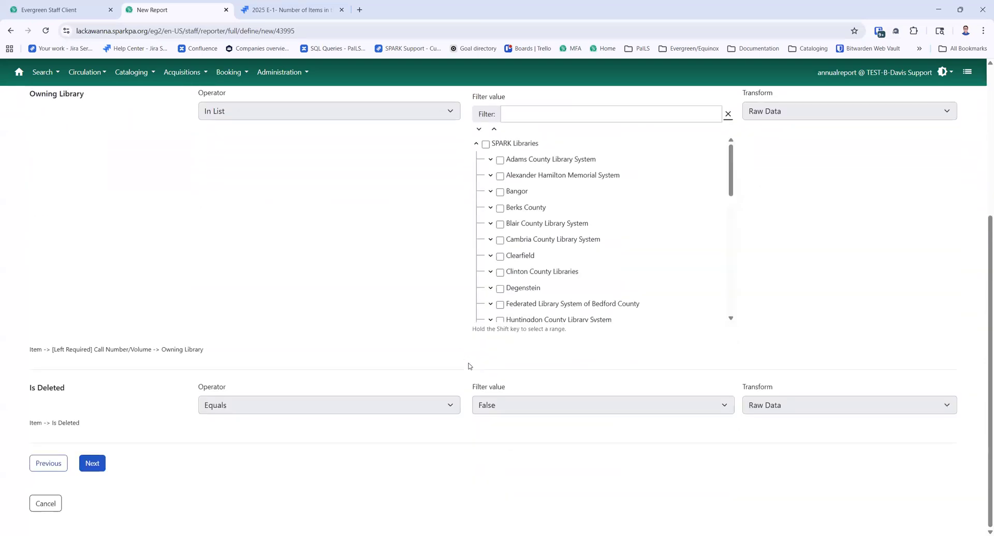
left_click_drag(29, 96, 85, 98)
scroll(617, 284, "down", 5)
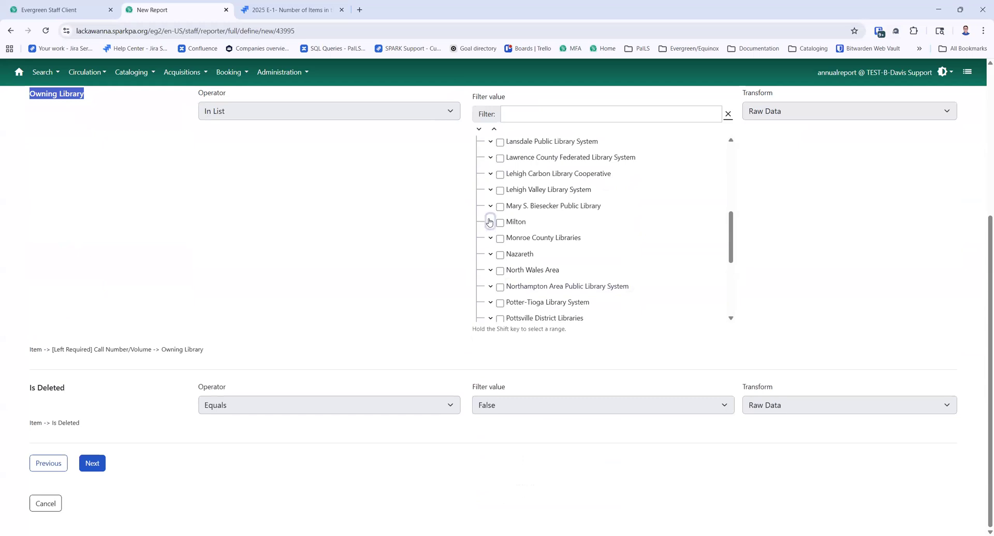
left_click(490, 222)
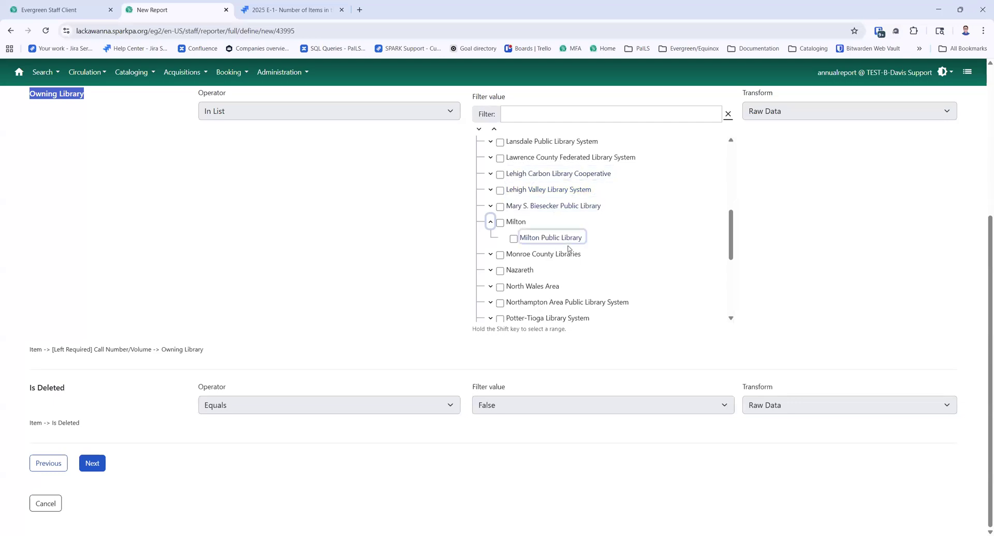
left_click(501, 222)
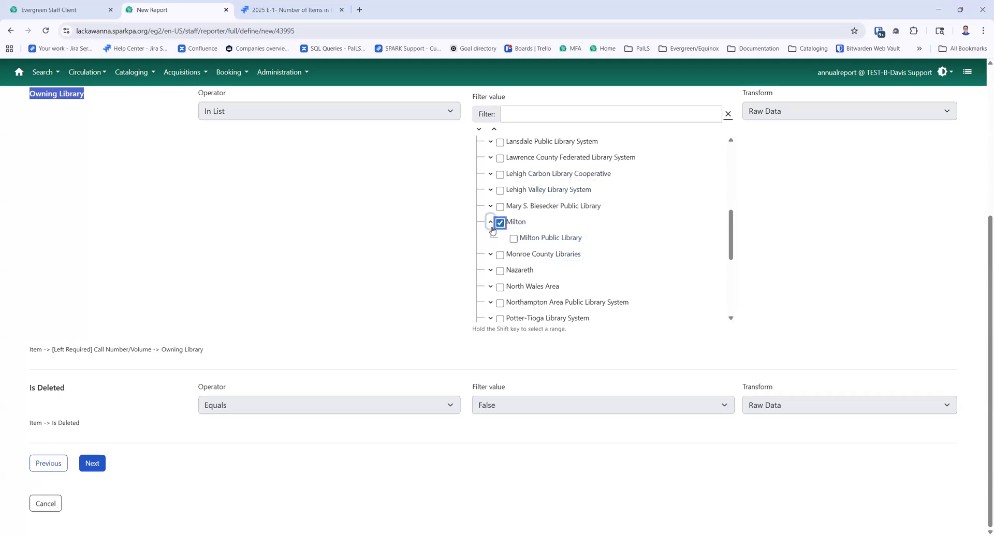
- Add Milton Public Library to the Owning Library filter values and check which libraries belong to Nazareth
left_click(514, 239)
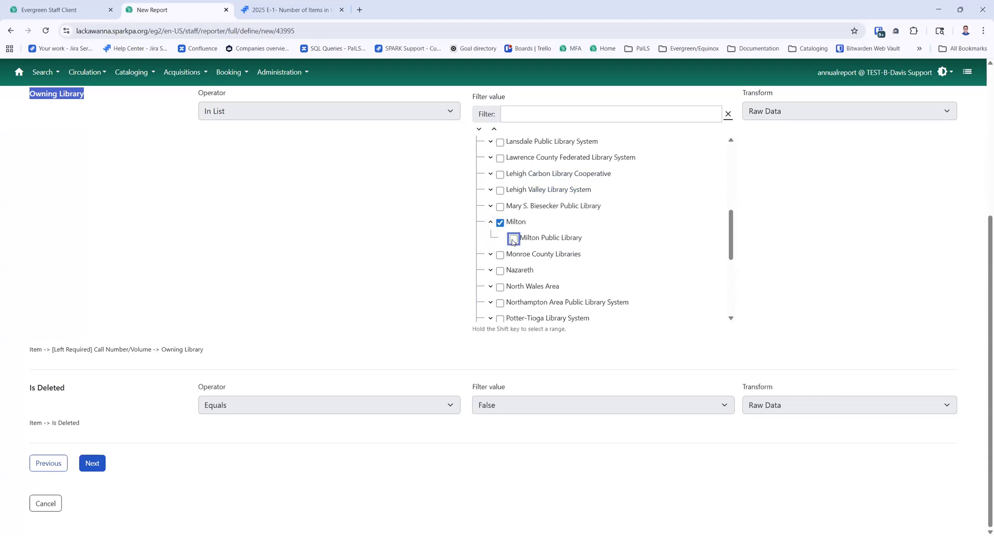
left_click(490, 270)
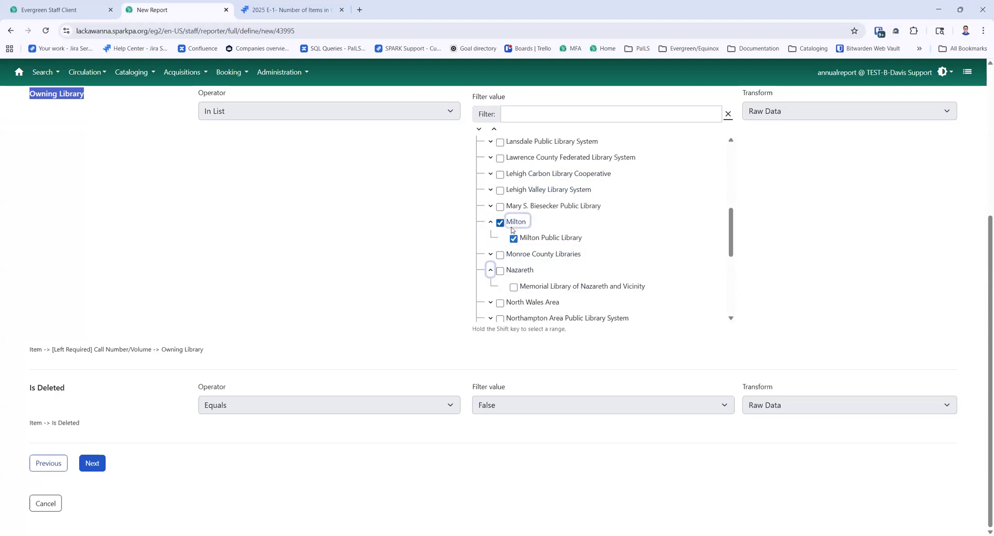
left_click(491, 270)
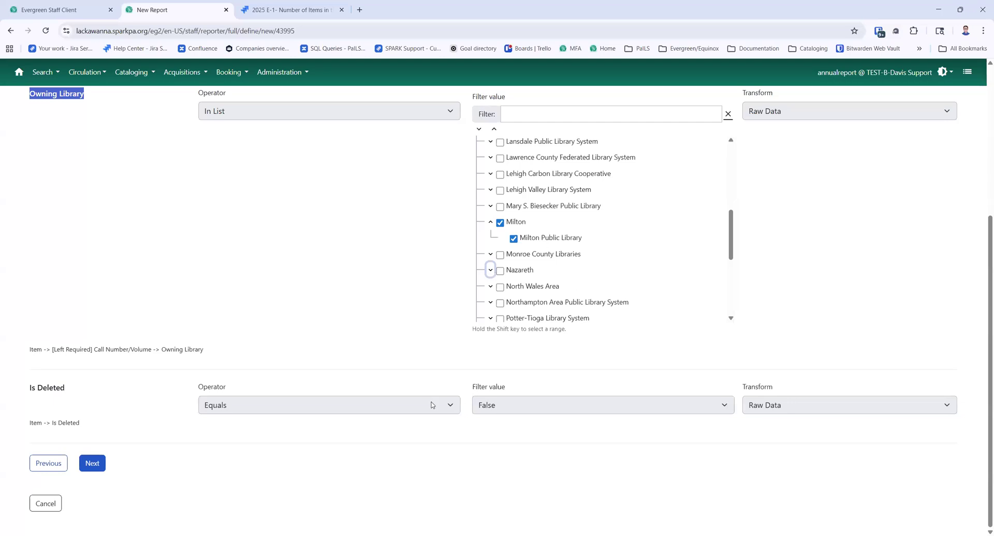
- Review the preset Is Deleted and Creation Date/Time filters and proceed to the report's layout and scheduling settings
triple_click(42, 389)
scroll(94, 392, "up", 4)
left_click_drag(34, 202, 108, 199)
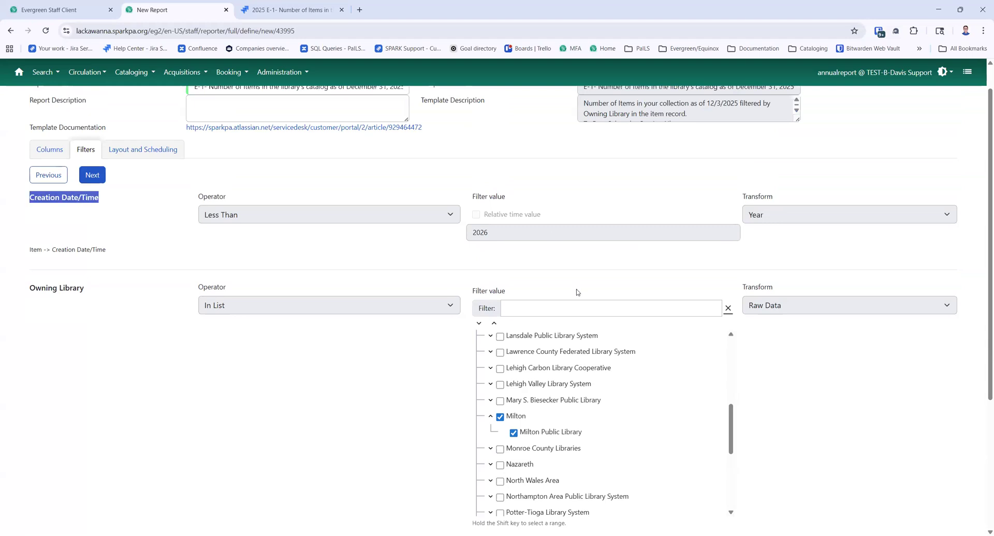
scroll(578, 294, "down", 4)
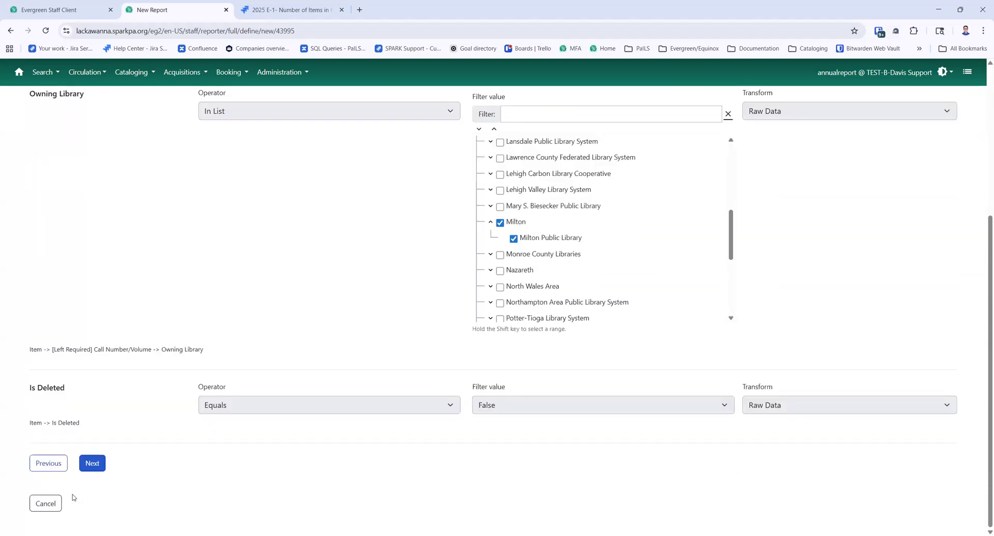
left_click(102, 468)
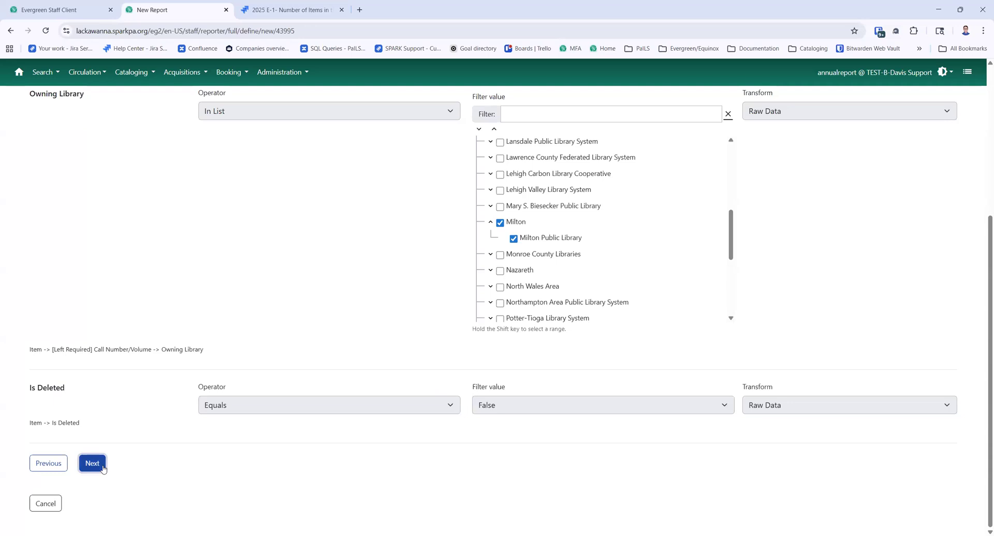
- Add Excel to the output formats and choose Training Folder as both the report folder and the output folder
scroll(340, 493, "up", 2)
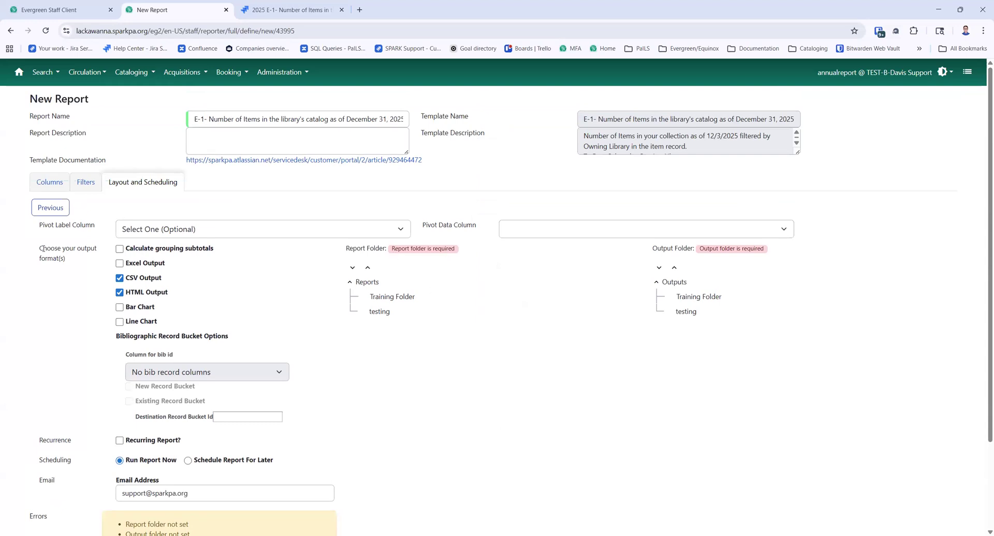
left_click(119, 263)
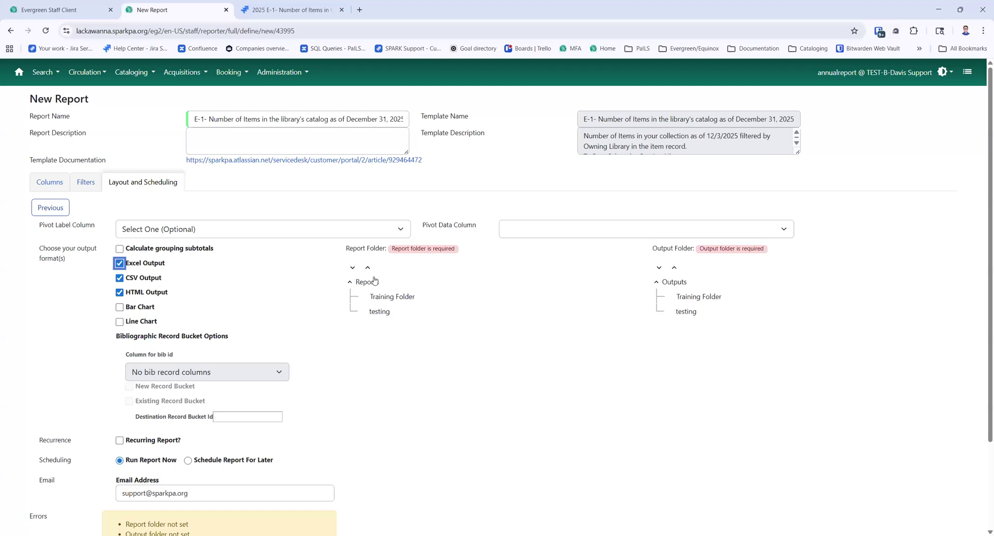
left_click(385, 301)
left_click(713, 299)
left_click(409, 296)
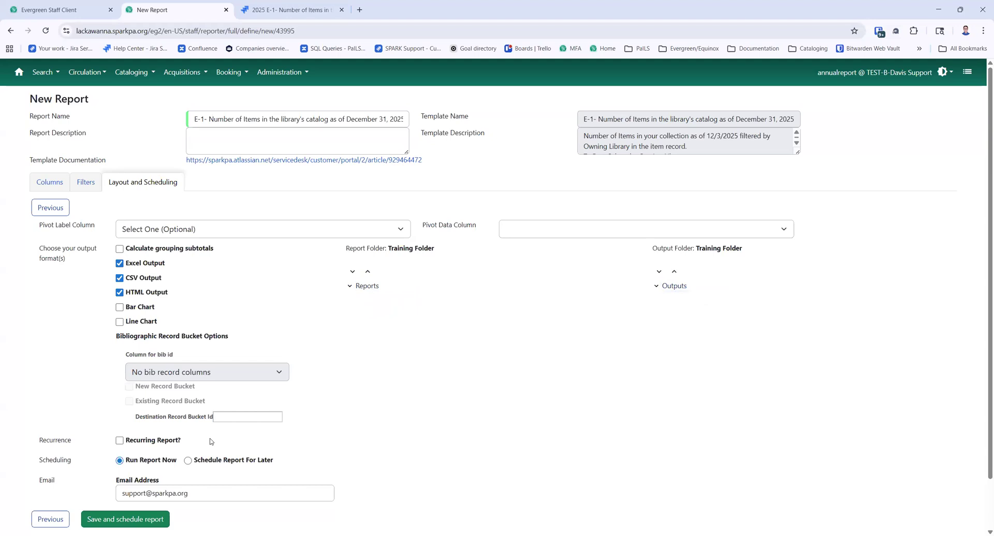
- Clear the report's notification email address
scroll(231, 433, "down", 2)
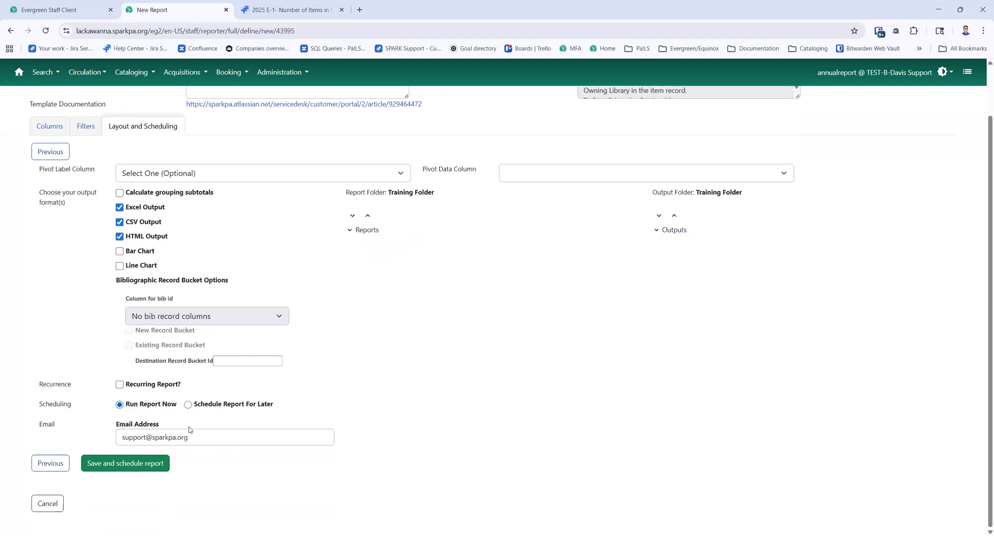
left_click_drag(212, 441, 115, 447)
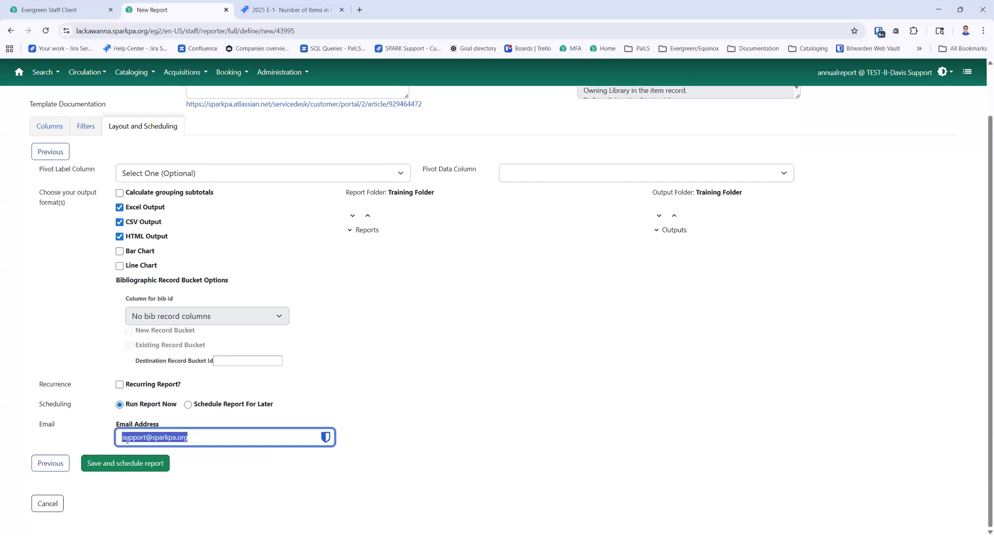
key("BackSpace")
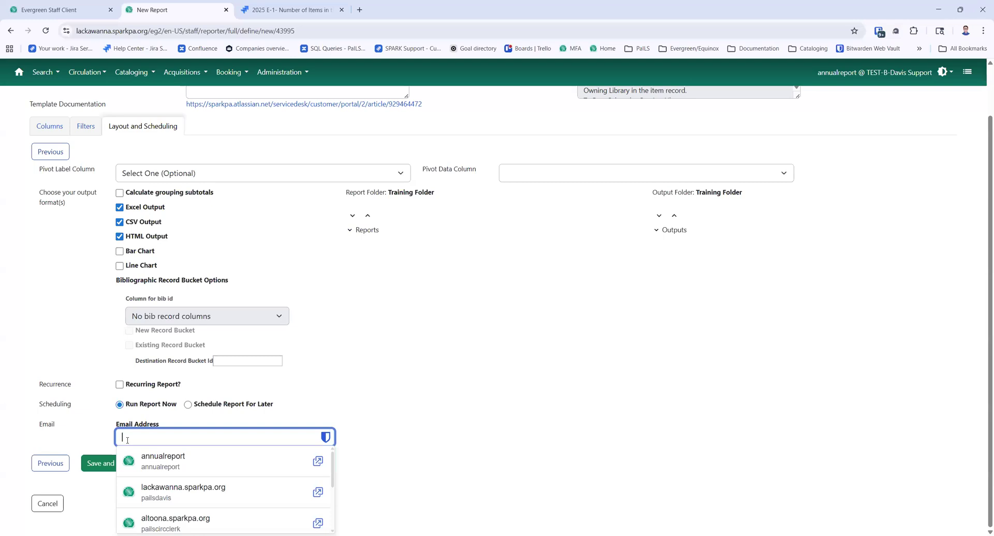
left_click(397, 338)
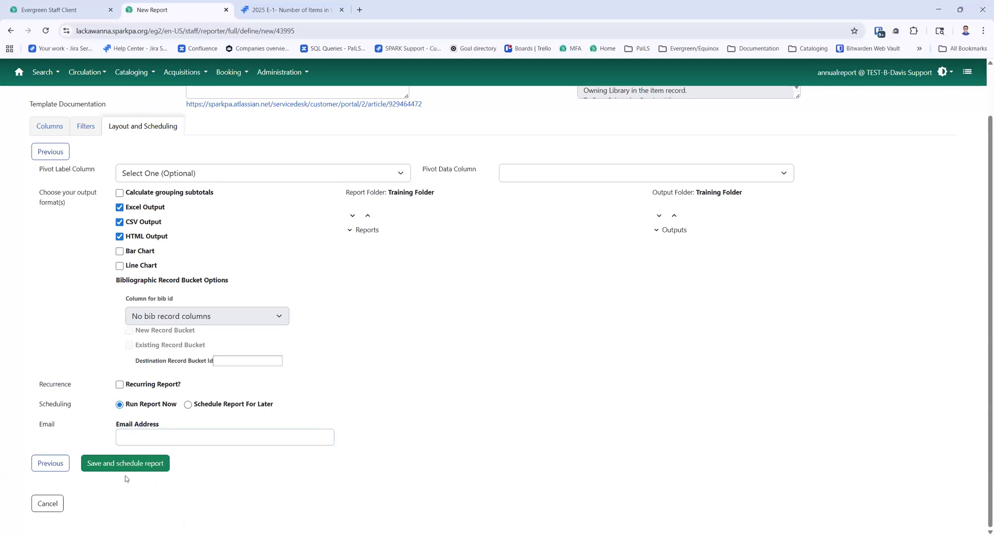
left_click(107, 468)
- Deselect Milton and Milton Public Library in the Owning Library filter and check the errors shown in the scheduling settings
scroll(877, 516, "up", 1)
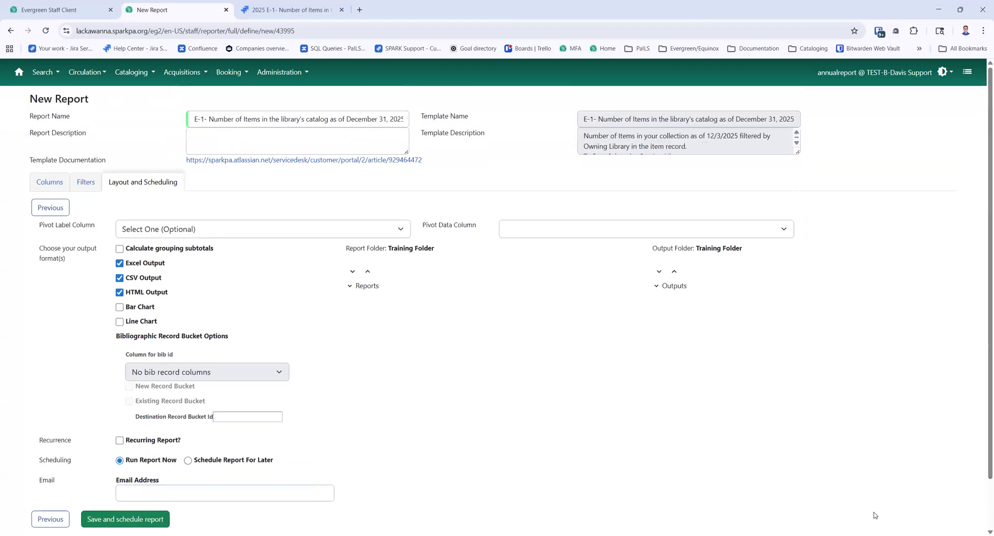
left_click(88, 190)
left_click(125, 186)
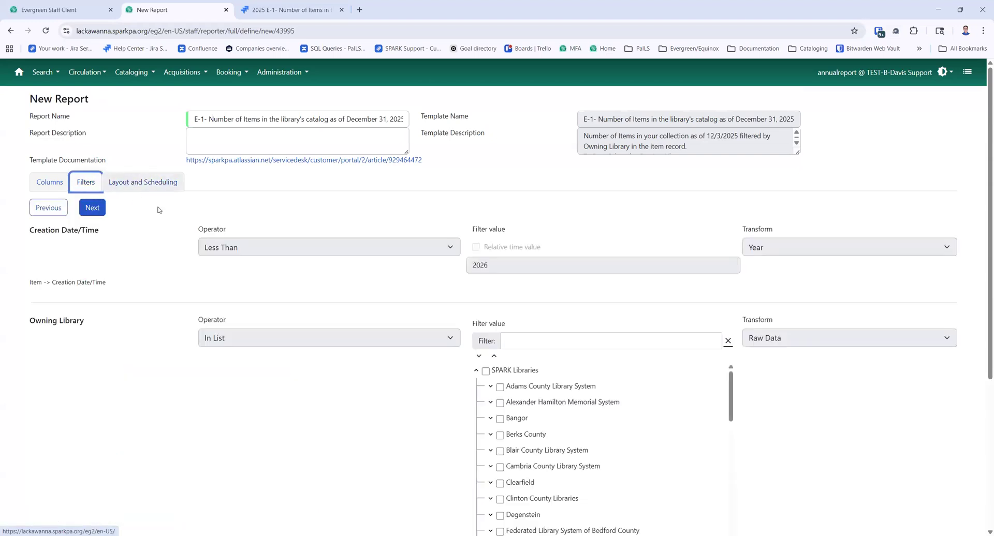
left_click(90, 190)
scroll(591, 441, "down", 3)
scroll(547, 311, "down", 3)
left_click(504, 306)
left_click(514, 320)
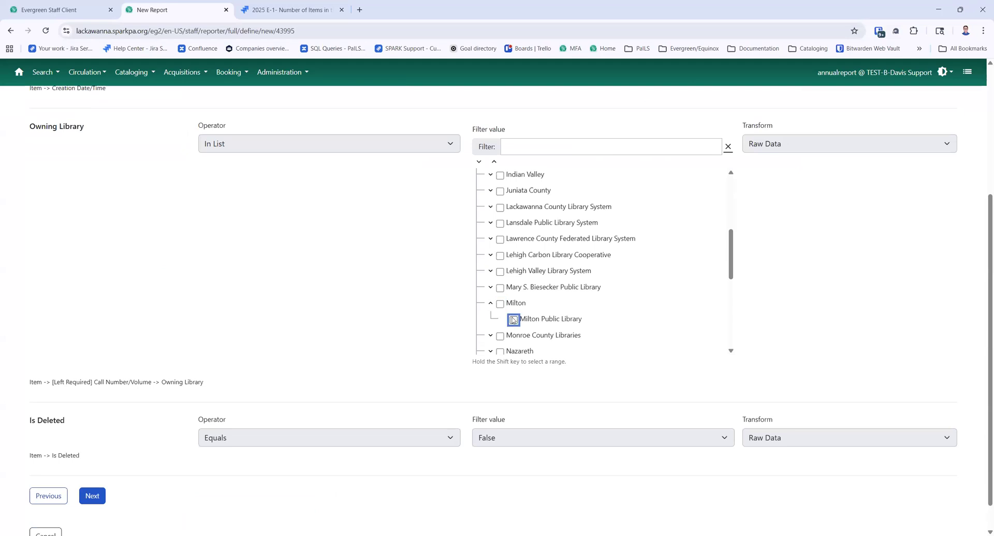
left_click(92, 498)
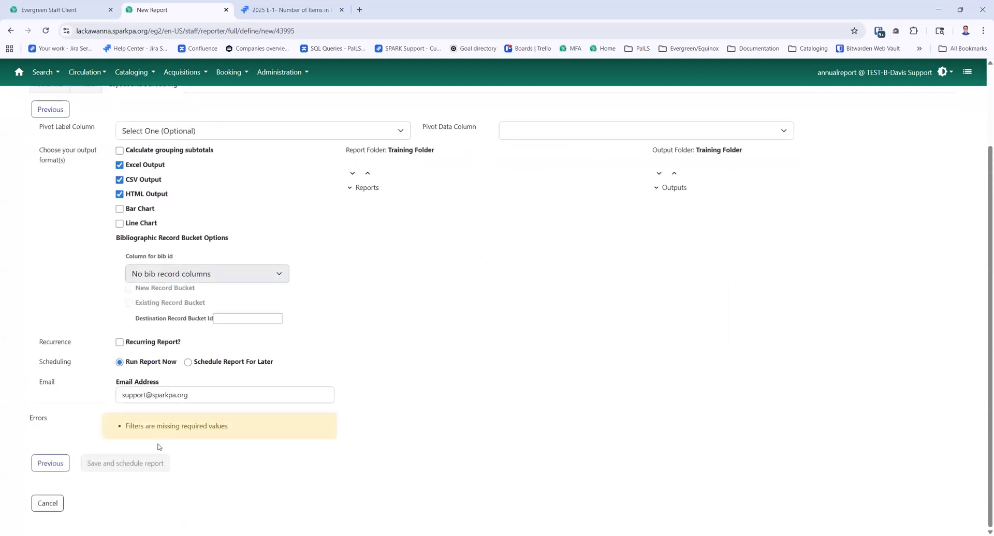
left_click_drag(123, 424, 242, 431)
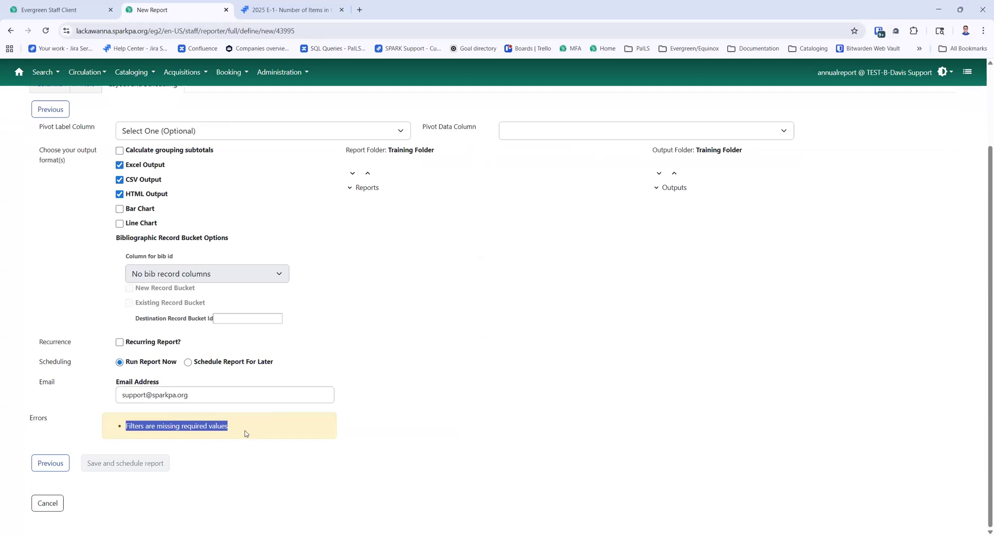
- Reselect Milton Public Library in the Owning Library filter and return to the layout and scheduling settings
scroll(245, 434, "up", 1)
left_click(86, 135)
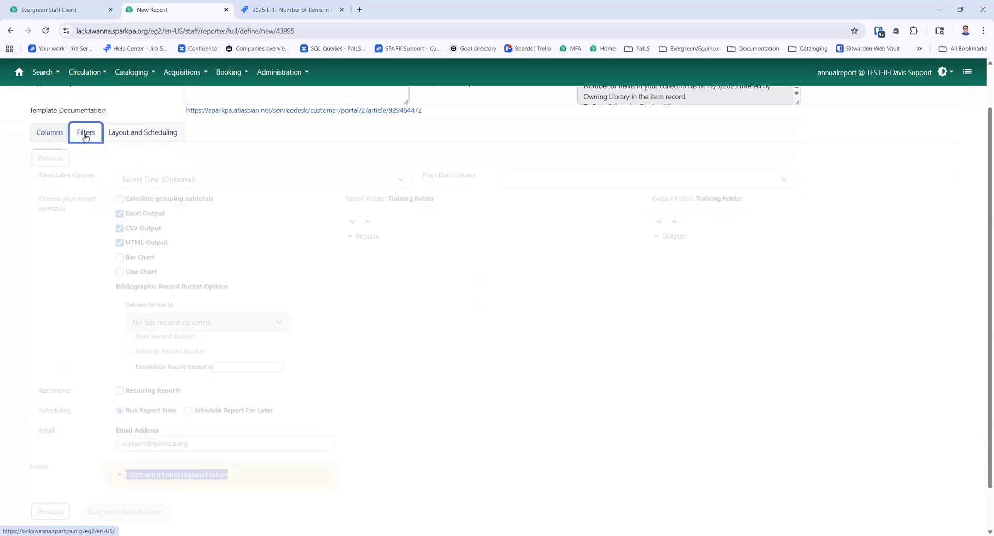
scroll(517, 415, "down", 6)
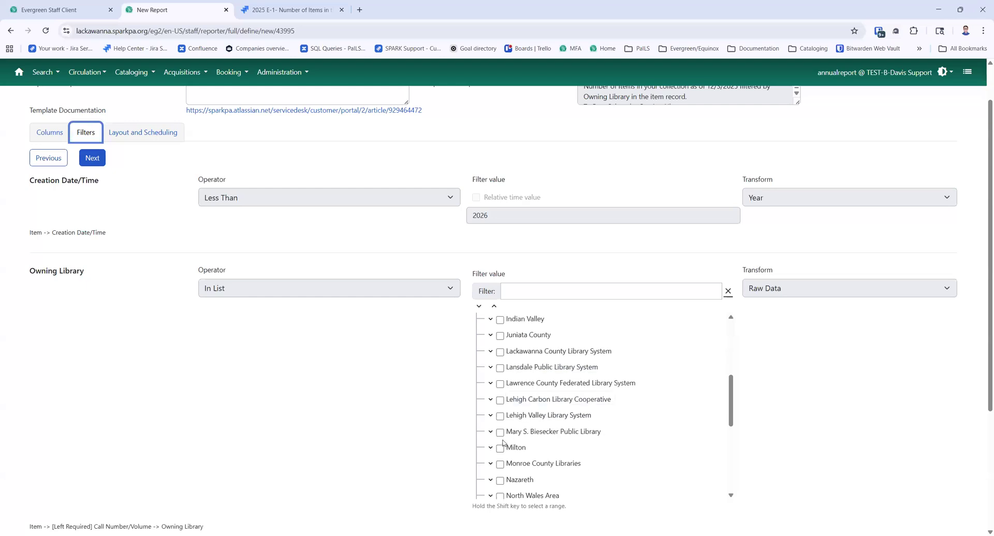
left_click(490, 447)
left_click(516, 466)
scroll(661, 472, "down", 5)
scroll(351, 439, "down", 3)
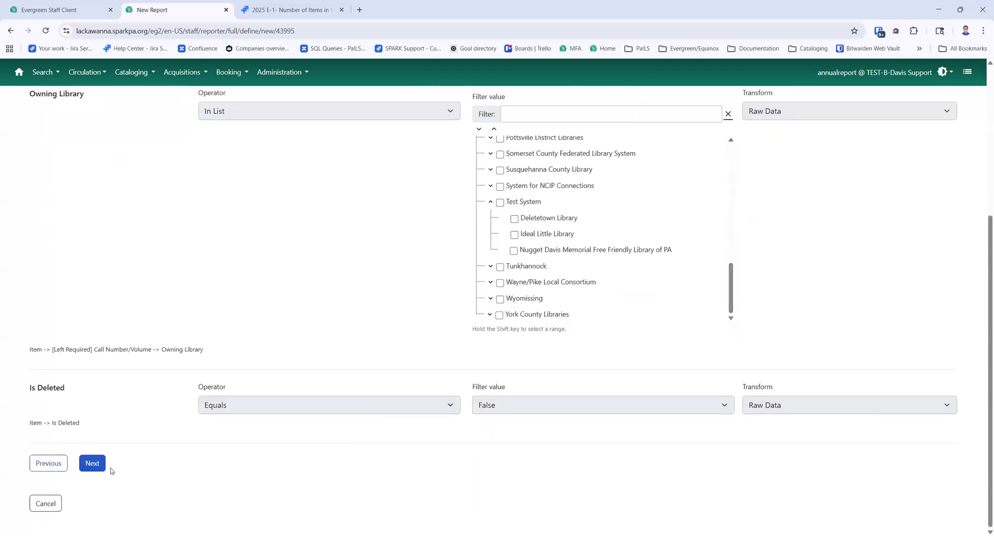
left_click(93, 464)
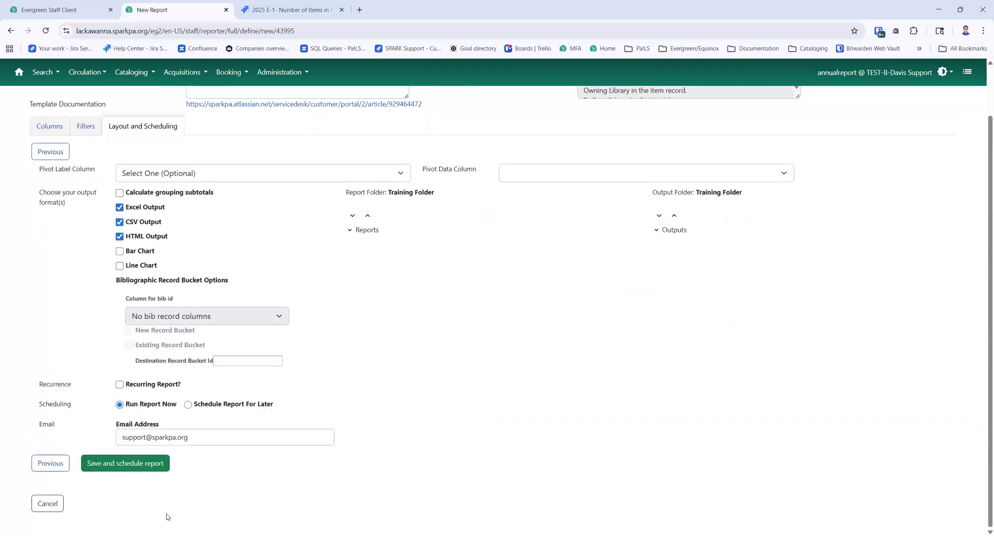
- Close the report editor and confirm abandoning the unsaved changes
left_click(138, 468)
left_click(59, 505)
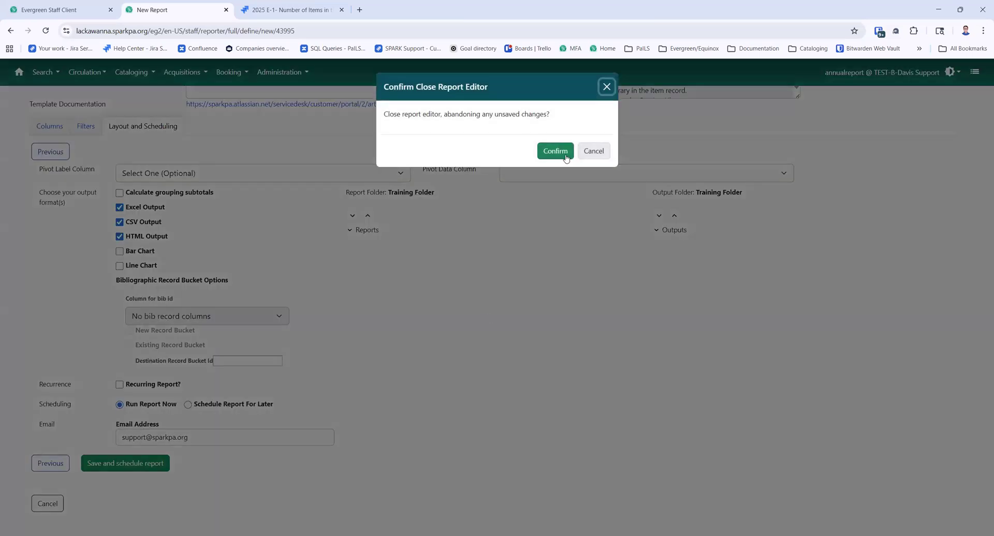
left_click(558, 154)
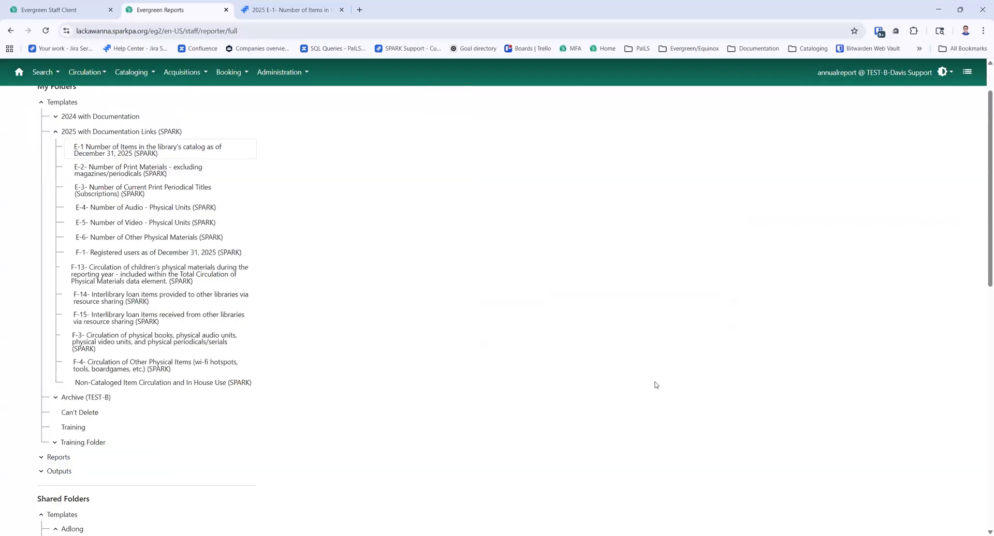
- Open the Training Folder under Outputs in My Folders and go to the second page of completed reports
left_click(41, 473)
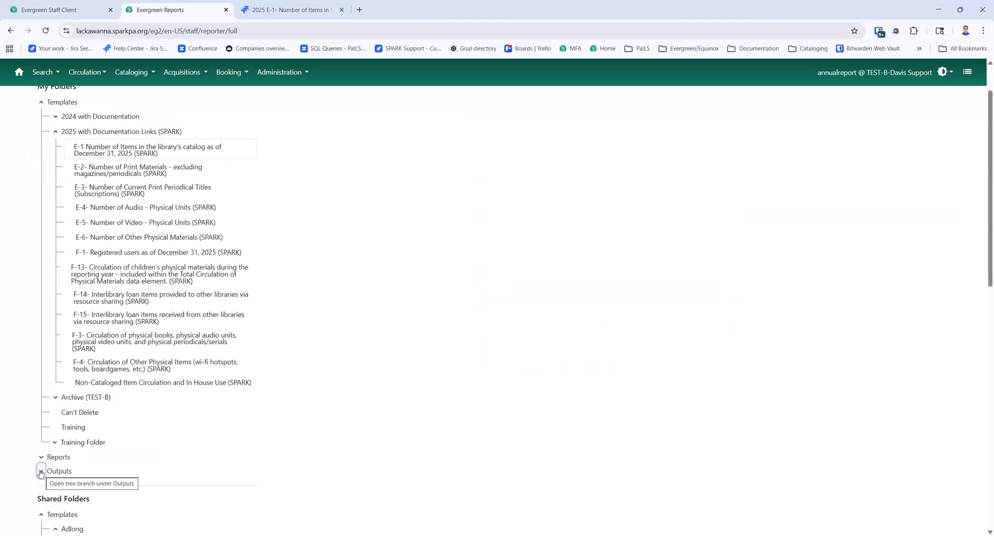
left_click(41, 472)
scroll(262, 450, "down", 3)
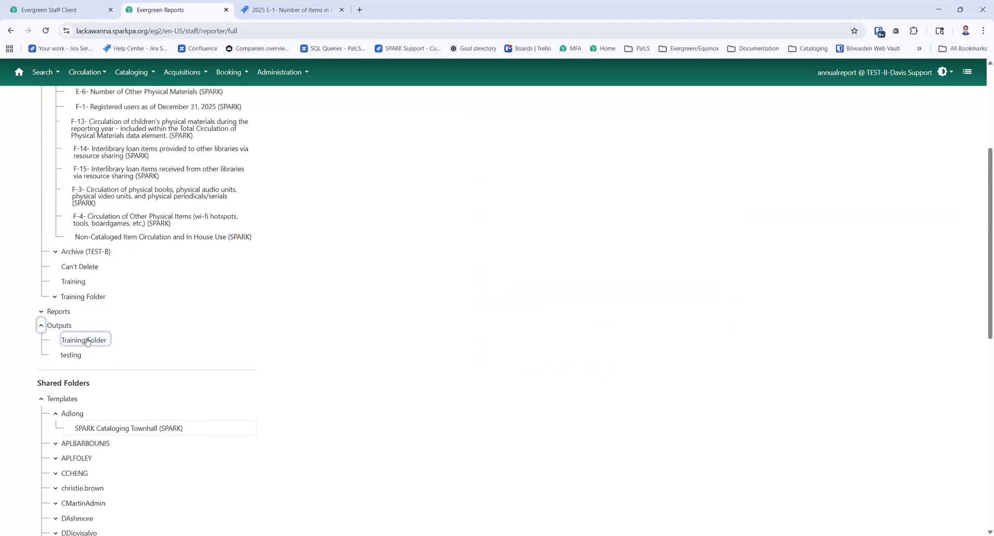
left_click(87, 342)
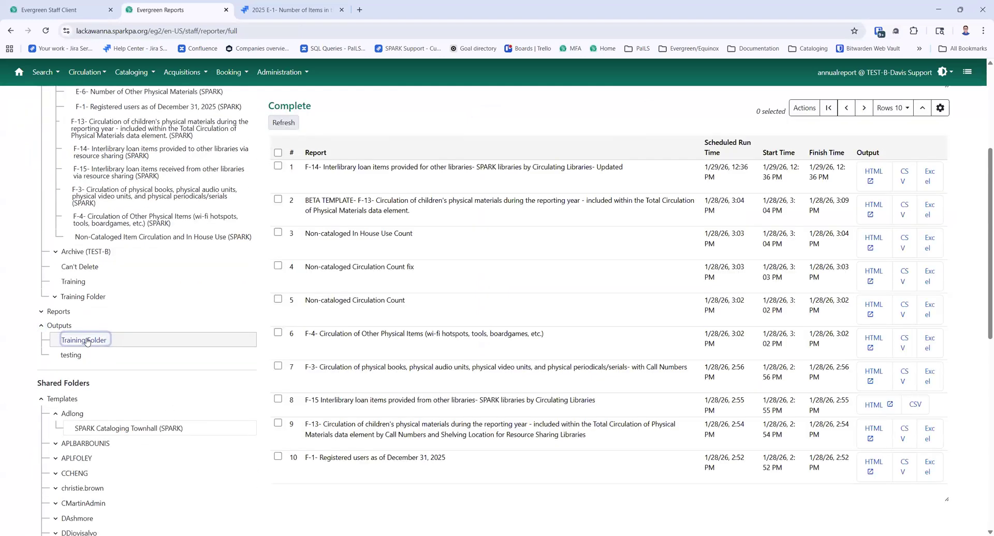
scroll(456, 460, "up", 3)
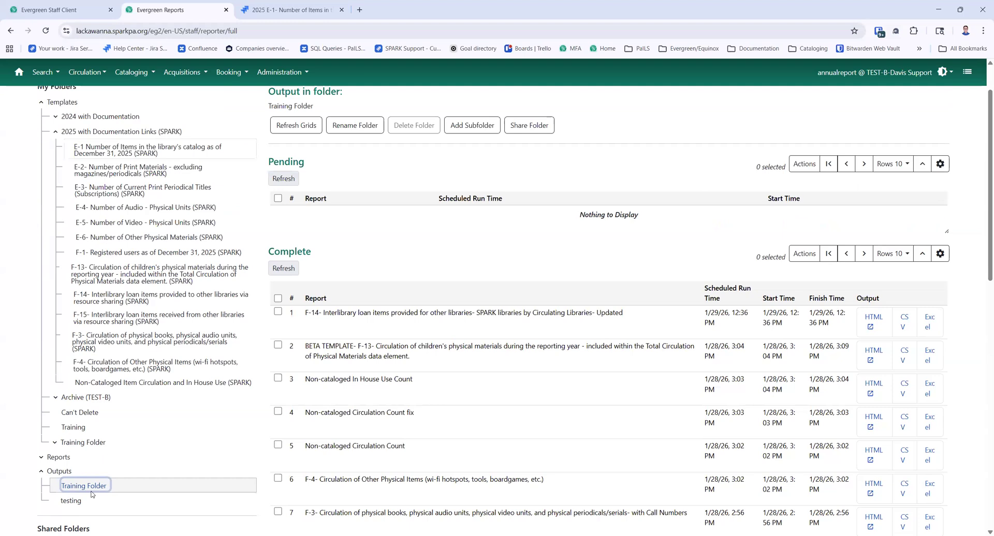
scroll(833, 307, "down", 3)
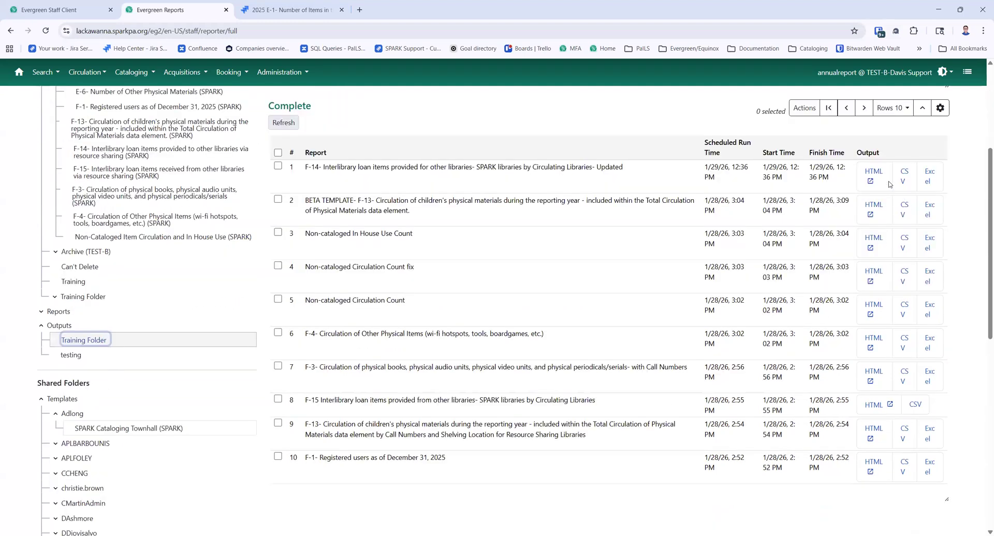
left_click(863, 109)
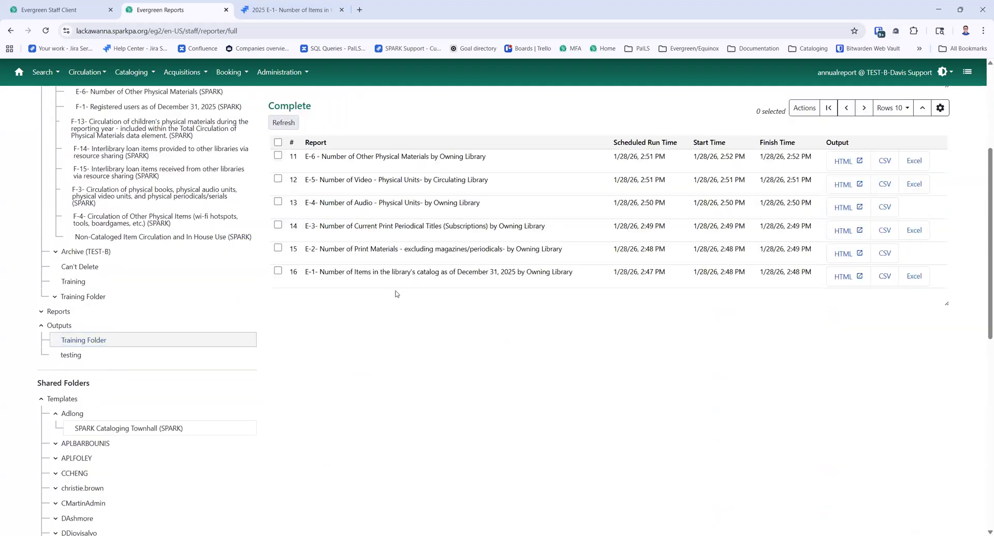
- Open the HTML output of the E-1 Number of Items by Owning Library report and examine the library's item count
left_click(848, 277)
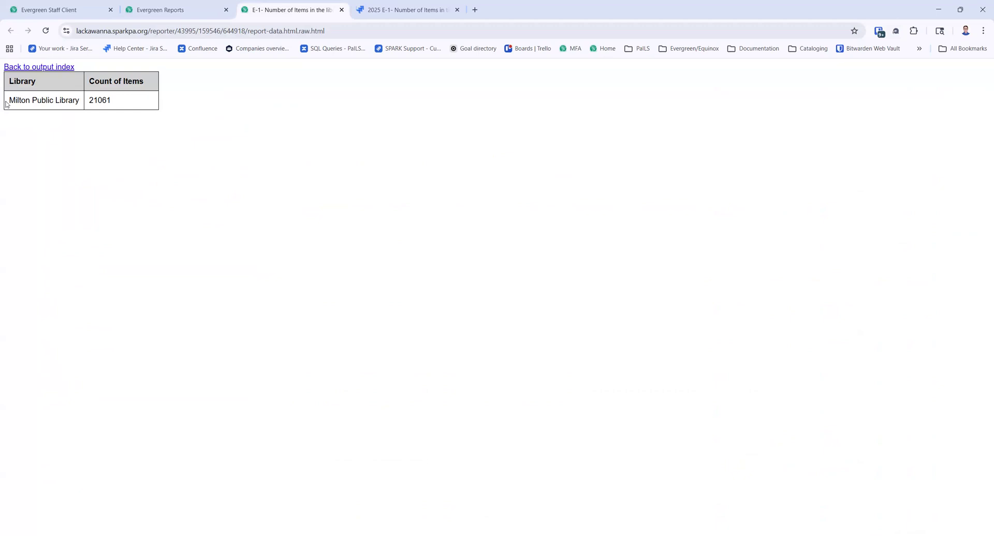
left_click_drag(130, 103, 87, 104)
left_click(105, 184)
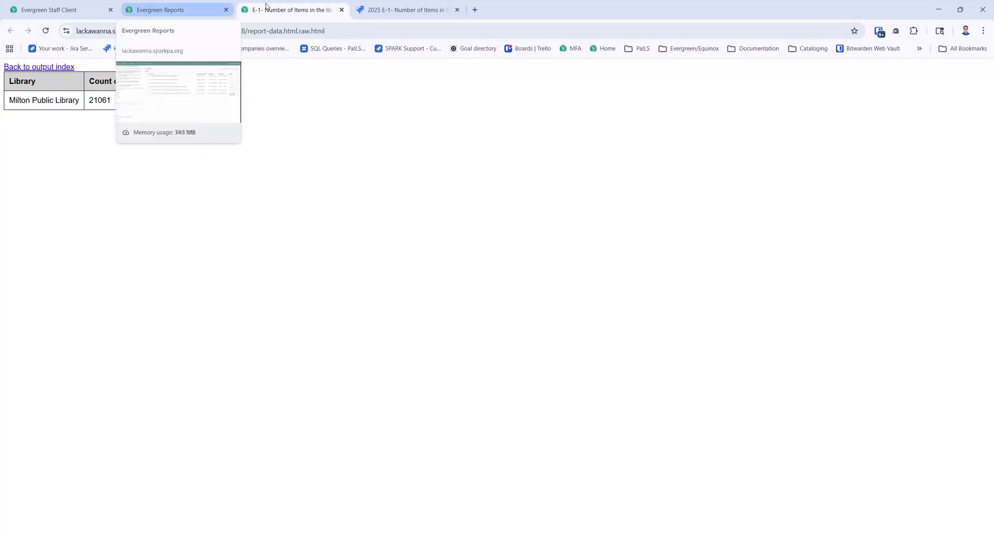
- Return to the report's output index, open its external template documentation and read through to the Viewing Report section
left_click(37, 67)
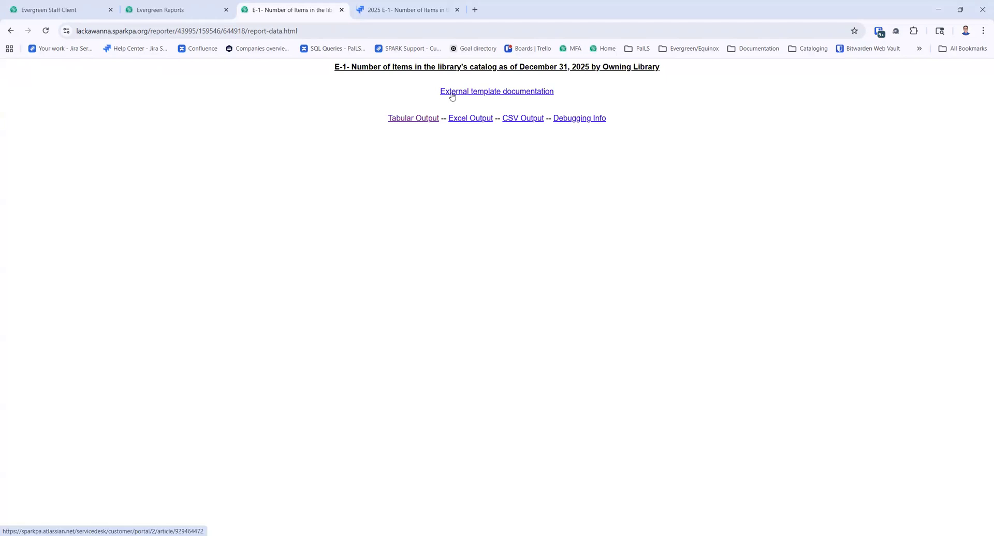
left_click(508, 95)
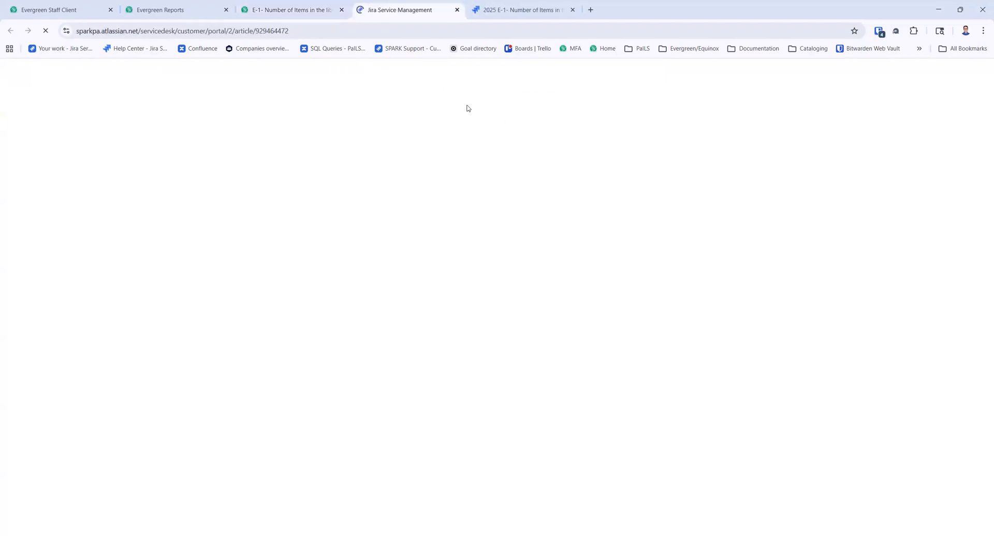
scroll(662, 366, "down", 4)
scroll(662, 365, "down", 15)
scroll(664, 370, "down", 7)
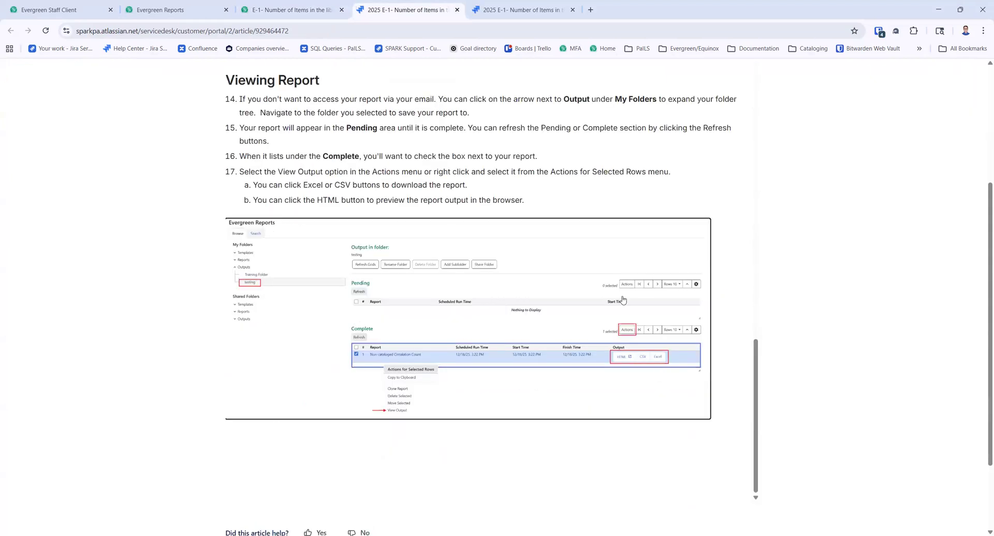
- Close the template documentation and the E-1 report output pages and return to Evergreen Reports
scroll(484, 450, "up", 7)
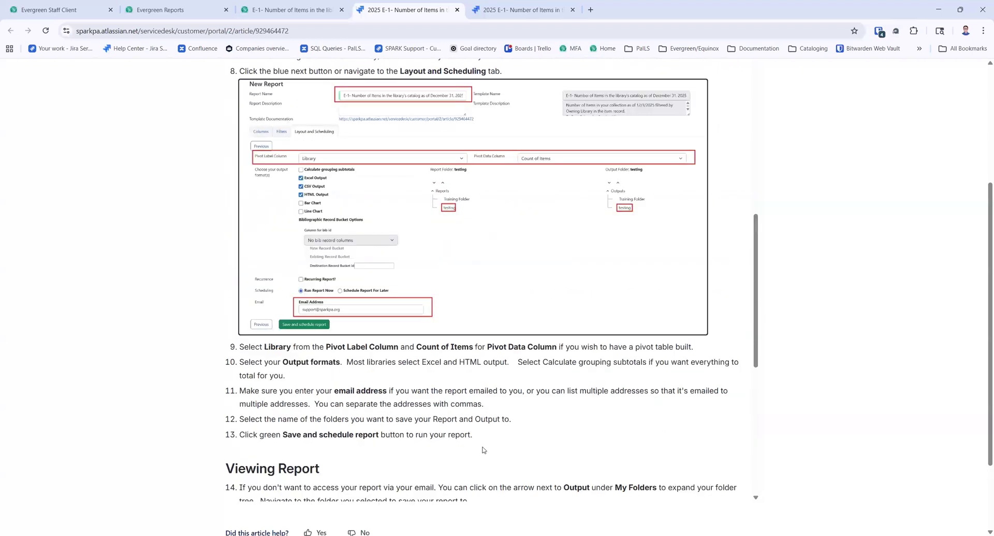
scroll(484, 451, "up", 4)
left_click(457, 9)
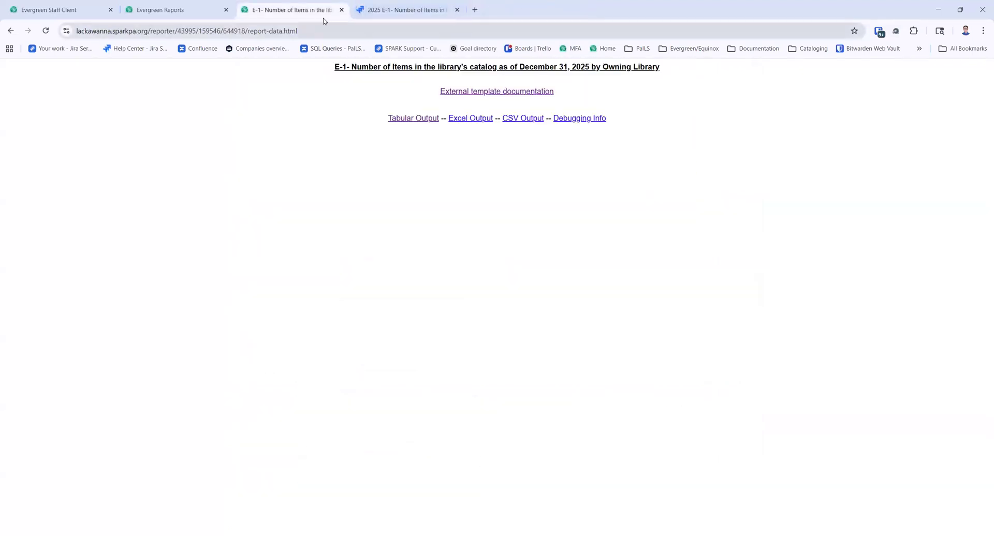
left_click(200, 6)
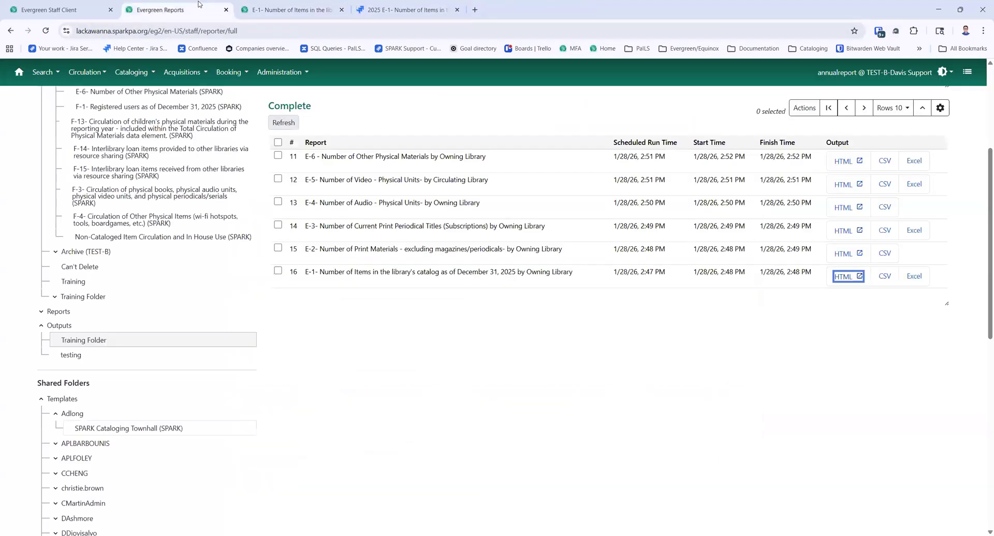
left_click(341, 10)
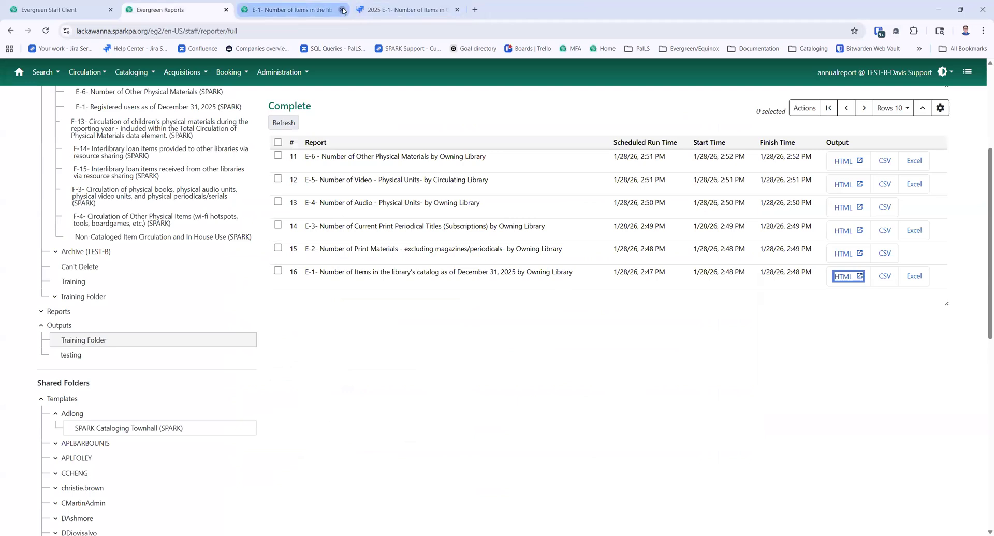
- Collapse the Templates trees in My Folders and Shared Folders, then reopen the shared Templates and collapse its Adlong folder
scroll(674, 357, "up", 4)
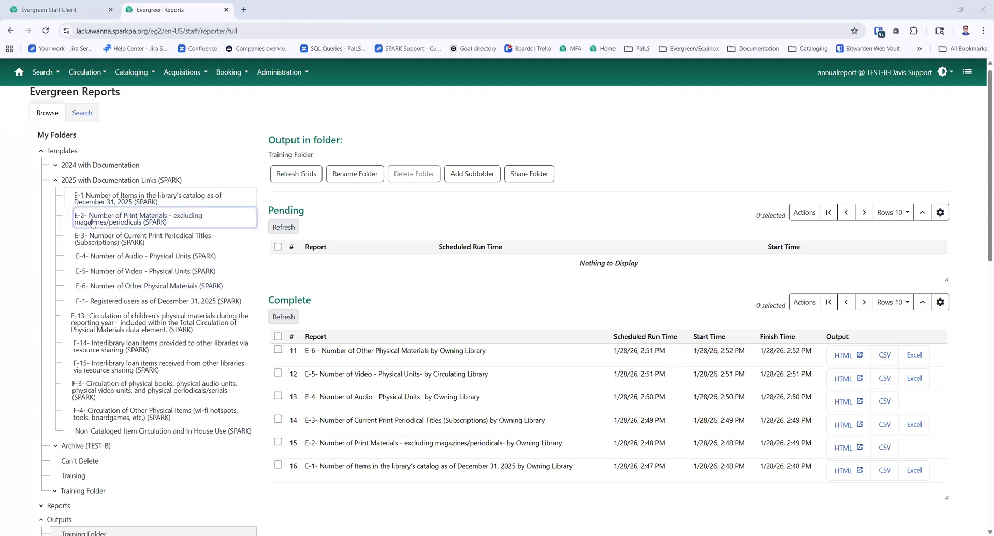
left_click(55, 181)
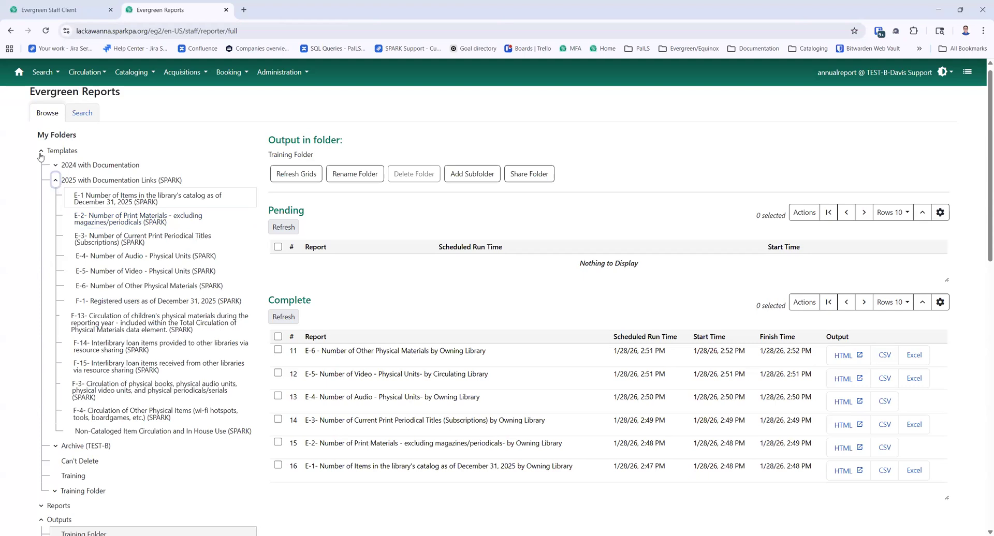
left_click(40, 151)
left_click(41, 253)
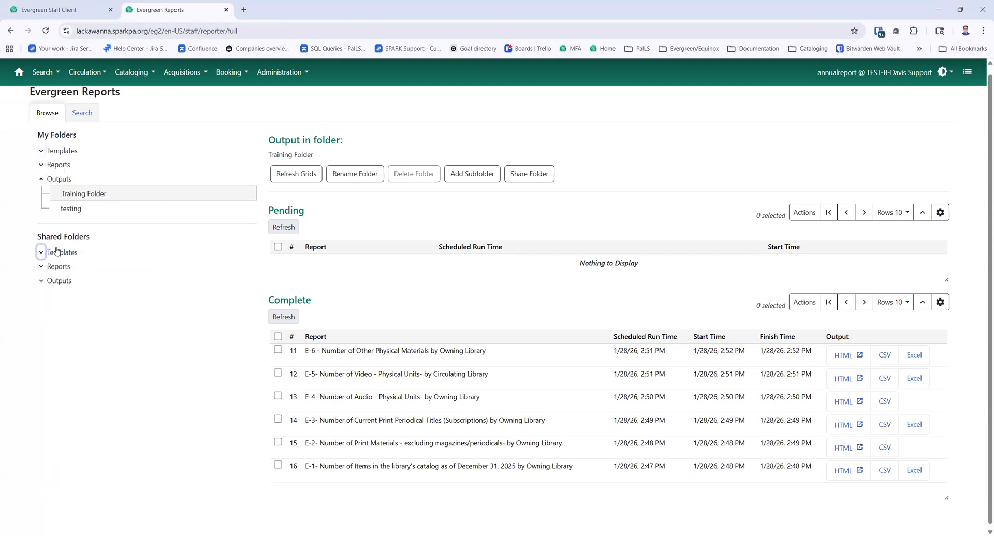
left_click(41, 253)
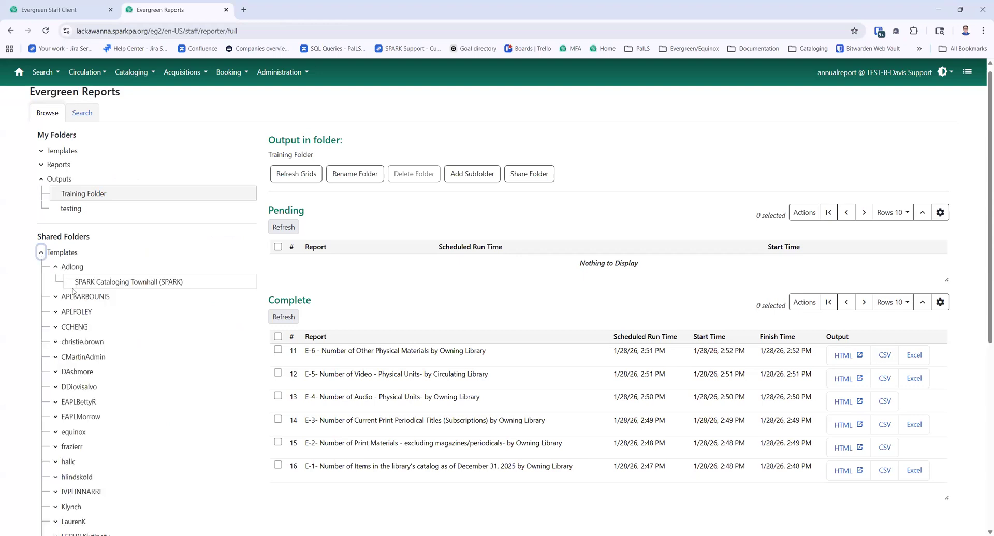
left_click(55, 266)
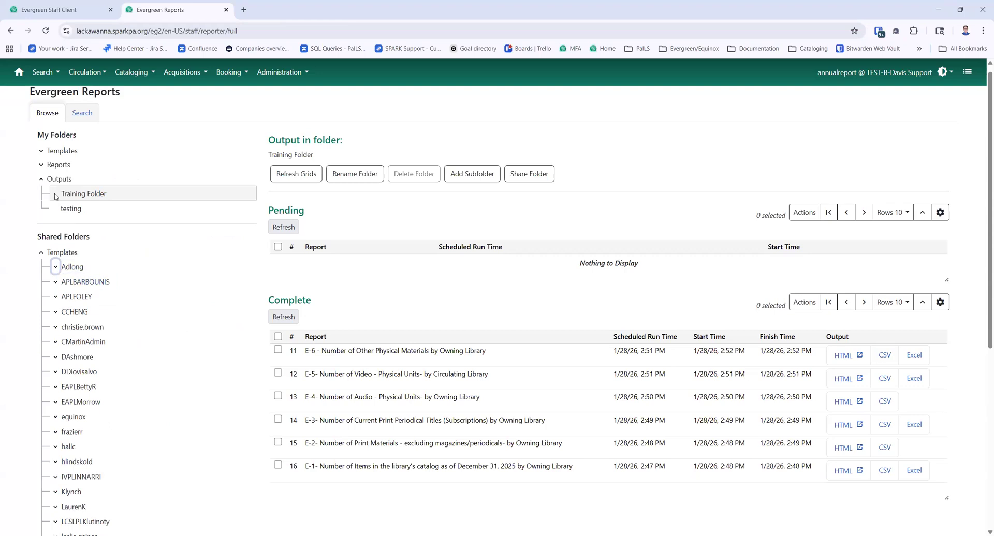
- Expand 2025 with Documentation Links under My Folders Templates and open the E-2 Number of Print Materials folder
left_click(40, 151)
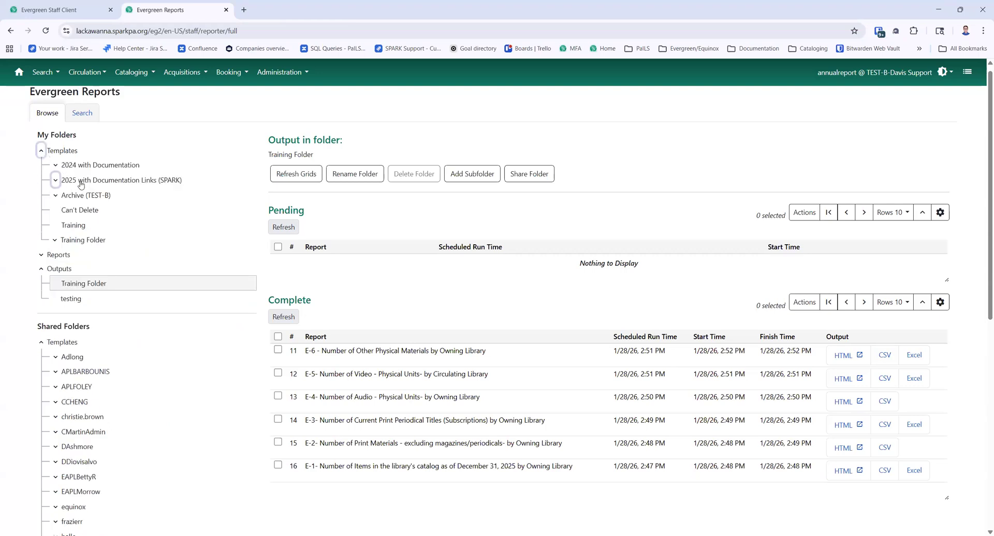
left_click(56, 181)
left_click(56, 182)
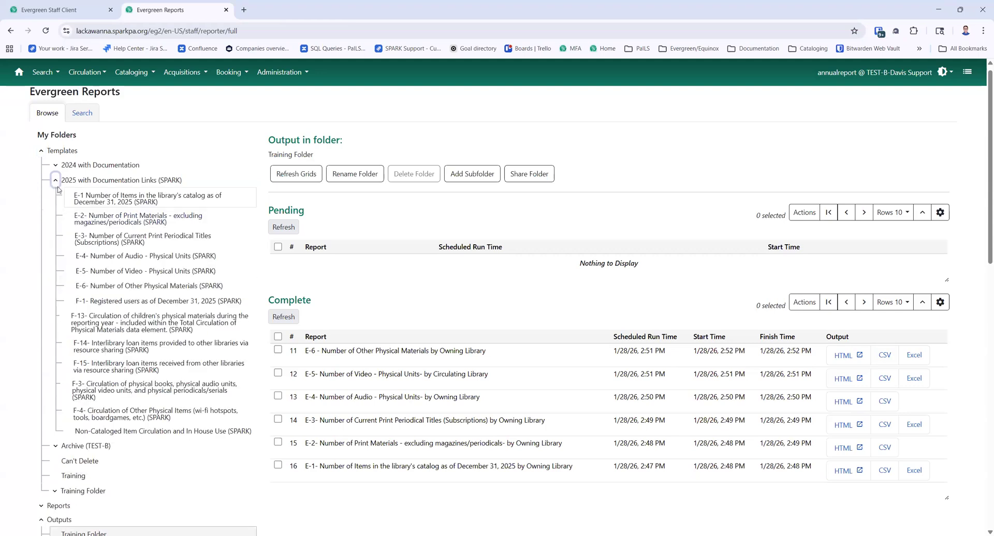
left_click(98, 225)
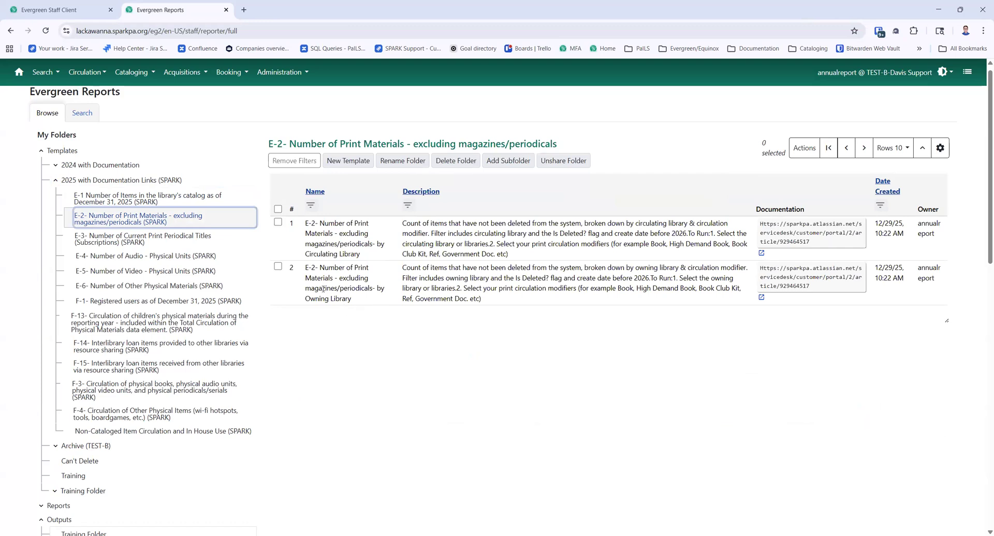
- Start a clone of the E-2 by Owning Library template and choose the Training folder as its destination
left_click(278, 268)
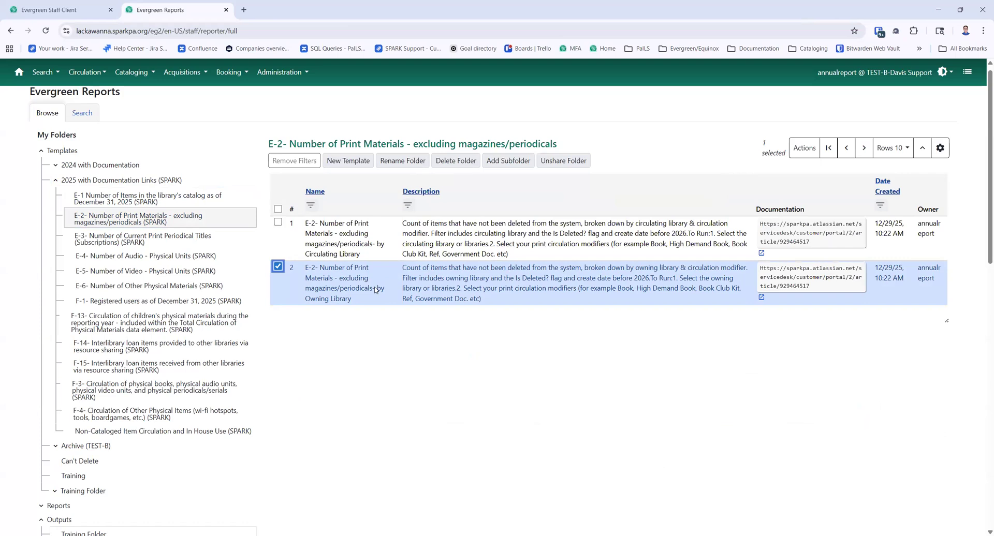
left_click(807, 151)
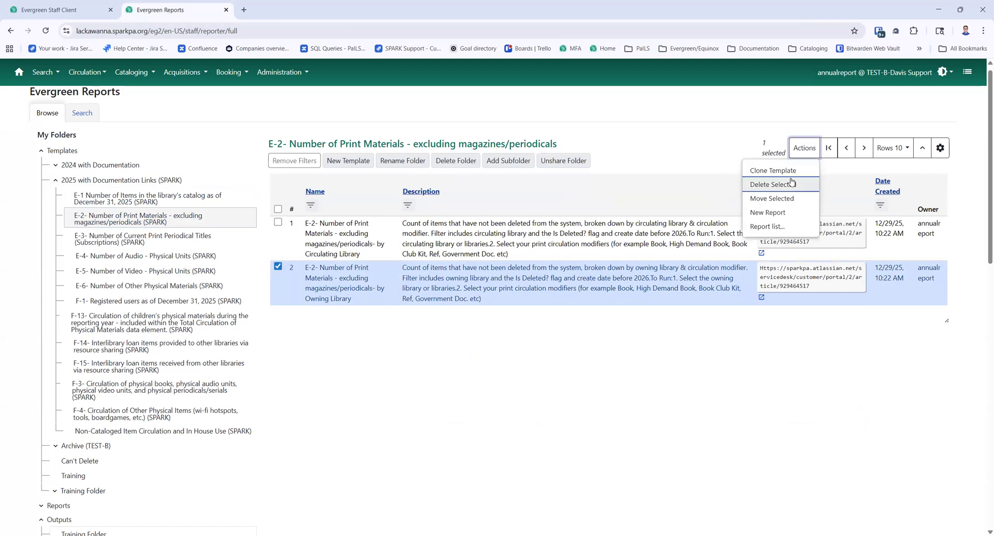
left_click(789, 173)
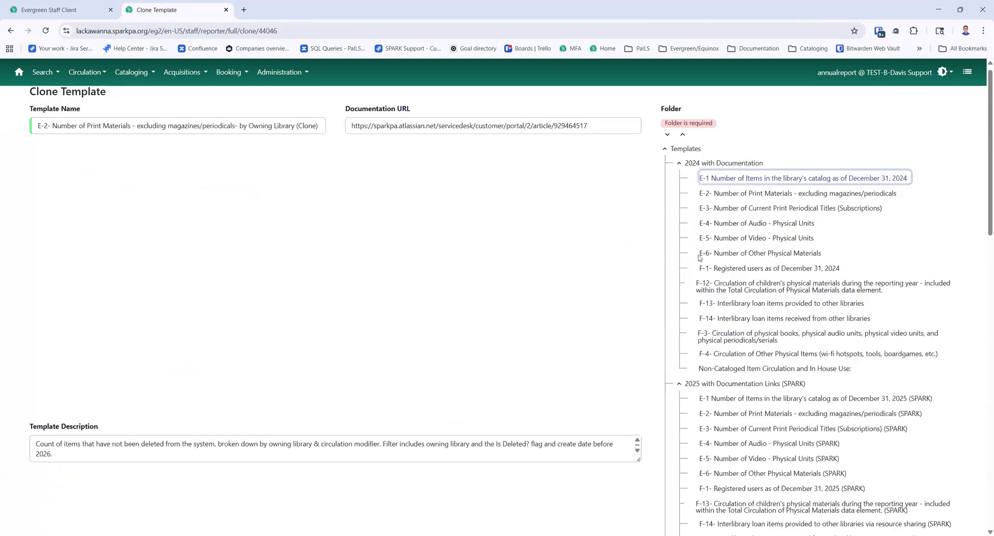
left_click(679, 163)
left_click(679, 178)
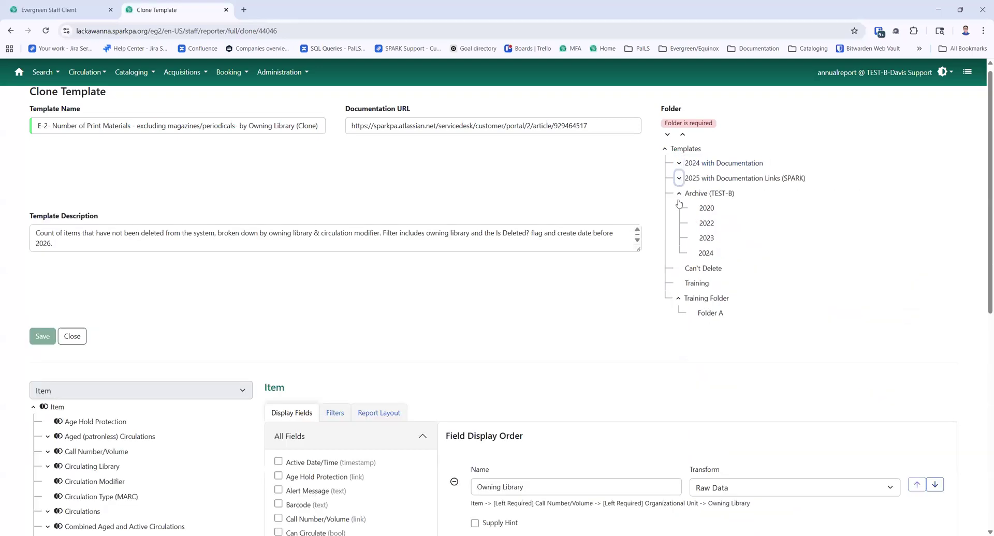
left_click(698, 284)
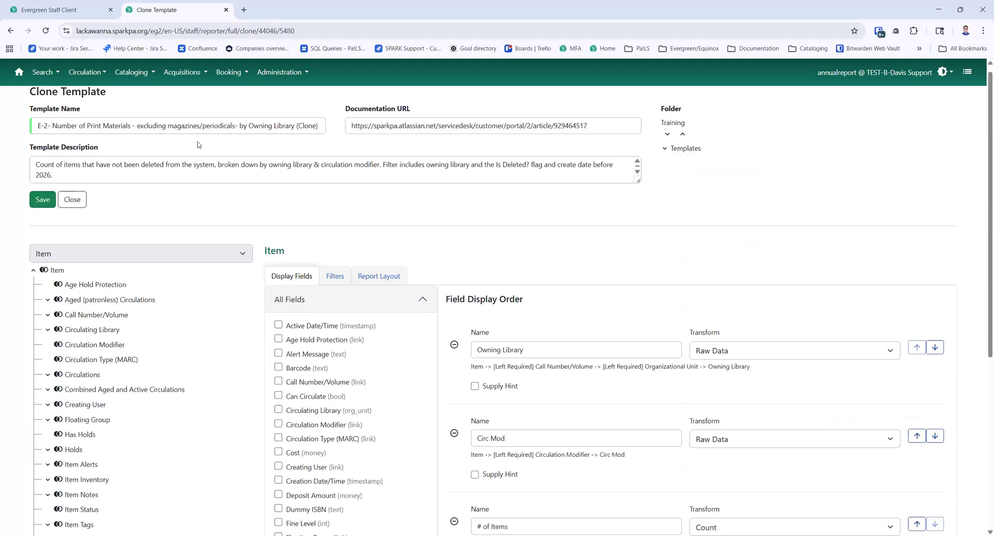
- Examine the (Clone) suffix in the template name and the display fields, then close the clone form without saving
left_click_drag(318, 125, 295, 125)
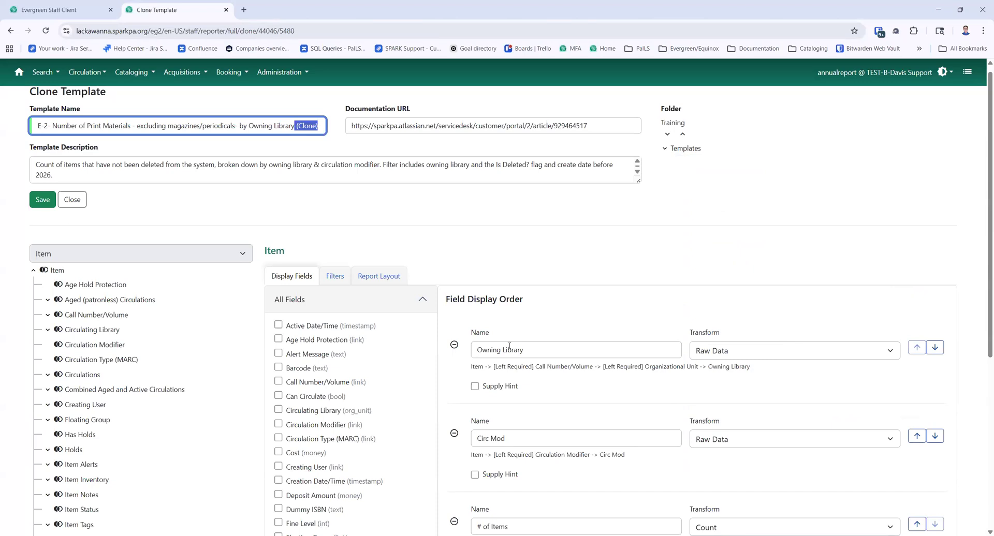
scroll(561, 461, "down", 5)
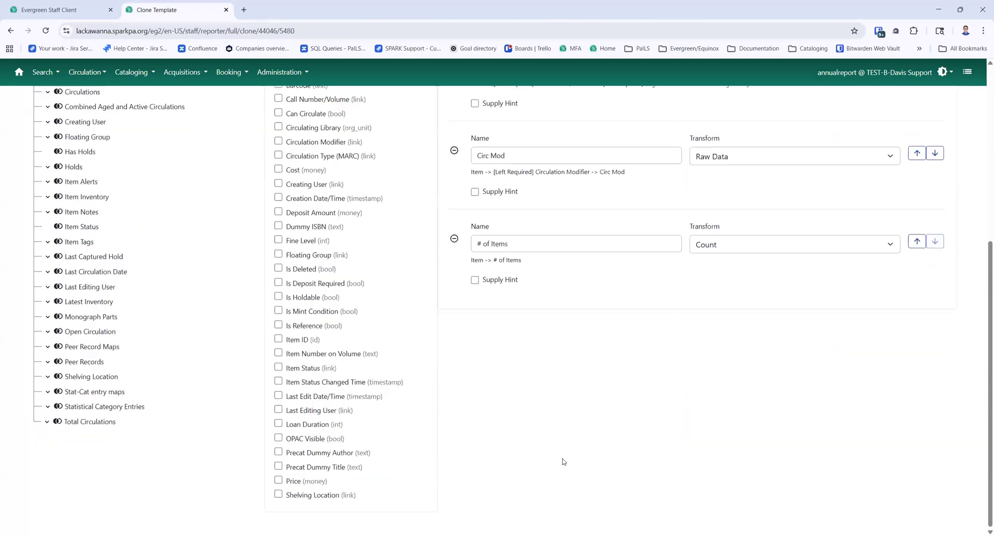
scroll(561, 462, "up", 5)
scroll(36, 275, "up", 1)
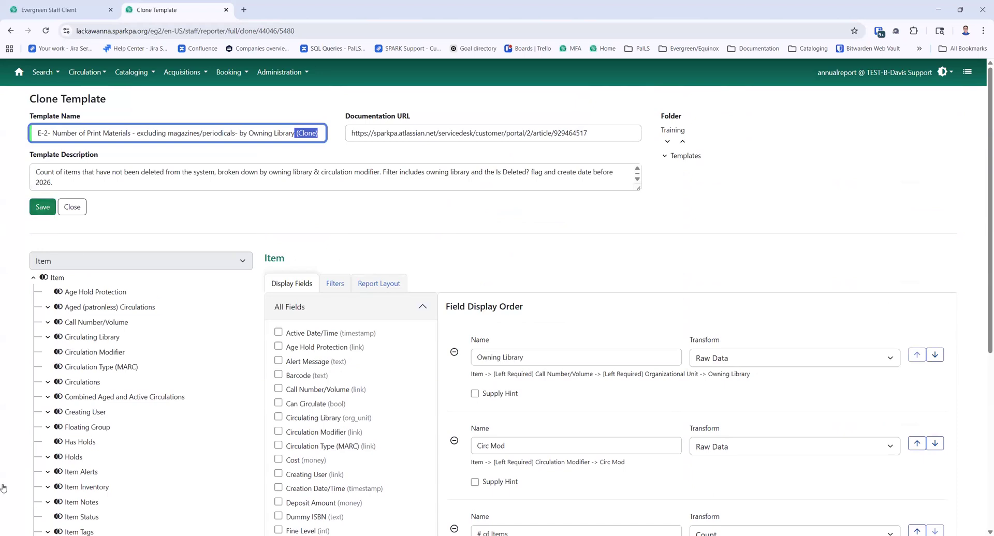
left_click(82, 212)
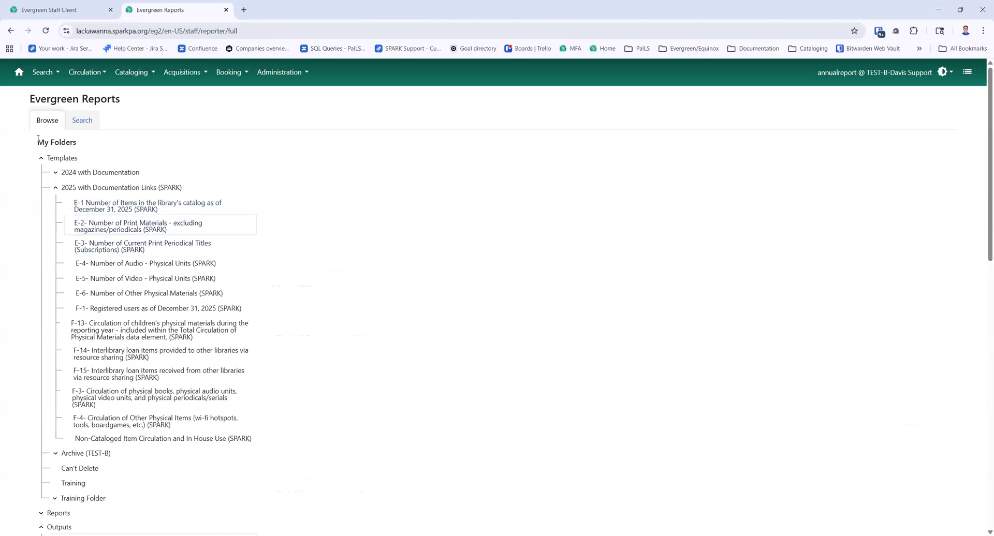
- Reopen the E-2 Number of Print Materials folder and create a new report from the by Owning Library template
triple_click(101, 154)
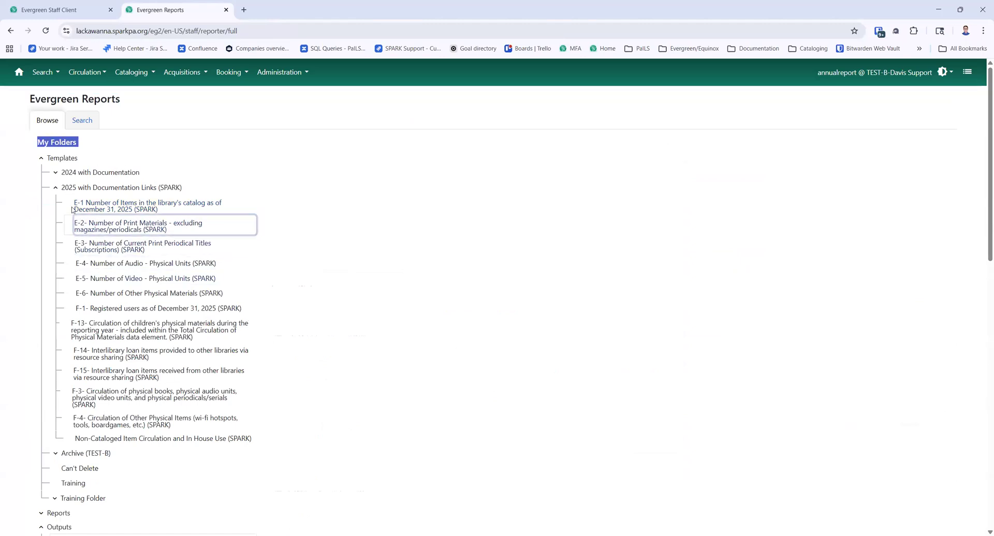
left_click(104, 226)
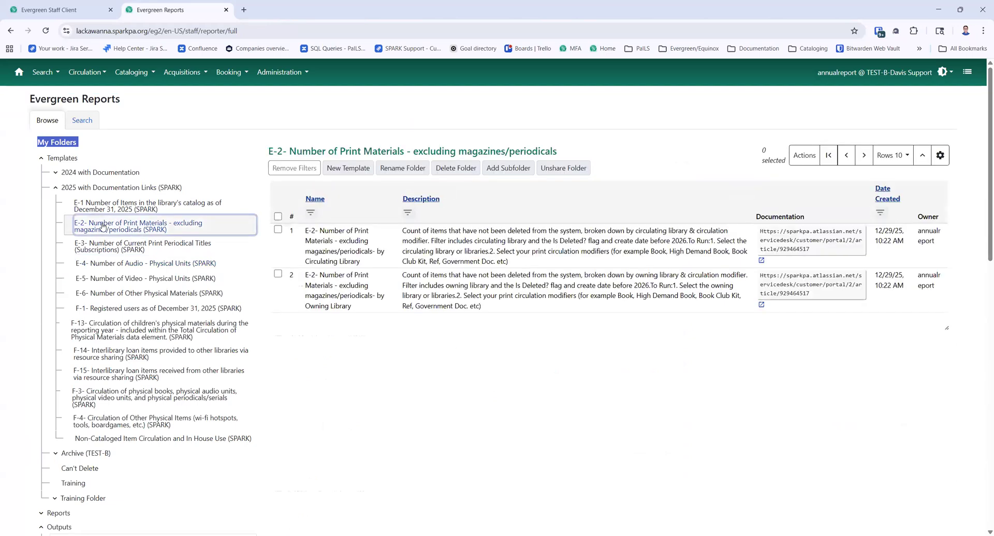
left_click(278, 276)
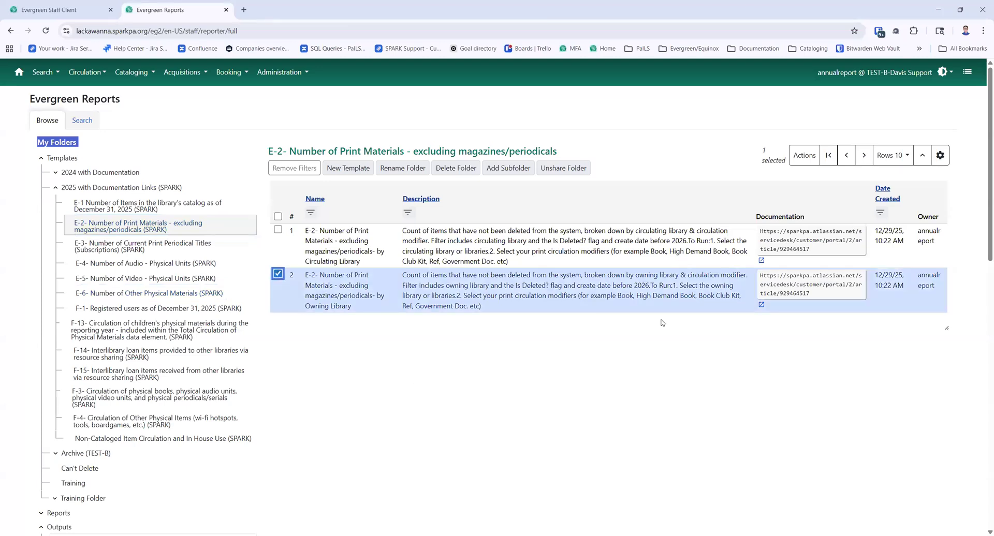
left_click(803, 160)
left_click(810, 223)
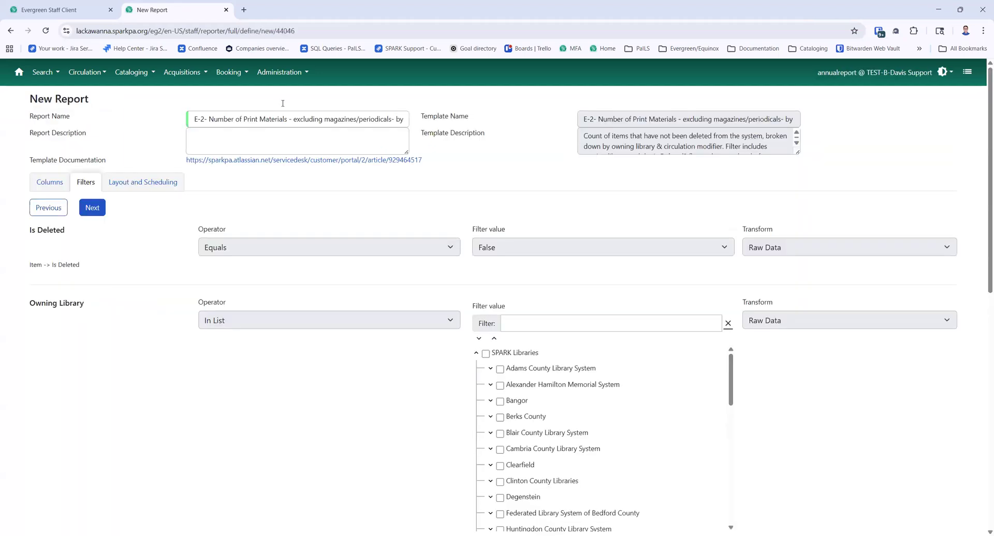
- Check the full report name, then enlarge the template description to read its To Run instructions
left_click_drag(333, 119, 421, 123)
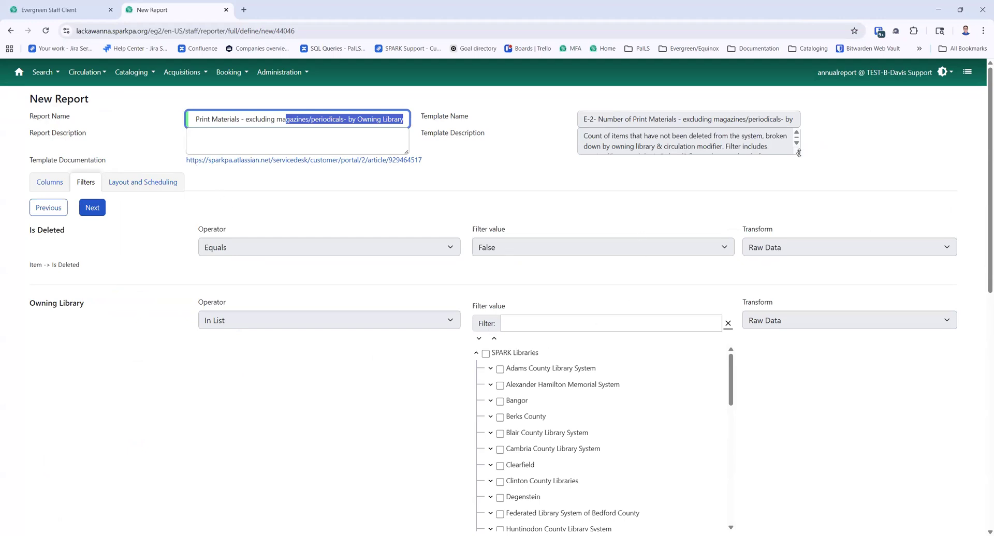
left_click_drag(799, 153, 804, 244)
triple_click(596, 179)
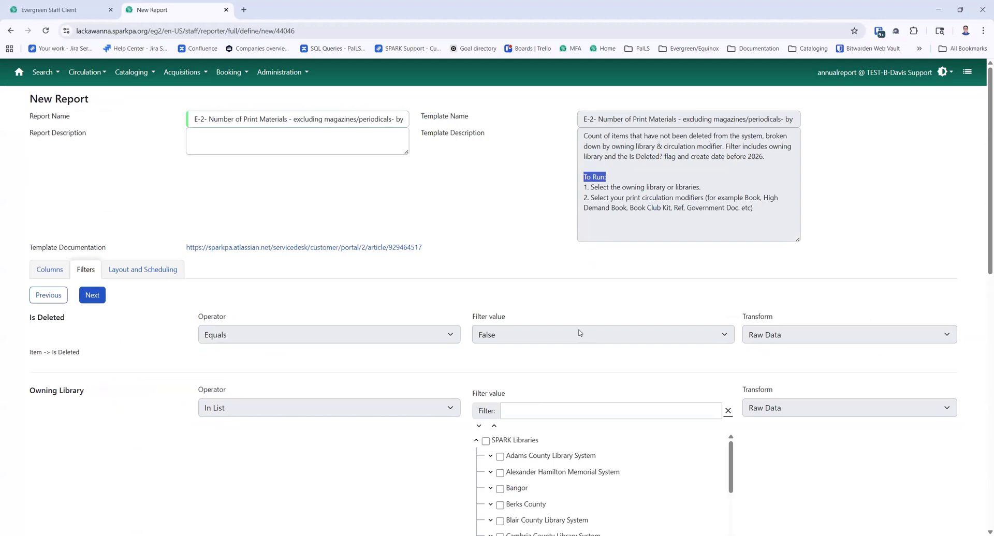
left_click(659, 190)
- Expand and select Milton in the Owning Library filter list
scroll(648, 419, "down", 6)
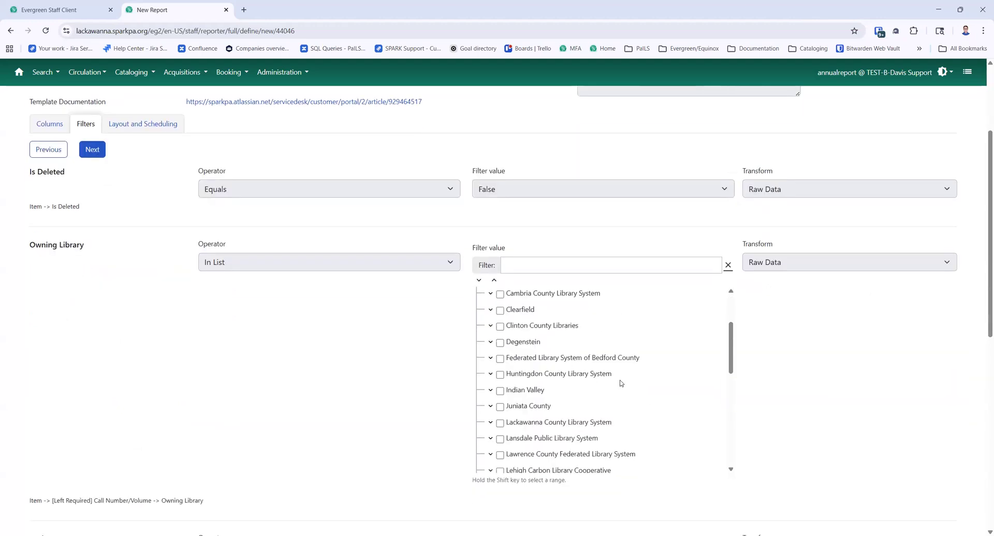
scroll(618, 380, "down", 5)
left_click(491, 373)
left_click(500, 374)
left_click(513, 389)
- Reread the template's run instructions, then examine the Code filter's print circulation modifier hint and the Creation Date/Time filter
scroll(668, 378, "up", 2)
scroll(679, 373, "up", 8)
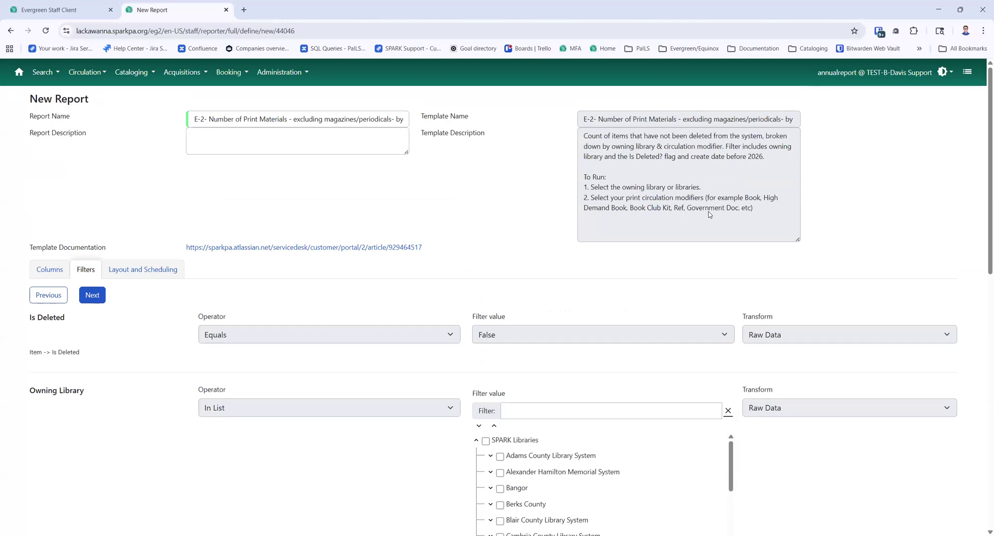
scroll(572, 385, "down", 5)
scroll(617, 355, "down", 6)
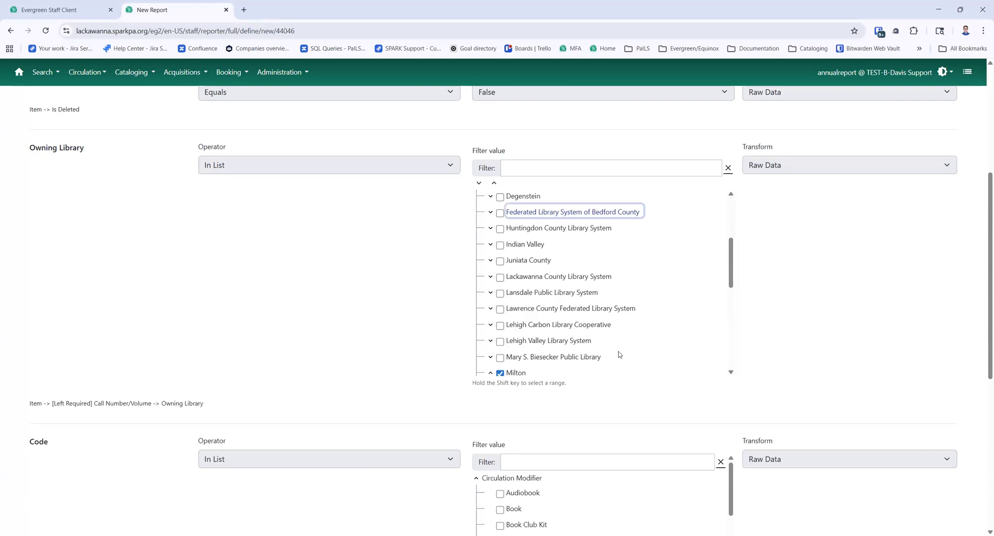
scroll(627, 348, "down", 3)
scroll(719, 320, "down", 3)
scroll(718, 316, "down", 2)
scroll(636, 330, "down", 1)
left_click_drag(39, 475, 207, 490)
scroll(313, 440, "down", 3)
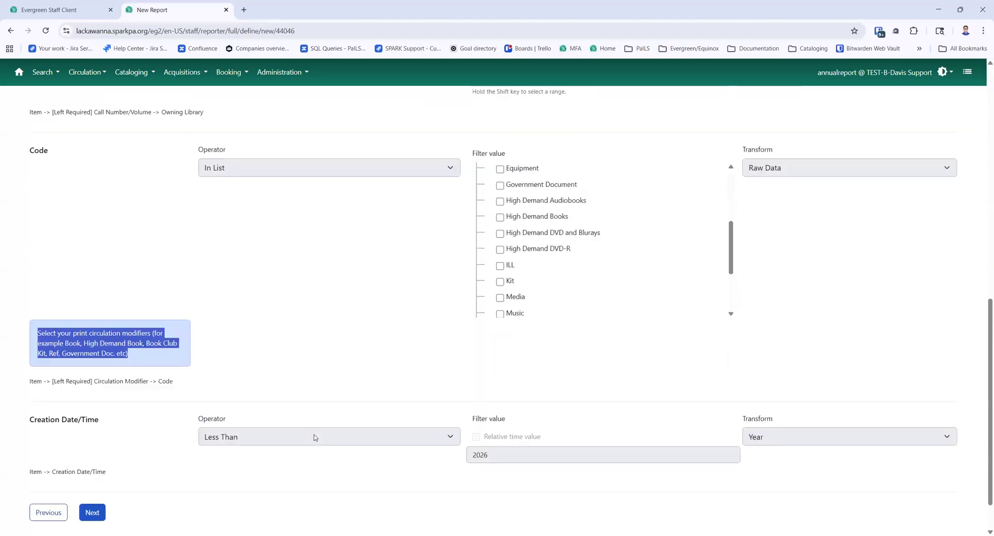
- Select Book, Book Club Kit and High Demand Books in the Code filter's circulation modifier list
scroll(657, 269, "up", 5)
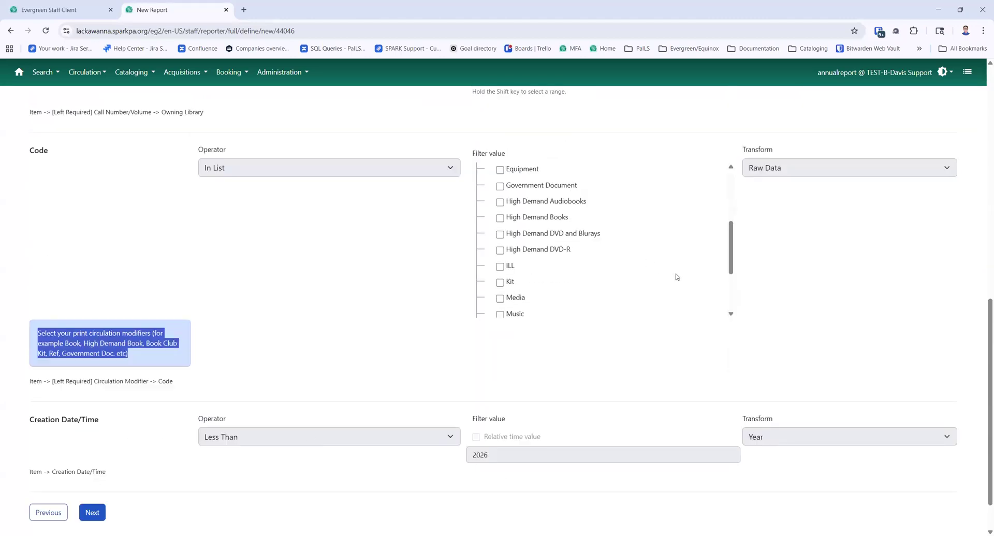
left_click(500, 364)
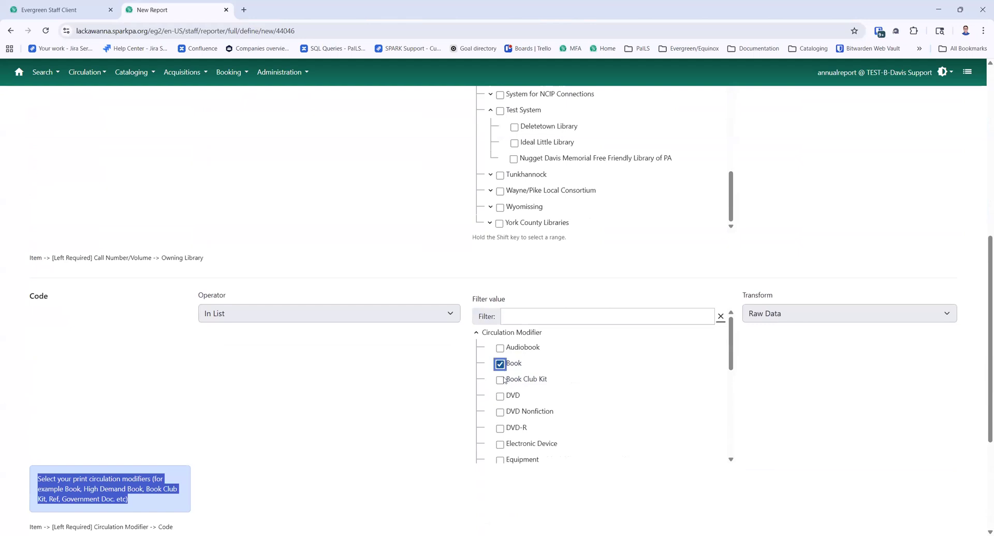
left_click(500, 380)
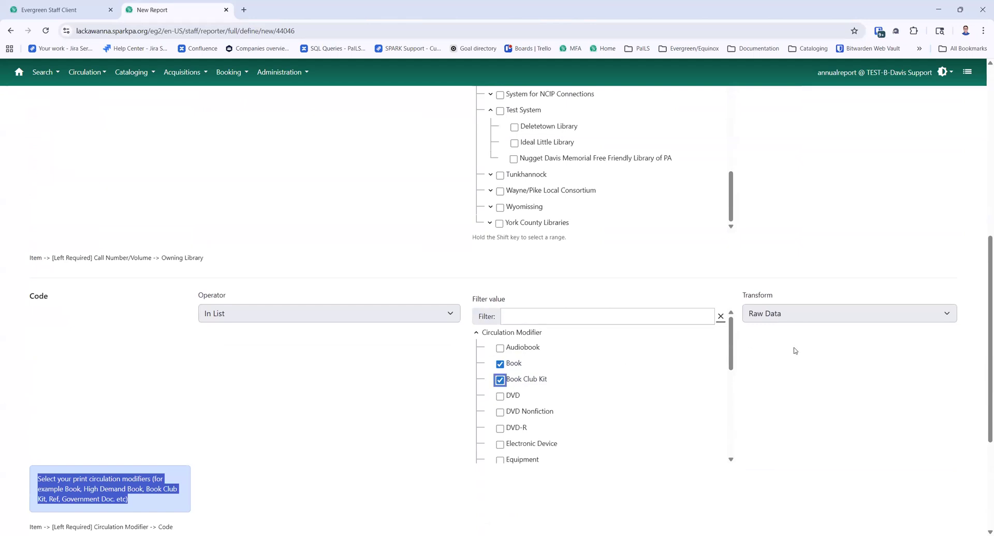
scroll(792, 348, "down", 2)
left_click_drag(734, 254, 737, 303)
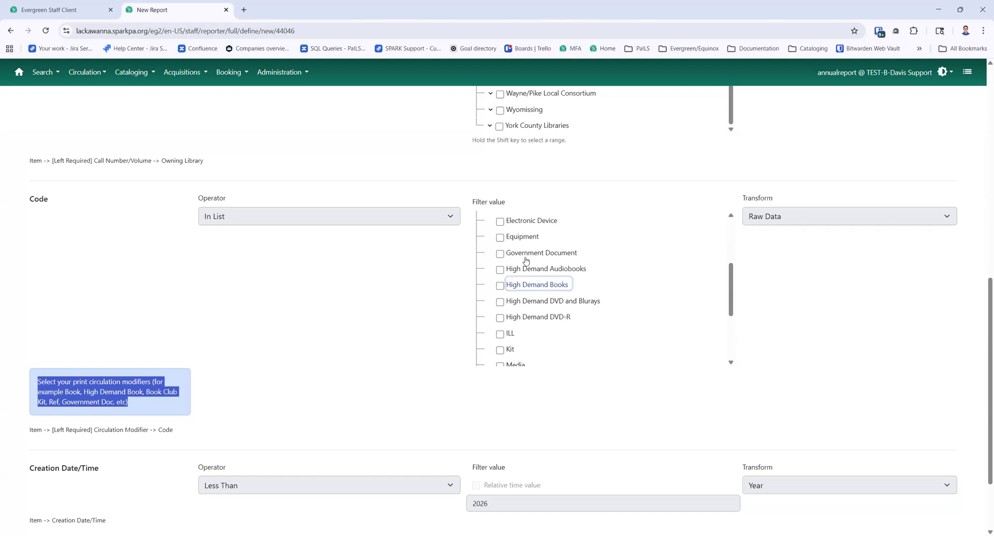
left_click_drag(731, 290, 731, 294)
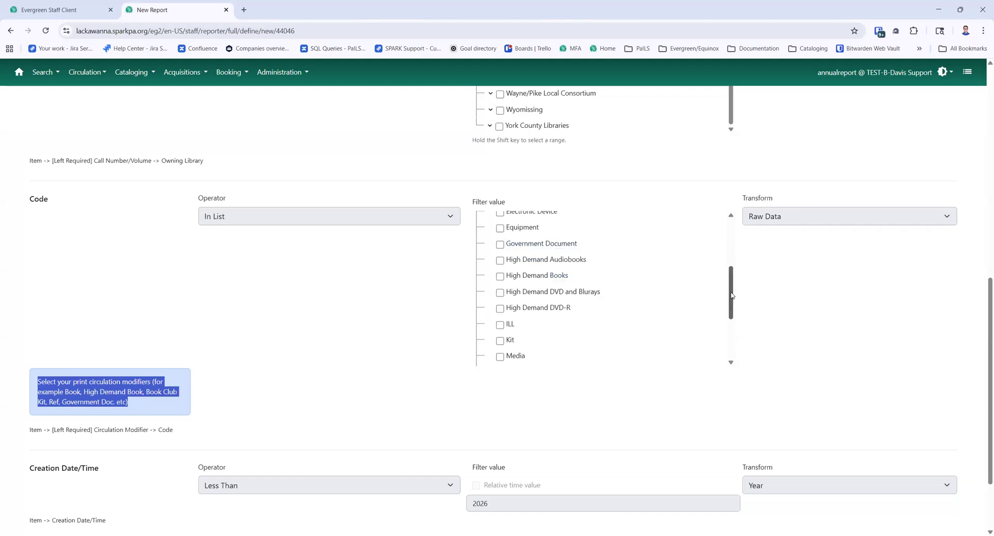
left_click(501, 277)
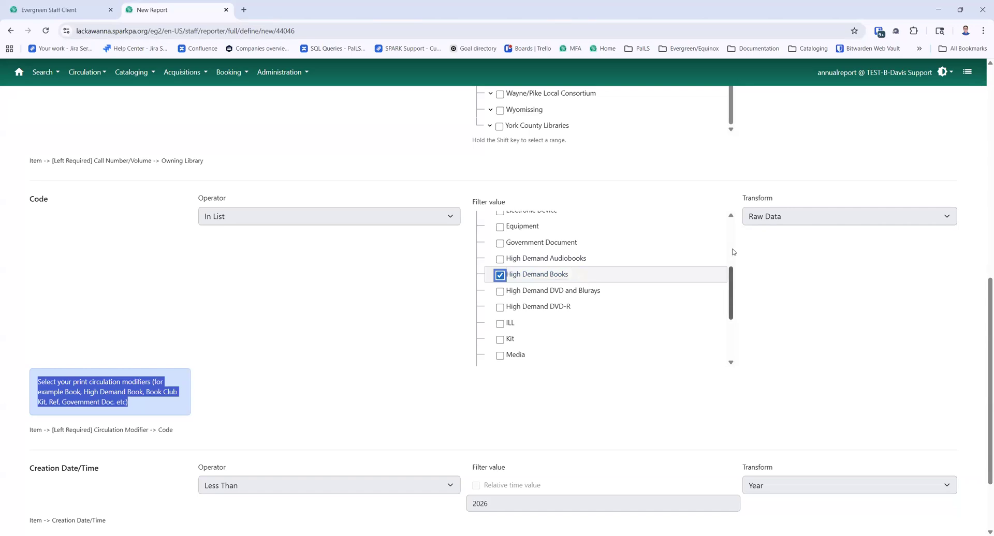
- Return to the report header to check the template documentation link and the ways to open it
scroll(734, 248, "up", 5)
scroll(783, 269, "up", 7)
scroll(785, 268, "up", 3)
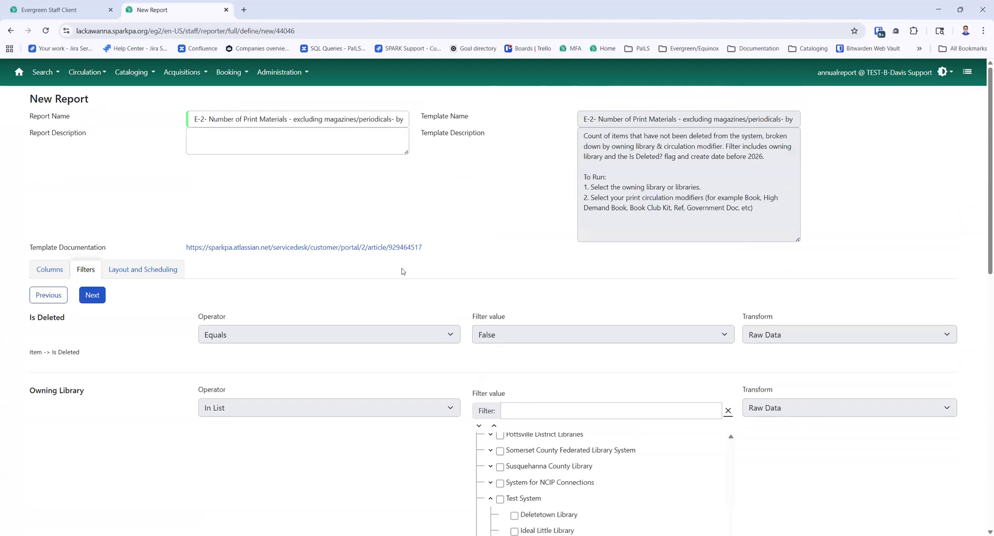
right_click(388, 249)
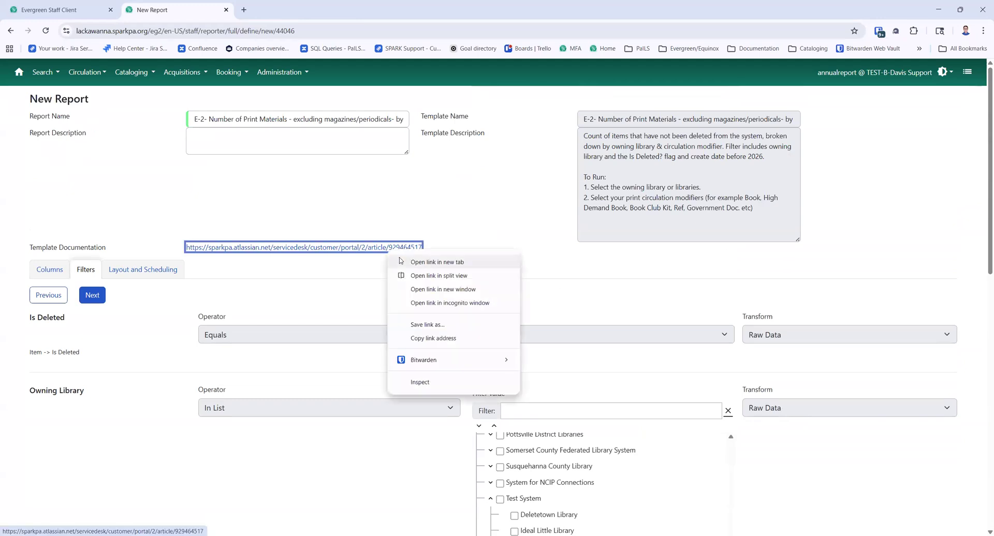
left_click(687, 121)
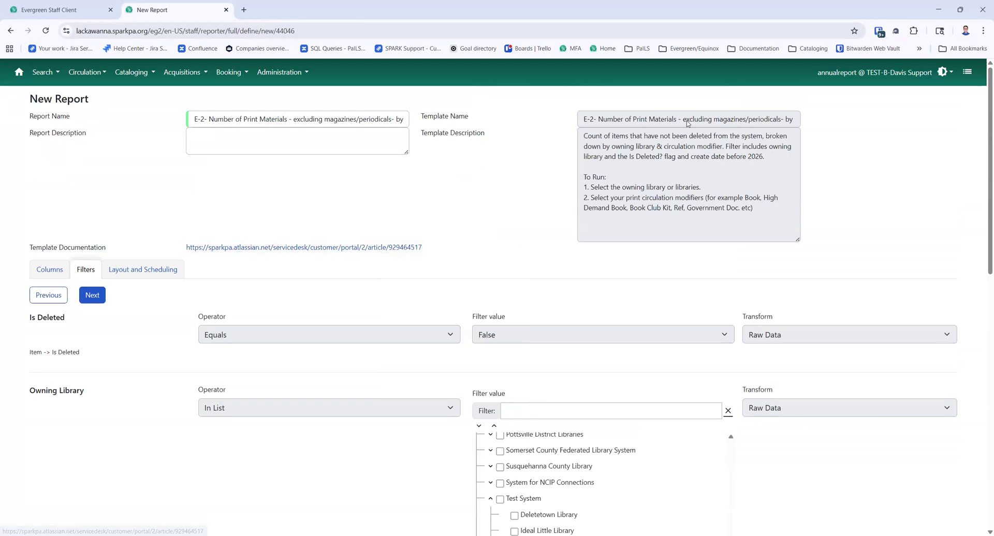
- Add Government Document and Noncirculating to the Code filter's circulation modifiers, and review the start of the list
scroll(607, 353, "down", 1)
scroll(607, 352, "down", 8)
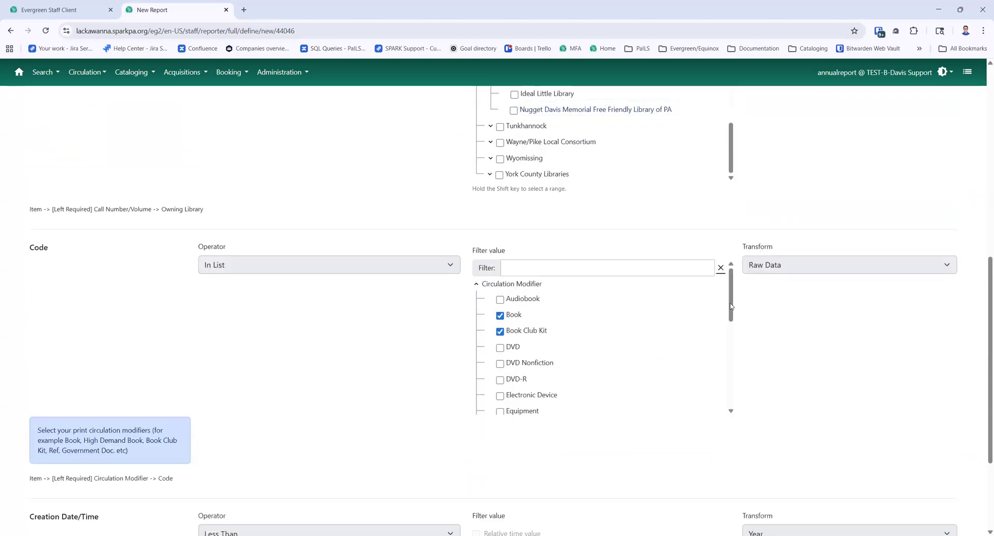
left_click_drag(731, 306, 735, 349)
left_click(519, 281)
left_click(500, 281)
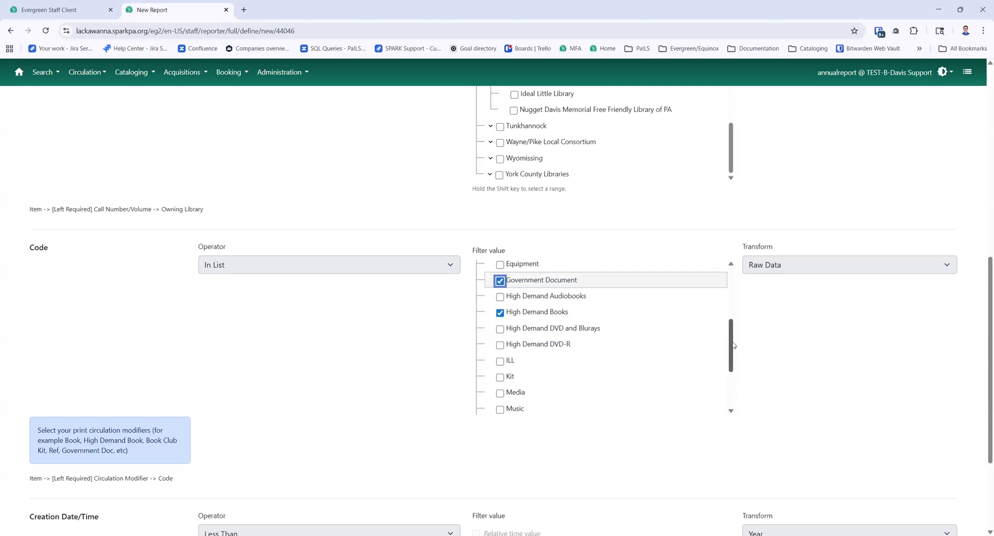
left_click_drag(735, 350, 743, 374)
left_click(501, 349)
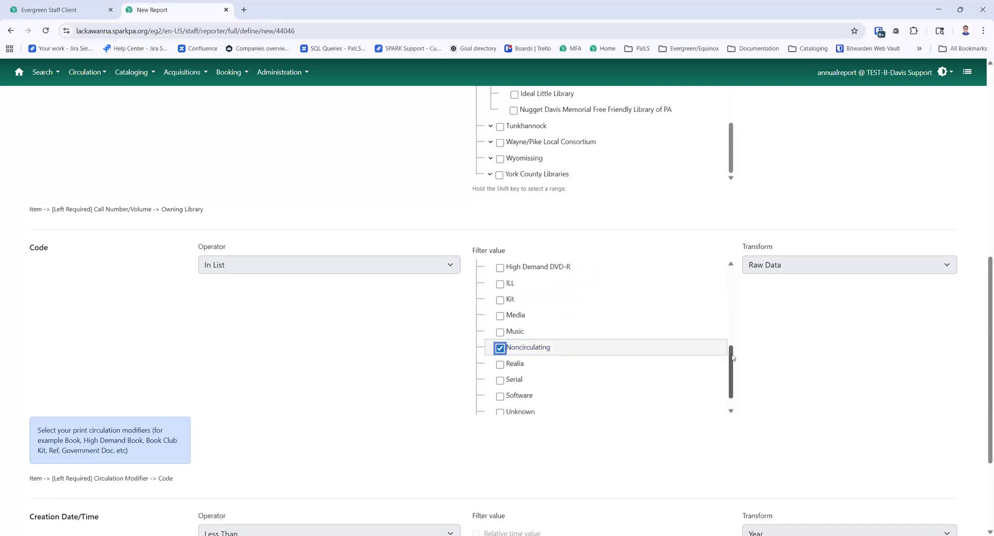
left_click_drag(731, 358, 703, 275)
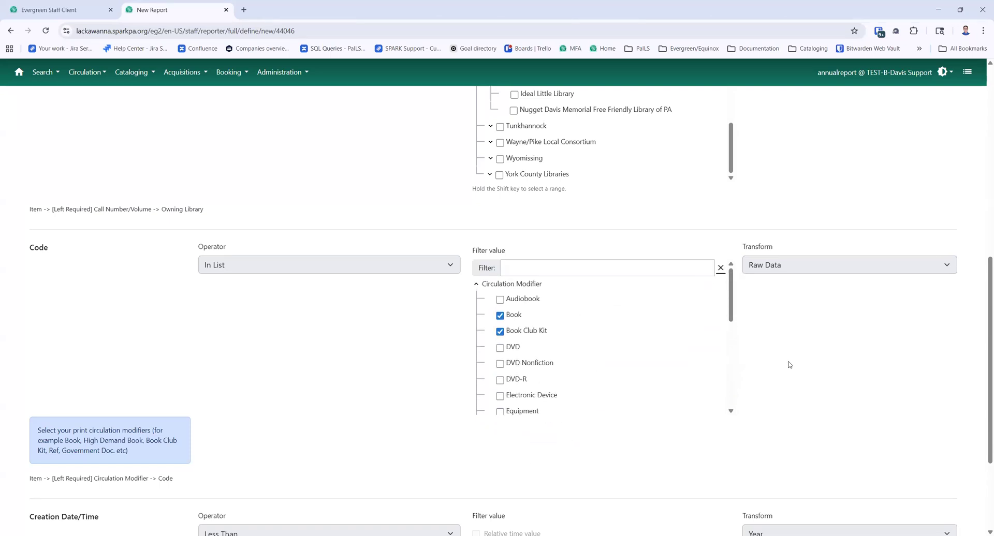
- Proceed to the layout and scheduling settings, enable Excel output, and choose Training Folder for both the report and output folders
scroll(786, 369, "down", 3)
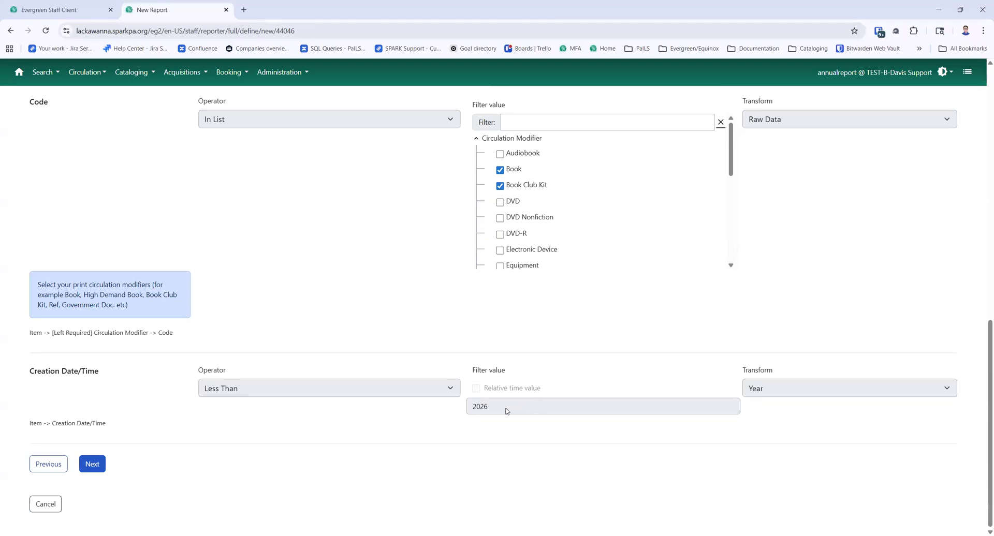
left_click(90, 472)
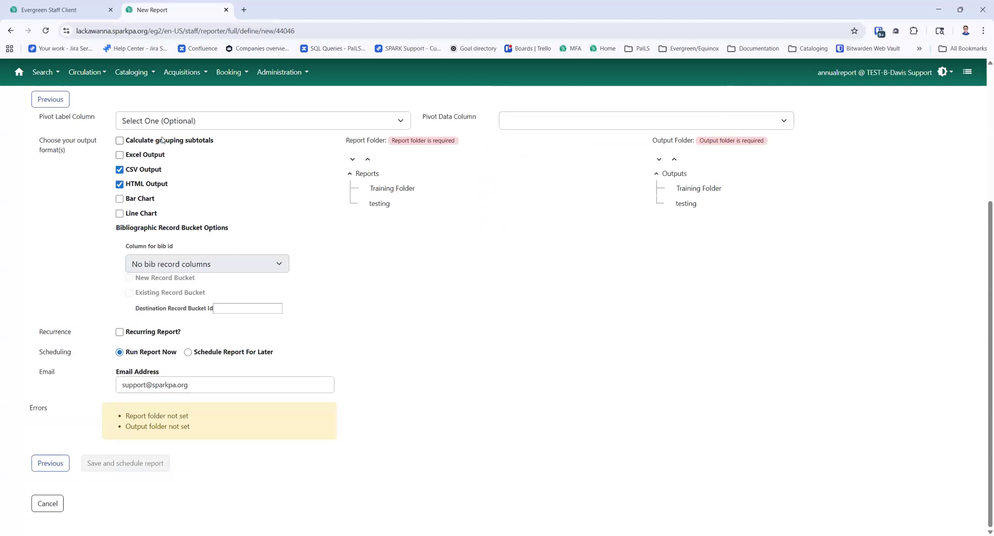
scroll(390, 309, "up", 2)
scroll(390, 310, "up", 1)
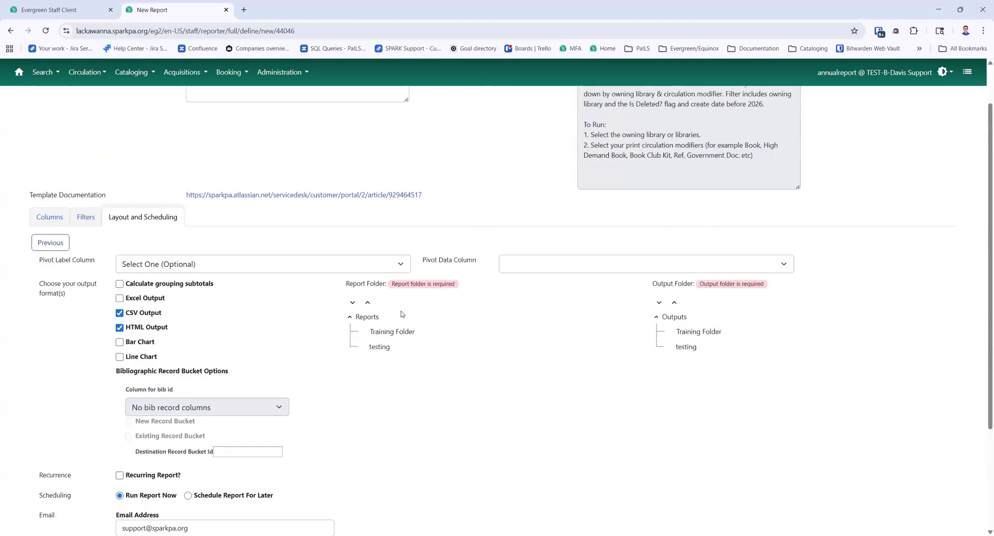
left_click(146, 302)
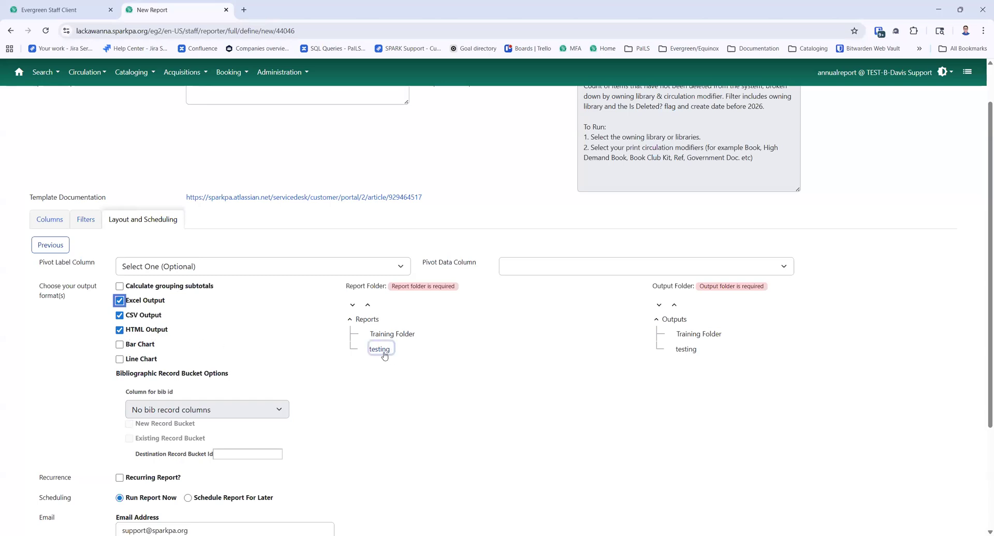
left_click(388, 334)
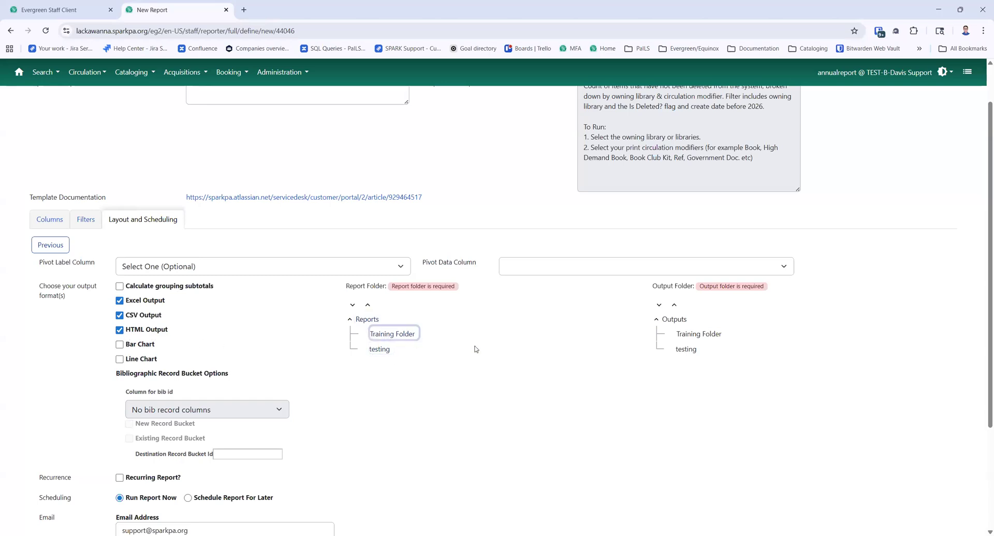
left_click(699, 334)
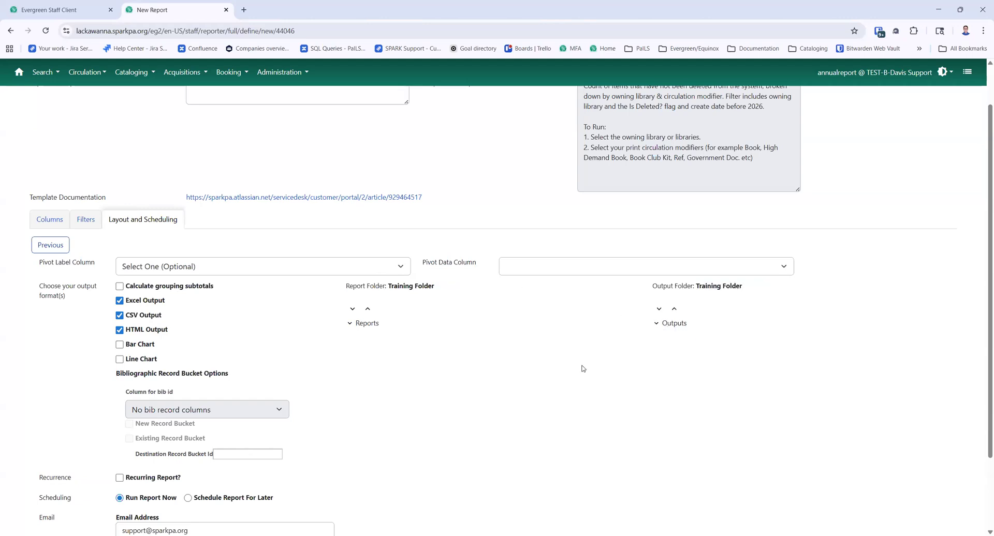
- Check the scheduling and email settings, and try to save and schedule the report under its default name
scroll(503, 402, "down", 2)
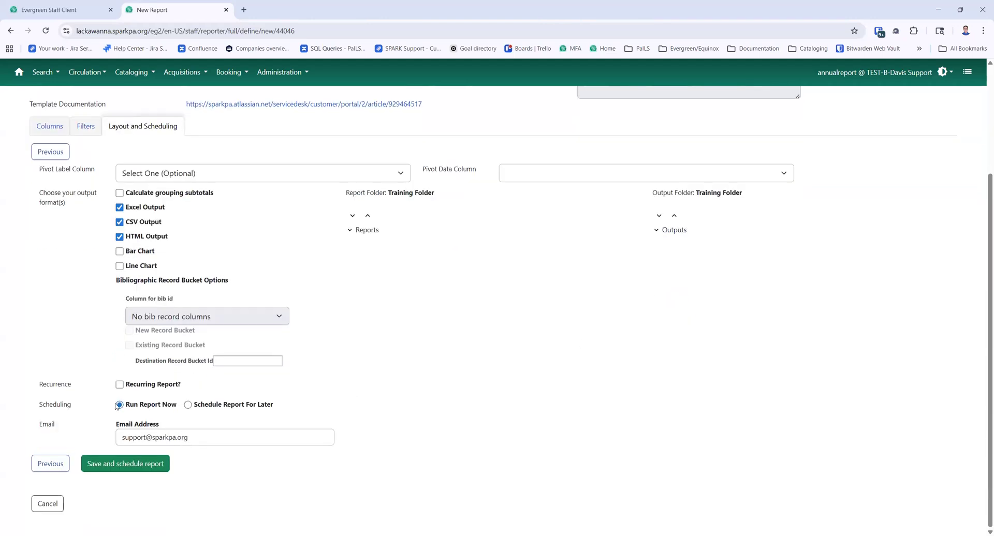
triple_click(209, 434)
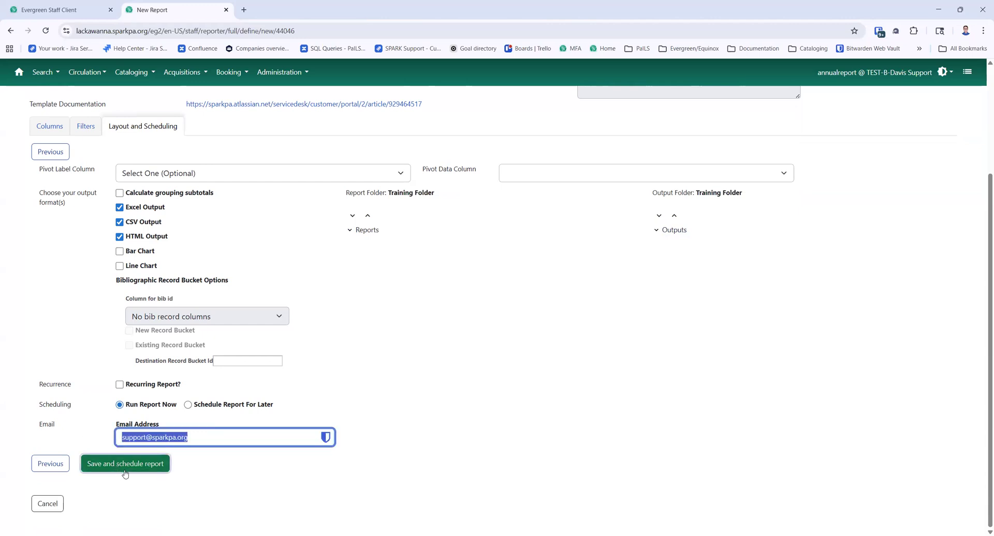
left_click(123, 473)
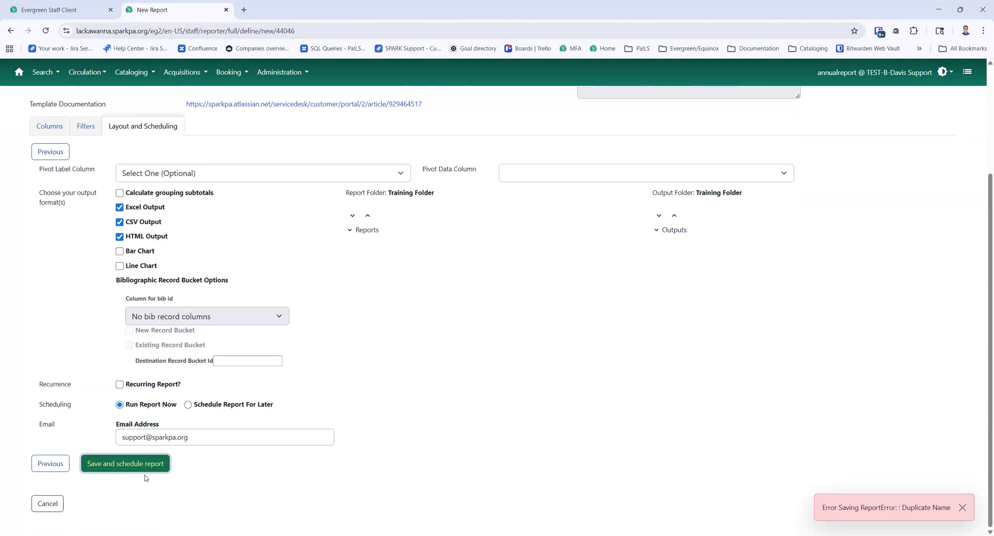
- Append "- Milton" to the end of the report name
scroll(873, 489, "up", 4)
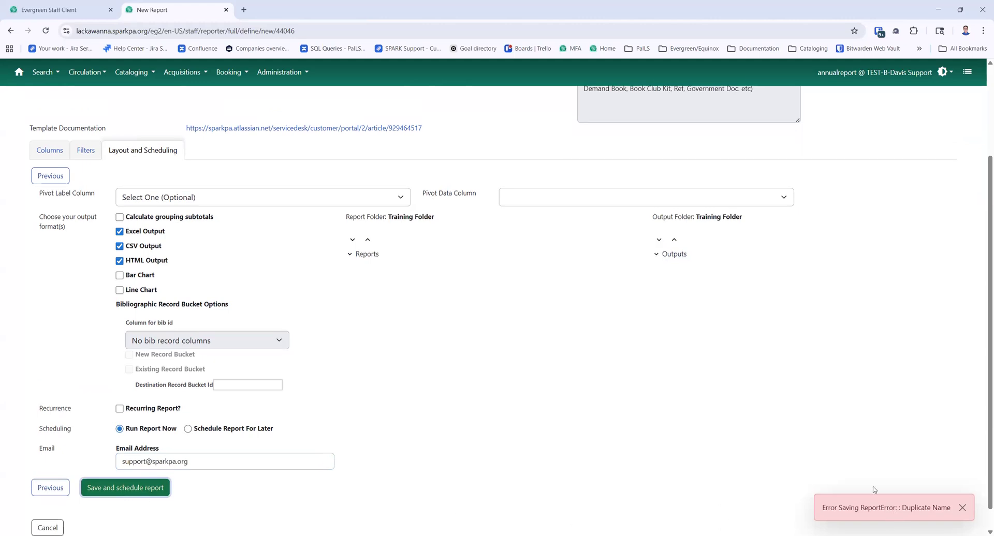
left_click_drag(347, 119, 464, 125)
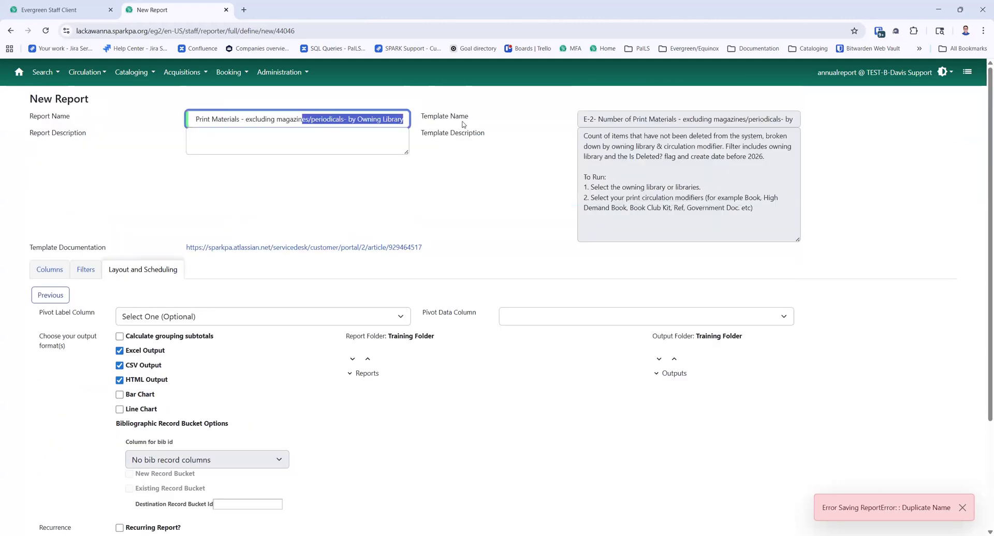
key("Right")
type("- Milton")
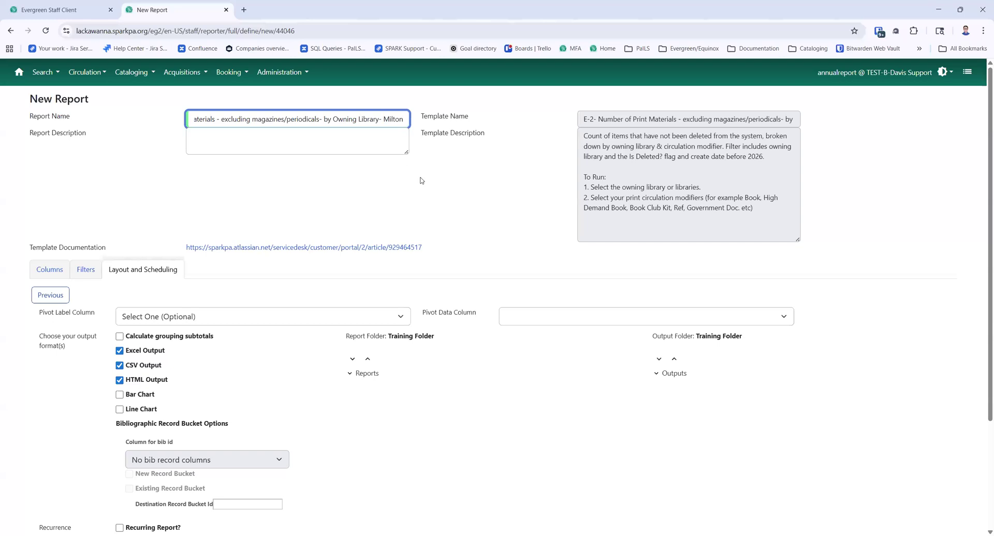
- Clear the notification email address and save and schedule the report to run now
scroll(429, 370, "down", 3)
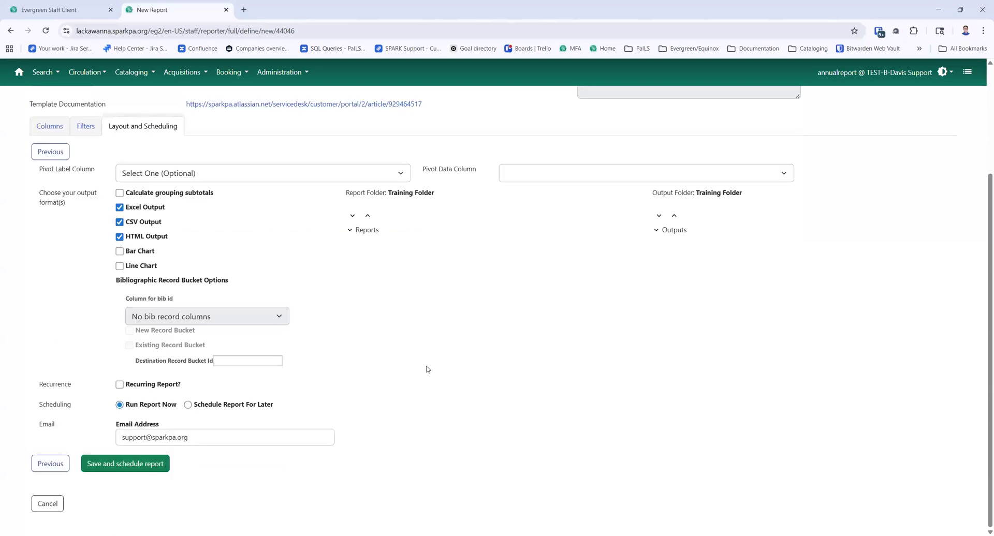
triple_click(176, 439)
key("BackSpace")
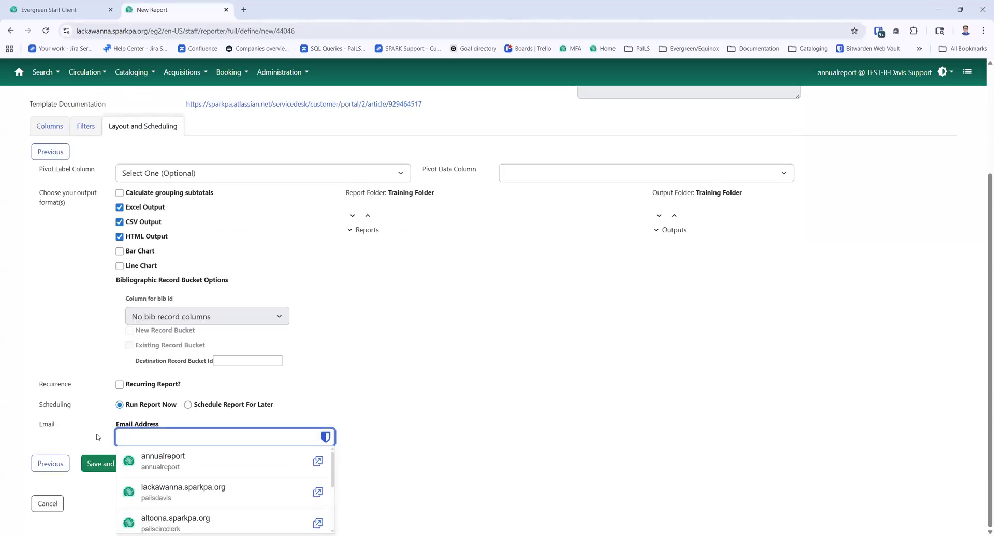
left_click(109, 469)
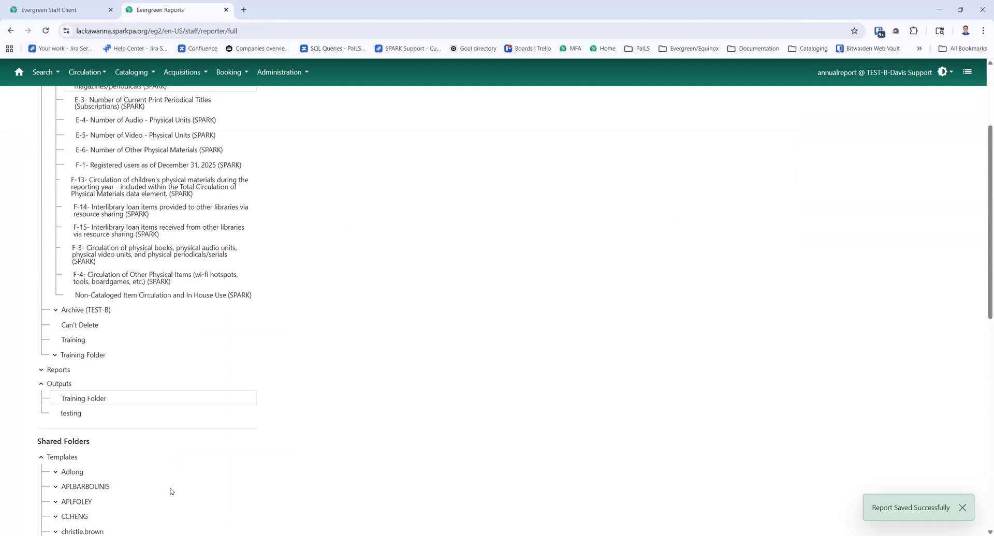
- Open the Training Folder outputs and view the HTML output of the completed E-2 Number of Print Materials by Owning Library report
left_click(77, 403)
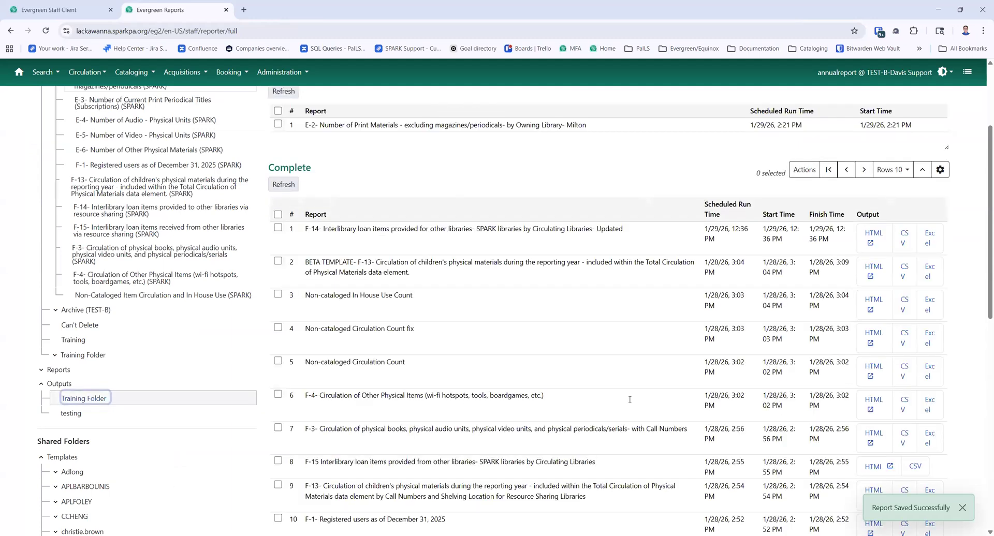
scroll(707, 378, "down", 3)
scroll(745, 374, "up", 3)
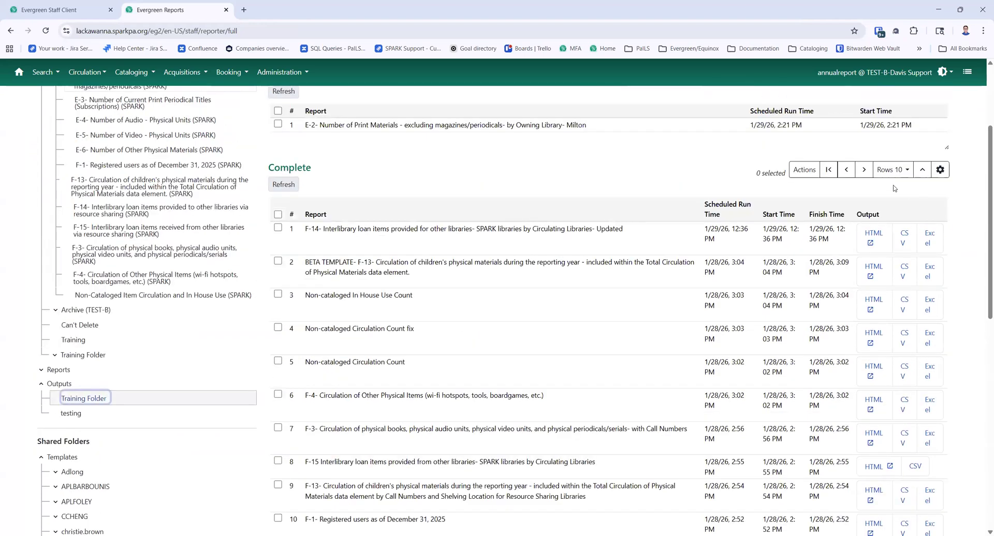
left_click(863, 169)
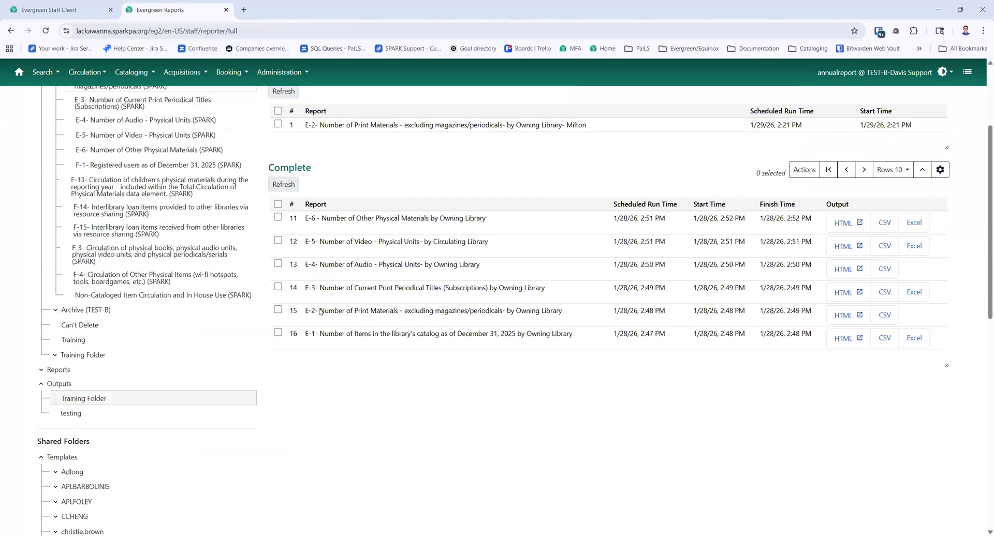
left_click(844, 315)
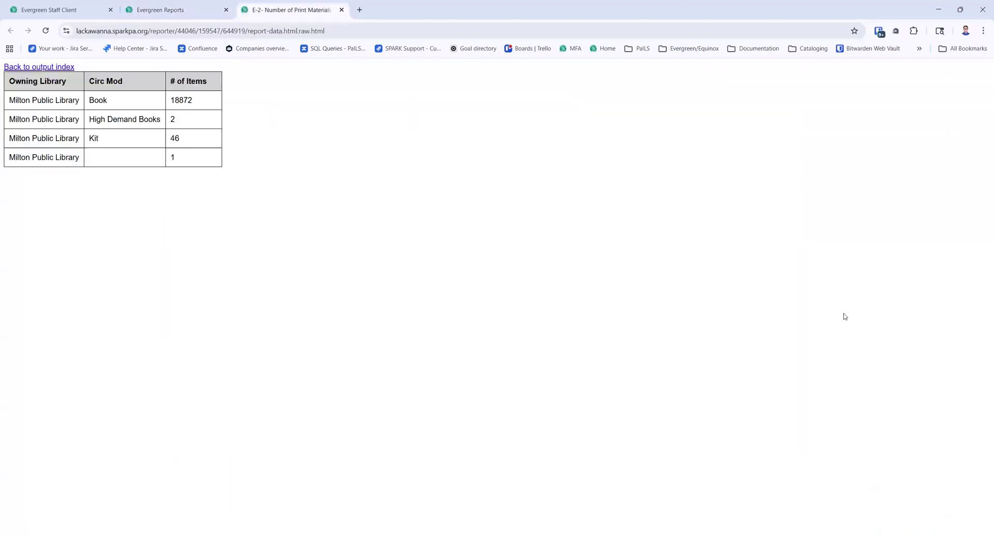
- Examine the item counts per circulation modifier, including the row without a modifier, and close the report output
left_click_drag(10, 99, 74, 118)
left_click(92, 103)
left_click_drag(187, 159, 112, 160)
left_click(171, 158)
left_click_drag(10, 157, 182, 160)
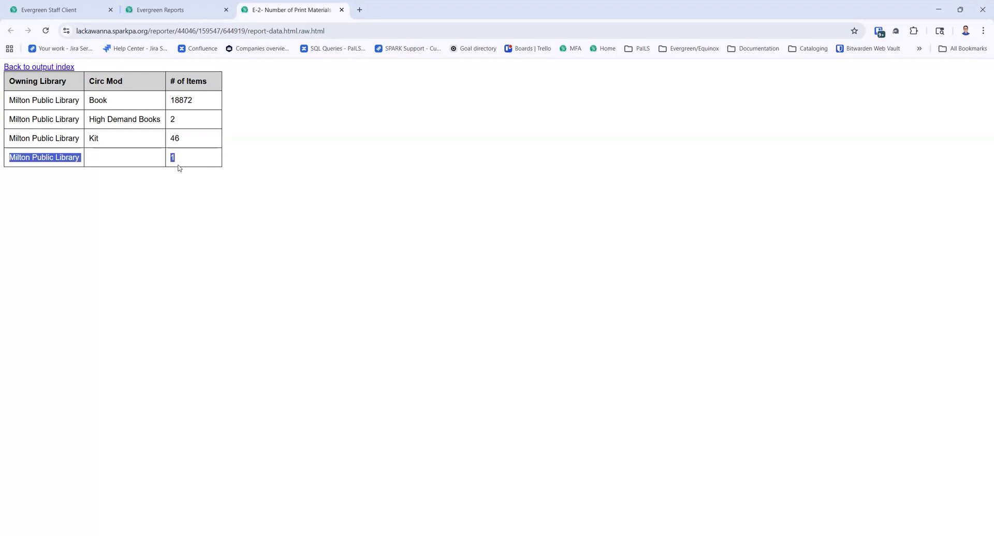
left_click(174, 156)
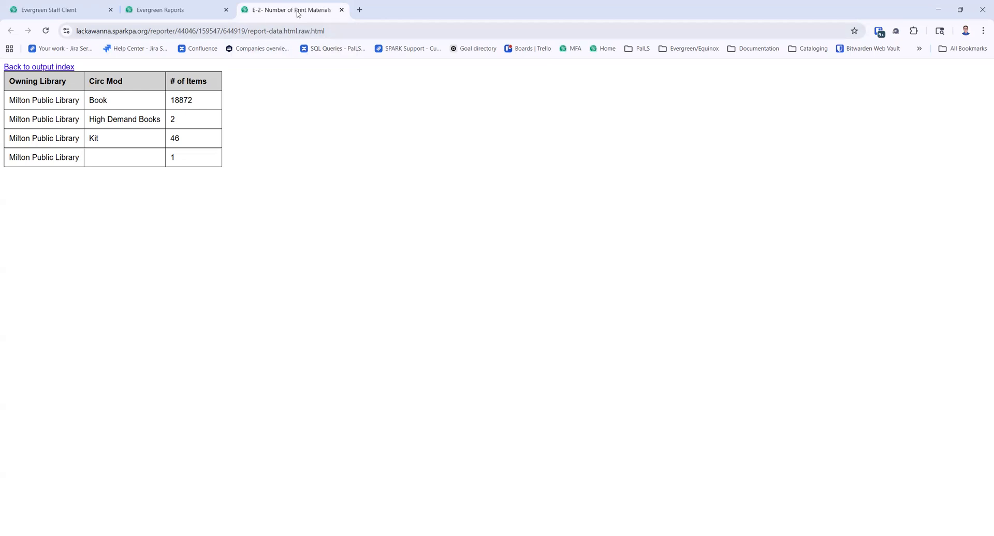
left_click(343, 10)
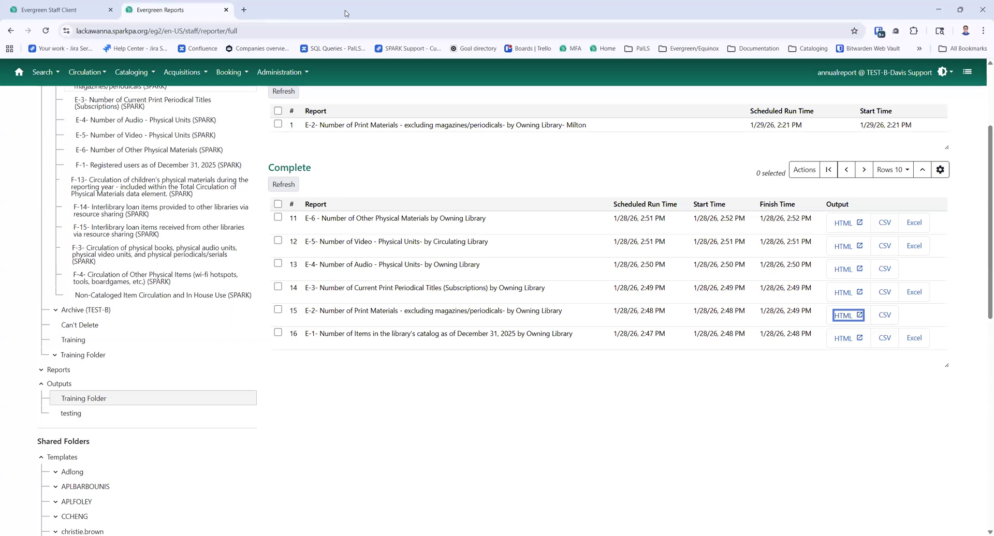
- Collapse the Templates tree under My Folders and locate the Shared Folders section with its shared templates
scroll(351, 253, "up", 2)
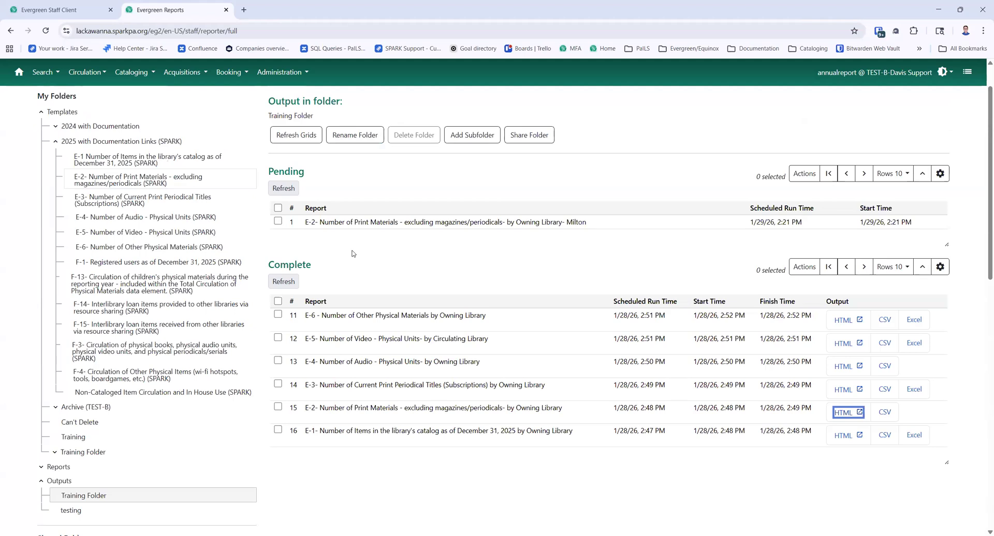
left_click(355, 253)
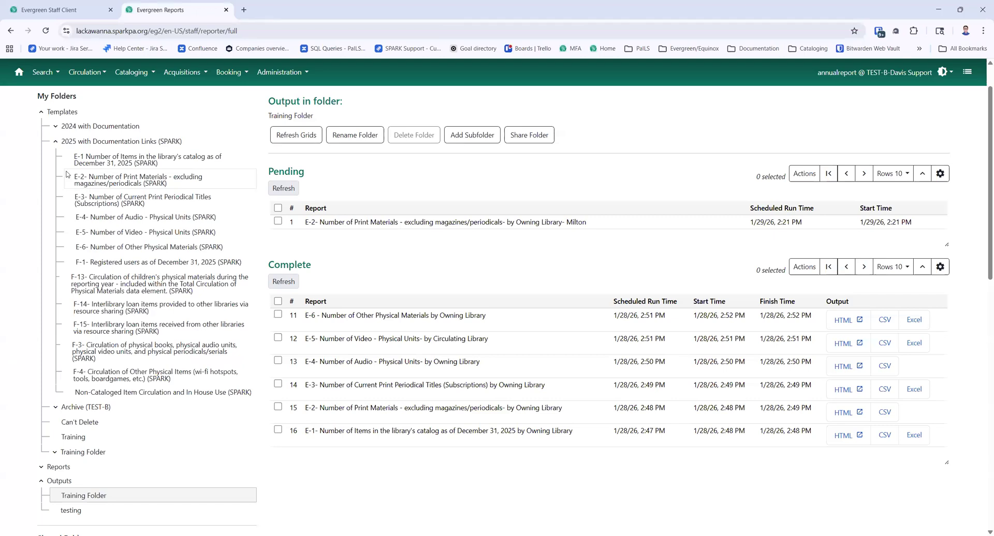
left_click(112, 205)
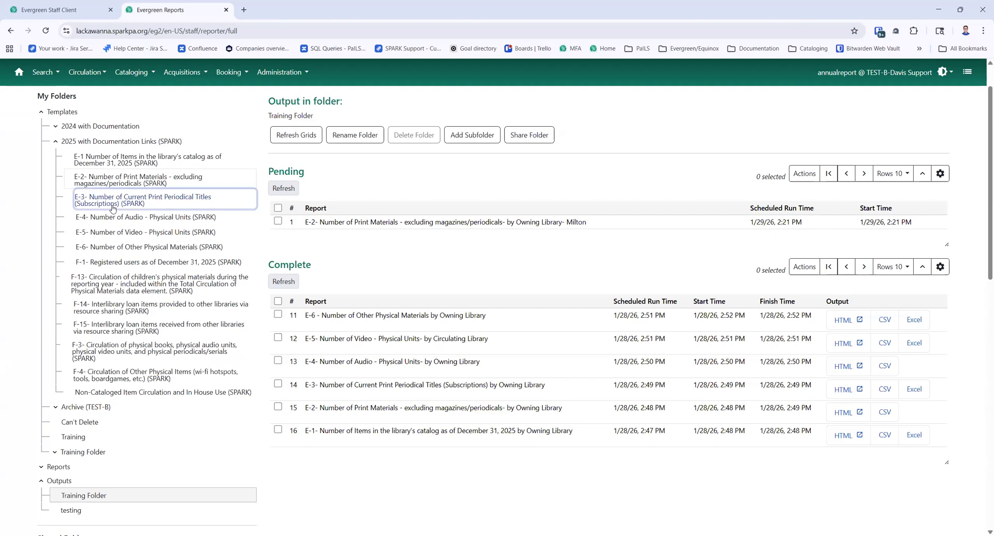
left_click(57, 129)
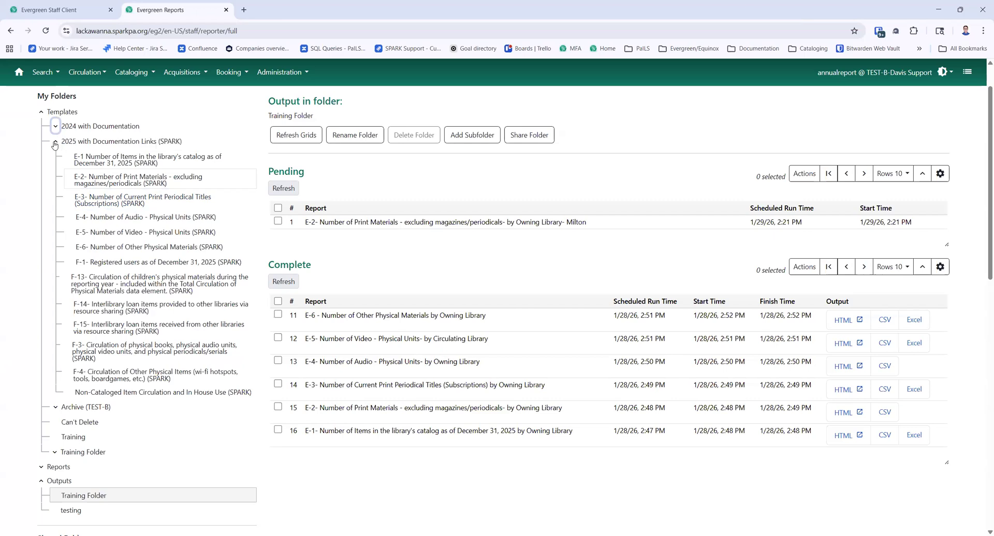
left_click(55, 144)
left_click(41, 112)
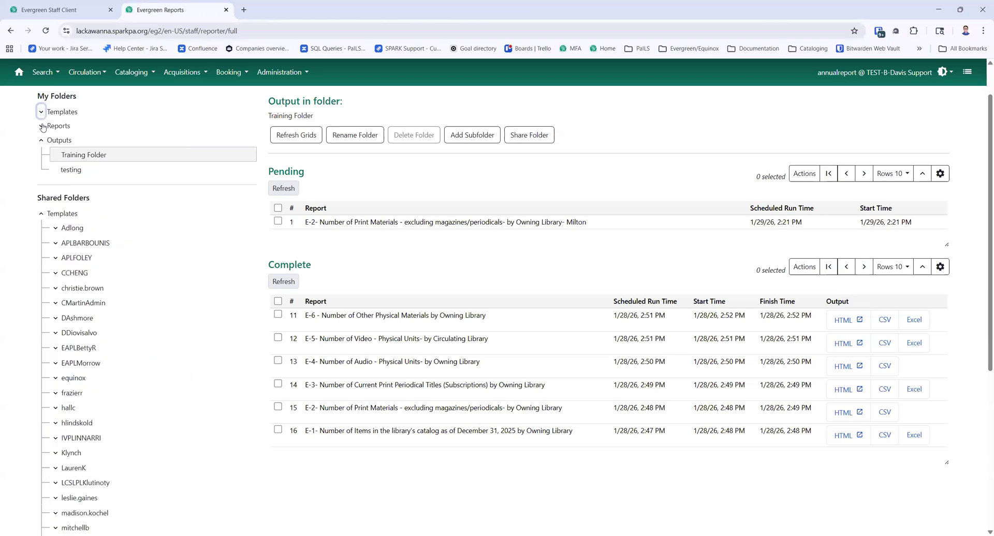
triple_click(66, 202)
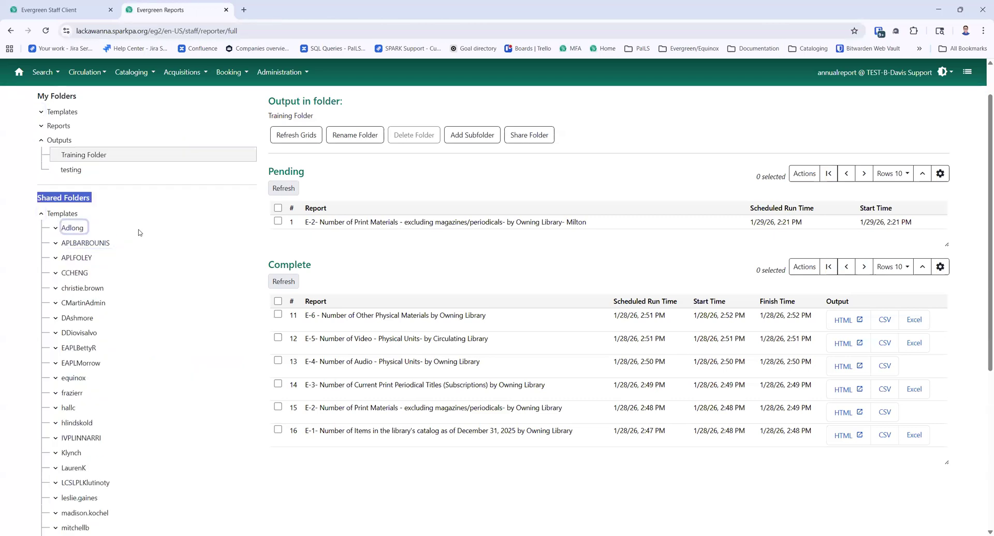
scroll(140, 234, "up", 1)
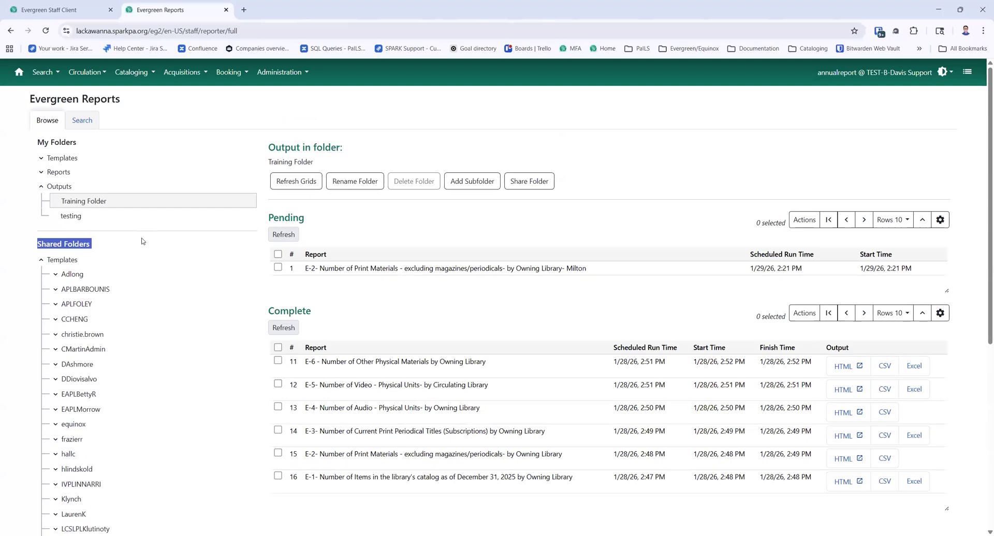
- Open the 2025 E-3 Number of Current Print Periodical Titles folder and start cloning its by Owning Library template
left_click(41, 158)
left_click(94, 247)
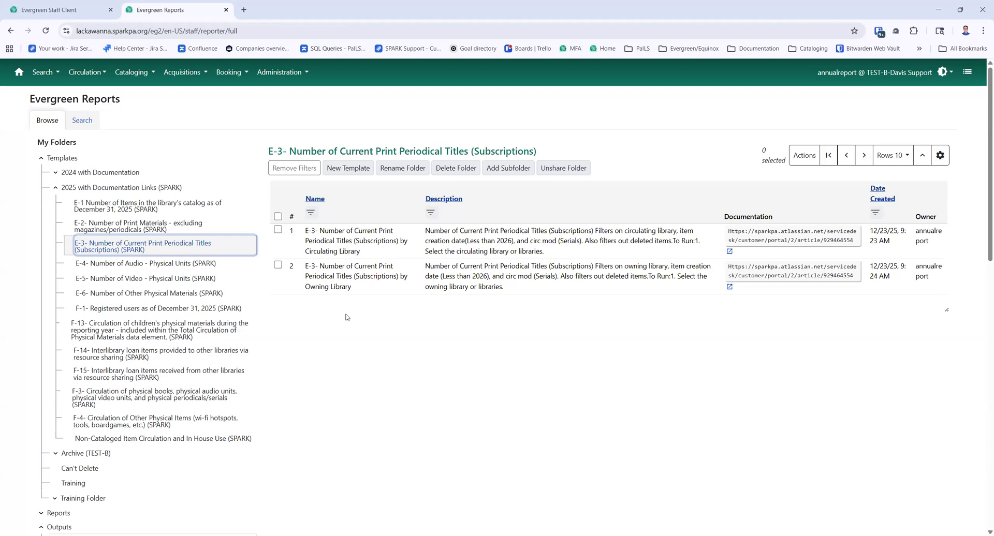
left_click(277, 265)
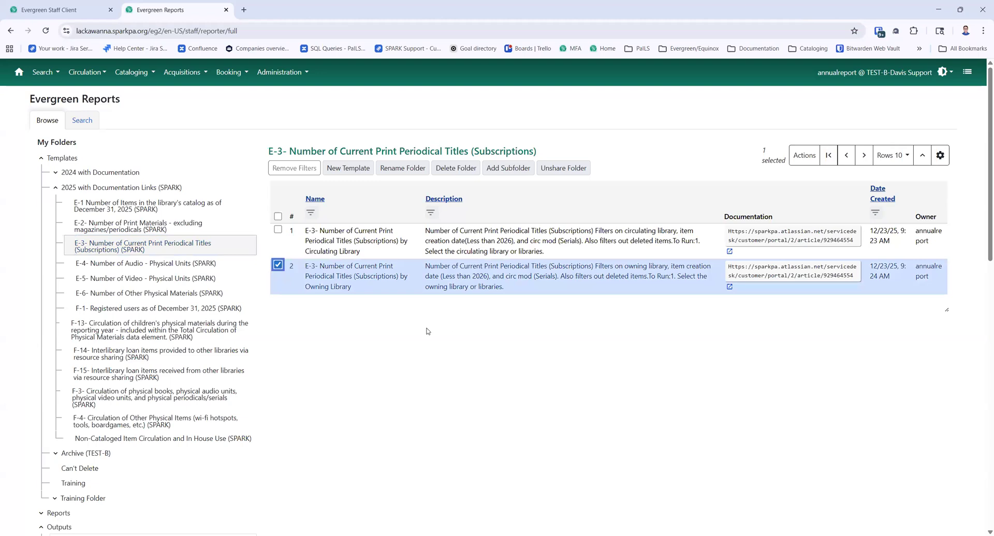
left_click(809, 160)
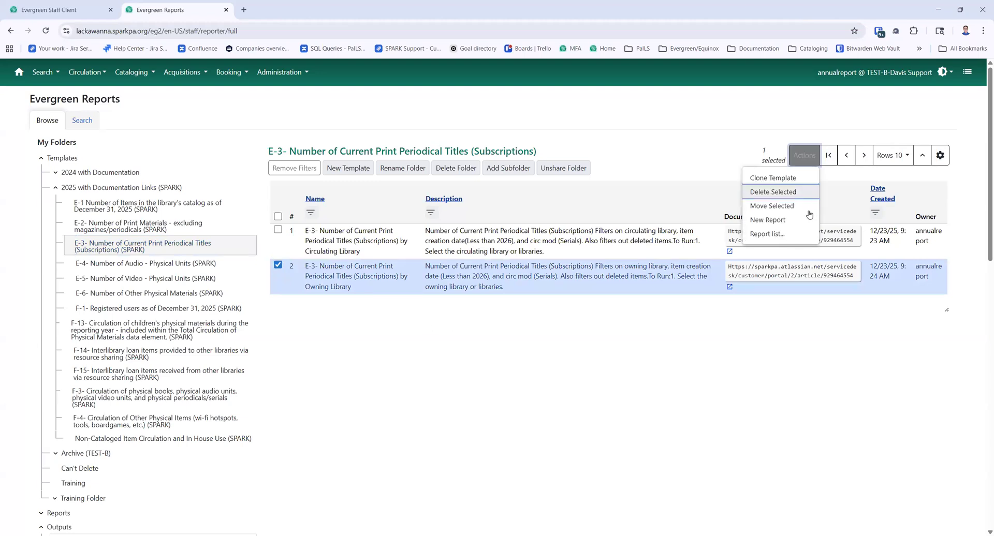
left_click(772, 178)
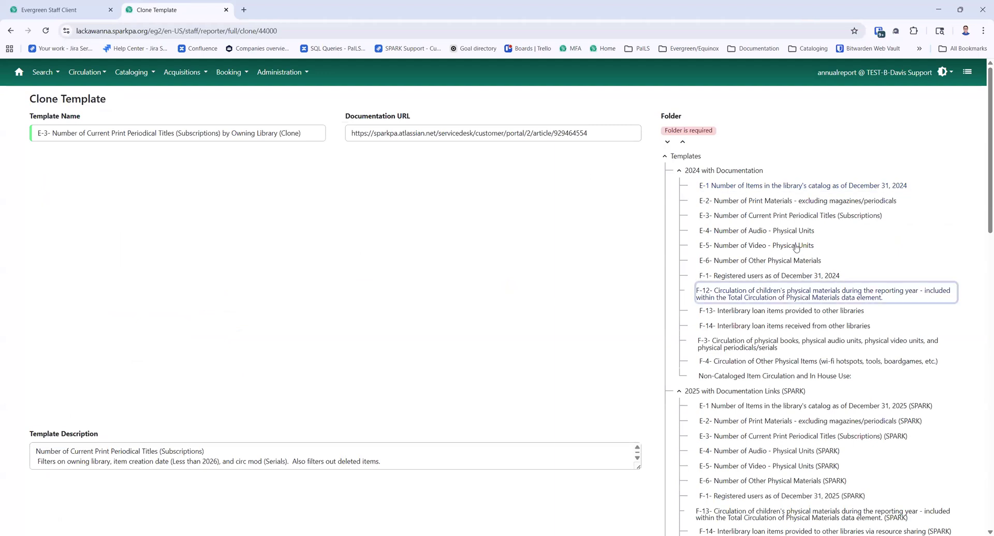
- Choose Training as the destination folder, review the template's display fields, and save the cloned template
scroll(768, 305, "down", 3)
scroll(770, 308, "down", 3)
left_click(697, 323)
scroll(707, 325, "down", 9)
scroll(707, 325, "up", 4)
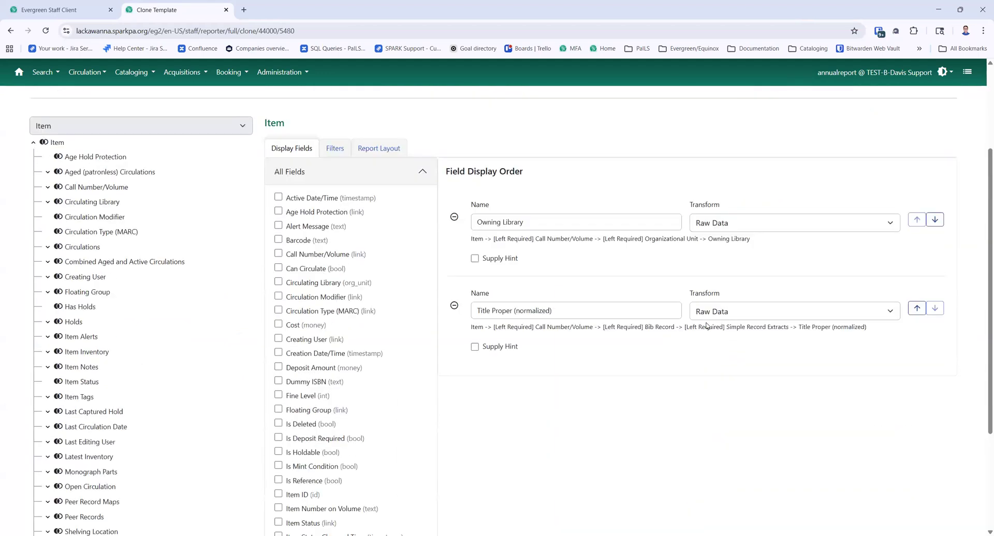
scroll(708, 325, "up", 1)
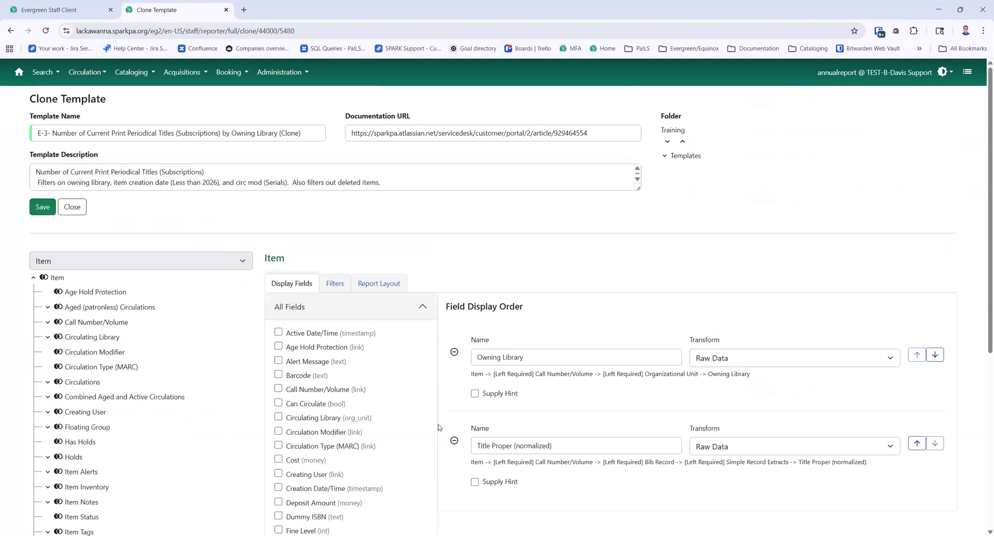
left_click(39, 211)
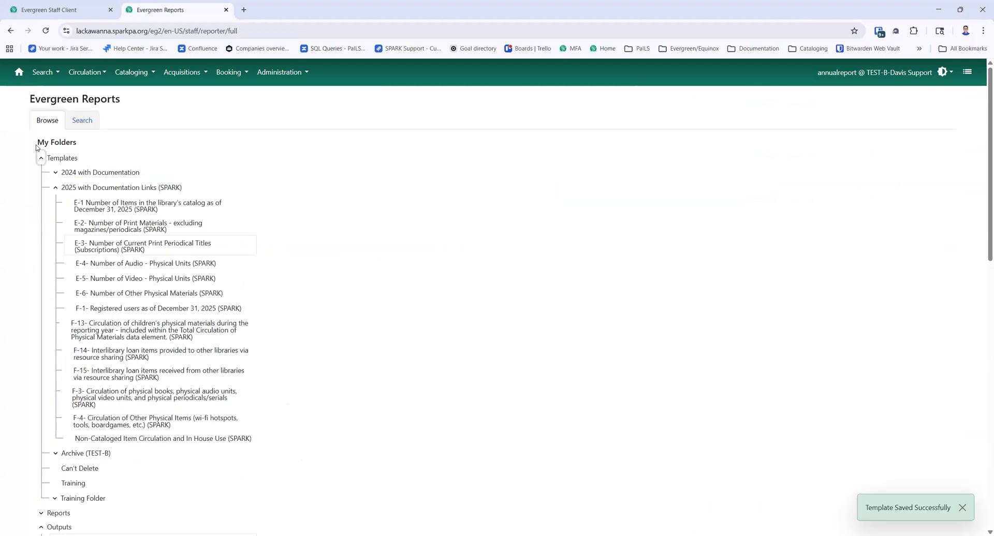
- Create a new report from the original E-3 Current Print Periodical Titles by Owning Library template
triple_click(120, 146)
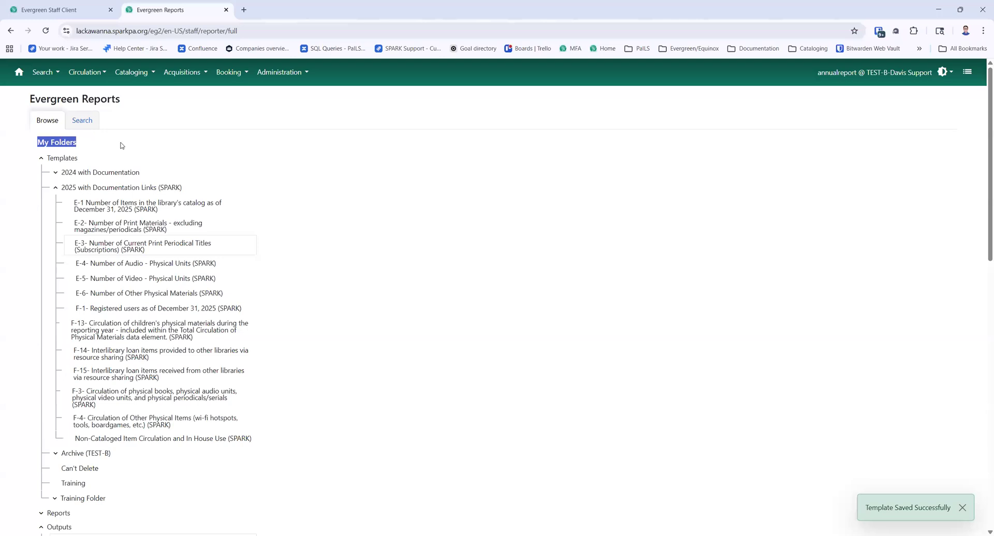
left_click(112, 250)
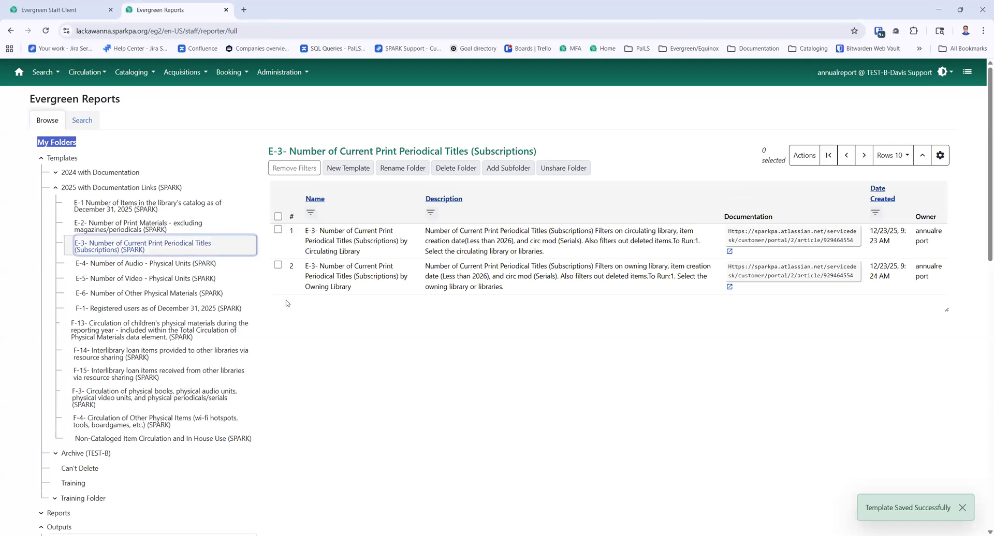
left_click(277, 265)
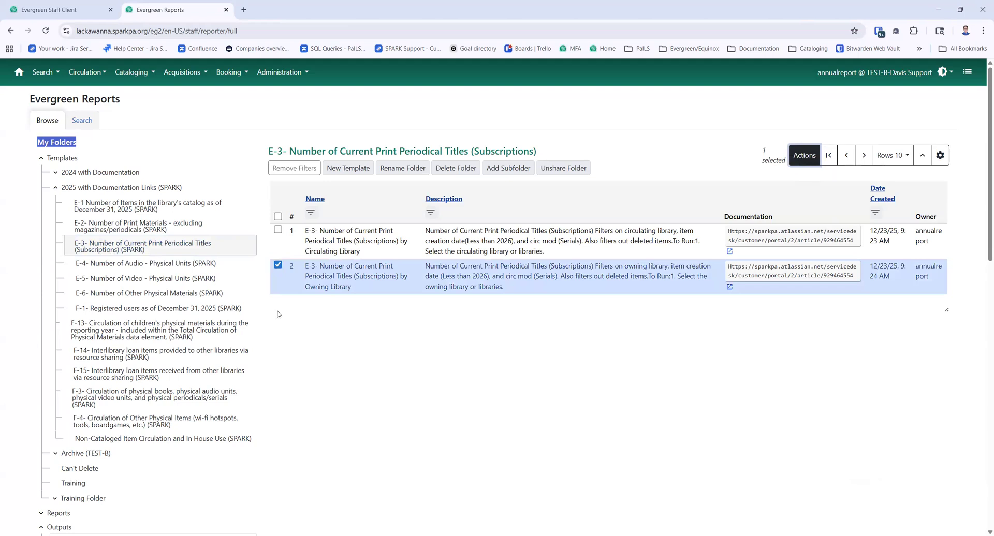
left_click(802, 160)
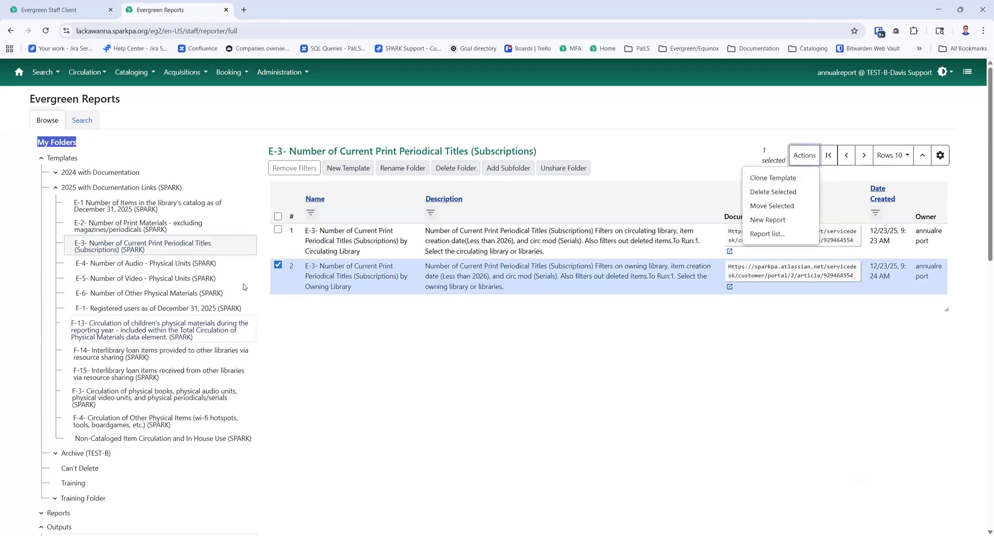
left_click(769, 220)
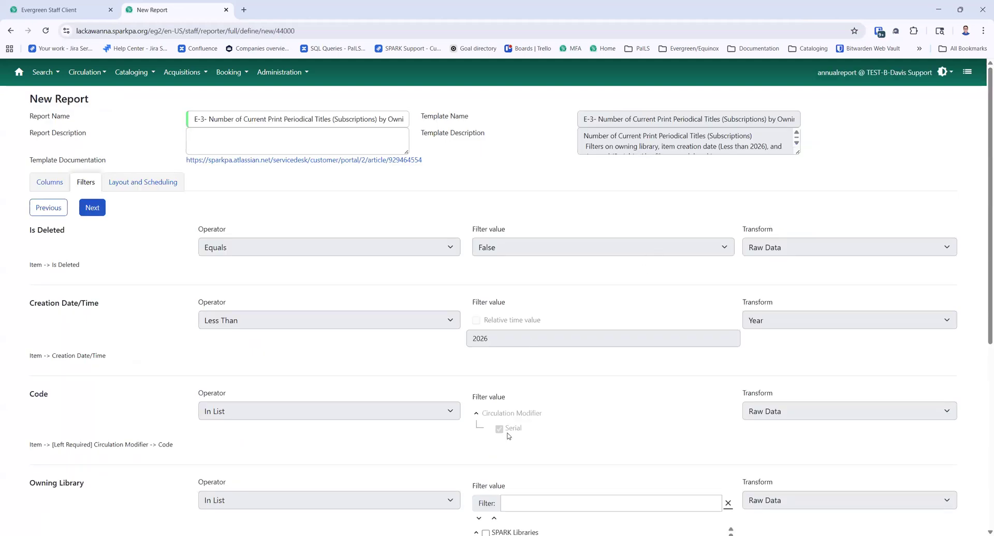
- Enlarge the template description and highlight its instruction to select the owning library or libraries
scroll(545, 433, "down", 2)
scroll(746, 220, "up", 2)
left_click_drag(797, 152, 800, 211)
left_click_drag(718, 188, 583, 195)
- Set the Owning Library filter to Nazareth, including Memorial Library of Nazareth and Vicinity
scroll(728, 277, "down", 6)
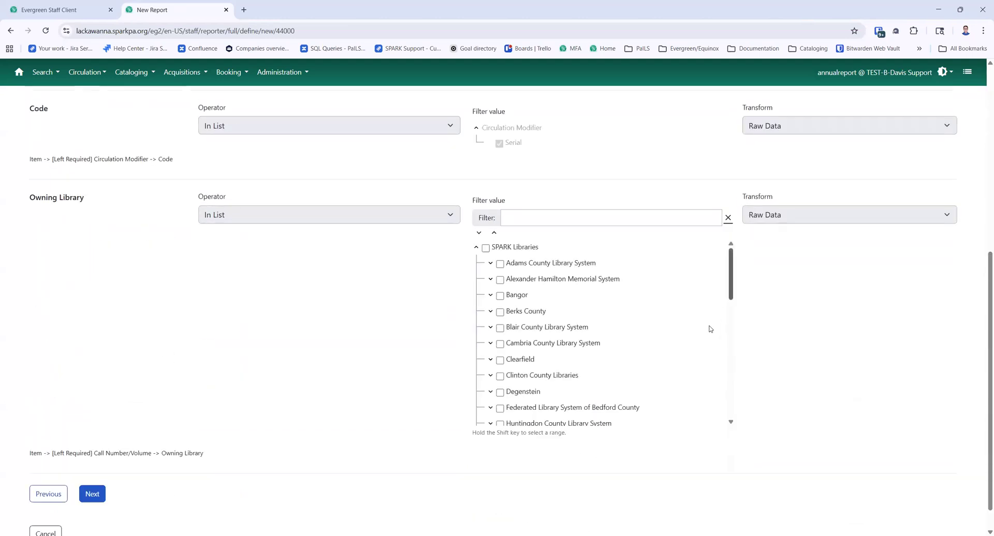
scroll(726, 335, "down", 3)
scroll(725, 335, "down", 3)
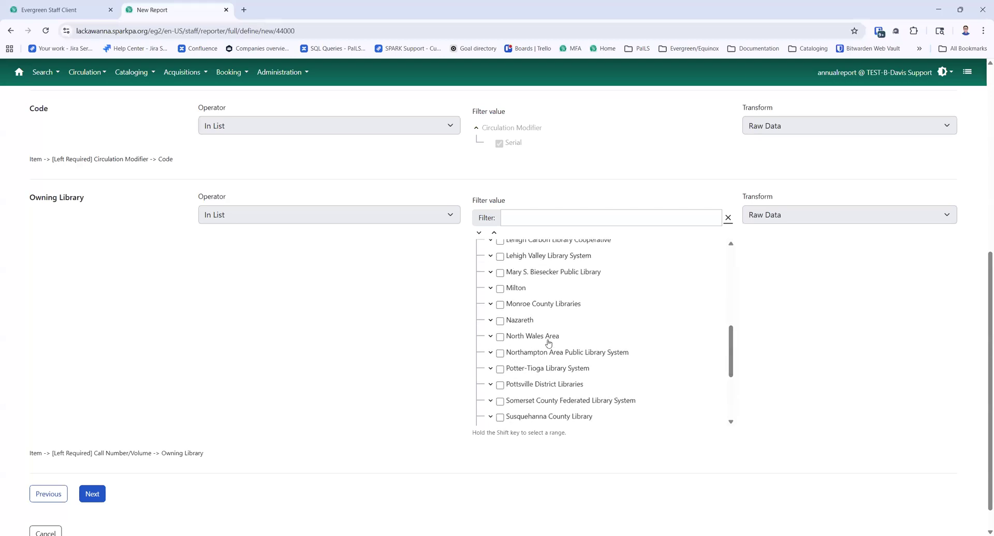
left_click(490, 322)
left_click(500, 321)
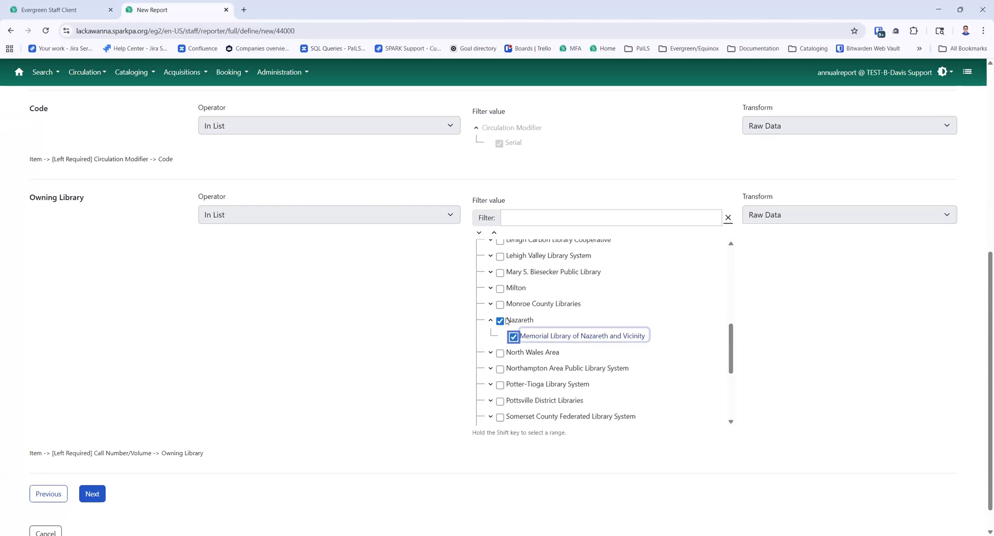
- In the layout and scheduling settings, add Excel output and choose testing as both the report folder and the output folder
left_click(91, 498)
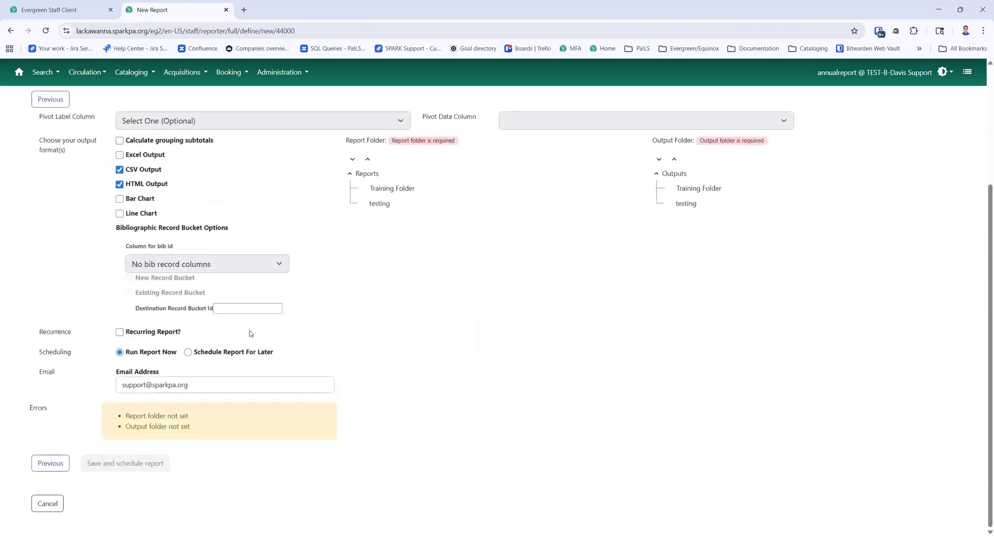
scroll(271, 355, "up", 3)
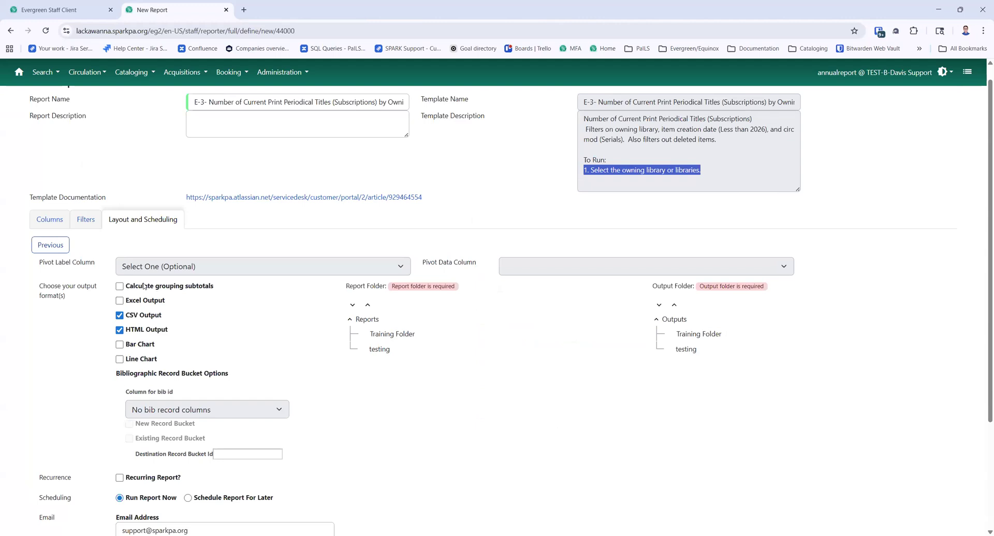
left_click(121, 303)
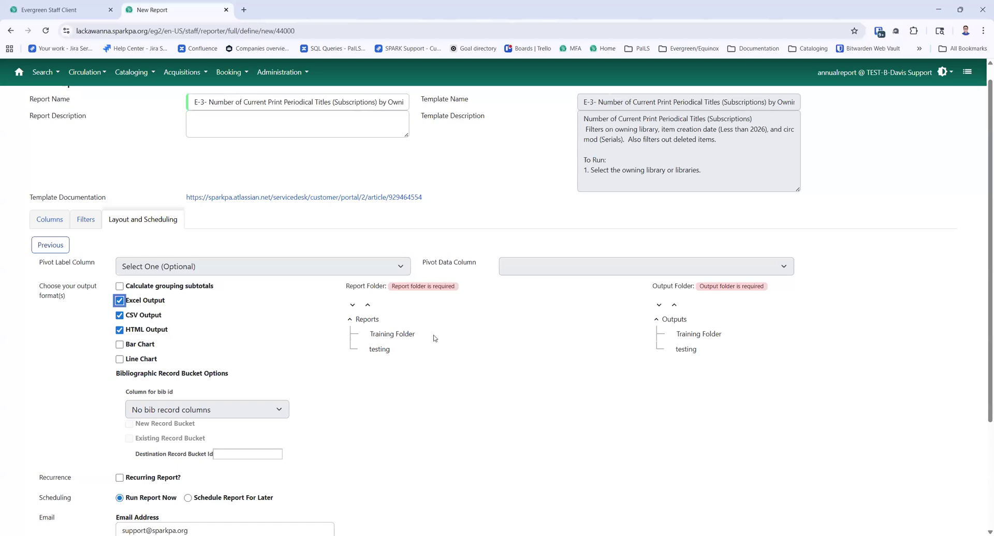
left_click(397, 335)
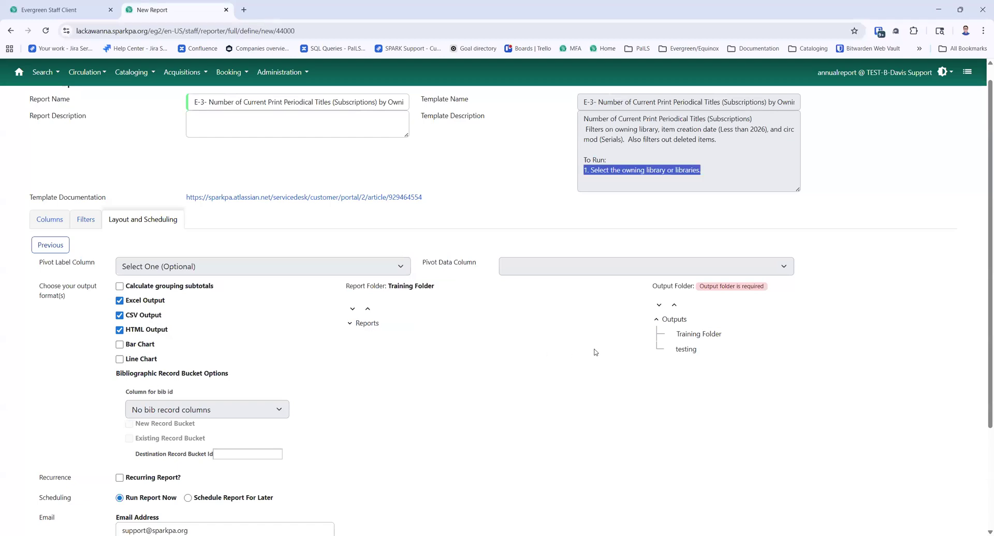
left_click(349, 325)
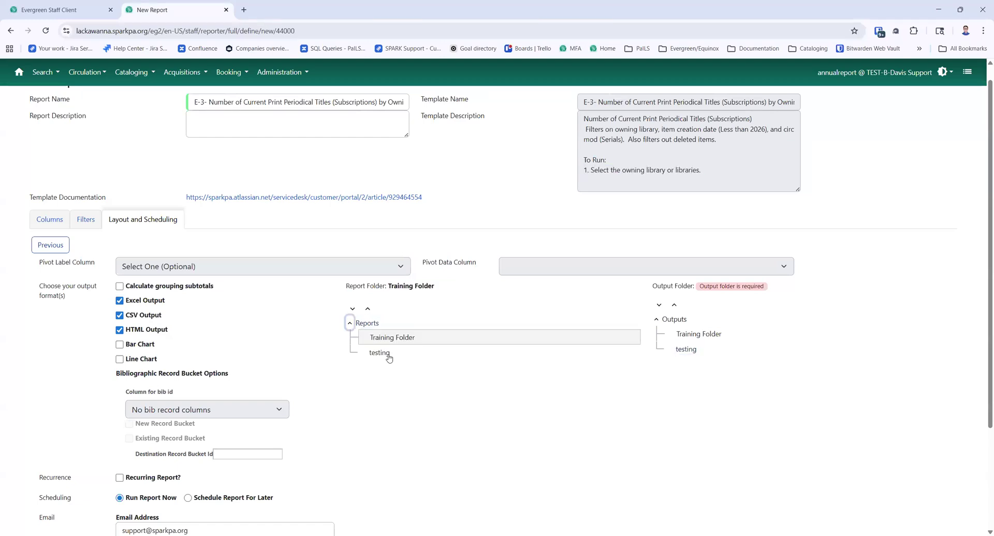
left_click(386, 353)
left_click(683, 349)
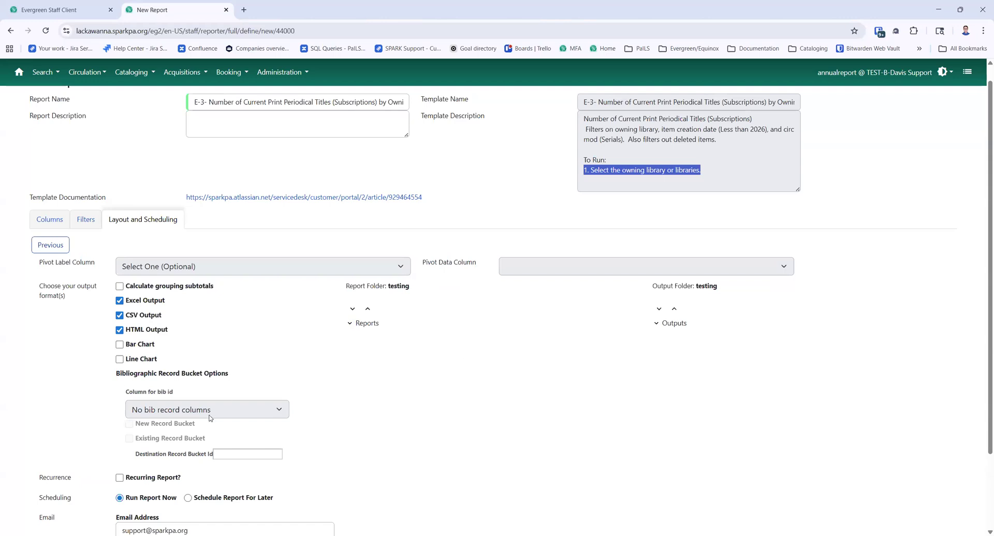
- Clear the notification email address and try to save and schedule the report to run now
scroll(205, 442, "down", 2)
left_click_drag(203, 440, 88, 444)
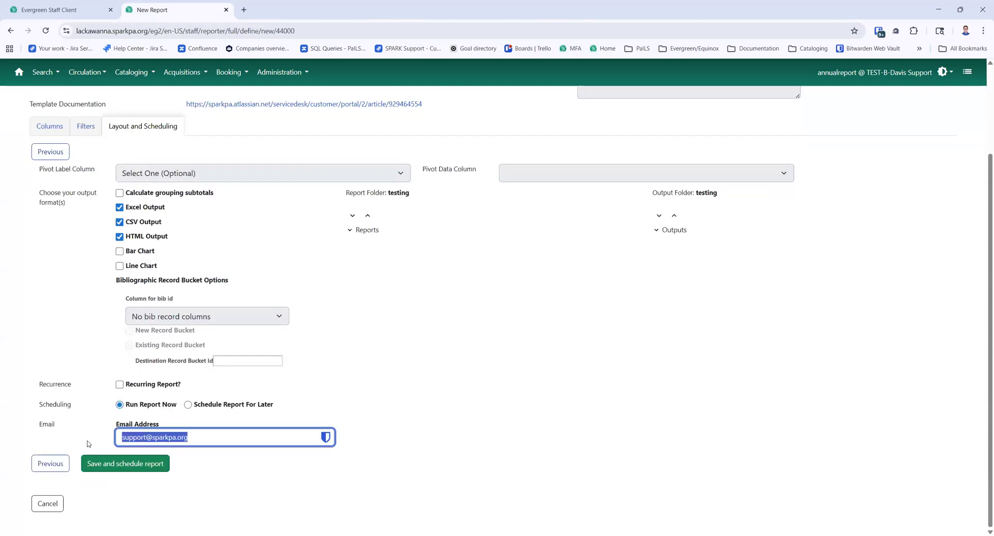
key("BackSpace")
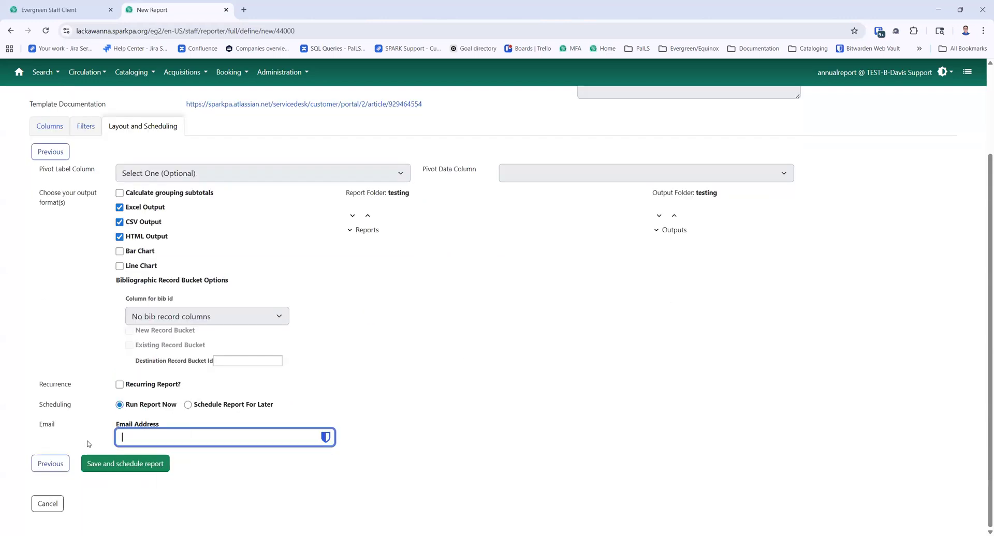
left_click(429, 362)
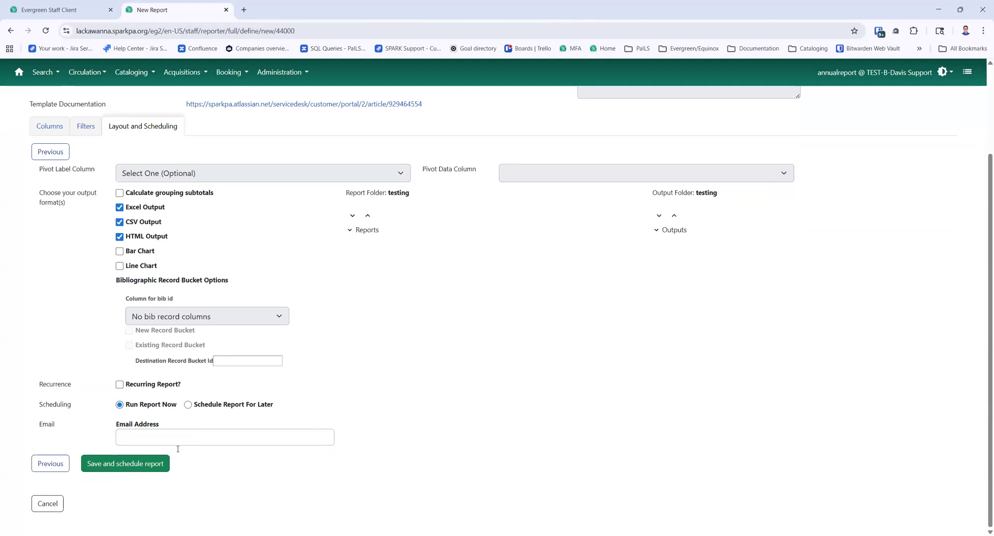
left_click(102, 467)
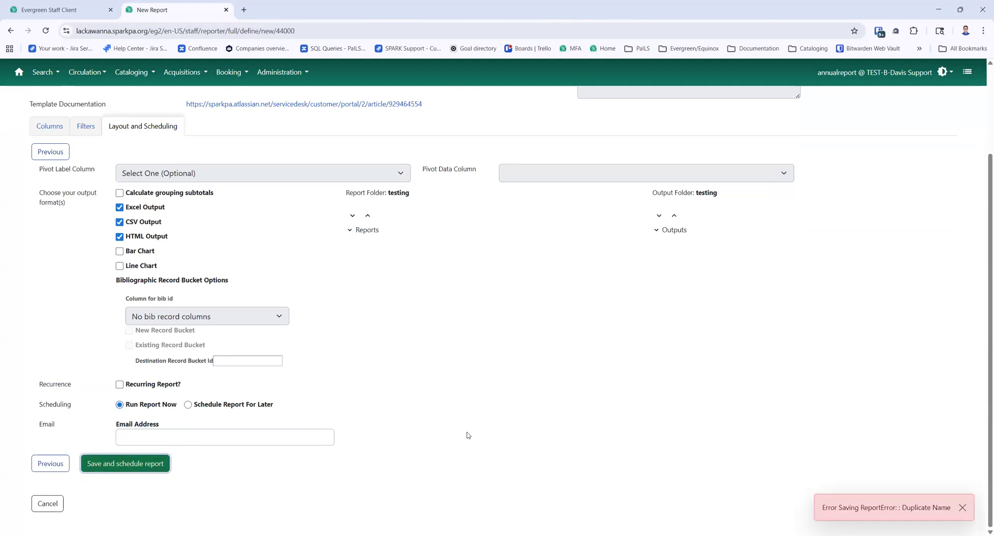
- Append "nazareth" to the end of the report name, then save and schedule the report
scroll(393, 175, "up", 2)
left_click_drag(382, 118, 473, 112)
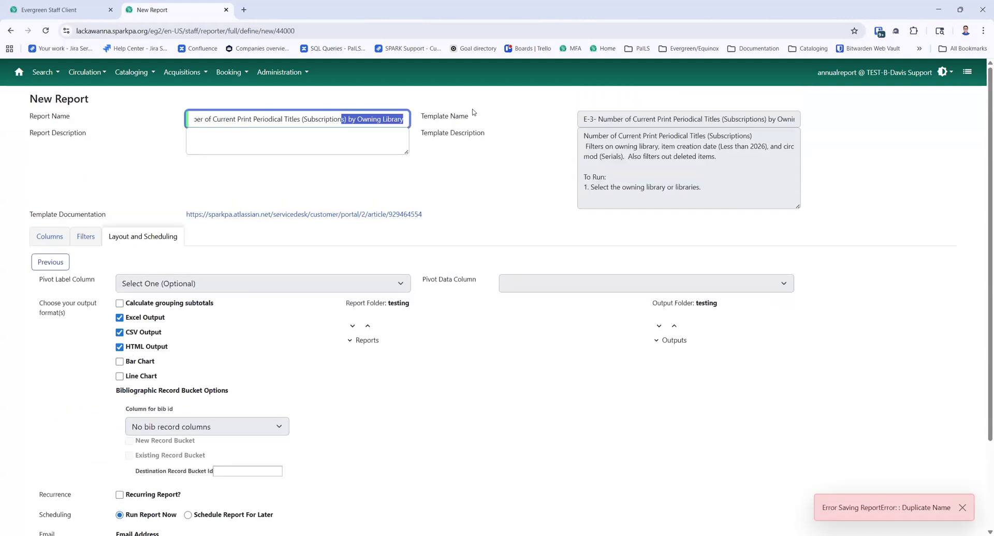
key("End")
type("nazareth")
scroll(487, 145, "down", 2)
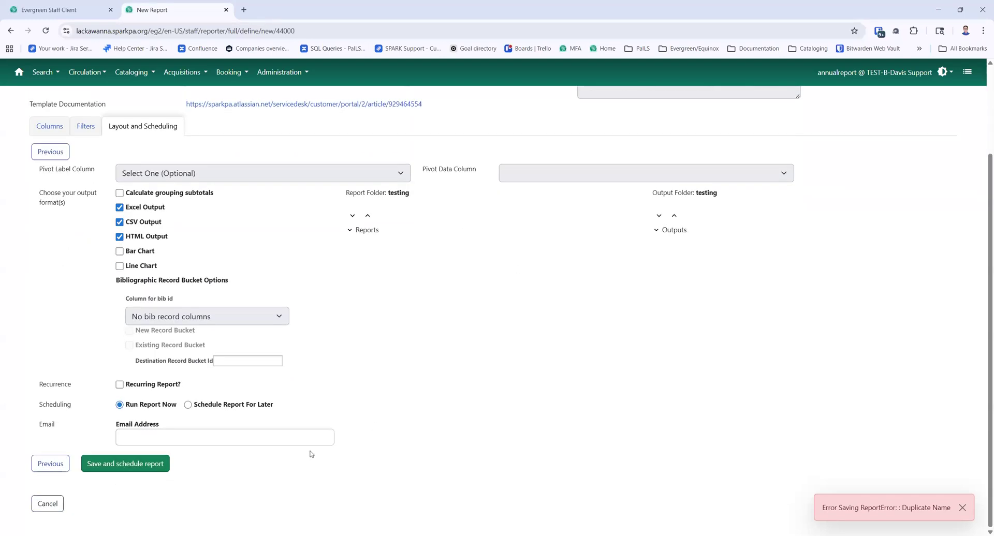
left_click(110, 466)
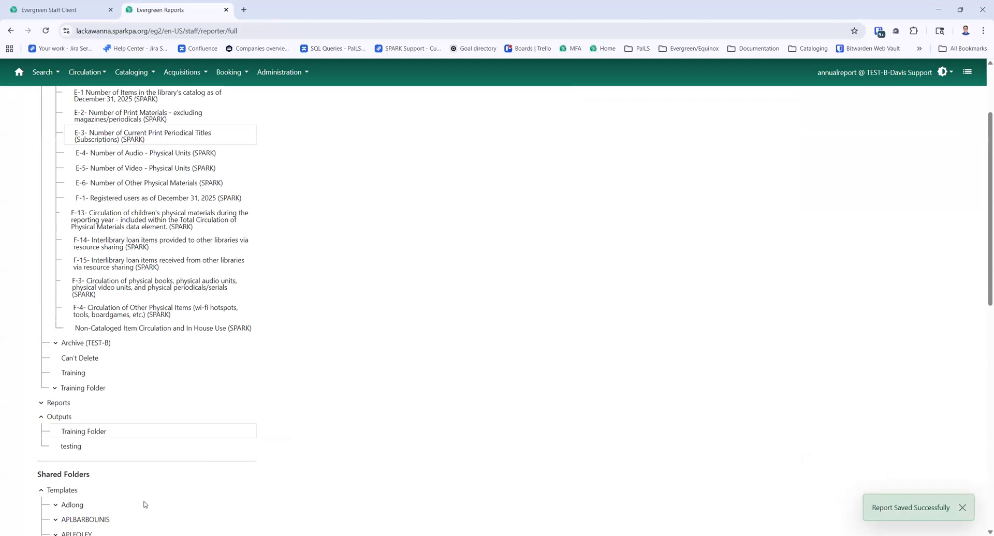
- Open the HTML output of the completed E-3 Current Print Periodical Titles by Owning Library report from the Training Folder outputs
left_click(89, 436)
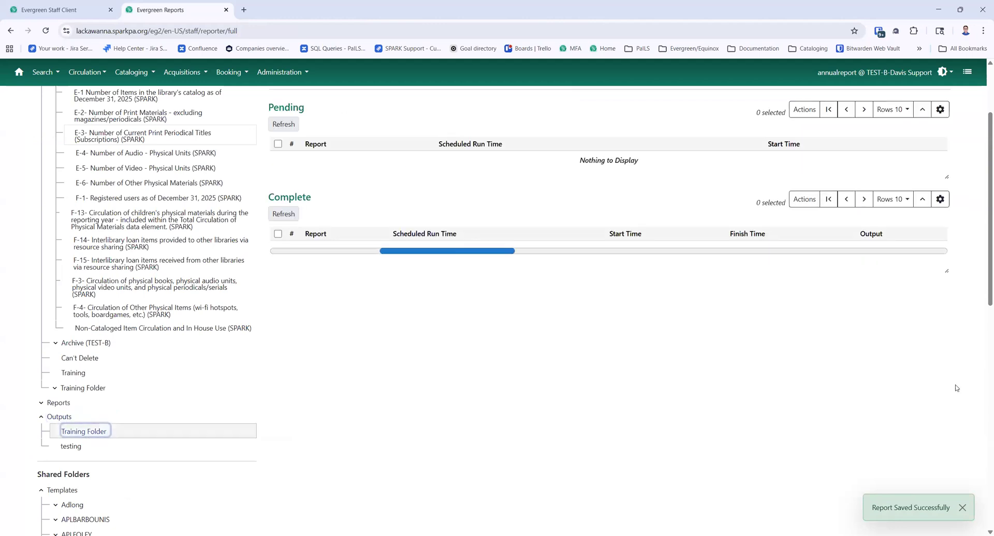
scroll(957, 387, "down", 2)
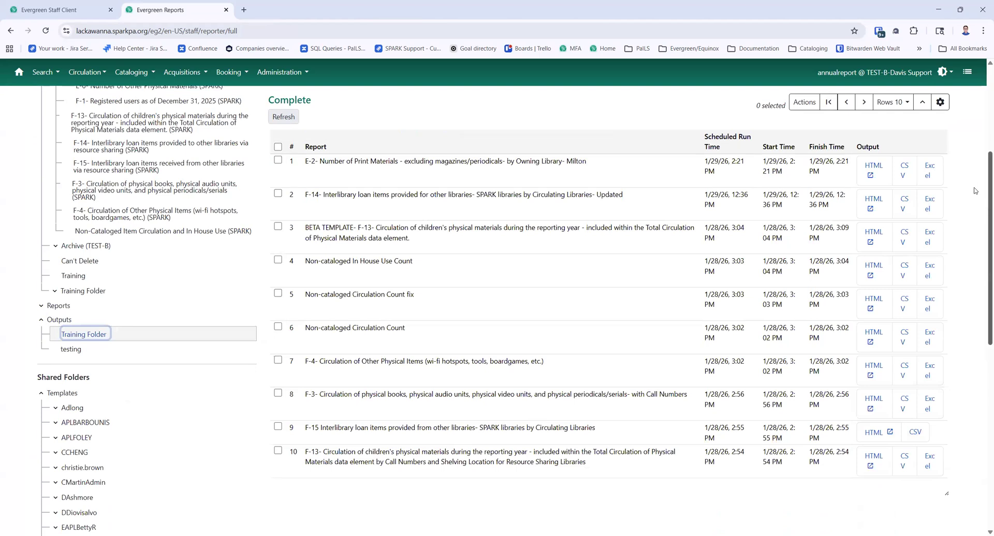
left_click(863, 102)
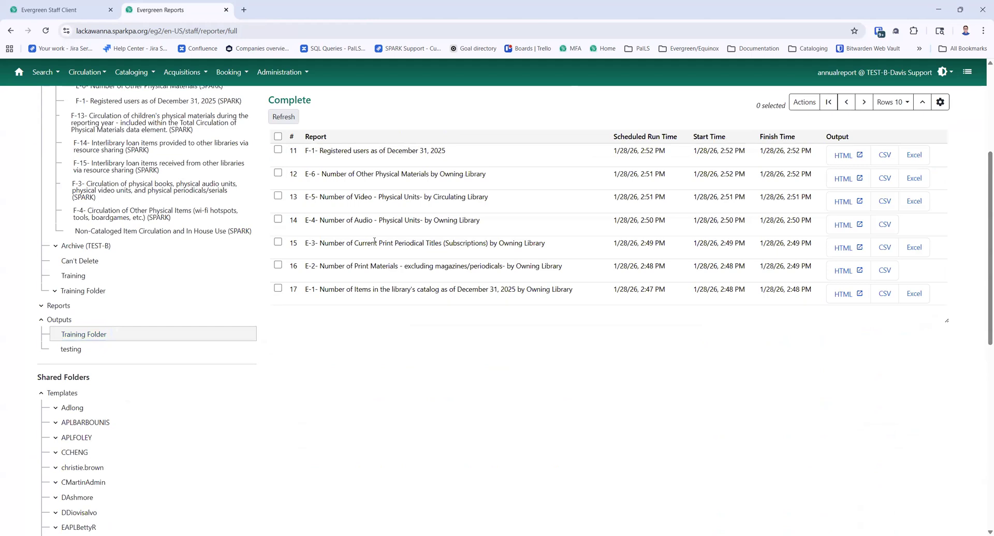
left_click(842, 248)
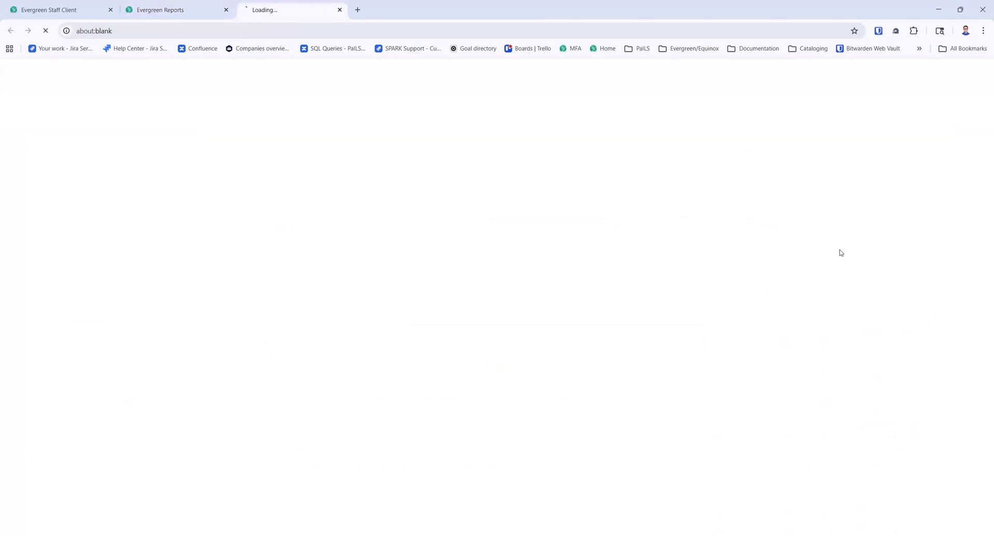
- Review the full list of periodical titles for Memorial Library of Nazareth and Vicinity, then close the report output
scroll(789, 315, "down", 8)
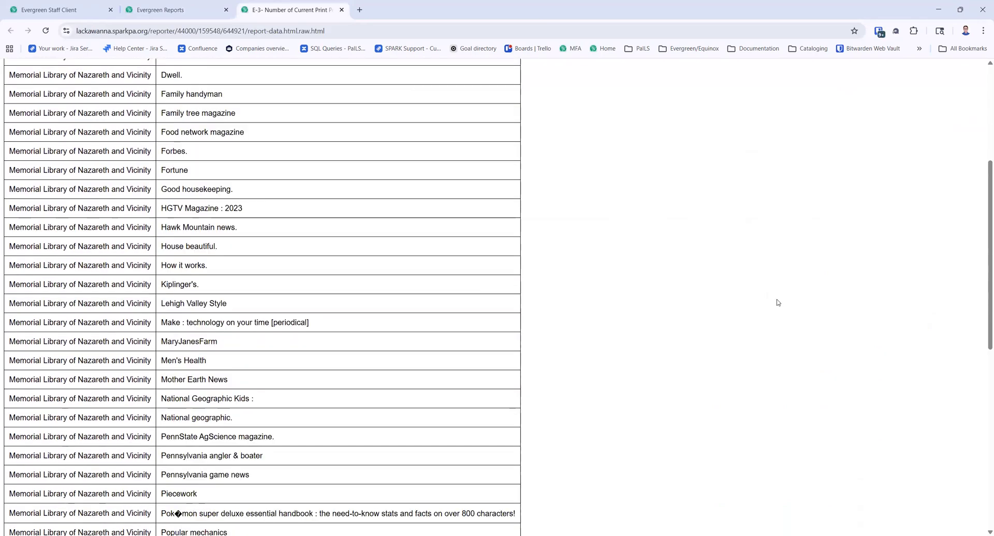
scroll(775, 299, "down", 5)
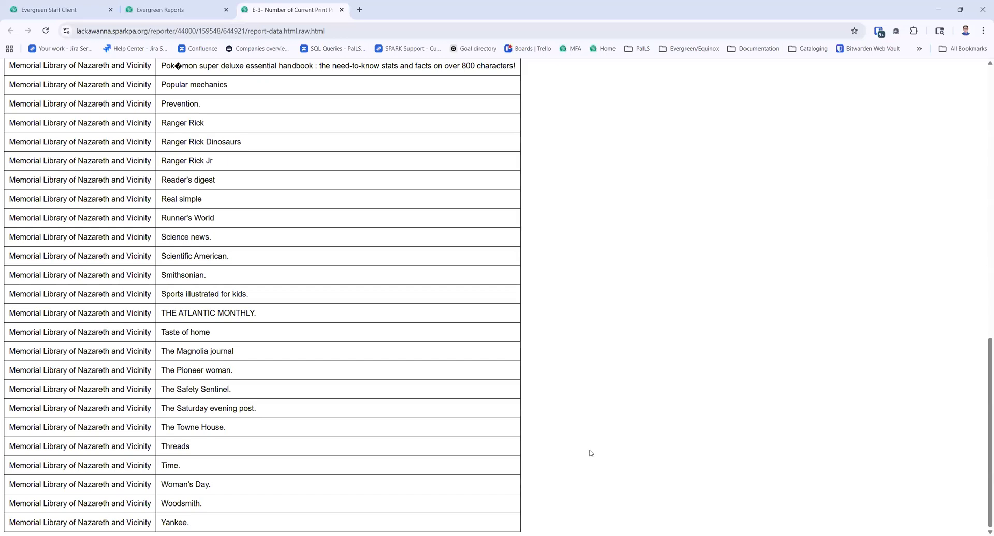
scroll(590, 451, "up", 14)
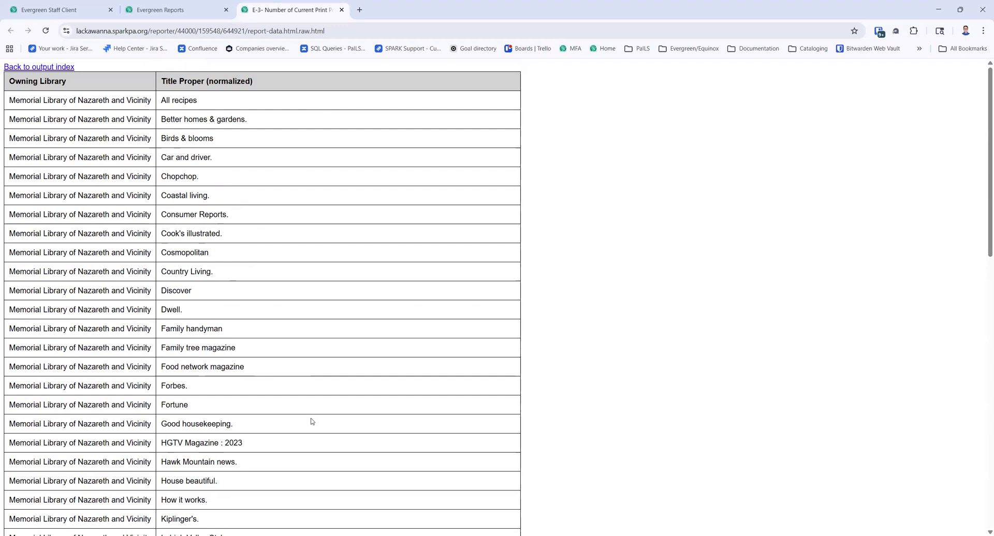
scroll(312, 420, "down", 5)
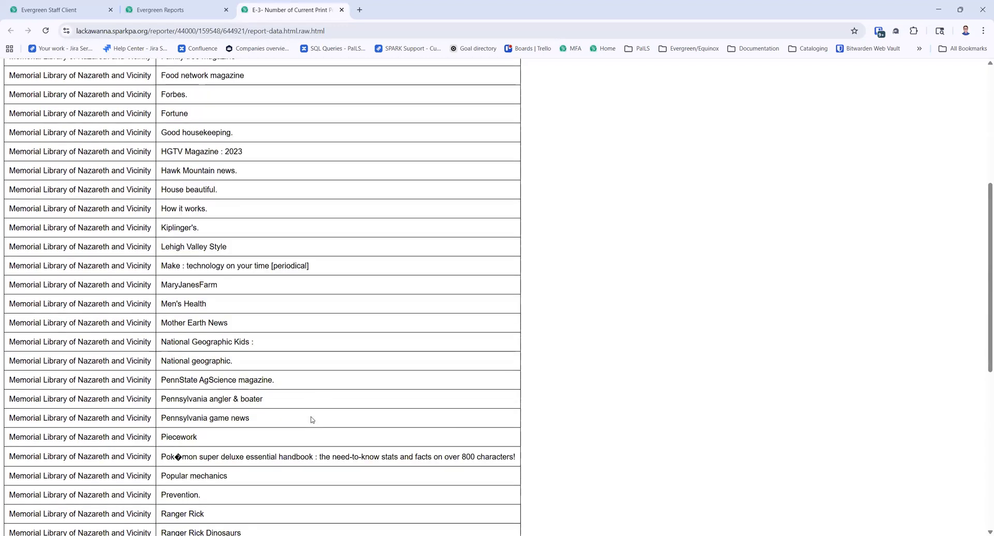
scroll(312, 420, "down", 2)
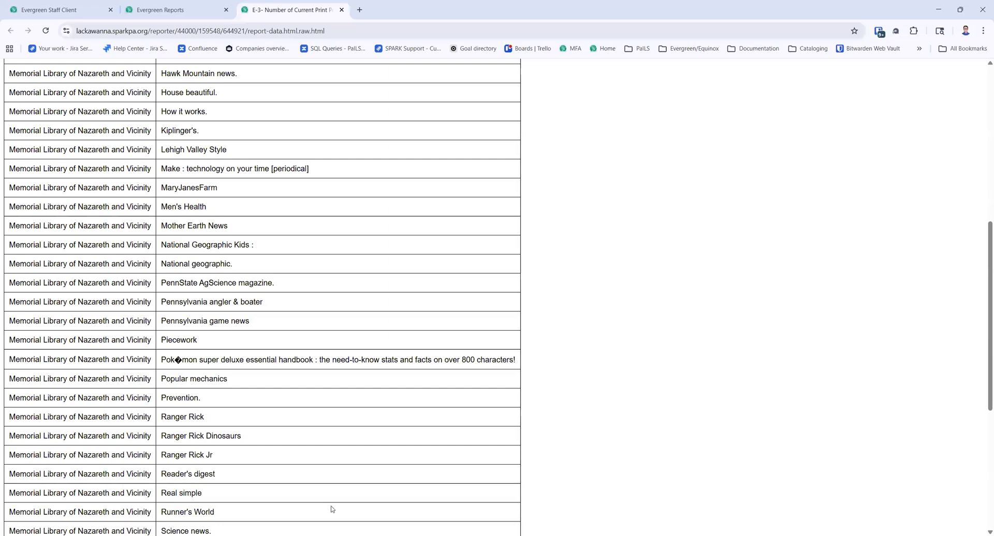
scroll(332, 509, "down", 3)
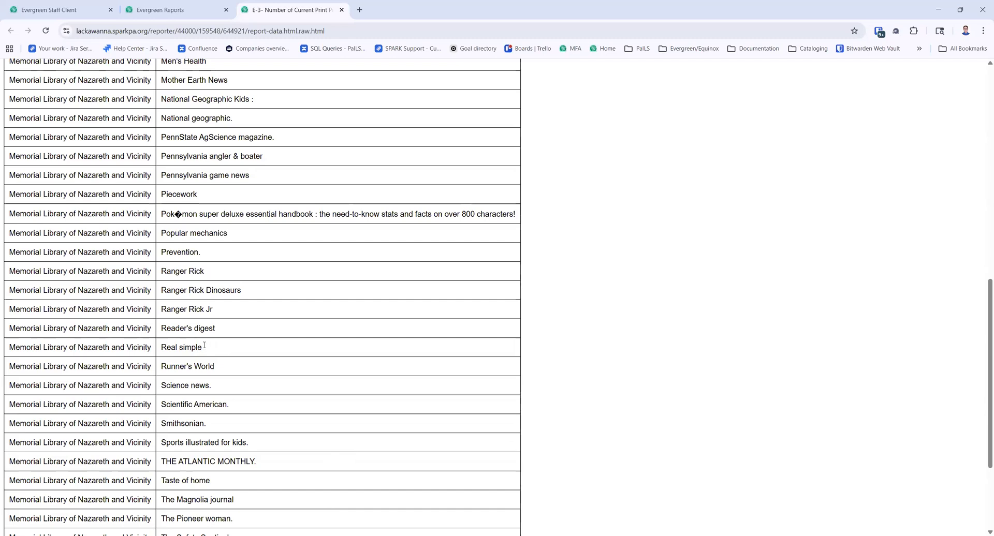
scroll(324, 435, "down", 3)
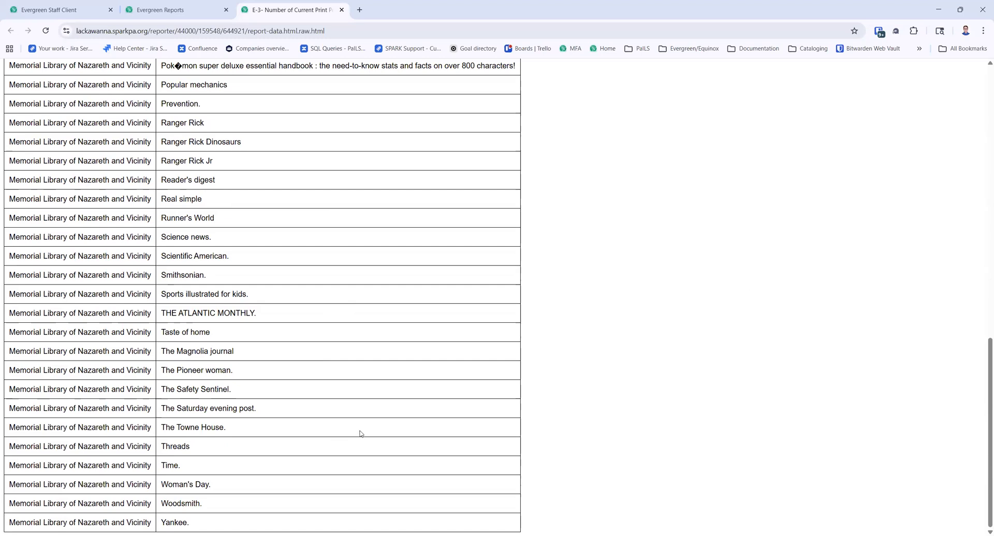
scroll(365, 436, "up", 10)
scroll(372, 439, "up", 1)
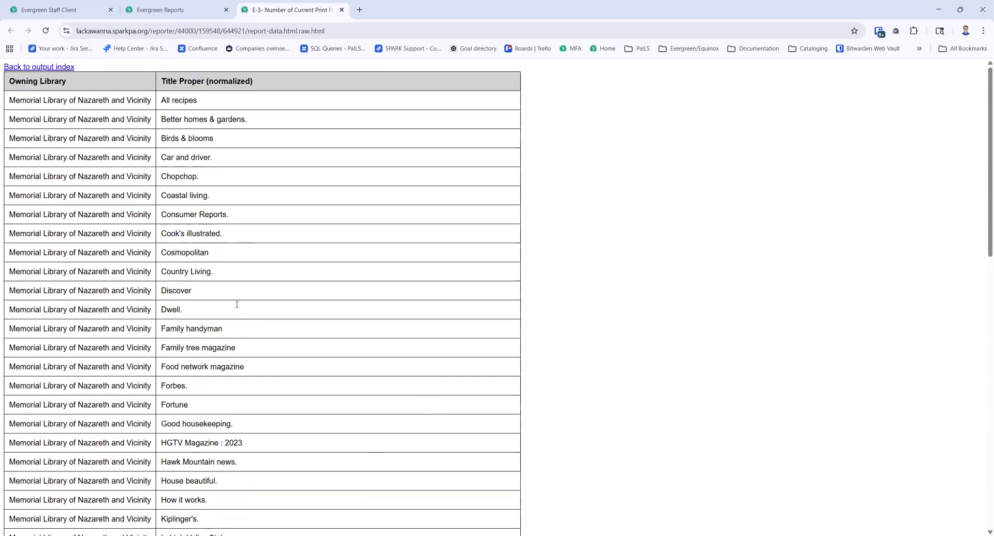
left_click(342, 10)
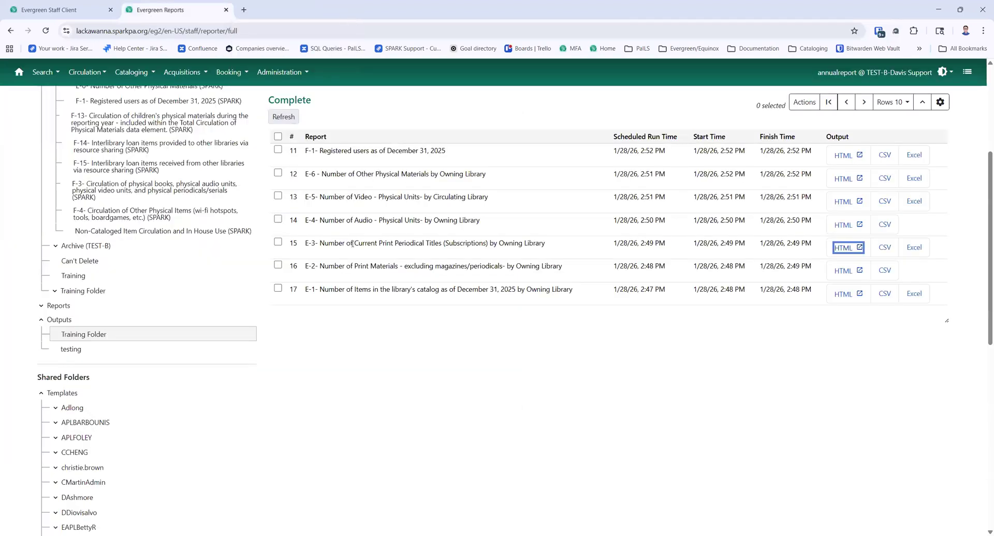
- Collapse the Templates tree under My Folders to view the shared template folders, then expand it again
scroll(380, 396, "up", 4)
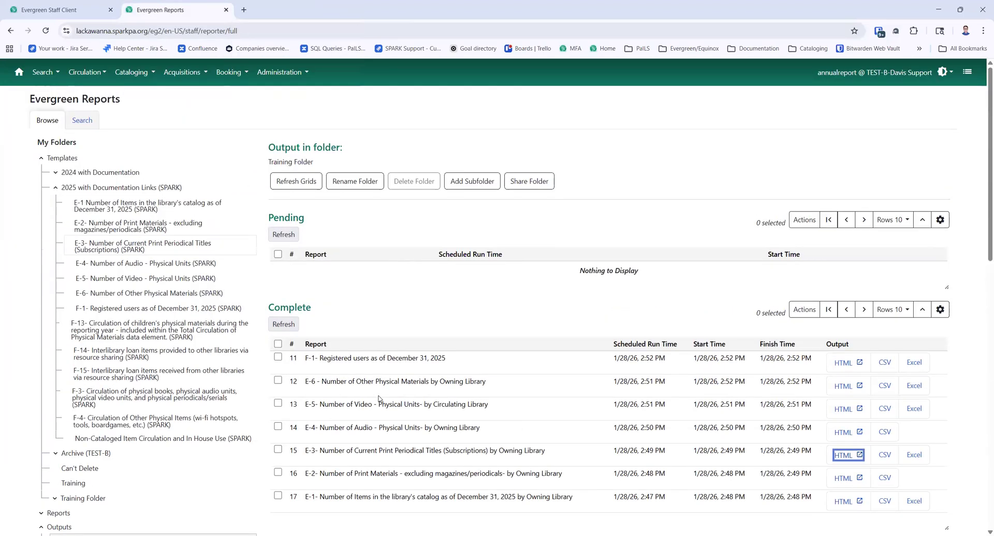
left_click(148, 291)
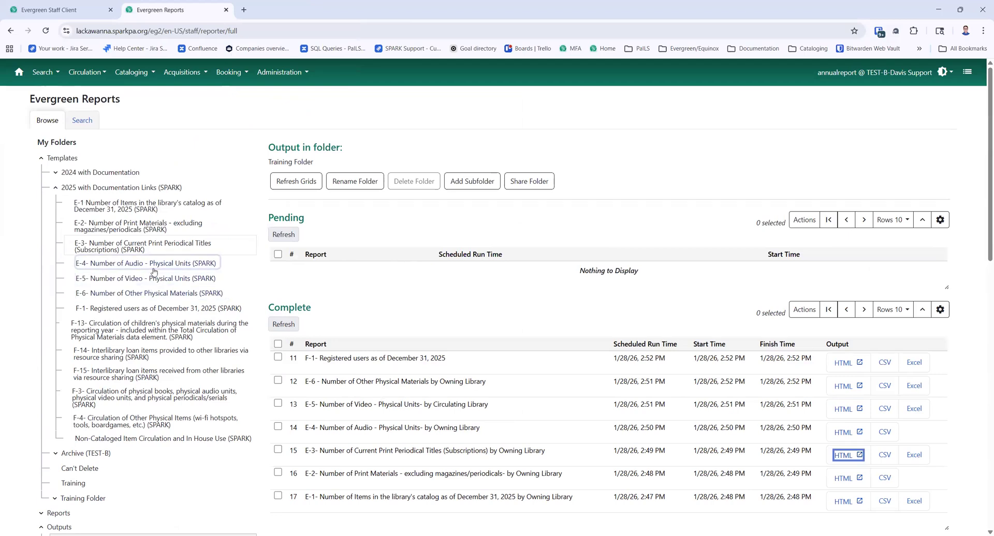
left_click(114, 268)
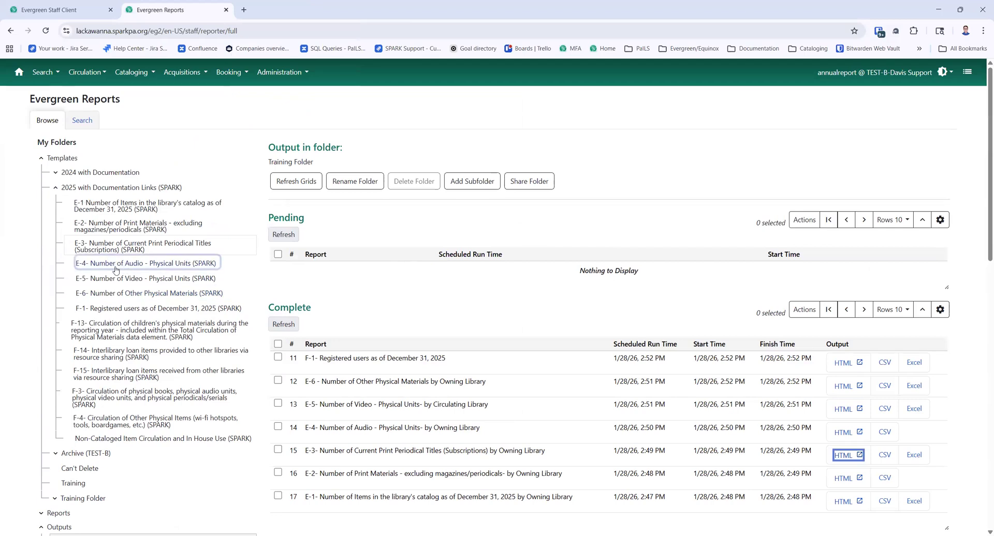
left_click(41, 159)
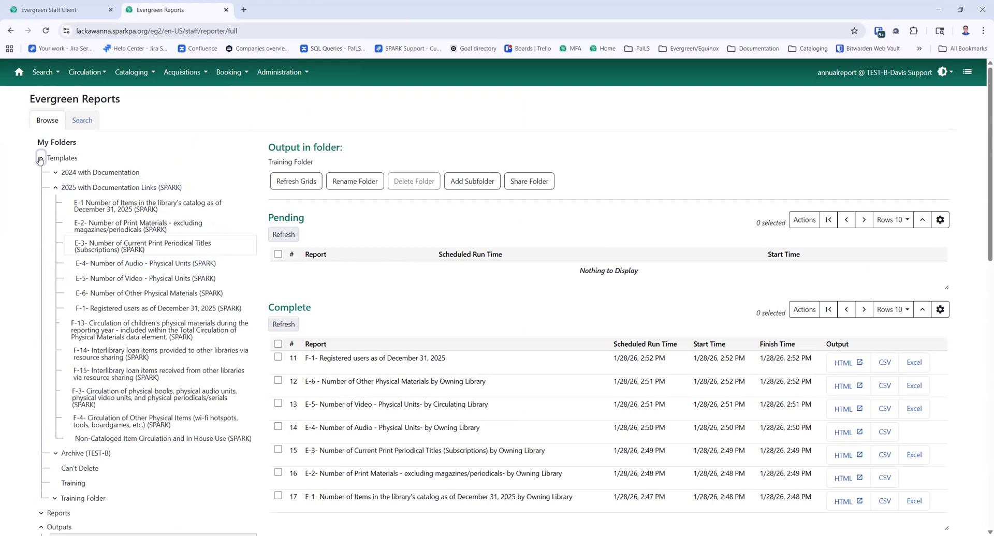
left_click(85, 288)
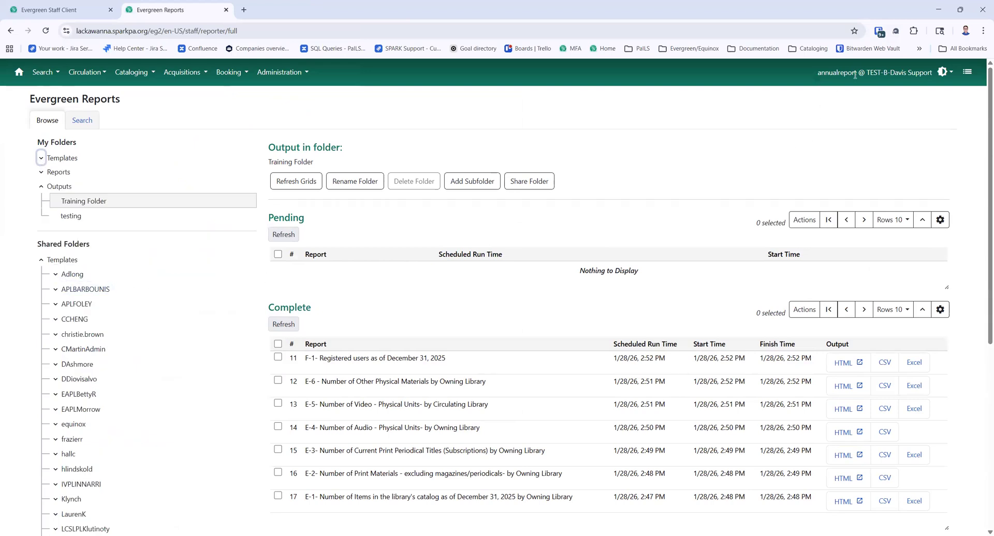
left_click(41, 158)
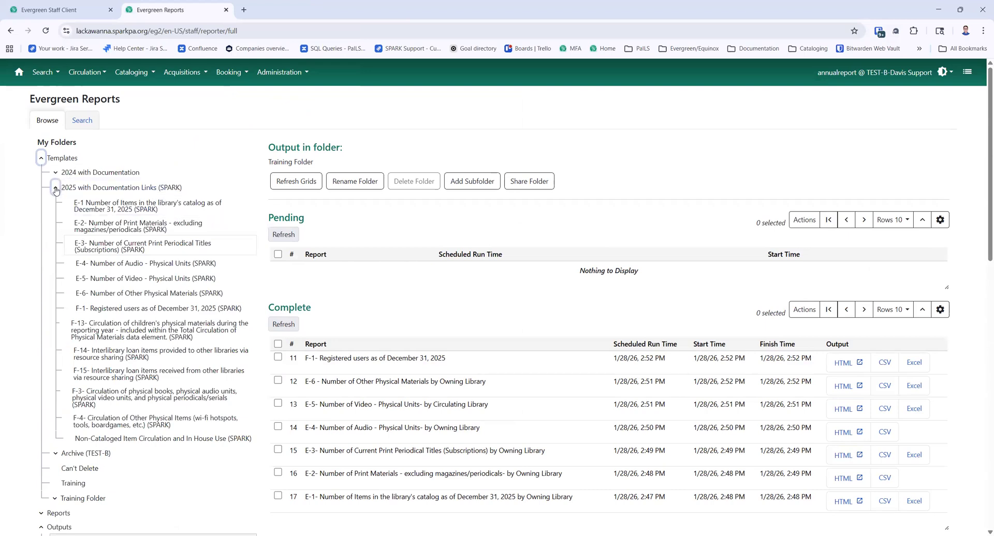
left_click(125, 254)
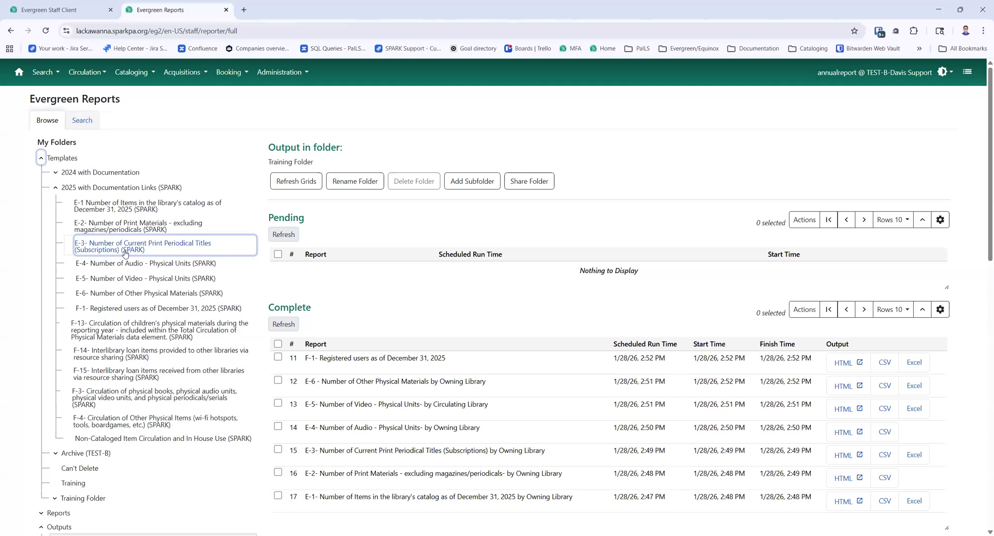
- Clone the E-4 Number of Audio - Physical Units by Owning Library template into the Training folder and save it
left_click(128, 269)
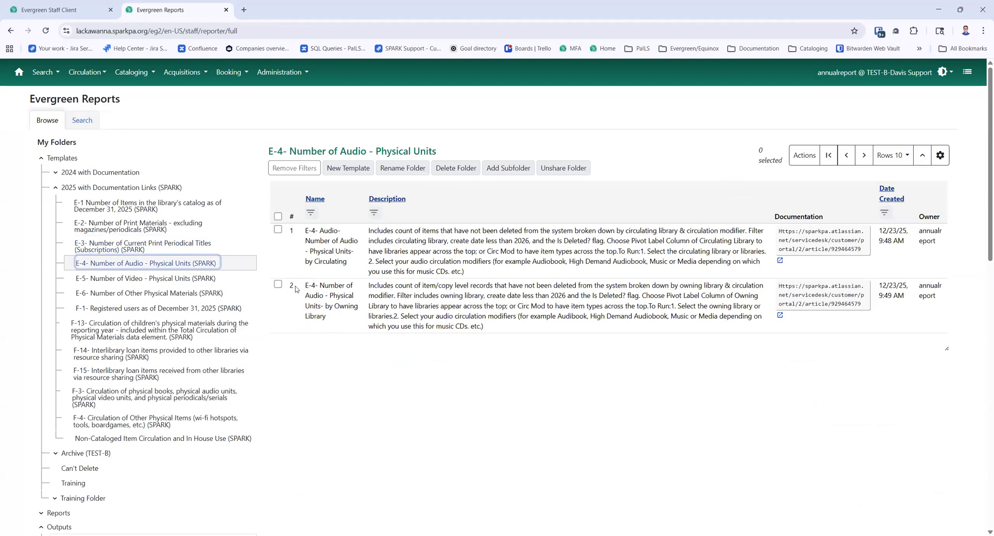
left_click(278, 285)
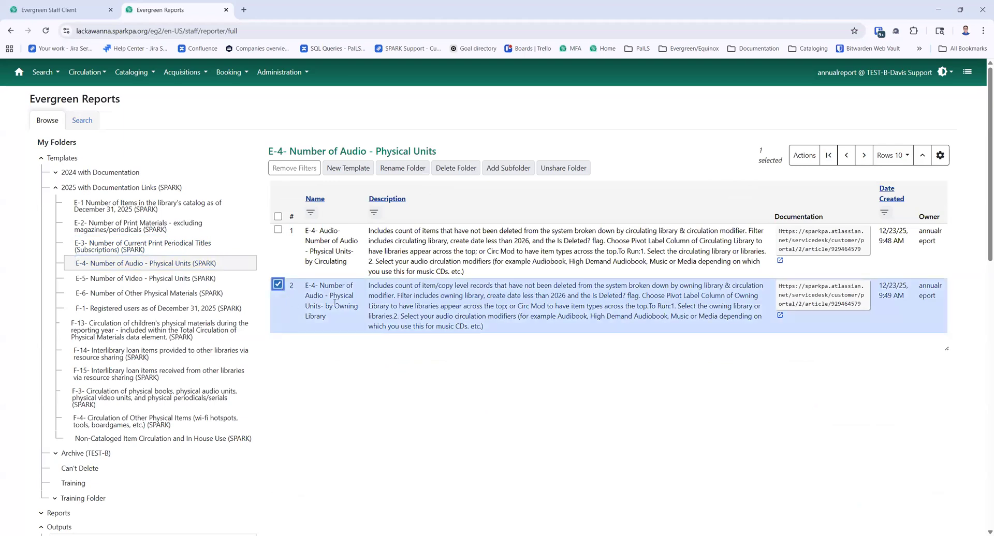
left_click(803, 156)
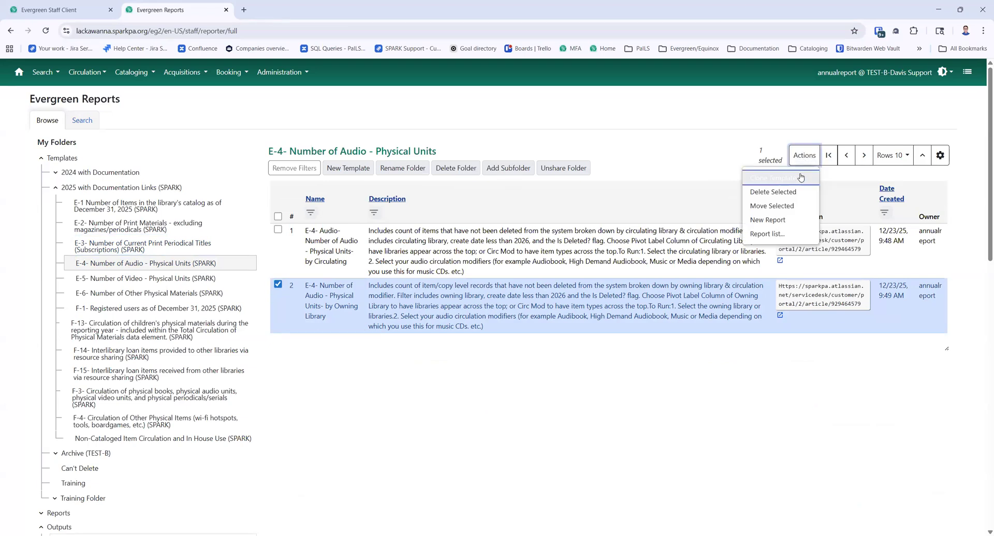
left_click(773, 178)
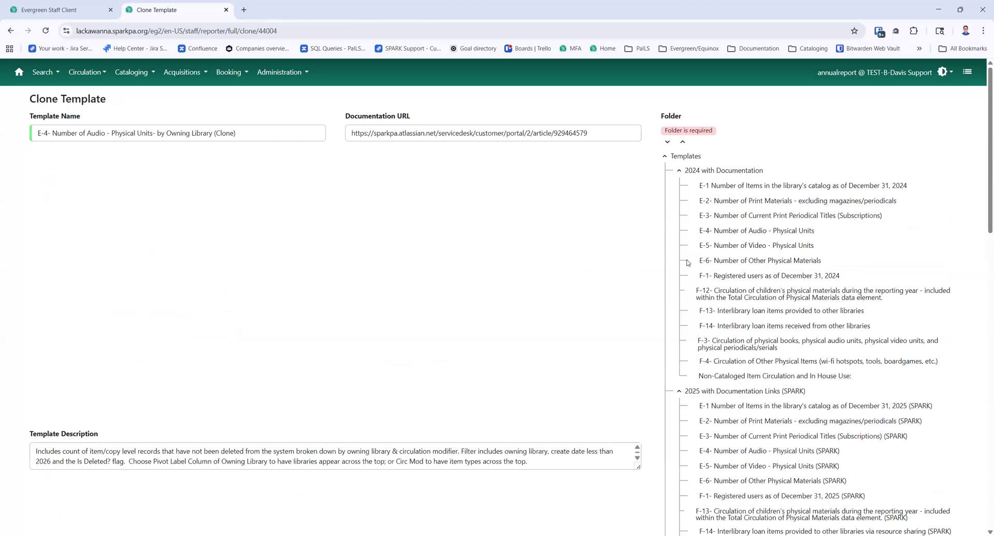
scroll(688, 264, "down", 5)
left_click(702, 423)
scroll(702, 422, "down", 10)
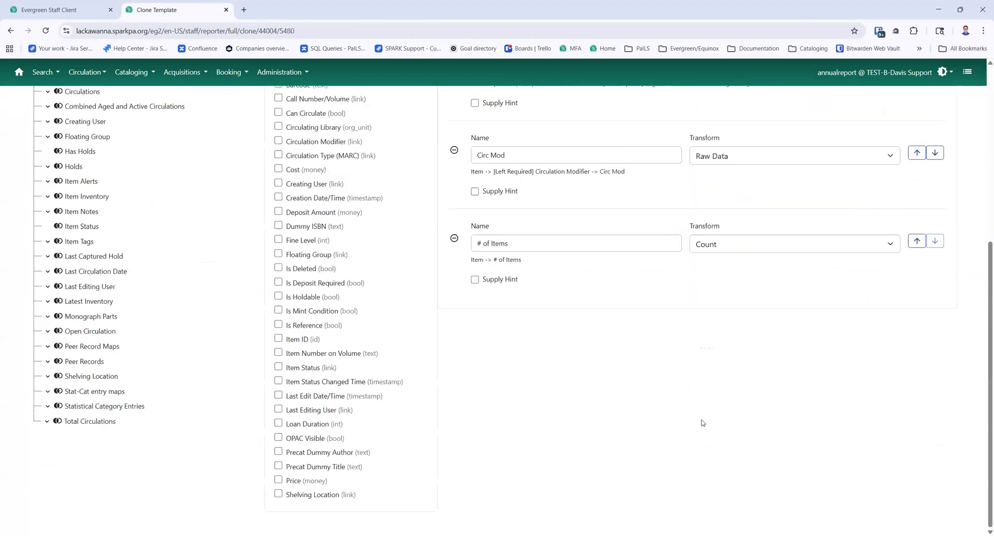
scroll(702, 423, "up", 5)
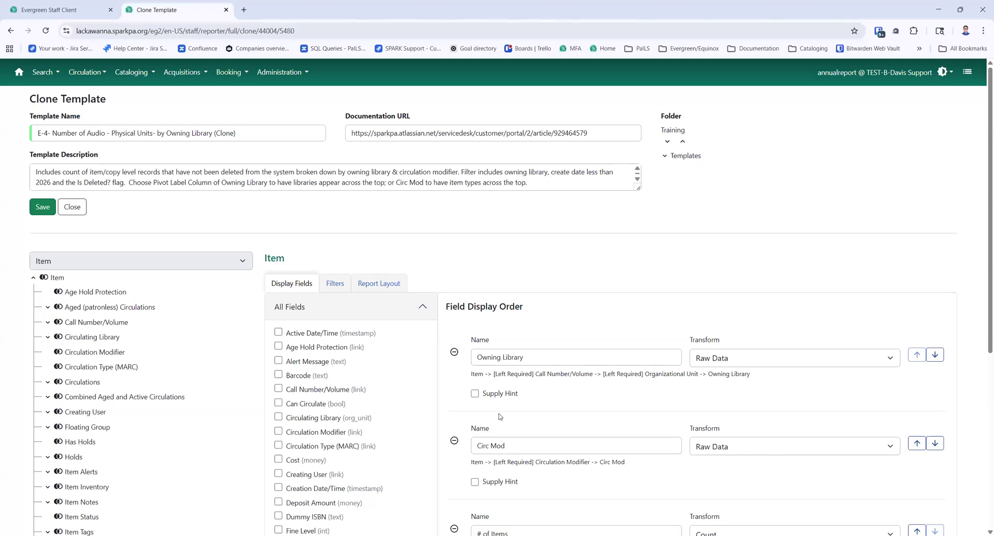
left_click(52, 207)
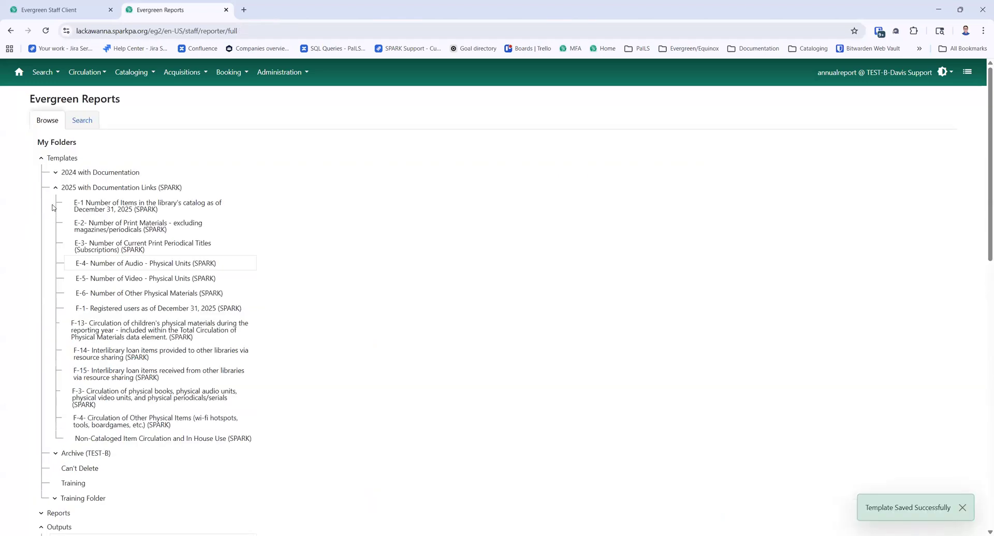
- Create a new report from the E-4 Audio - Physical Units by Owning Library template and append "- EMLS" to the report name
left_click(172, 291)
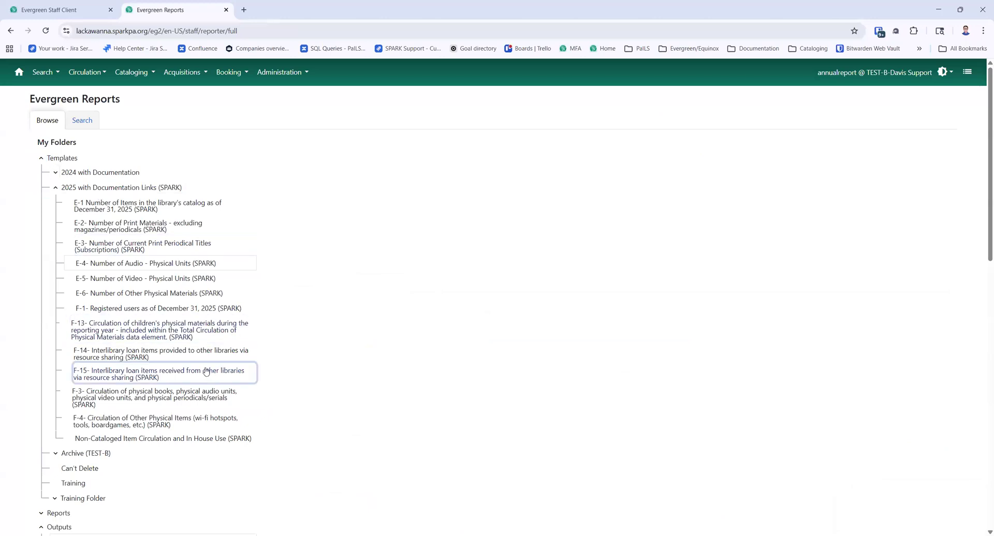
left_click(134, 264)
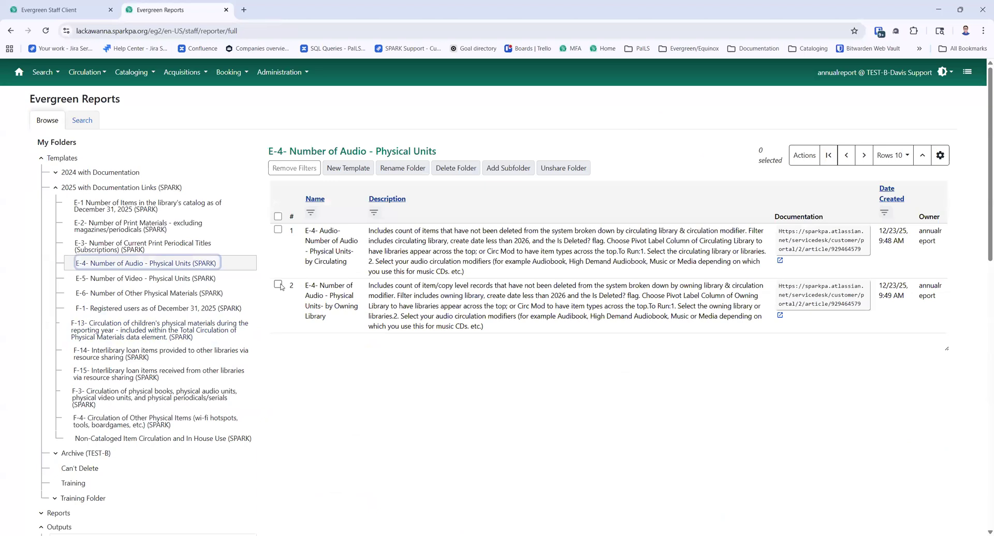
left_click(278, 284)
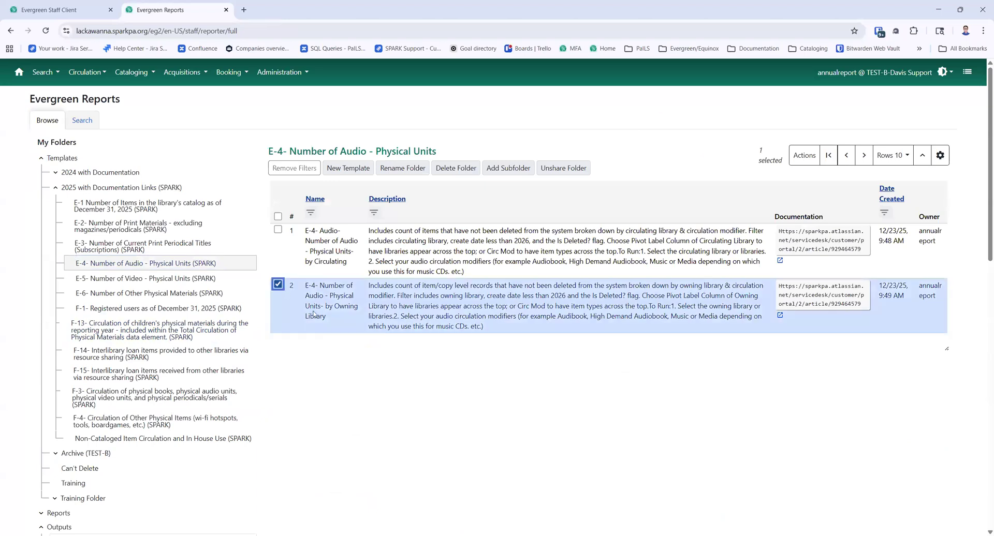
left_click(818, 157)
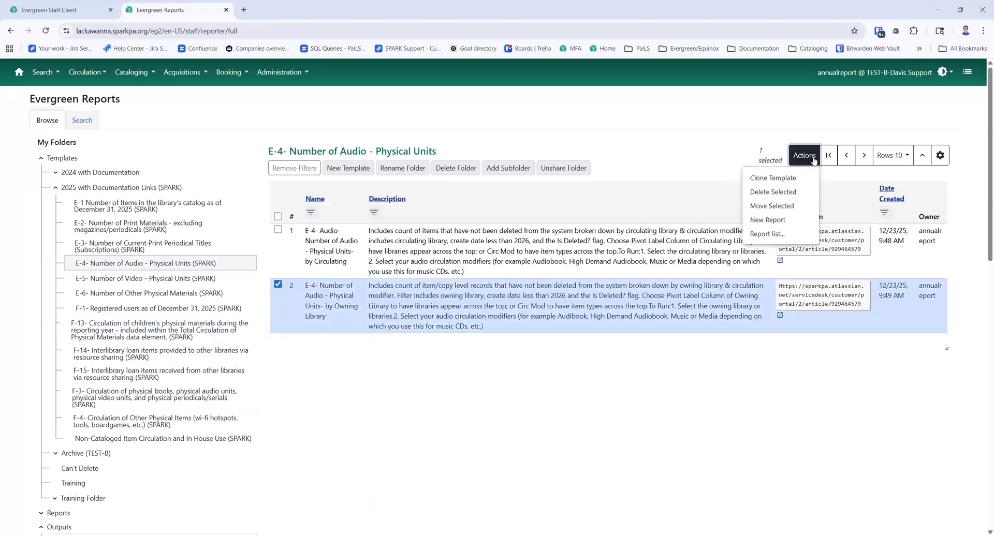
left_click(810, 222)
left_click(388, 120)
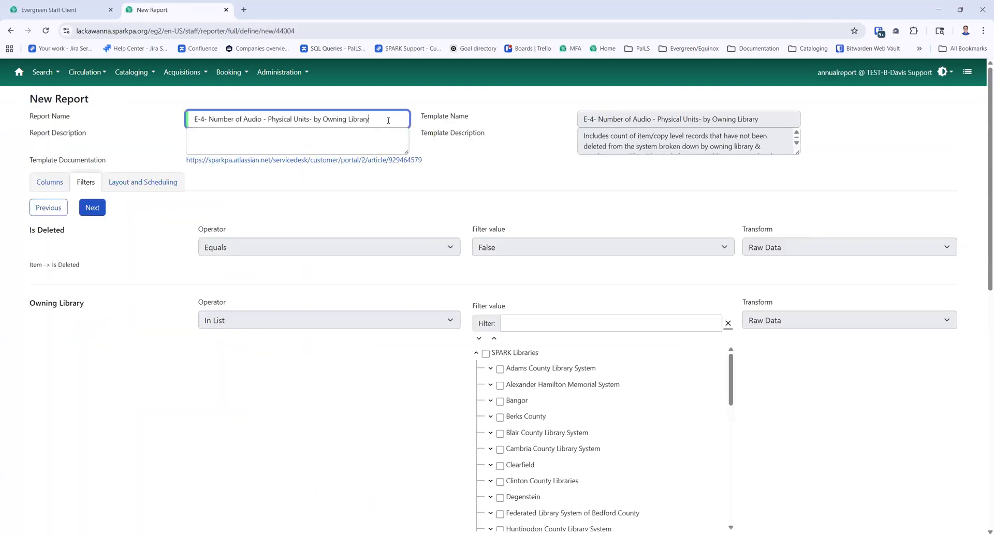
type("- EMLS")
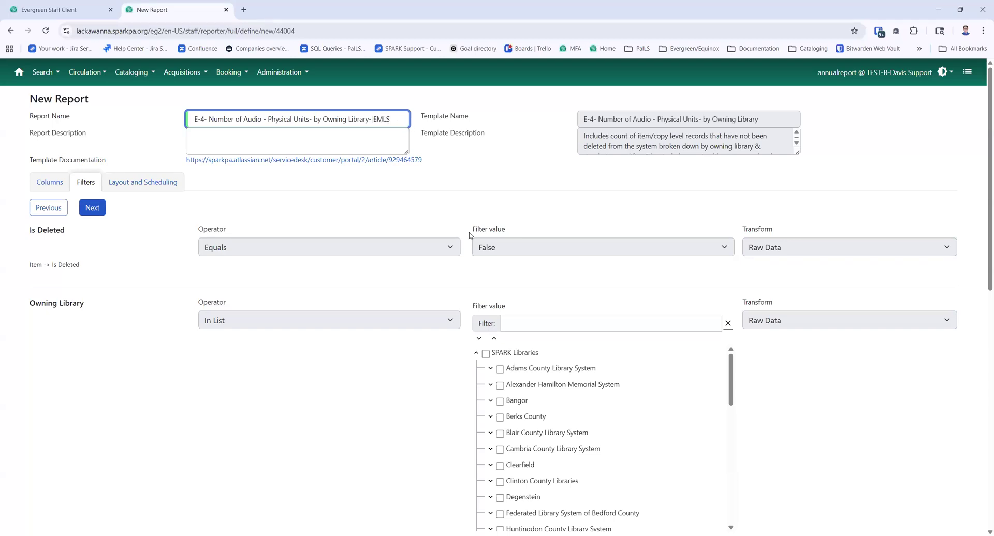
- In the Owning Library filter, select Eastern Monroe Public Library under Monroe County Libraries together with all five of its branches
scroll(538, 285, "down", 2)
scroll(609, 334, "down", 4)
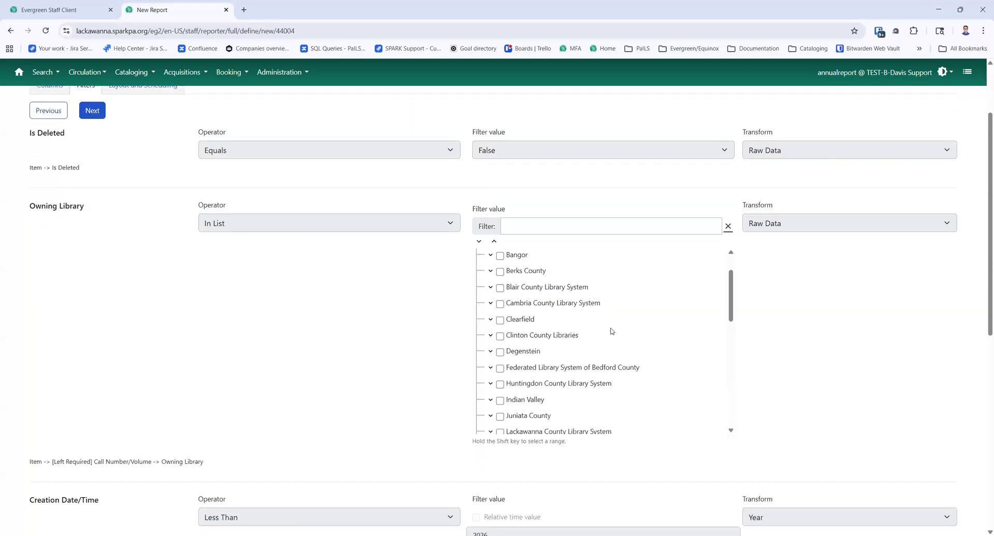
scroll(735, 342, "down", 2)
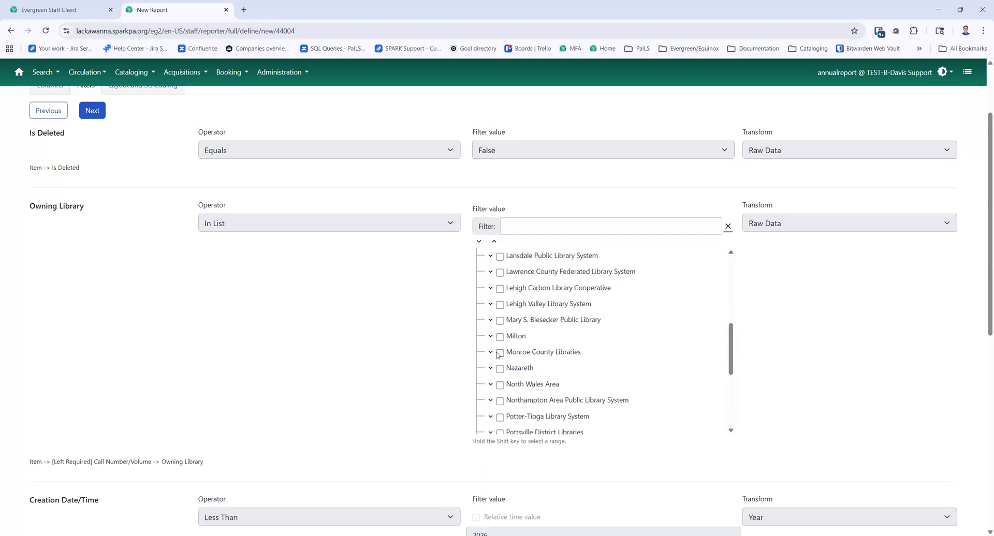
left_click(491, 354)
scroll(545, 348, "down", 3)
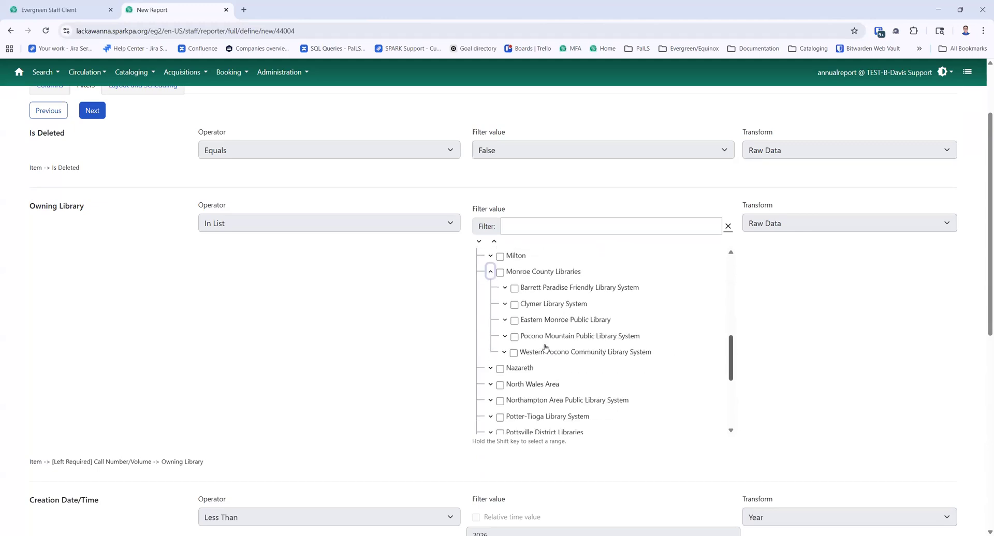
left_click(505, 320)
left_click(514, 320)
left_click(529, 336)
left_click(529, 353)
left_click(529, 370)
left_click(528, 386)
left_click(528, 402)
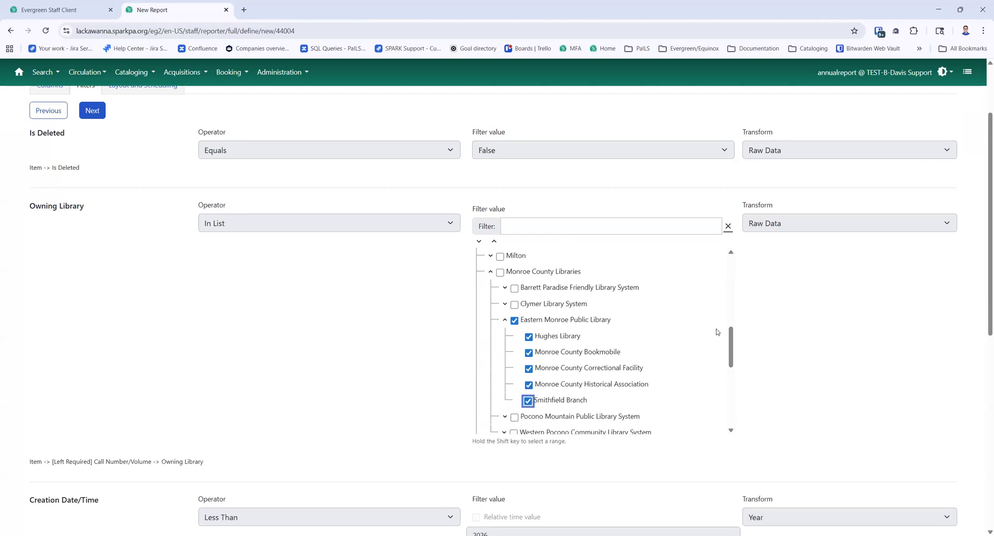
scroll(717, 332, "down", 5)
scroll(718, 332, "up", 3)
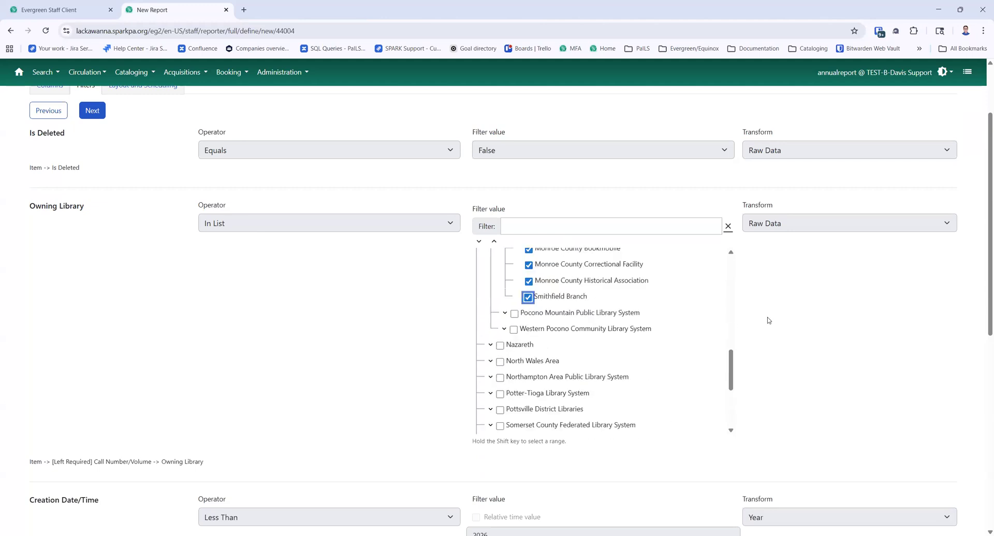
- In the Code filter, select the circulation modifiers Audiobook, High Demand Audiobooks, Media and Music
scroll(769, 320, "down", 8)
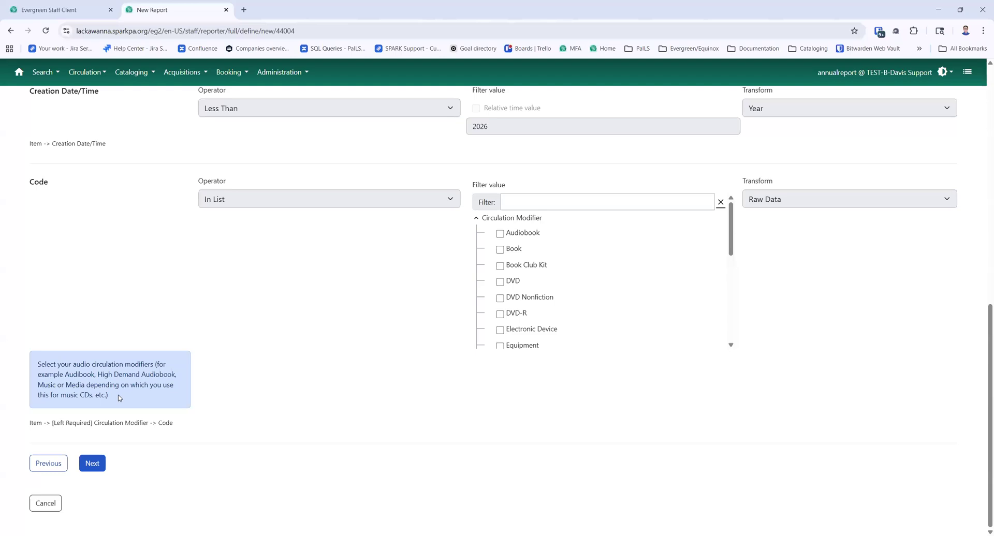
left_click(524, 234)
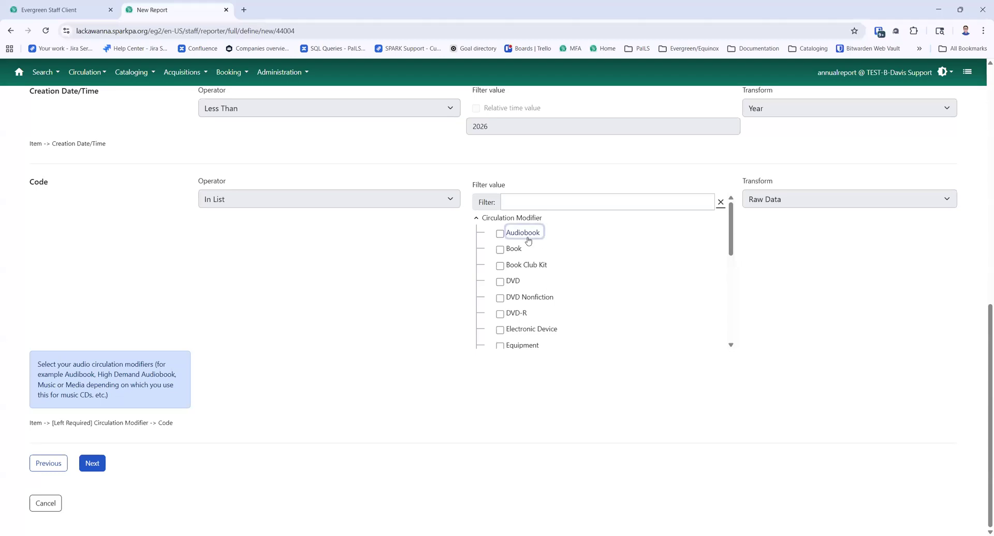
left_click(501, 234)
scroll(524, 267, "down", 3)
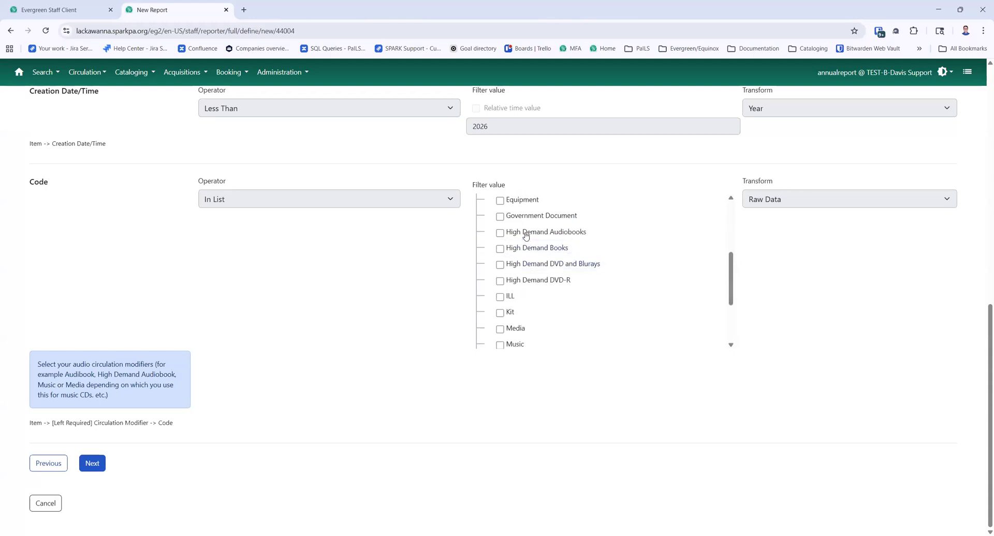
left_click(500, 233)
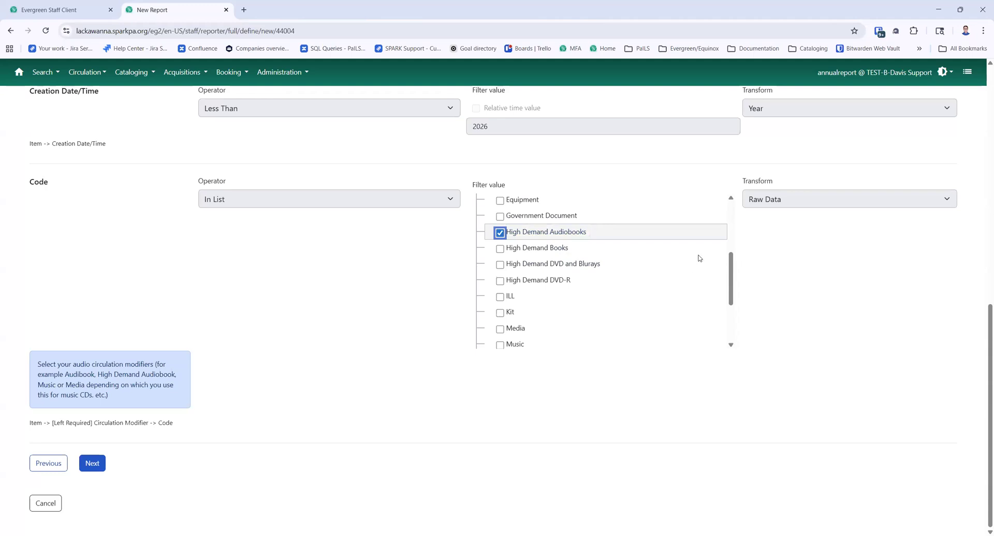
left_click_drag(732, 276, 736, 298)
left_click(521, 293)
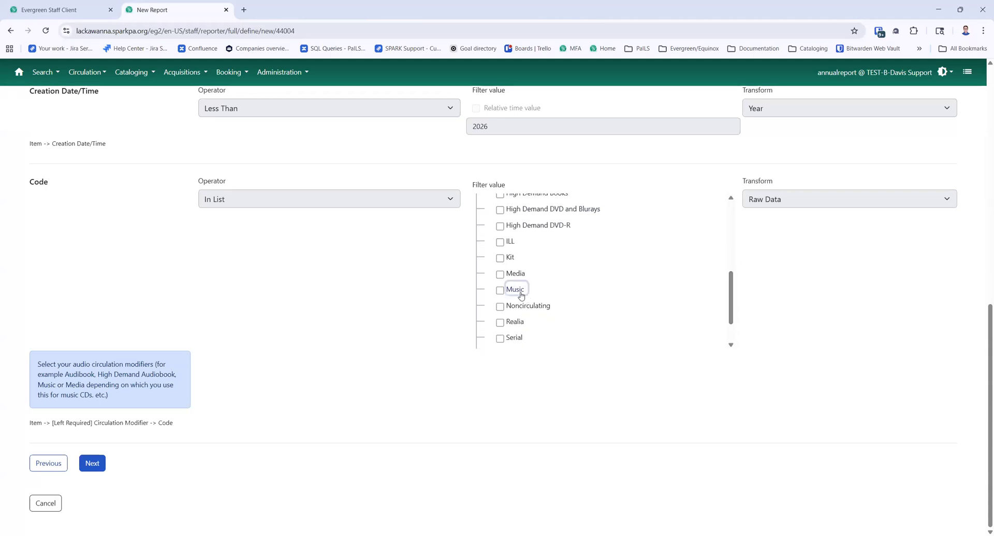
left_click(516, 278)
left_click(516, 291)
left_click(515, 277)
left_click(515, 274)
left_click(500, 274)
left_click(500, 291)
- In the layout and scheduling settings, choose Training Folder as both report and output folder and add Excel output
left_click(99, 465)
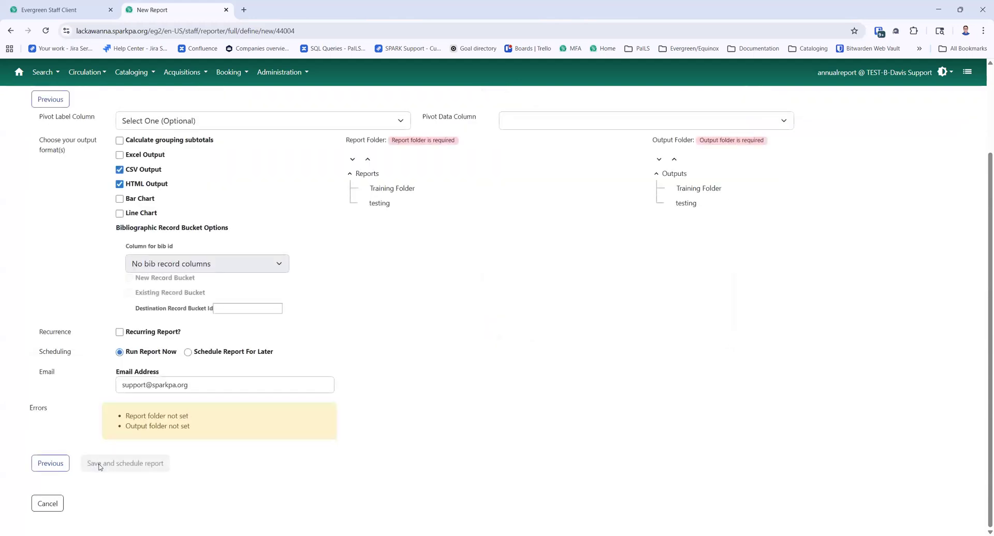
left_click(380, 189)
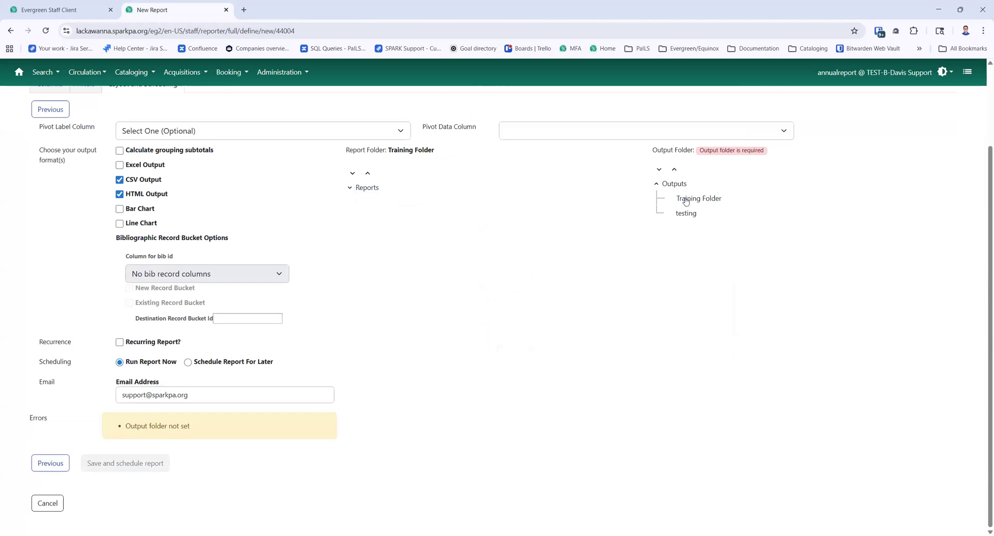
left_click(685, 200)
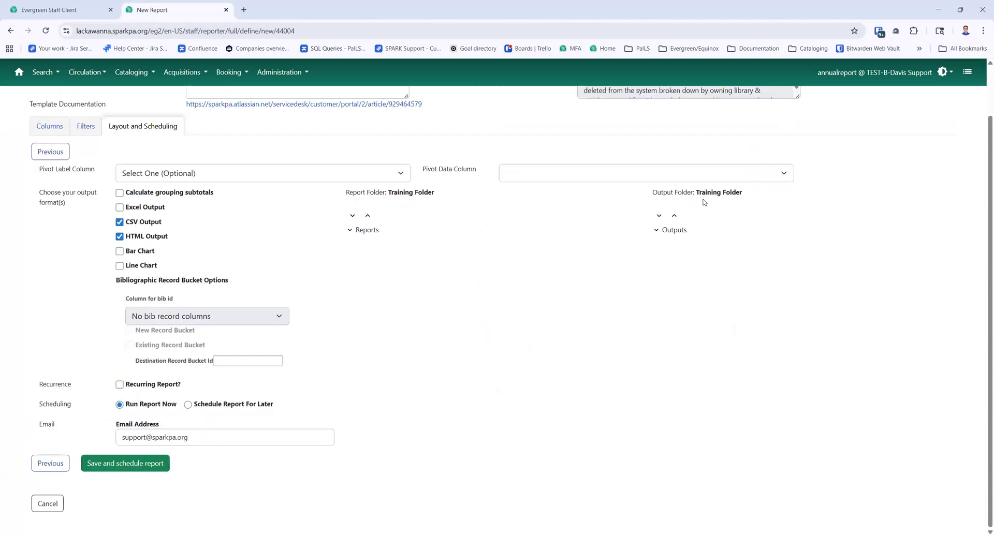
left_click(119, 208)
- Consult the pivot instructions in the template description, then set the Pivot Label Column to Owning Library and the Pivot Data Column to # of Items
scroll(505, 343, "up", 1)
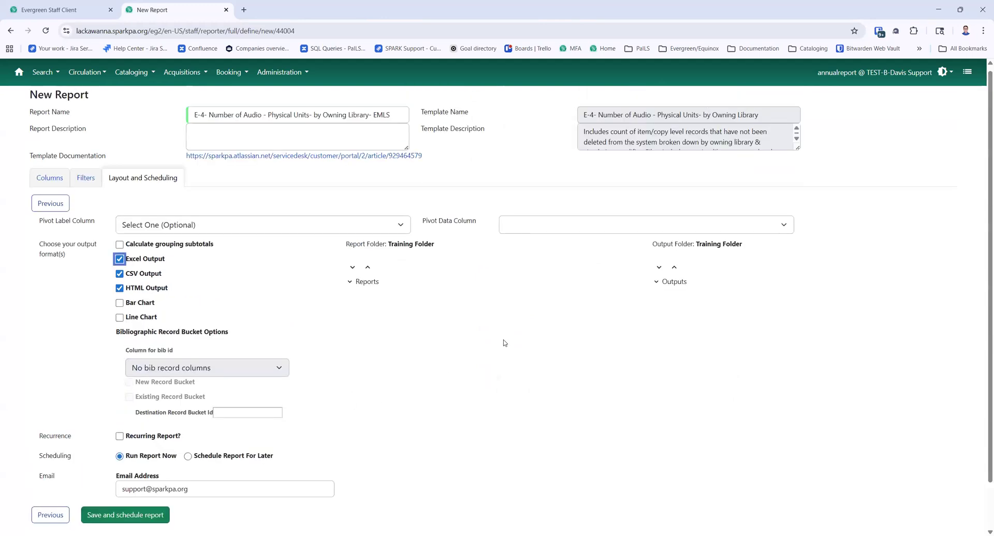
left_click_drag(797, 152, 782, 264)
left_click_drag(647, 171, 752, 191)
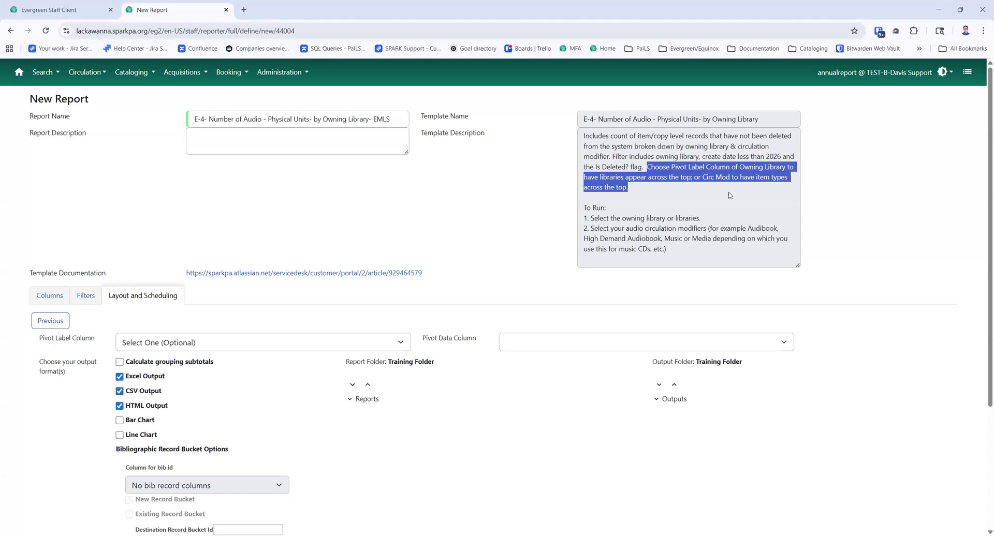
left_click(182, 348)
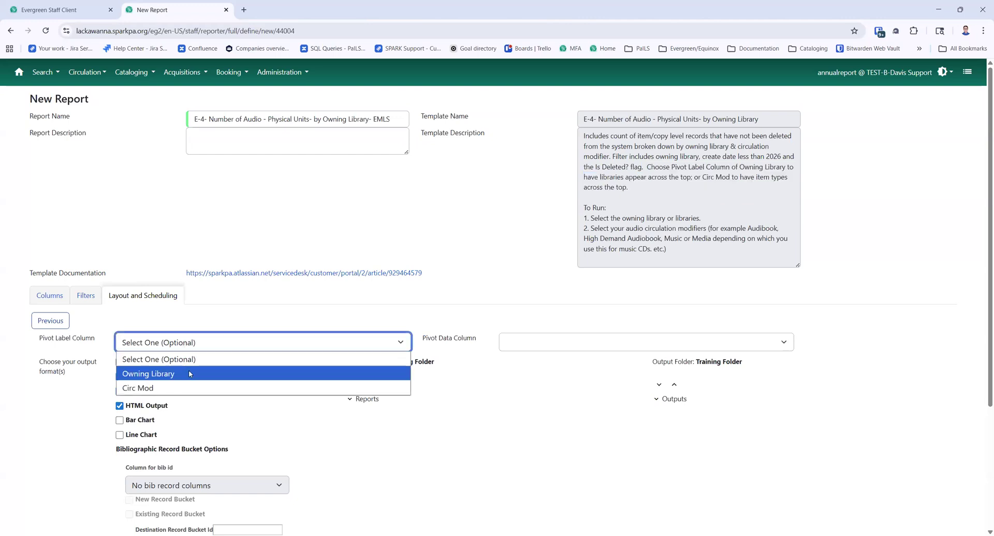
left_click(189, 371)
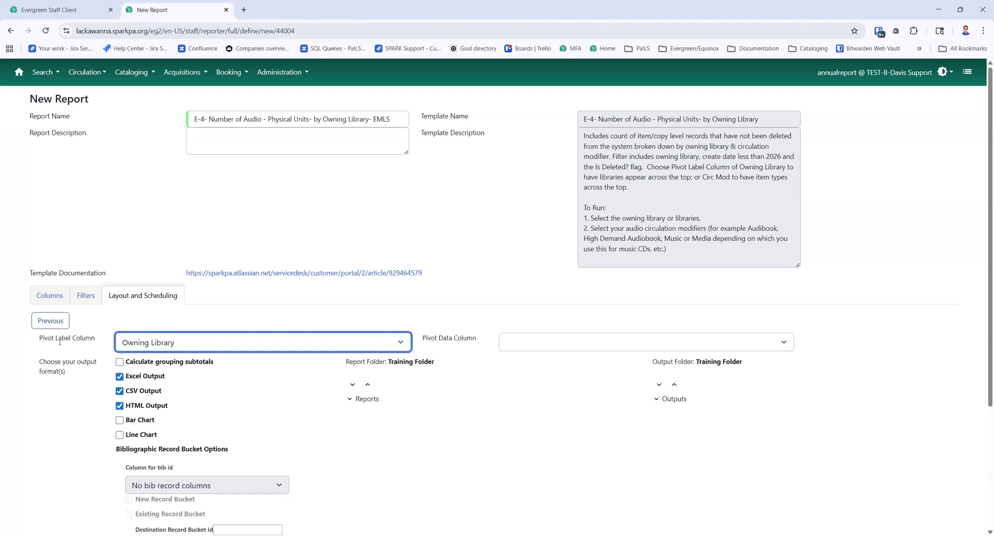
left_click(538, 348)
left_click(538, 359)
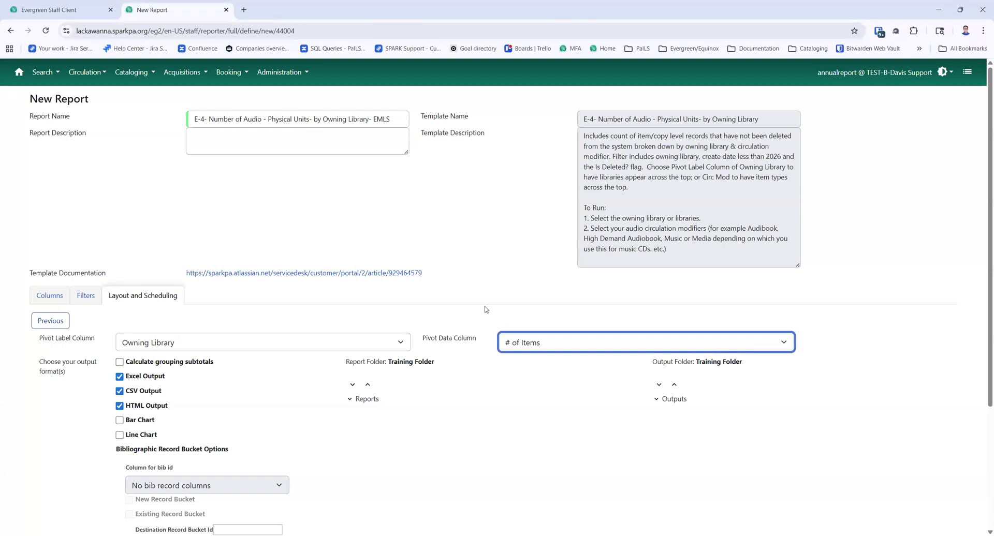
left_click(181, 340)
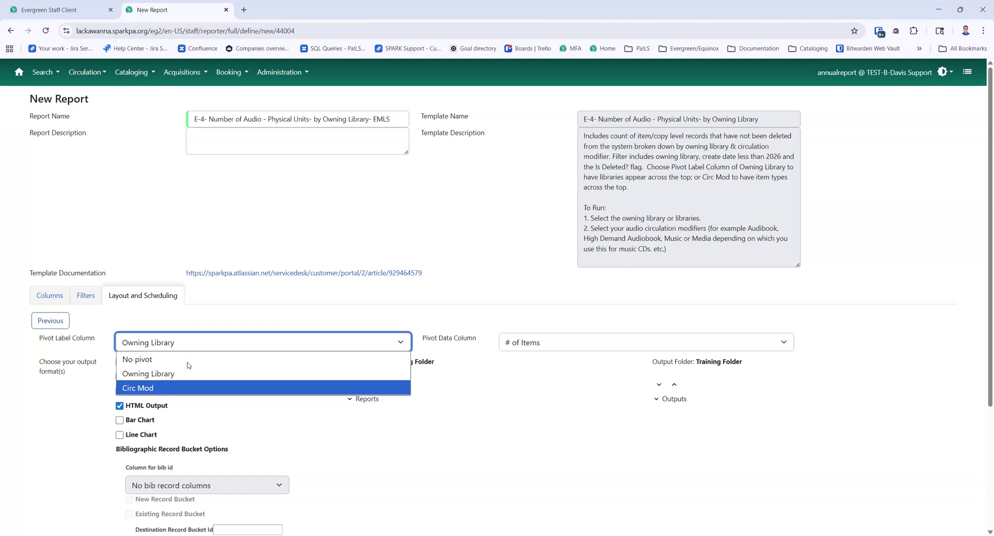
left_click(176, 377)
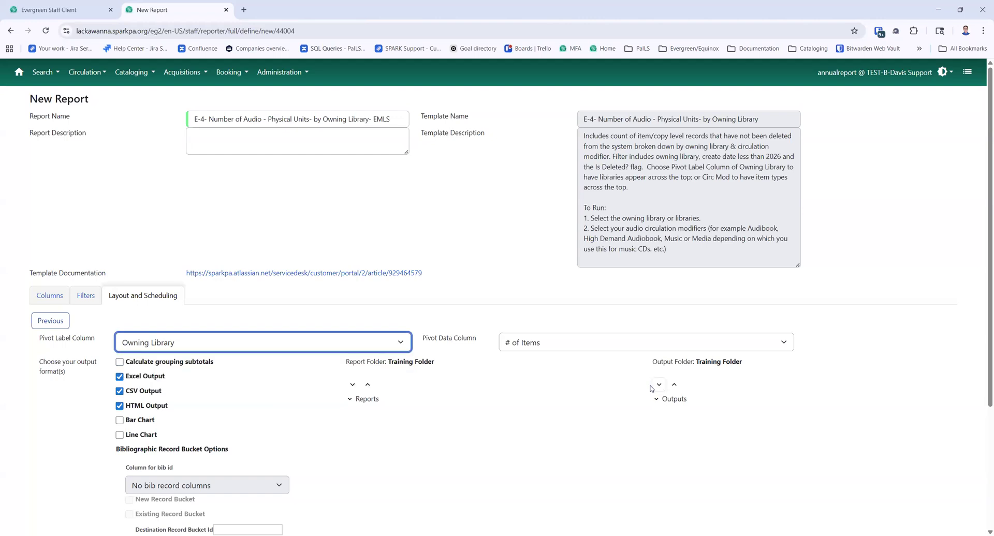
- Clear the notification email address, then save and schedule the E-4 EMLS report to run now
scroll(647, 386, "down", 3)
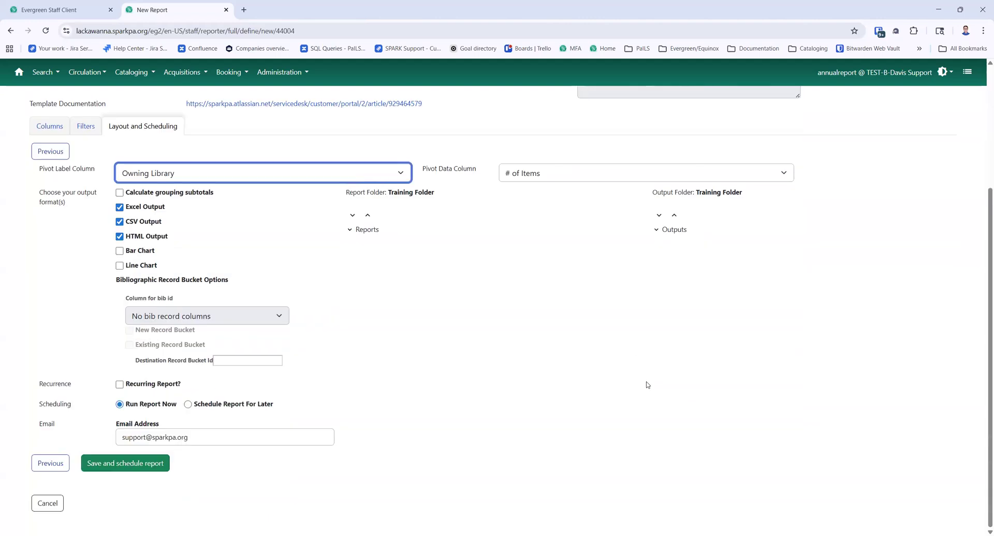
triple_click(165, 438)
key("BackSpace")
left_click(531, 394)
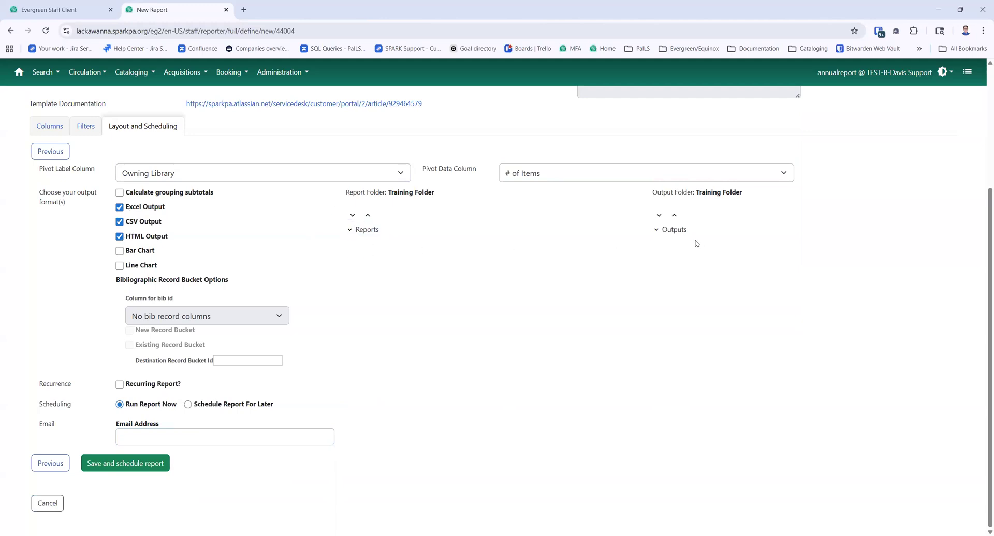
left_click(158, 460)
left_click(131, 462)
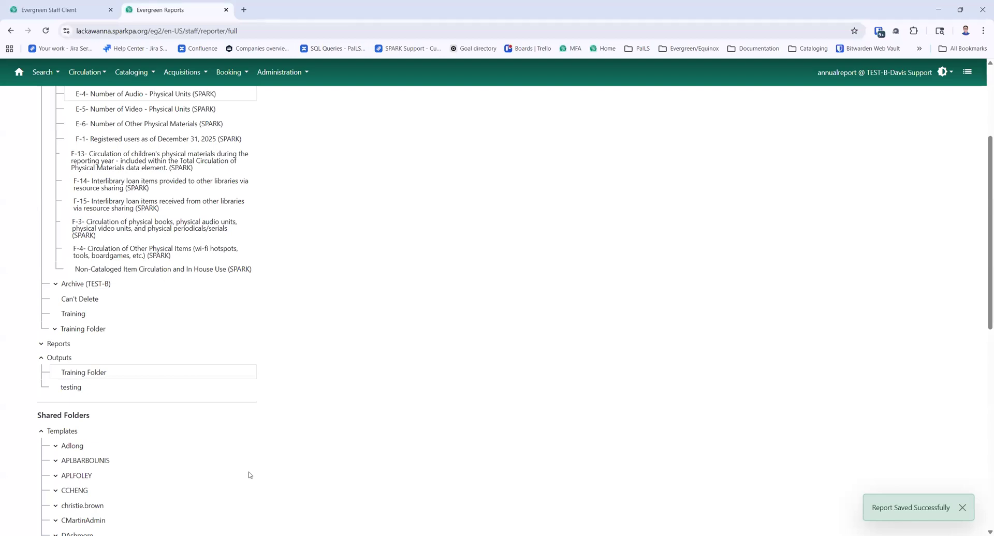
- Find the earlier E-4 Number of Audio by Owning Library report among the Training Folder outputs, review its HTML output and index page, then close it
left_click(72, 378)
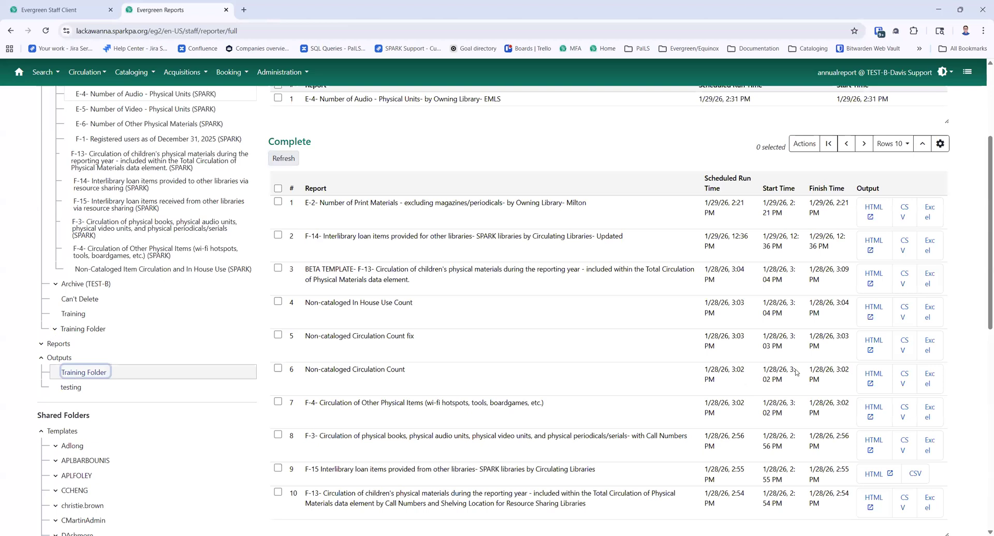
scroll(796, 372, "down", 2)
scroll(800, 370, "up", 2)
left_click(864, 144)
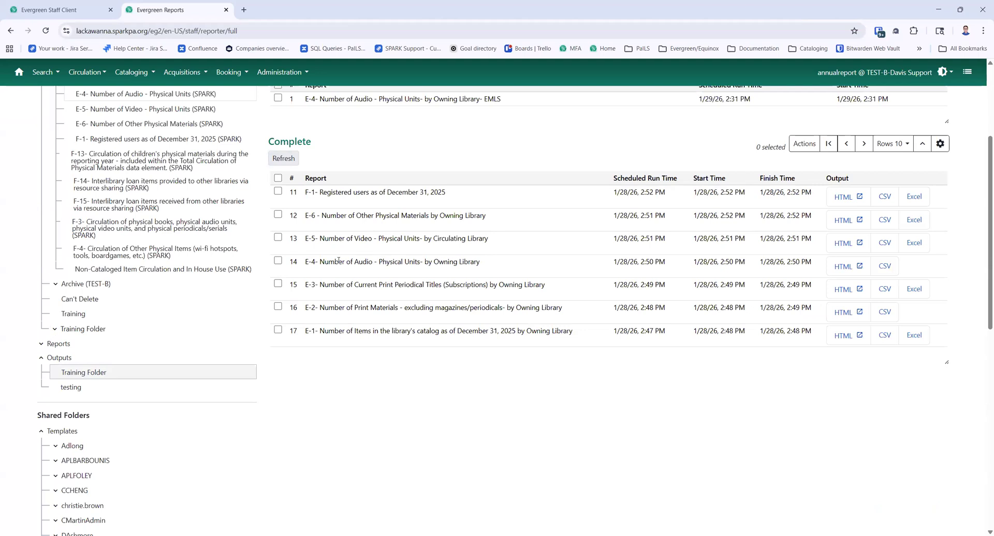
left_click(843, 267)
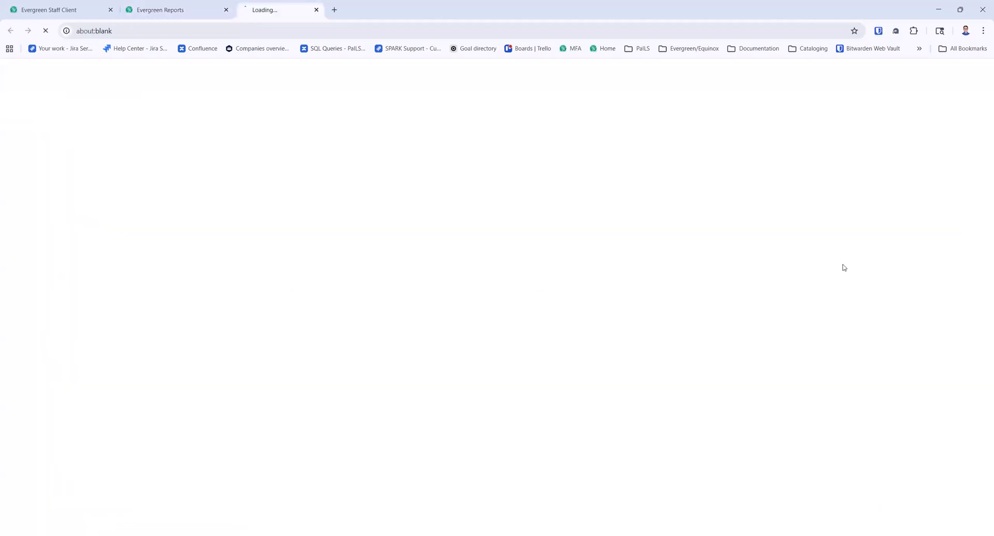
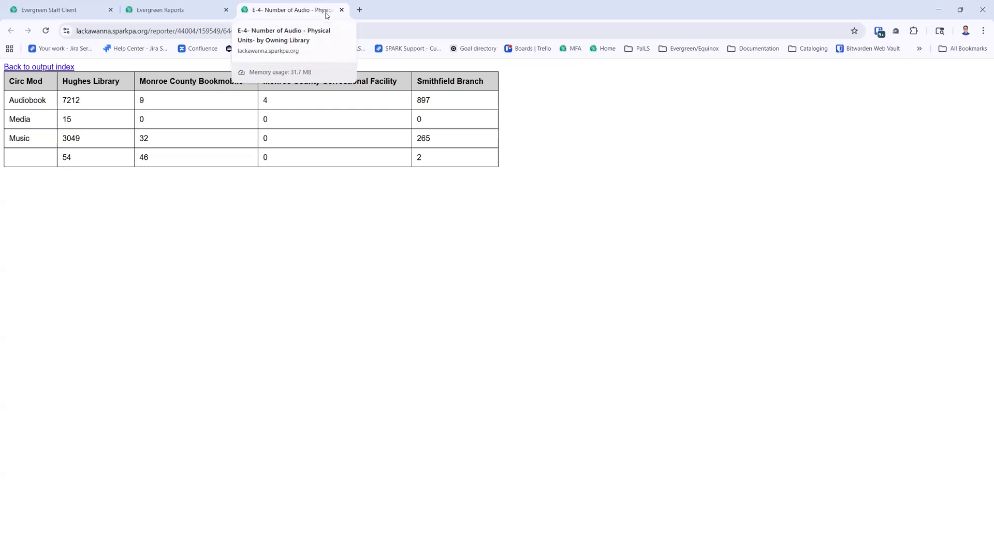
left_click(47, 67)
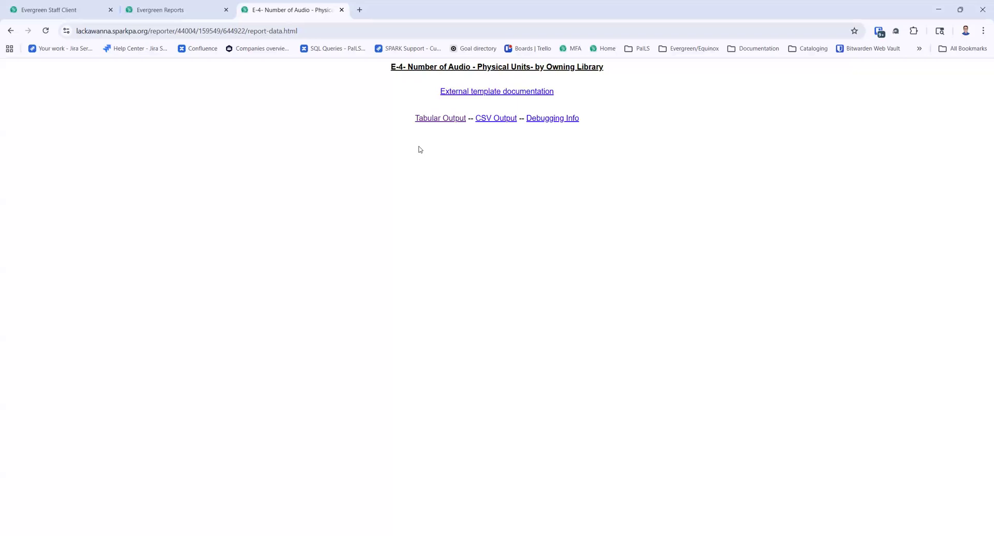
left_click(342, 10)
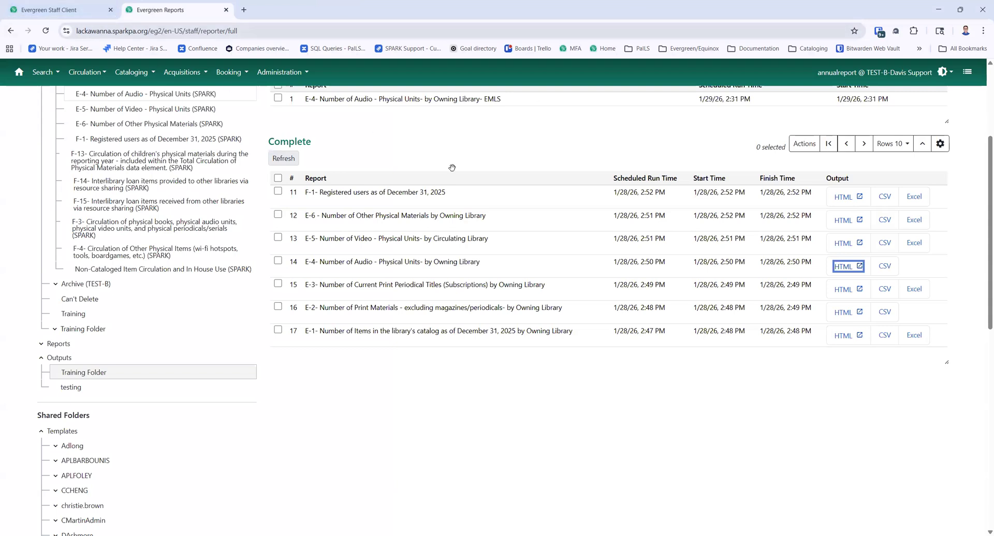
- Collapse the Templates tree under My Folders to see the shared template folders, then expand the tree again
scroll(605, 289, "up", 2)
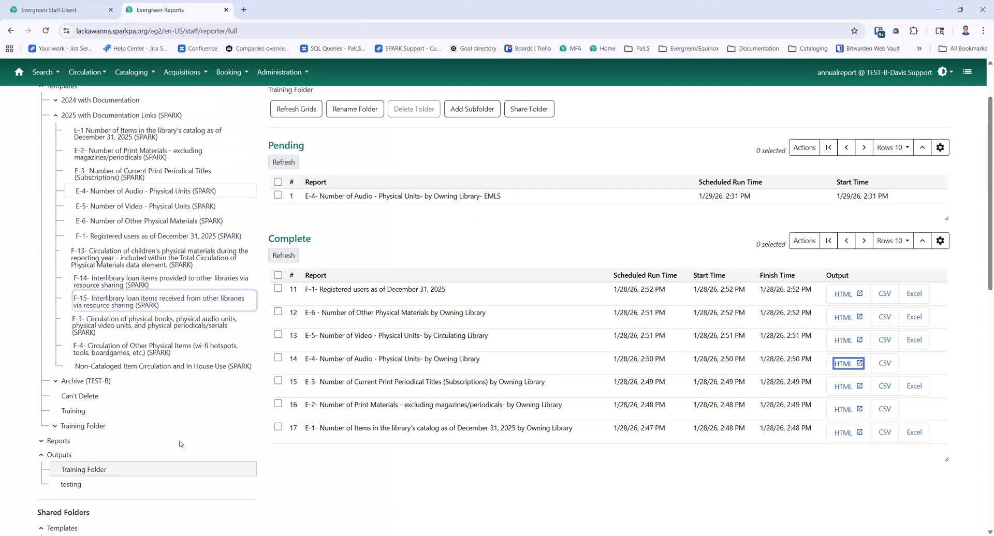
scroll(42, 179, "up", 2)
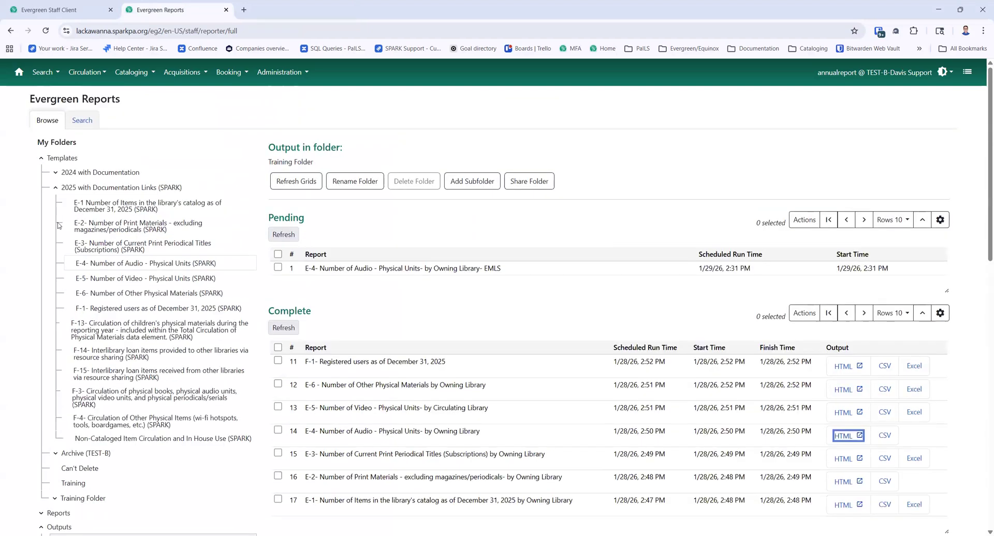
left_click(41, 157)
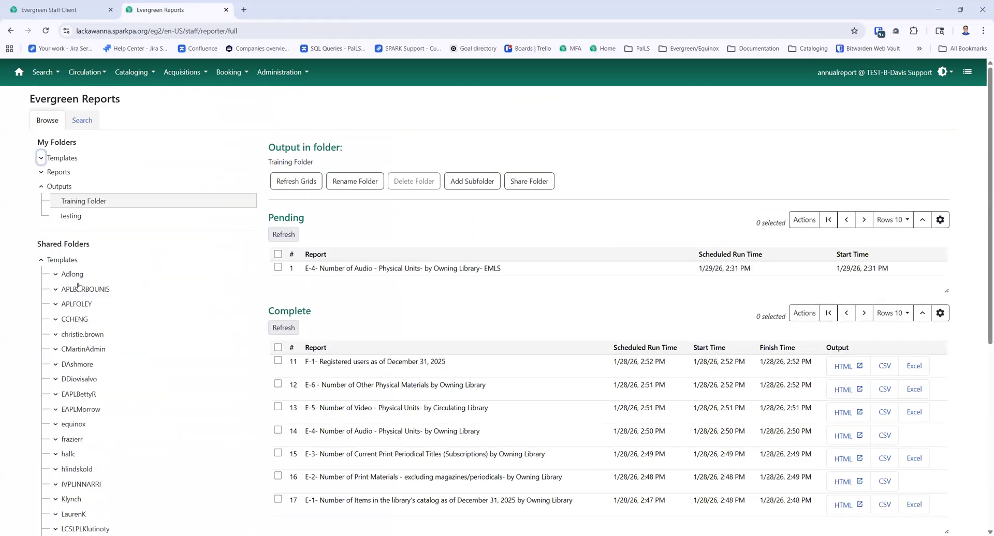
left_click(41, 160)
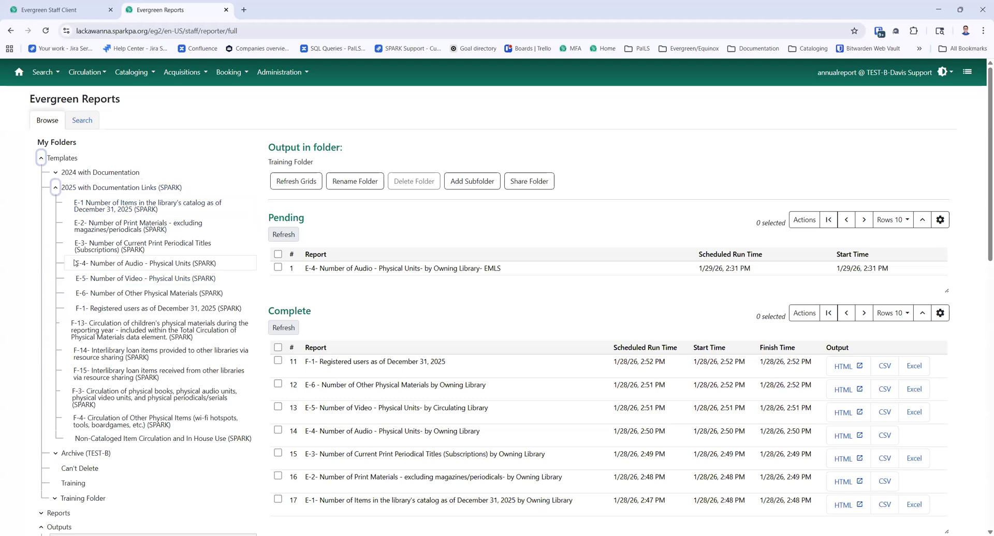
- Open the E-5 Number of Video folder under 2025 with Documentation Links and start cloning its by Owning Library template
left_click(95, 285)
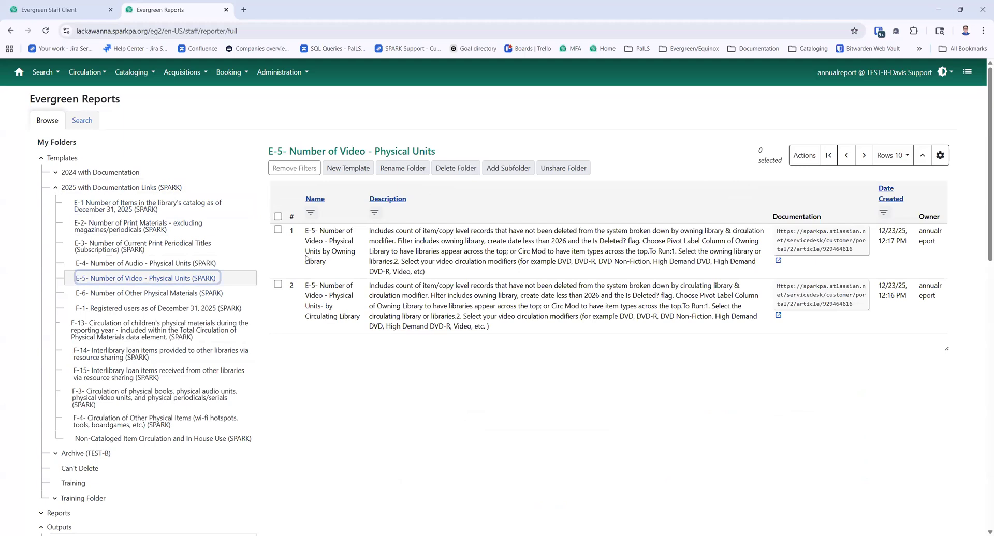
left_click(279, 231)
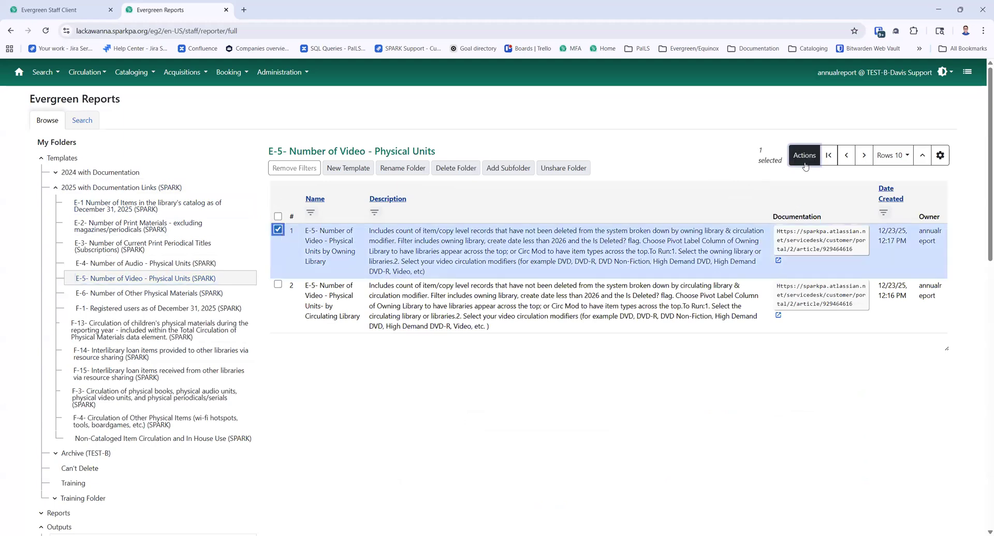
left_click(805, 162)
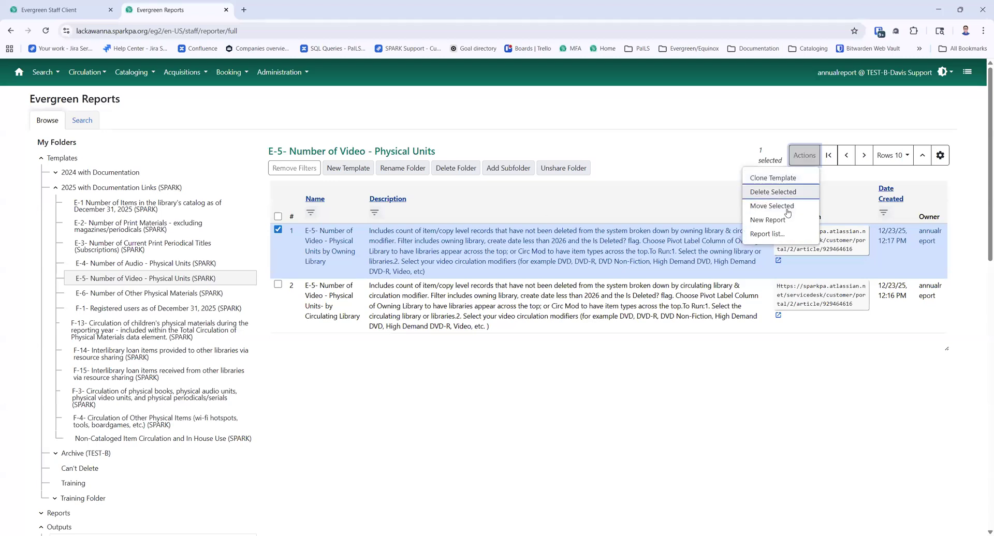
left_click(779, 180)
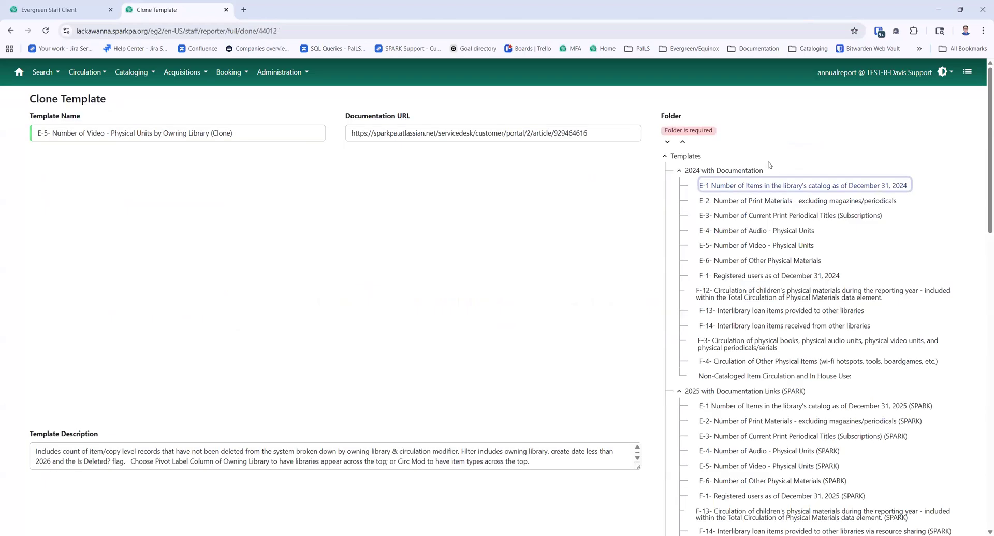
- Choose Training as the folder for the cloned E-5 template, look over its display fields, and save the clone
scroll(775, 262, "down", 5)
left_click(699, 422)
scroll(716, 368, "down", 10)
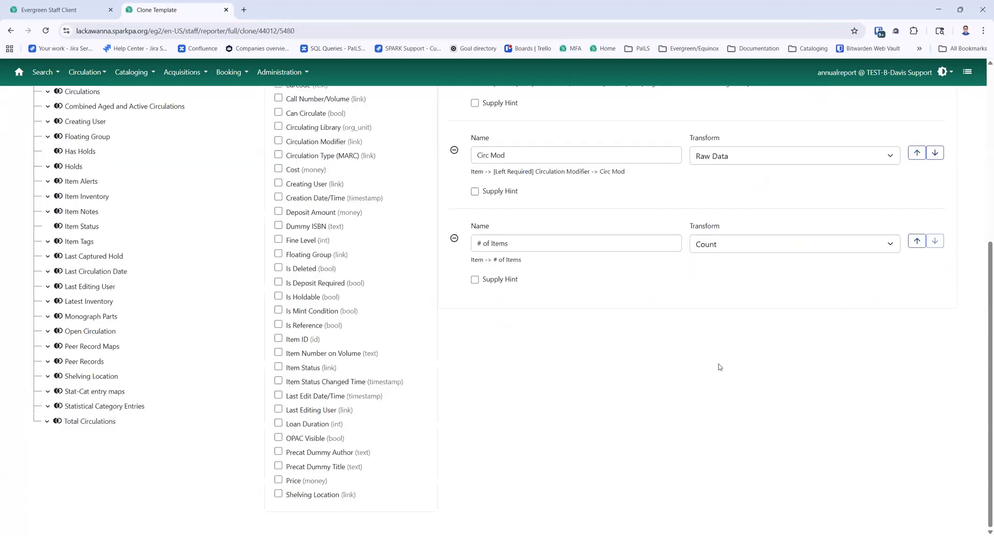
scroll(722, 378, "up", 3)
scroll(719, 375, "up", 3)
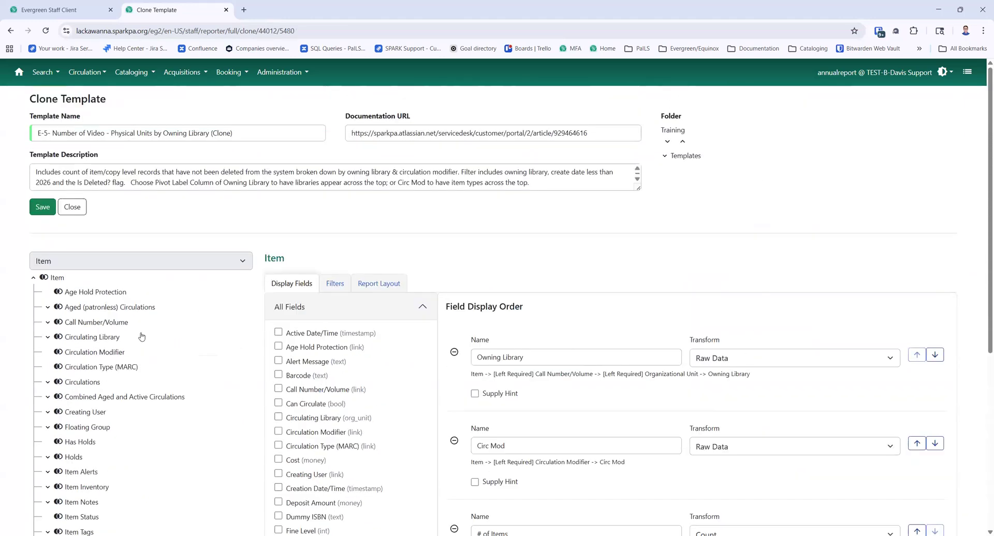
left_click(49, 205)
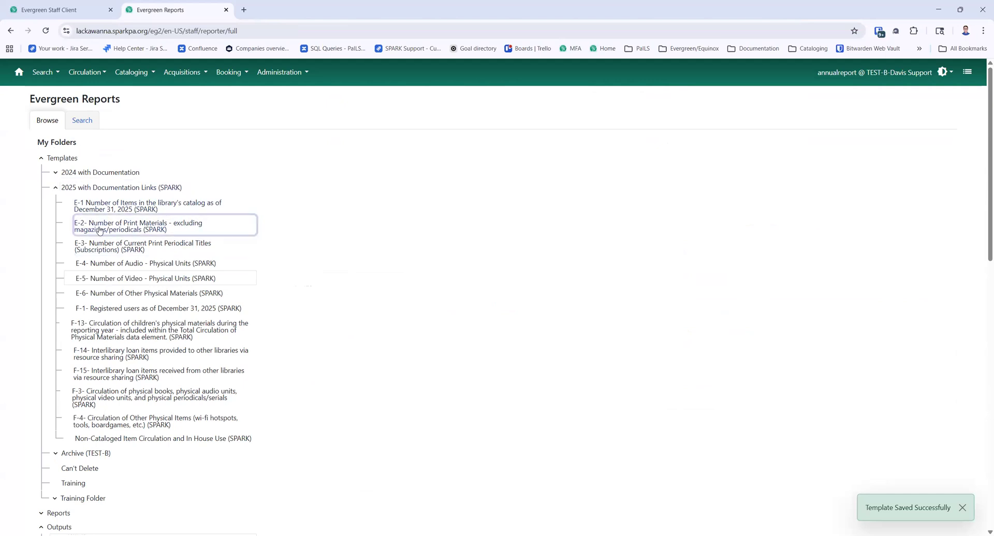
- Reopen the 2025 E-5 video folder and create a new report from its by Owning Library template
left_click(115, 281)
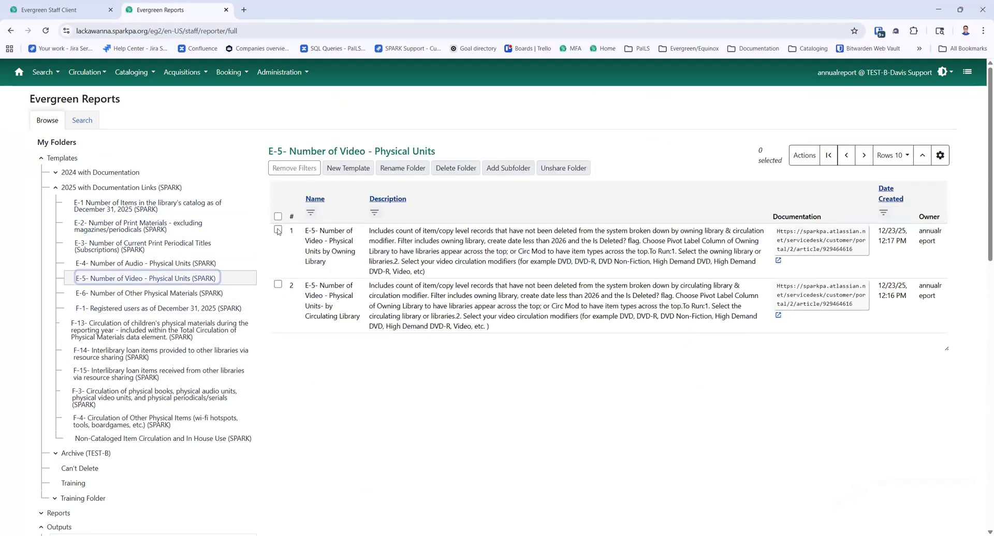
left_click(278, 229)
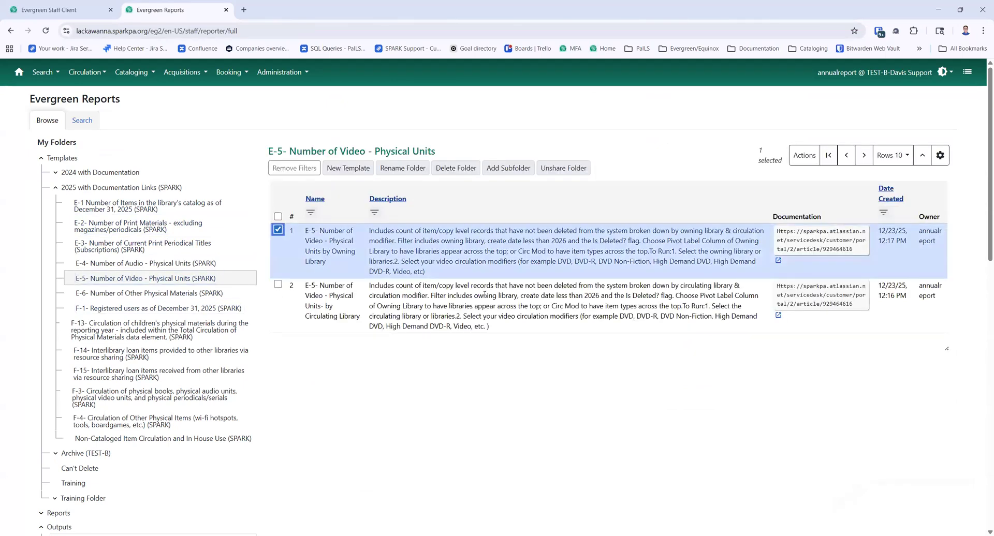
left_click(806, 156)
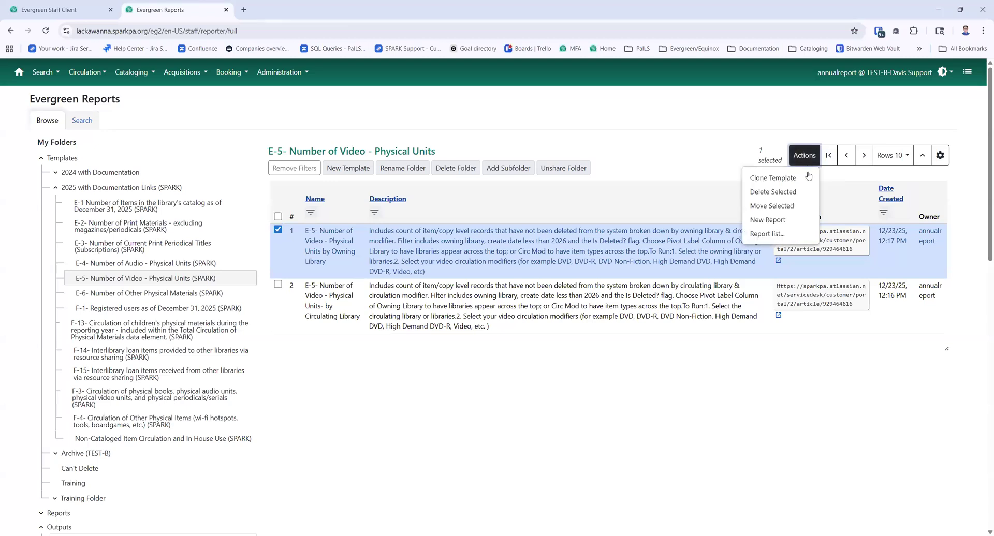
left_click(809, 221)
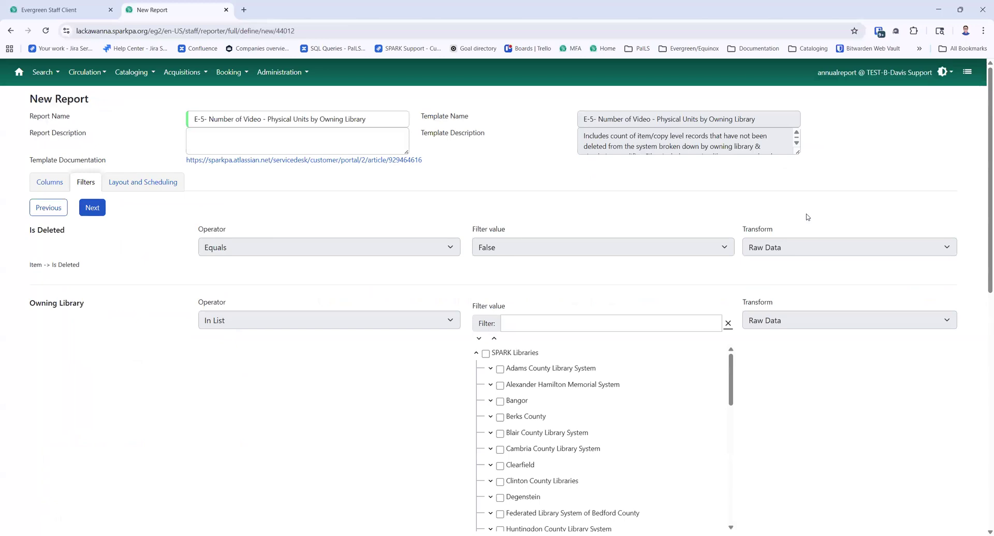
left_click(395, 118)
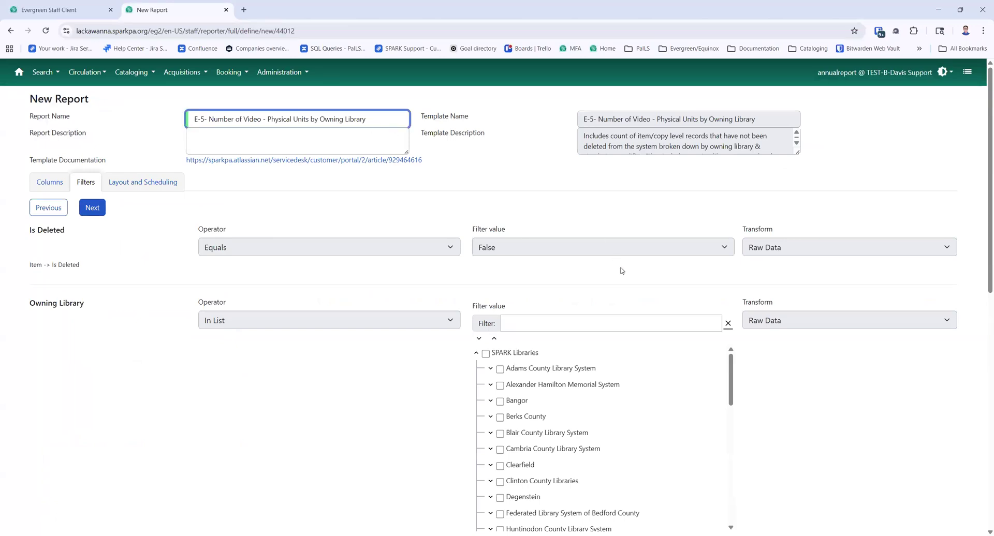
- Set the Owning Library filter to Degenstein and its branch, Degenstein Community Library
scroll(627, 273, "down", 3)
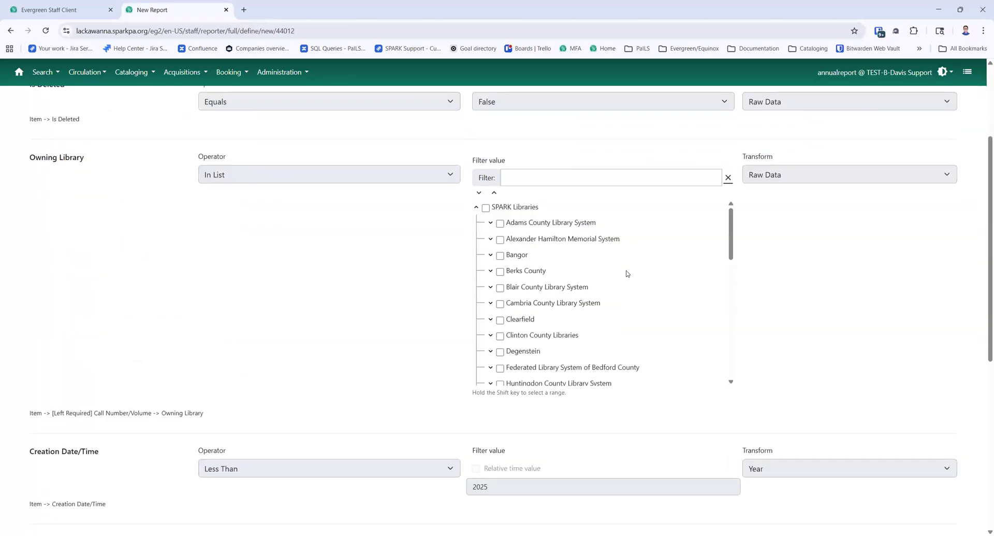
left_click(491, 352)
left_click(500, 353)
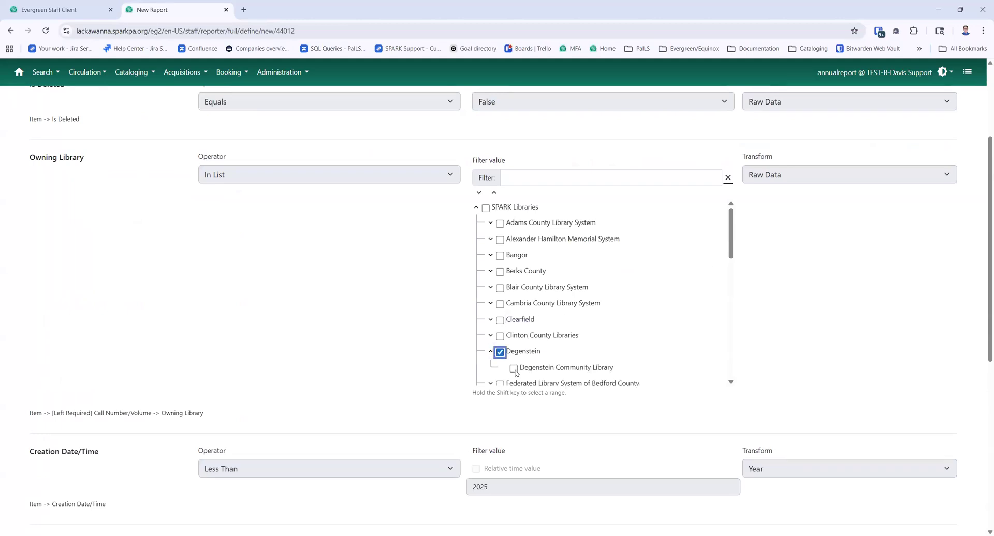
left_click(513, 368)
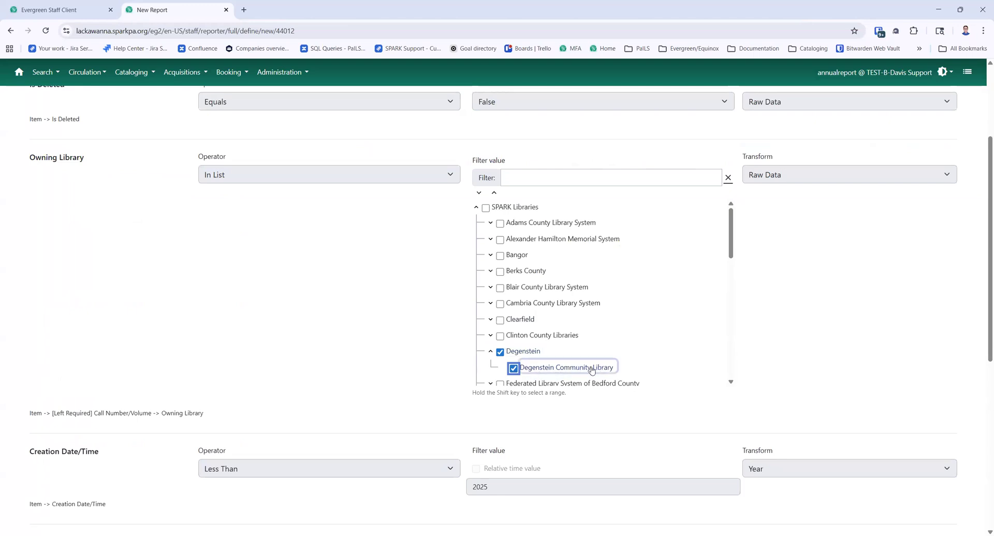
- In the Code filter, select the circulation modifiers DVD, DVD Nonfiction, DVD-R, High Demand DVD and Blurays, High Demand DVD-R, and Video
scroll(814, 235, "down", 4)
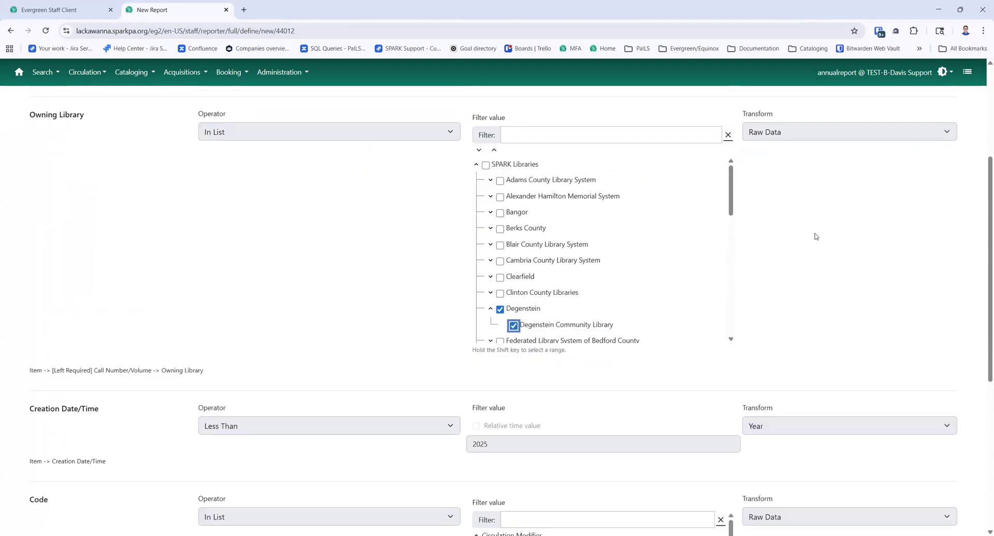
scroll(812, 238, "down", 1)
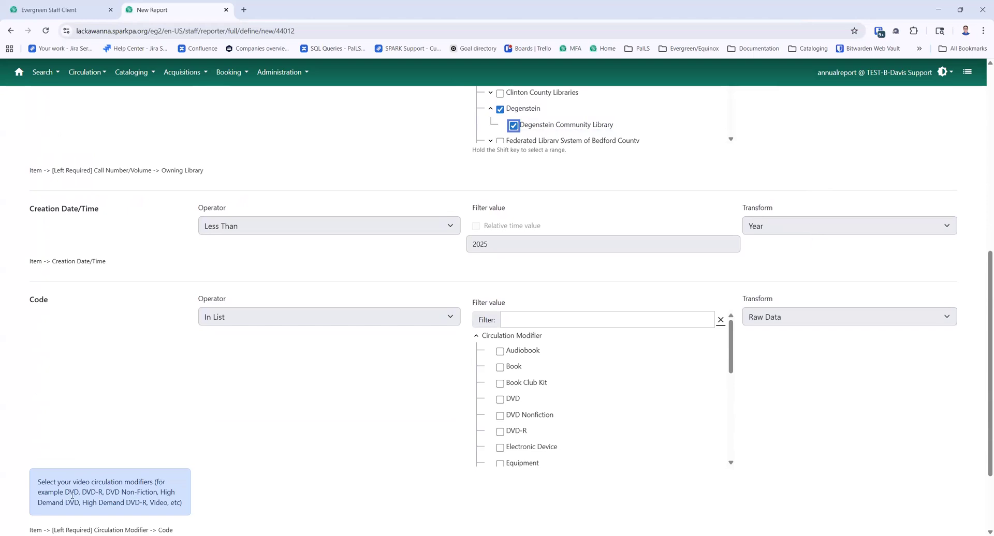
left_click(500, 399)
left_click(500, 416)
left_click(500, 432)
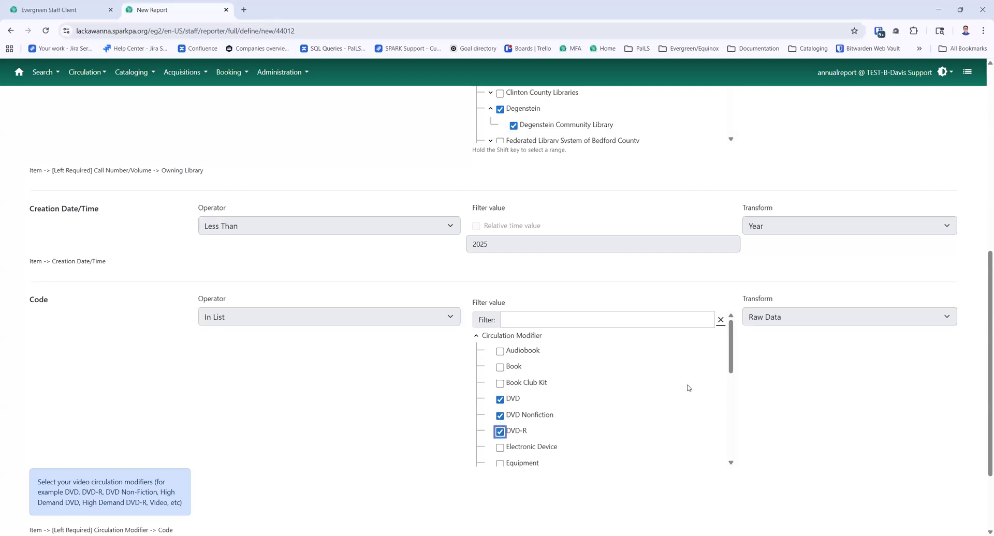
left_click_drag(731, 357, 728, 389)
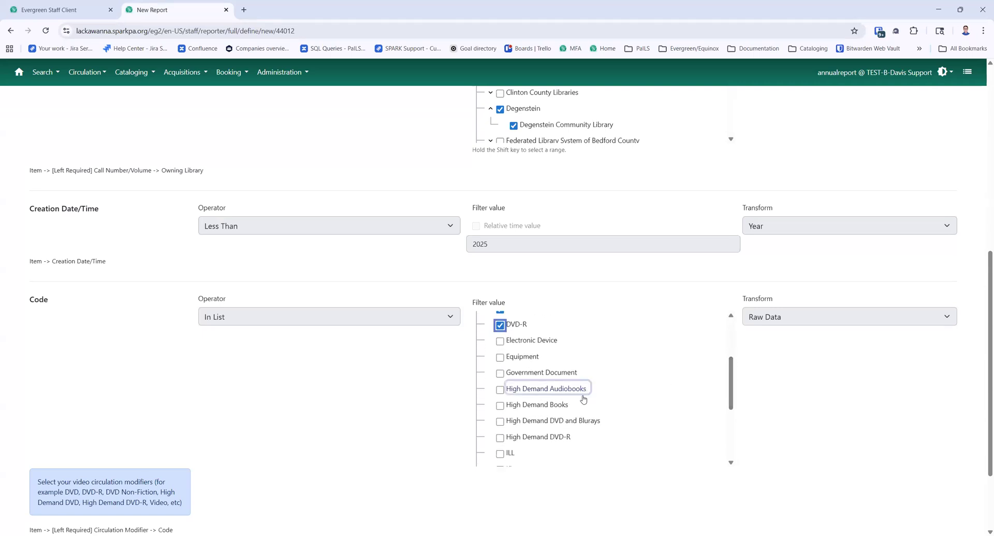
left_click(564, 421)
left_click(500, 422)
left_click(500, 438)
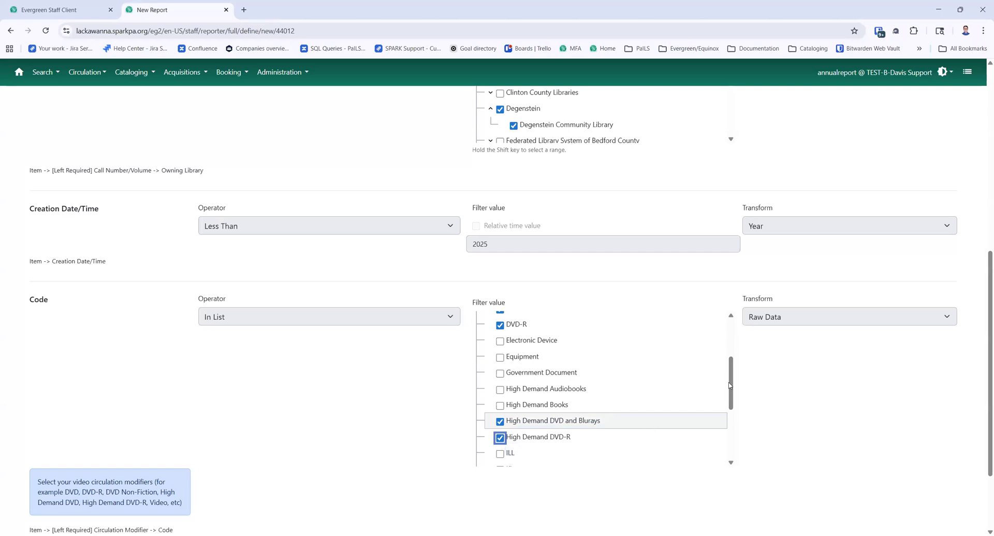
left_click_drag(730, 391, 730, 404)
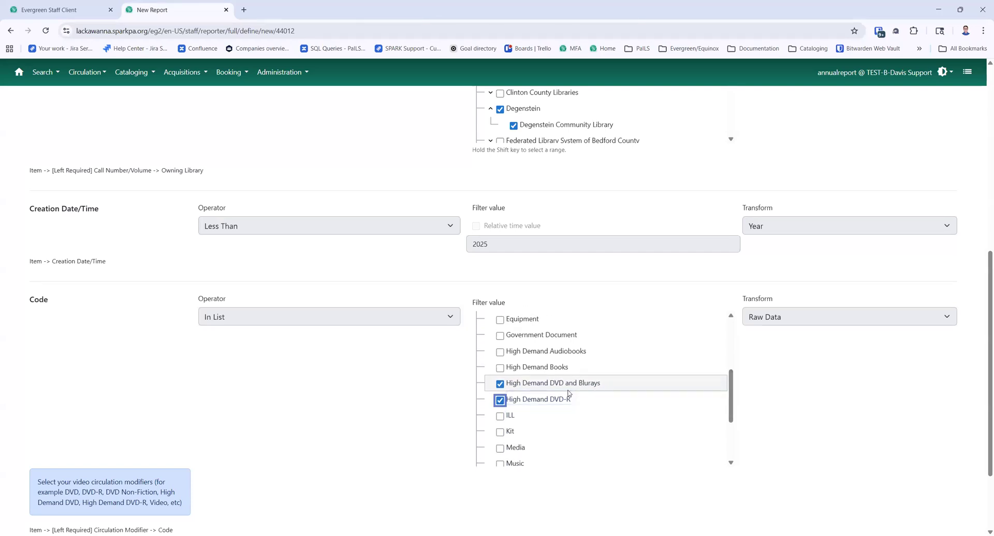
left_click_drag(733, 405, 733, 451)
left_click(501, 460)
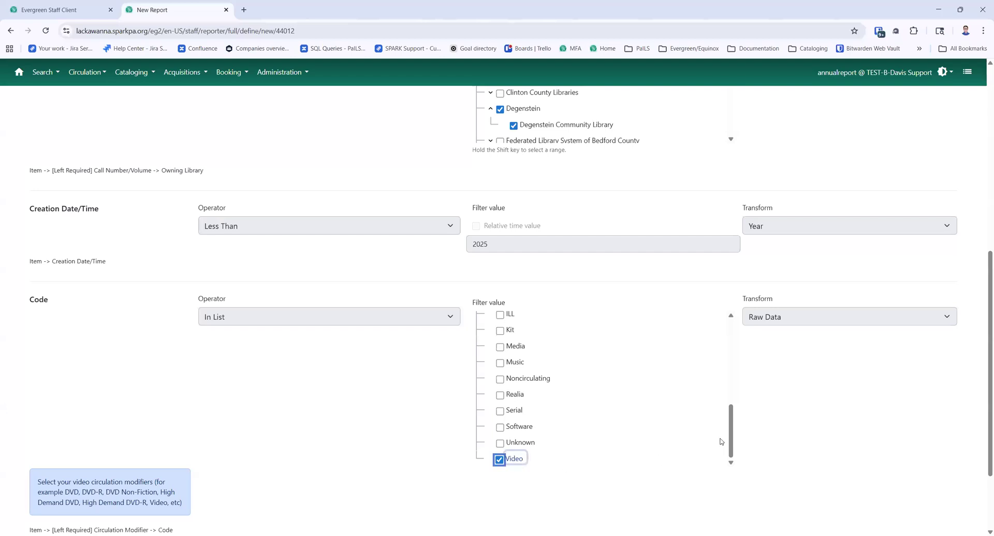
- Recheck the selected circulation modifiers, then proceed to the report's layout and scheduling settings
scroll(509, 387, "up", 5)
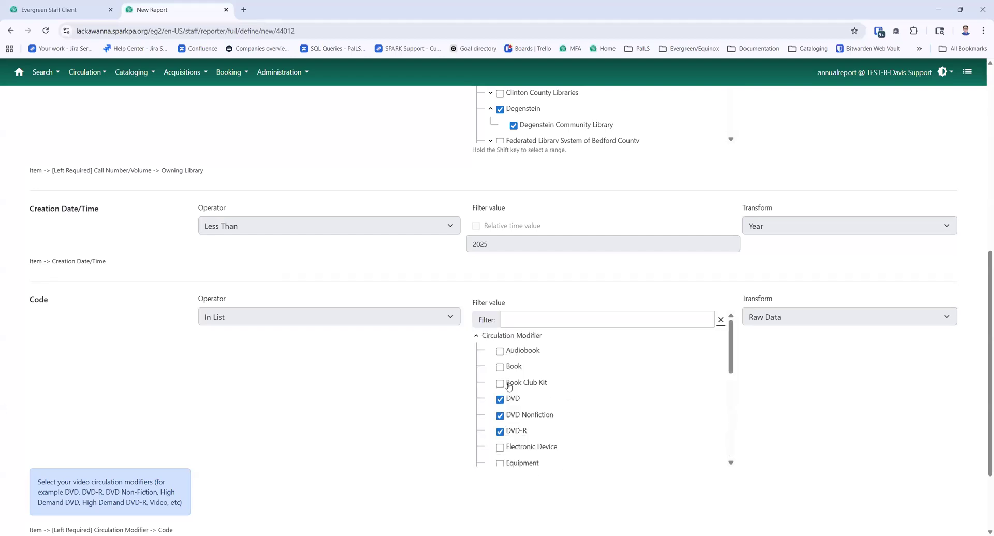
scroll(522, 444, "down", 3)
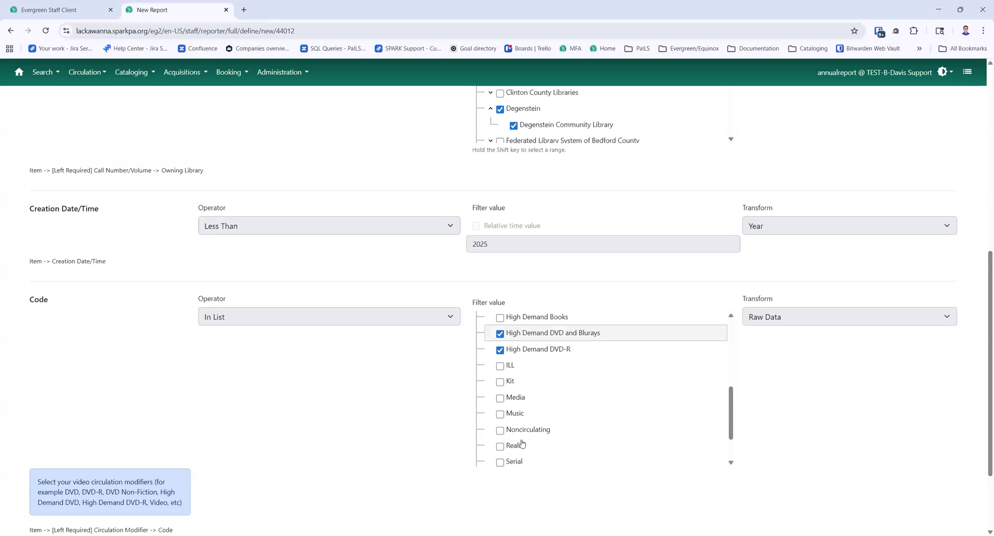
scroll(522, 444, "down", 2)
scroll(595, 421, "down", 2)
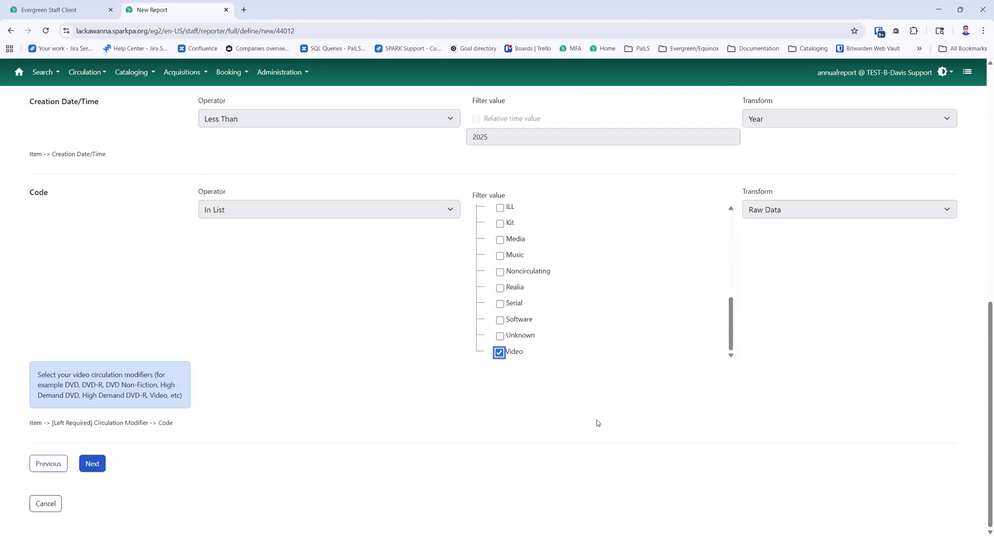
left_click(91, 469)
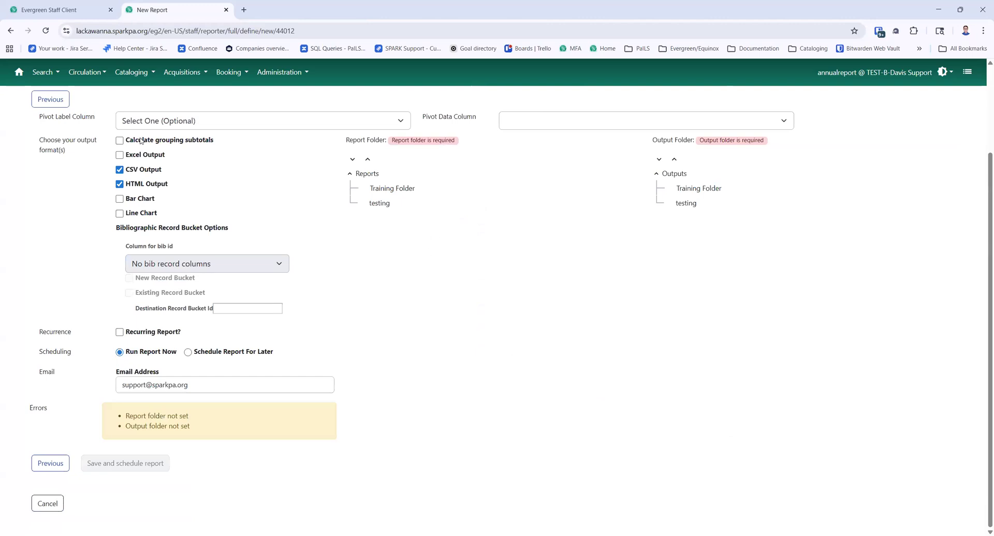
- Add Excel output and choose the testing folder for both the report and its output
left_click(137, 156)
left_click(410, 192)
left_click(349, 187)
left_click(380, 218)
left_click(686, 214)
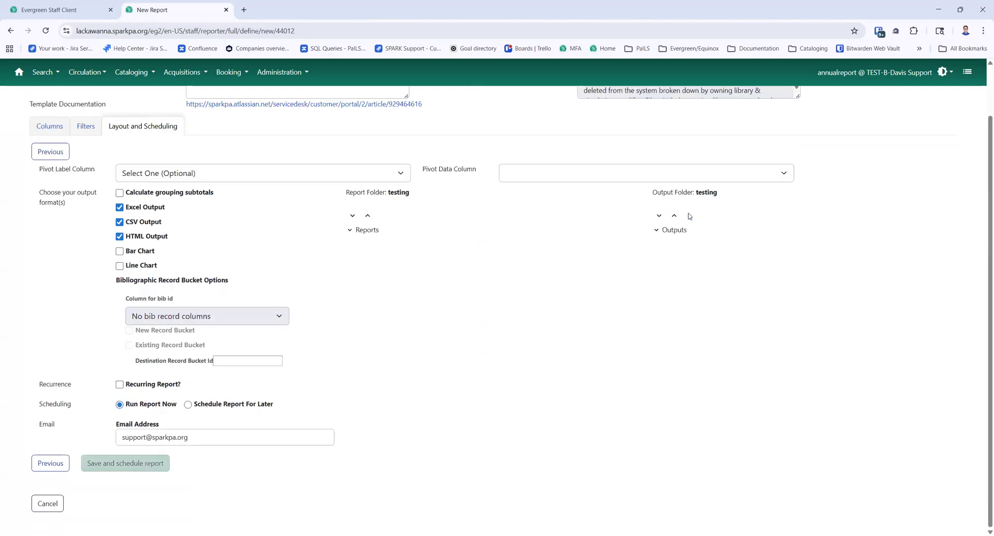
- Enlarge the template description and highlight its instructions on choosing the Pivot Label Column
scroll(732, 218, "up", 1)
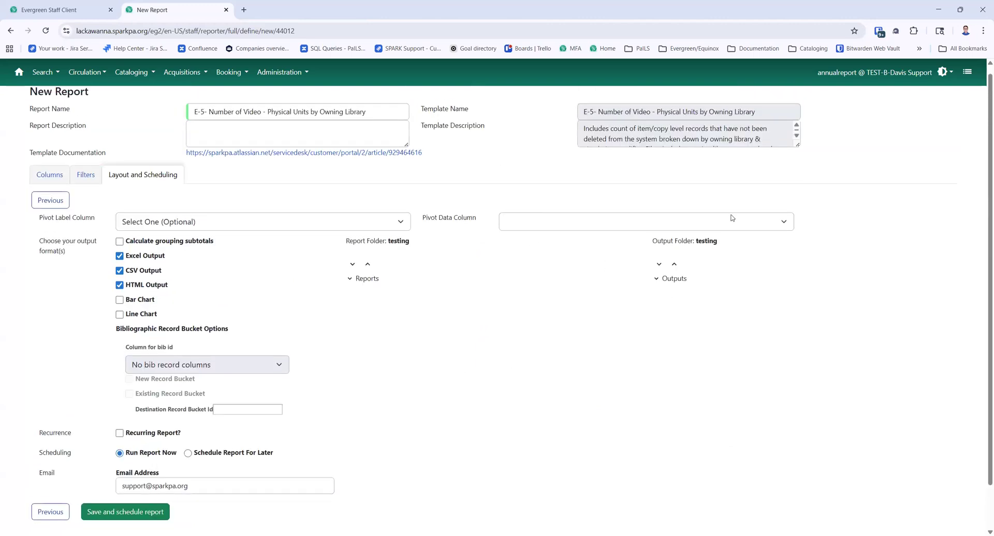
left_click_drag(798, 145, 798, 234)
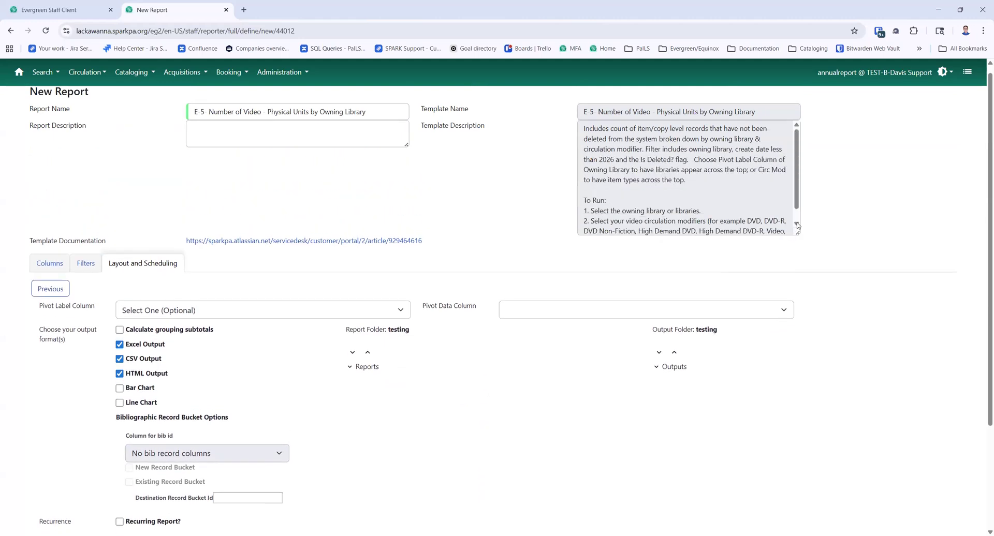
left_click(797, 225)
scroll(798, 223, "up", 1)
left_click_drag(699, 159, 721, 181)
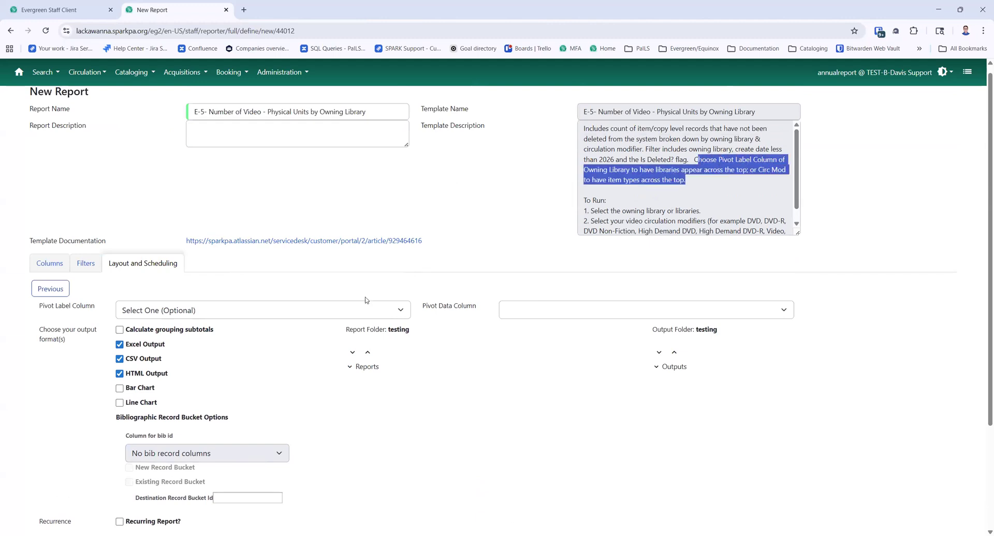
- Set the Pivot Label Column to Owning Library and the Pivot Data Column to # of Items, and expand the template description fully
left_click(355, 311)
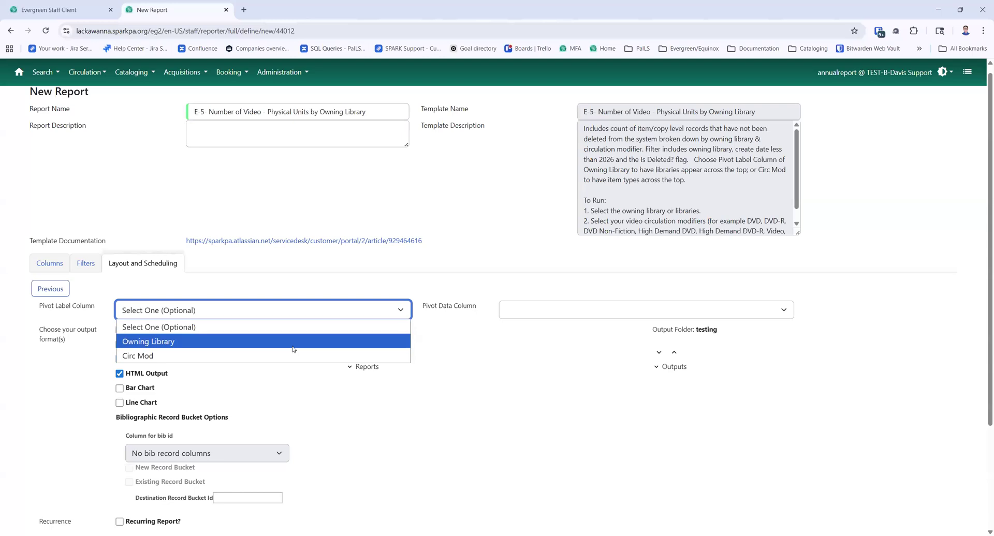
left_click(293, 346)
left_click(555, 317)
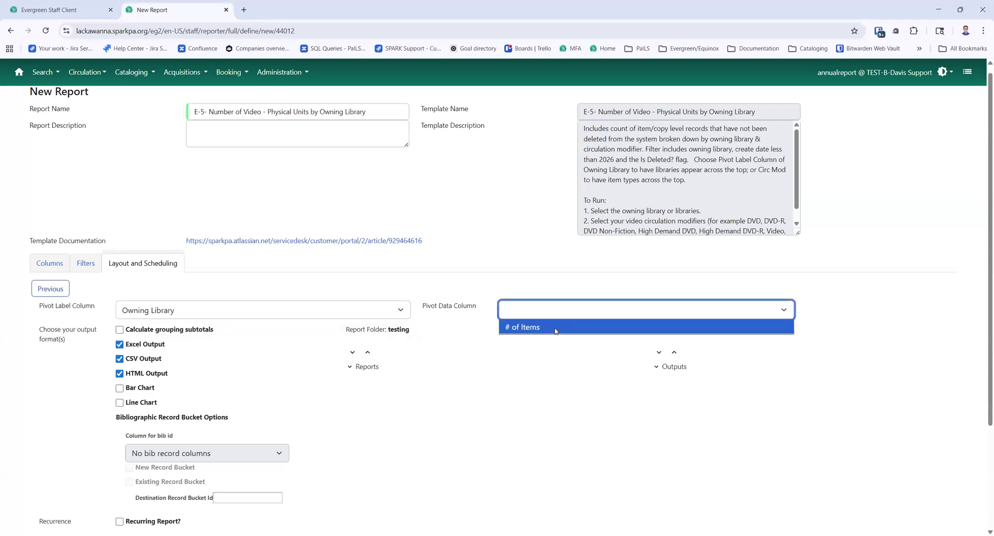
key("Return")
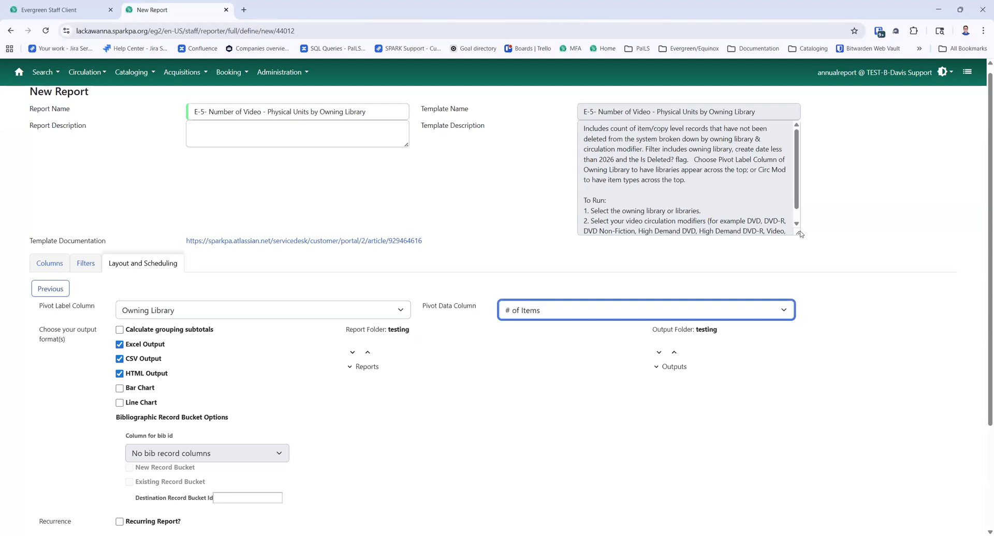
left_click_drag(797, 233, 797, 253)
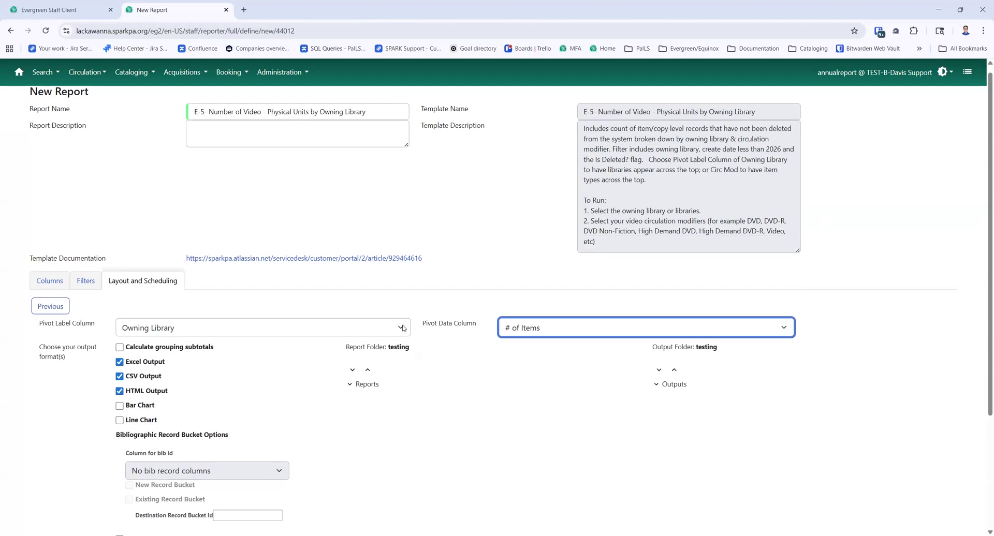
scroll(407, 340, "down", 3)
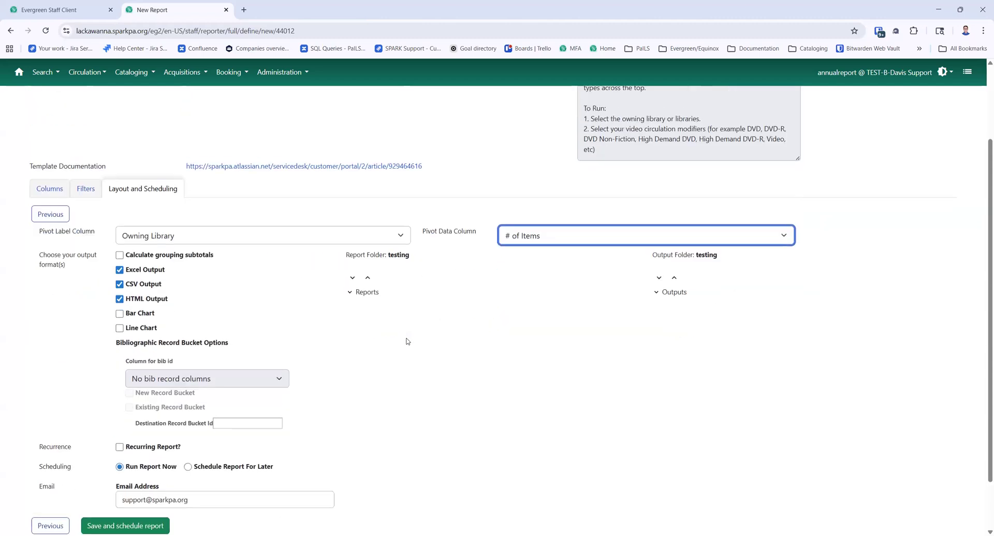
- Clear the report's notification email address and try to save and schedule the report
triple_click(140, 441)
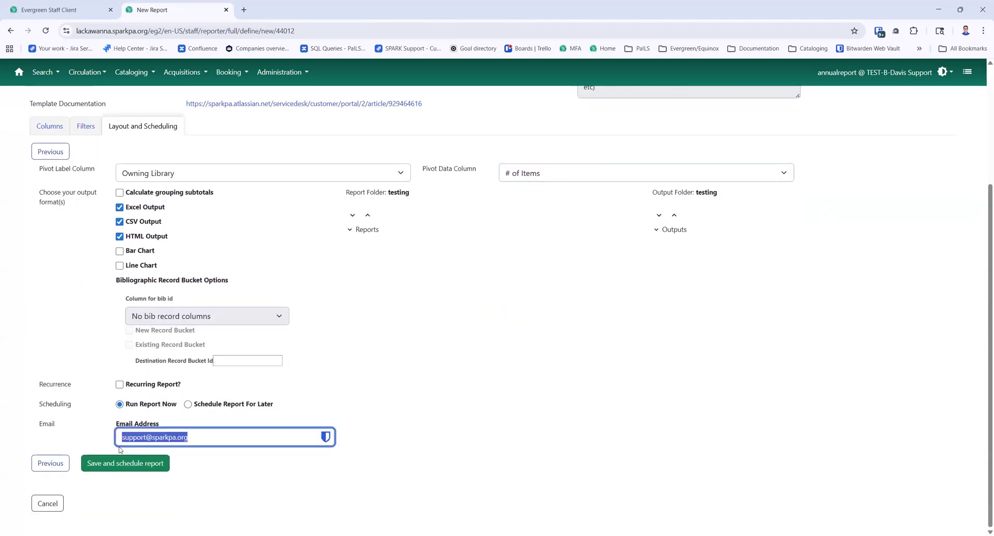
key("BackSpace")
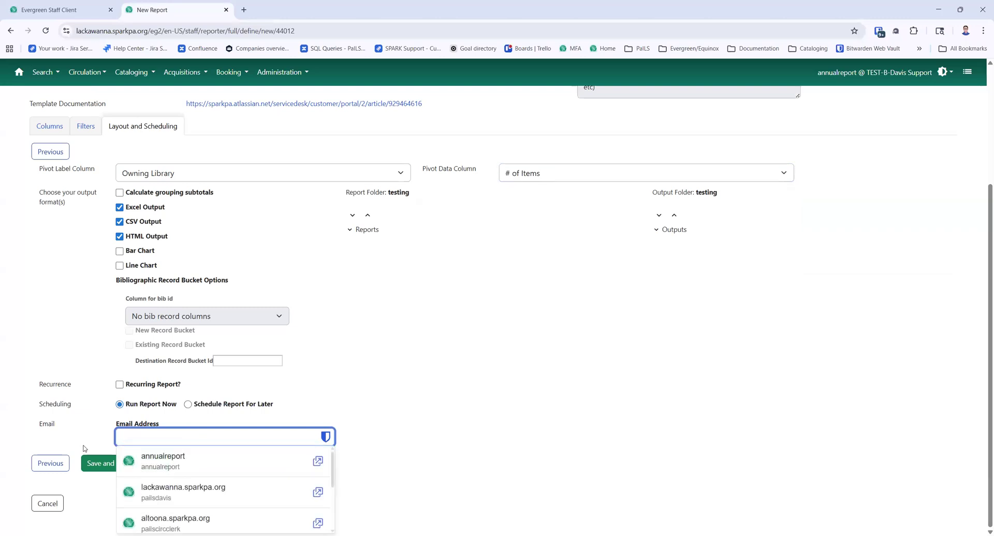
left_click(101, 452)
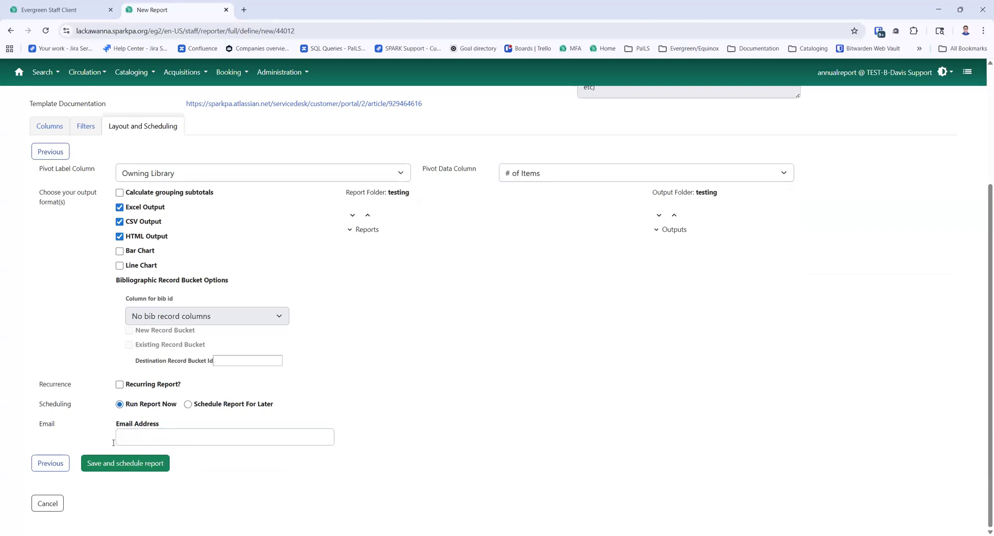
left_click(139, 441)
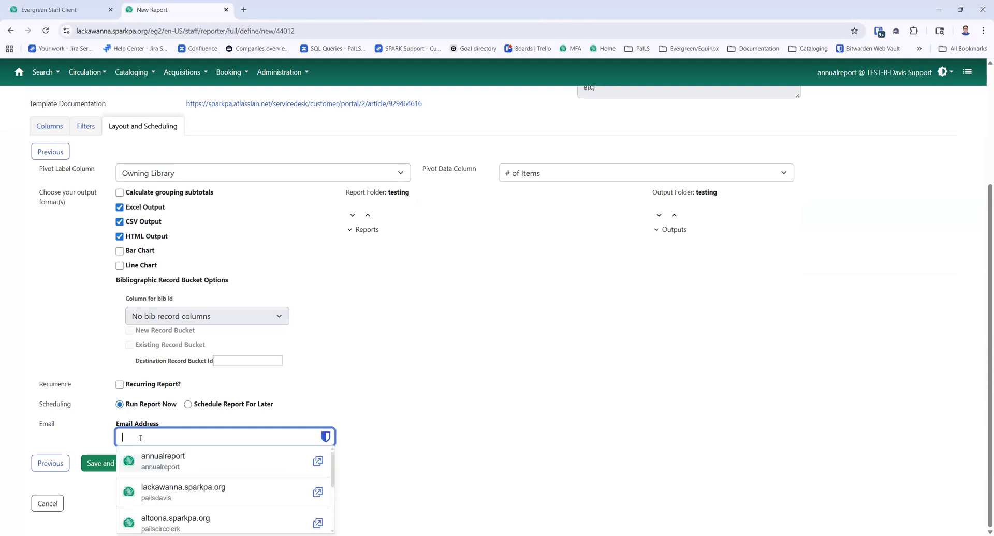
left_click(435, 396)
left_click(141, 468)
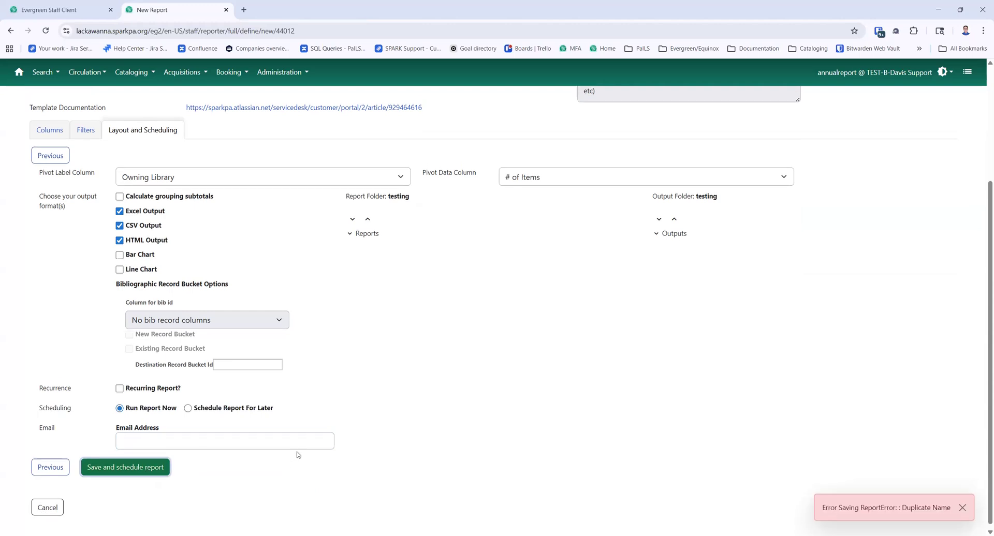
- Append "abc" to the report name and save and schedule the report
scroll(297, 452, "up", 3)
left_click(384, 119)
type("abc")
scroll(432, 330, "down", 4)
left_click(159, 464)
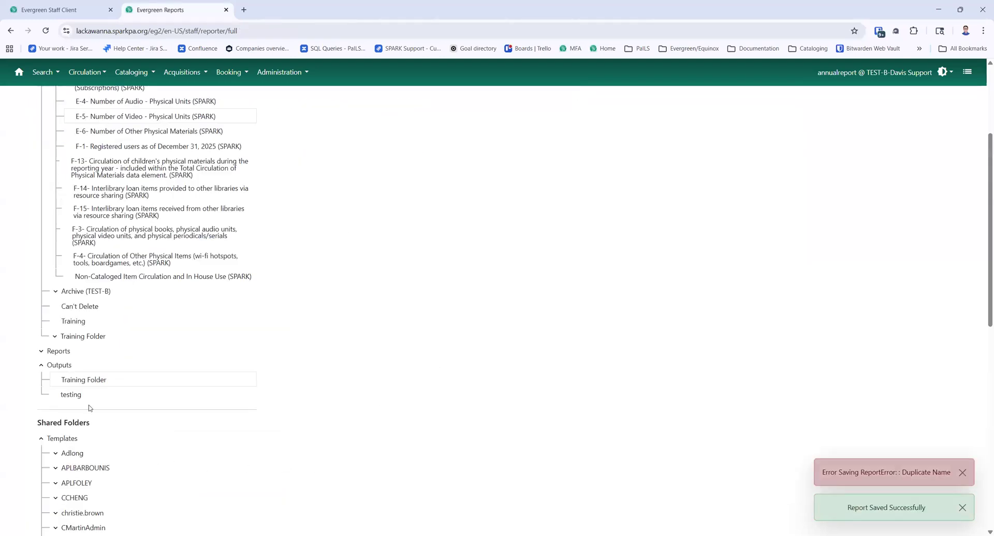
- View the HTML output of the completed E-5 Number of Video by Circulating Library report in the Training Folder outputs, and deselect its row
left_click(84, 381)
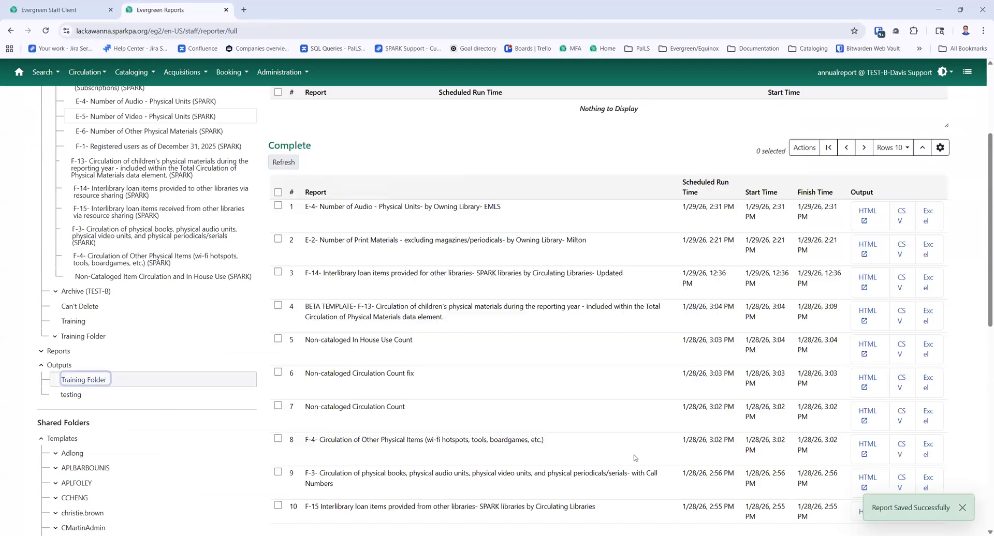
scroll(637, 458, "down", 3)
scroll(637, 457, "up", 3)
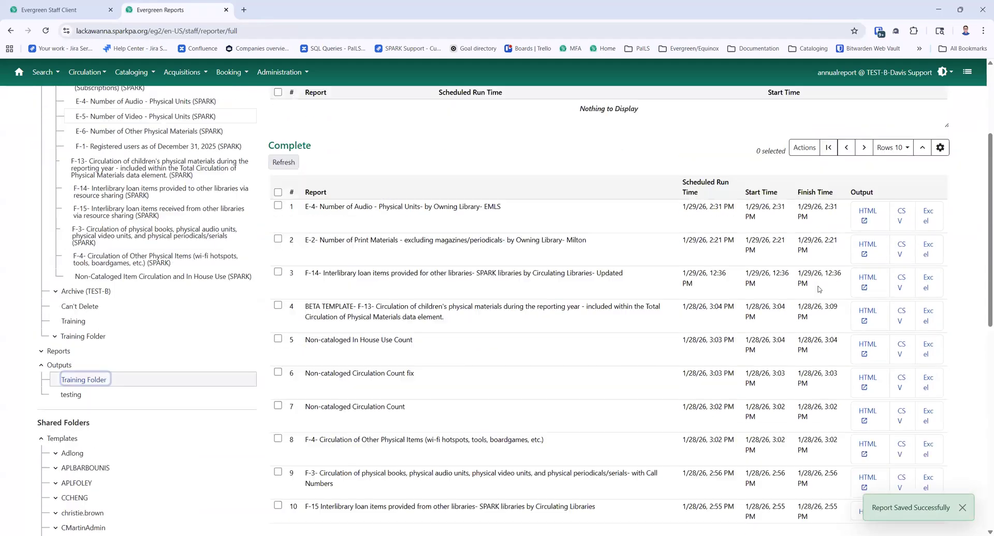
left_click(864, 148)
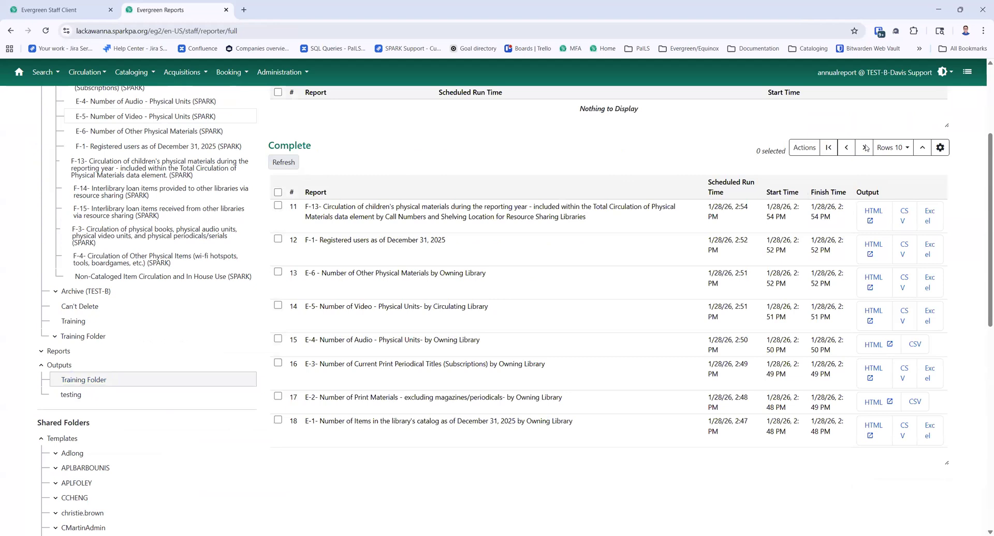
left_click_drag(305, 307, 575, 329)
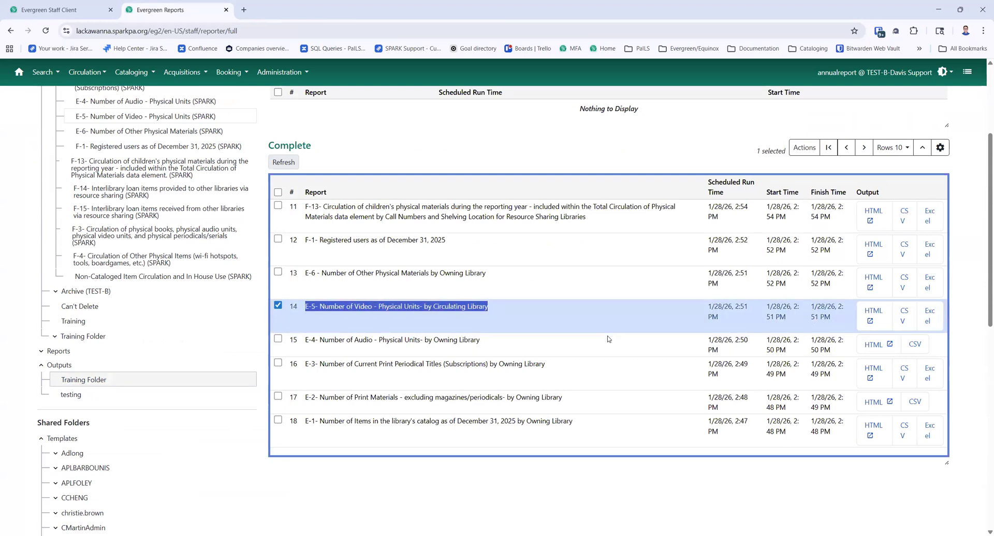
left_click(879, 314)
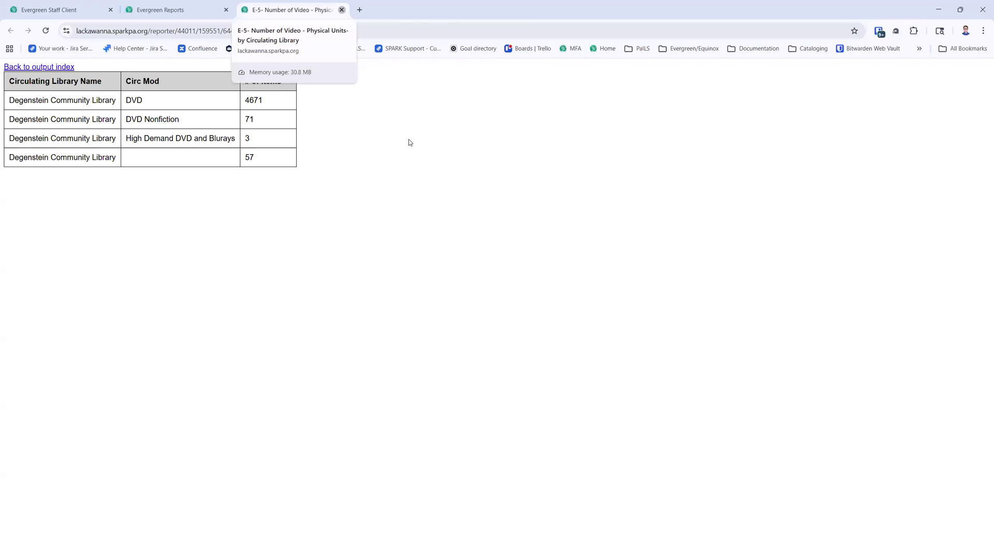
left_click(342, 10)
left_click(278, 306)
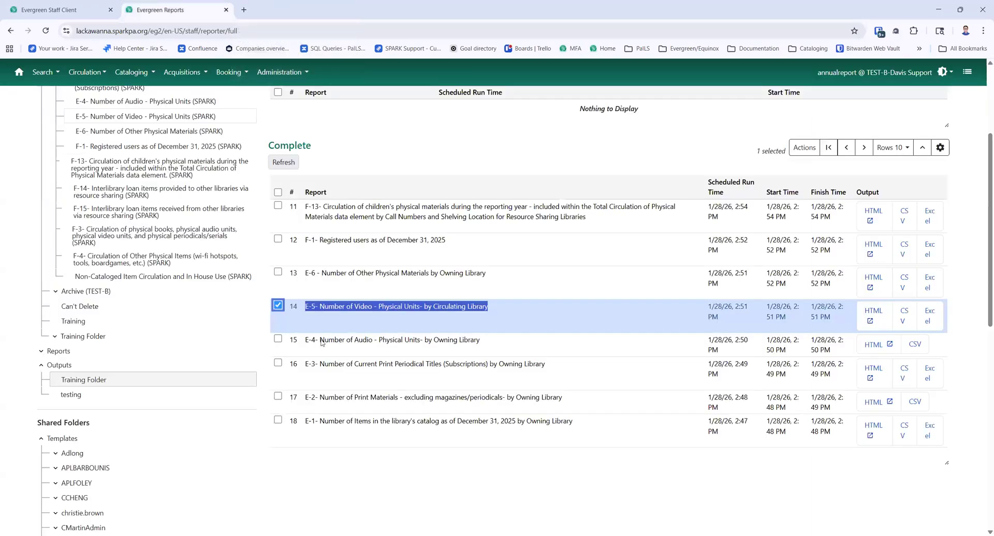
- Open the 2025 folder for E-6 Number of Other Physical Materials and start cloning its Owning Library template
scroll(418, 399, "up", 3)
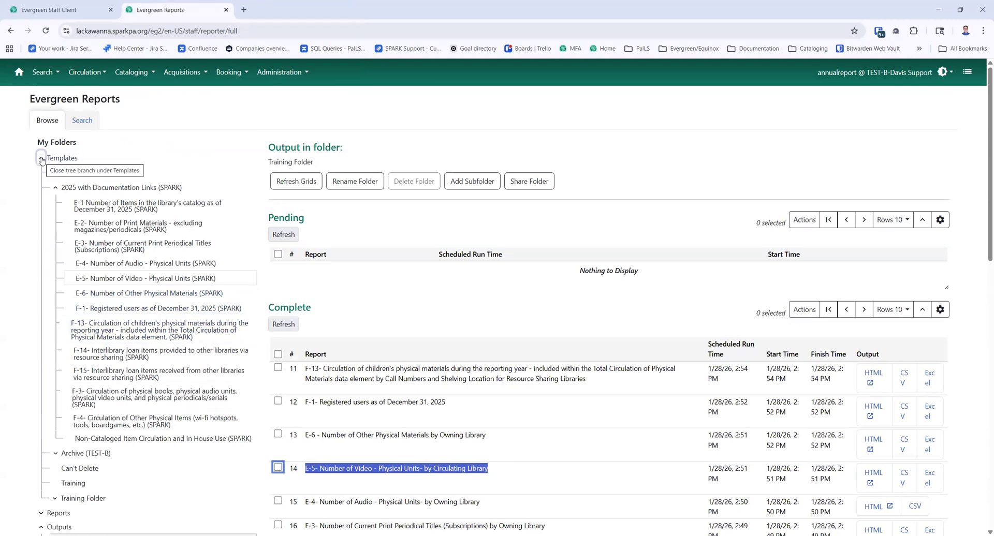
scroll(123, 307, "down", 4)
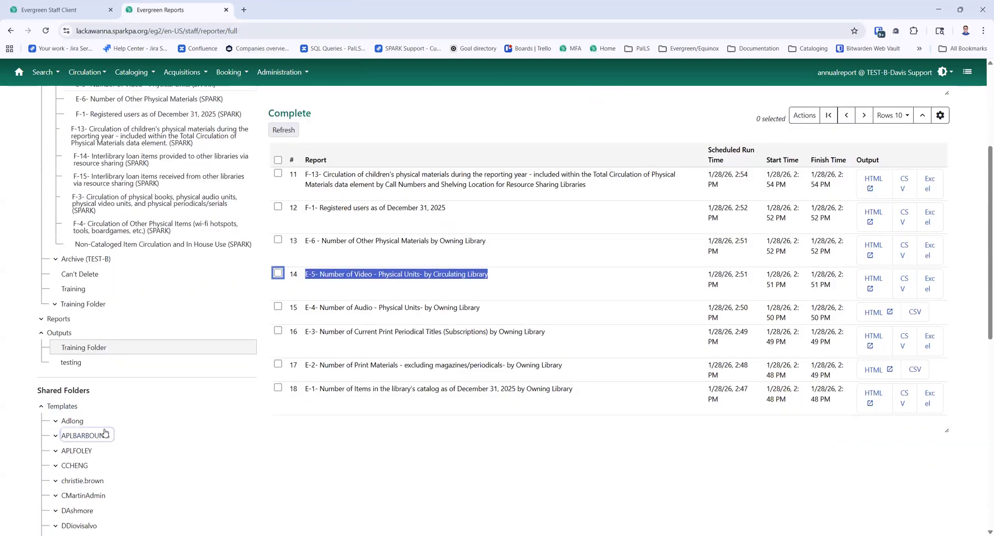
scroll(276, 434, "up", 3)
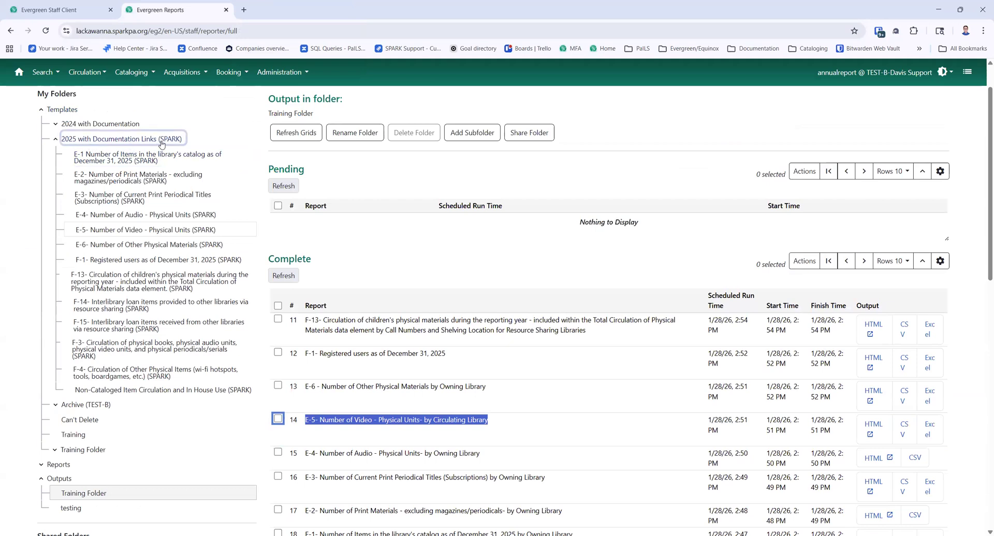
left_click(88, 249)
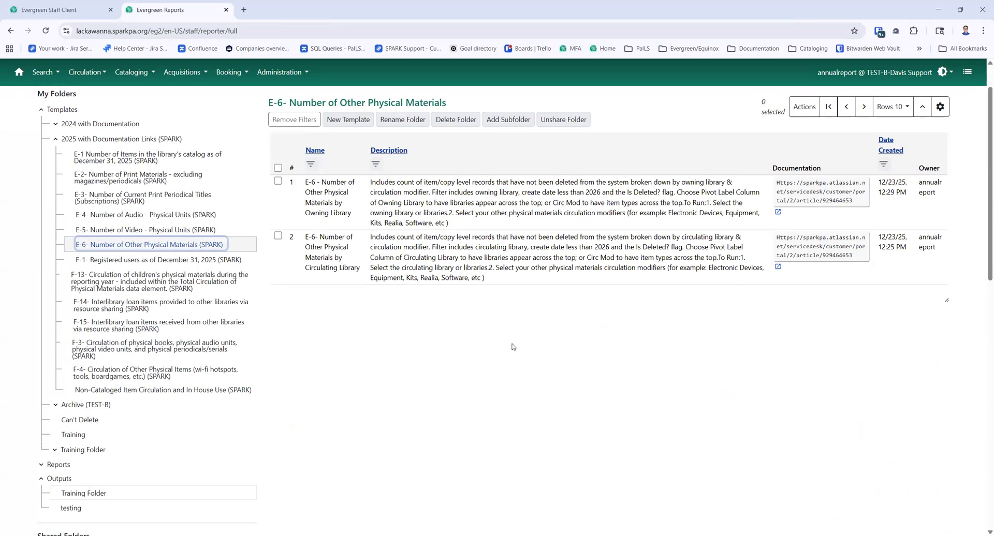
scroll(513, 347, "up", 1)
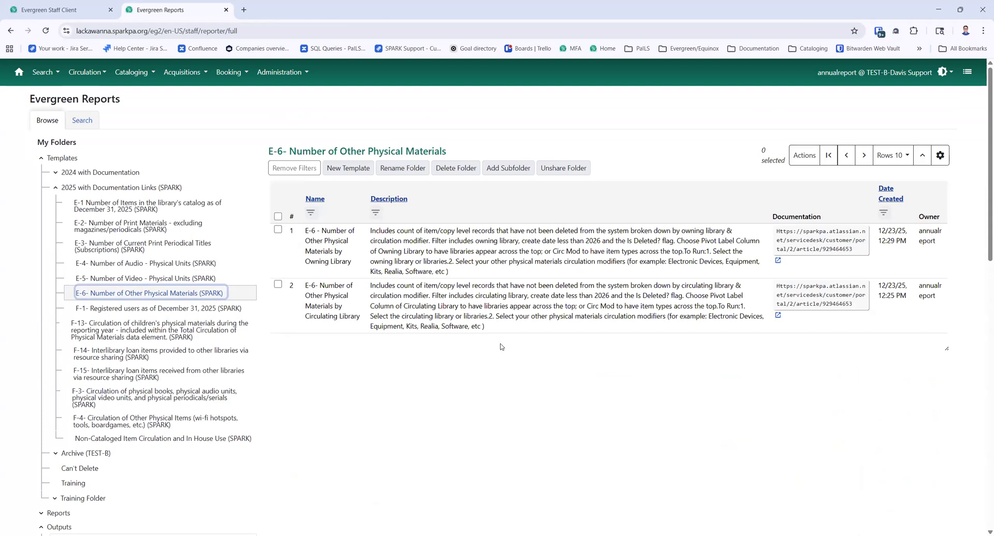
left_click(278, 229)
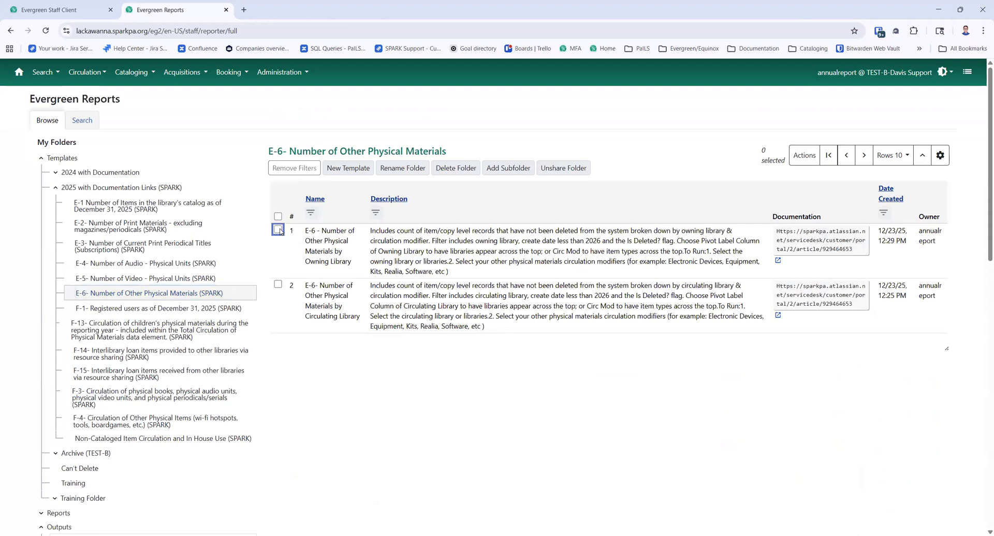
left_click(806, 163)
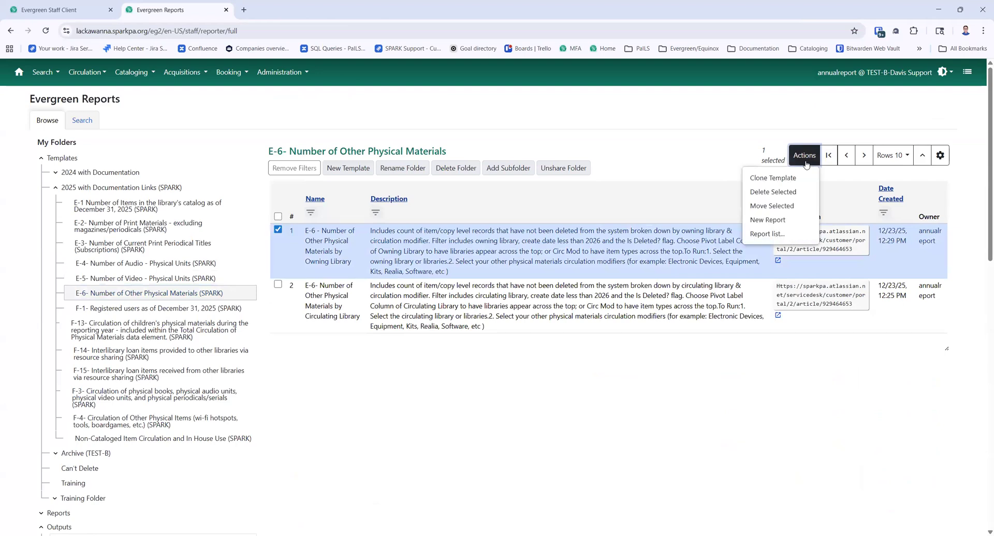
left_click(804, 179)
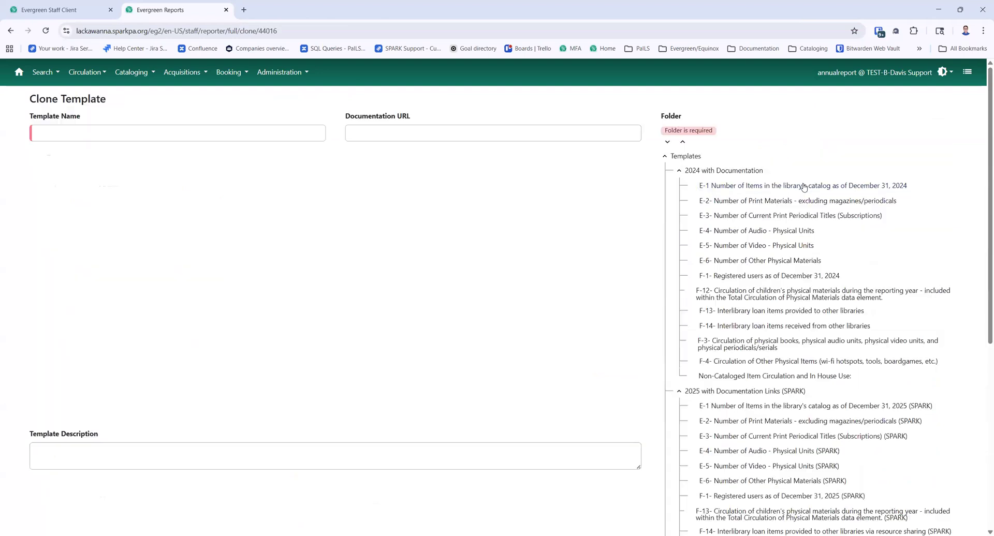
- Choose the Training folder as the destination for the cloned E-6 template and save it
scroll(763, 407, "down", 8)
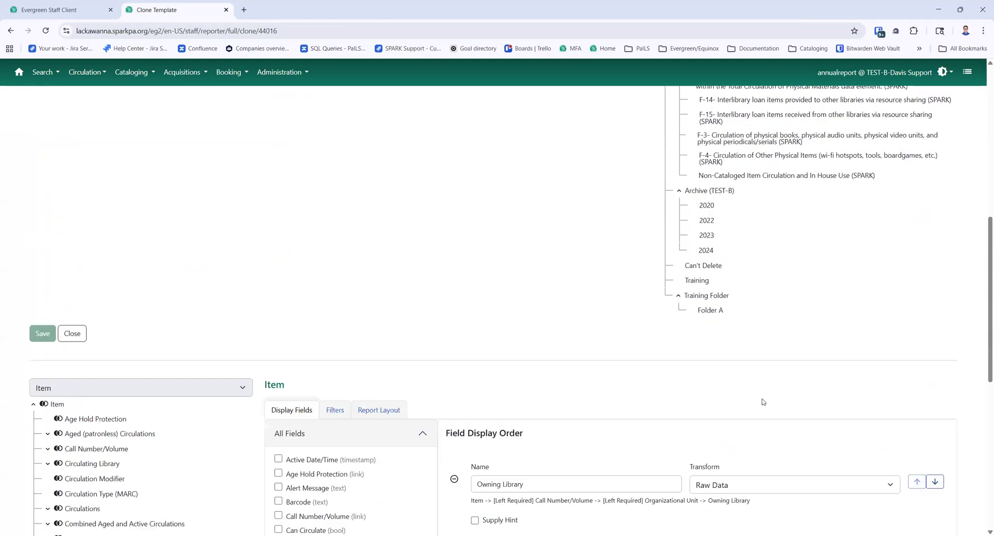
left_click(710, 260)
left_click(708, 277)
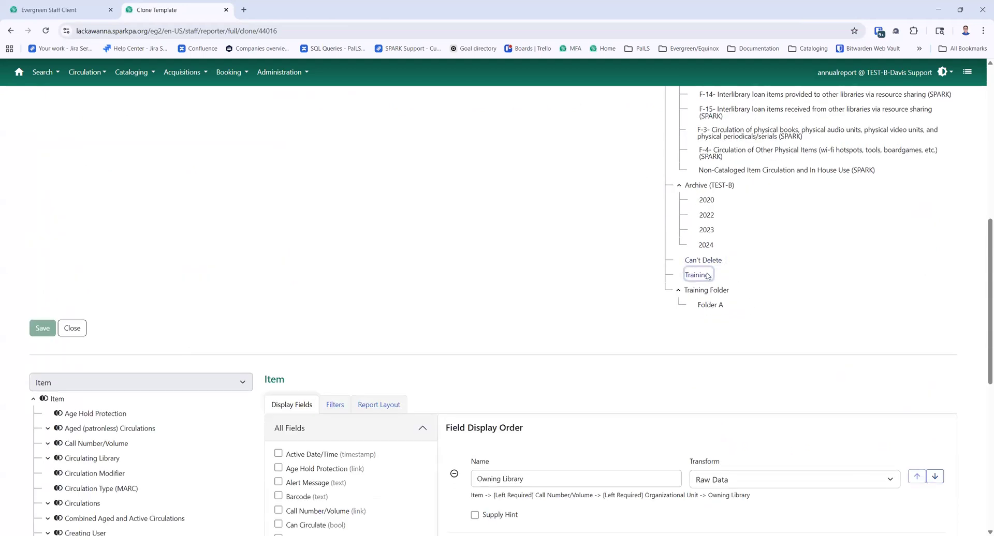
scroll(815, 371, "down", 8)
scroll(810, 373, "up", 5)
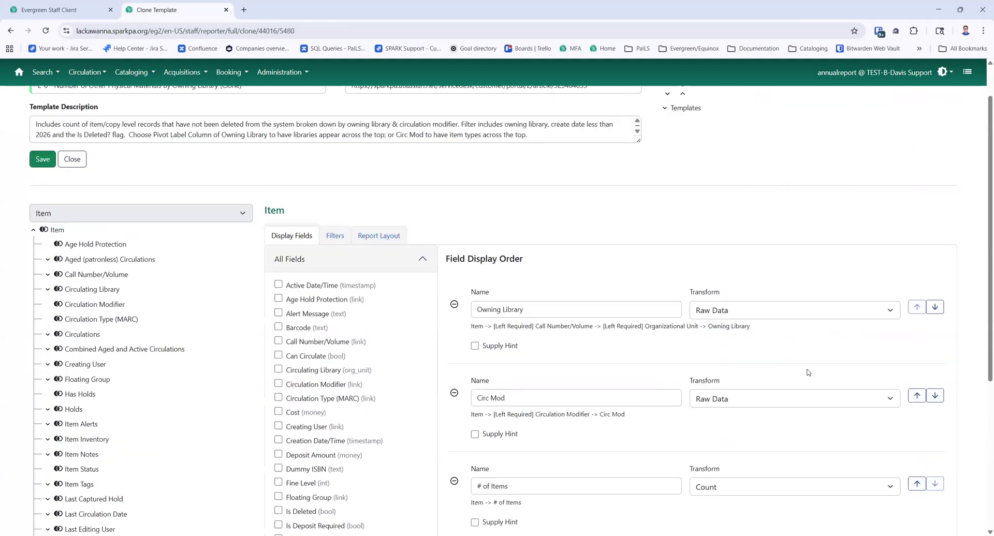
scroll(715, 384, "up", 1)
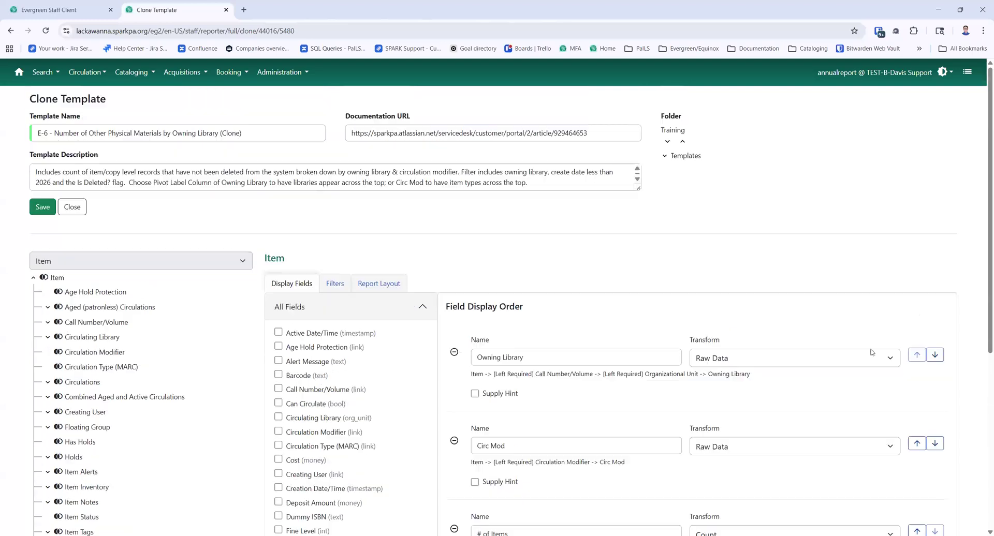
left_click(46, 205)
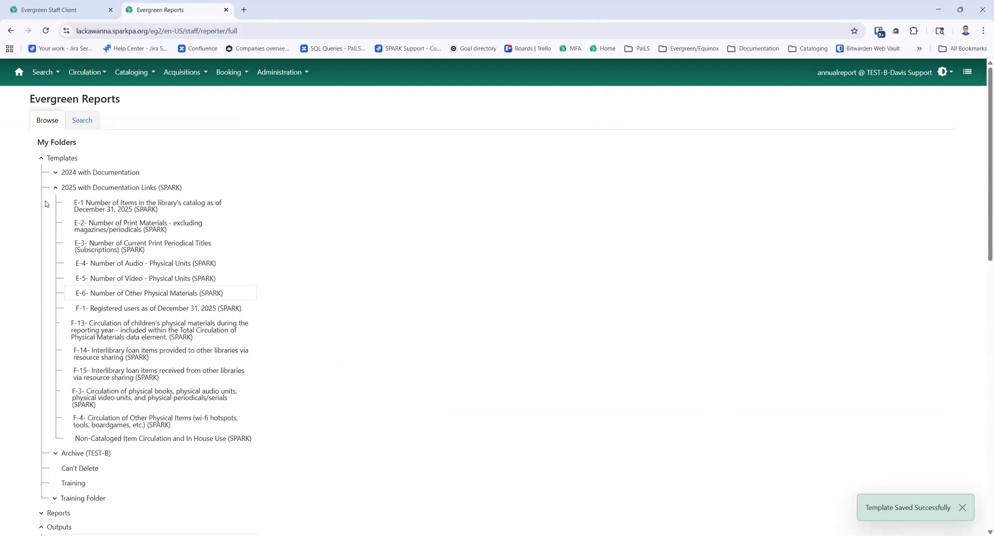
- Start a new report from the E-6 Number of Other Physical Materials by Owning Library template
left_click(49, 158)
left_click(33, 153)
left_click(122, 298)
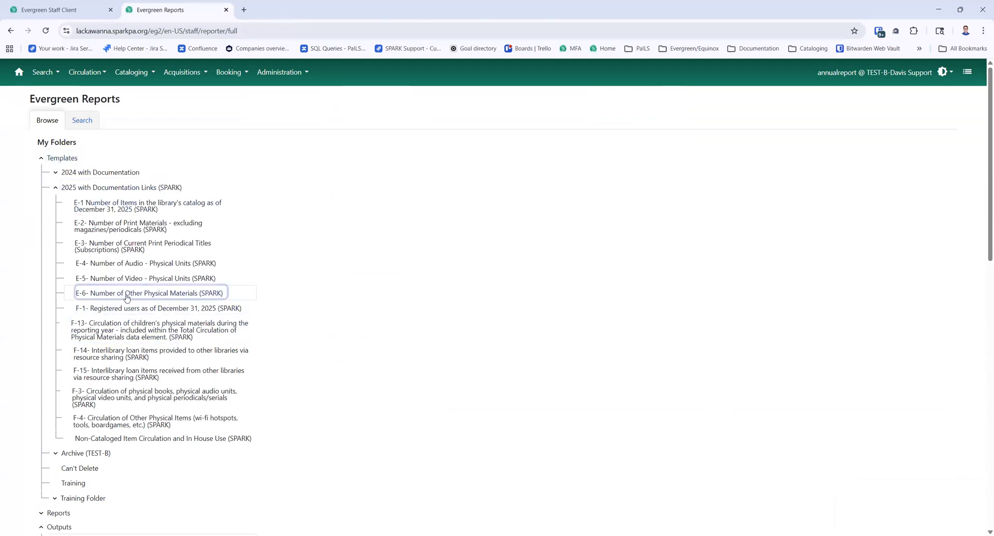
left_click(278, 229)
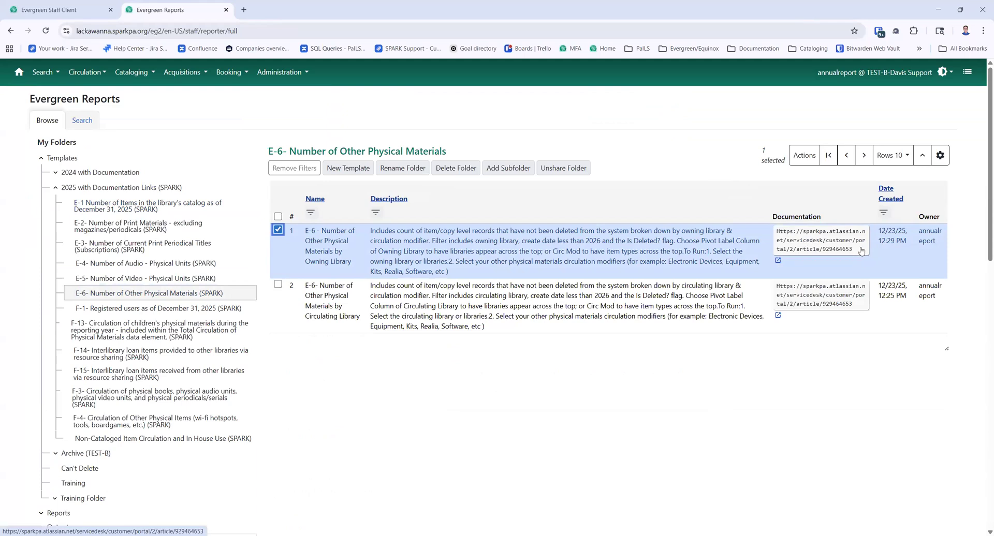
left_click(803, 165)
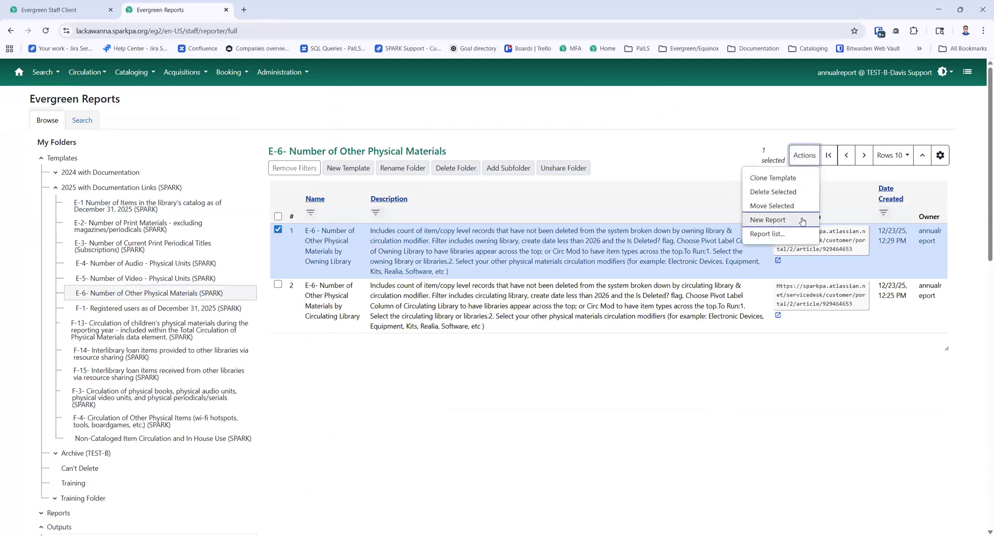
left_click(803, 221)
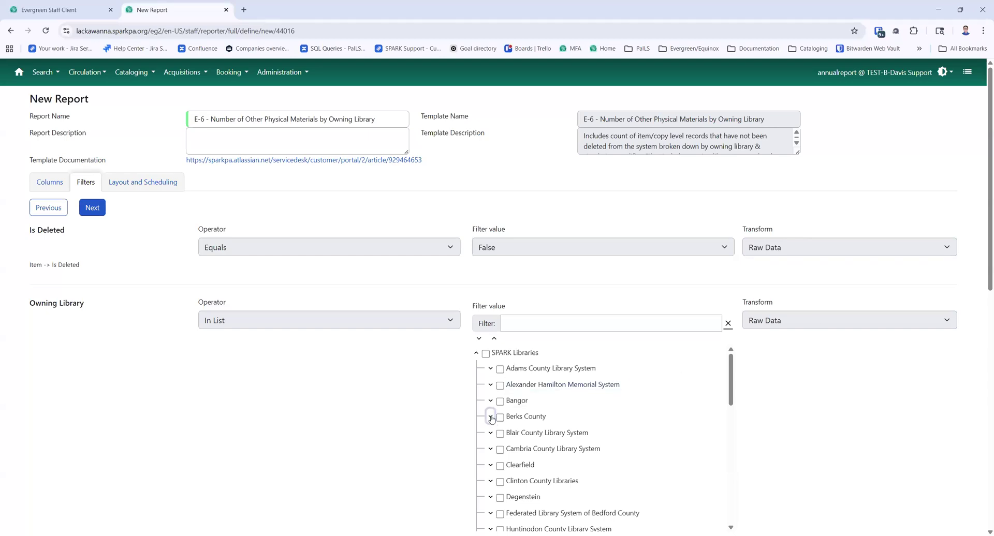
- Select Berks County with all its branches as the Owning Library filter value
left_click_drag(732, 370, 850, 349)
scroll(827, 329, "down", 2)
scroll(827, 329, "down", 2)
left_click(734, 157)
left_click(734, 157)
left_click(733, 157)
left_click(734, 157)
left_click(734, 157)
left_click(734, 157)
left_click(734, 157)
left_click(734, 157)
left_click(734, 157)
left_click(734, 157)
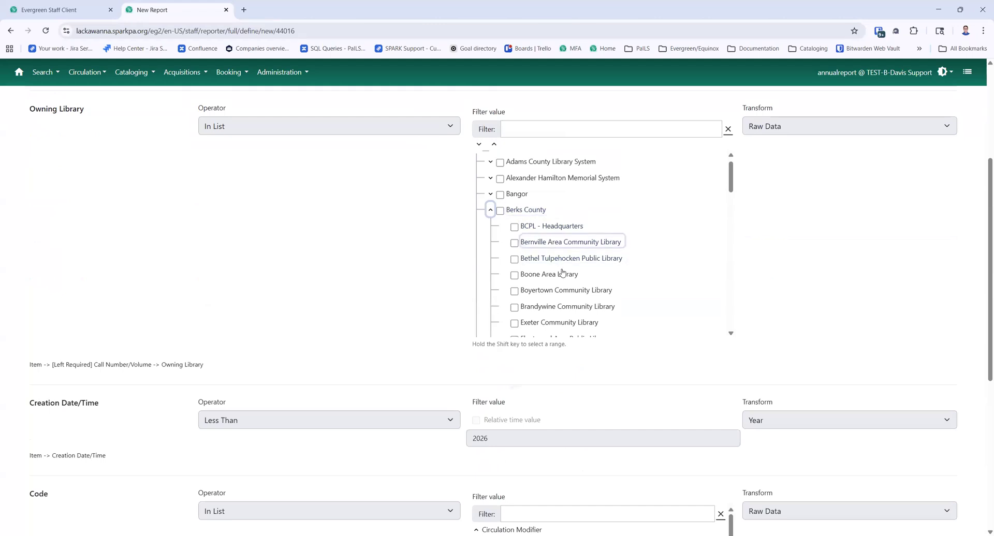
left_click(501, 210)
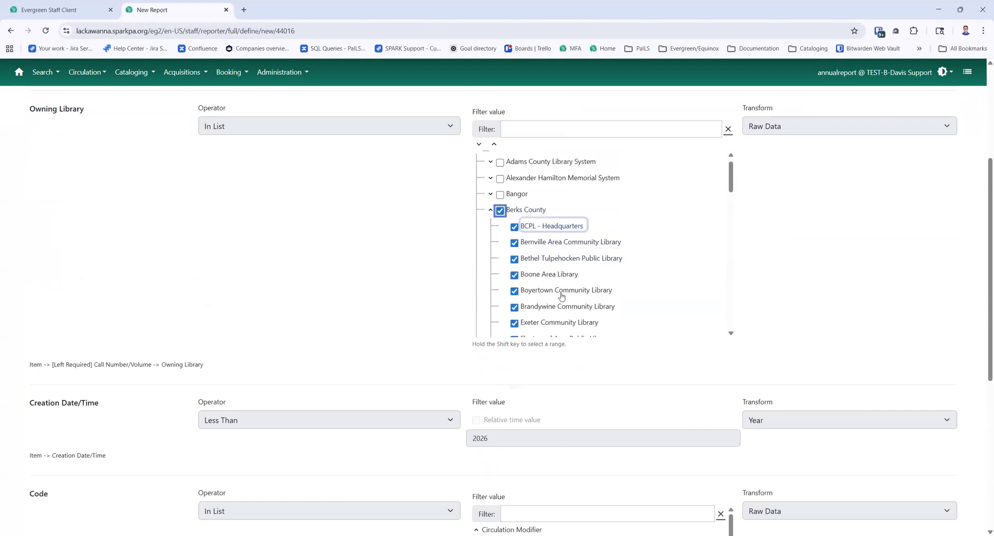
- Expand the Blair County Library System and review the Berks County branches selected in the Owning Library filter
left_click_drag(734, 185, 746, 249)
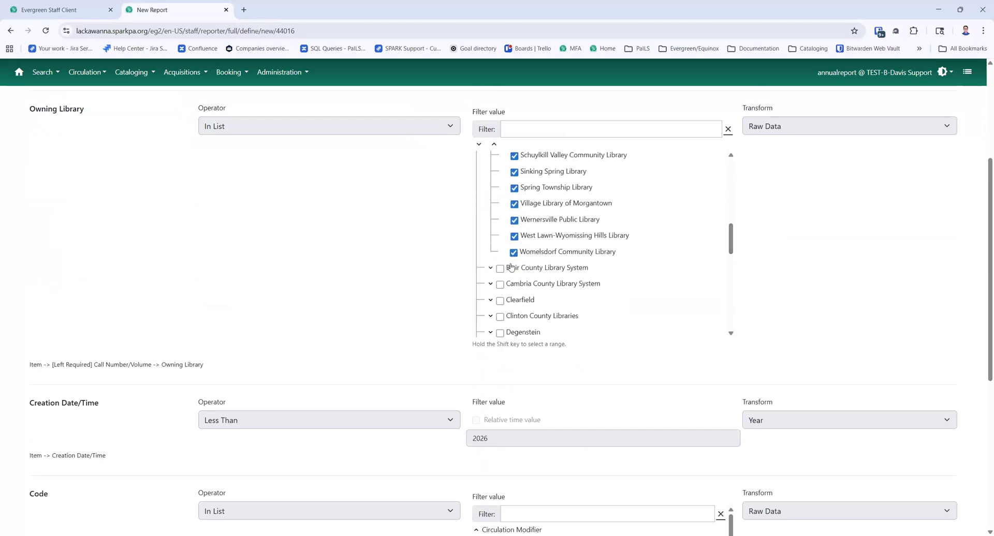
left_click(491, 268)
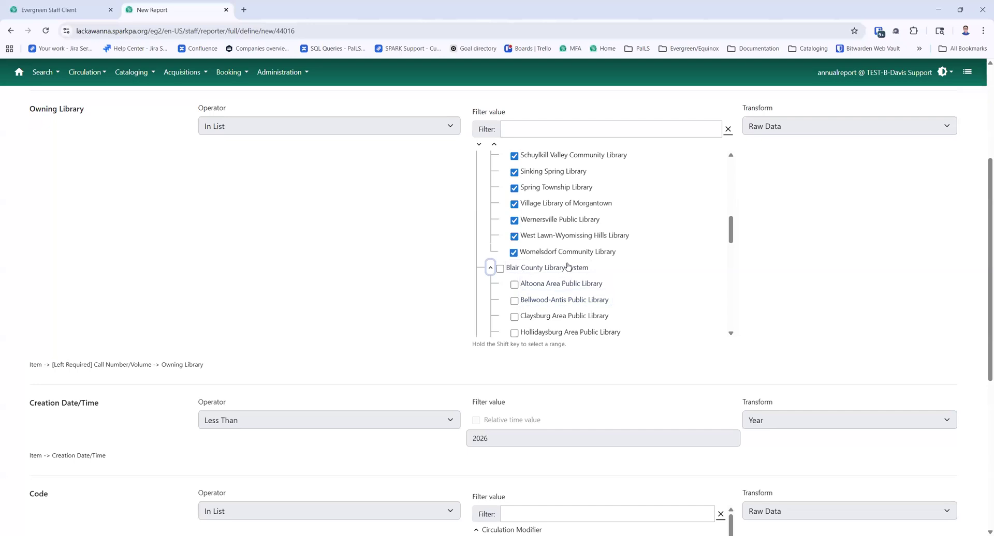
scroll(733, 201, "up", 1)
scroll(733, 201, "up", 7)
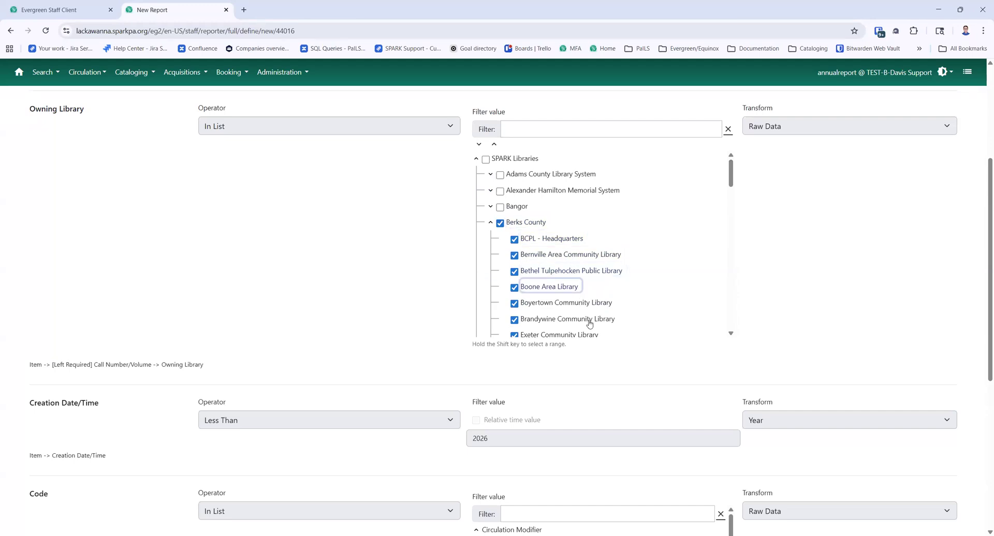
left_click_drag(731, 179, 731, 188)
scroll(731, 306, "down", 5)
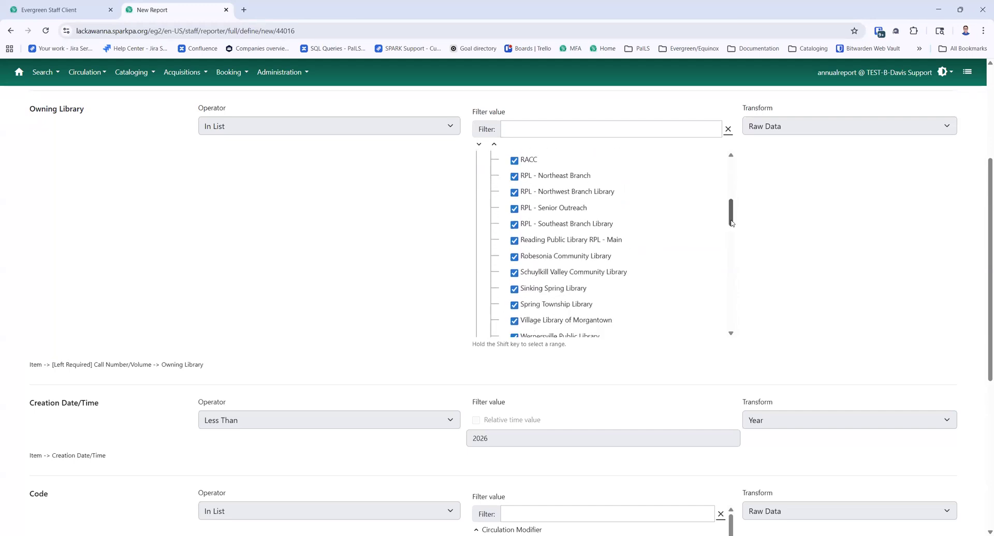
- Exclude RACC from the Berks County branches selected in the Owning Library filter
scroll(732, 305, "down", 4)
scroll(732, 303, "up", 4)
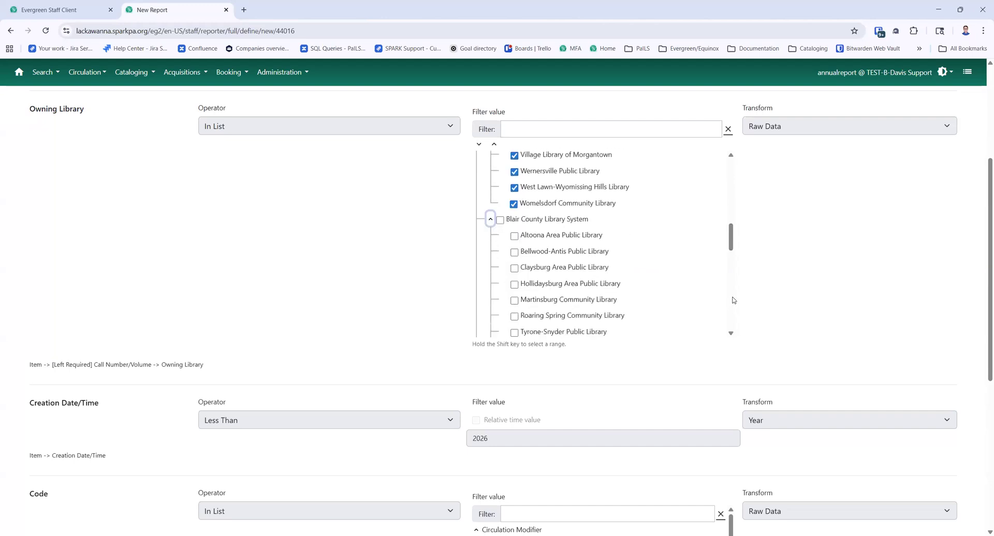
scroll(733, 301, "up", 1)
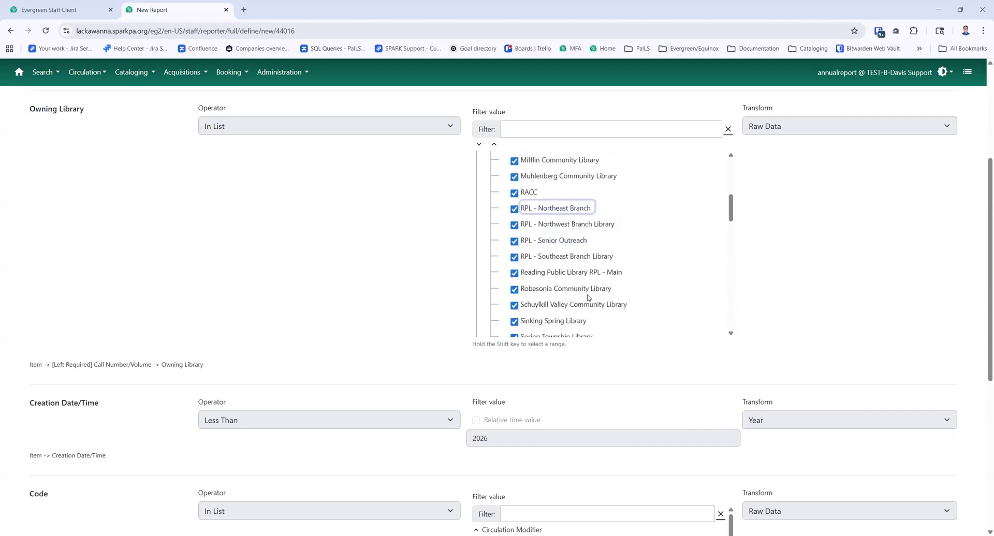
left_click(515, 194)
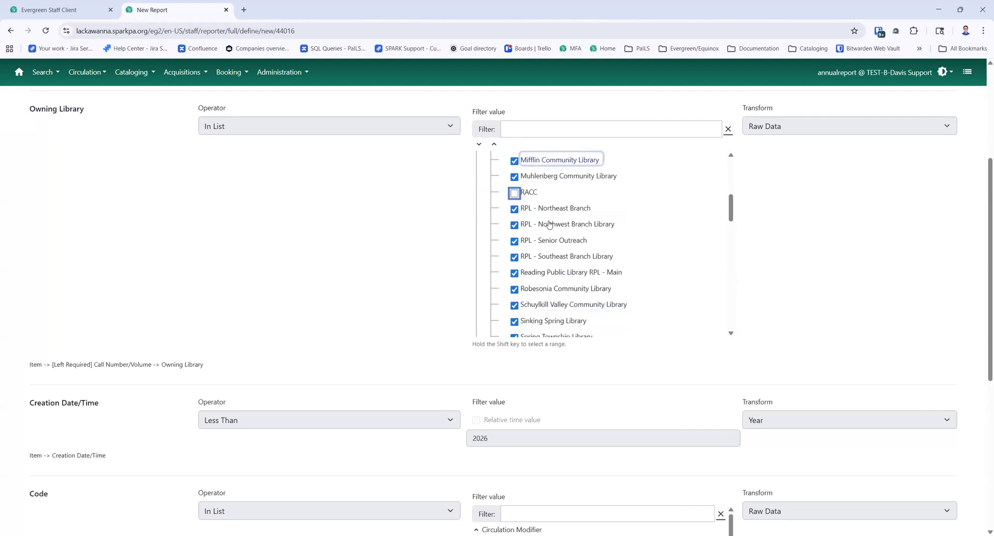
left_click_drag(734, 221, 765, 233)
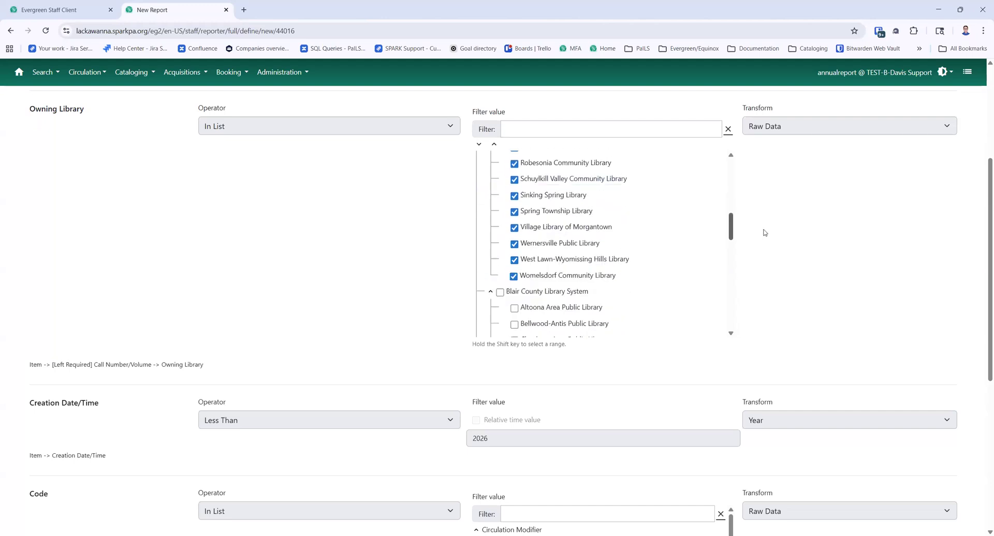
- Examine the Code filter's circulation modifiers and enlarge the template description to read its run instructions
scroll(794, 233, "down", 6)
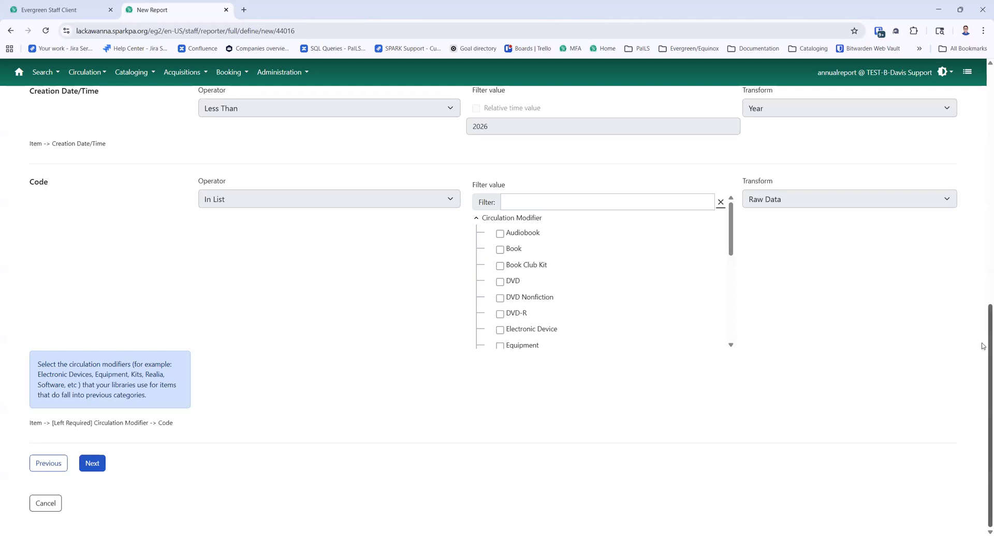
scroll(983, 298, "up", 1)
scroll(983, 298, "up", 10)
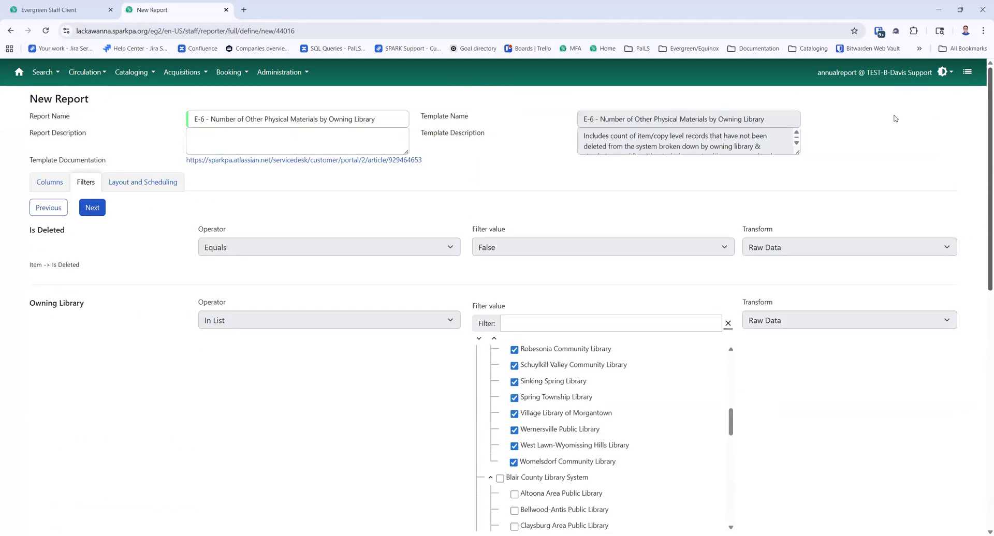
left_click_drag(798, 152, 806, 261)
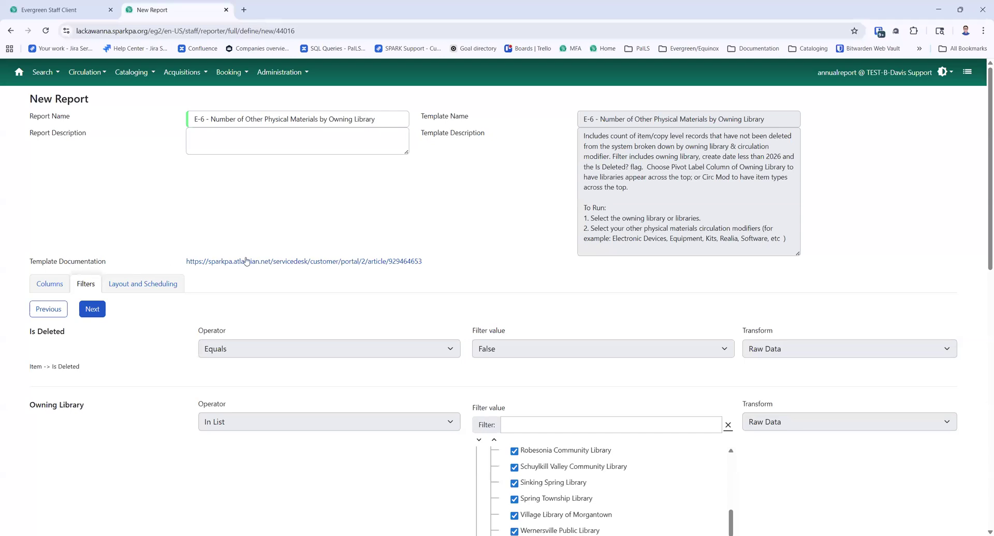
- Consult the template documentation's note on which other physical materials to include, and return to the new report
left_click(270, 261)
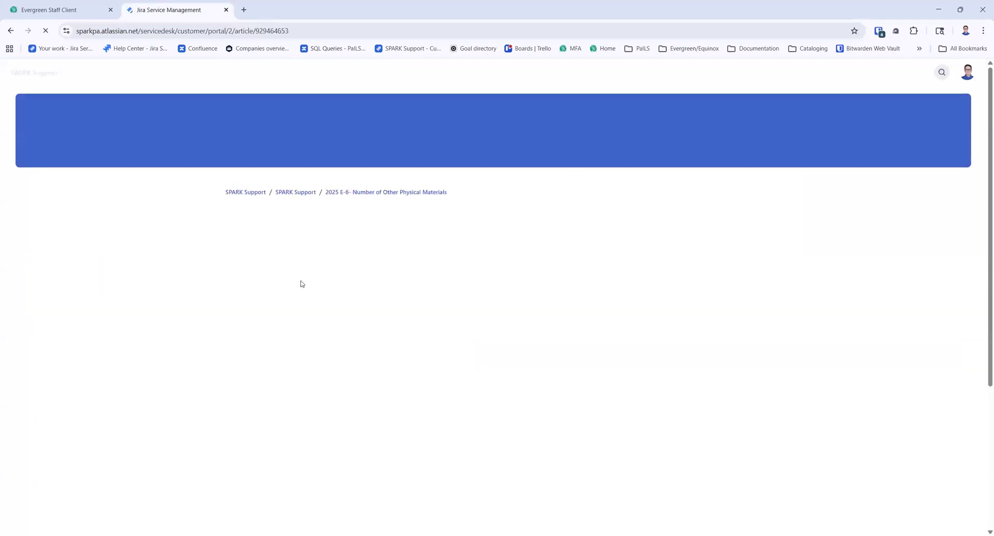
scroll(649, 307, "down", 2)
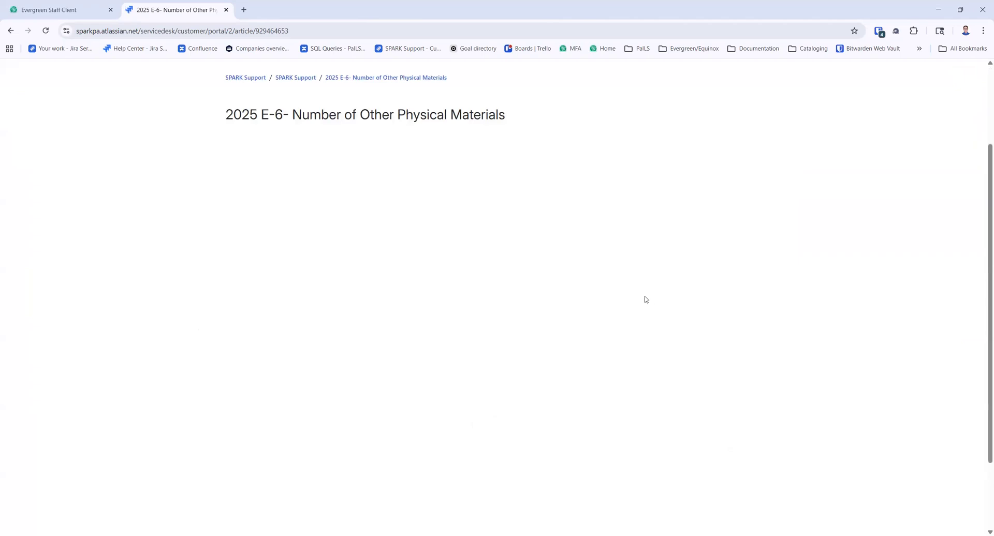
scroll(646, 300, "down", 2)
scroll(503, 258, "up", 4)
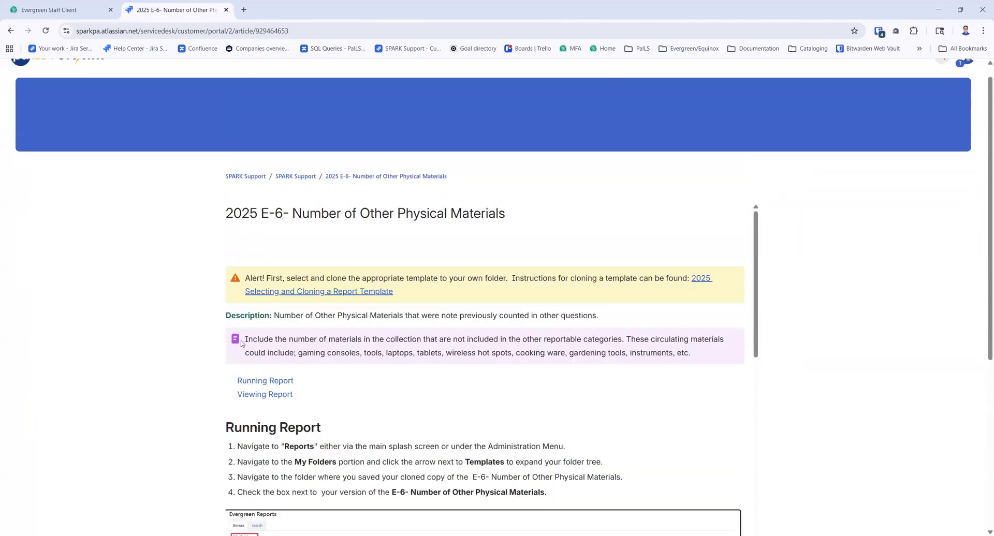
left_click_drag(245, 339, 718, 358)
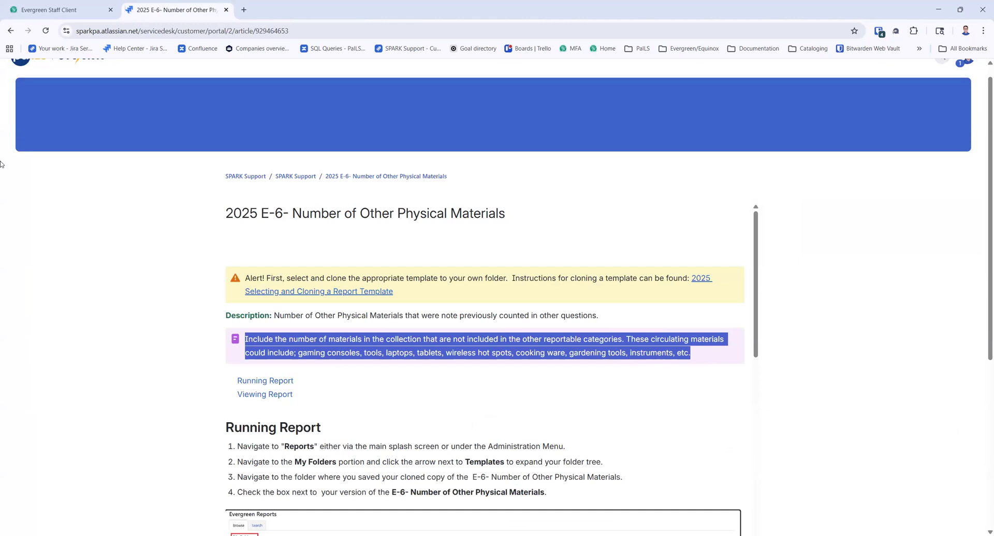
left_click(9, 31)
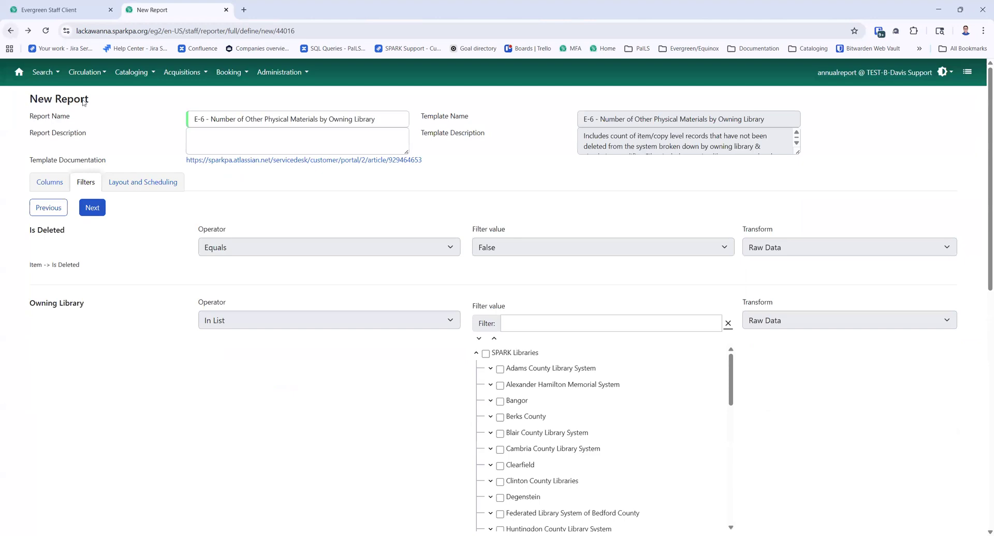
- Reselect Berks County in the Owning Library filter and expand it to review its included branches
scroll(675, 305, "down", 3)
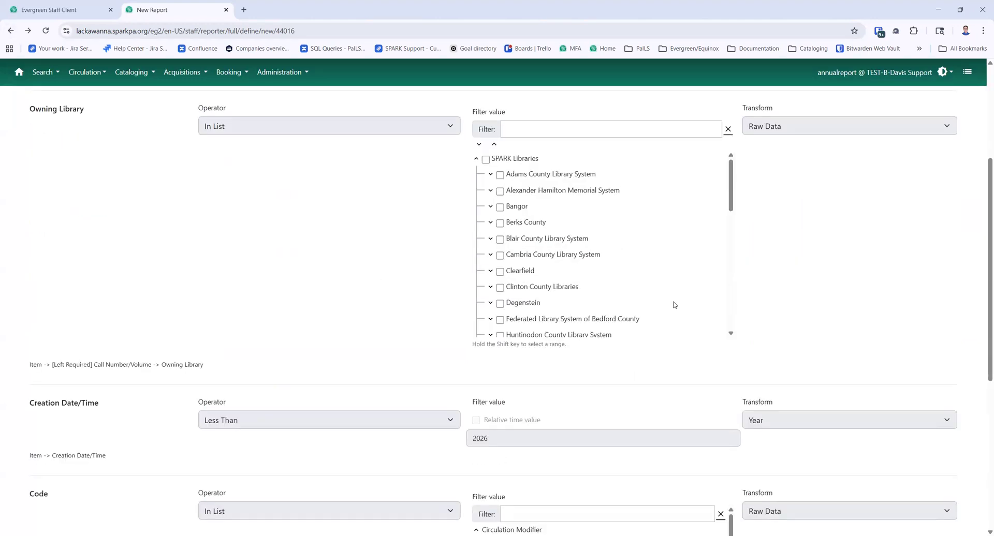
scroll(675, 305, "up", 2)
scroll(737, 293, "down", 1)
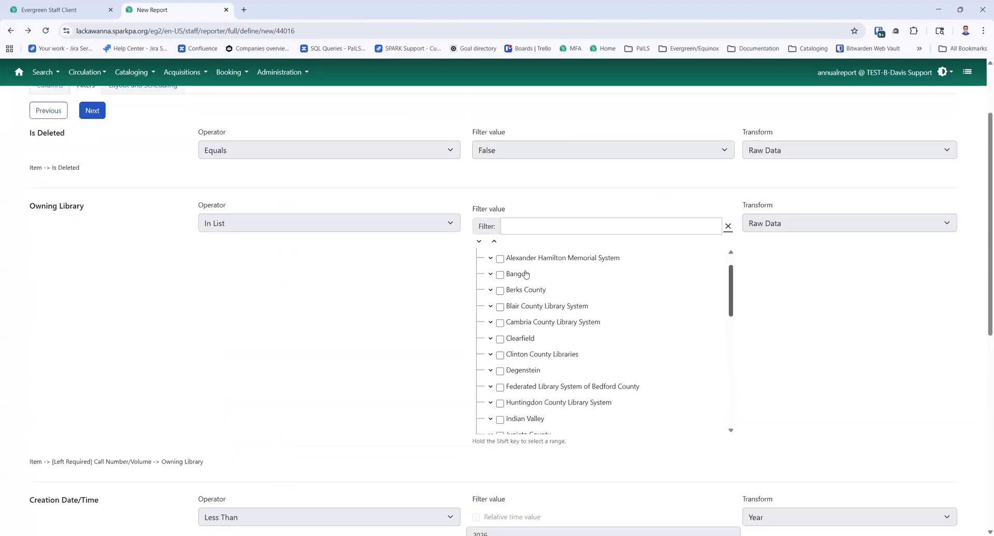
left_click(500, 291)
left_click(490, 290)
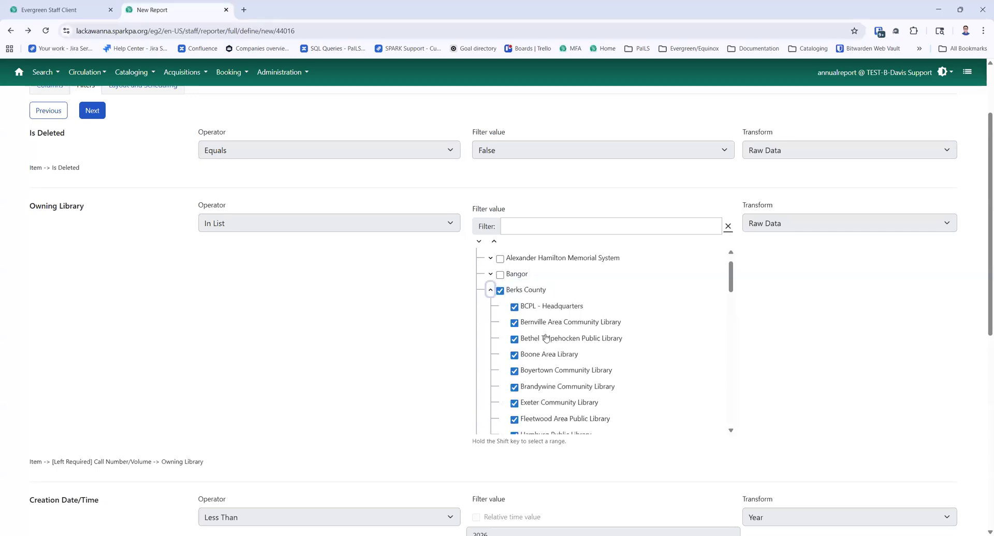
scroll(565, 418, "down", 5)
scroll(682, 371, "down", 5)
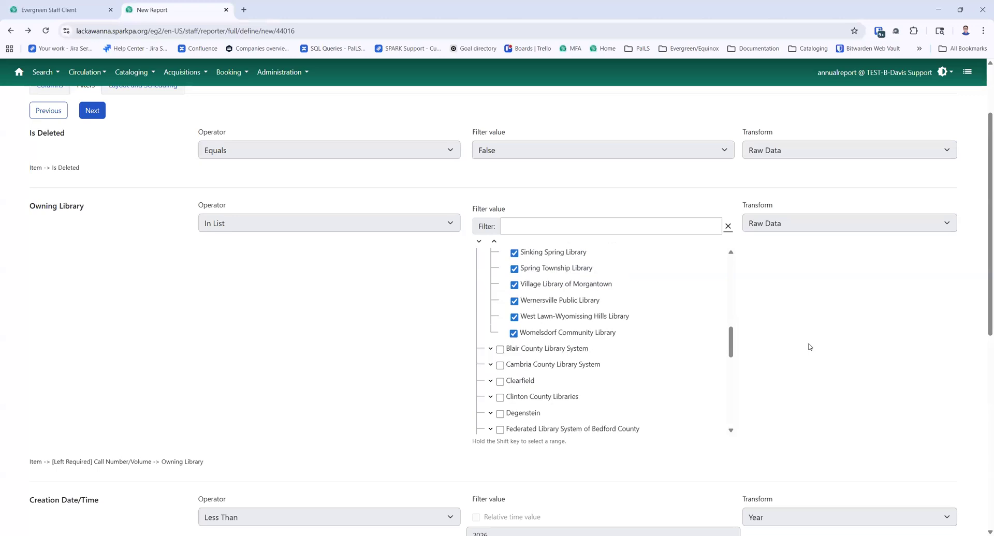
- Select Electronic Device, Equipment, Kit, Realia and Software as the circulation modifiers in the Code filter and review the selection
scroll(800, 348, "down", 3)
scroll(800, 347, "down", 5)
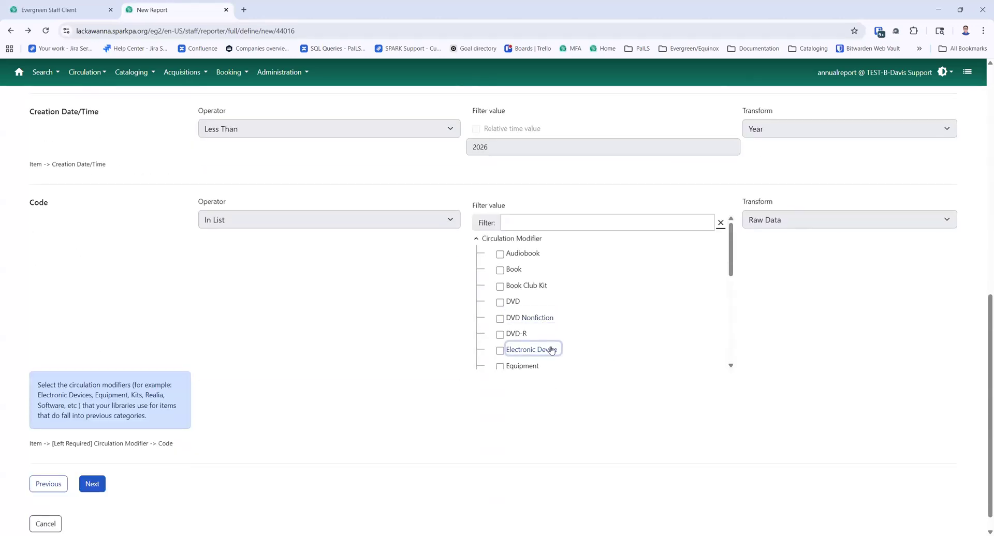
left_click(500, 350)
left_click(500, 366)
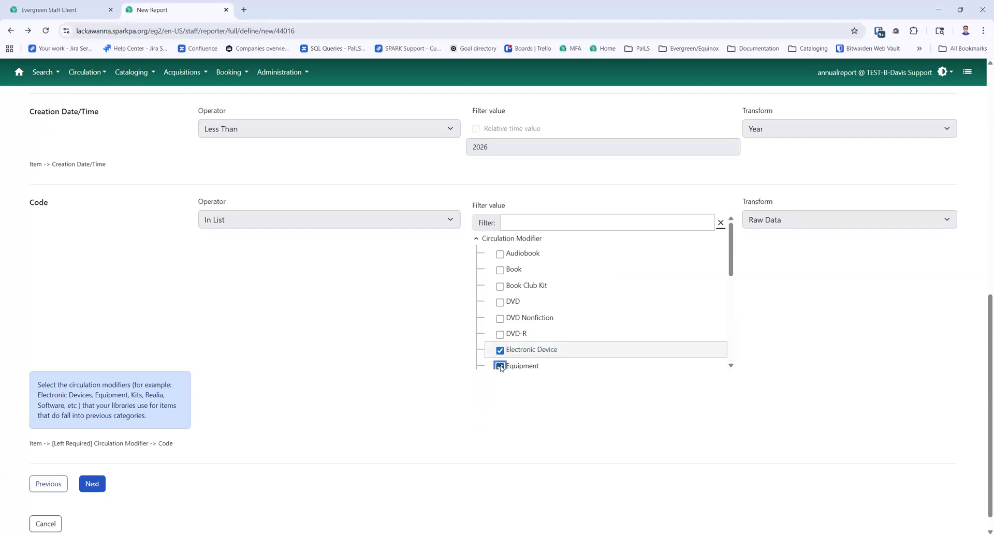
left_click_drag(735, 272, 736, 328)
left_click(499, 304)
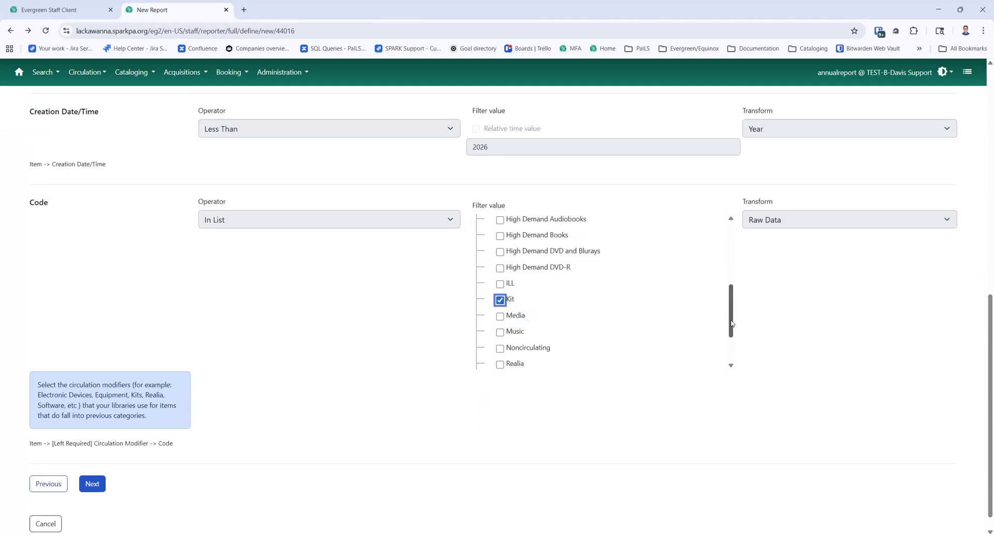
scroll(634, 322, "down", 3)
left_click(500, 301)
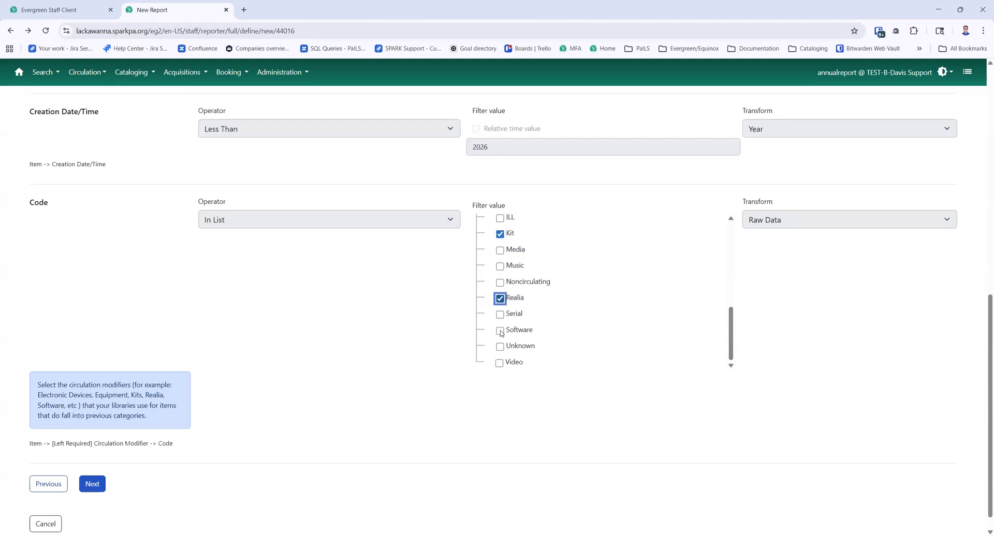
left_click(501, 332)
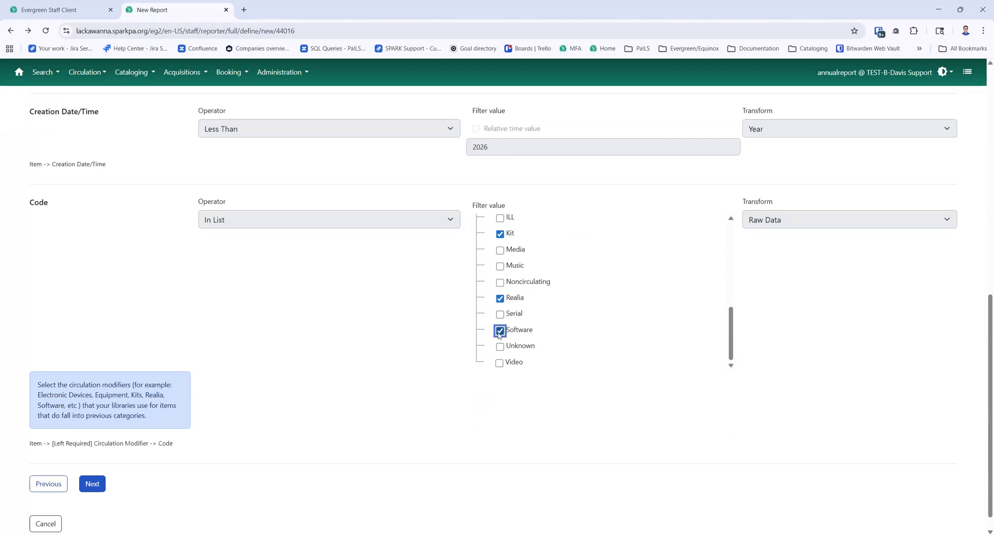
scroll(740, 308, "up", 3)
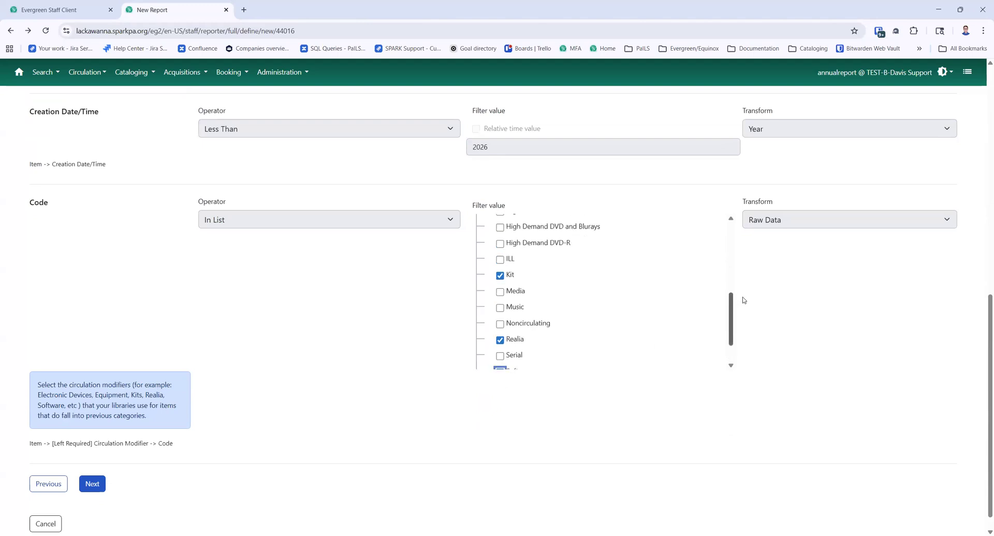
scroll(747, 281, "up", 5)
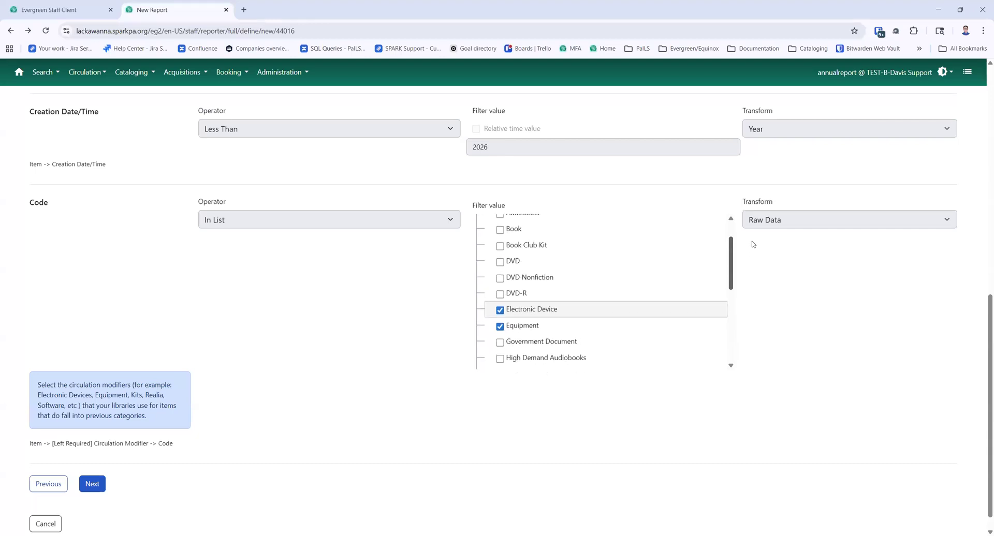
scroll(756, 255, "down", 5)
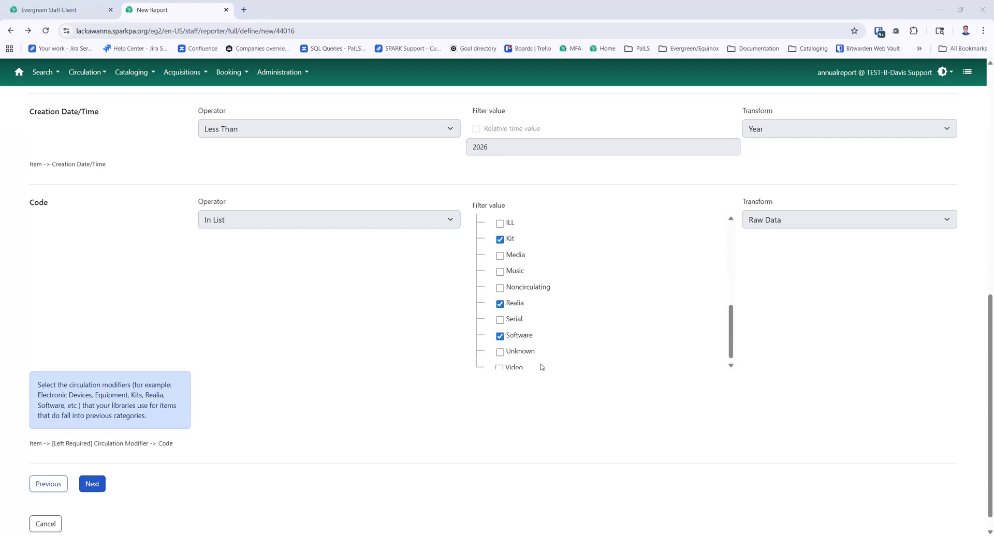
- Continue from the circulation modifier filter to the layout and scheduling settings and enable Excel output
left_click(515, 337)
left_click(373, 430)
left_click(510, 238)
left_click(93, 489)
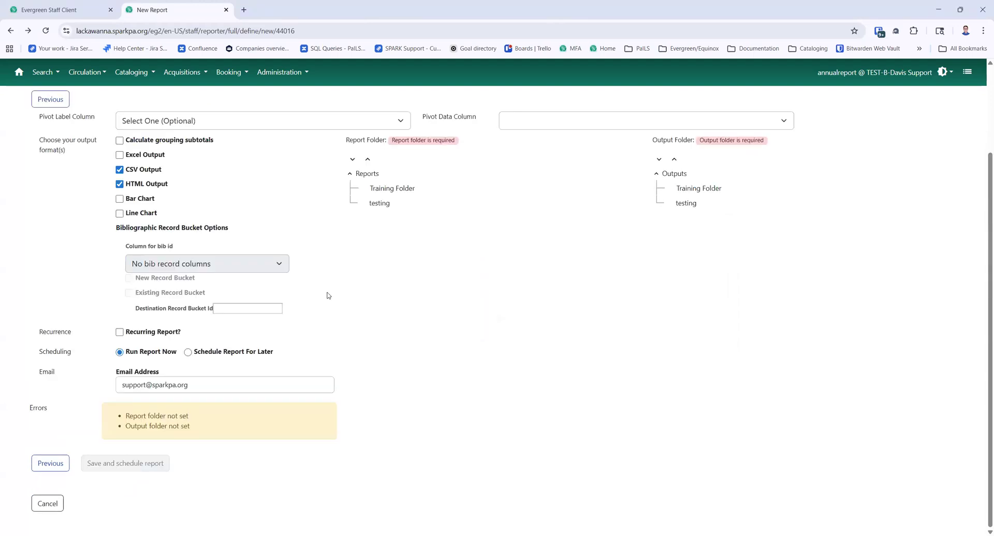
scroll(373, 319, "up", 2)
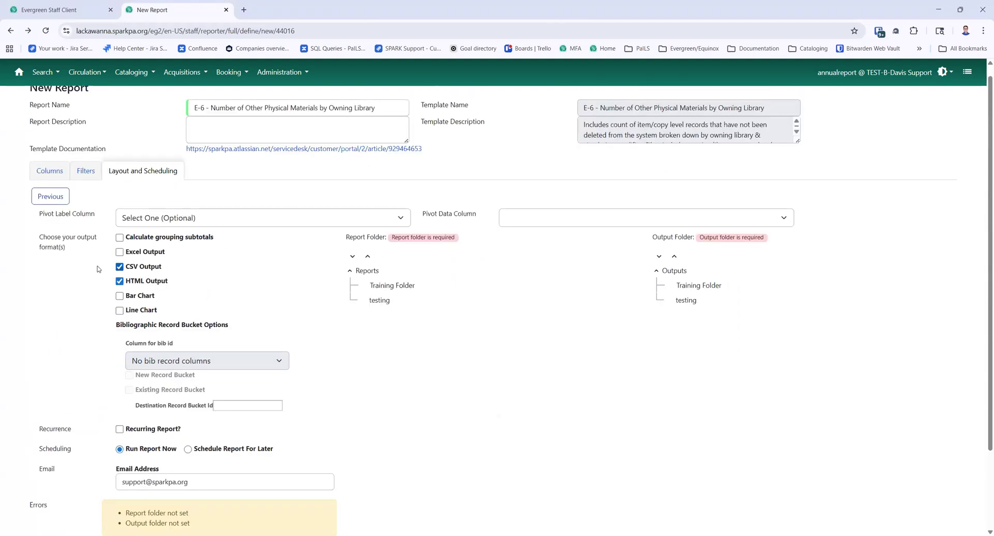
left_click(119, 252)
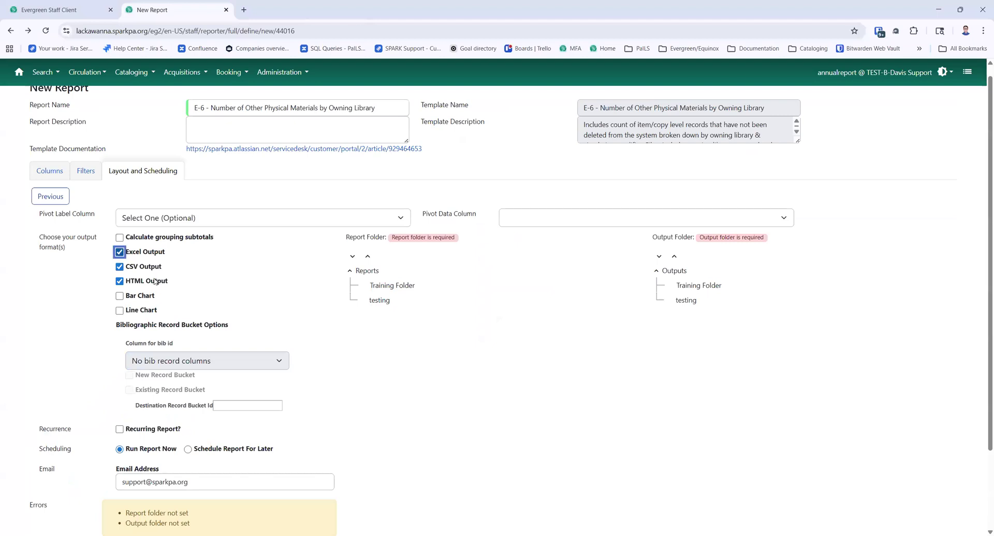
- Choose the testing folder for both the report and its output, and clear the notification email address
left_click(379, 301)
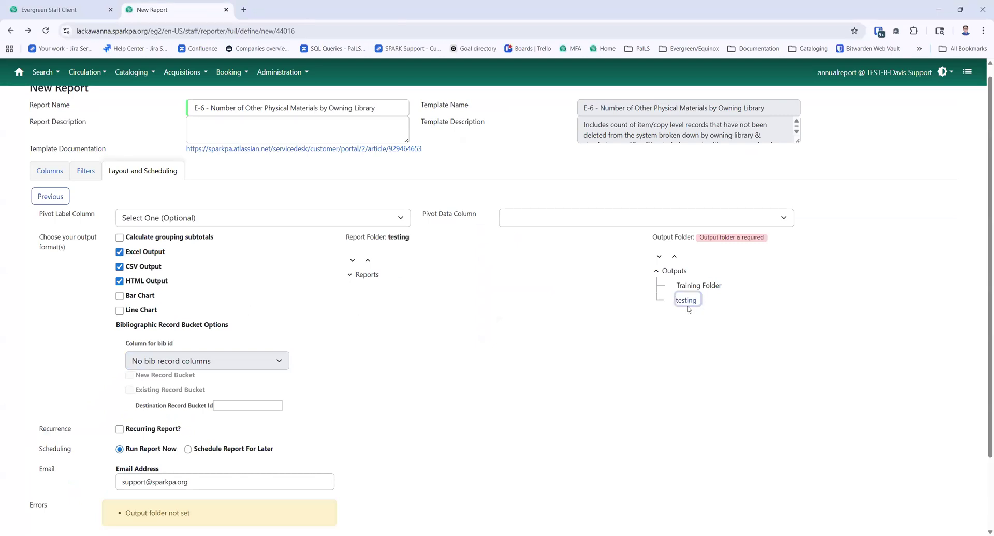
left_click(687, 301)
triple_click(262, 482)
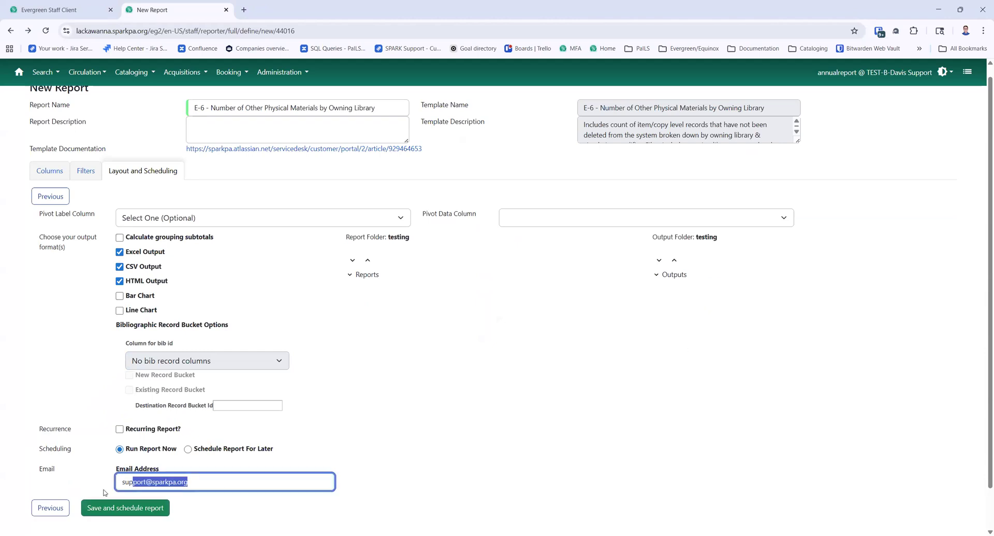
key("BackSpace")
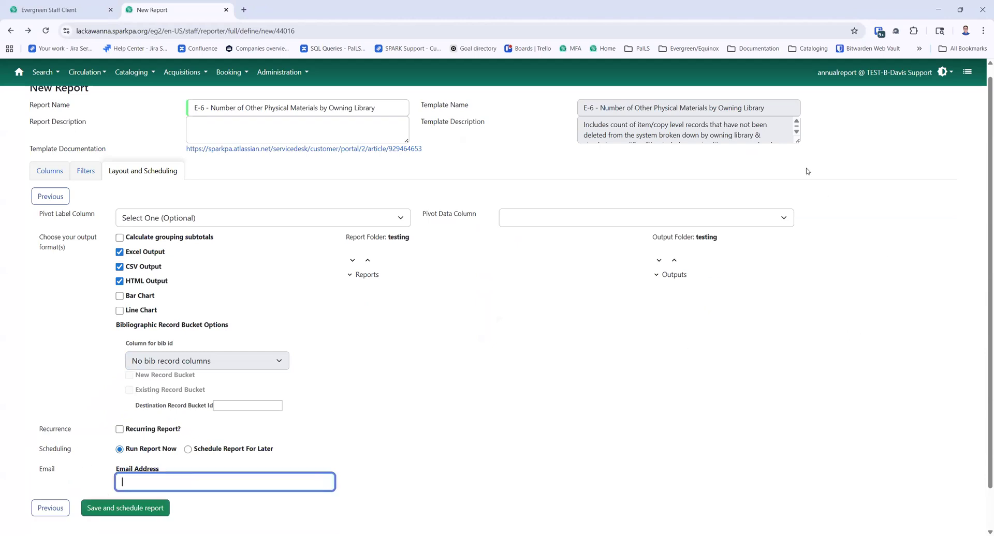
- Expand the template description for reading and set the pivot label column to Owning Library
left_click_drag(800, 158, 809, 246)
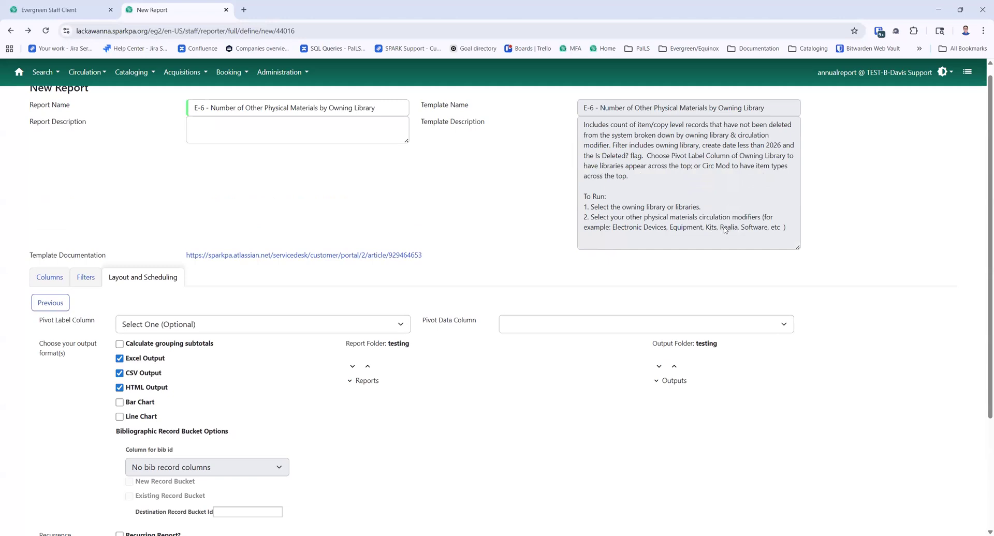
left_click(557, 327)
left_click(327, 337)
left_click(323, 327)
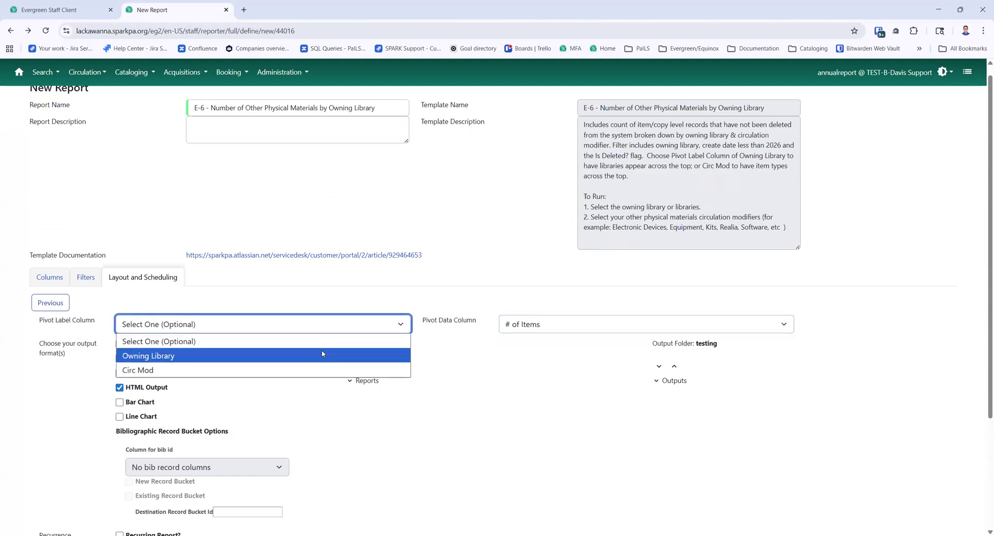
left_click(321, 355)
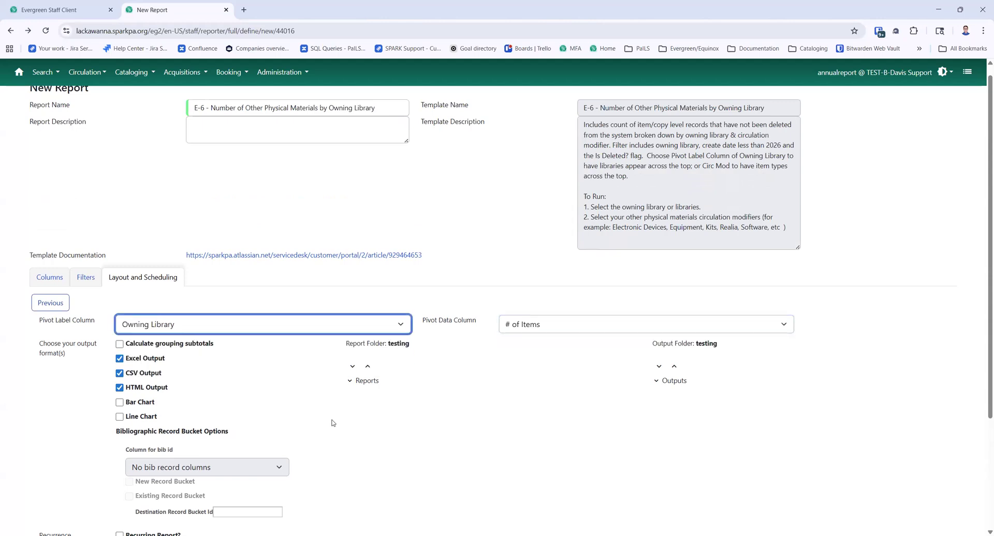
scroll(543, 400, "down", 3)
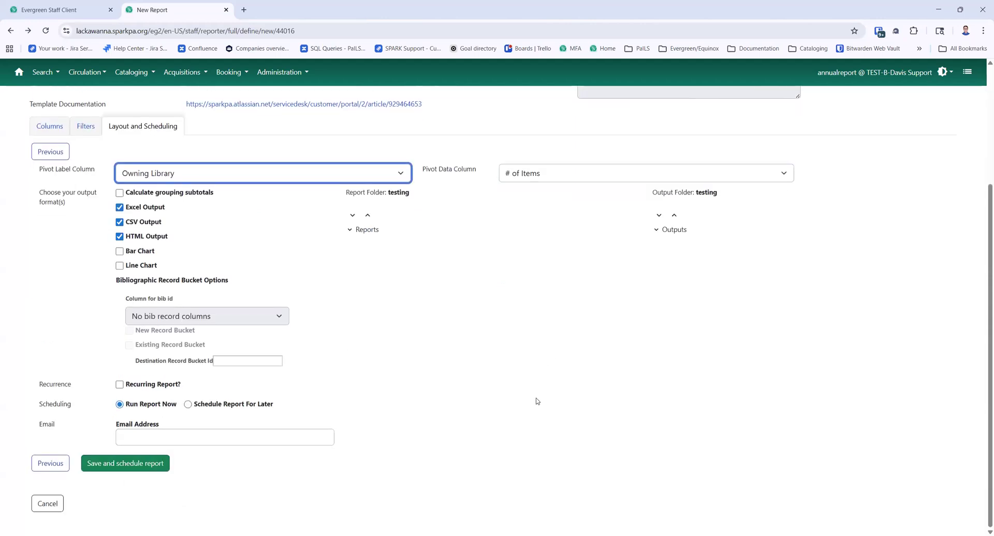
left_click(145, 466)
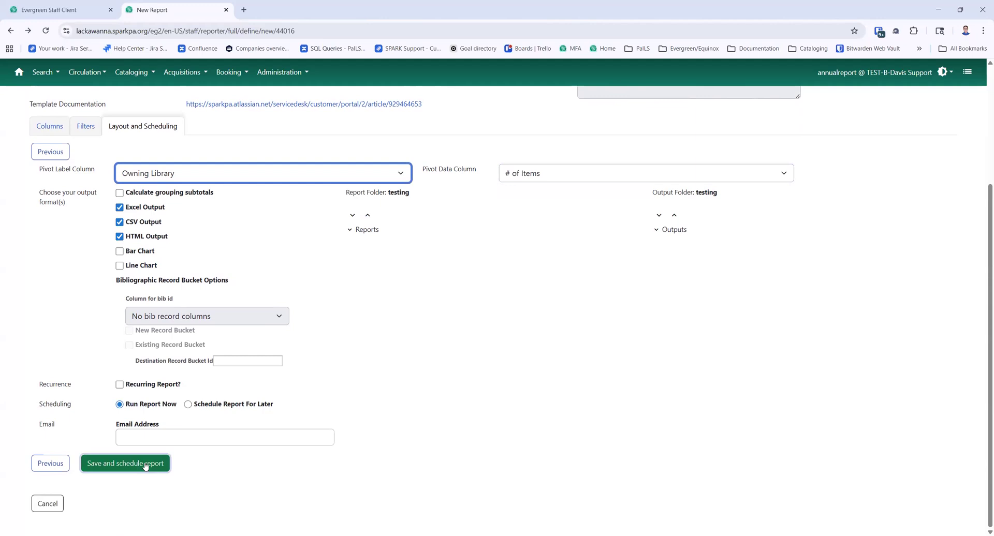
- Set the pivot label column to Circ Mod and try to save and schedule the report
left_click(140, 173)
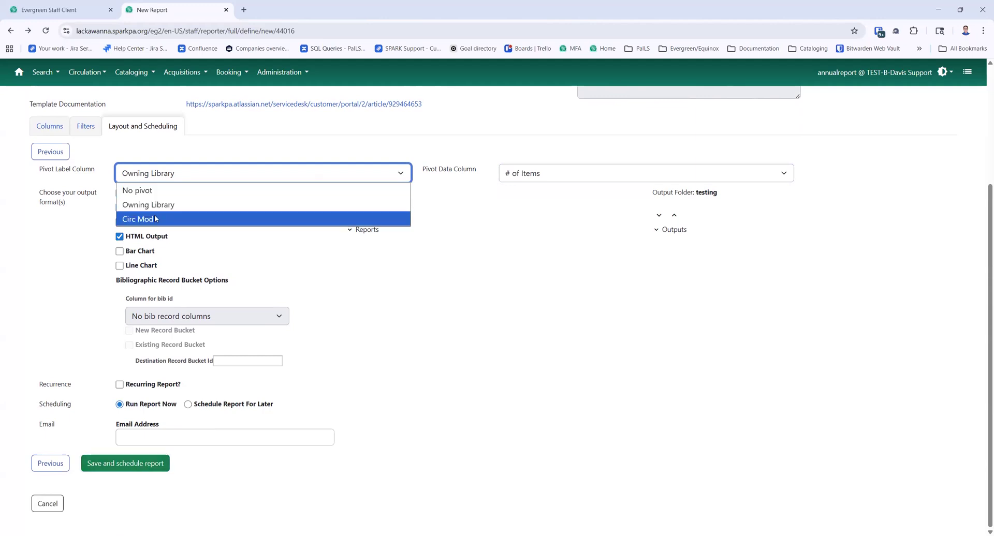
left_click(154, 219)
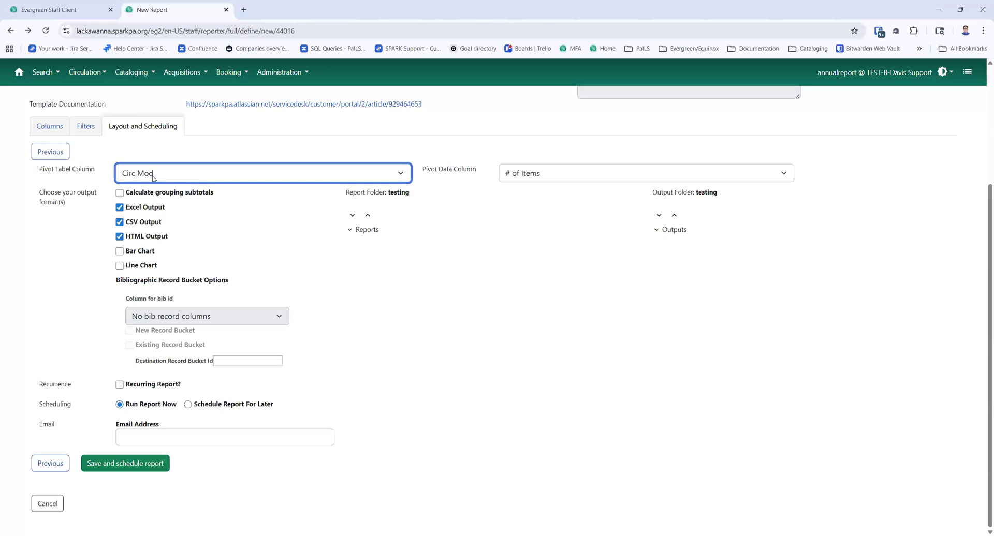
left_click(155, 468)
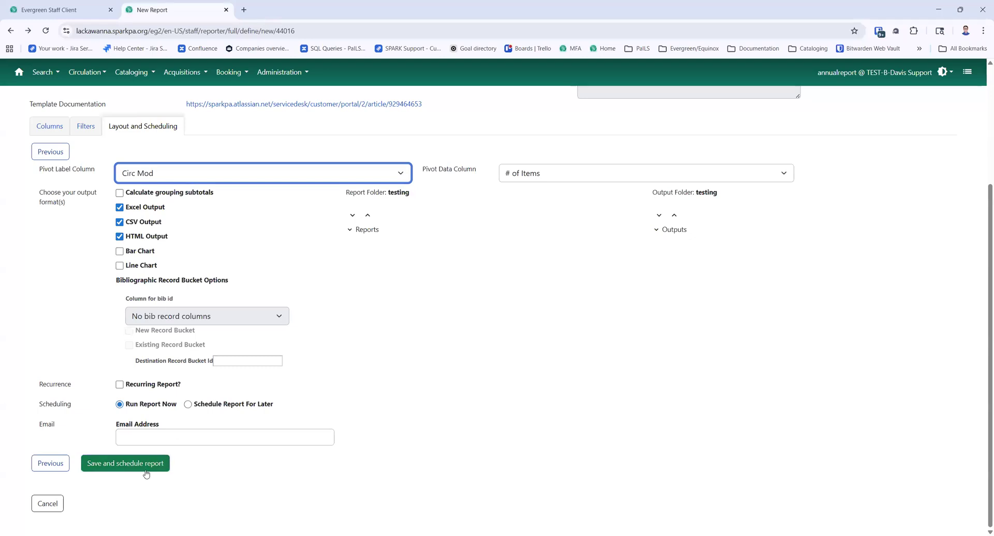
left_click(107, 470)
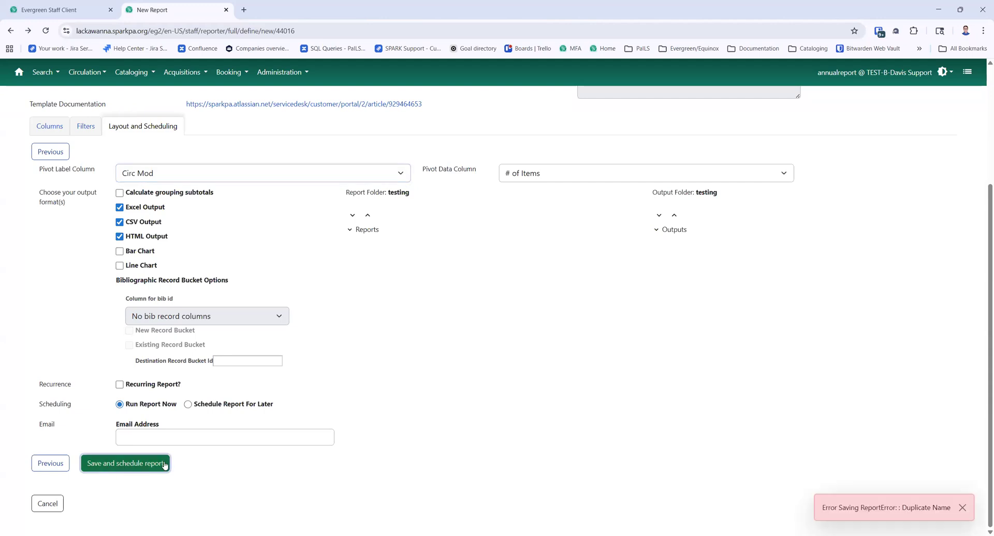
- Add a distinguishing suffix to the end of the report name, and save and schedule the report
scroll(673, 311, "up", 3)
left_click(391, 123)
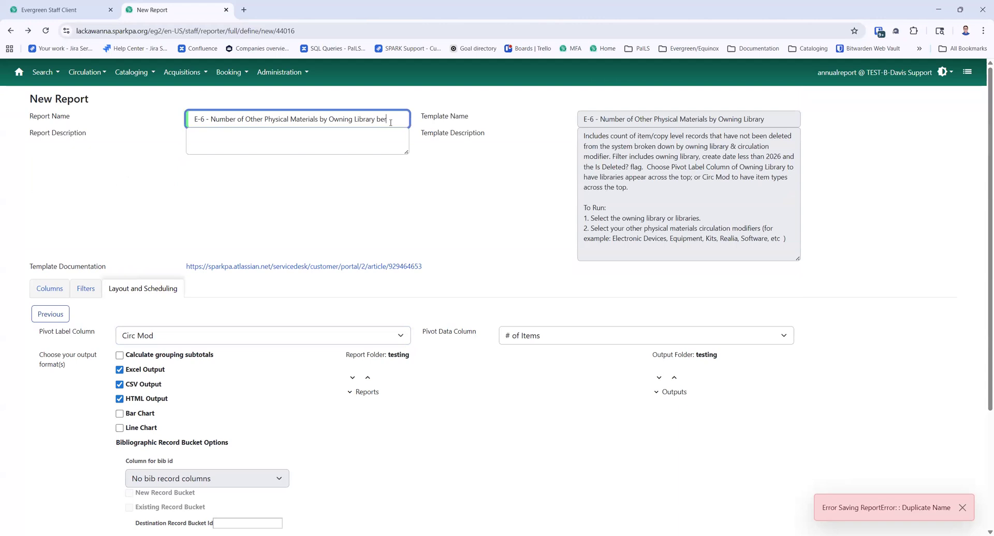
scroll(452, 184, "down", 3)
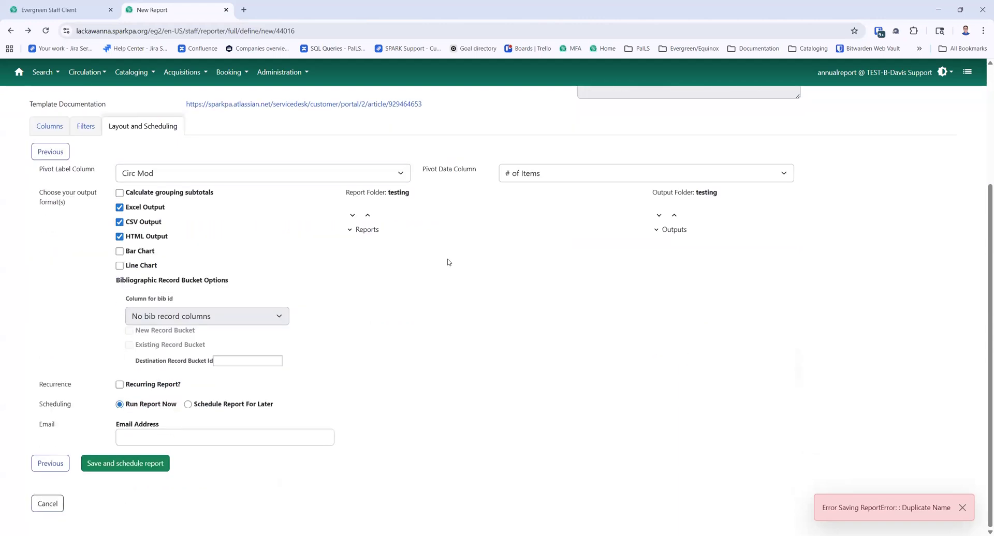
left_click(110, 463)
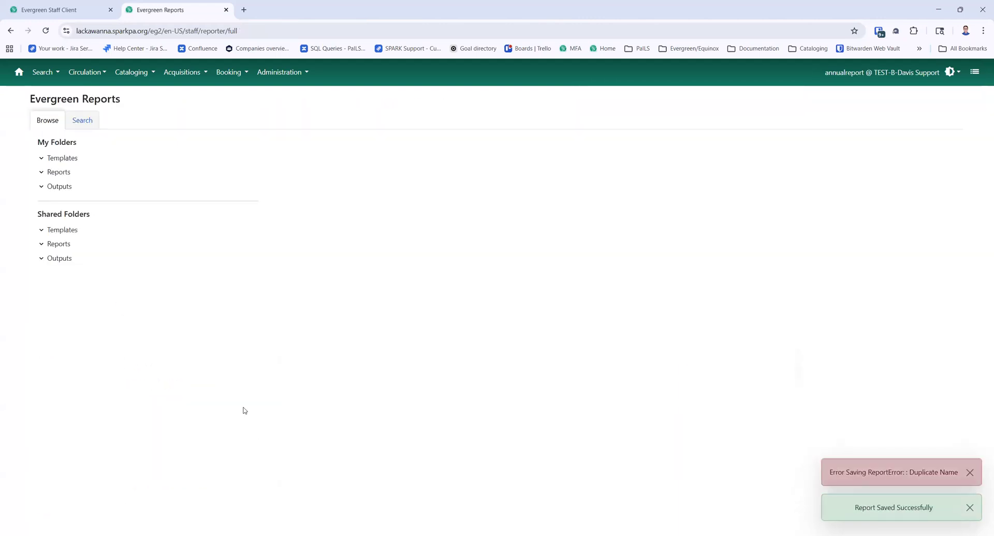
- Open the Training Folder under the personal Outputs folder and go to the second page of completed reports
left_click(42, 187)
left_click(70, 203)
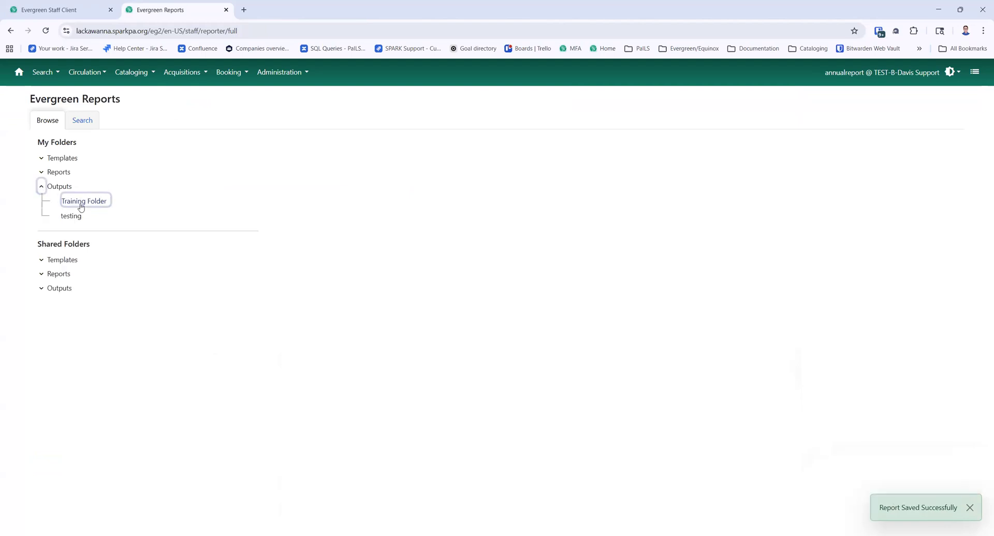
scroll(903, 311, "down", 4)
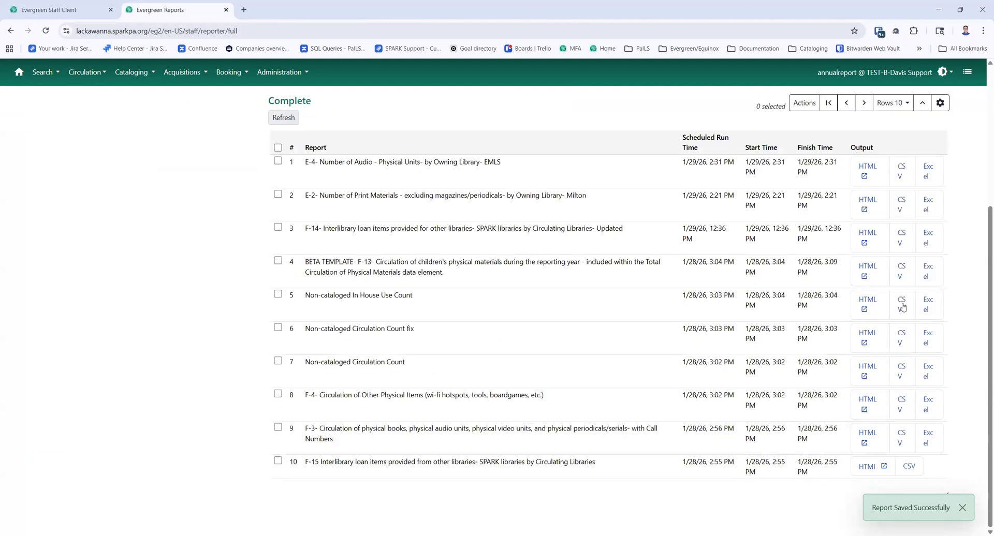
left_click(858, 110)
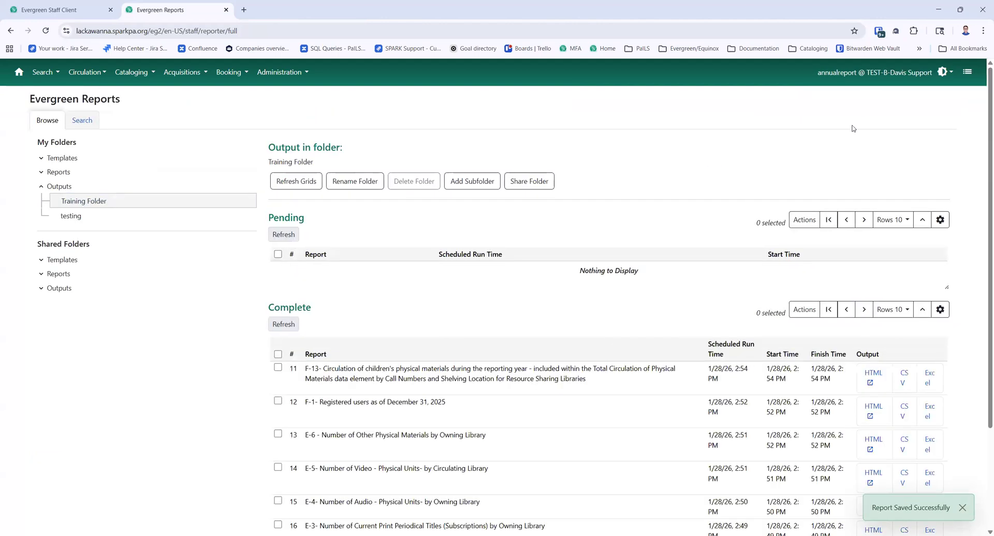
scroll(823, 369, "down", 3)
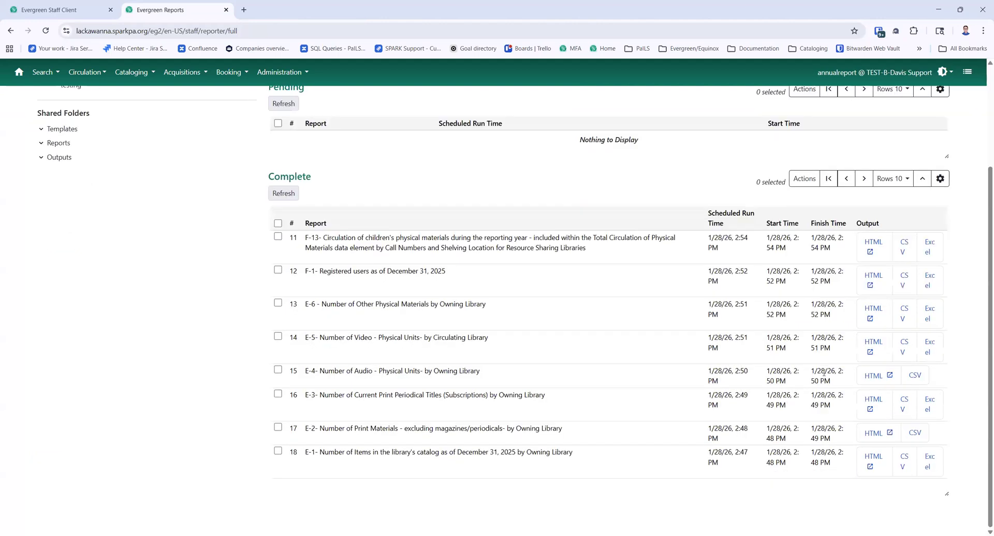
left_click_drag(322, 305, 496, 317)
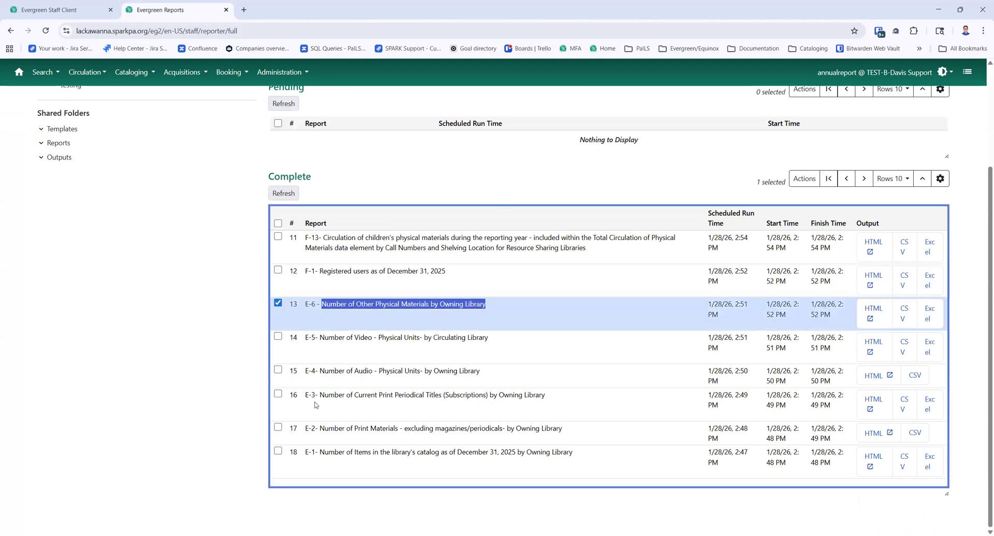
left_click_drag(269, 176, 327, 180)
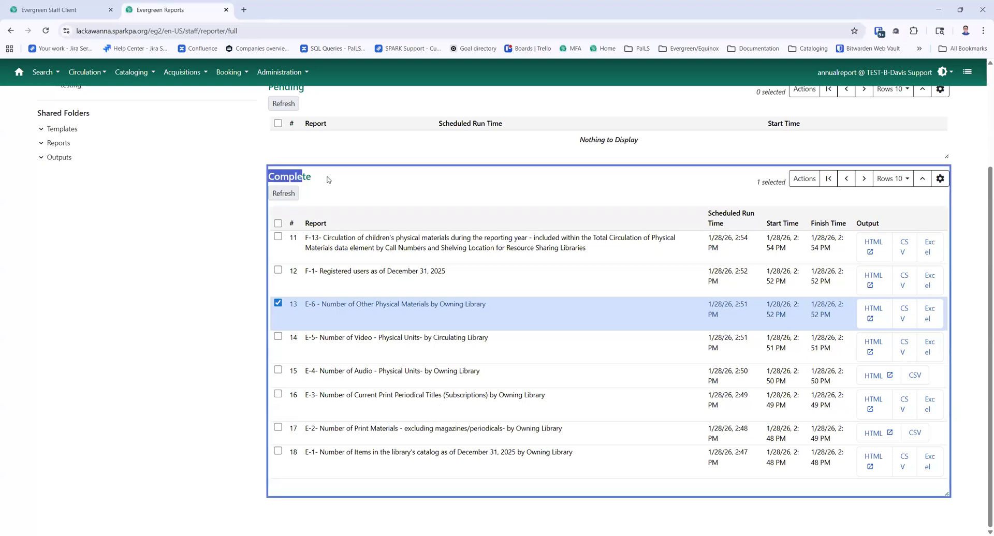
left_click(331, 187)
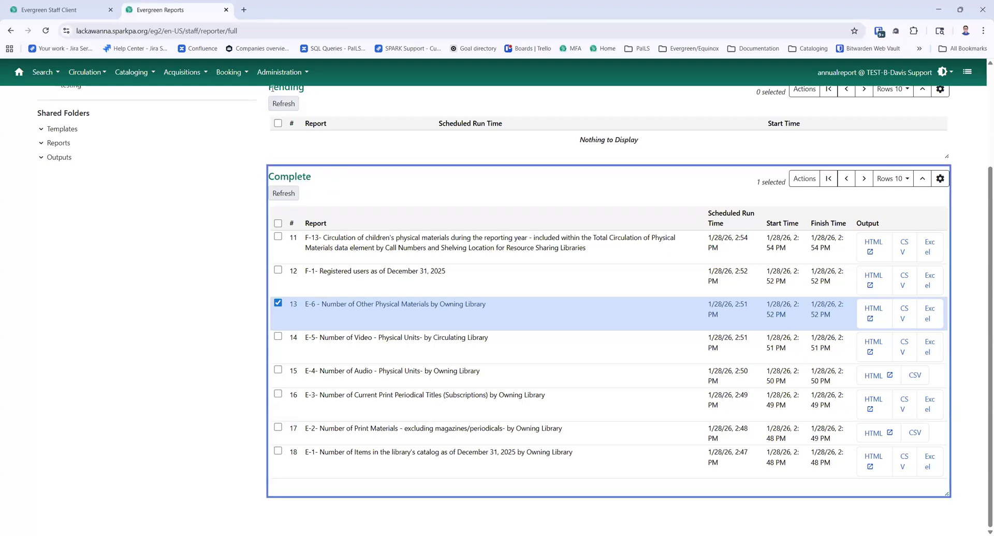
scroll(314, 119, "up", 1)
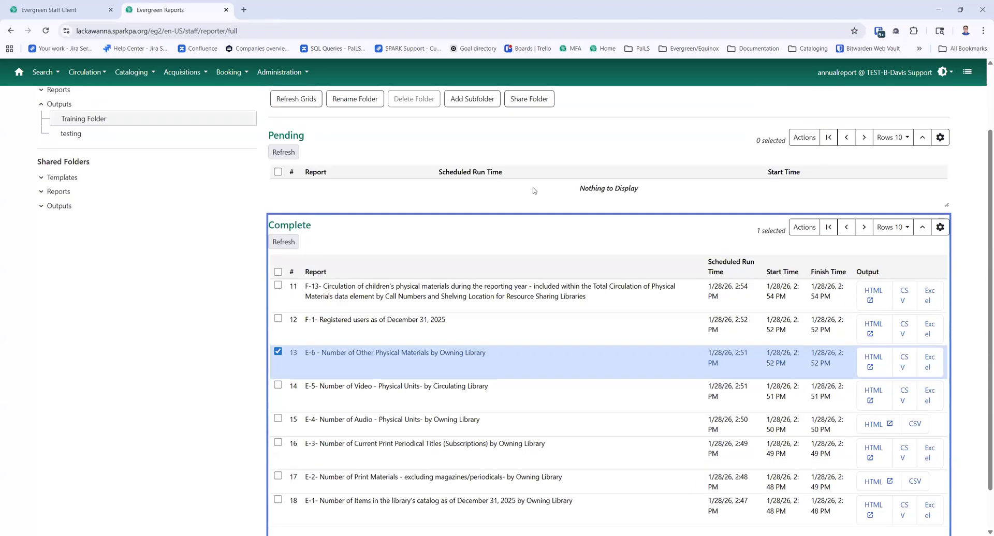
left_click(277, 352)
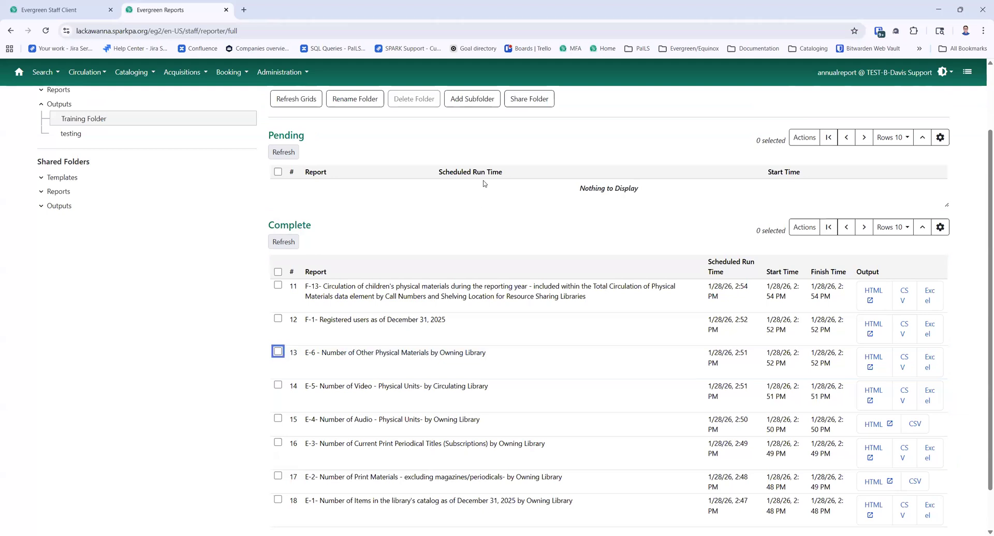
- View the HTML output of the completed E-6 Number of Other Physical Materials report across all library columns, and close it
left_click(874, 361)
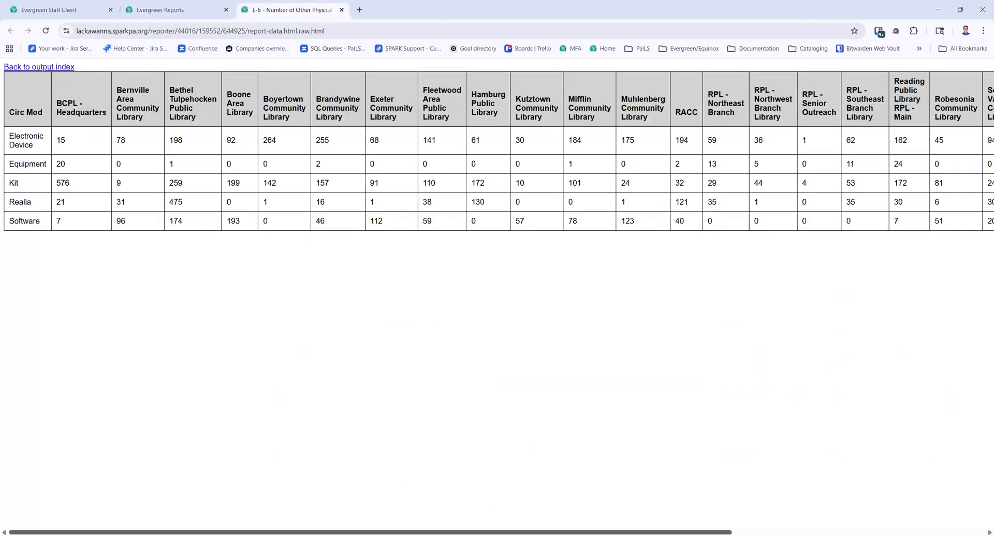
scroll(497, 150, "right", 7)
scroll(311, 189, "left", 7)
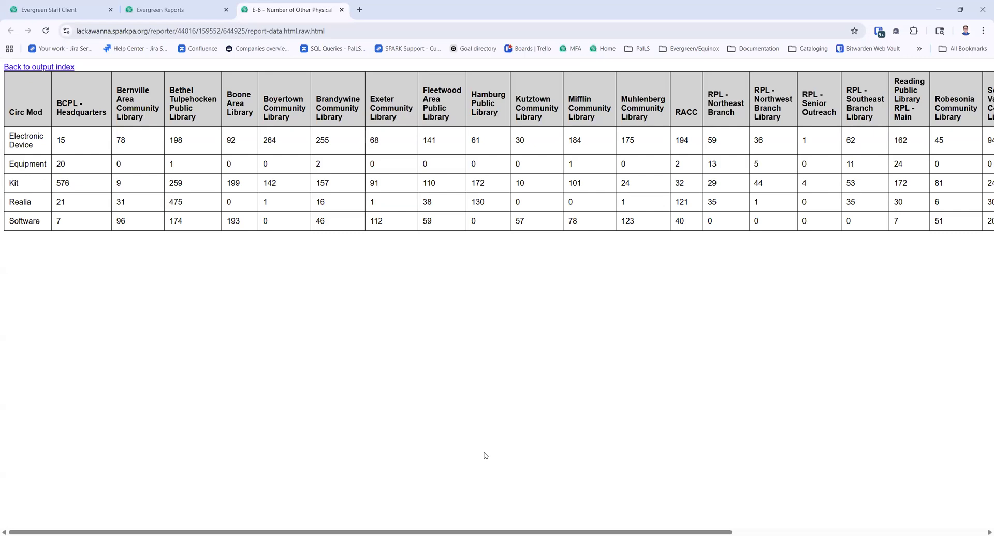
left_click_drag(528, 533, 463, 502)
left_click(342, 10)
- Expand the personal Templates folder, the shared Templates folder and the first user's folder in the shared list
scroll(357, 183, "up", 2)
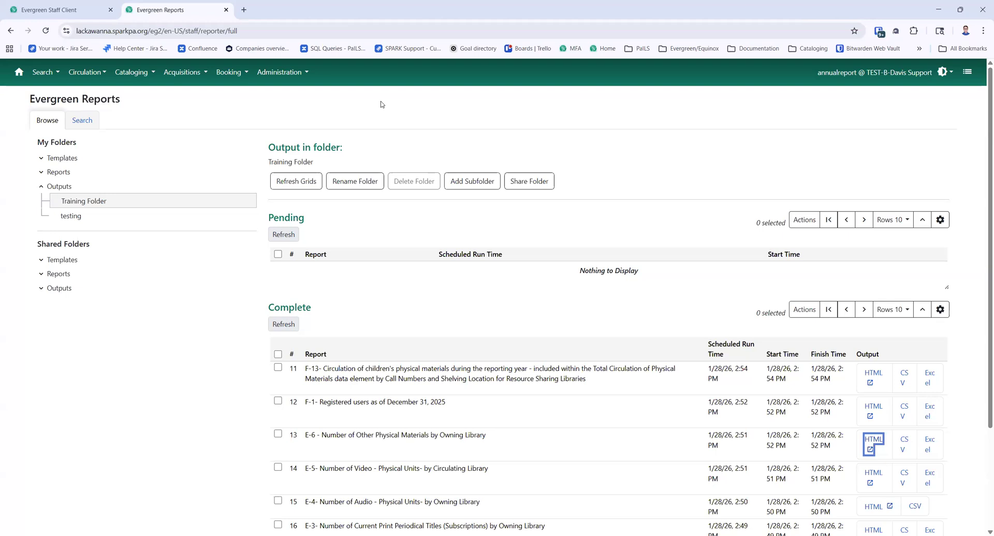
left_click(42, 159)
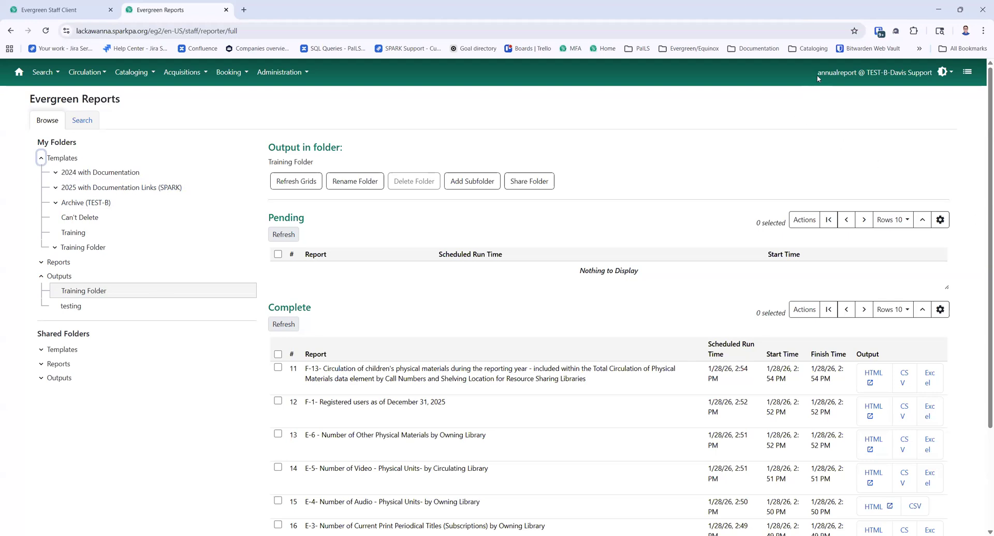
left_click_drag(107, 337, 45, 356)
left_click(41, 351)
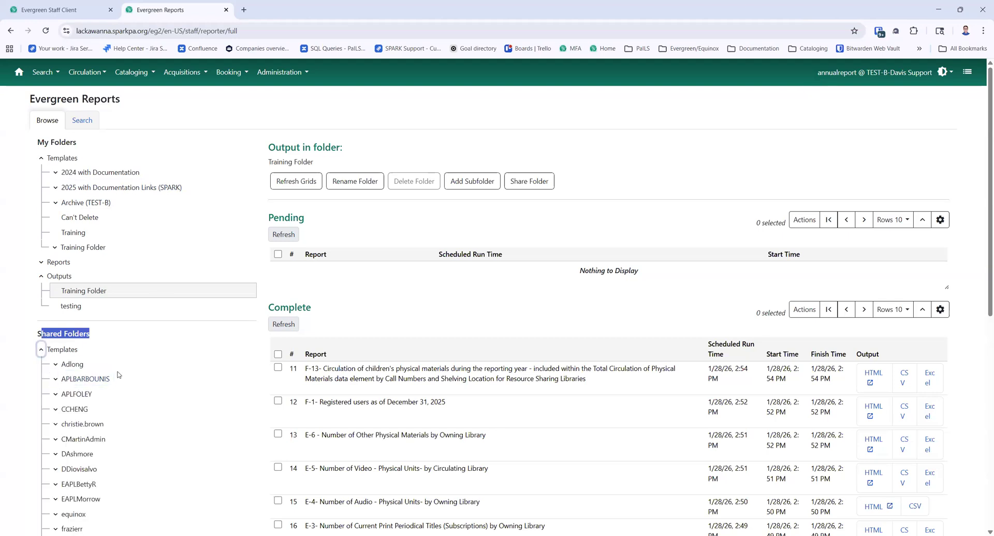
left_click(55, 364)
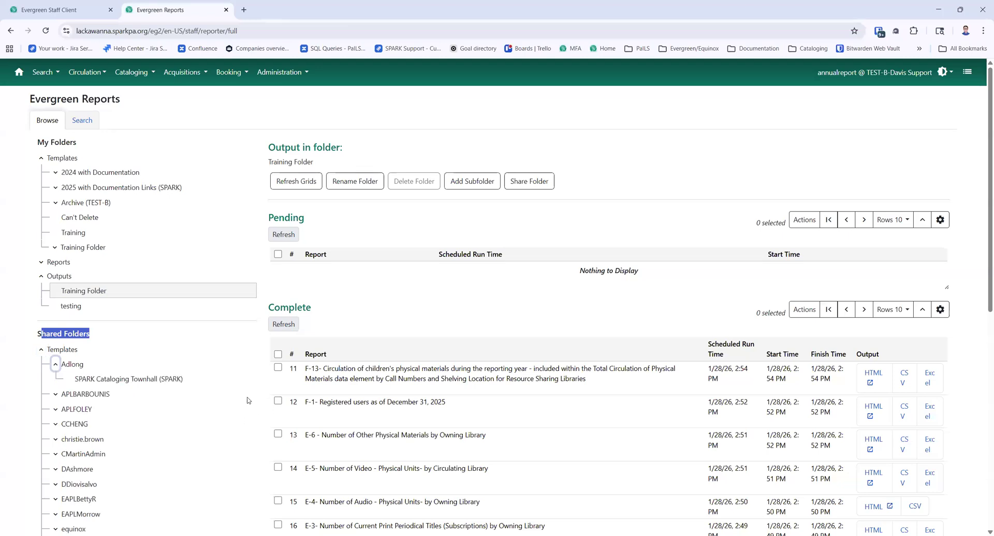
- Expand the 2025 with Documentation Links (SPARK) folder in the personal templates to view its subfolders
left_click(57, 189)
left_click(56, 189)
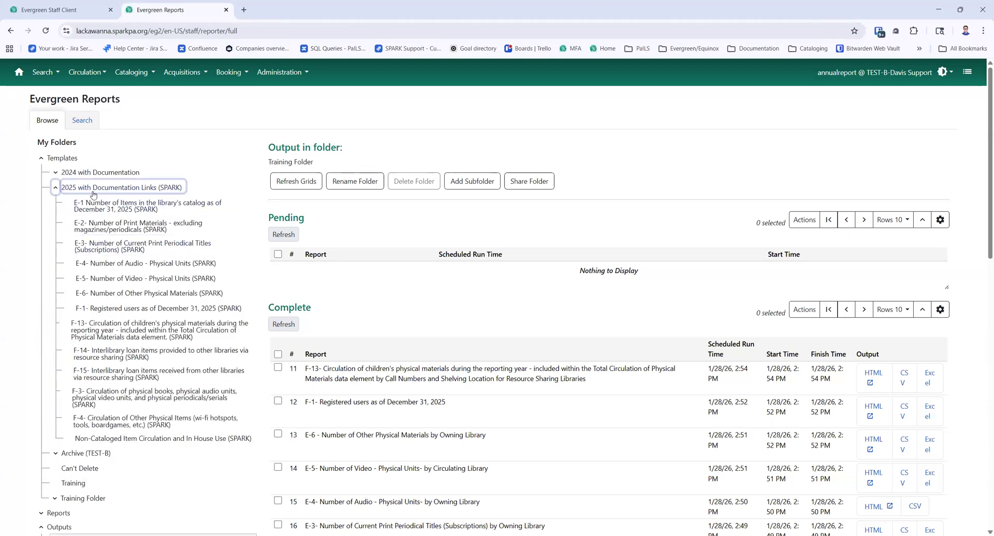
left_click(114, 191)
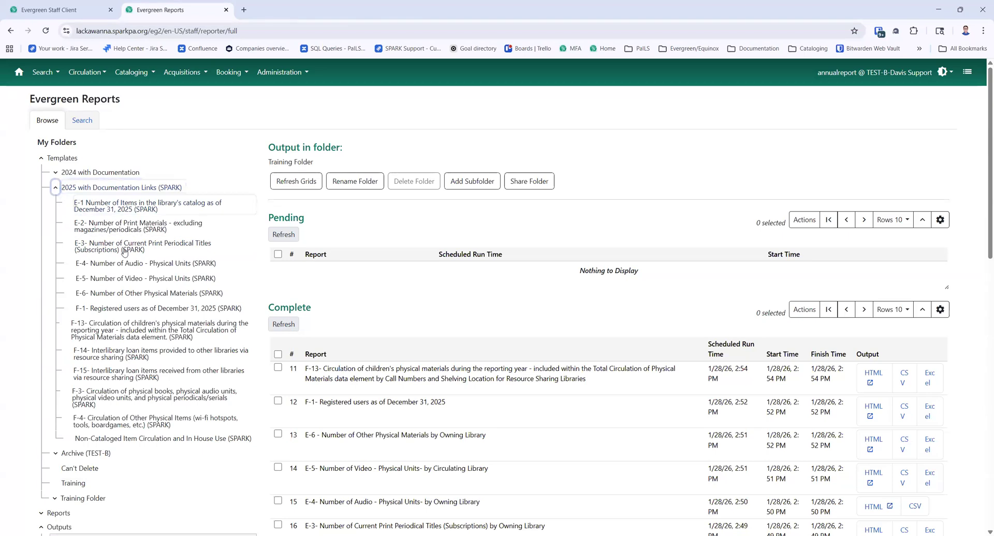
- Open the F-1 Registered users as of December 31, 2025 (SPARK) template folder and start cloning its template
left_click(140, 310)
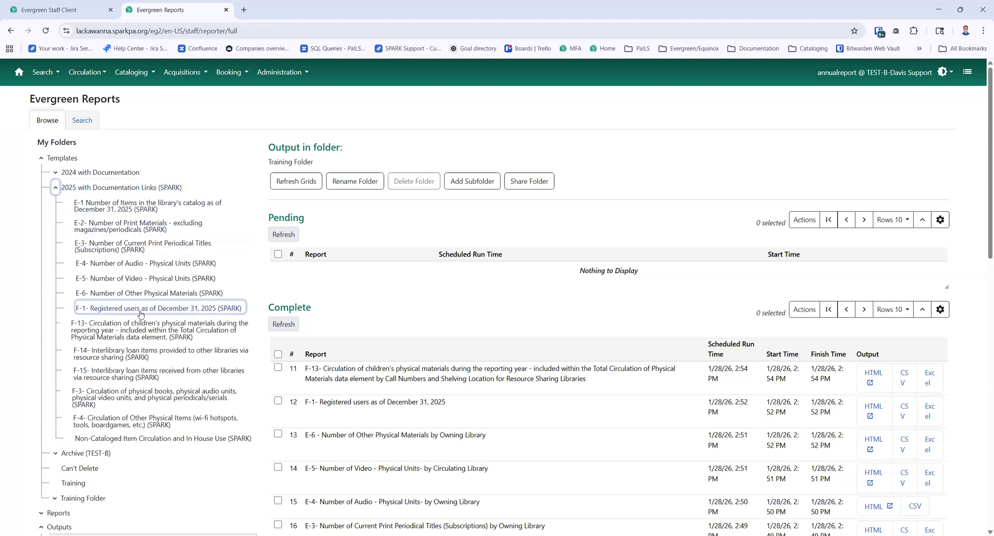
left_click(140, 311)
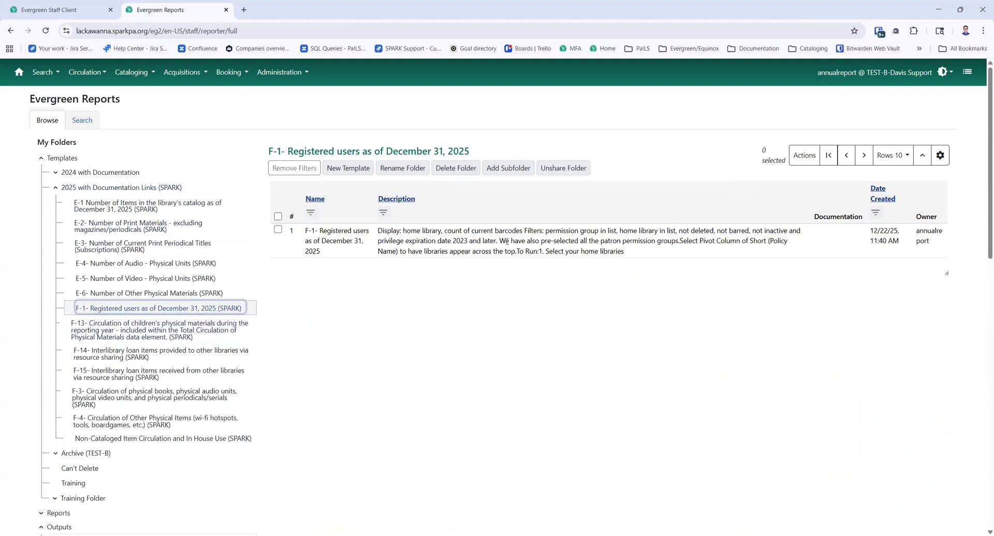
left_click(537, 239)
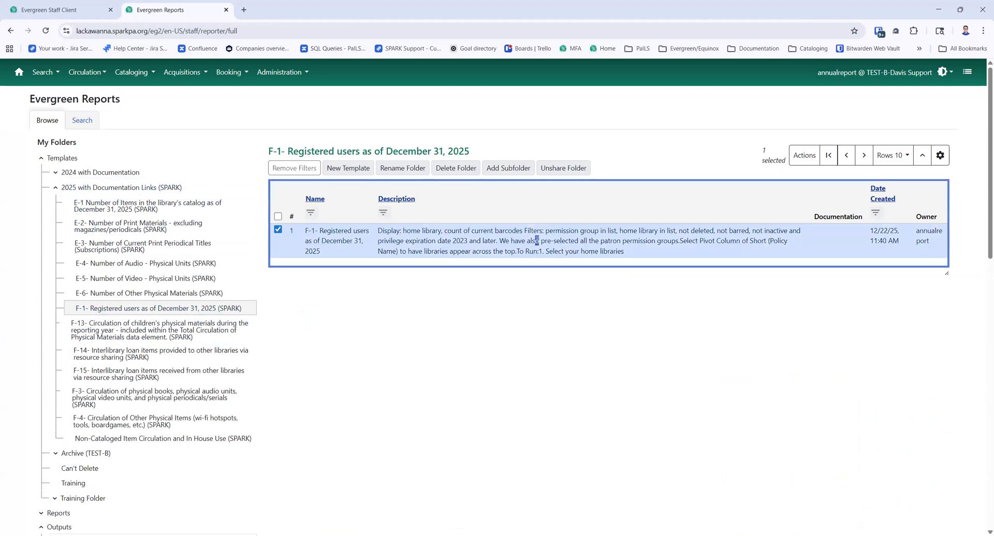
left_click(806, 160)
left_click(792, 178)
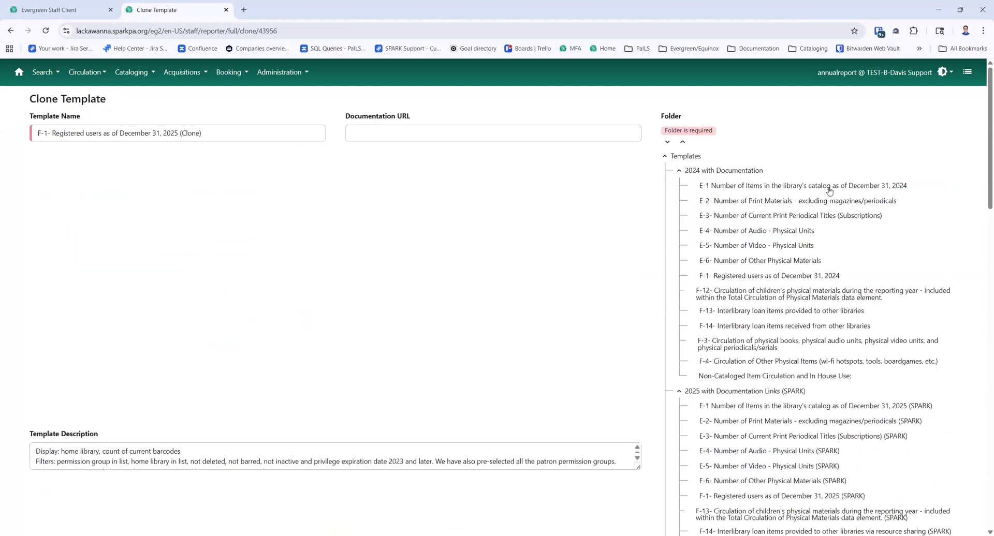
- Choose the Training folder as the destination for the cloned F-1 template and save the clone
scroll(787, 290, "down", 7)
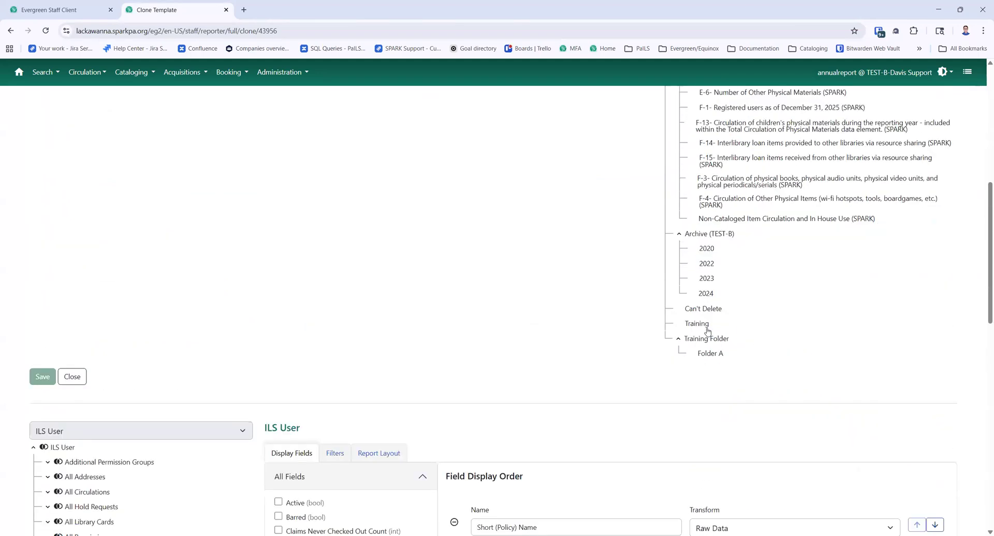
left_click(699, 325)
scroll(582, 351, "down", 13)
scroll(583, 351, "up", 6)
scroll(584, 354, "up", 4)
left_click(37, 208)
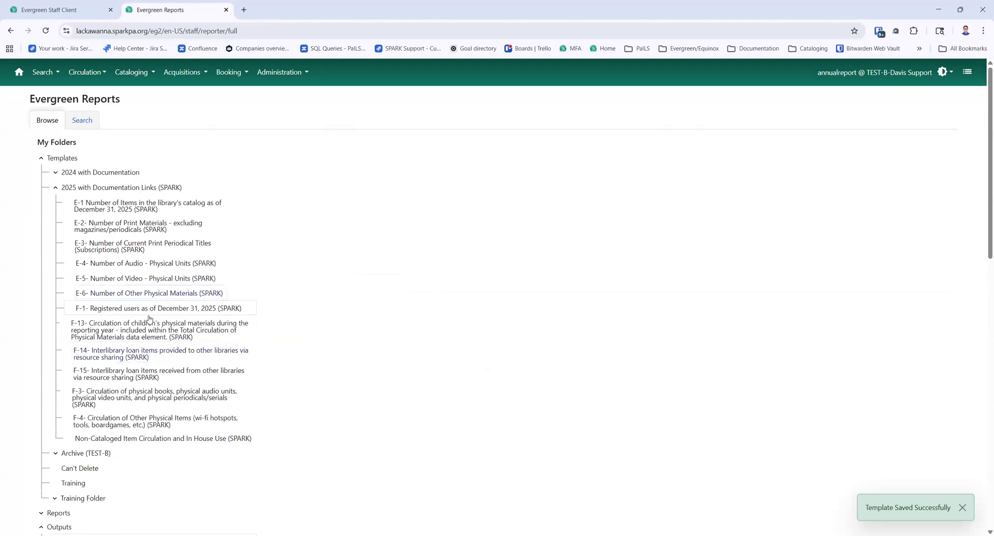
- Create a new report from the original F-1 Registered users template in the 2025 with Documentation Links (SPARK) folder
left_click_drag(39, 143, 93, 142)
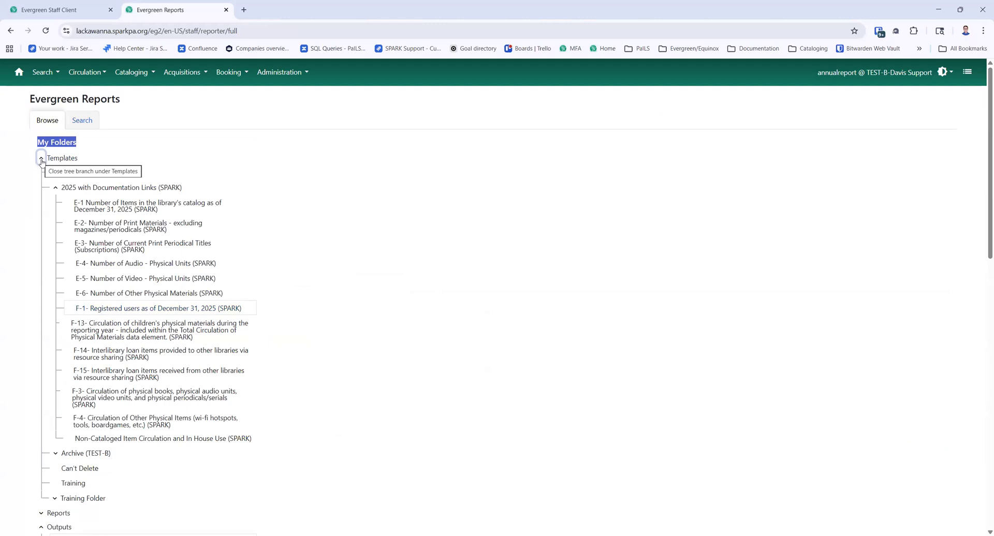
left_click(93, 310)
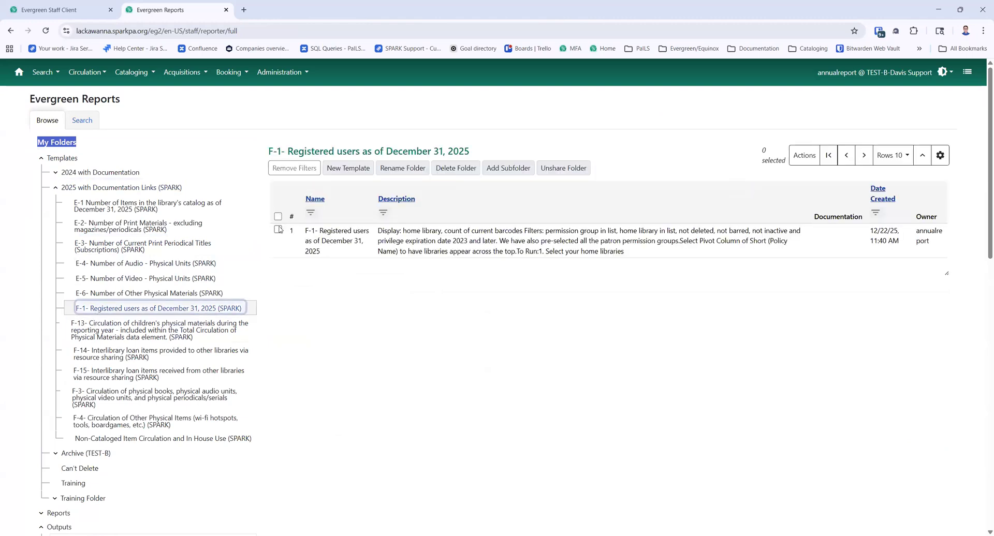
left_click(278, 231)
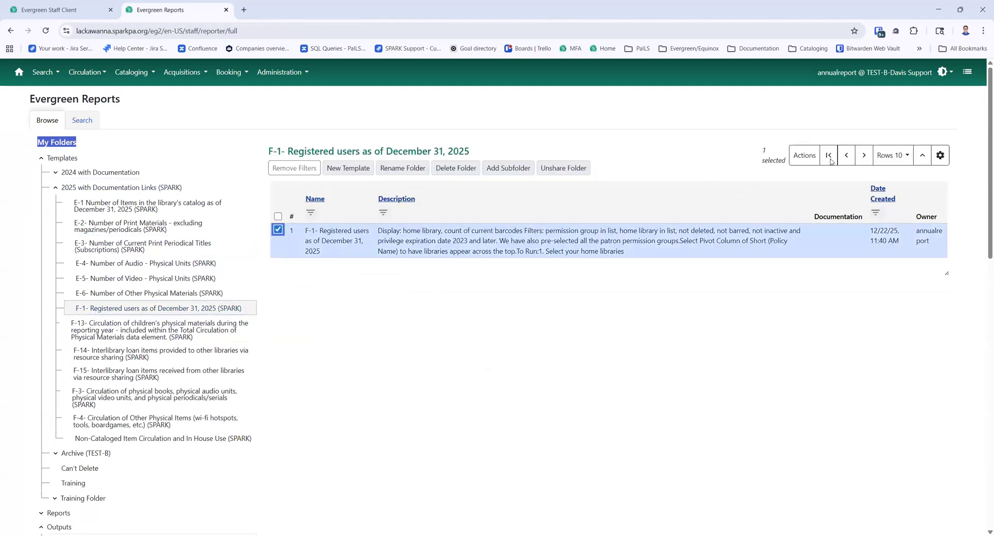
left_click(804, 156)
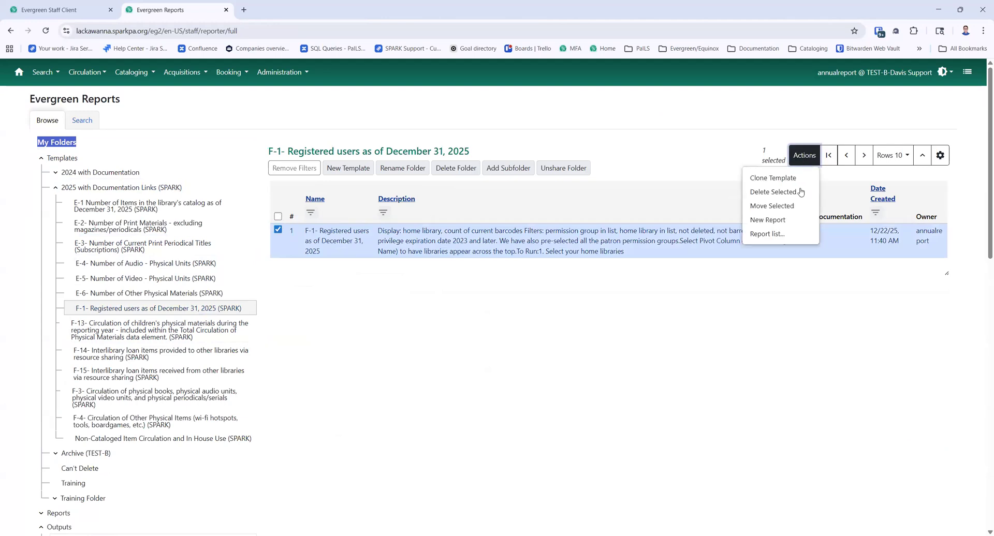
left_click(794, 227)
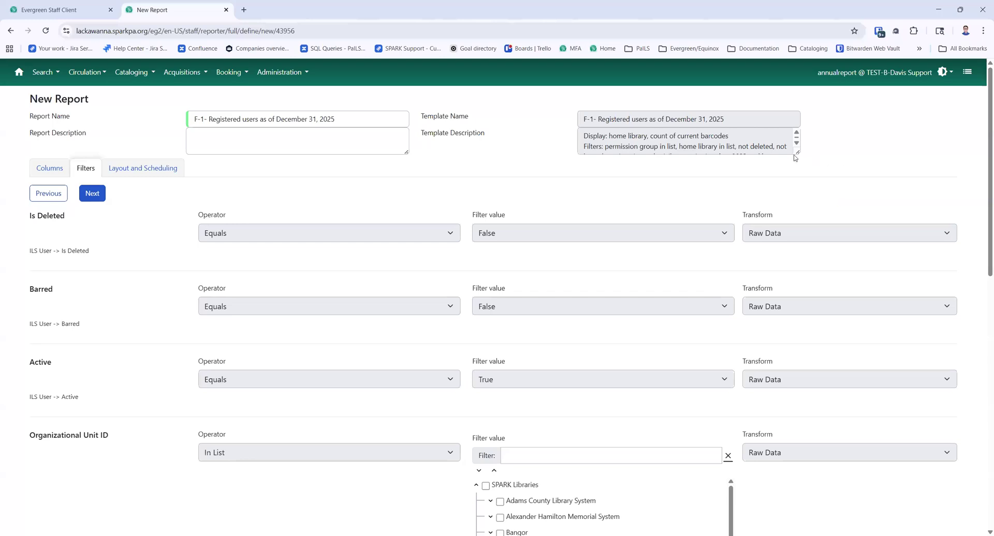
- Enlarge the template description to read its run instructions, and examine the preset Is Deleted, Barred and Active filters
left_click_drag(797, 153, 803, 270)
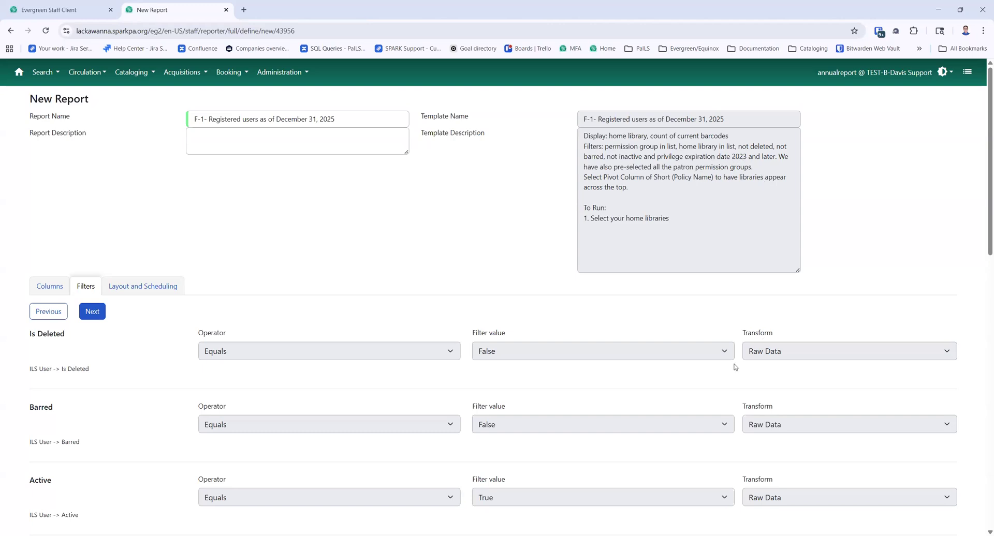
left_click_drag(589, 221, 678, 225)
left_click(727, 234)
scroll(727, 234, "down", 5)
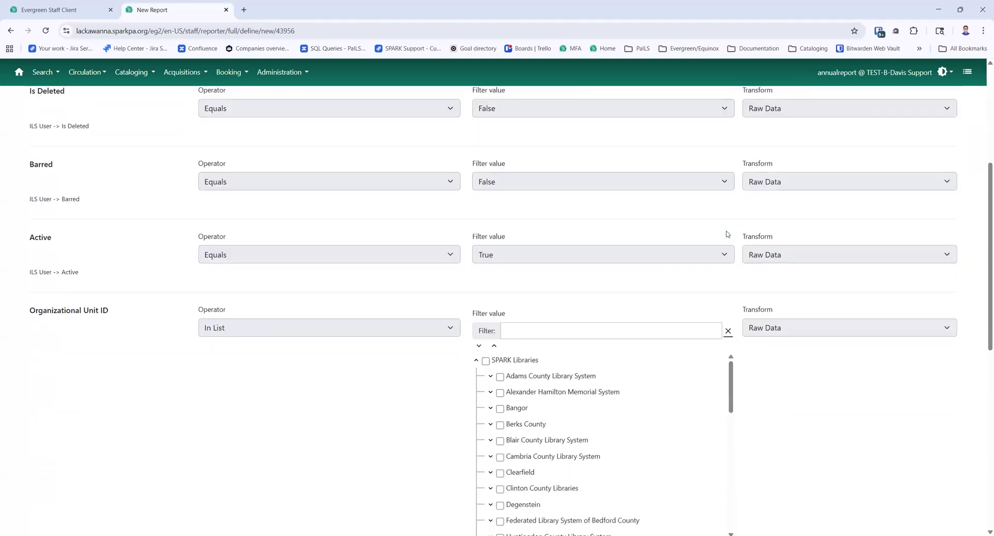
scroll(727, 234, "up", 1)
left_click_drag(31, 141, 70, 147)
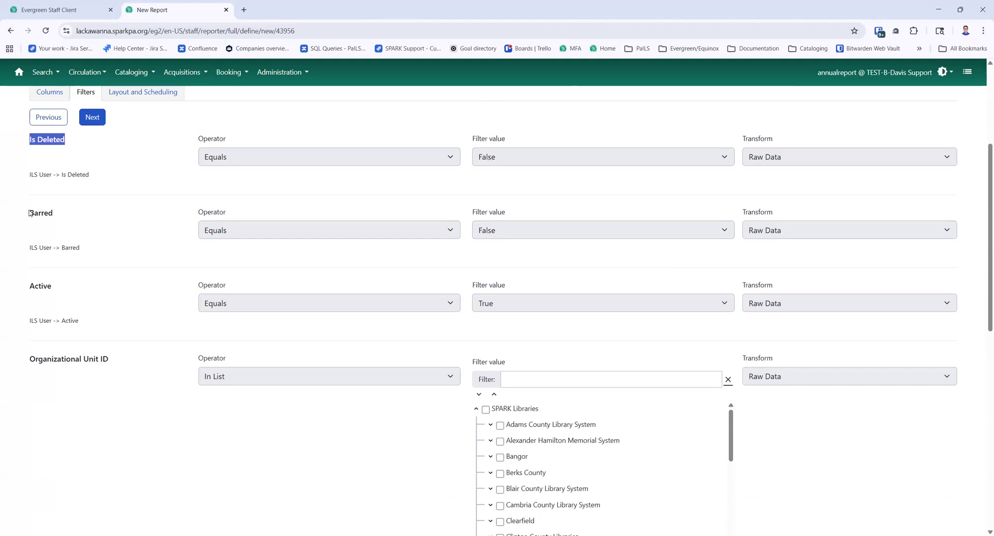
left_click_drag(31, 214, 83, 216)
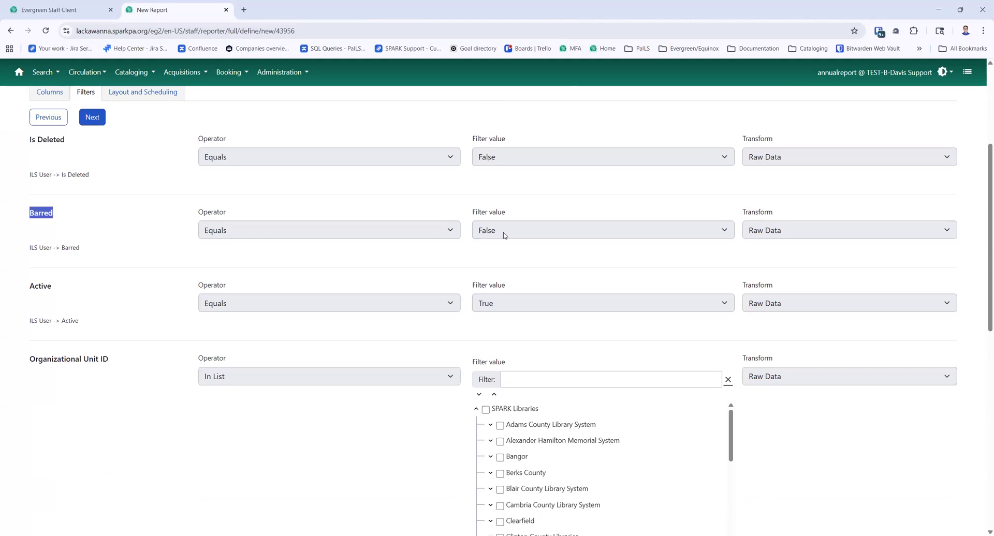
left_click(31, 289)
scroll(502, 307, "down", 3)
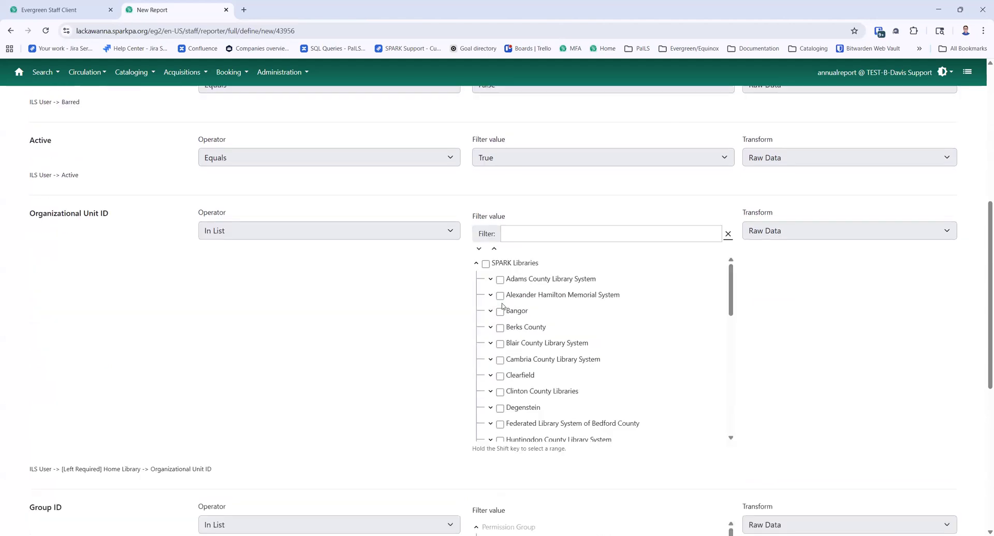
- Select Adams County Library System with all its branches in the Organizational Unit ID filter, and review the Group ID and Privilege Expiration Date filters
left_click(542, 388)
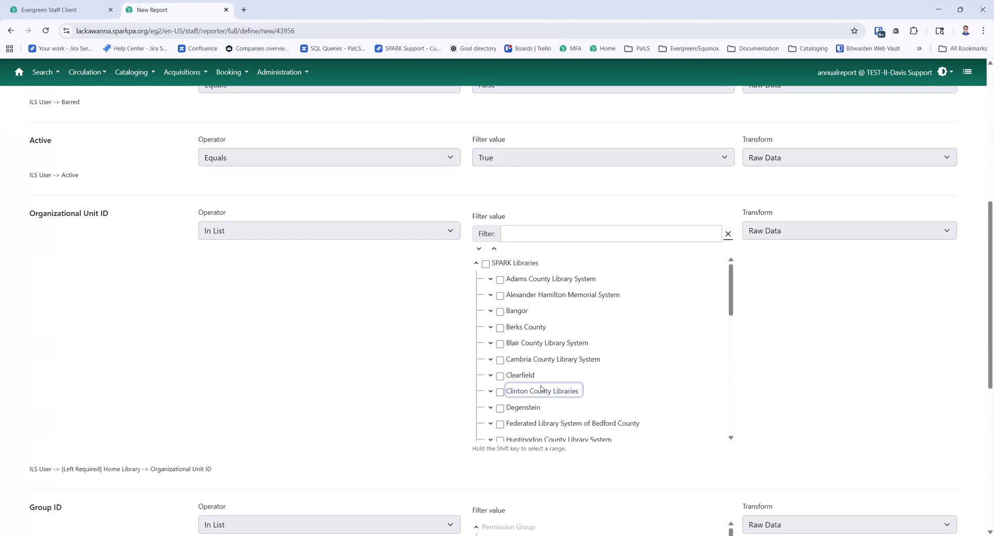
left_click(490, 280)
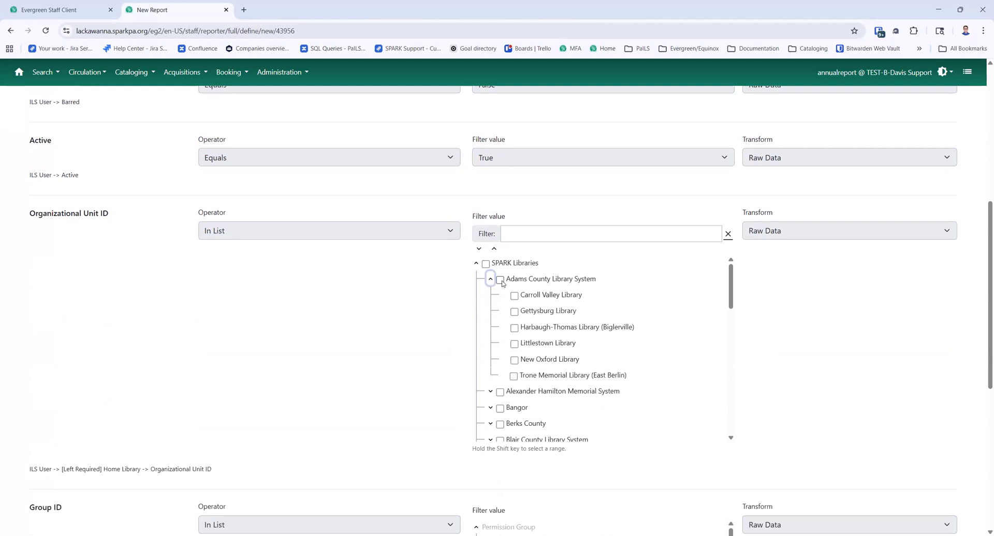
left_click(501, 280)
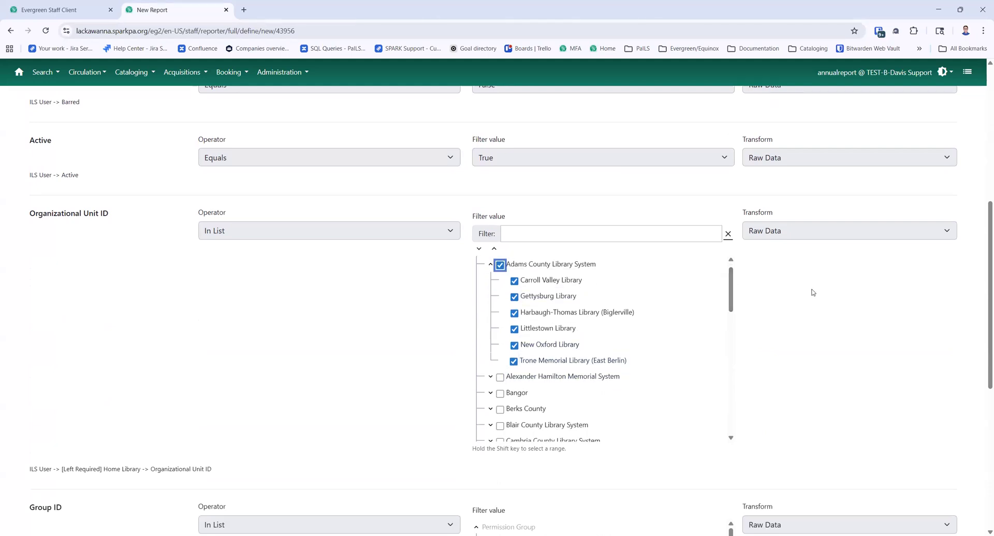
scroll(810, 288, "down", 6)
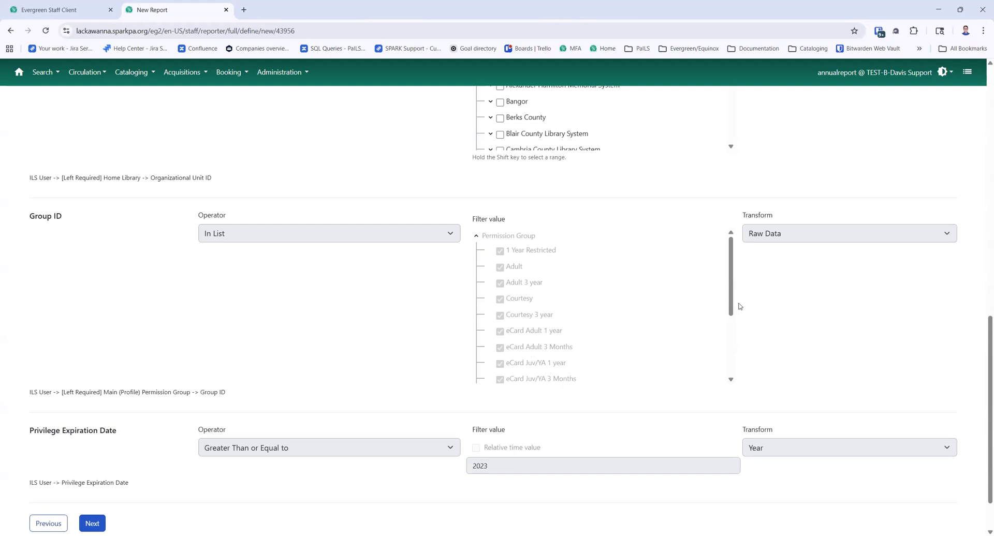
scroll(737, 328, "down", 1)
scroll(736, 327, "down", 5)
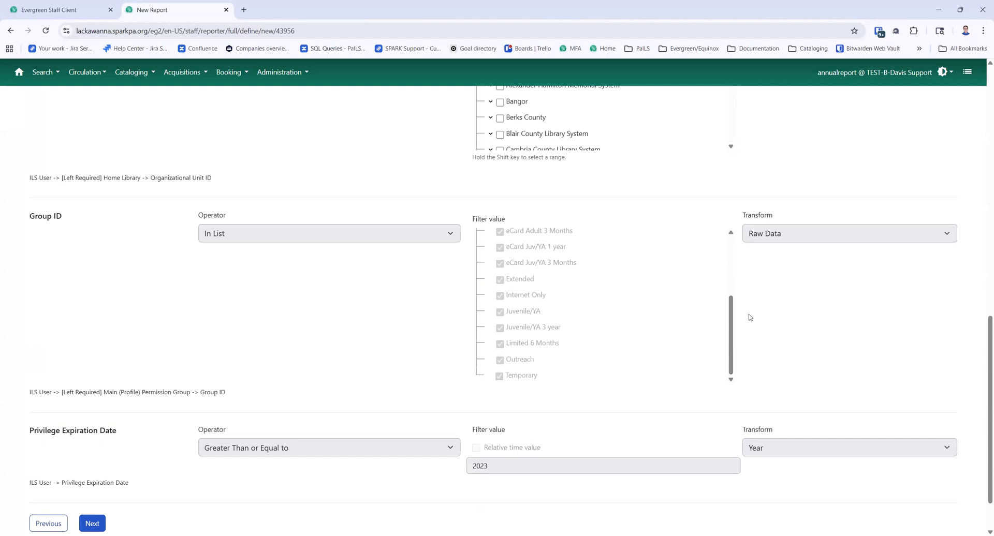
scroll(616, 412, "down", 2)
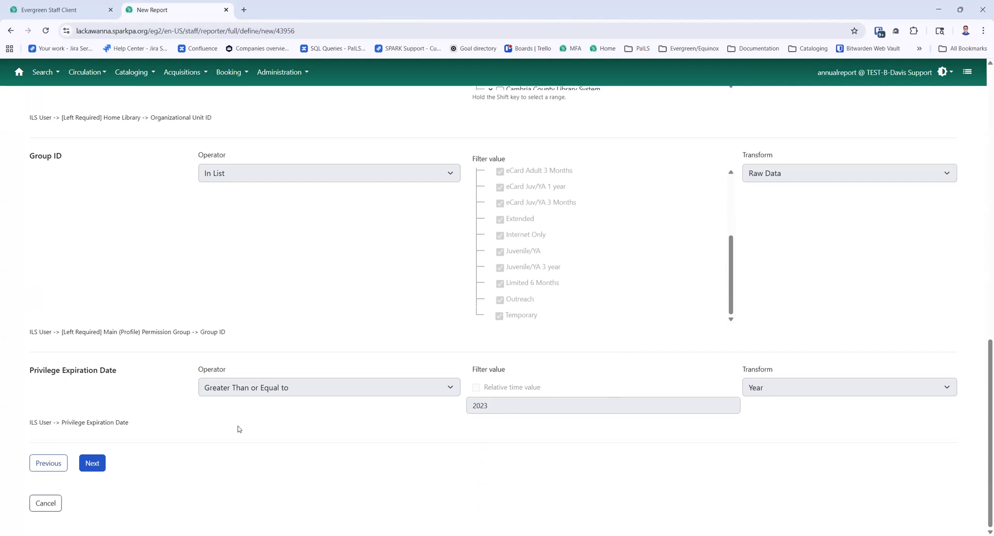
- Proceed to the layout and scheduling settings, and set the pivot label column to Short (Policy) Name and the pivot data column to User ID
left_click(96, 468)
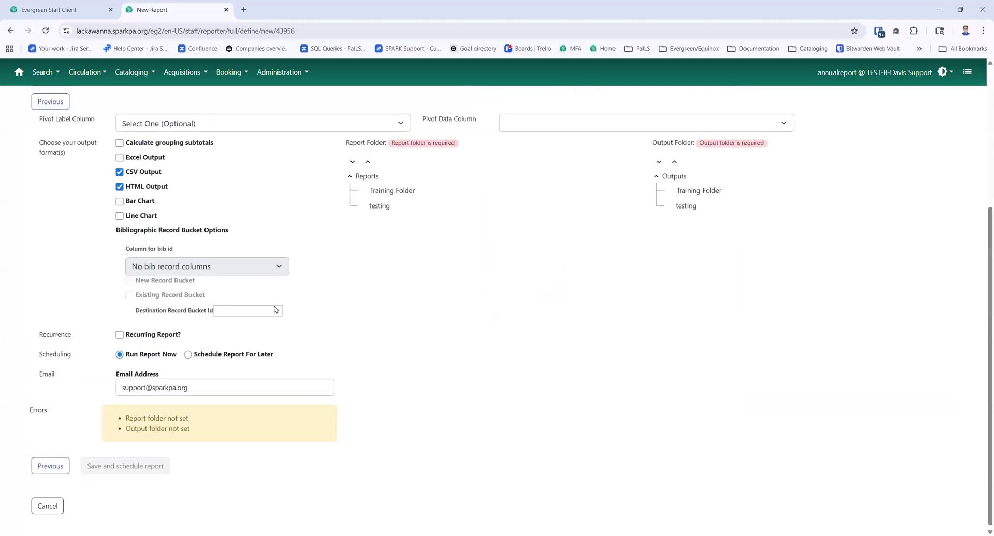
scroll(274, 310, "up", 2)
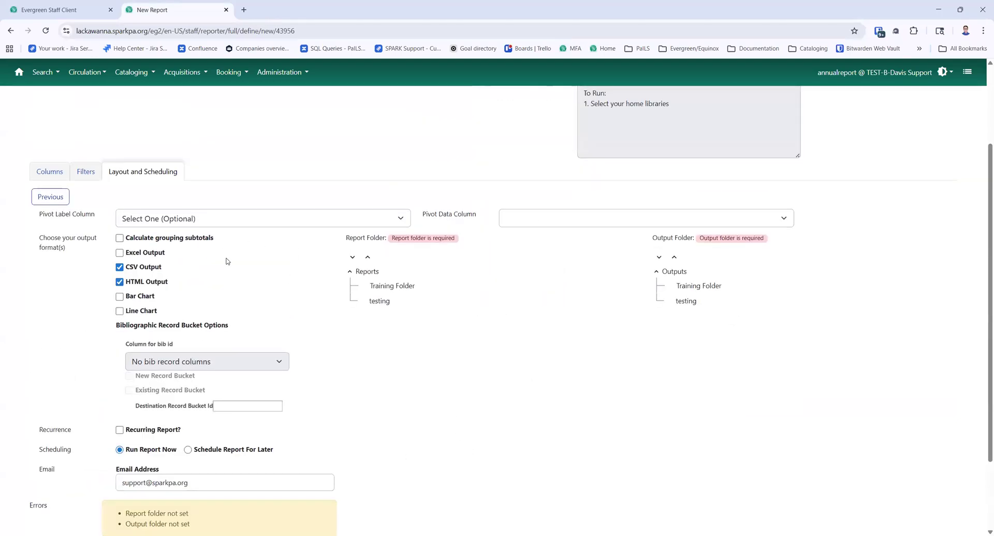
scroll(227, 262, "up", 1)
left_click(129, 272)
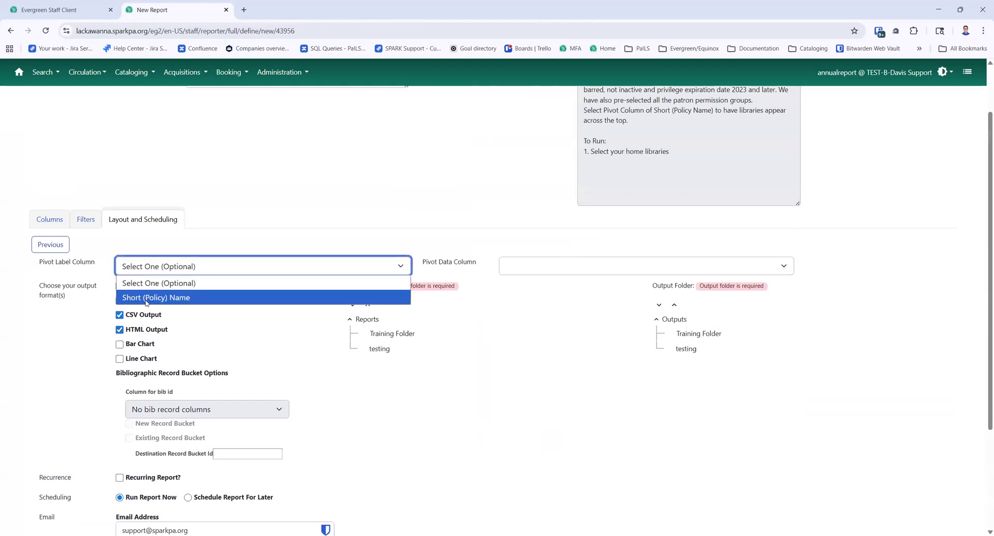
left_click(146, 303)
left_click(528, 268)
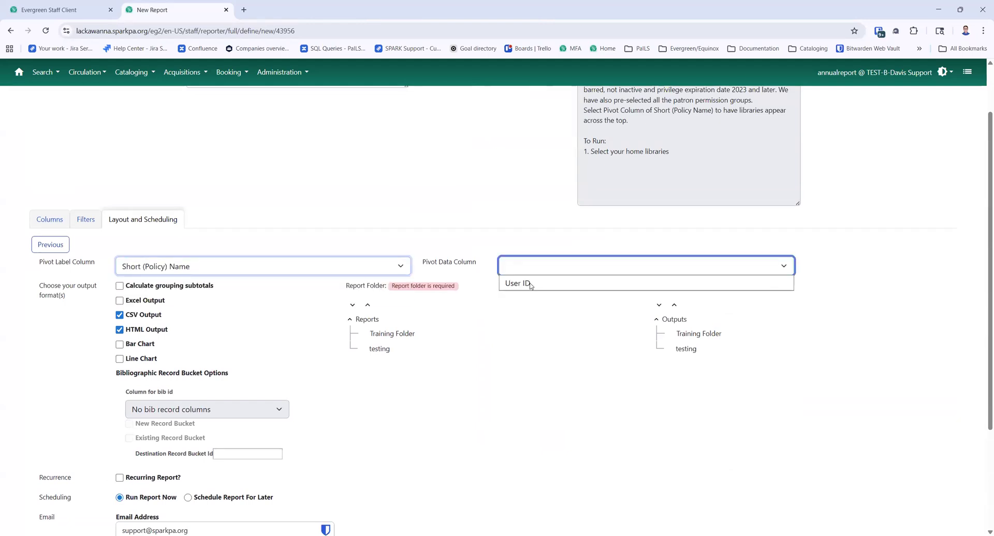
left_click(531, 285)
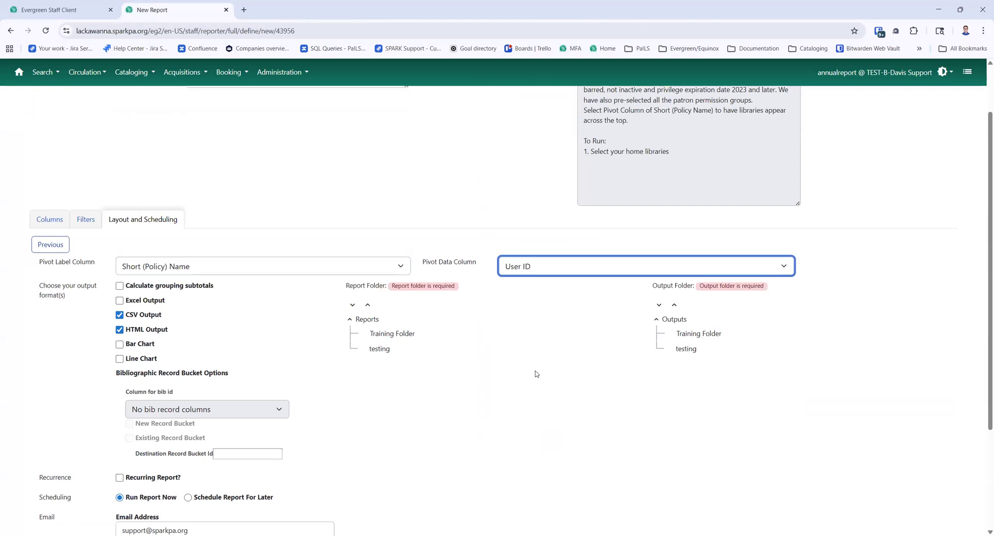
left_click(333, 268)
left_click(446, 359)
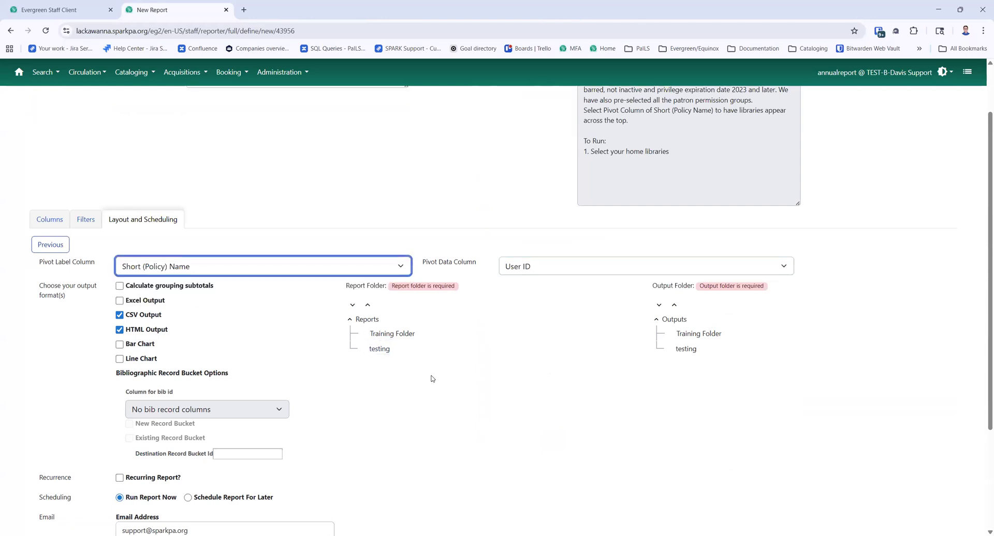
- Set both the report folder and the output folder to testing, and enable Excel output
left_click(390, 351)
left_click(683, 350)
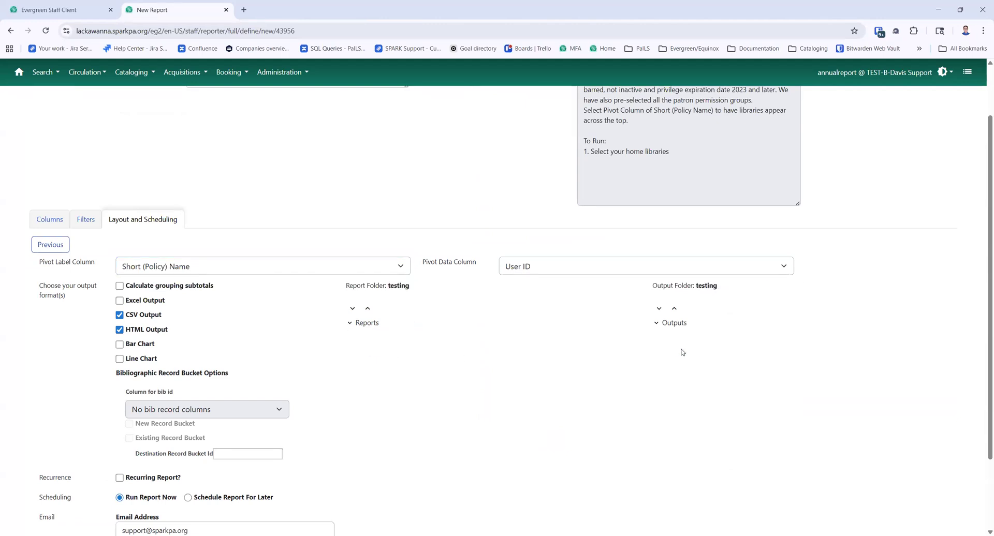
left_click(120, 301)
scroll(253, 431, "down", 2)
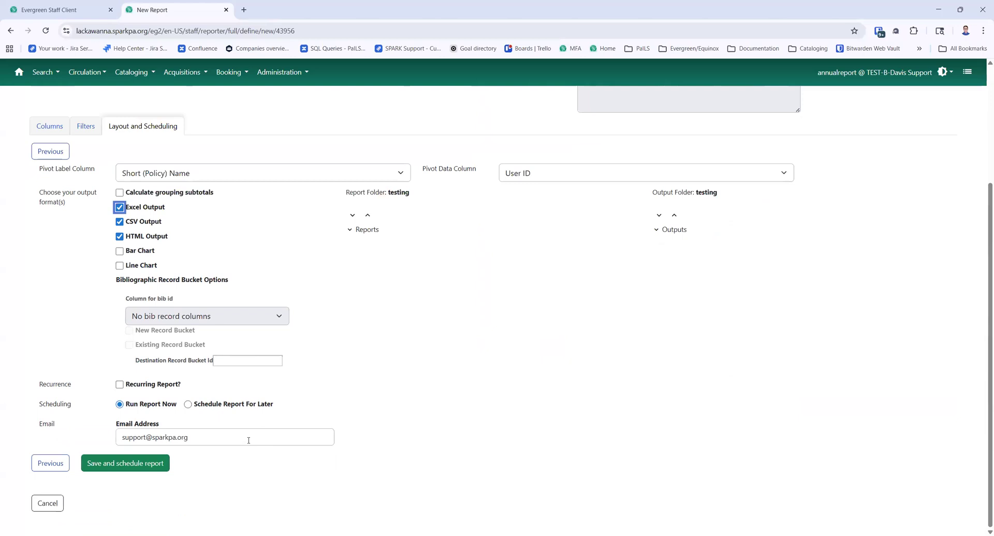
- Clear the report's notification email address, leaving the field blank
left_click_drag(249, 440, 84, 438)
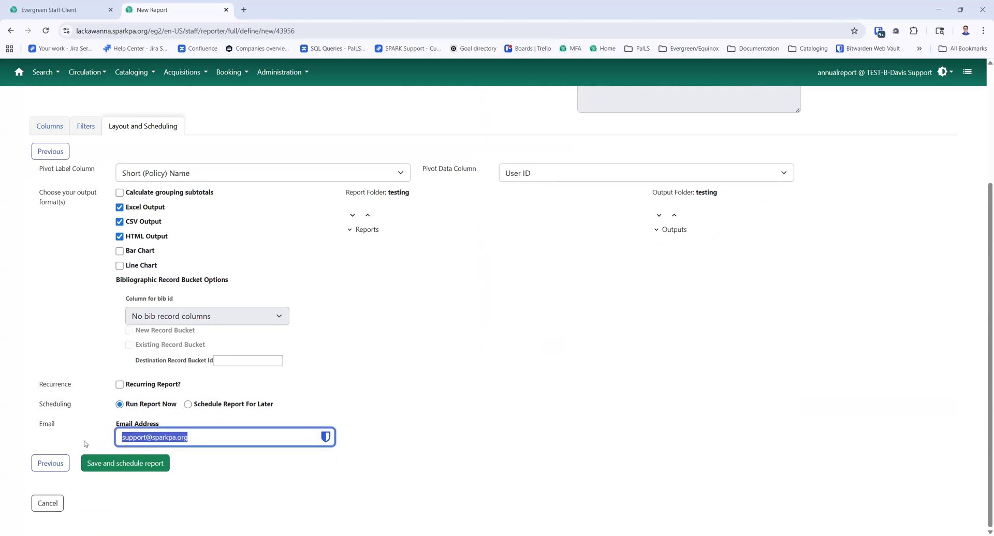
key("BackSpace")
left_click(327, 348)
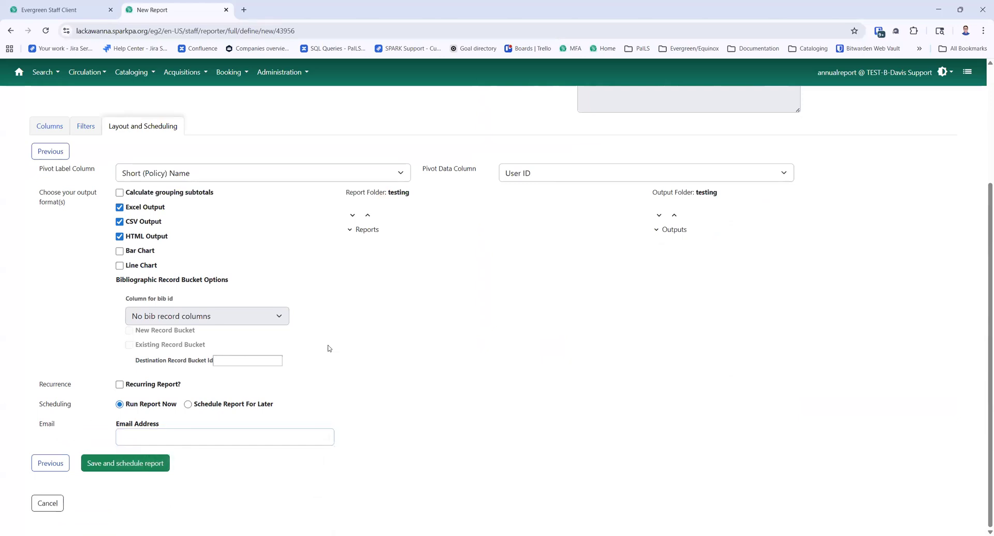
left_click(185, 437)
left_click(438, 376)
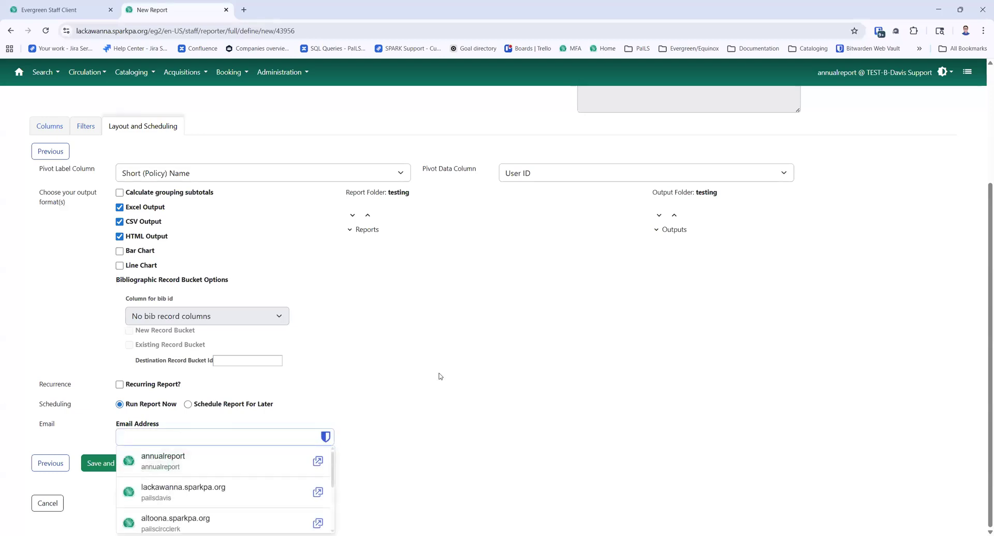
left_click(139, 473)
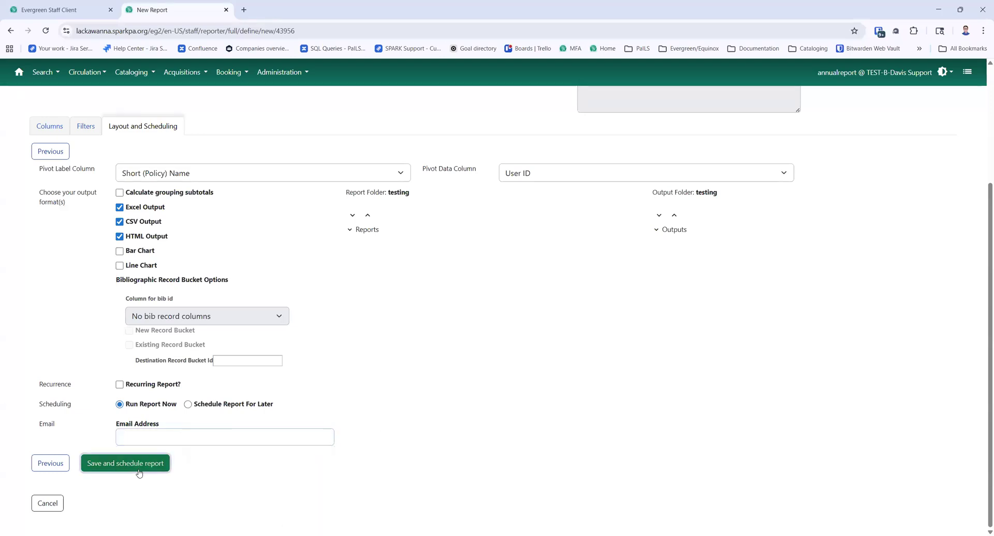
- Append "- adams" to the report name, making it "F-1- Registered users as of December 31, 2025- adams"
scroll(344, 148, "up", 3)
left_click(362, 123)
type("- adams")
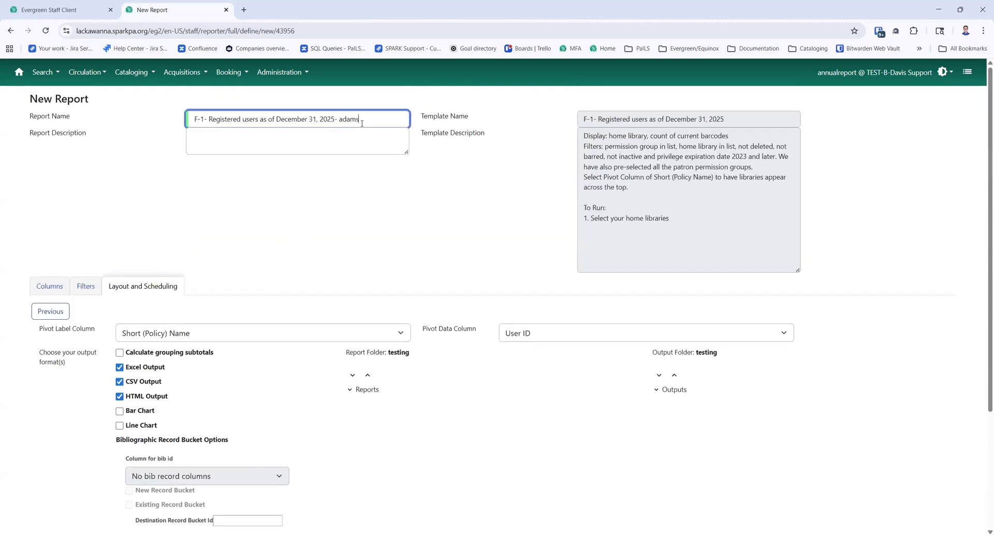
- Save and submit the Adams F-1 Registered users report
scroll(429, 154, "down", 3)
left_click(125, 464)
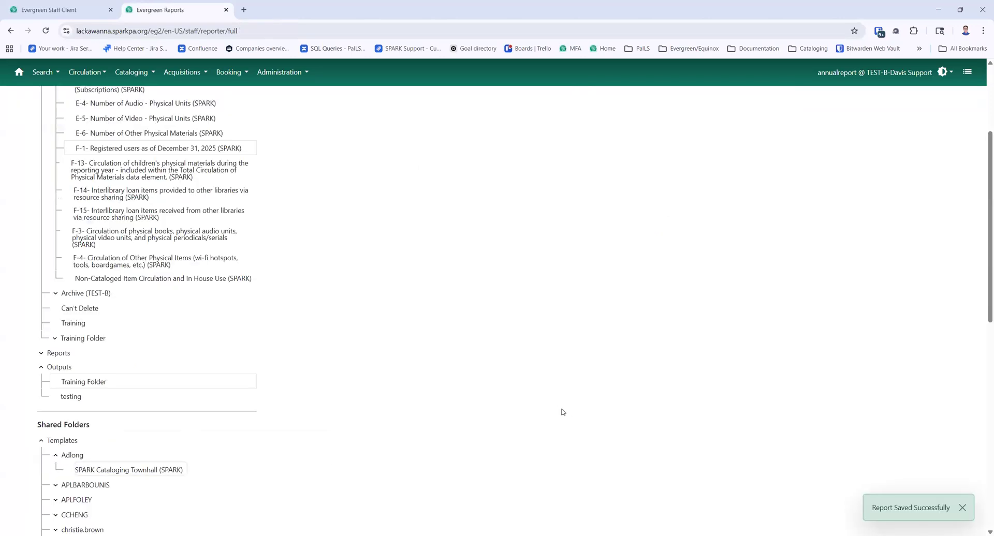
- Open the list of pending and completed reports in the Training Folder under Outputs
scroll(561, 414, "up", 4)
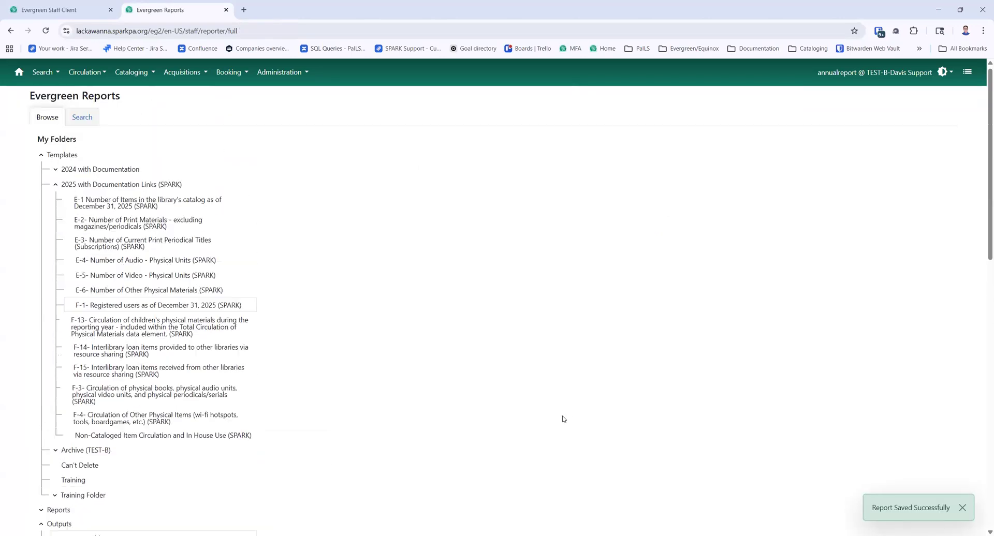
left_click(164, 278)
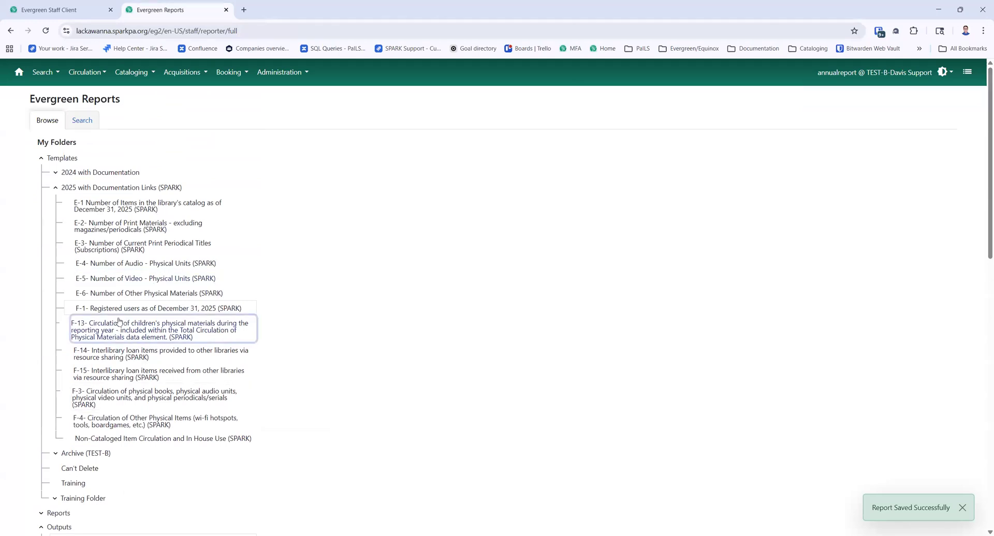
scroll(83, 445, "down", 2)
left_click(72, 448)
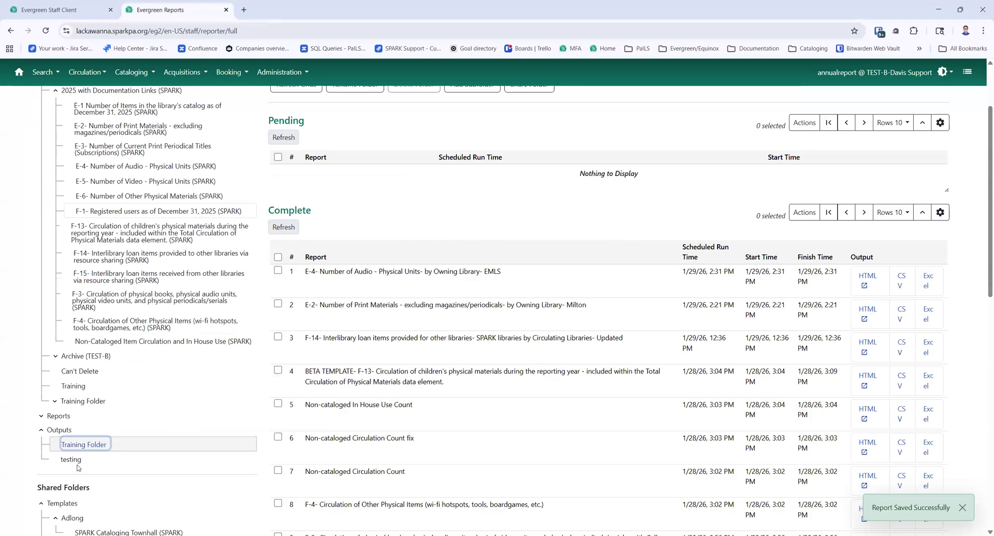
left_click(71, 460)
left_click(94, 445)
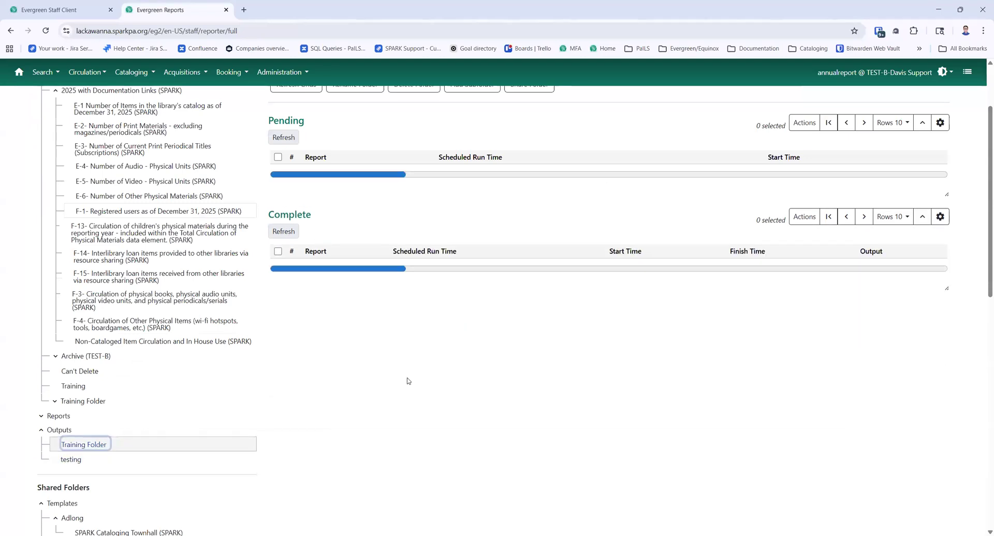
- Go to the second page of completed reports, review the HTML output of F-1- Registered users as of December 31, 2025, and close it
scroll(820, 279, "down", 3)
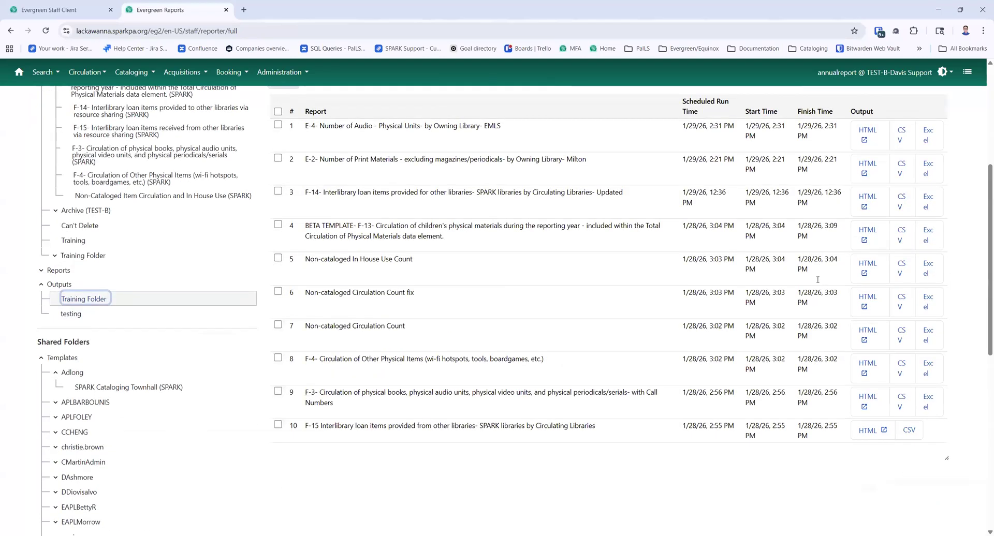
scroll(820, 279, "up", 1)
left_click(865, 116)
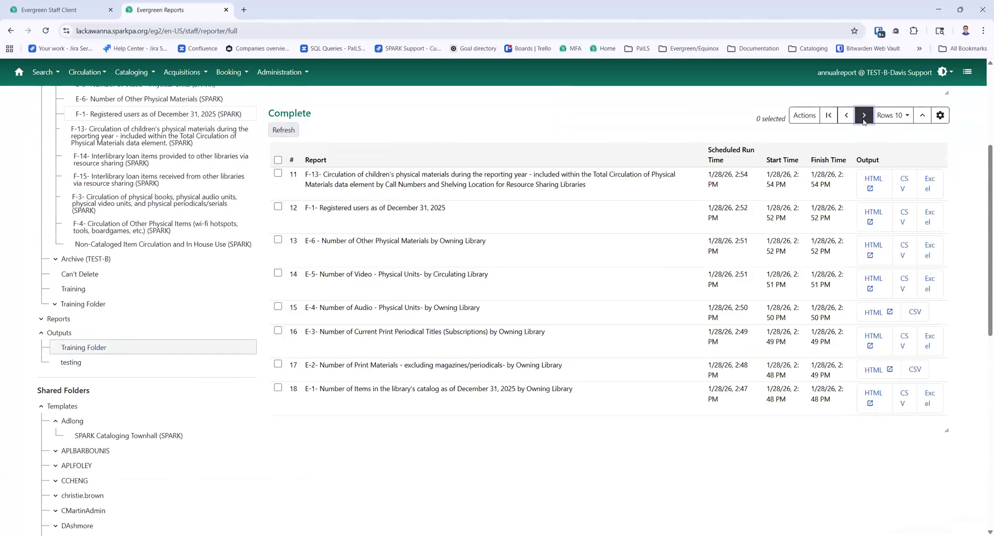
left_click_drag(320, 209, 485, 212)
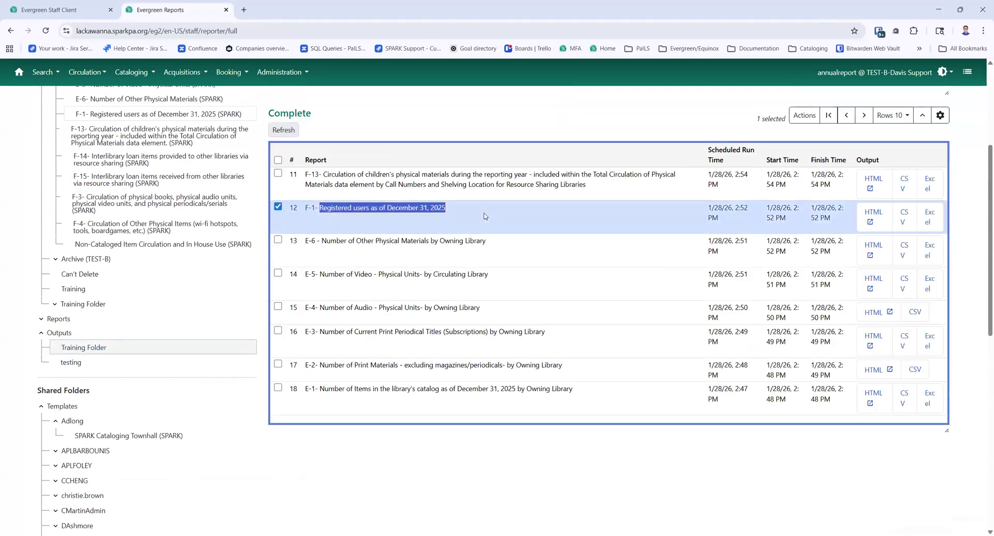
left_click(874, 217)
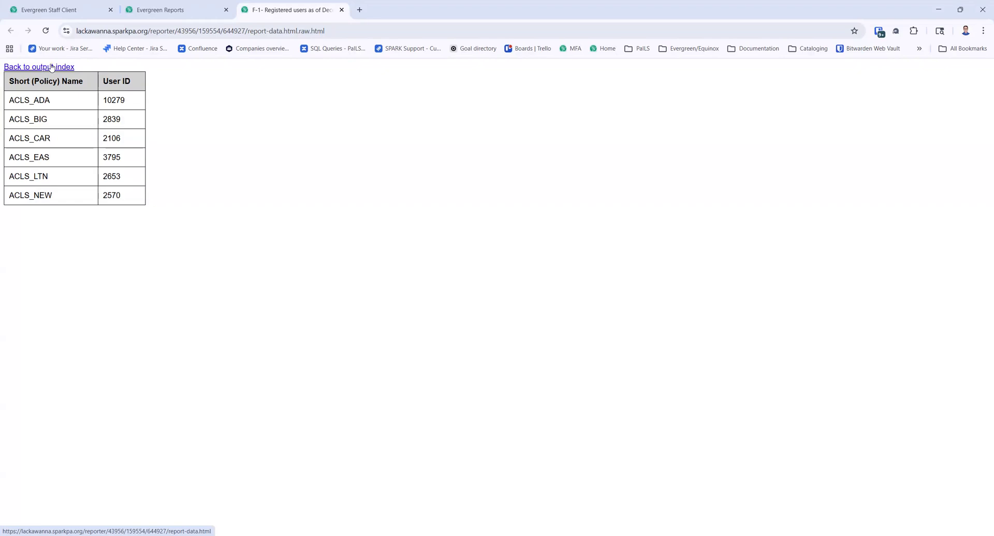
left_click(342, 9)
- Collapse the shared Adlong templates folder and open the 2025 template folder for F-3 circulation of physical books, audio, video and periodicals
scroll(337, 332, "up", 3)
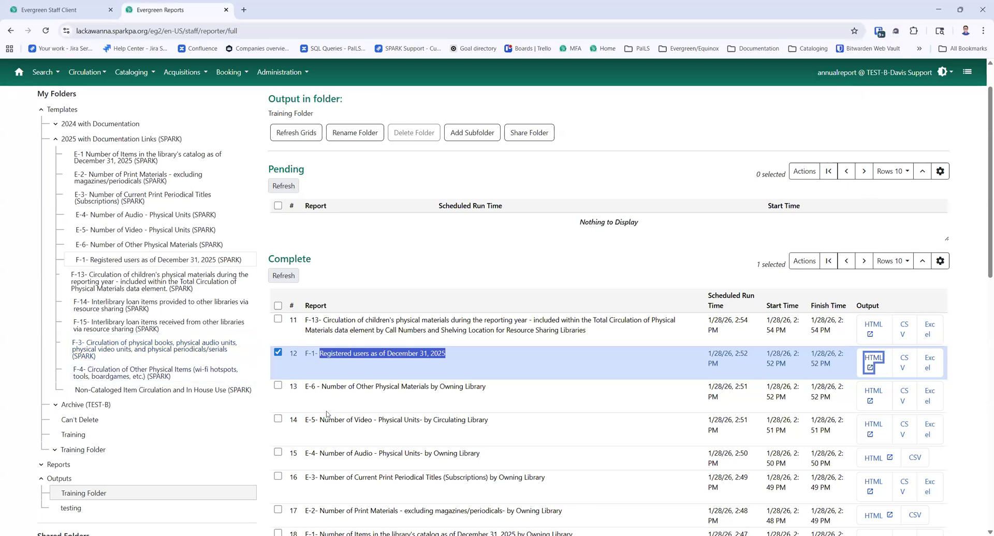
scroll(328, 414, "down", 2)
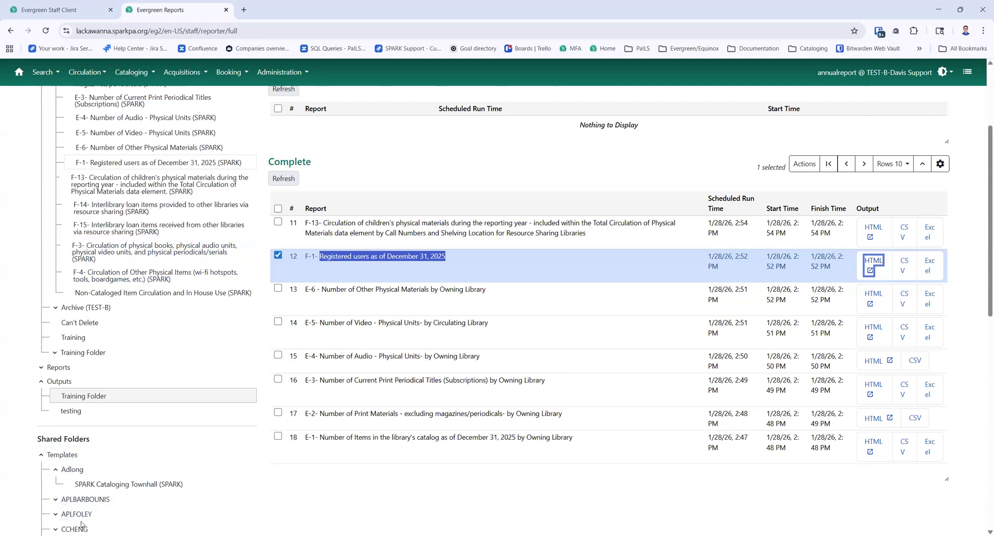
left_click(56, 469)
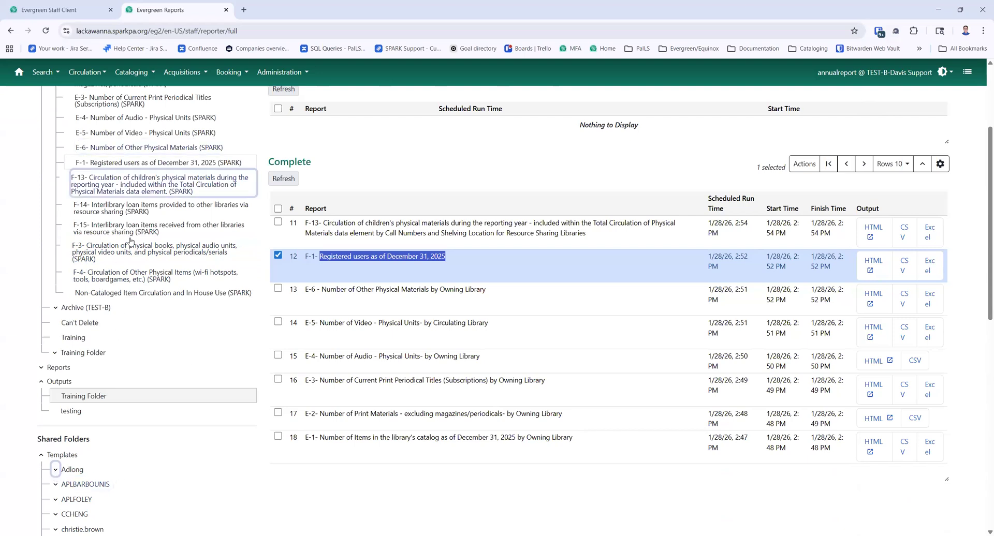
scroll(99, 157, "up", 1)
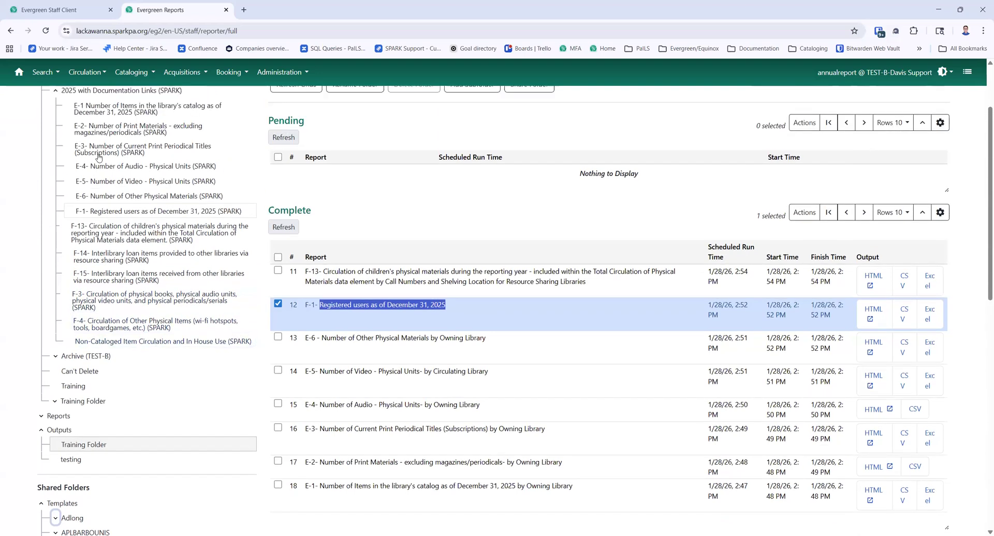
scroll(99, 157, "up", 2)
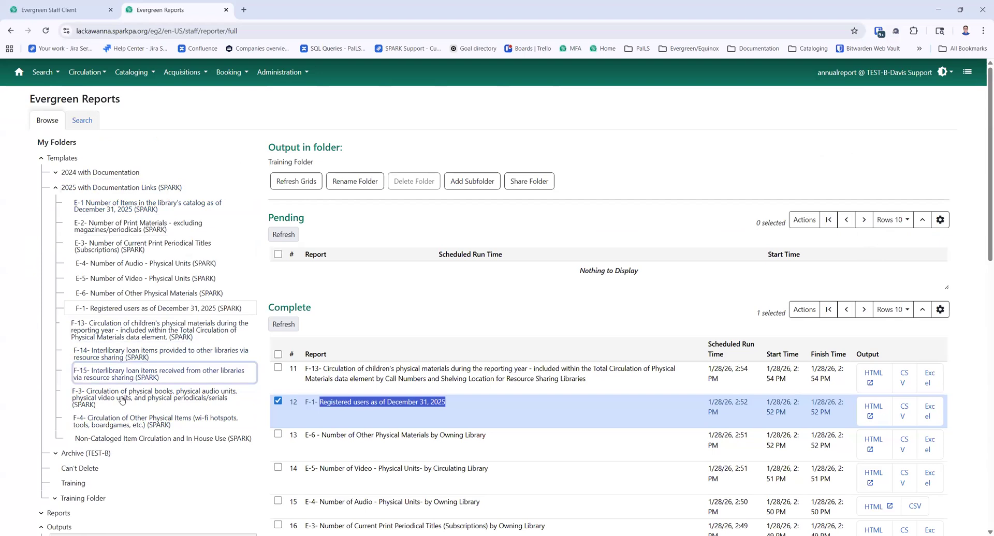
left_click(82, 403)
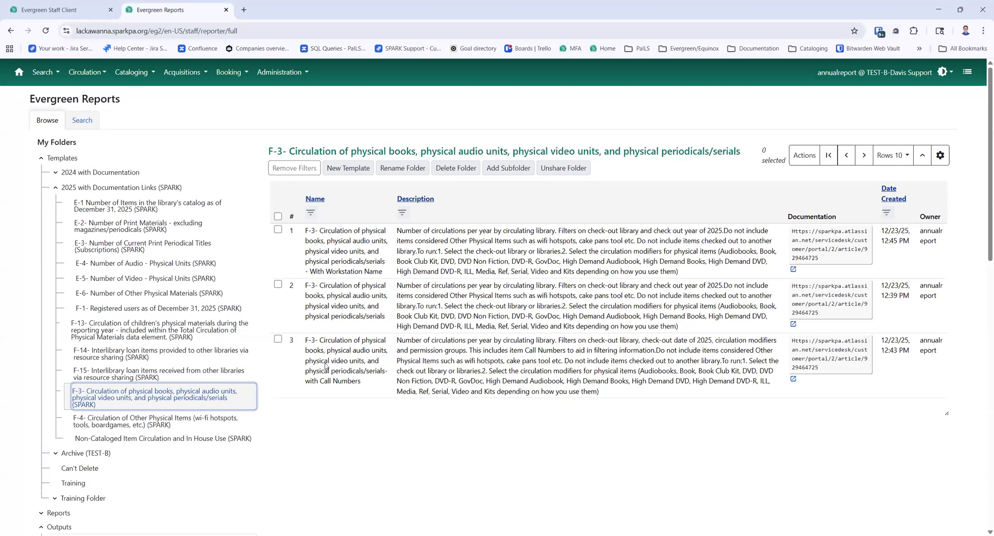
- Clone the basic F-3 circulation template, without workstation name or call numbers, into a template folder and save the clone
left_click_drag(304, 288, 391, 326)
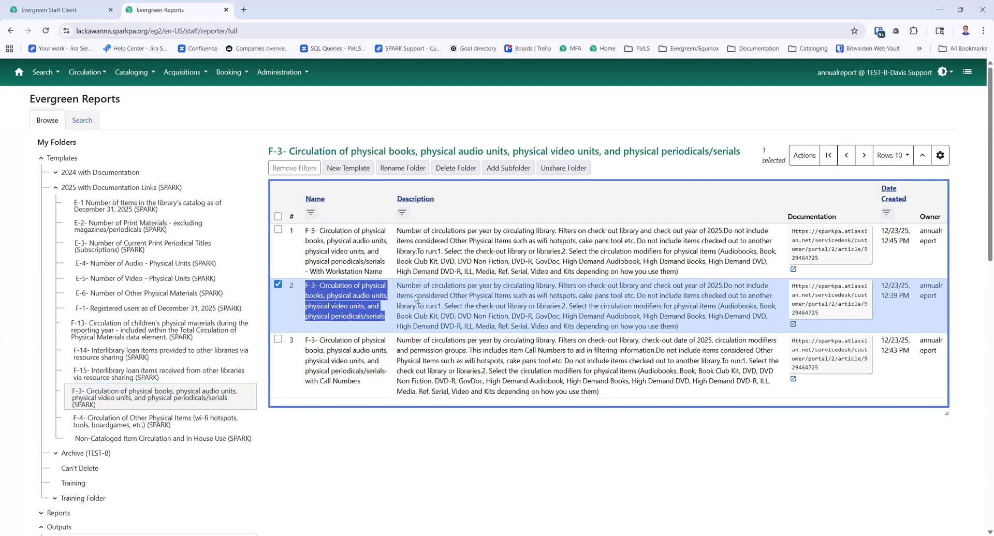
left_click_drag(413, 286, 711, 332)
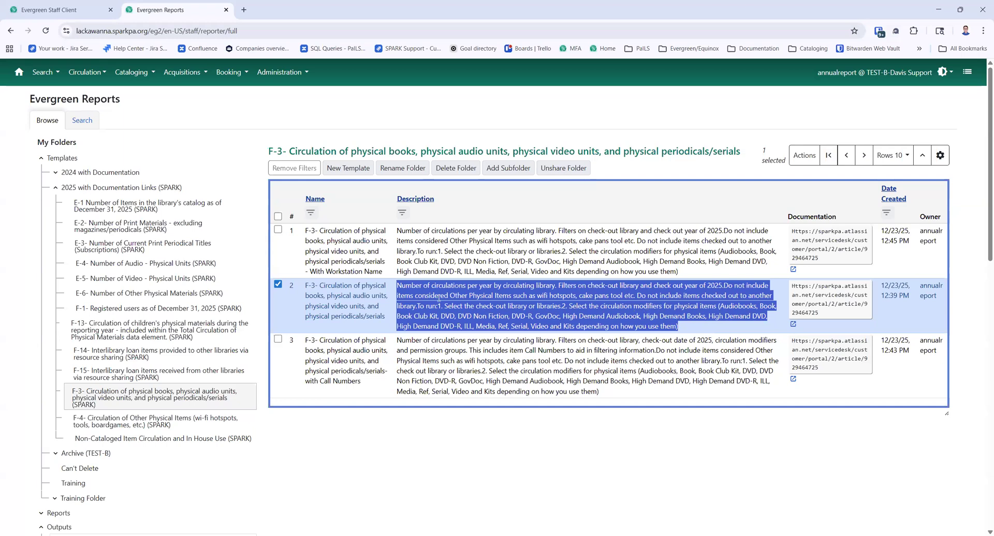
left_click(805, 156)
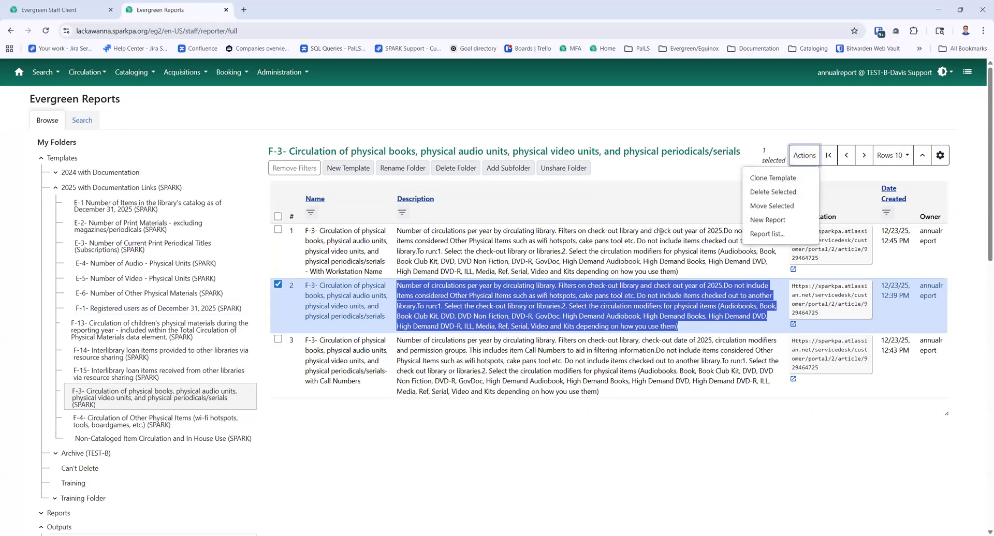
left_click(796, 178)
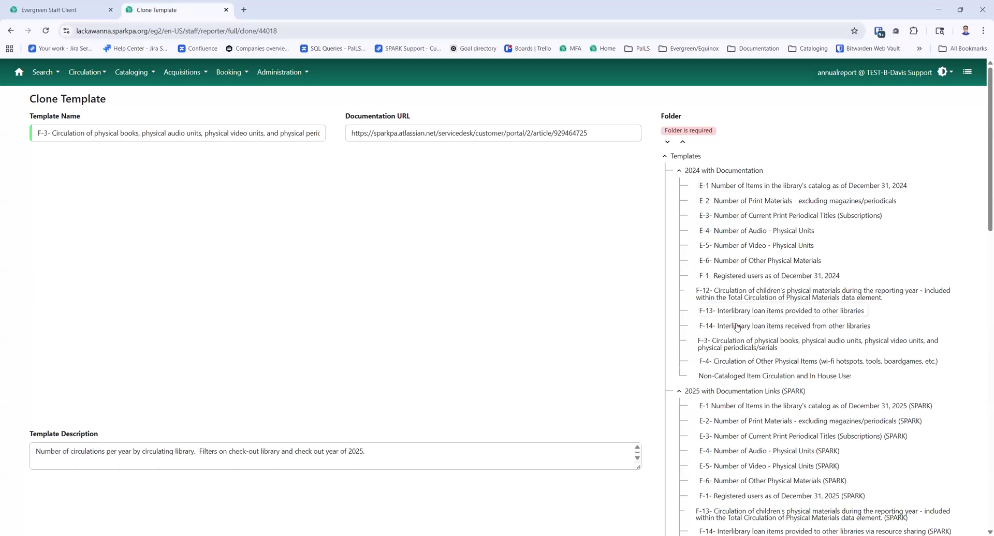
scroll(738, 329, "down", 3)
scroll(739, 333, "down", 5)
left_click(706, 332)
scroll(707, 330, "down", 9)
scroll(707, 331, "up", 6)
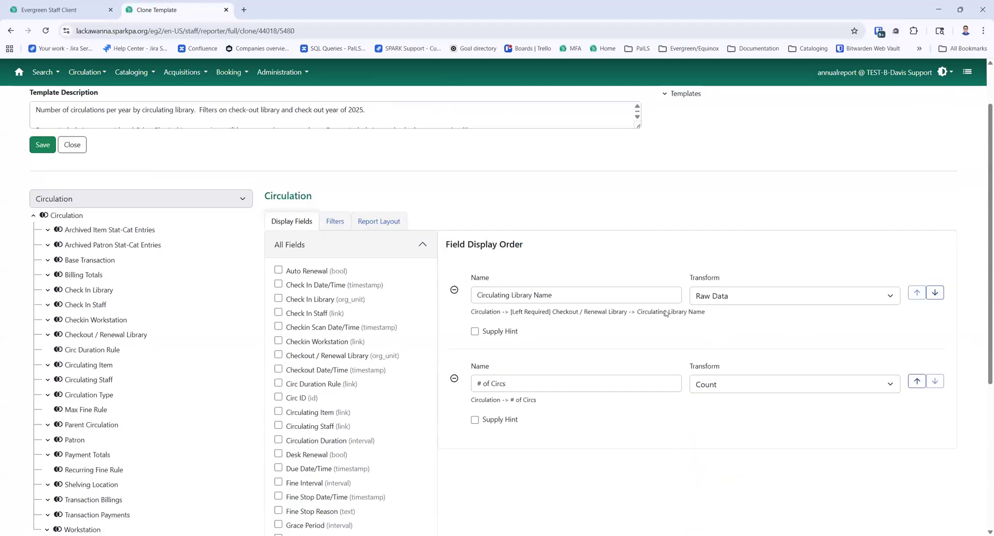
left_click(38, 211)
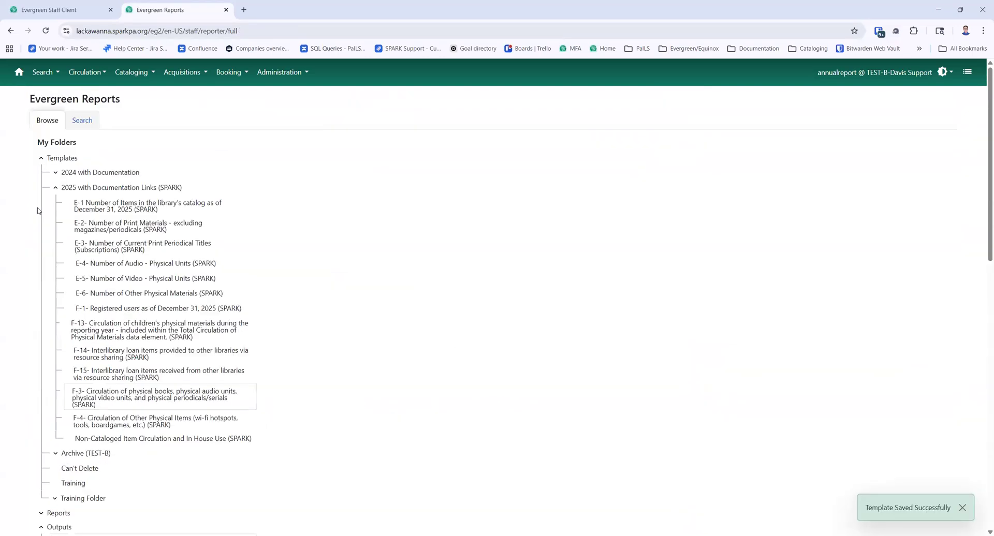
- Create a new report from the 2025 F-3 circulation template with Call Numbers
scroll(189, 440, "down", 2)
scroll(186, 403, "up", 2)
left_click(42, 160)
left_click(102, 395)
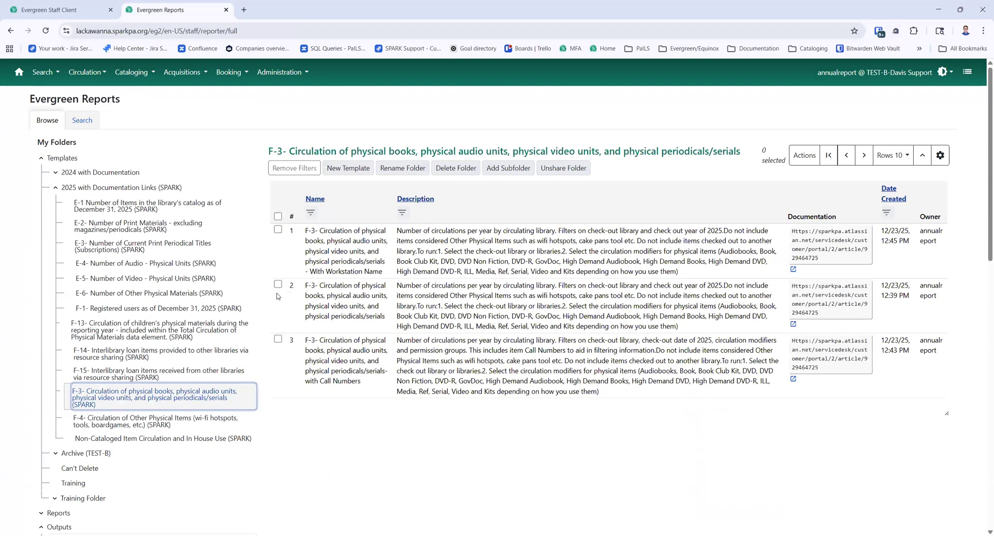
left_click(278, 339)
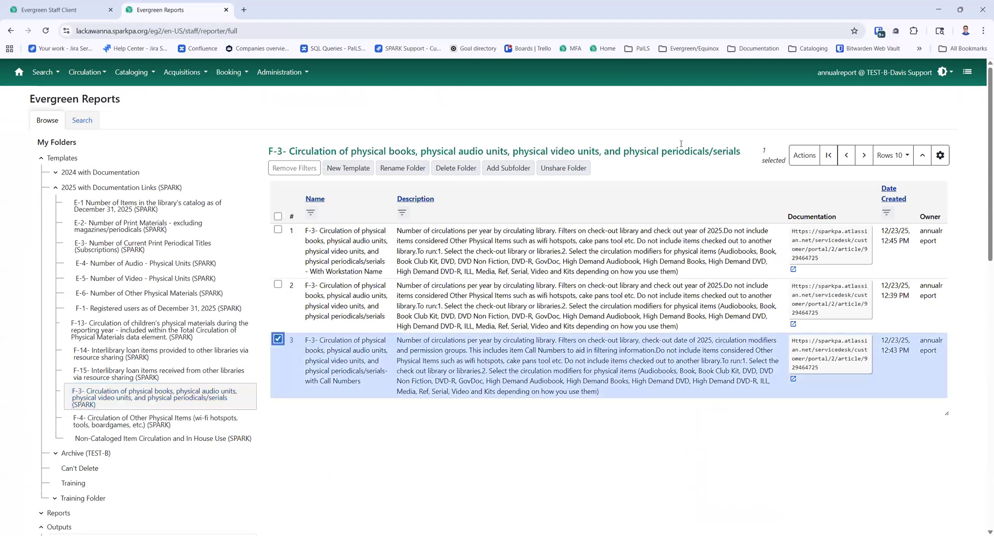
left_click(799, 160)
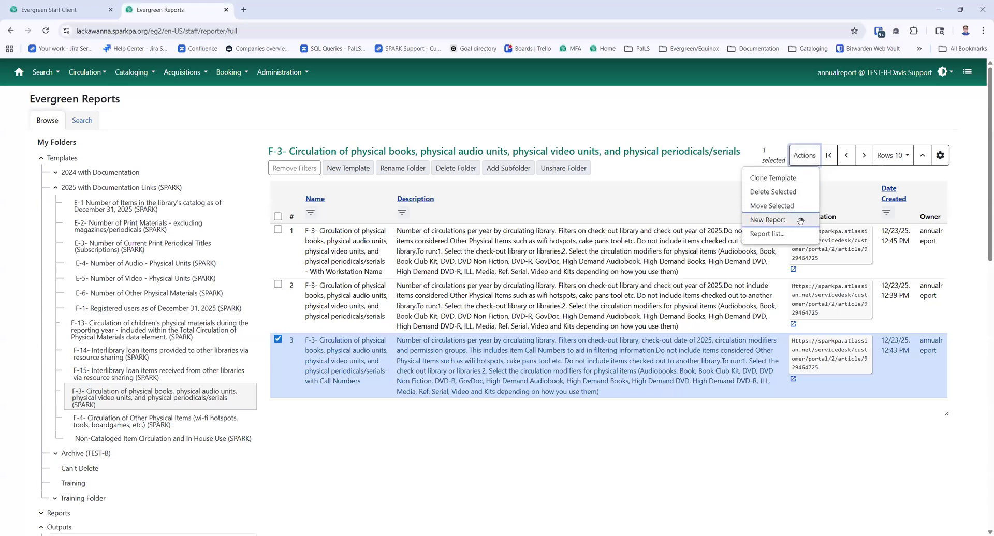
left_click(800, 221)
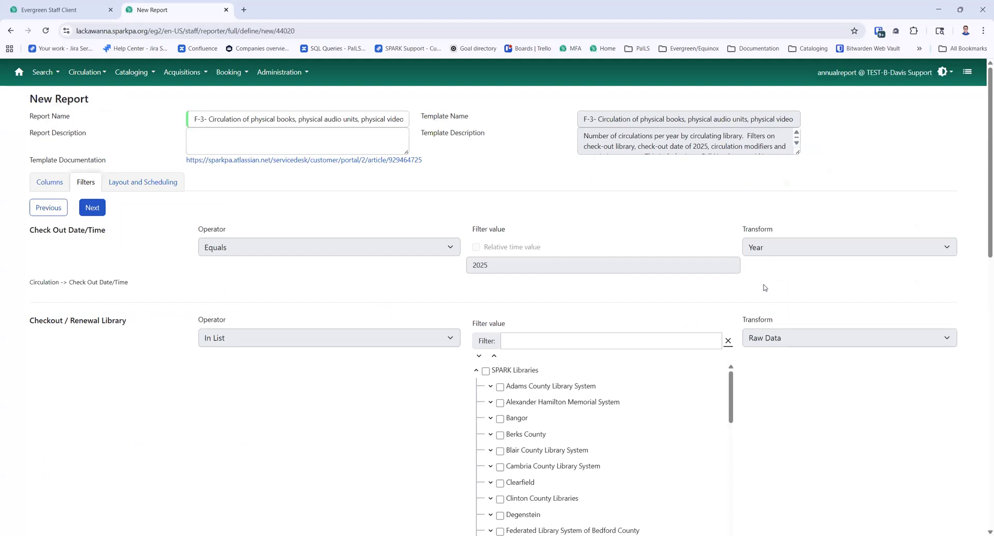
- In the Checkout / Renewal Library filter, select libraries within the Wayne/Pike Local Consortium, including Milford Library
scroll(765, 288, "down", 1)
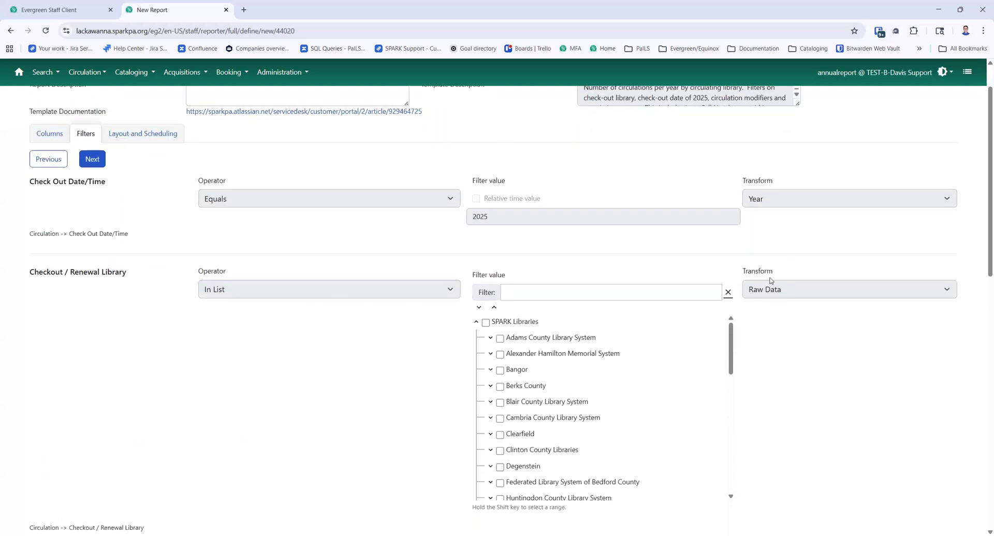
scroll(326, 296, "down", 1)
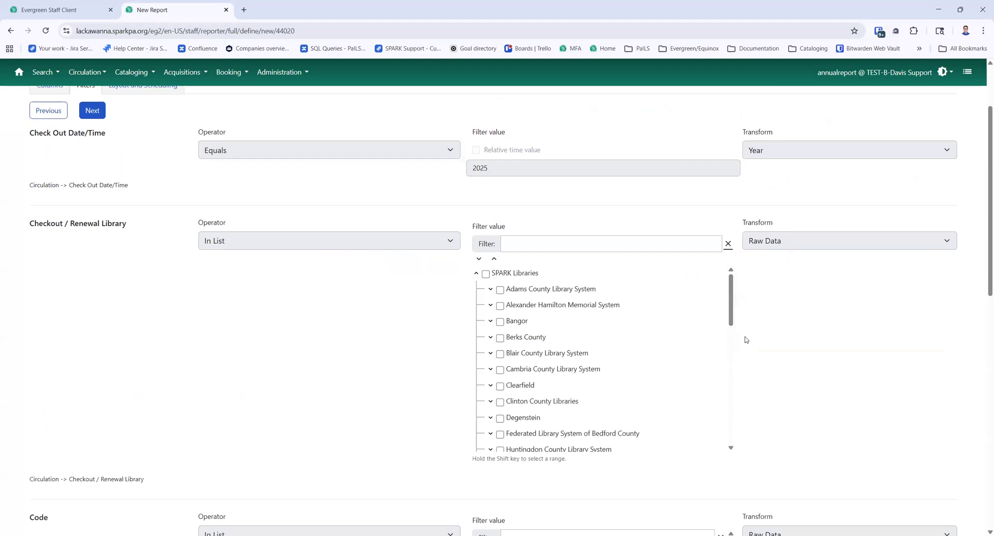
scroll(733, 297, "down", 1)
left_click_drag(733, 297, 712, 397)
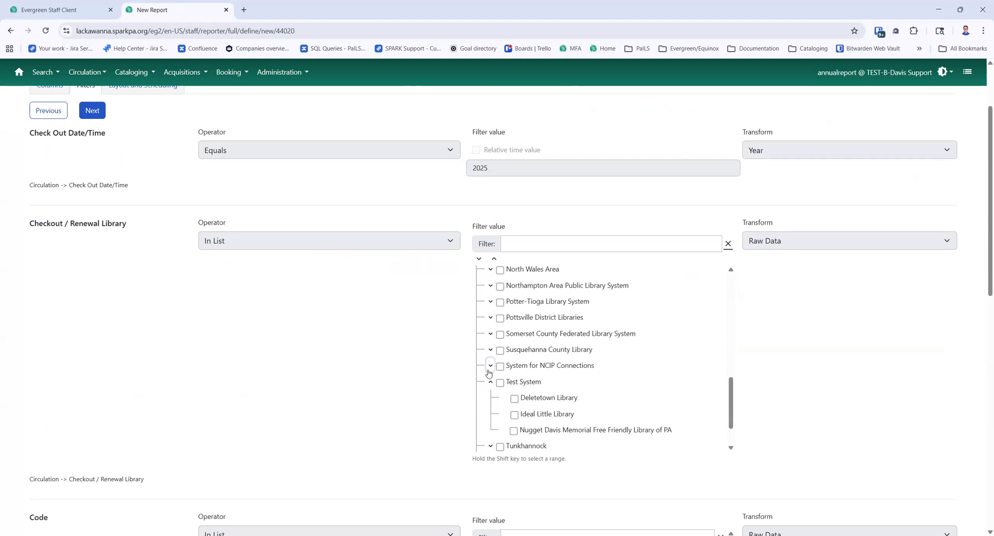
scroll(490, 373, "down", 1)
left_click(490, 414)
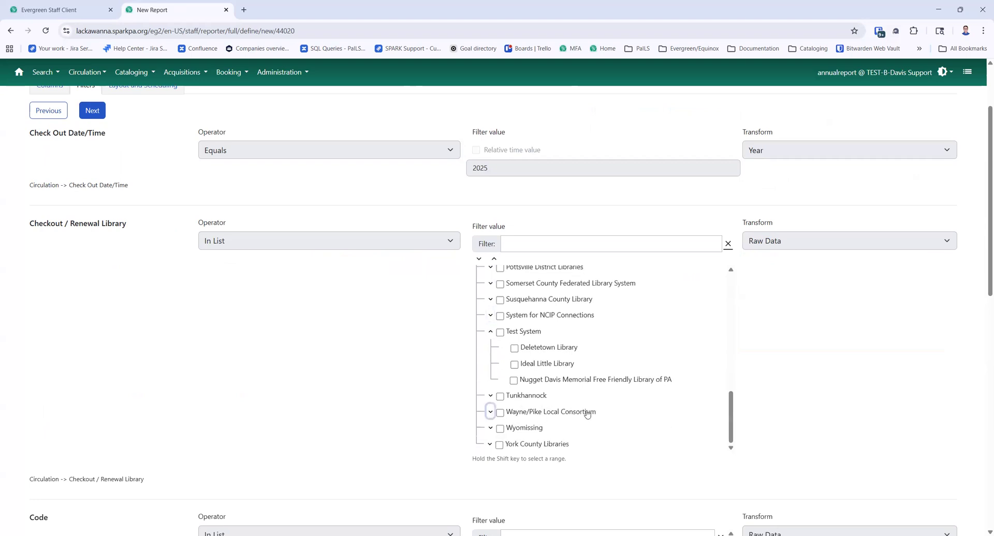
scroll(497, 409, "down", 1)
left_click(504, 396)
left_click(529, 412)
left_click(528, 429)
- In the Code filter, select the circulation modifiers Audiobook, Book, Book Club Kit, DVD, DVD Nonfiction and DVD-R
scroll(760, 375, "down", 6)
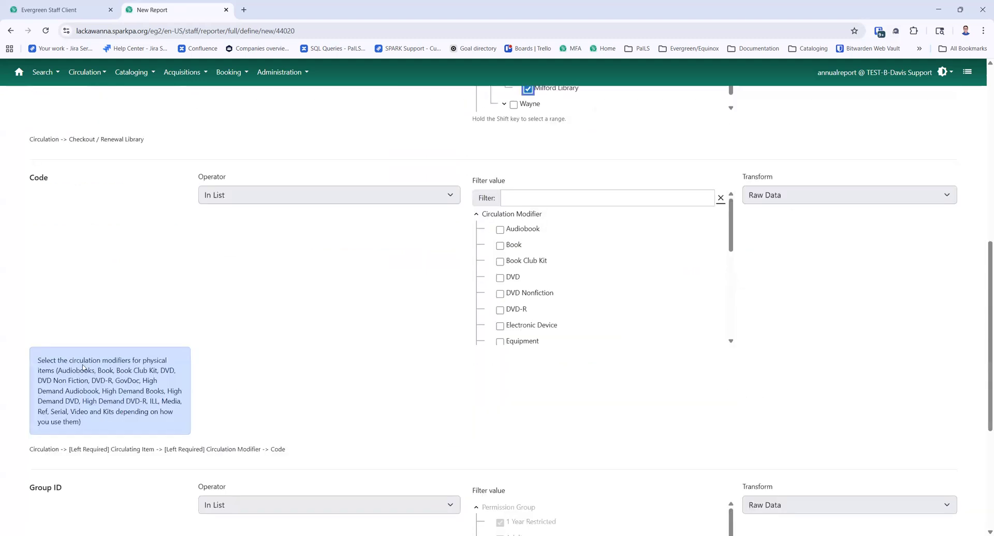
left_click(500, 231)
left_click(500, 246)
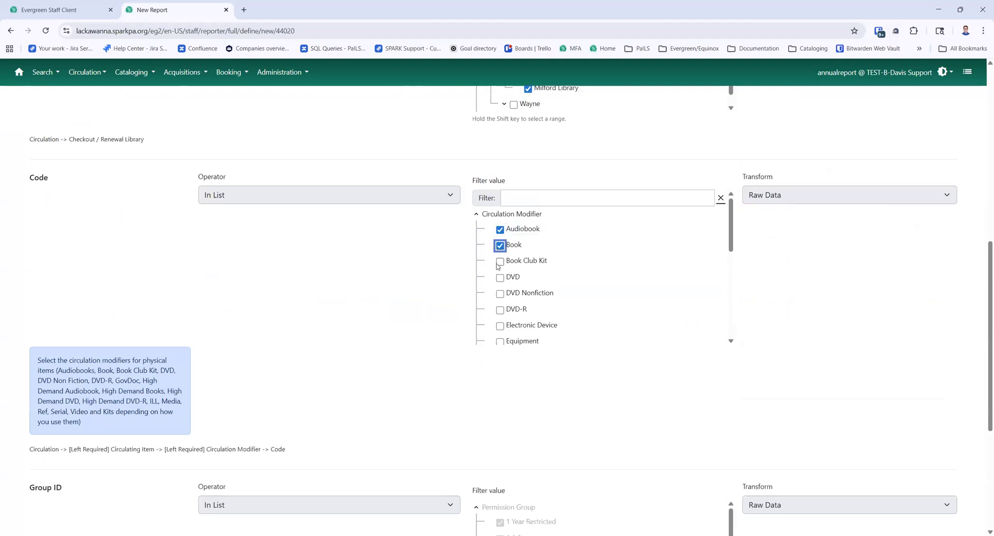
left_click(501, 262)
left_click(500, 278)
left_click(501, 294)
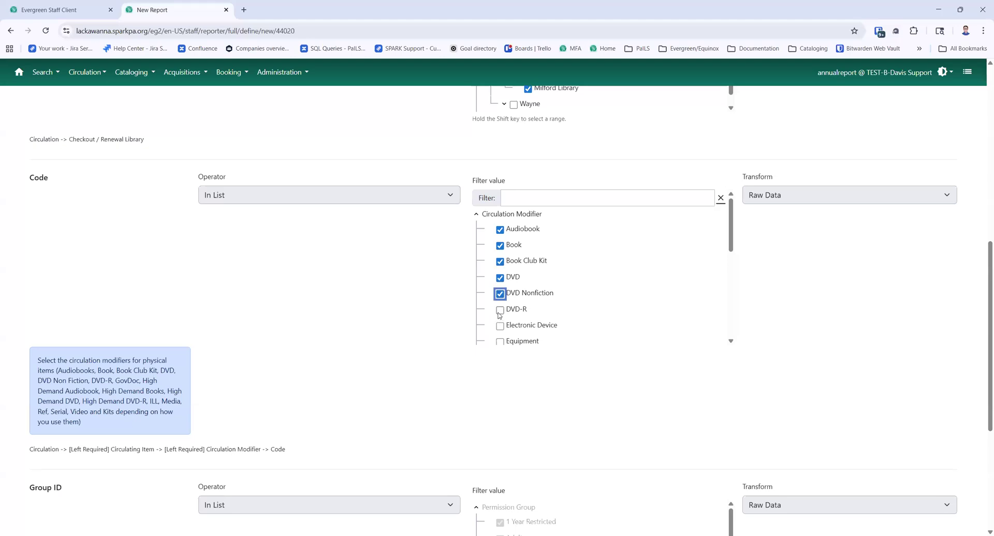
left_click(500, 312)
- Add Government Document, High Demand Audiobooks, High Demand Books, High Demand DVD and Blurays, High Demand DVD-R and ILL to the circulation modifier filter
left_click_drag(730, 235, 730, 288)
left_click(523, 211)
left_click(500, 209)
left_click(501, 223)
left_click(500, 239)
left_click(500, 255)
left_click(500, 272)
left_click(500, 288)
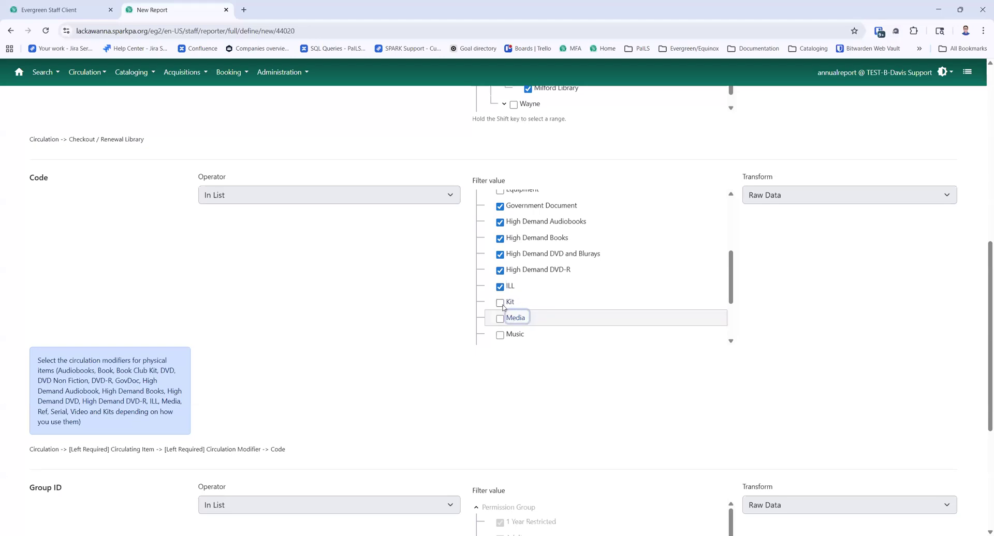
- Add Media, Music, Noncirculating, Serial and Video to the circulation modifiers selected in the Code filter
scroll(526, 306, "down", 2)
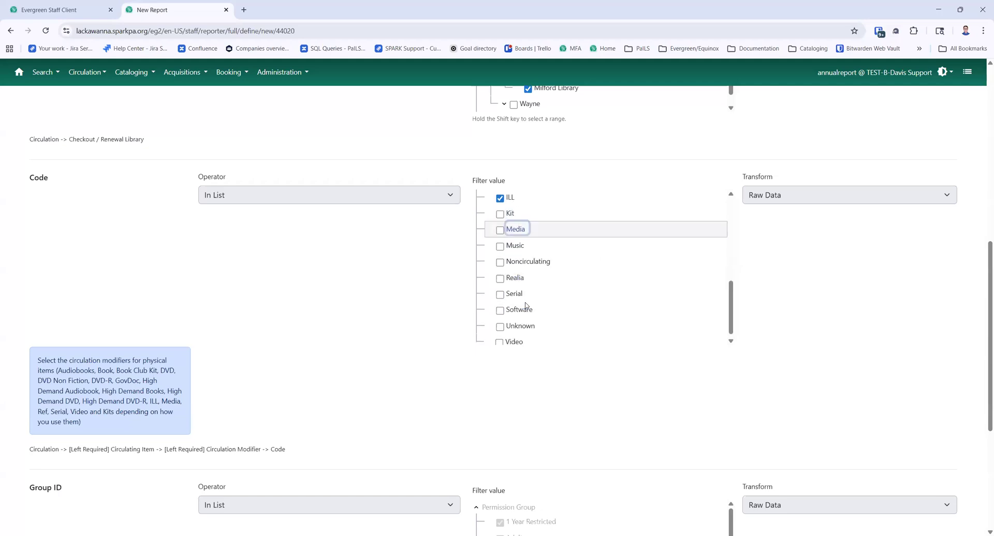
left_click(501, 225)
left_click(500, 242)
left_click(501, 258)
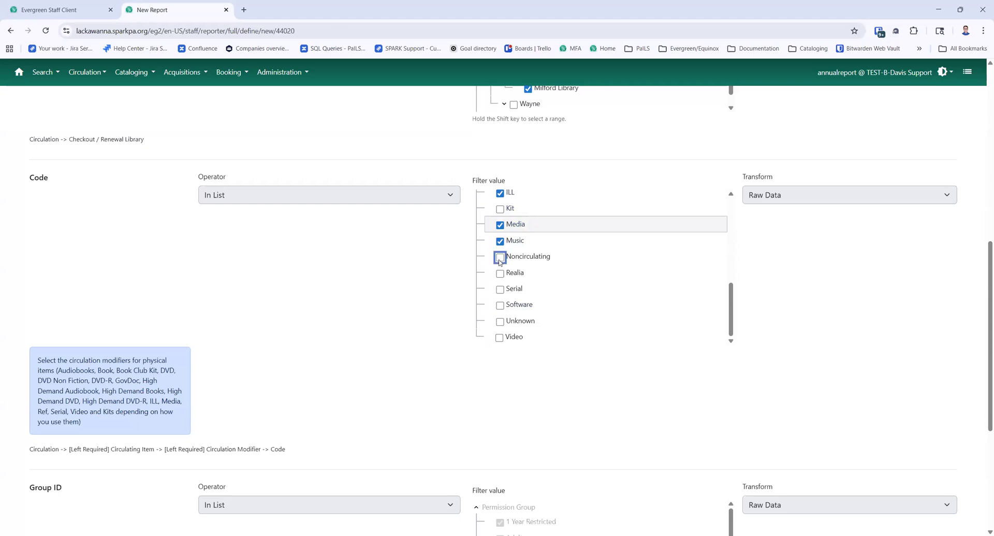
left_click(500, 290)
left_click(499, 338)
- Review the permission groups in the Group ID filter and proceed to the report's layout and scheduling settings
scroll(534, 267, "down", 3)
scroll(533, 267, "down", 1)
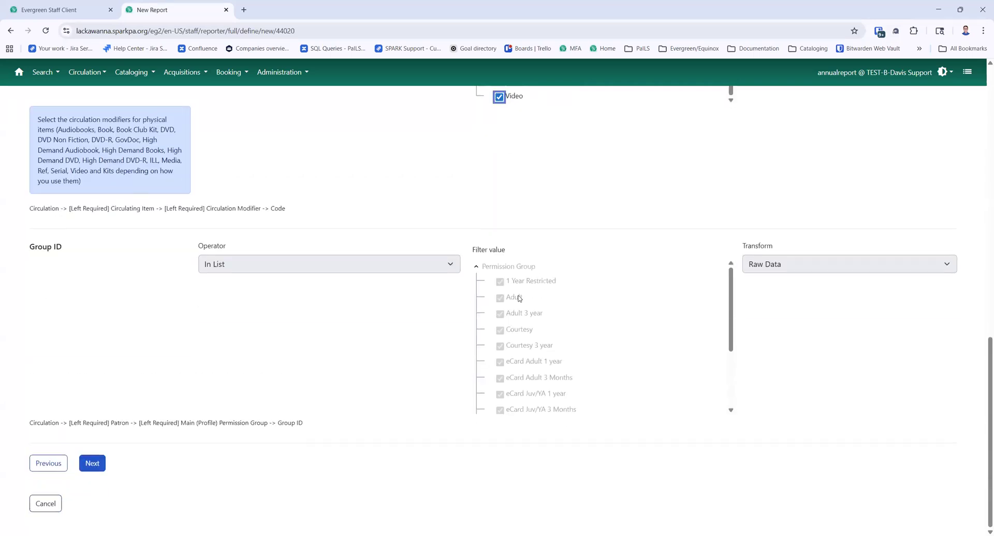
left_click_drag(732, 306, 727, 392)
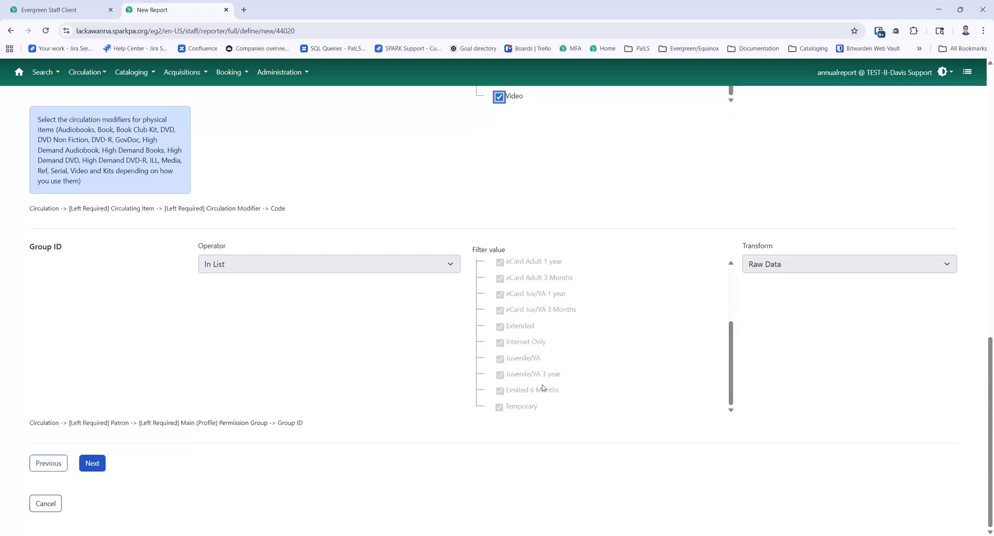
left_click(103, 467)
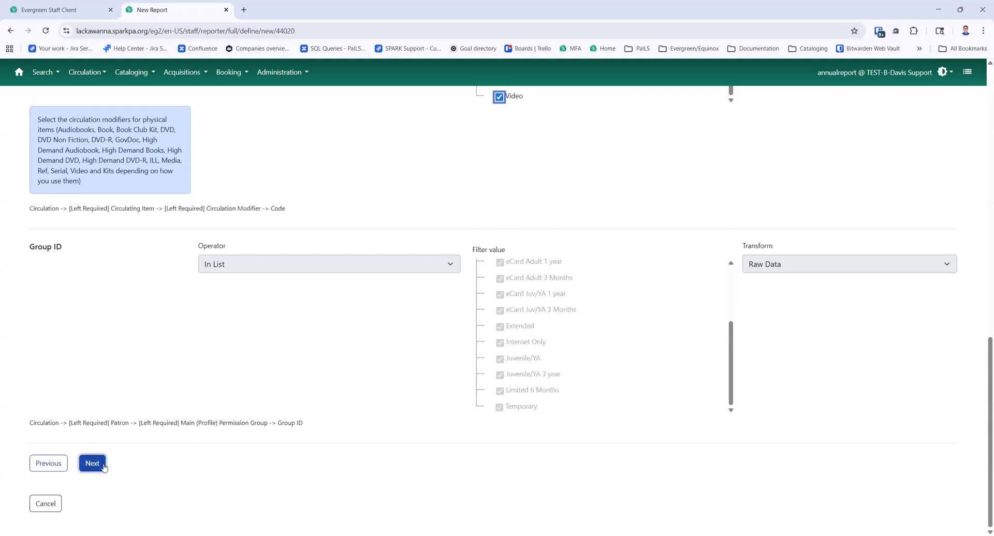
left_click(104, 467)
left_click(96, 465)
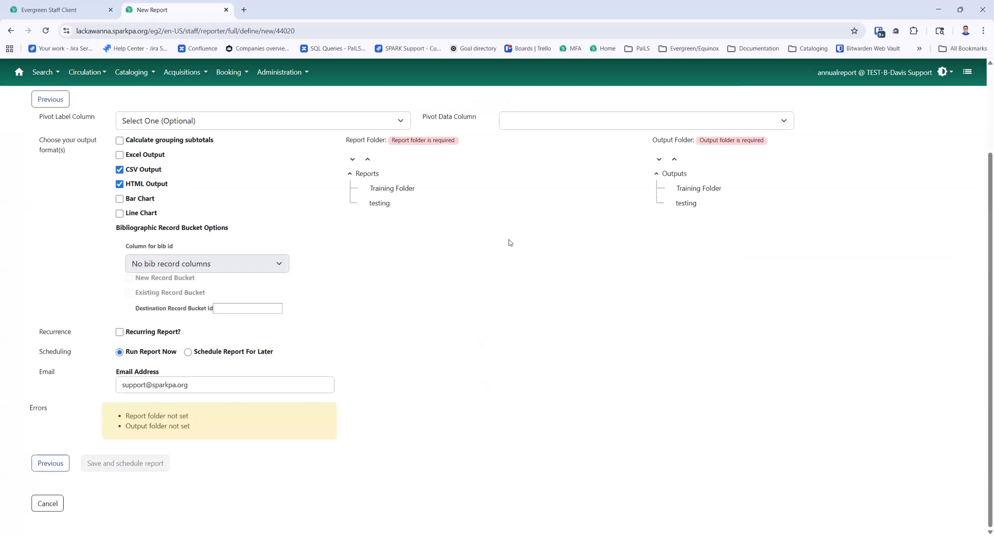
- Enlarge the template description to read its run instructions and check the available Pivot Label Column options
scroll(454, 308, "up", 3)
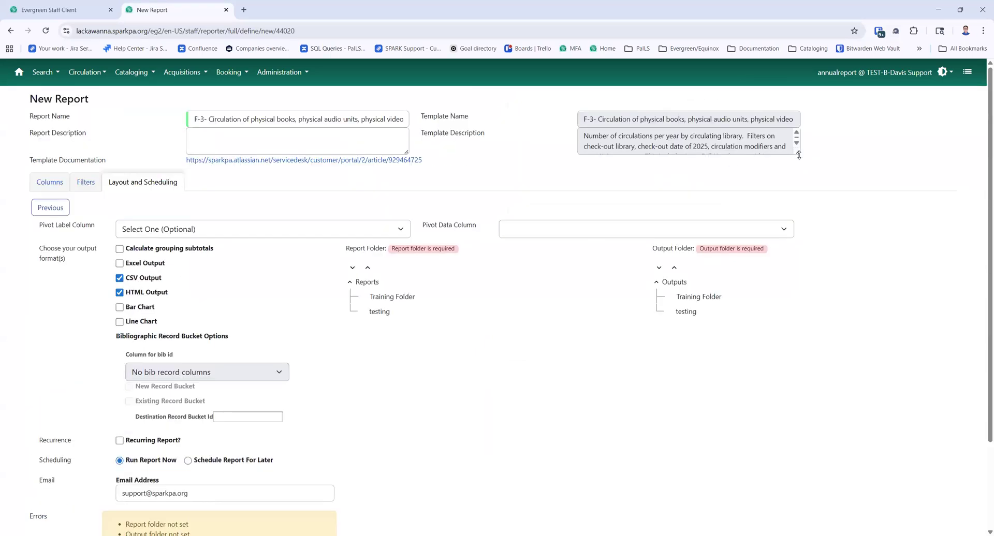
left_click_drag(802, 218, 800, 220)
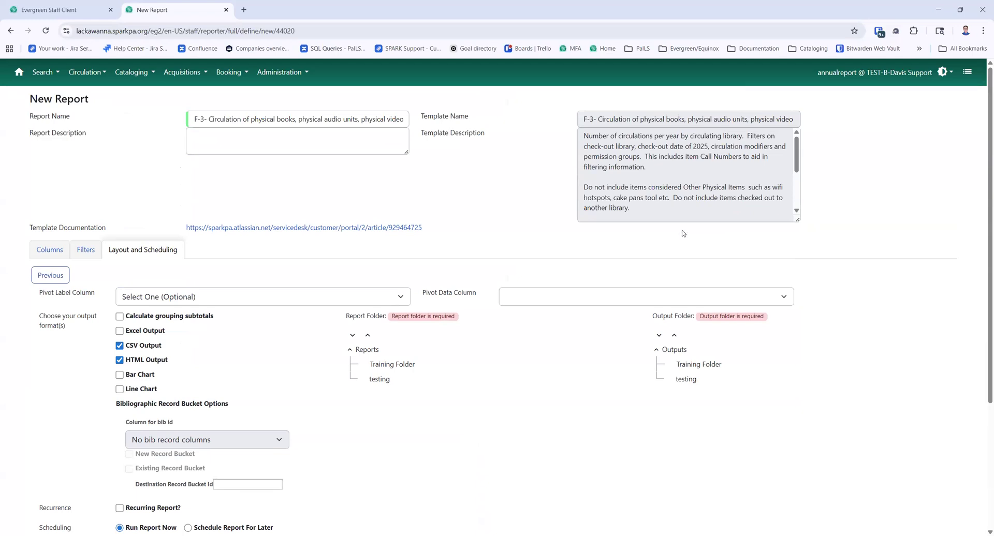
left_click_drag(798, 221, 779, 293)
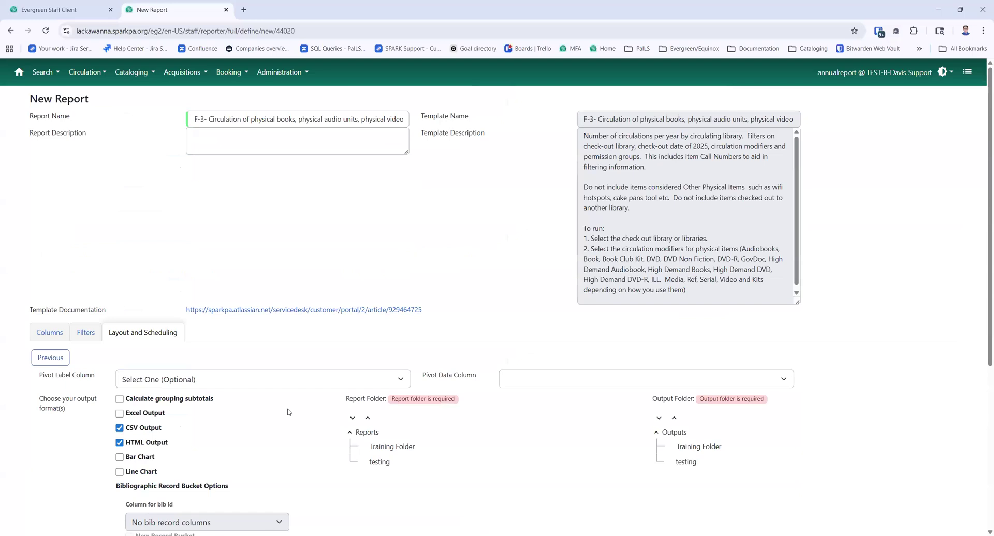
left_click(292, 379)
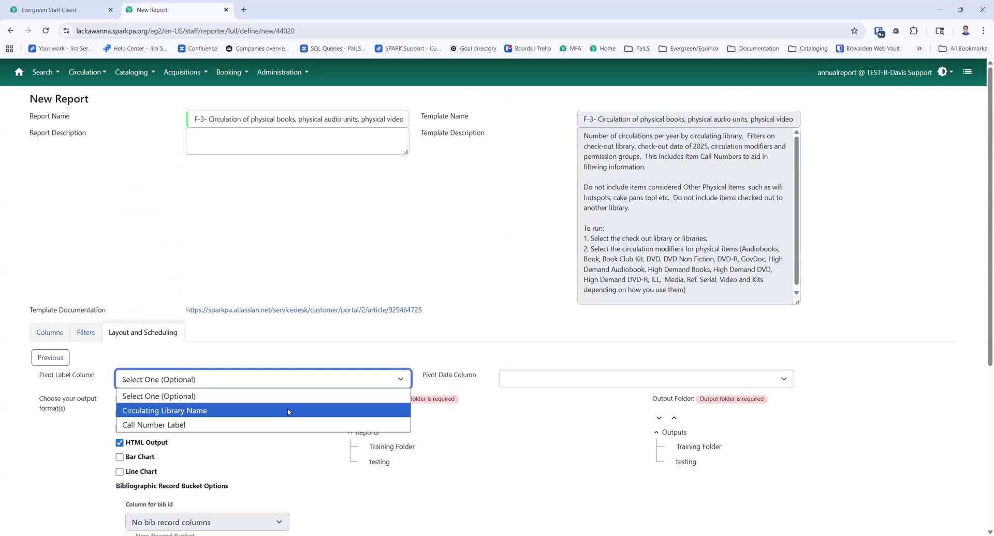
left_click(381, 345)
left_click_drag(797, 300, 797, 224)
- Add Excel output, set both the report folder and output folder to testing, and clear the notification email address
left_click(119, 334)
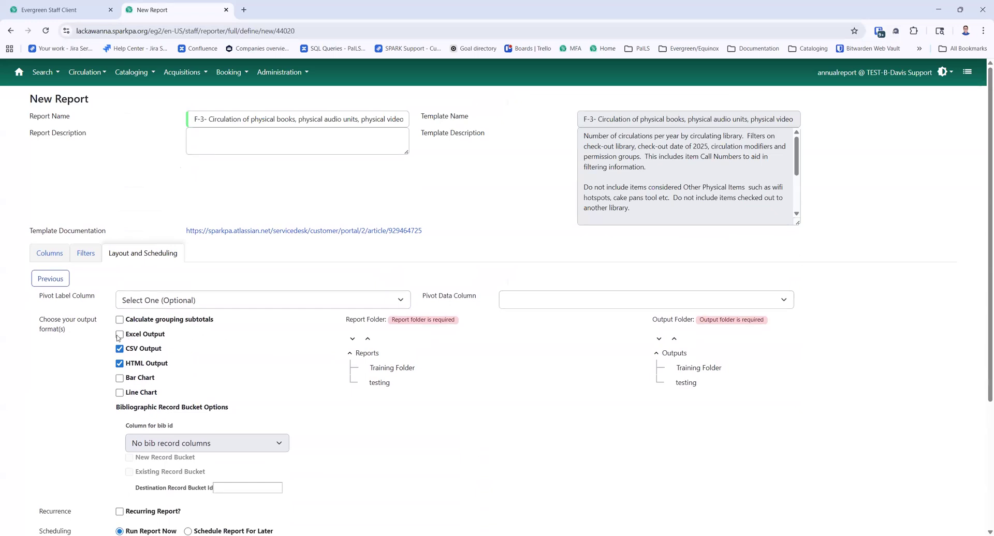
left_click(370, 388)
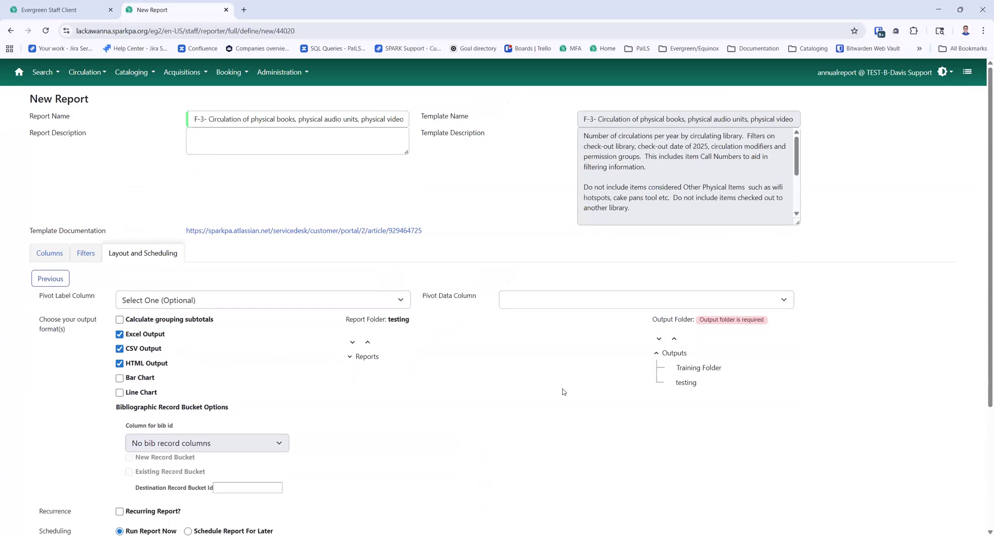
left_click(682, 388)
scroll(250, 259, "down", 3)
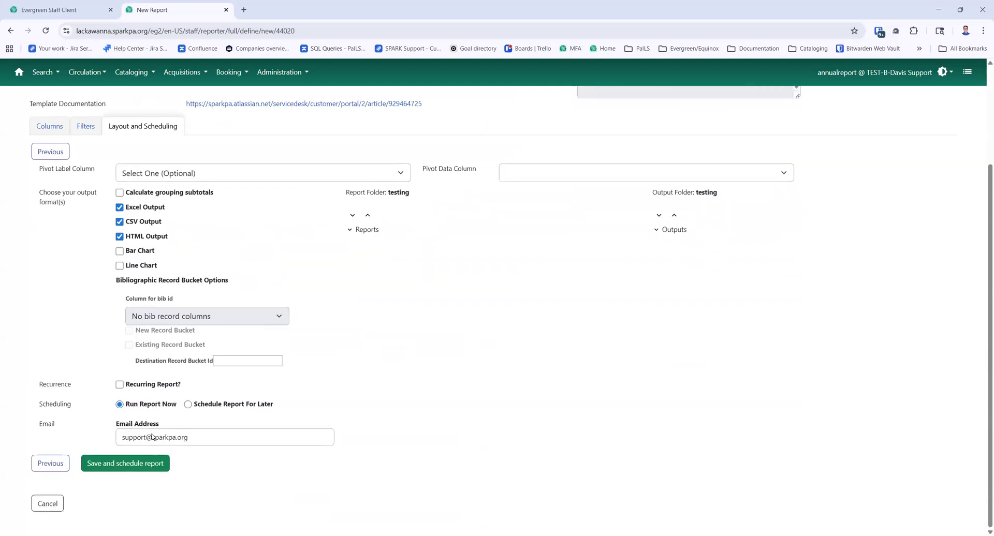
triple_click(152, 437)
key("BackSpace")
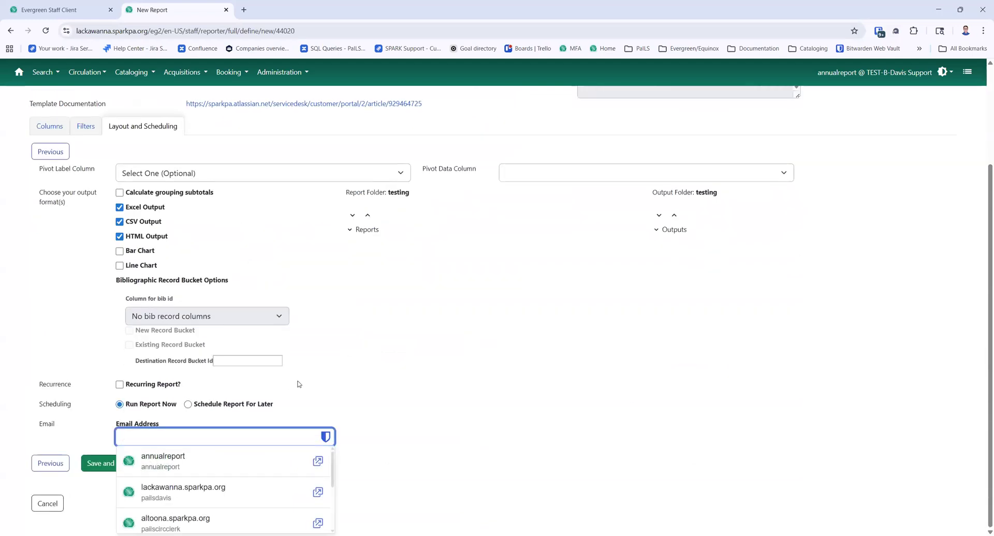
left_click(269, 382)
- Append a hyphen to the report name so it ends in "with Call Numbers-", and save and schedule the report
left_click(118, 470)
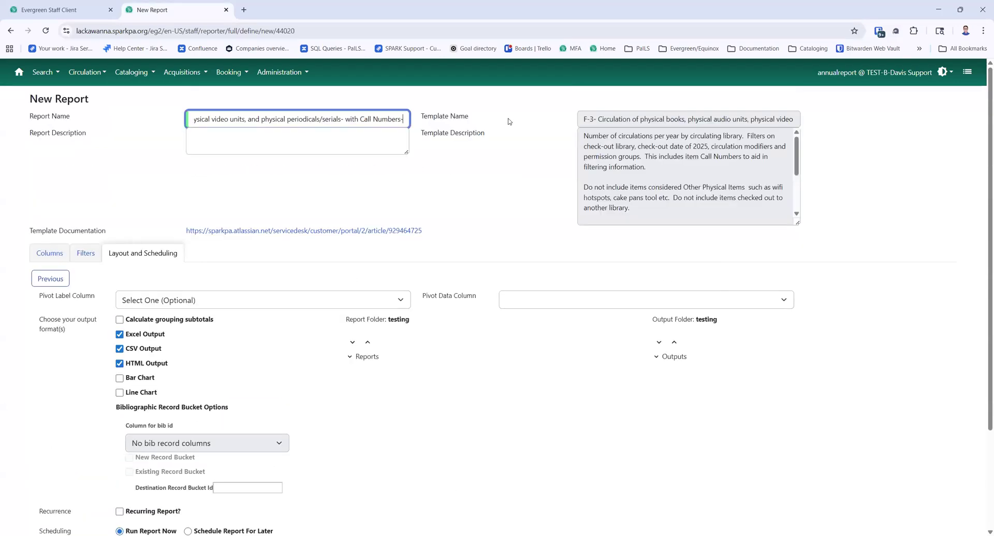
scroll(480, 221, "down", 2)
left_click(125, 463)
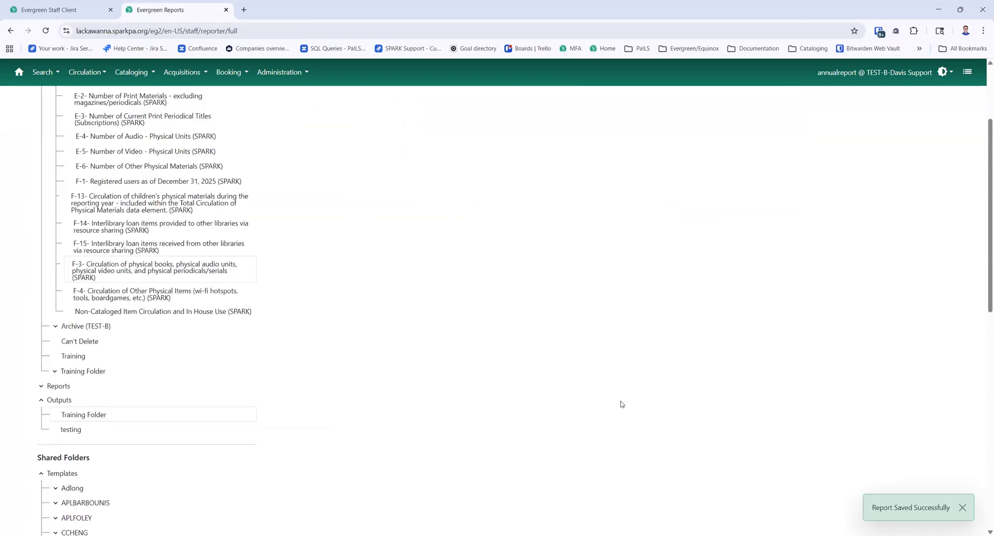
- Find the completed F-3 circulation report with Call Numbers in the Training Folder outputs and view its HTML output
left_click(73, 415)
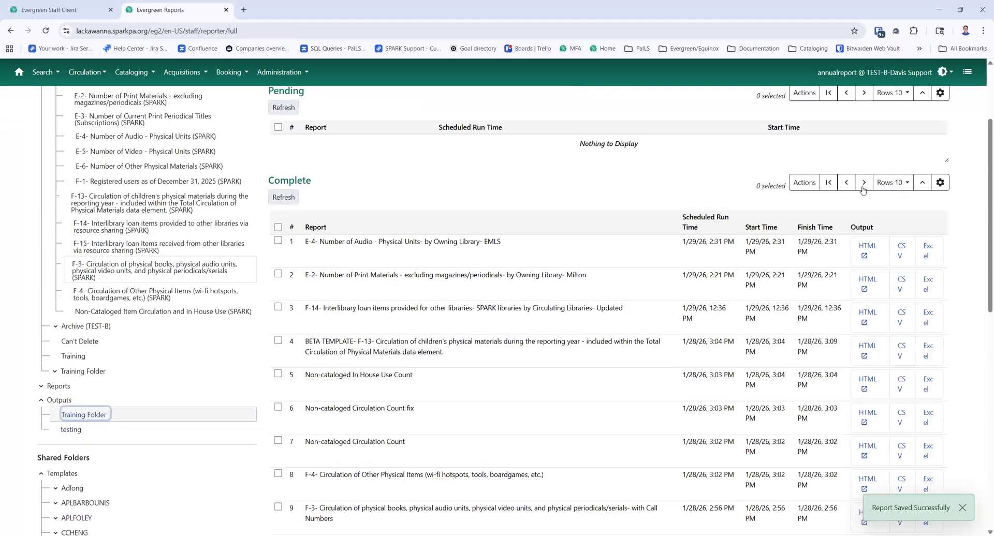
left_click(863, 188)
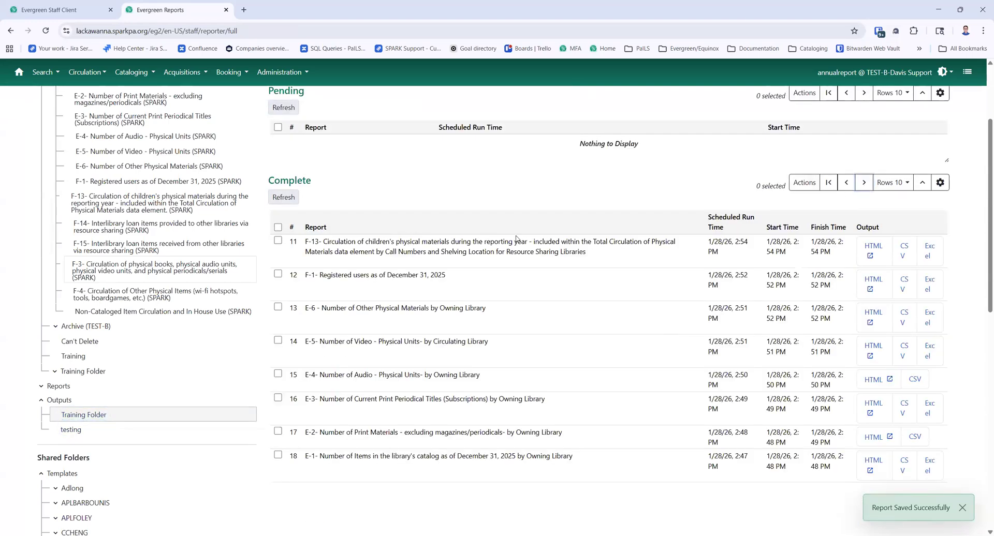
left_click(846, 185)
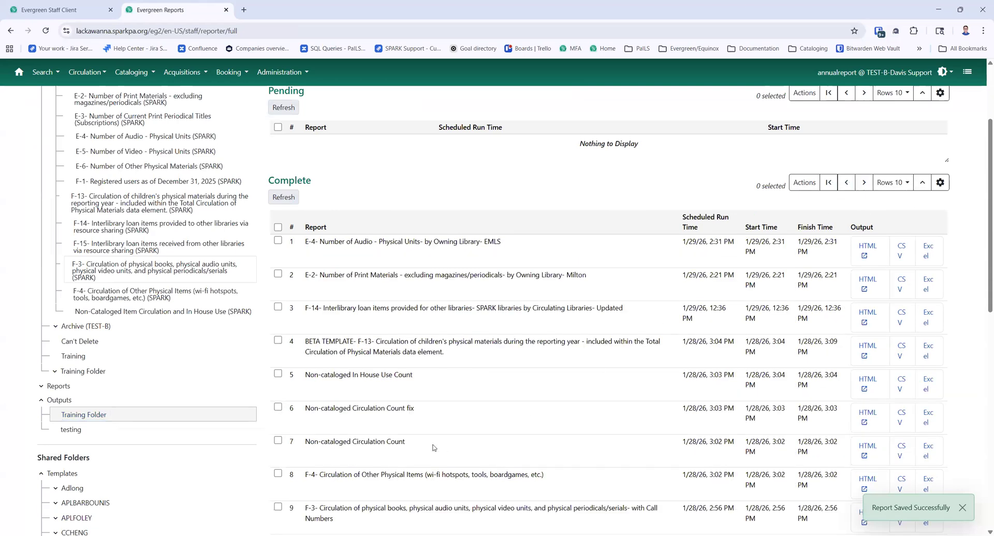
scroll(650, 409, "down", 2)
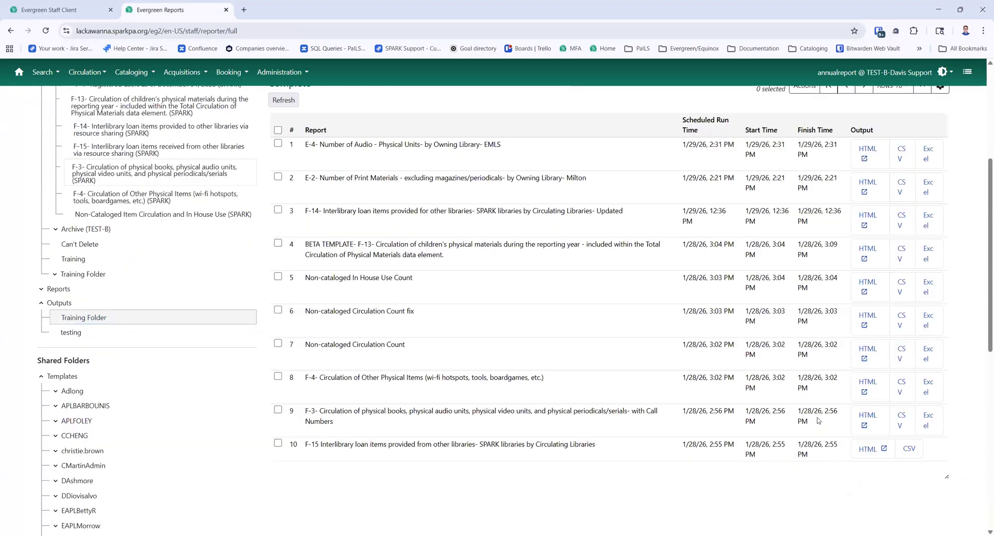
left_click_drag(309, 412, 360, 420)
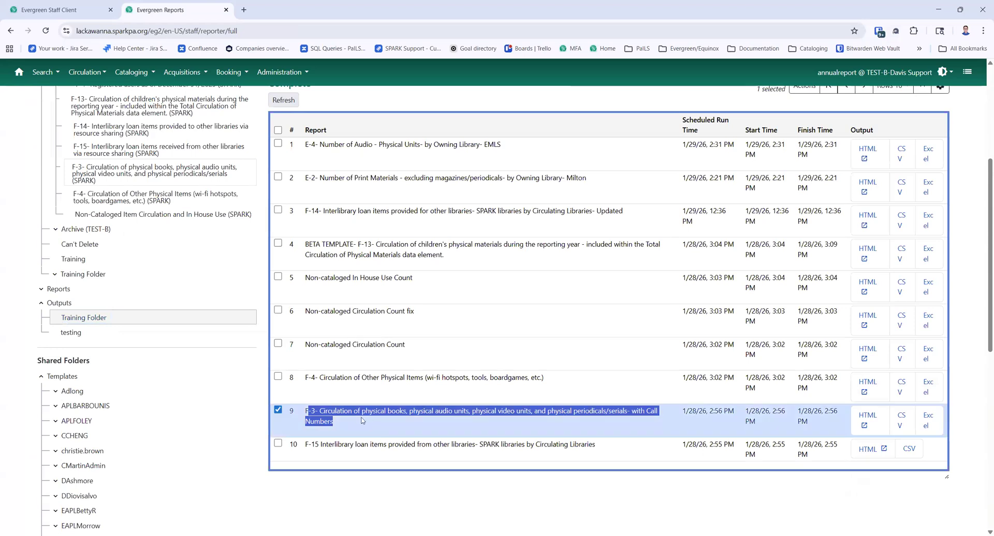
left_click(361, 420)
left_click(874, 421)
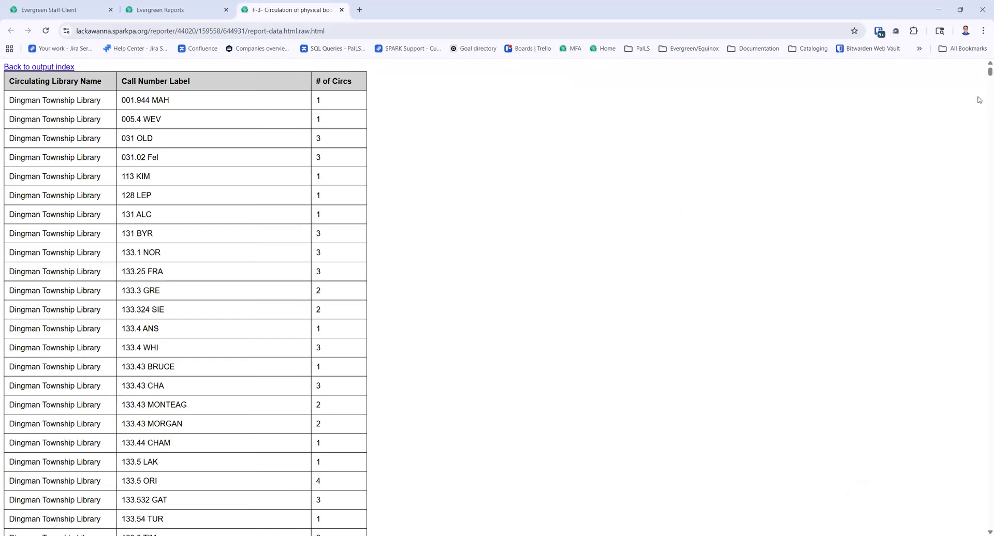
mouse_move(989, 72)
left_mouse_down()
mouse_move(982, 101)
mouse_move(986, 62)
left_mouse_up()
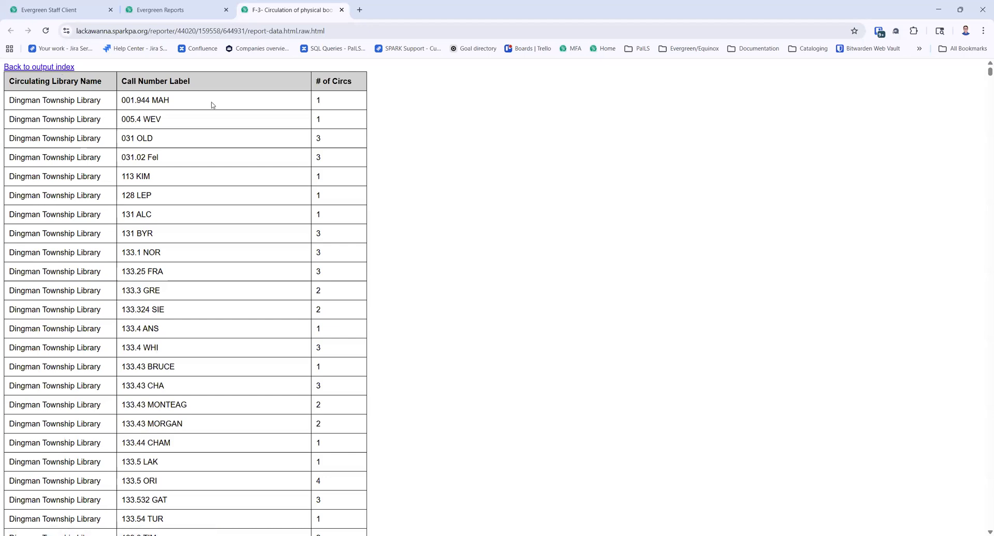
- Return to Evergreen Reports and review the F-3 template folder, highlighting the template without Workstation Name or Call Numbers
left_click(210, 8)
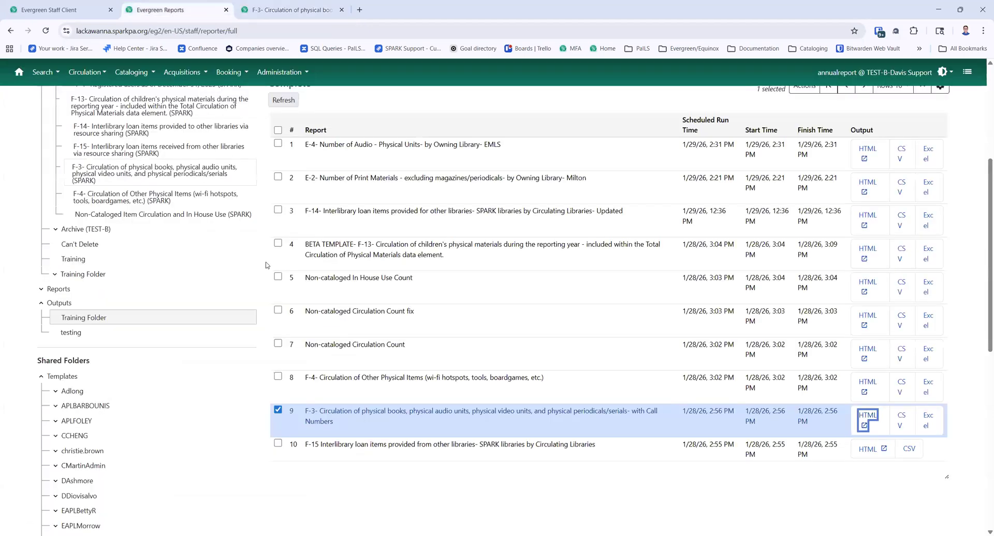
scroll(238, 266, "up", 3)
left_click(164, 318)
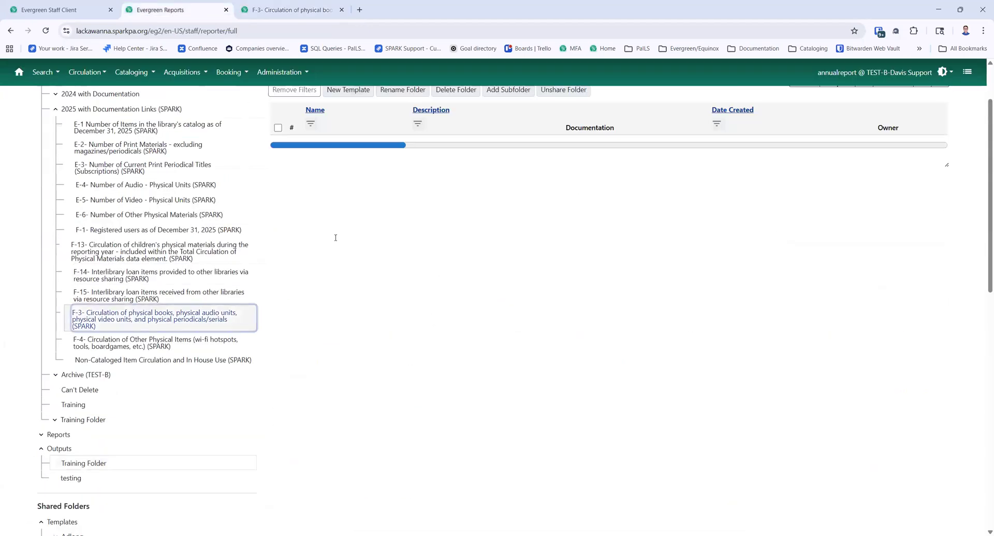
left_click_drag(358, 238, 384, 248)
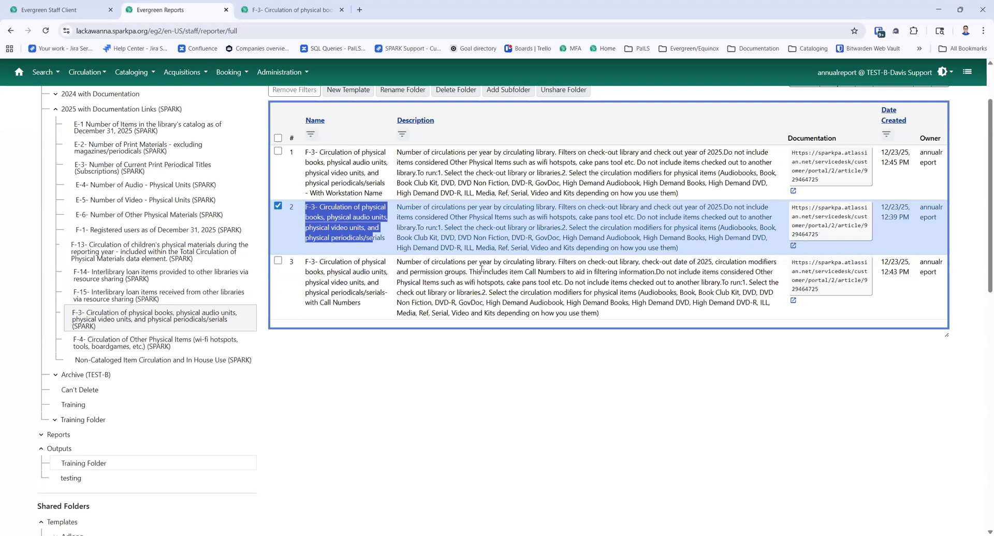
left_click(656, 129)
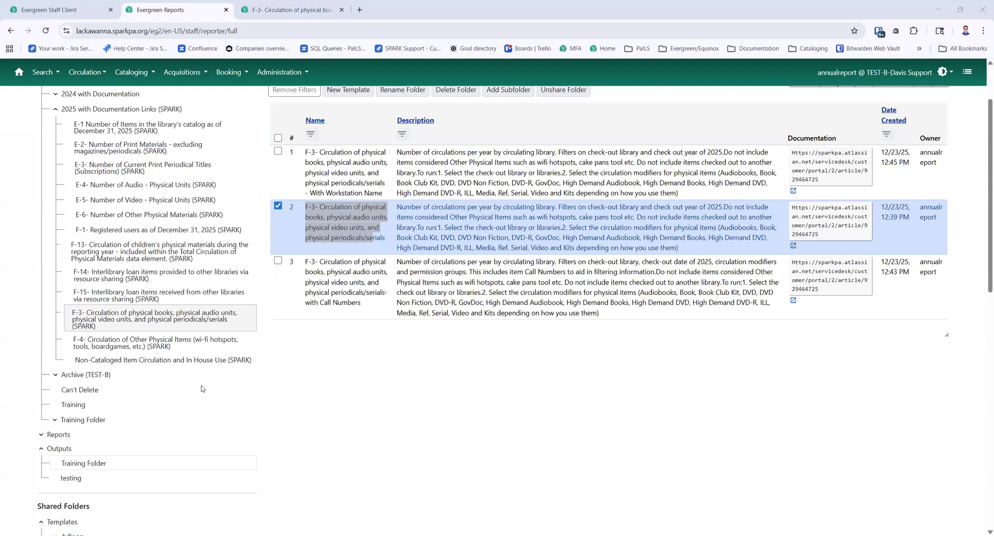
scroll(201, 389, "up", 2)
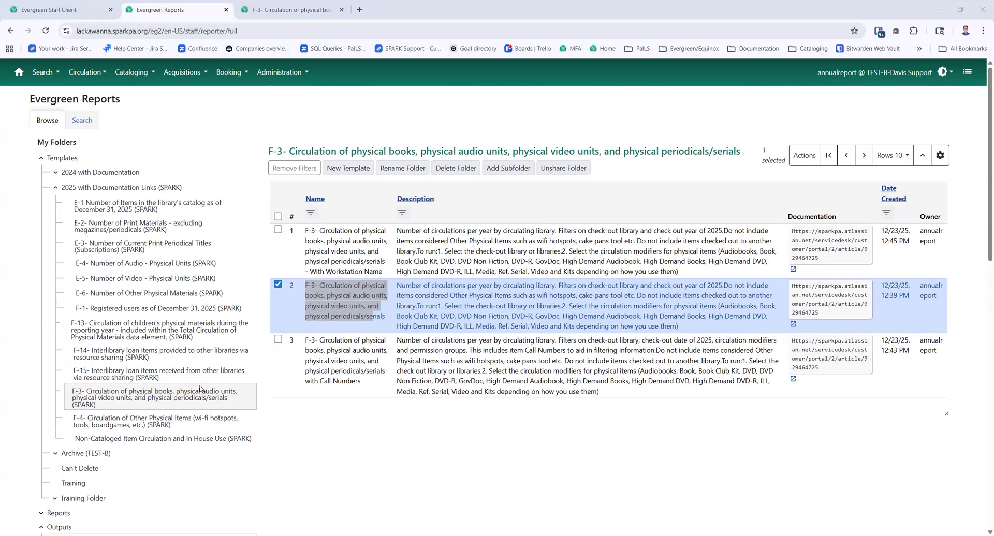
- Open the 2025 F-4 Circulation of Other Physical Items folder and select the template without Workstation Name or Call Numbers
left_click(120, 430)
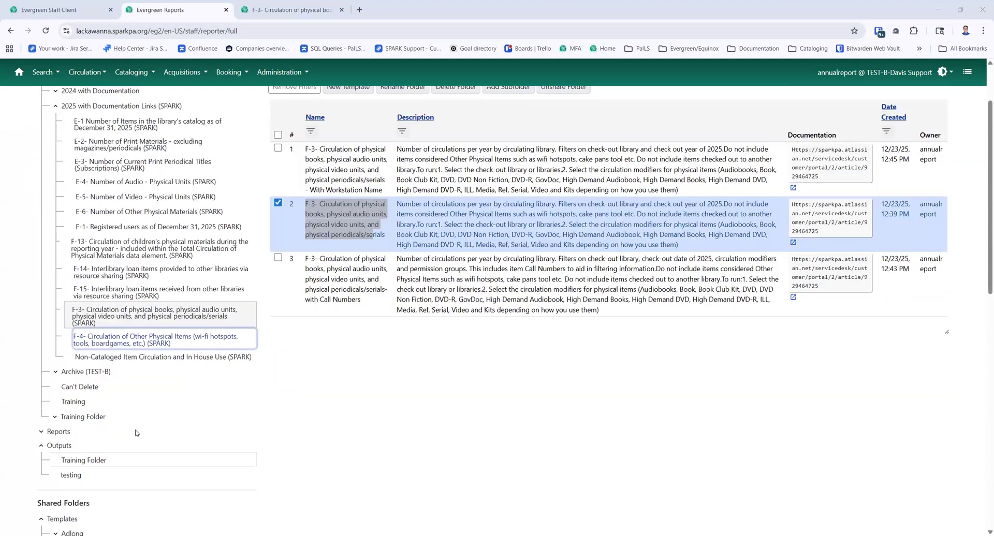
scroll(119, 435, "down", 3)
left_click(67, 449)
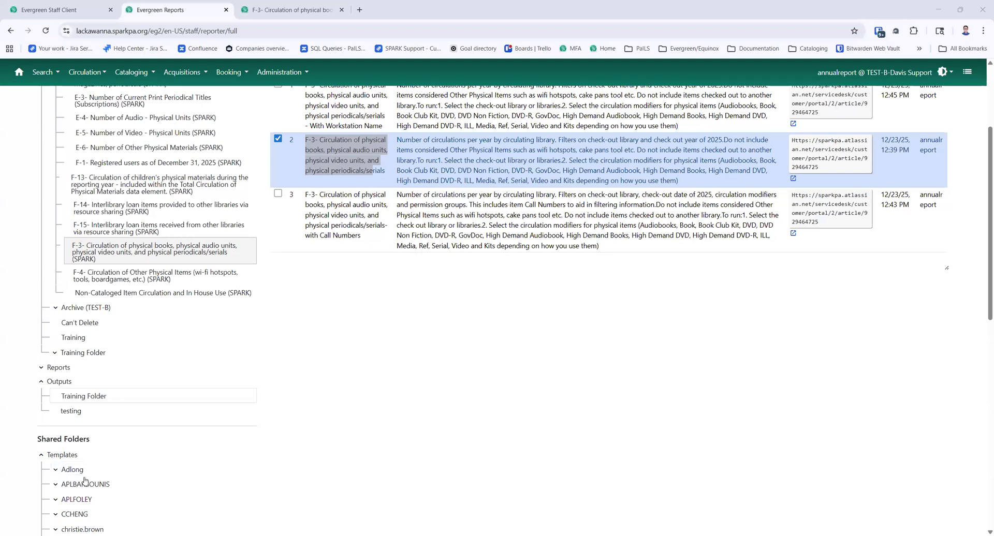
scroll(214, 460, "up", 3)
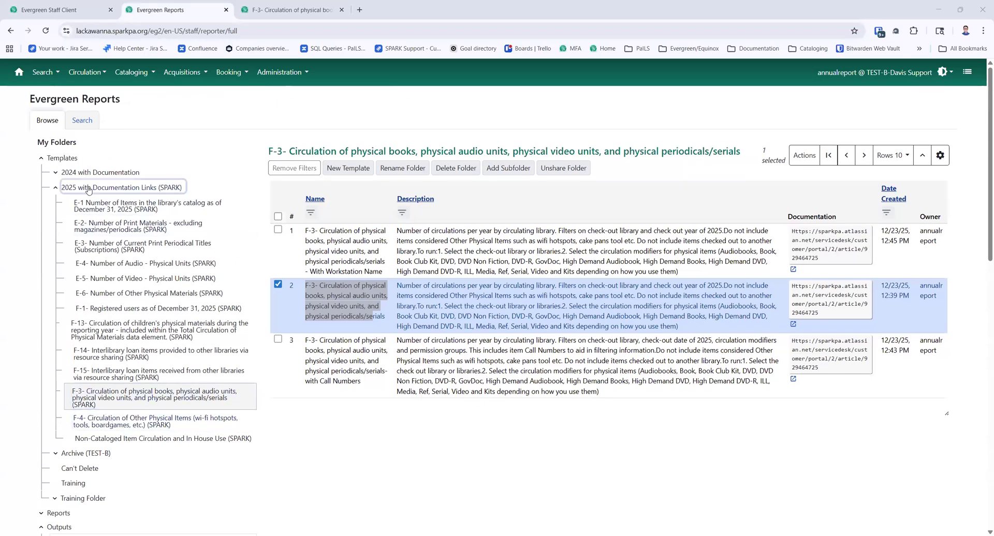
left_click(117, 426)
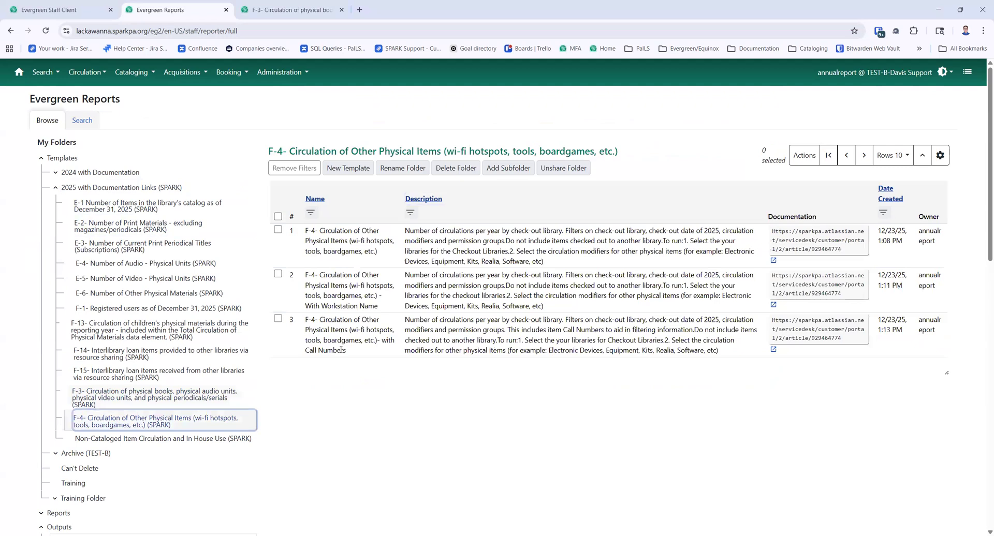
left_click(322, 352)
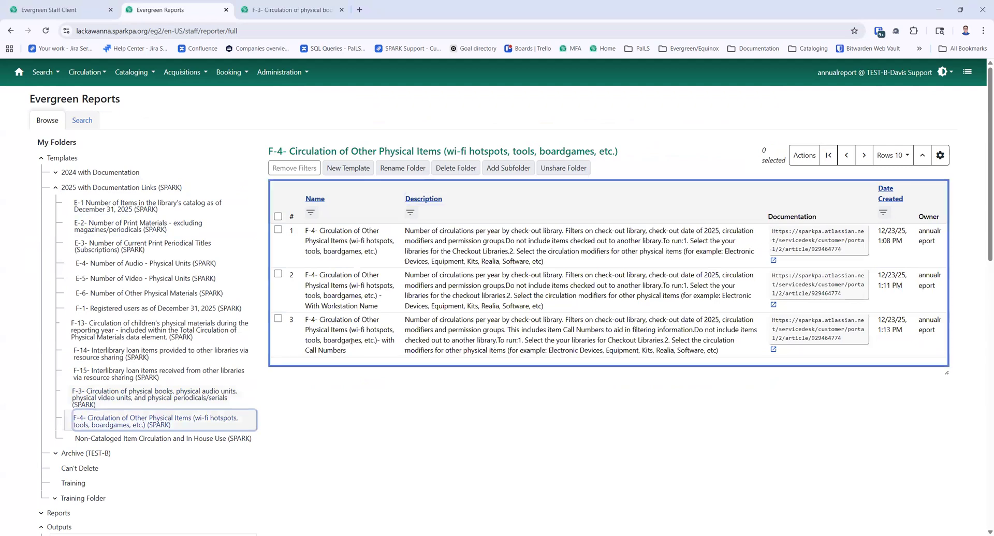
left_click(345, 288)
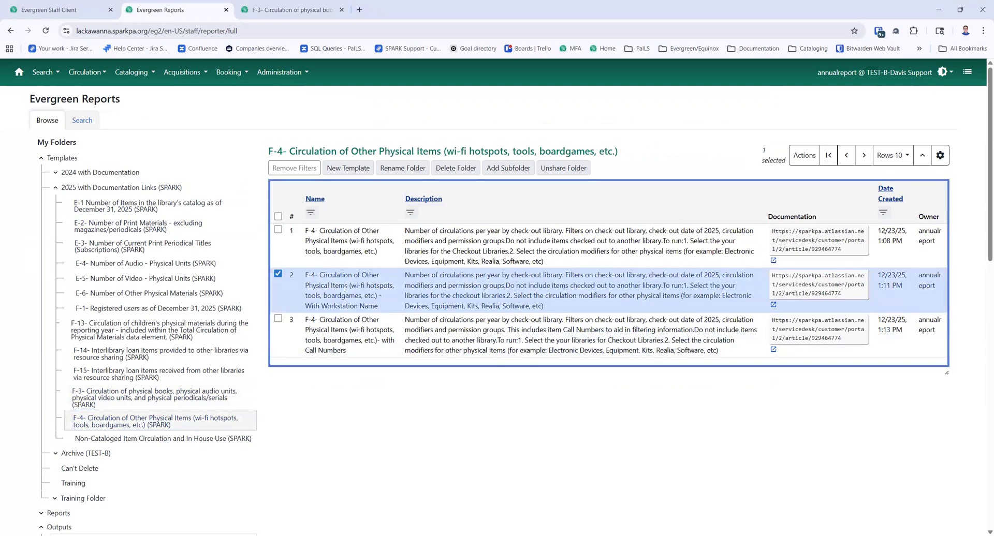
left_click(348, 240)
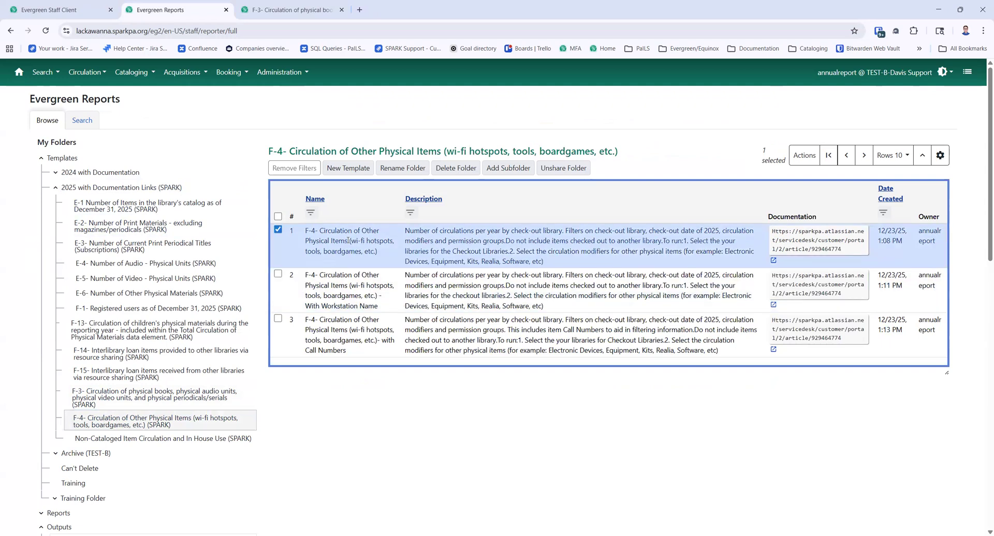
- Clone the selected F-4 Circulation of Other Physical Items template into the Training folder and save it
left_click(803, 165)
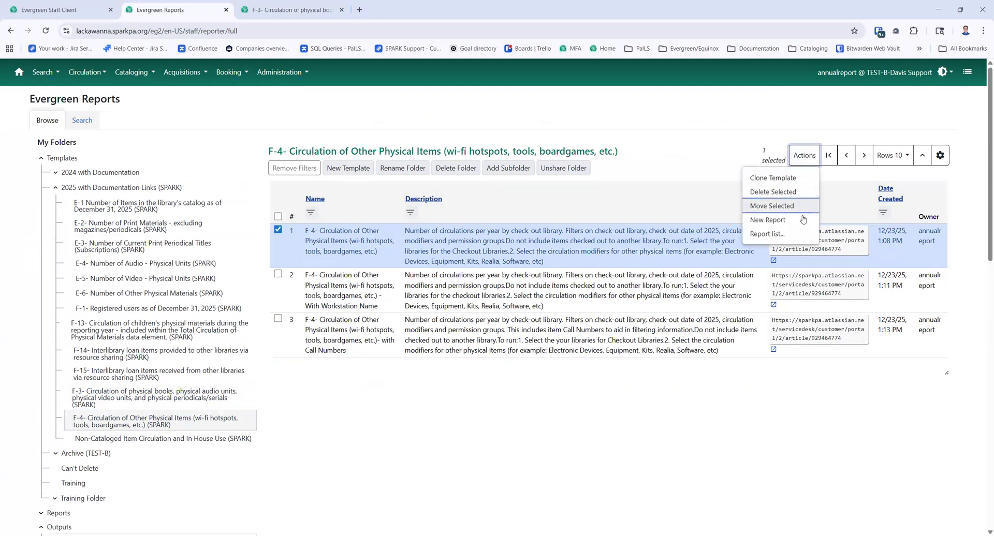
left_click(804, 180)
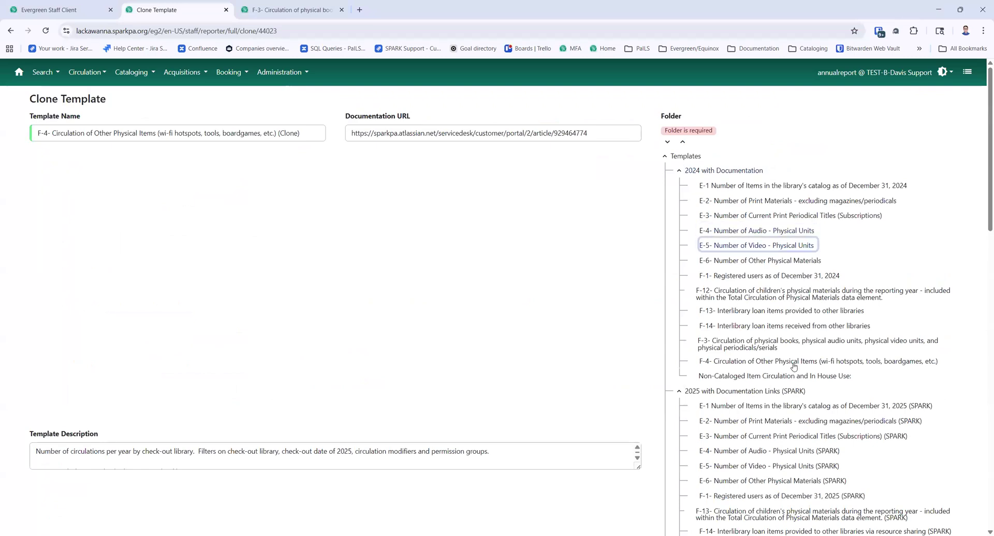
scroll(794, 372, "down", 7)
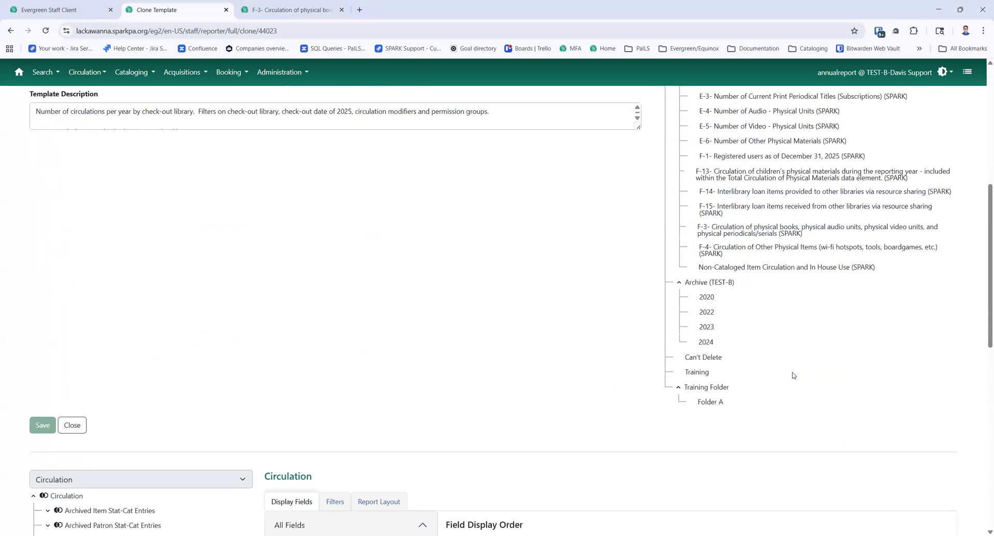
left_click(697, 373)
scroll(703, 378, "down", 10)
scroll(703, 378, "up", 6)
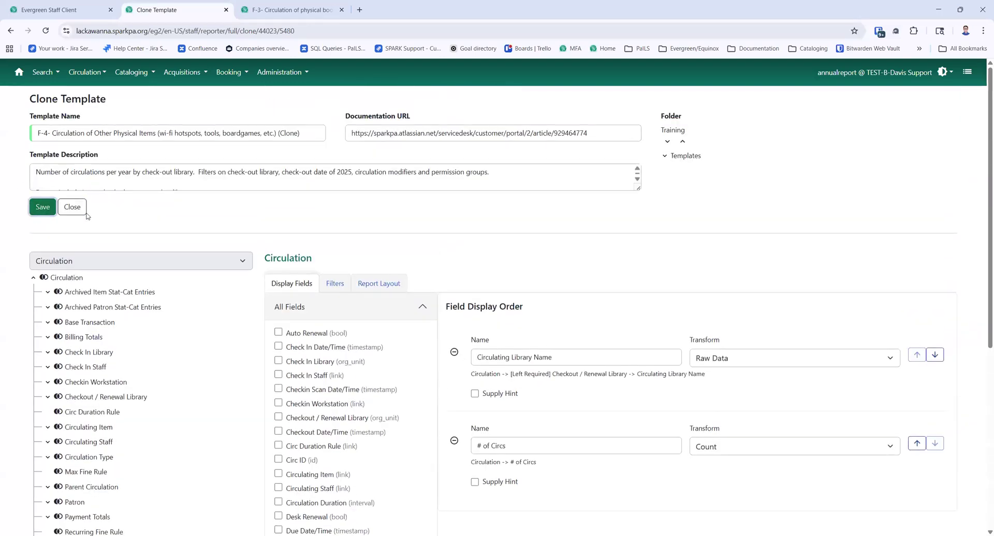
left_click(37, 213)
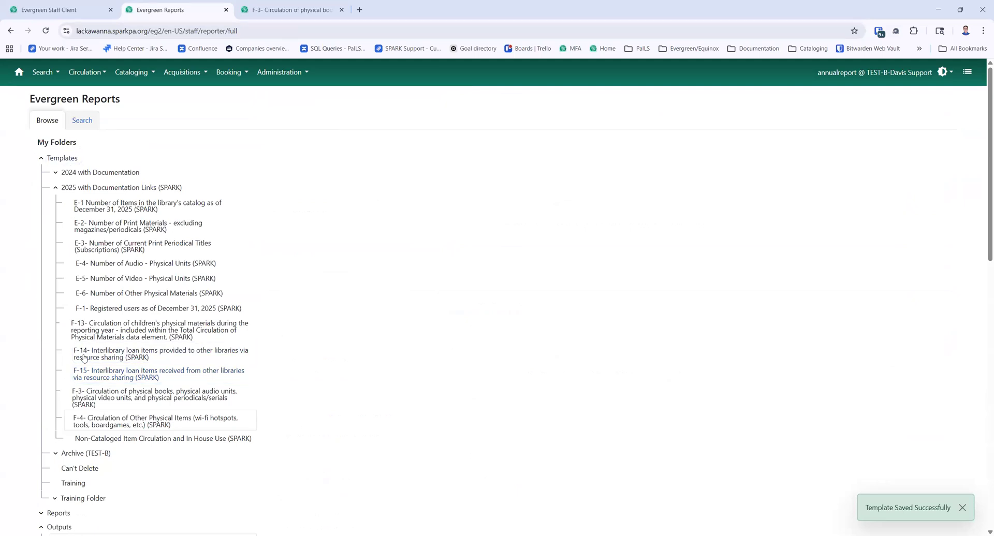
- Create a new report from the 2025 F-4 template without Workstation Name or Call Numbers, and append "- blair" to its name
left_click(111, 426)
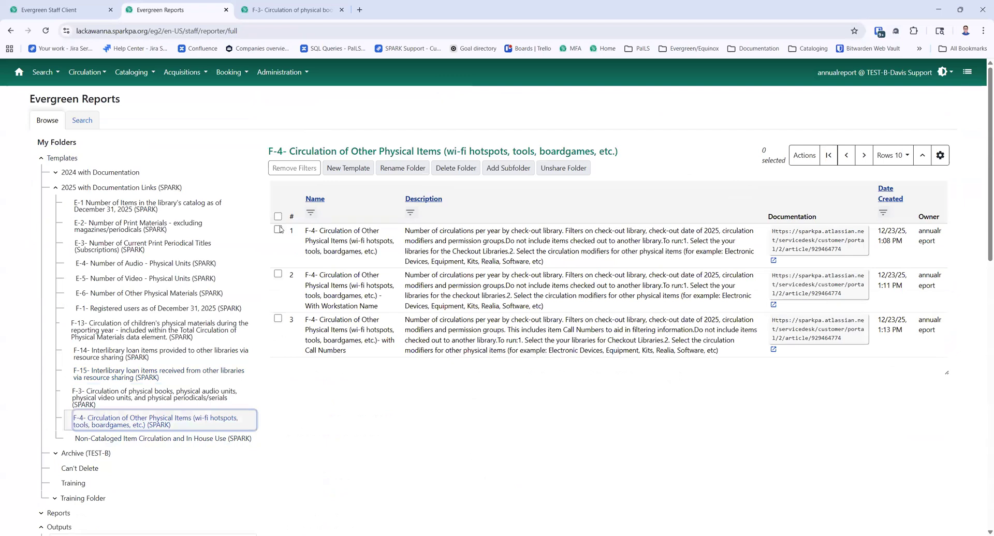
left_click(278, 230)
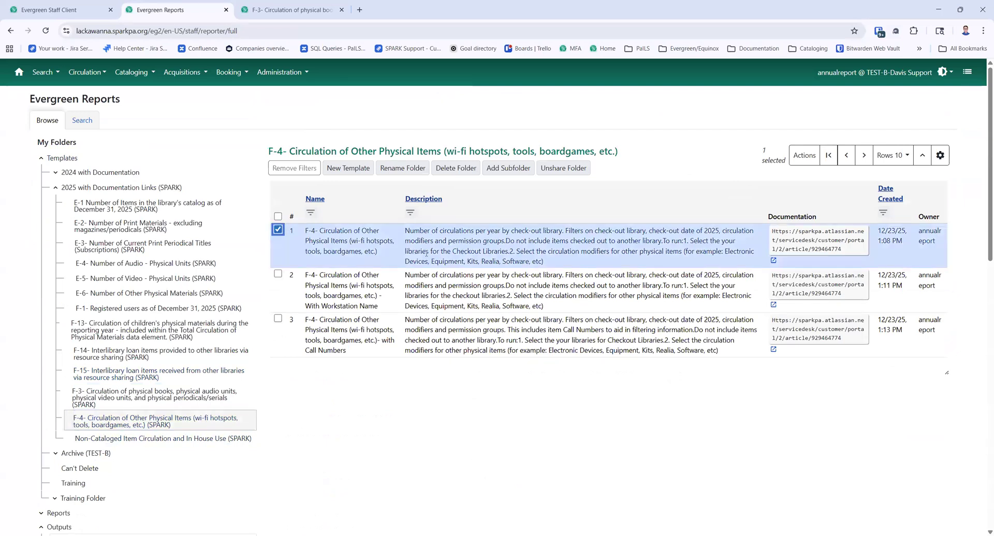
left_click(796, 160)
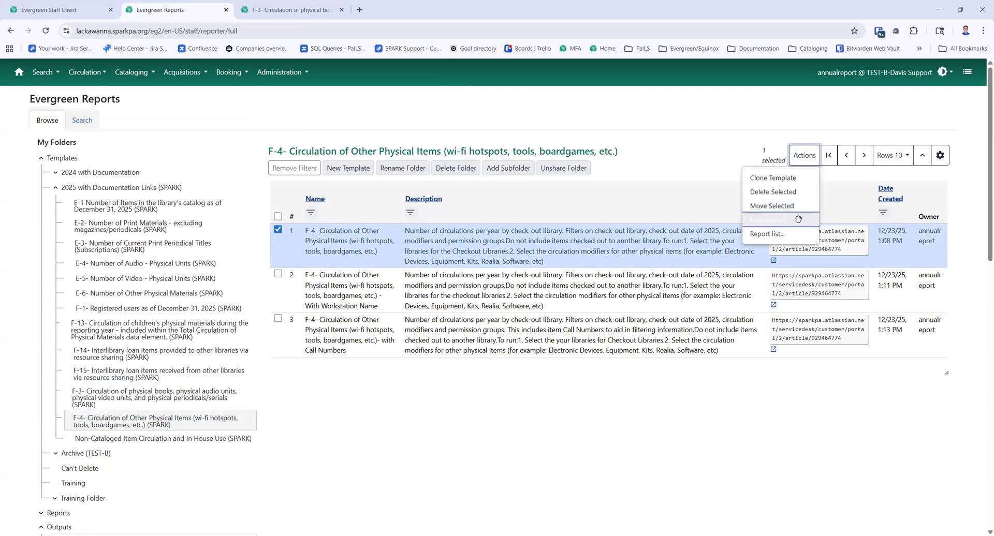
left_click(800, 220)
left_click_drag(372, 121, 444, 129)
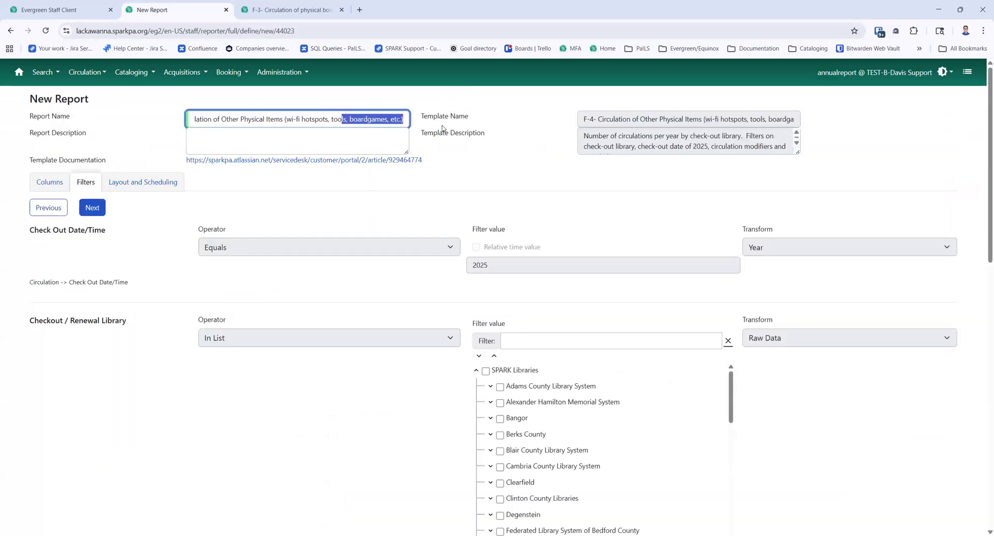
key("End")
type("- b")
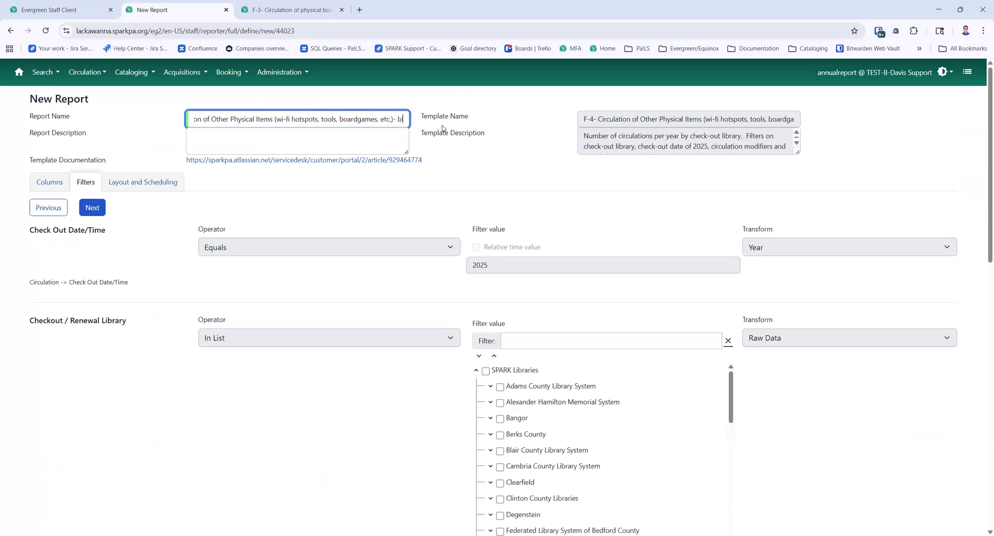
type("lair")
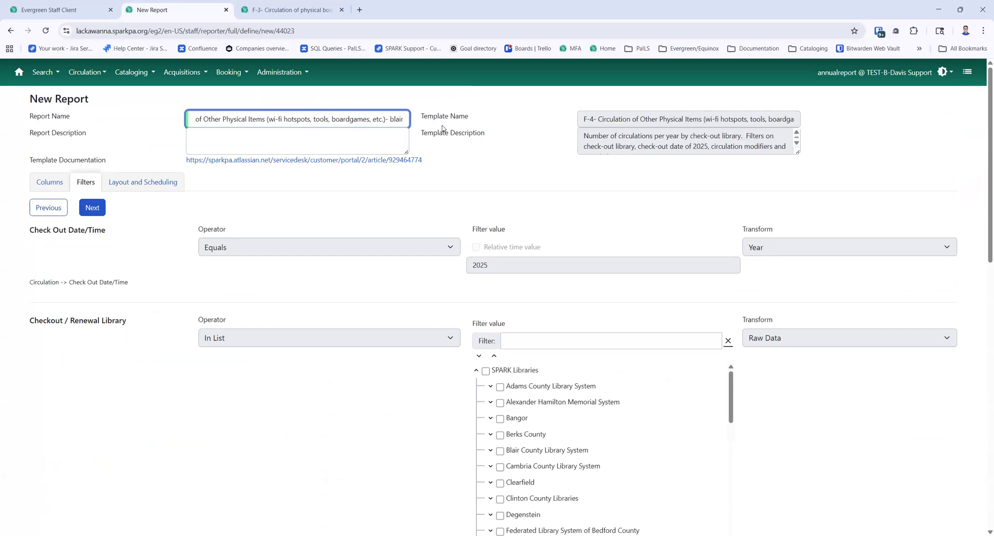
- Enlarge the template description to read its instructions, and select the whole Blair County Library System as the Checkout / Renewal Library
scroll(550, 310, "down", 4)
scroll(553, 306, "up", 4)
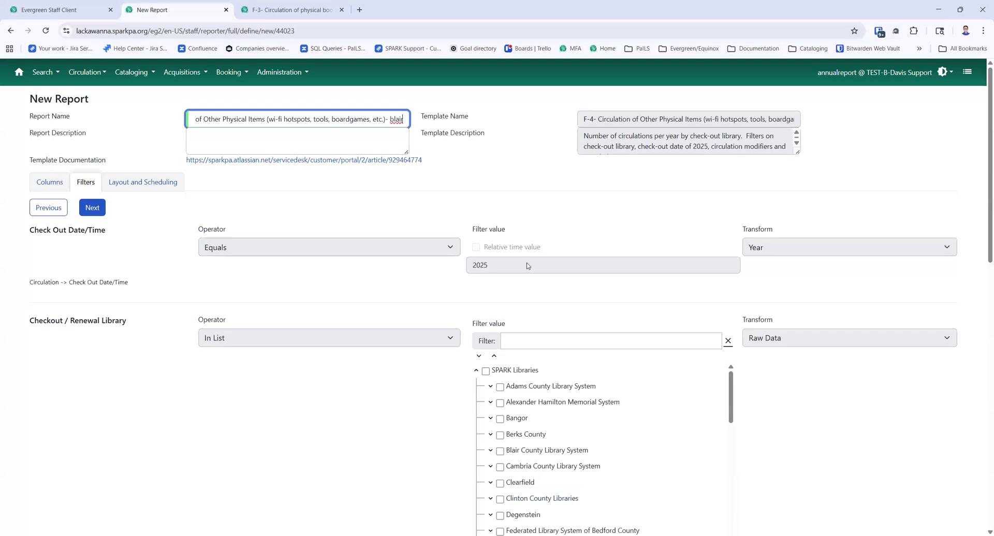
left_click(797, 151)
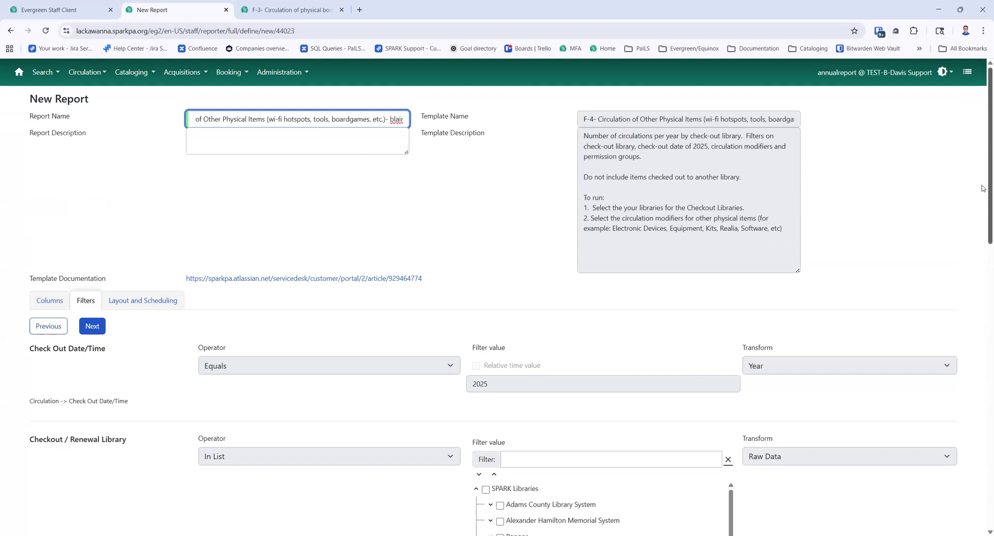
left_click_drag(983, 188, 982, 310)
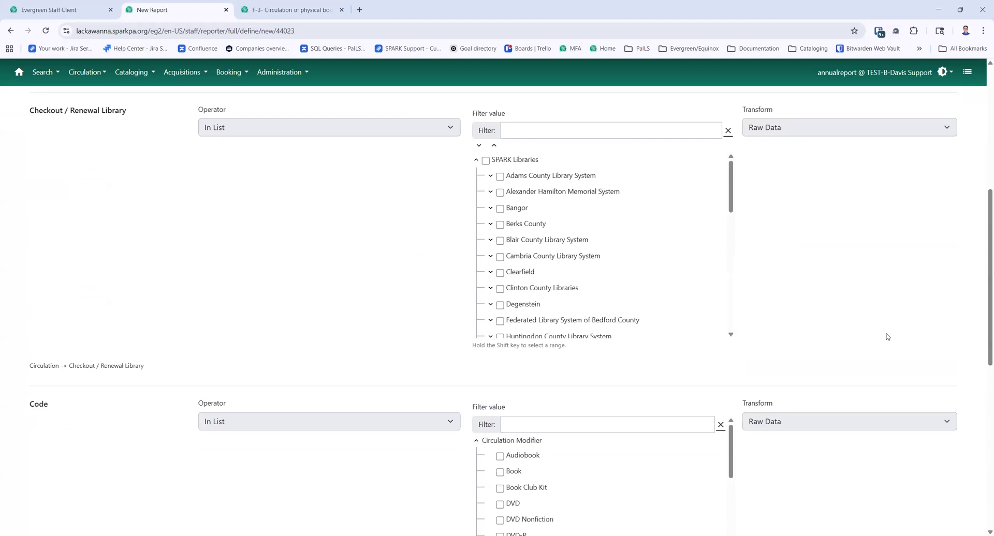
left_click(491, 240)
left_click(501, 241)
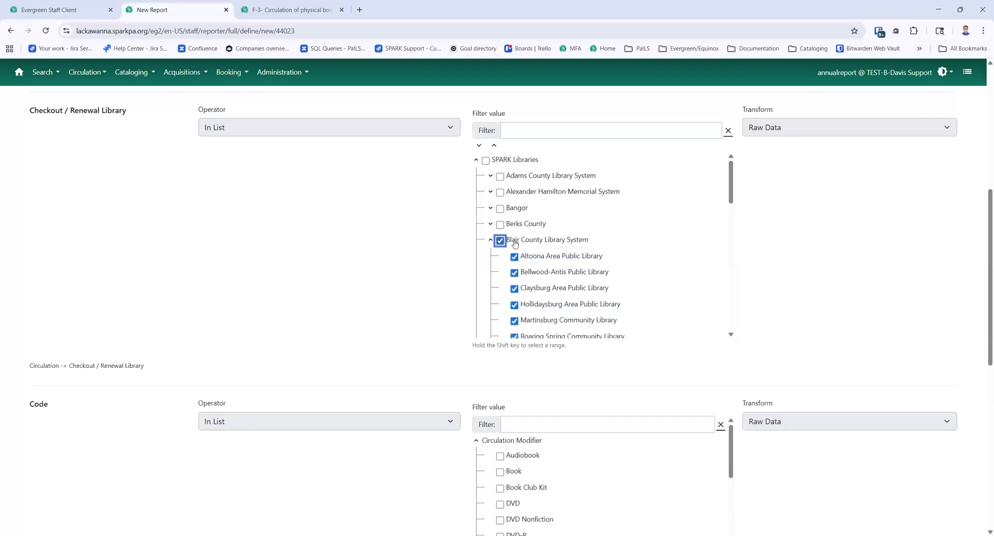
left_click_drag(734, 201, 743, 235)
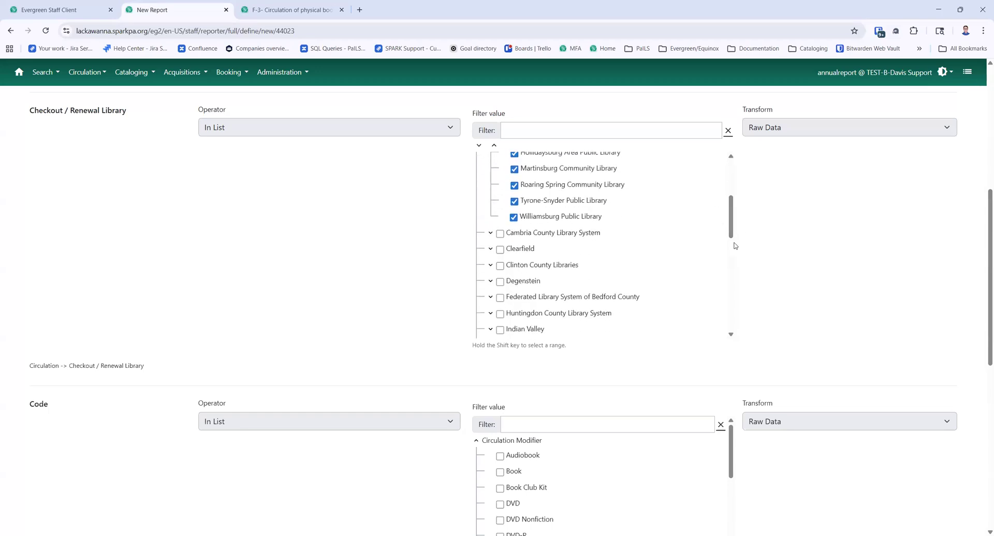
- Select the Electronic Device, Equipment, Kit, Realia and Software circulation modifiers for the Code filter
scroll(757, 303, "down", 4)
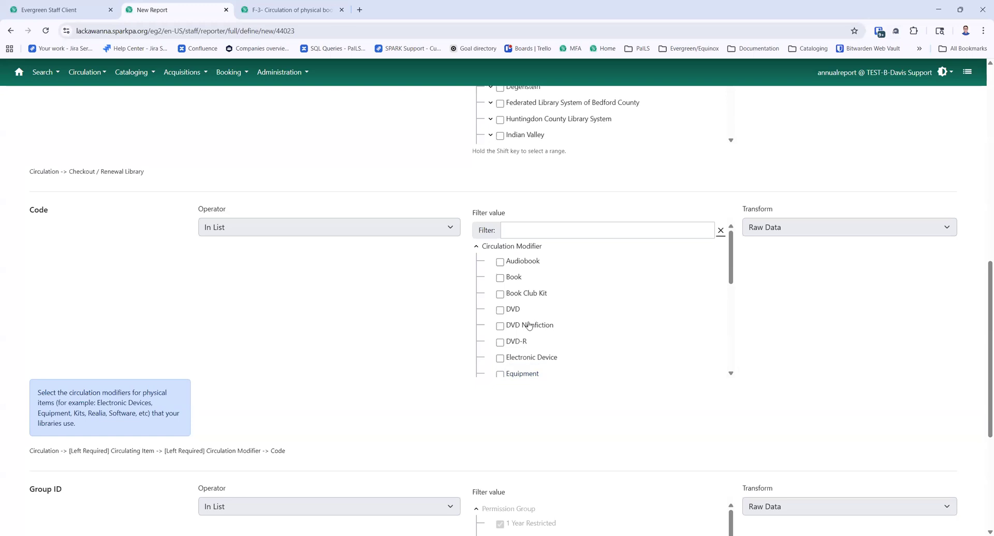
left_click(500, 359)
left_click(500, 375)
left_click_drag(731, 273, 732, 342)
left_click(501, 304)
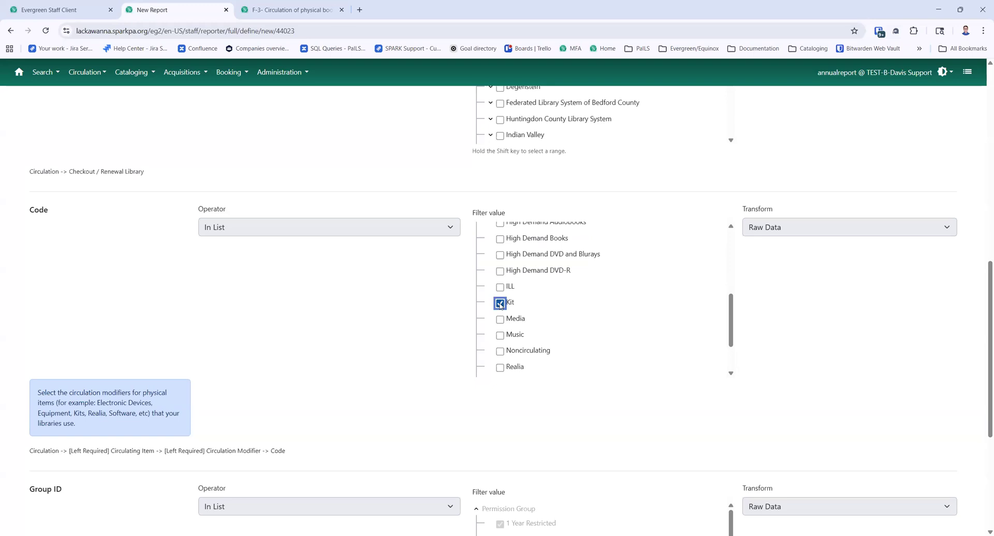
scroll(501, 315, "down", 1)
left_click(501, 320)
scroll(502, 321, "down", 1)
left_click(500, 338)
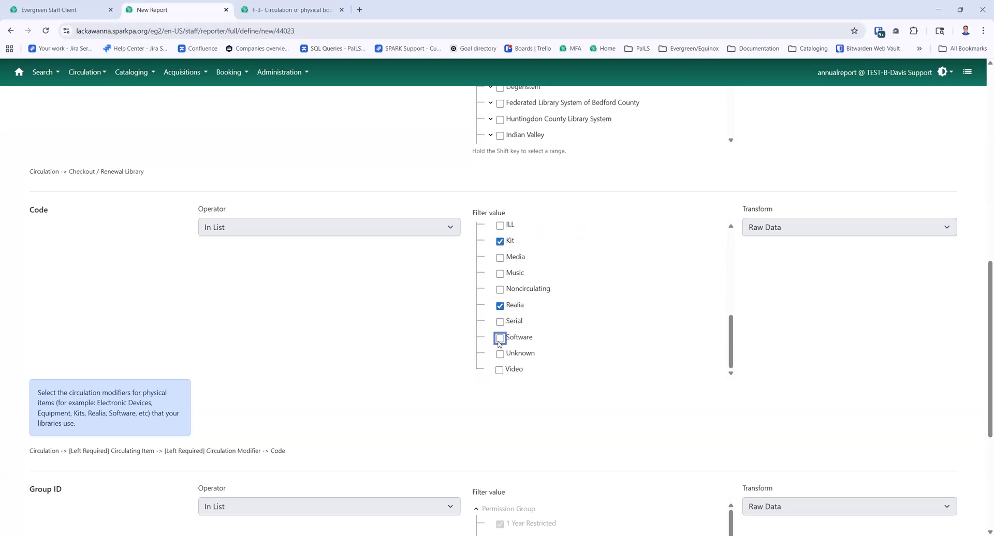
- Add Excel output in the report's layout and scheduling settings, and set both the report and output folders to testing
scroll(536, 352, "down", 4)
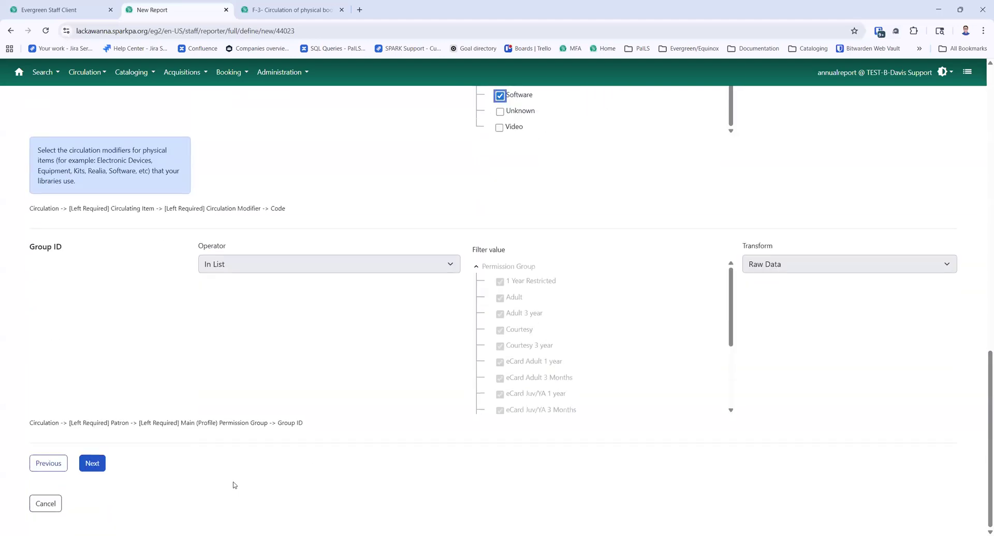
left_click(97, 463)
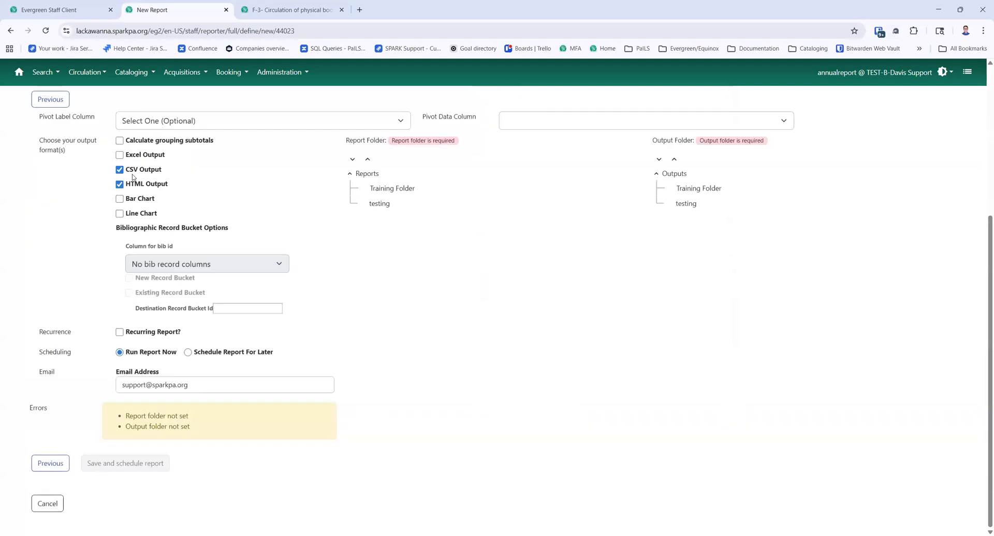
left_click(281, 121)
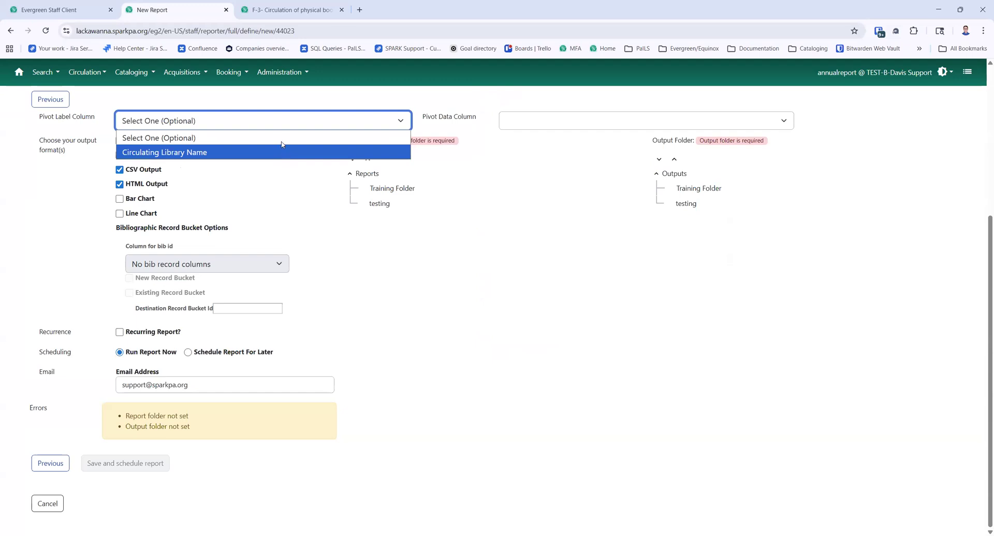
scroll(384, 306, "up", 4)
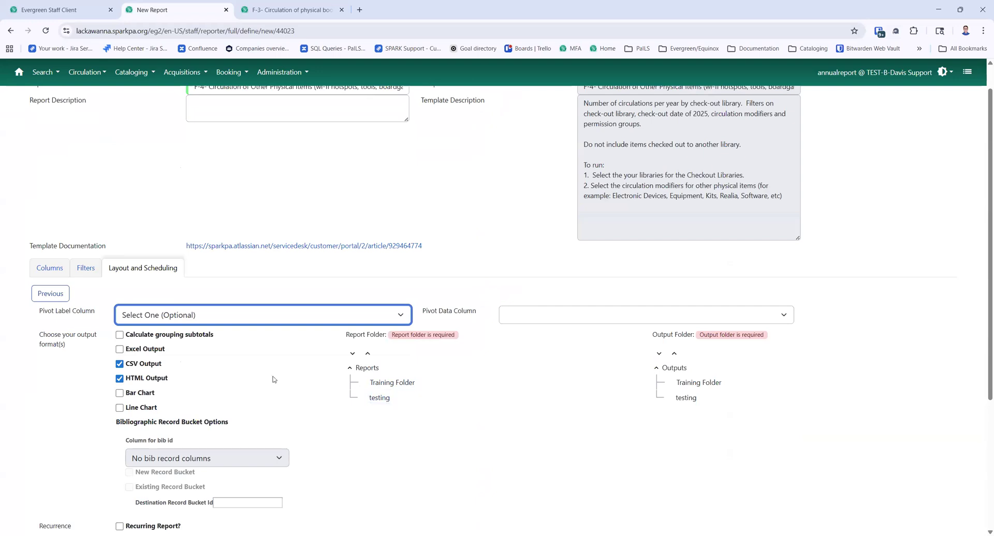
left_click(120, 349)
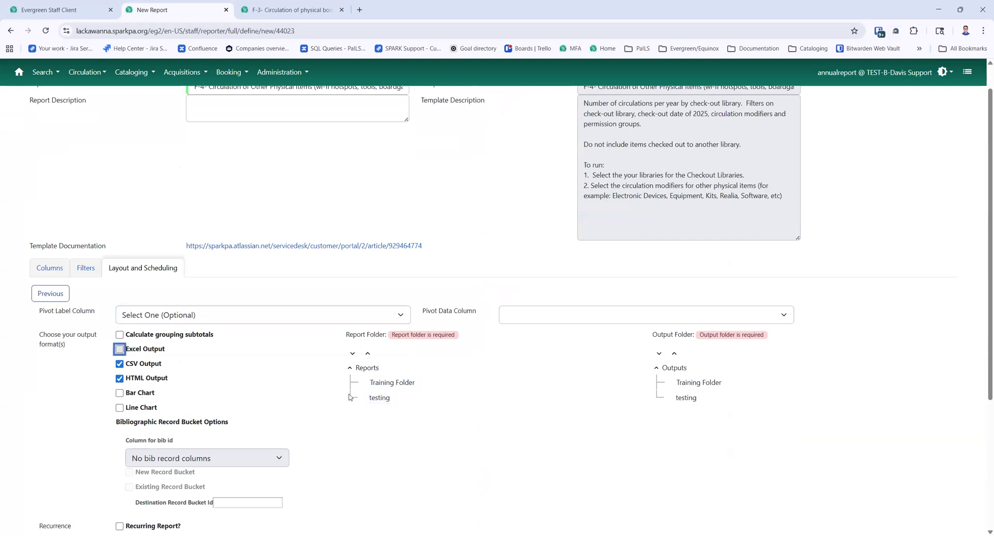
left_click(380, 398)
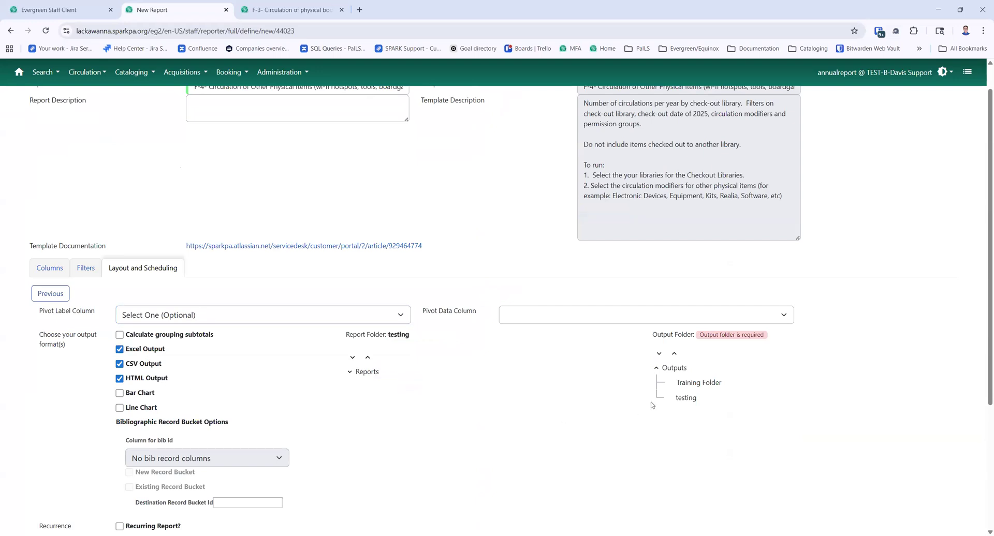
left_click(686, 398)
- Clear the notification email address, and save and schedule the F-4 report
scroll(688, 404, "down", 3)
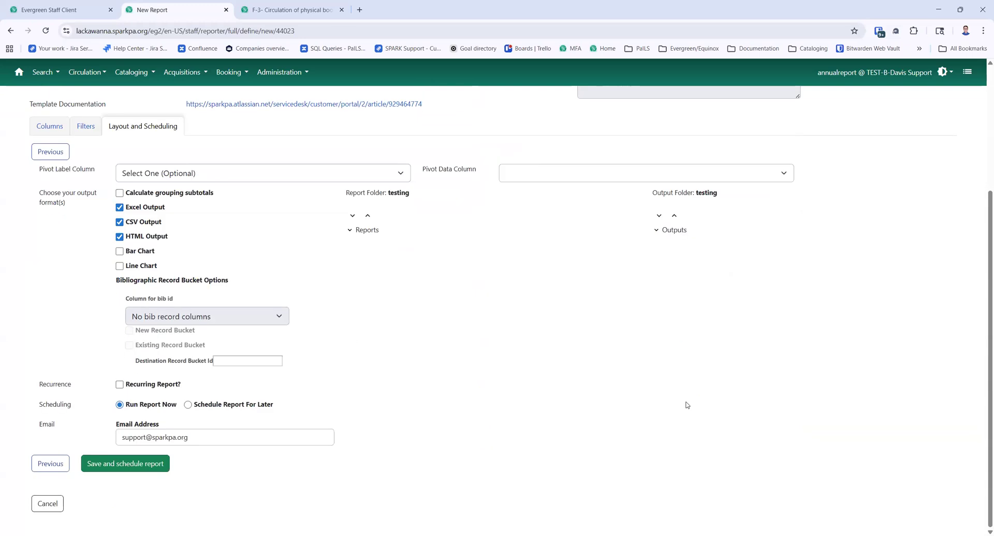
triple_click(182, 438)
key("BackSpace")
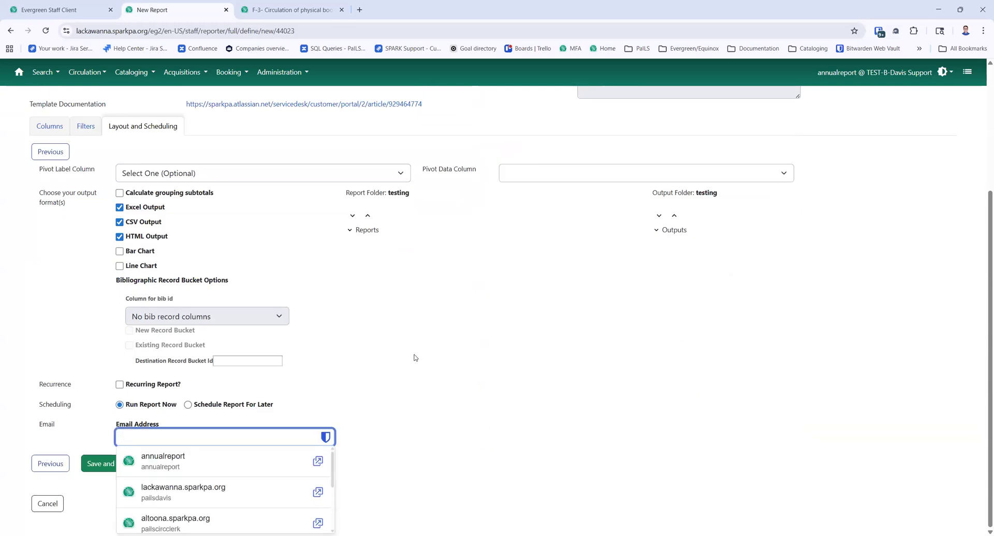
left_click(412, 364)
left_click(124, 470)
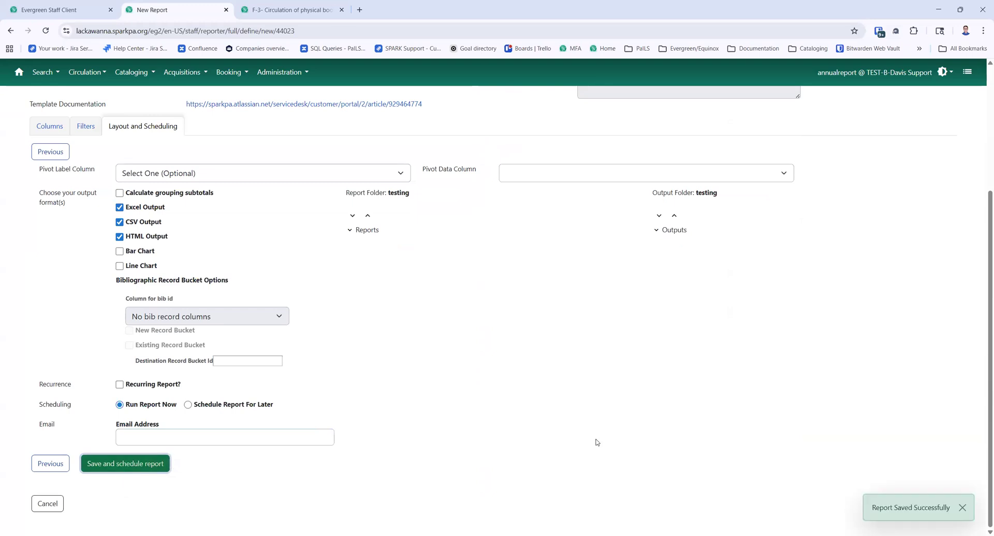
- Find the completed F-4 Circulation of Other Physical Items report in the Training Folder outputs and view its HTML output
scroll(596, 444, "down", 1)
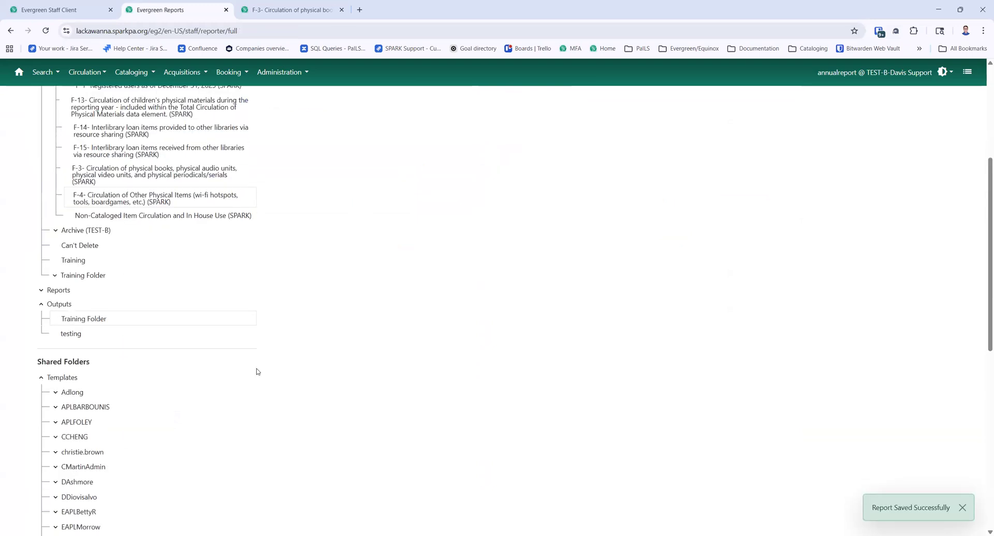
left_click(97, 323)
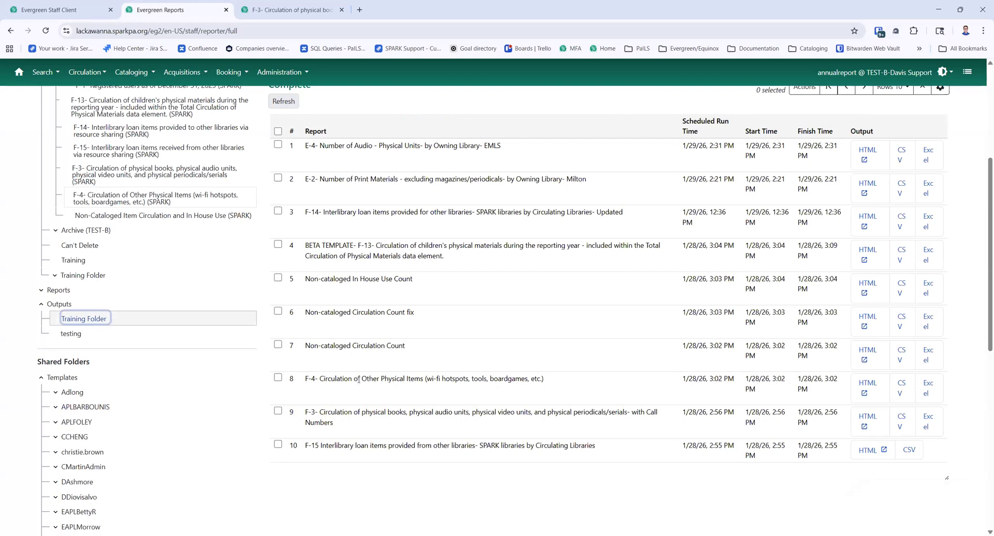
left_click(869, 383)
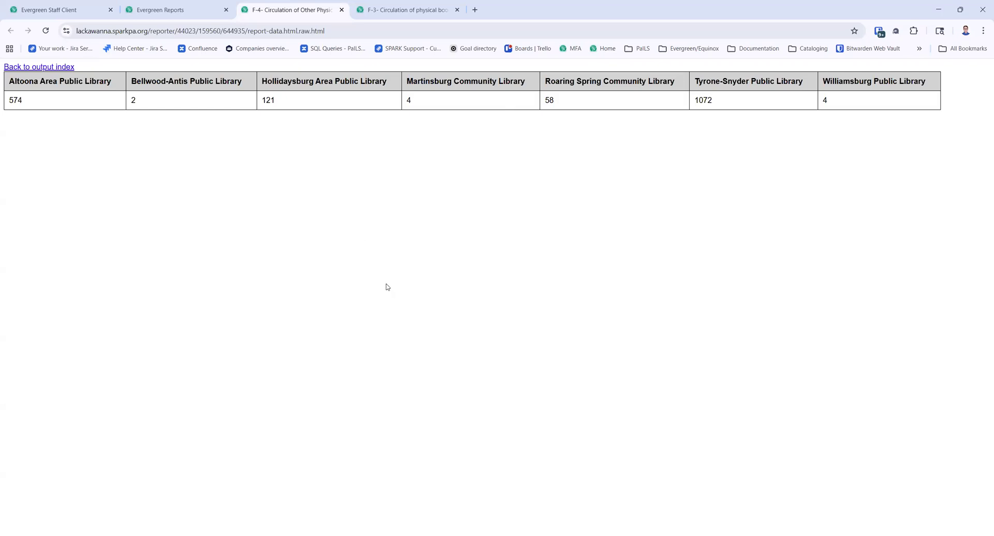
- Compare the F-4 output with the F-3 call number output, and close both report outputs
left_click(362, 11)
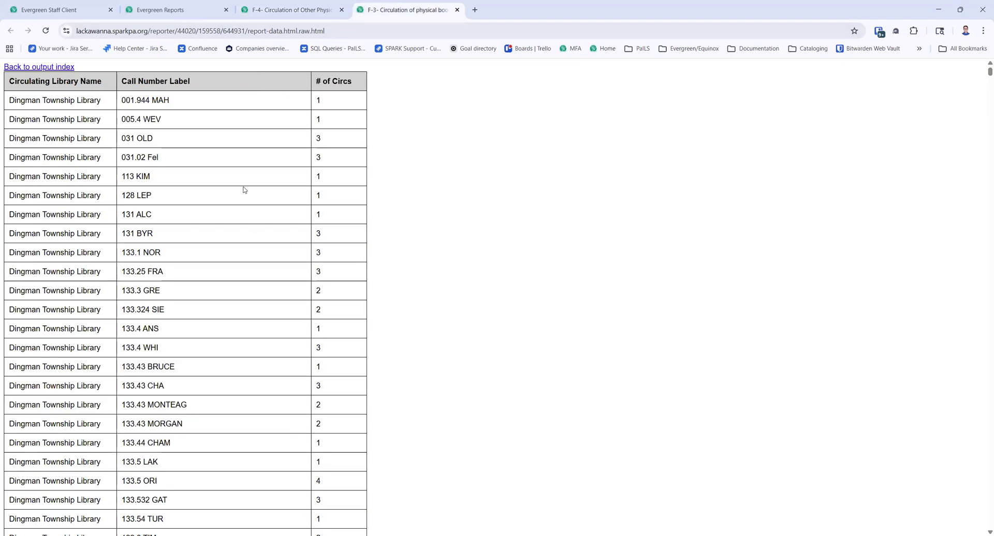
left_click(271, 7)
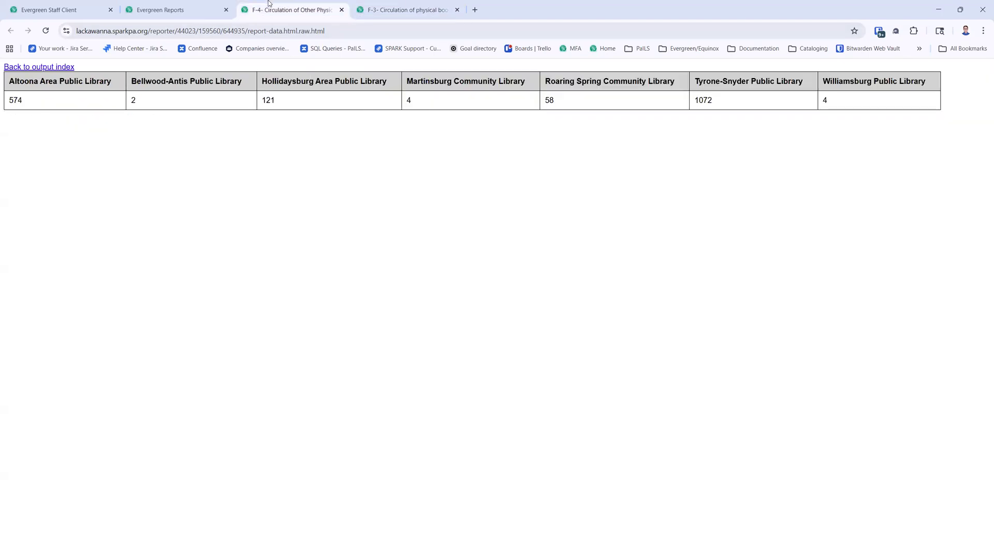
left_click(341, 10)
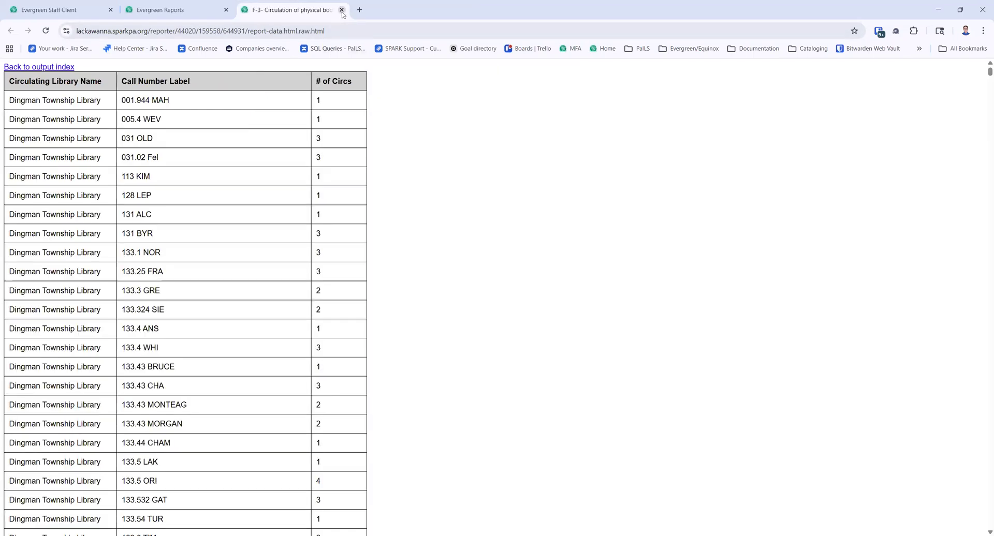
left_click(341, 9)
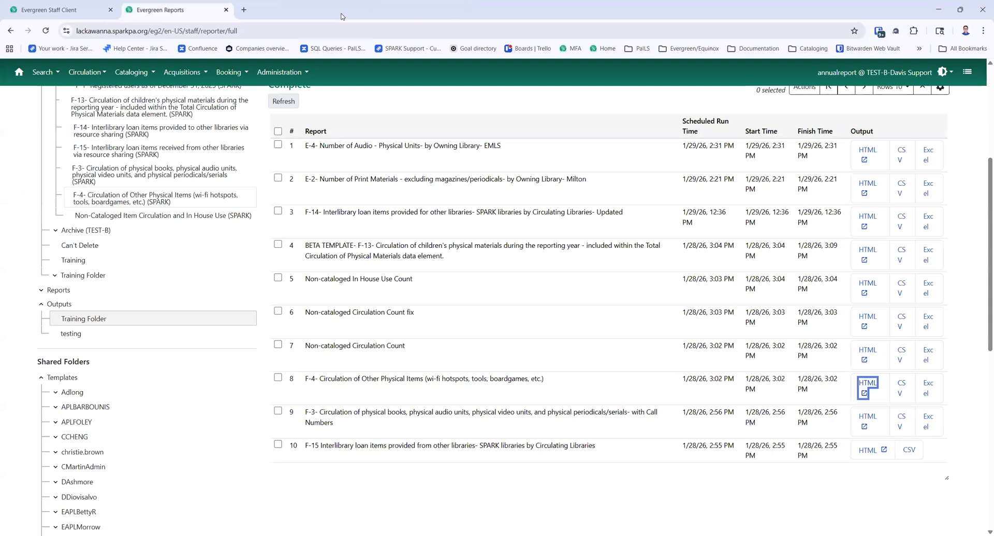
- Open the F-13 Circulation of children's physical materials template folder within 2025 with Documentation Links (SPARK)
scroll(309, 311, "up", 3)
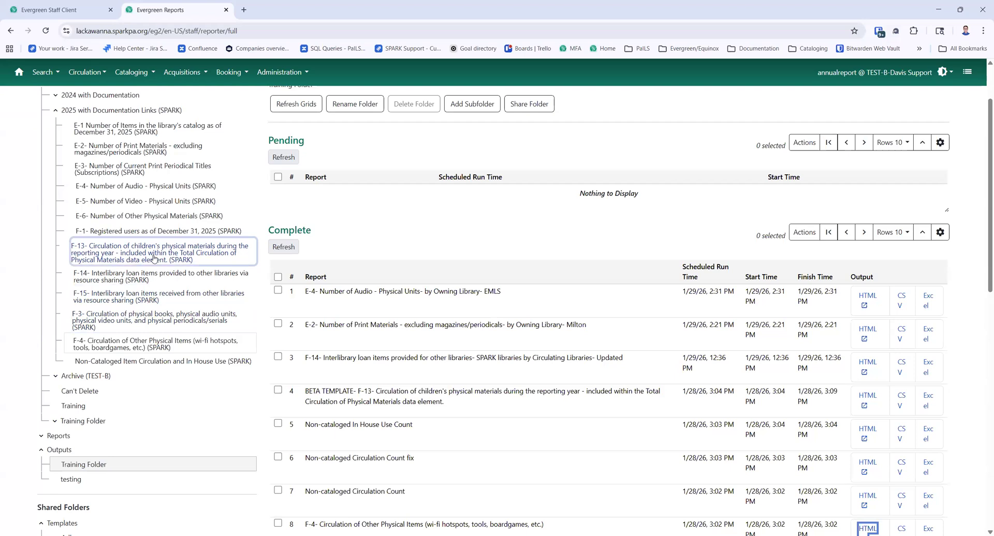
scroll(164, 330, "down", 3)
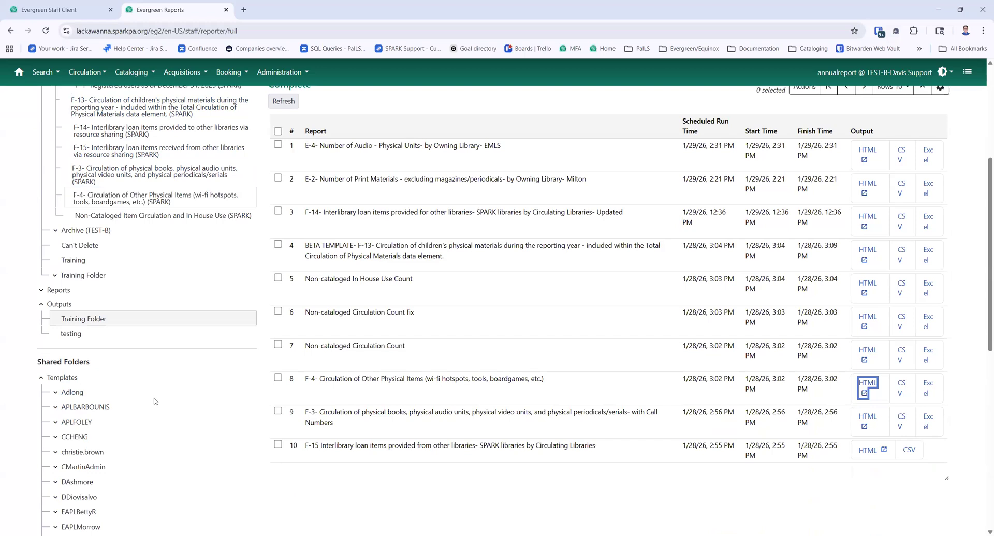
scroll(147, 401, "up", 4)
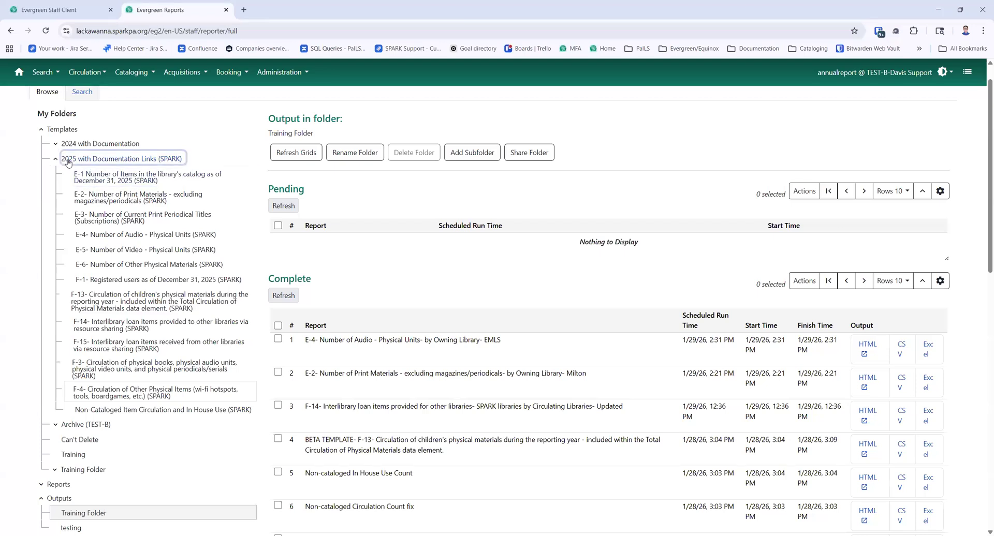
left_click(85, 309)
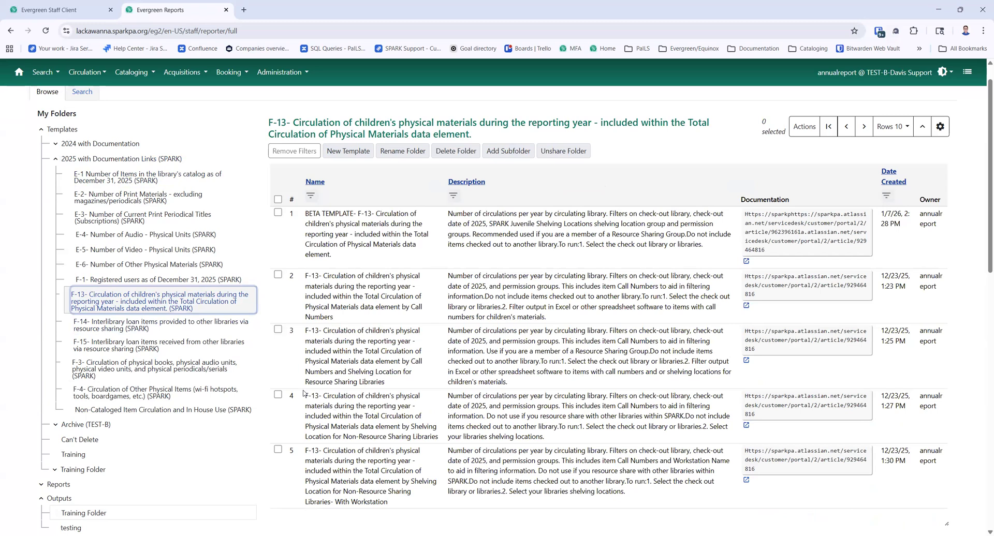
- Compare the F-13 template variants by call number, shelving location, workstation and resource sharing status
left_click_drag(306, 396, 439, 434)
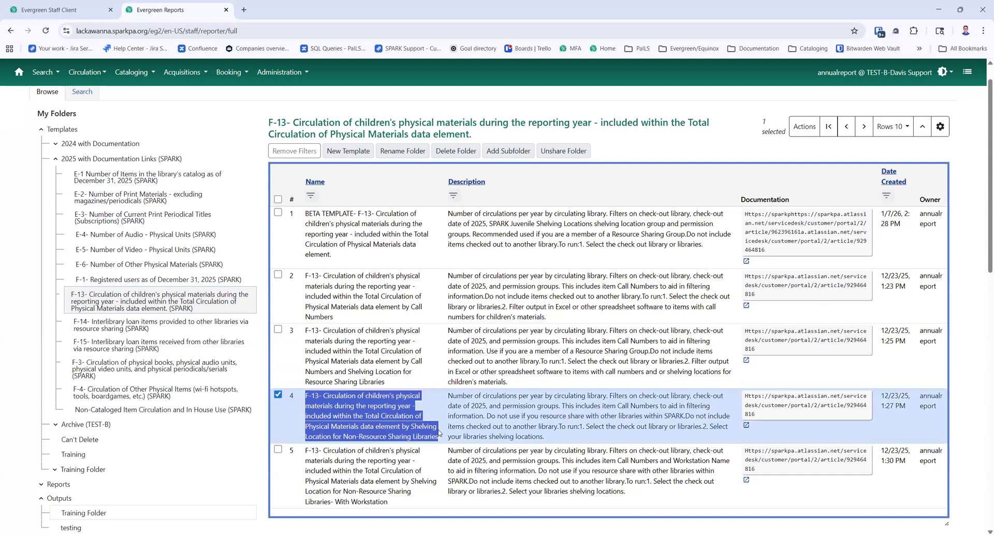
left_click(434, 412)
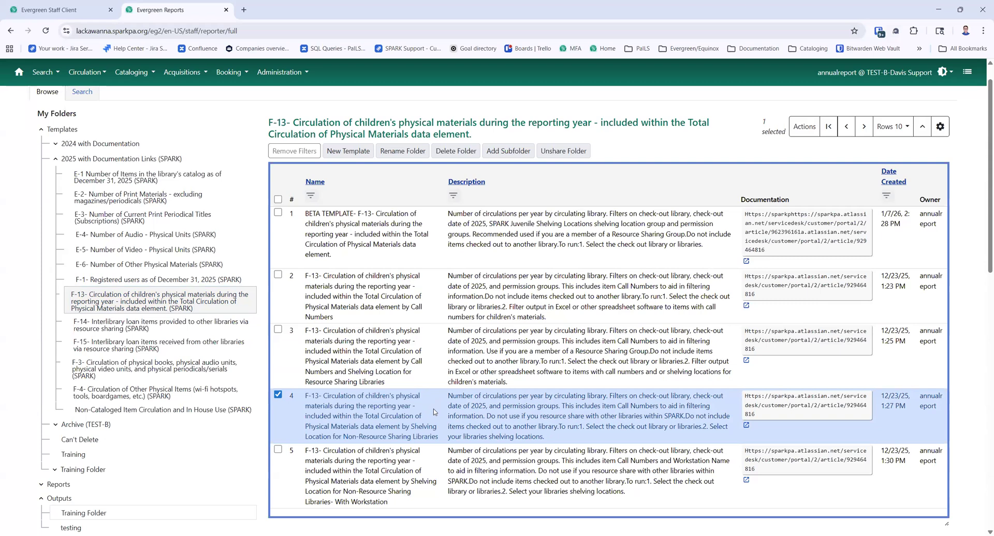
left_click(278, 395)
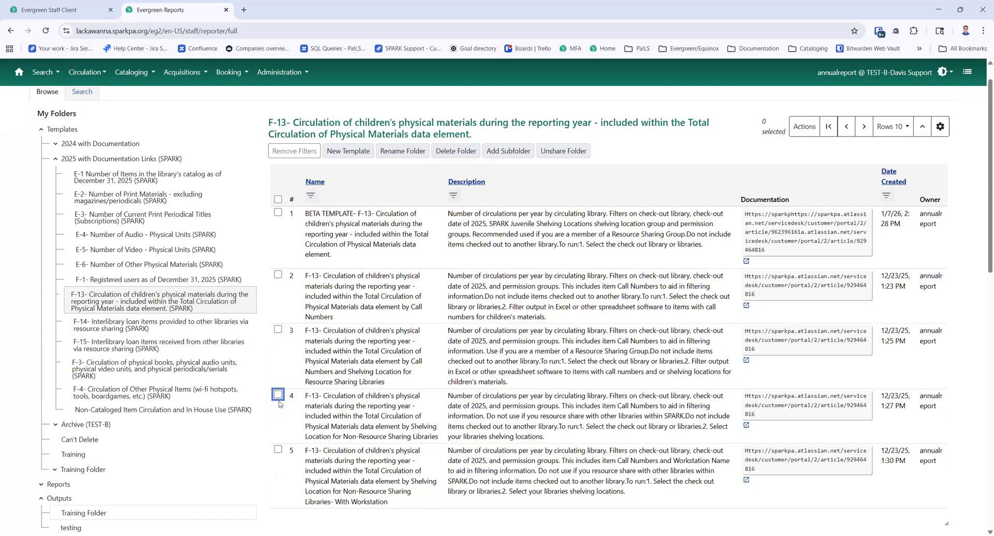
left_click(278, 330)
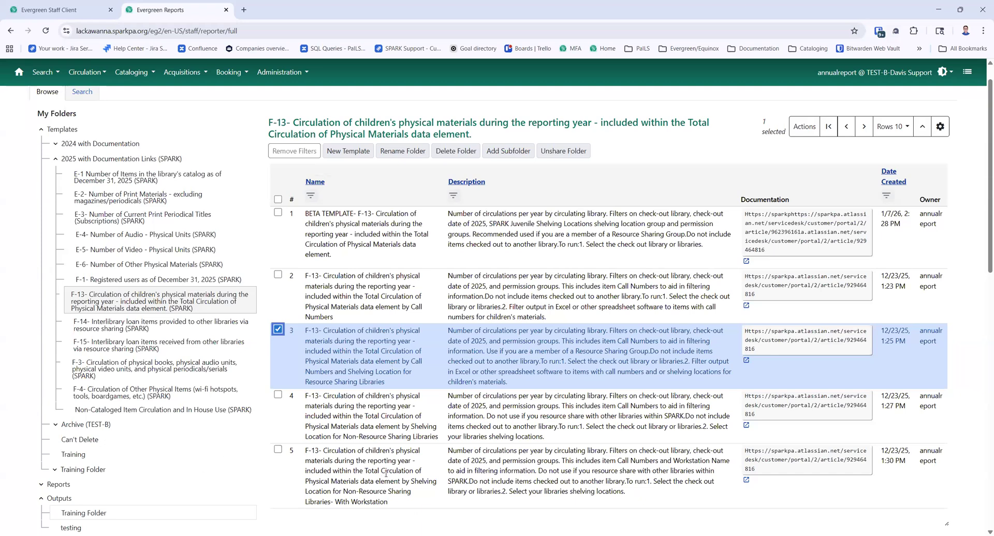
left_click_drag(388, 501, 304, 450)
left_click(419, 317)
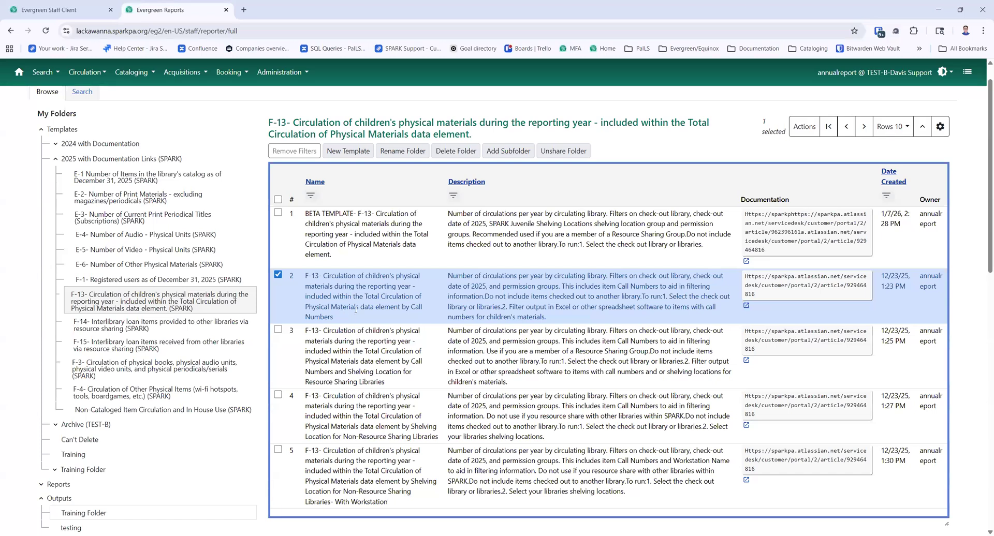
left_click(278, 274)
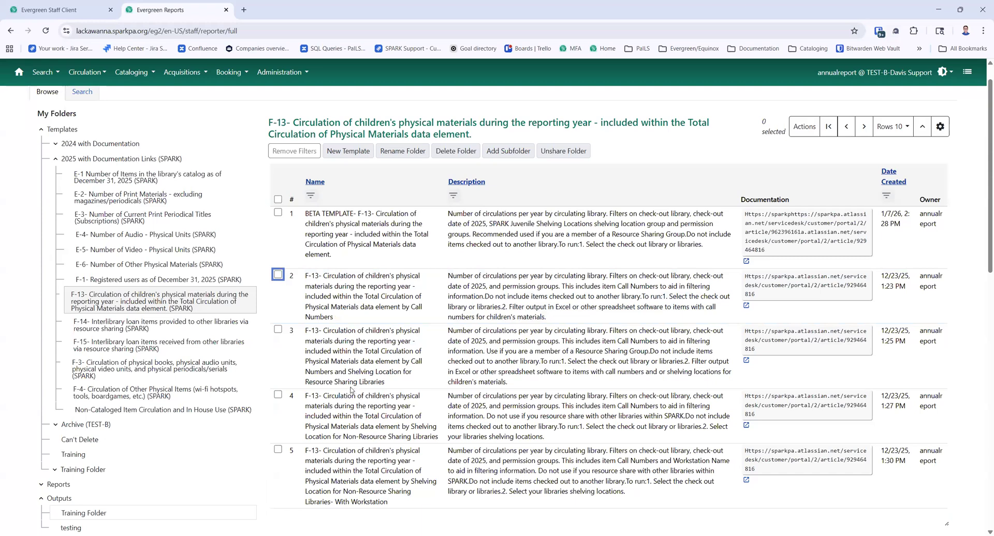
- Clone the F-13 template by Call Numbers and Shelving Location for Resource Sharing Libraries into the Training template folder and save it
left_click(278, 332)
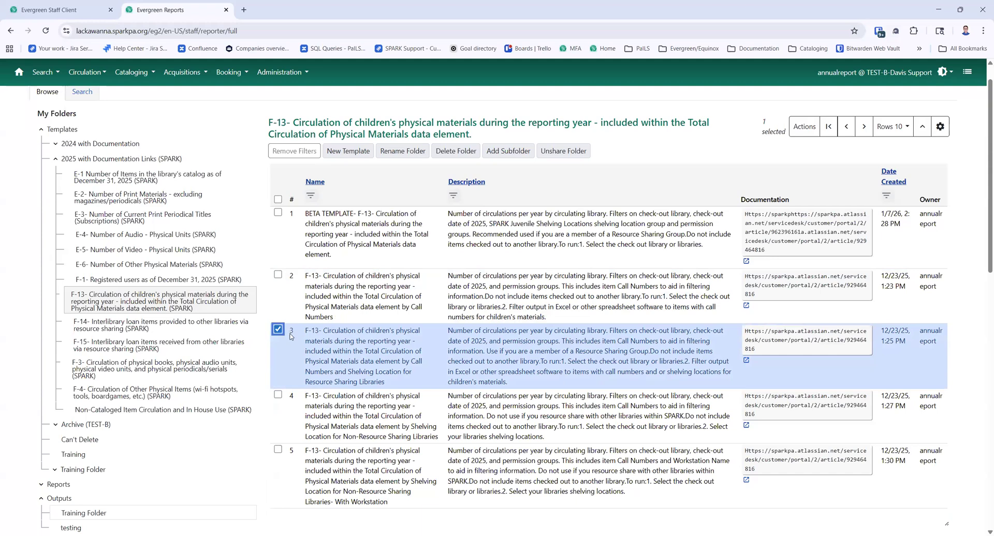
left_click(815, 132)
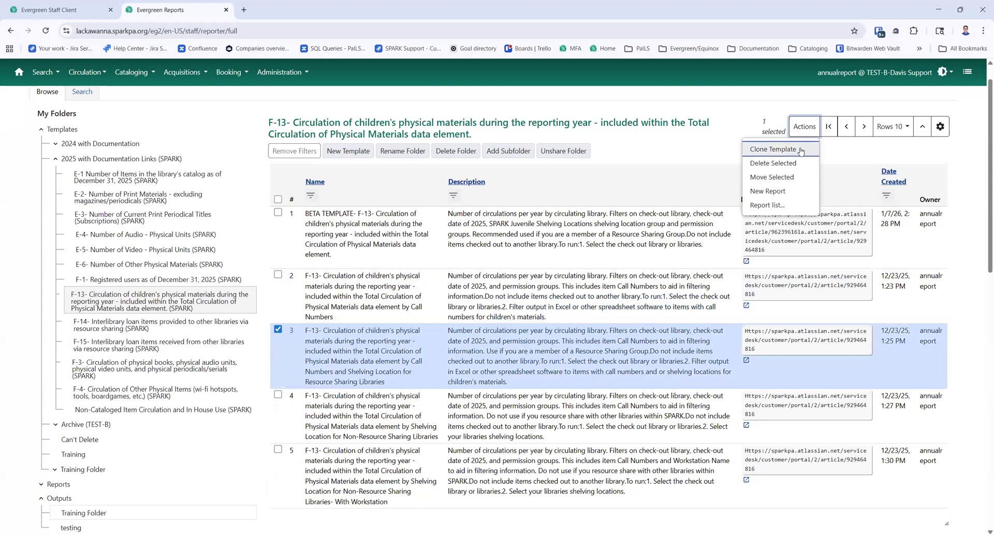
left_click(773, 150)
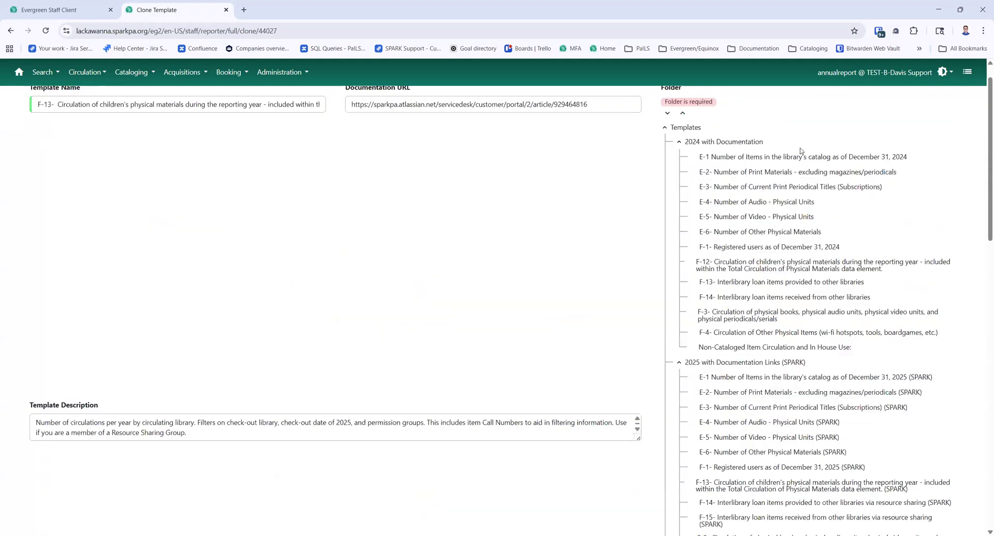
left_click(796, 264)
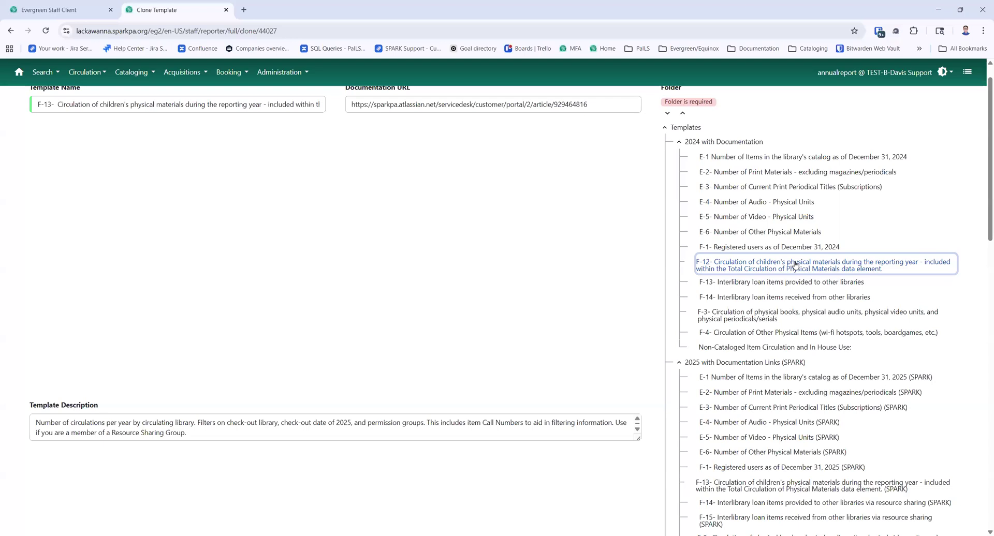
scroll(796, 264, "down", 7)
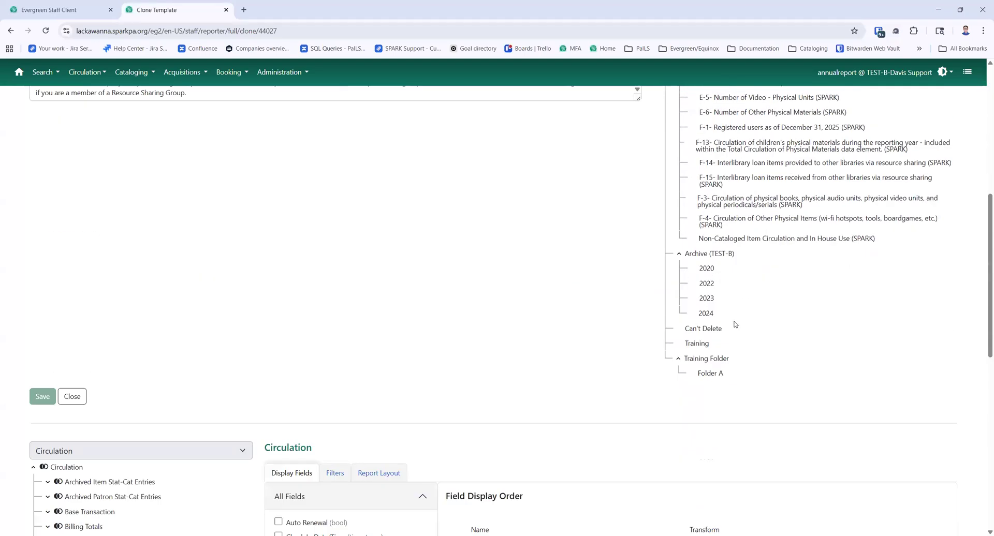
left_click(698, 344)
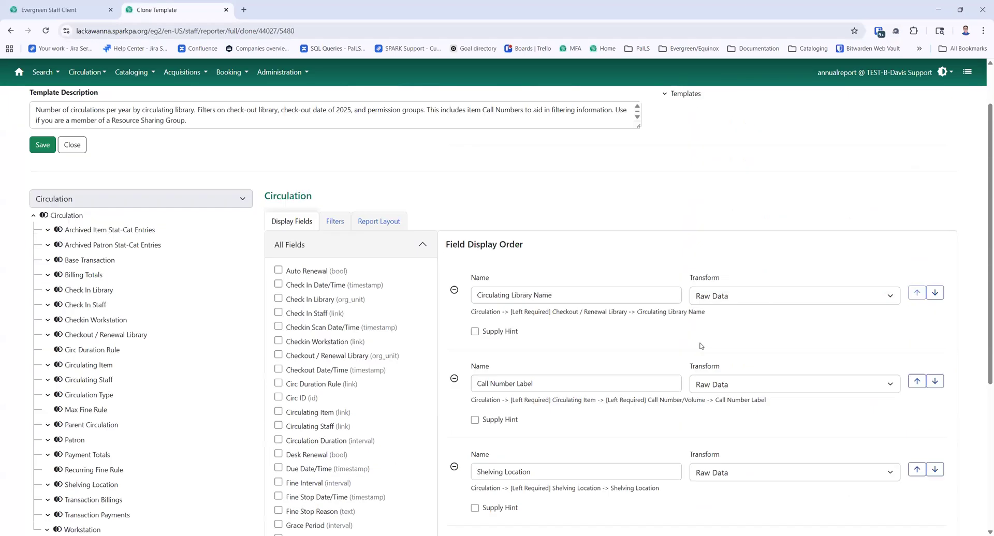
left_click(36, 212)
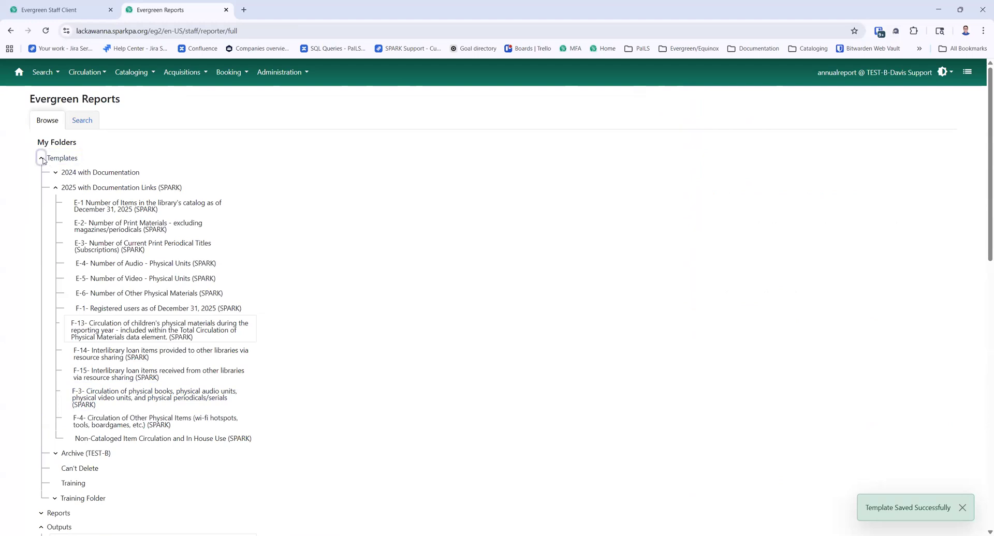
- Start a new report from the F-13 Call Numbers and Shelving Location template for Resource Sharing Libraries, and enlarge its description to read it
left_click(130, 336)
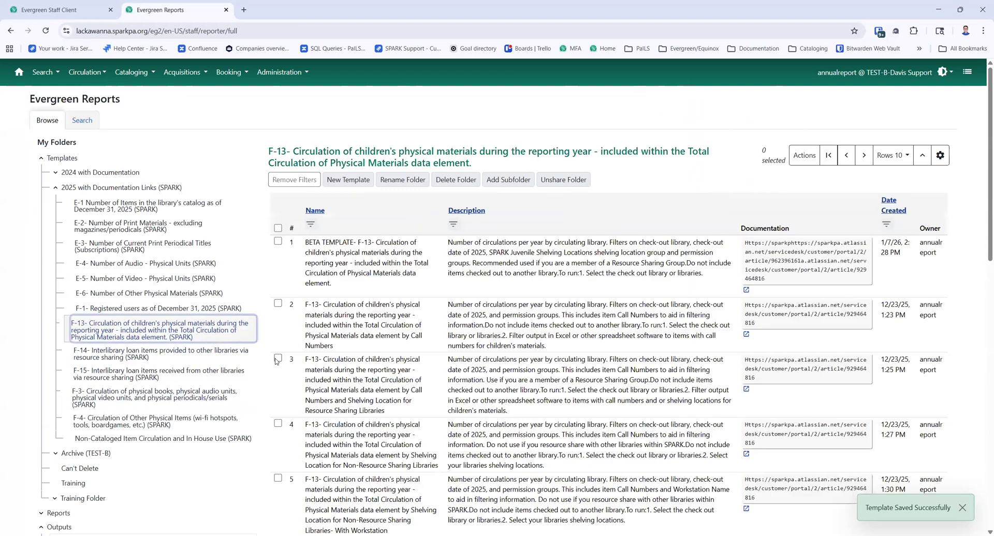
left_click(278, 359)
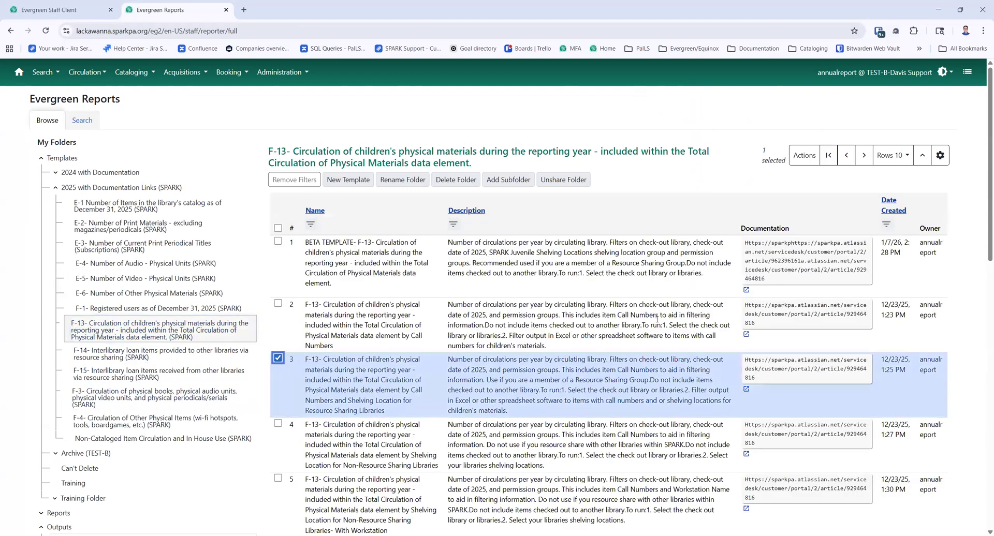
left_click(806, 156)
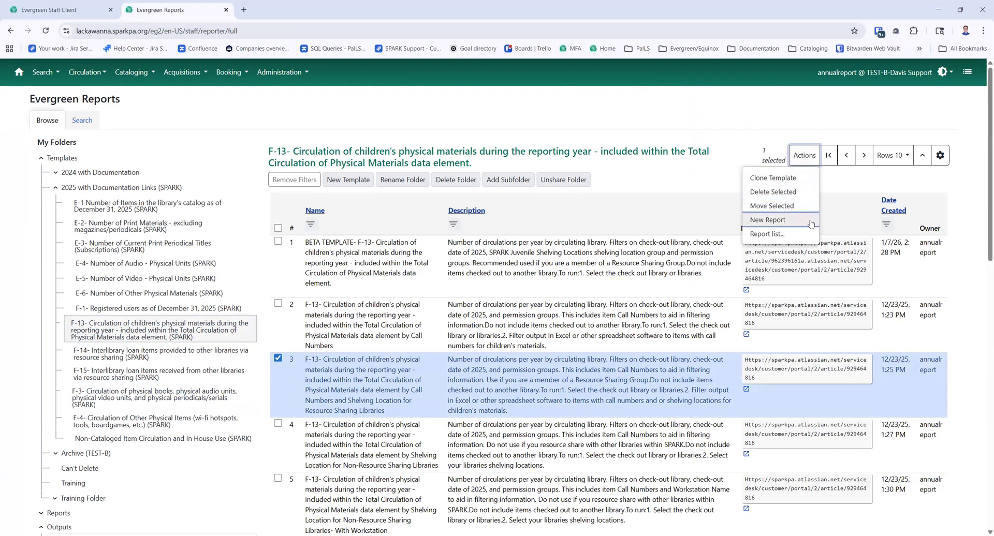
left_click(811, 224)
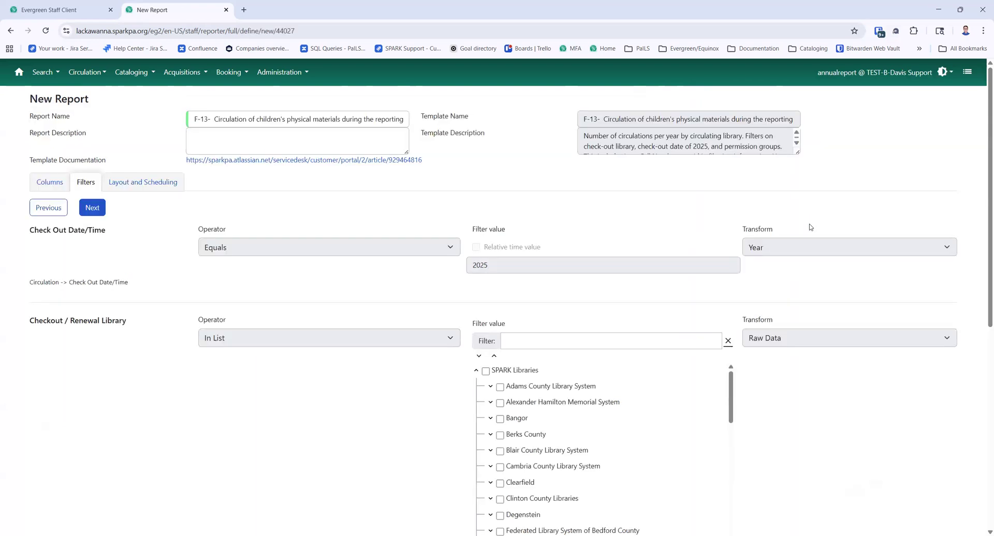
left_click_drag(797, 152, 801, 266)
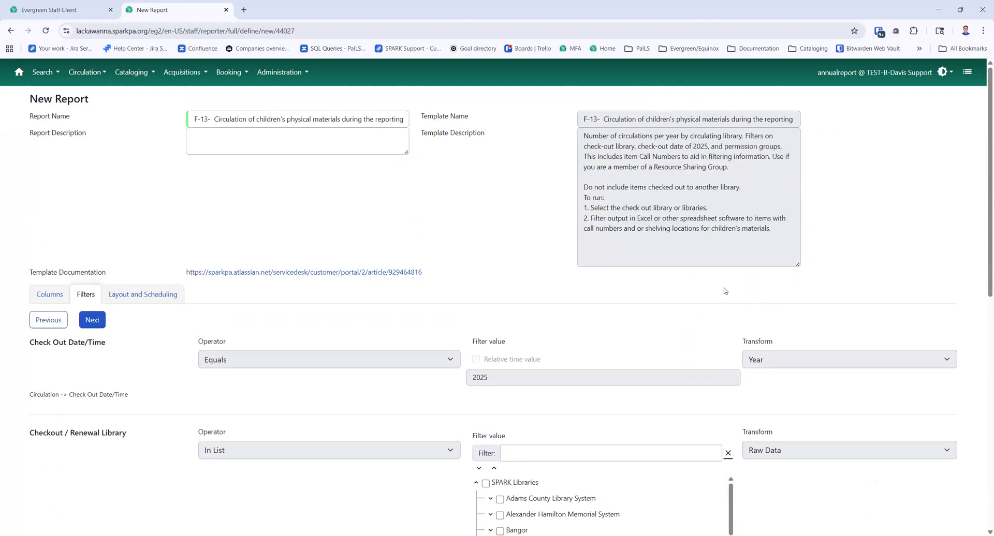
- Set the Checkout / Renewal Library filter to Lackawanna County Library System with all its branches, and review the Group ID permission groups
scroll(727, 289, "down", 2)
scroll(726, 288, "down", 3)
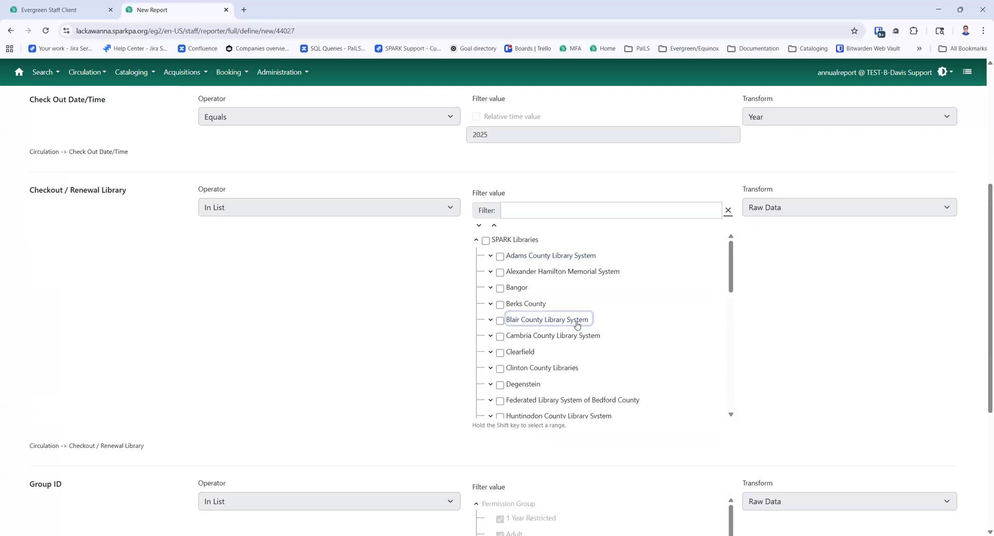
scroll(577, 324, "down", 4)
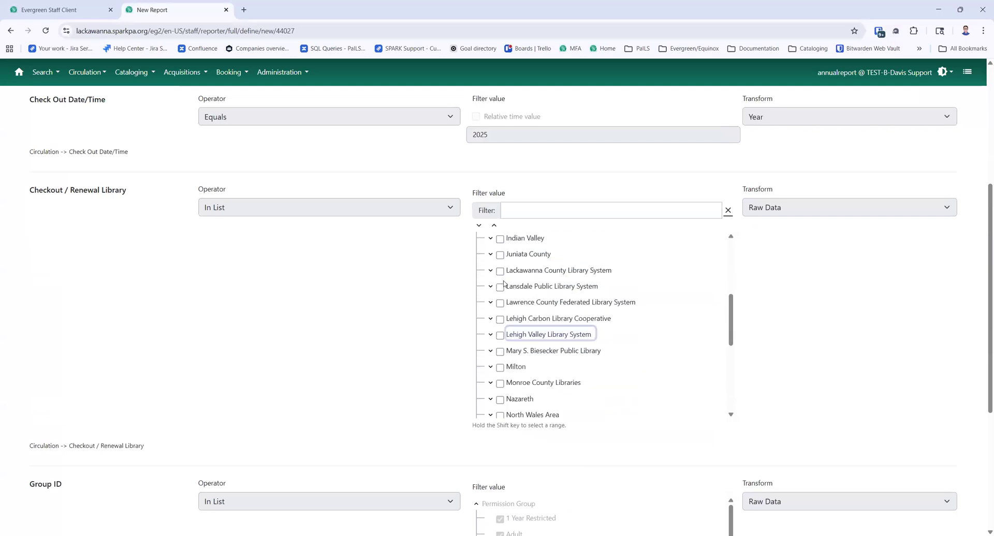
left_click(490, 270)
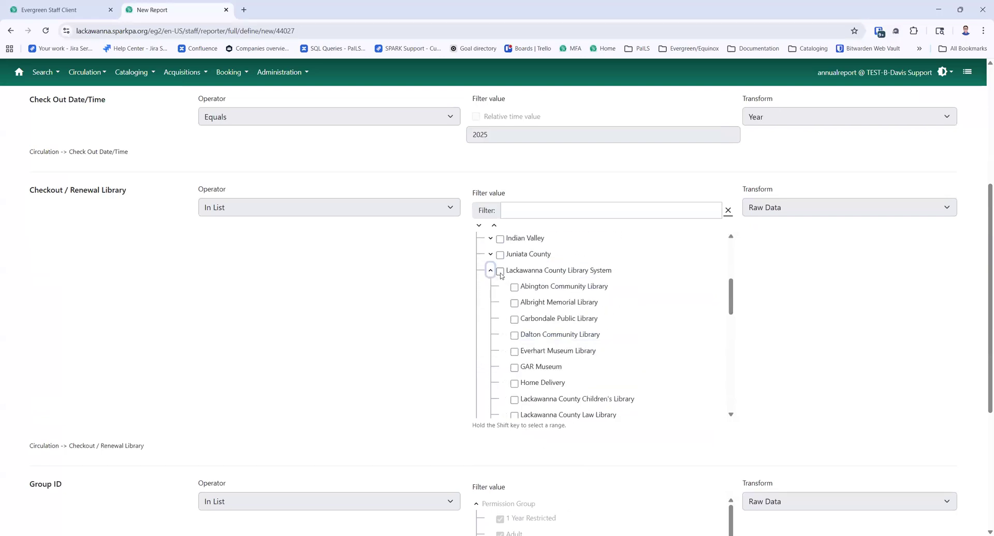
left_click(501, 272)
scroll(642, 343, "down", 6)
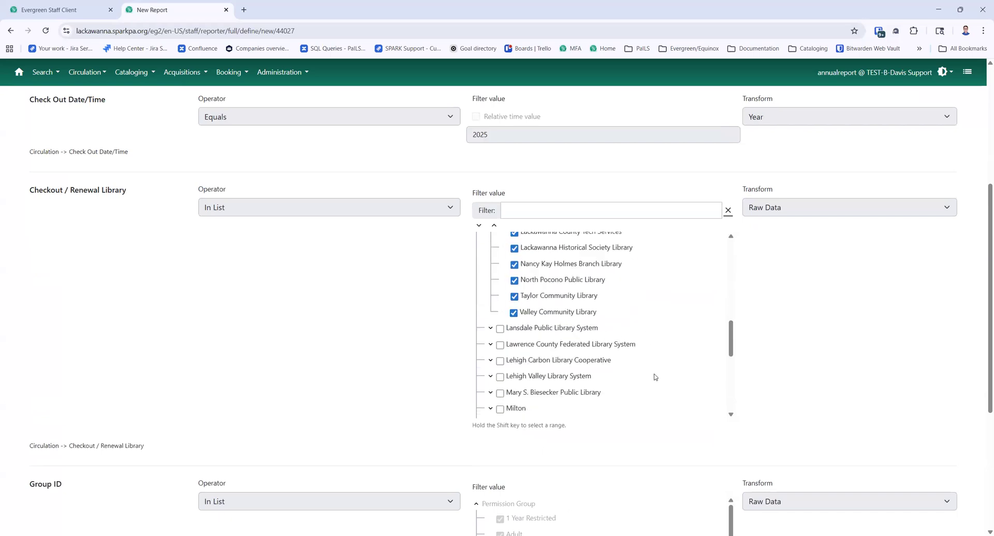
scroll(639, 479, "down", 5)
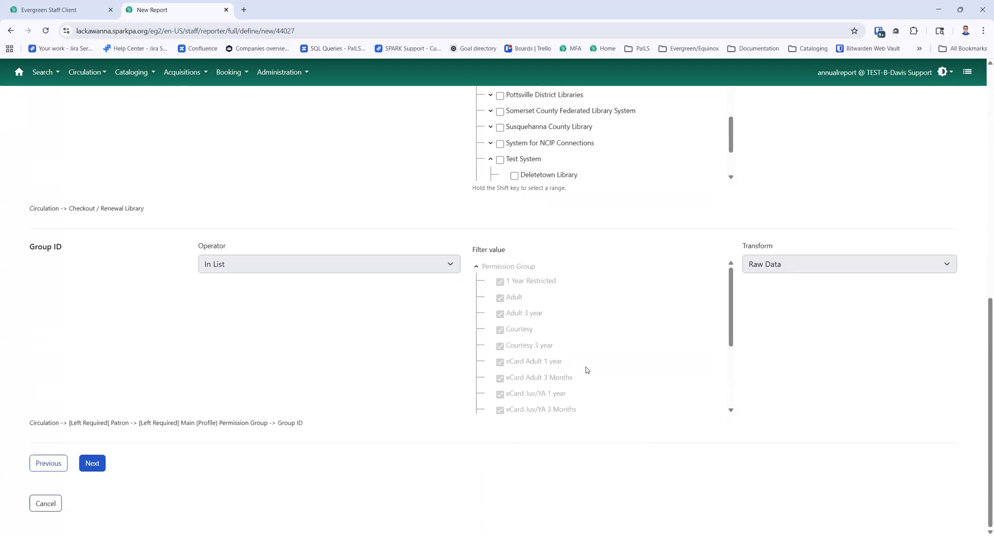
scroll(589, 319, "down", 3)
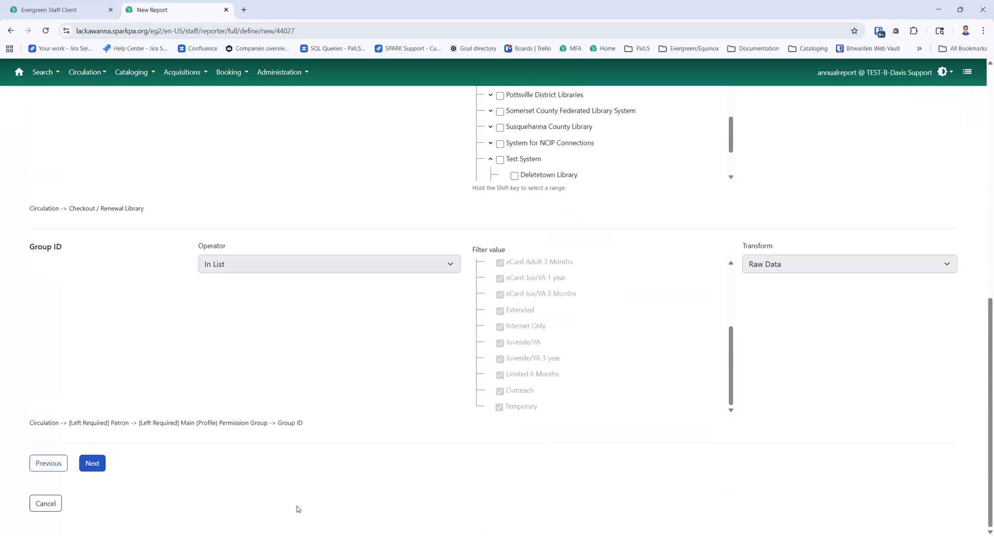
scroll(615, 398, "up", 3)
scroll(140, 462, "up", 3)
scroll(127, 463, "down", 3)
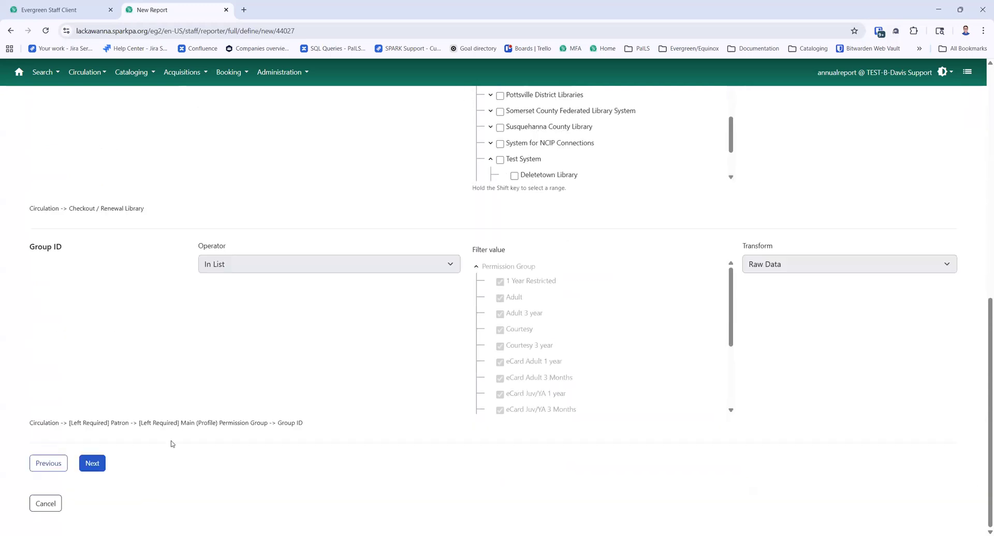
- In the F-13 report's layout and scheduling settings, set the report and output folders to testing and add Excel output
left_click(87, 471)
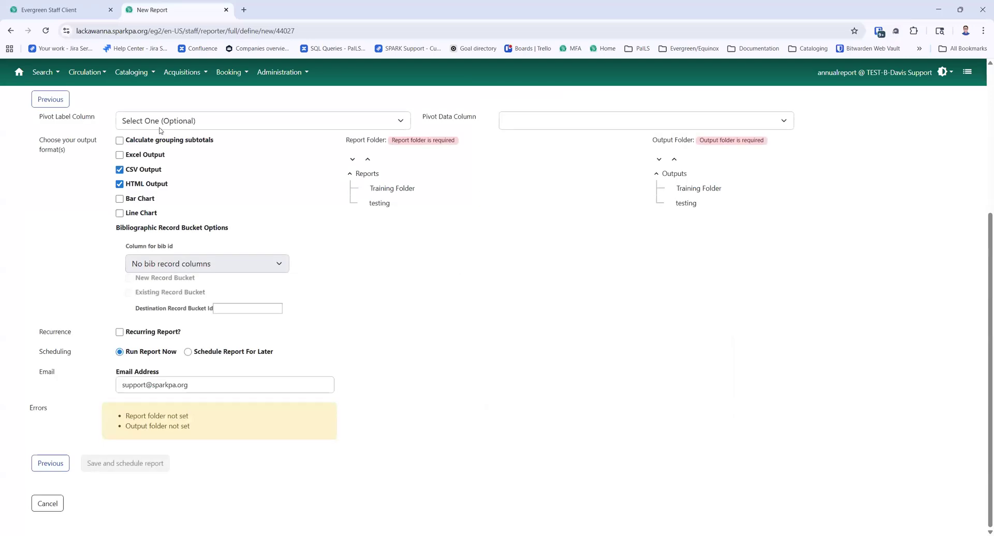
scroll(461, 290, "up", 1)
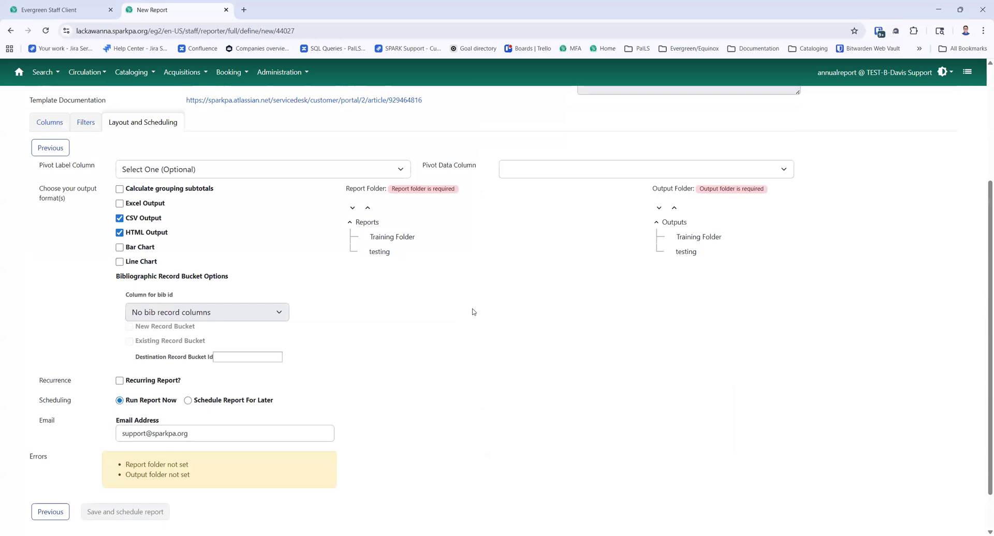
left_click(387, 243)
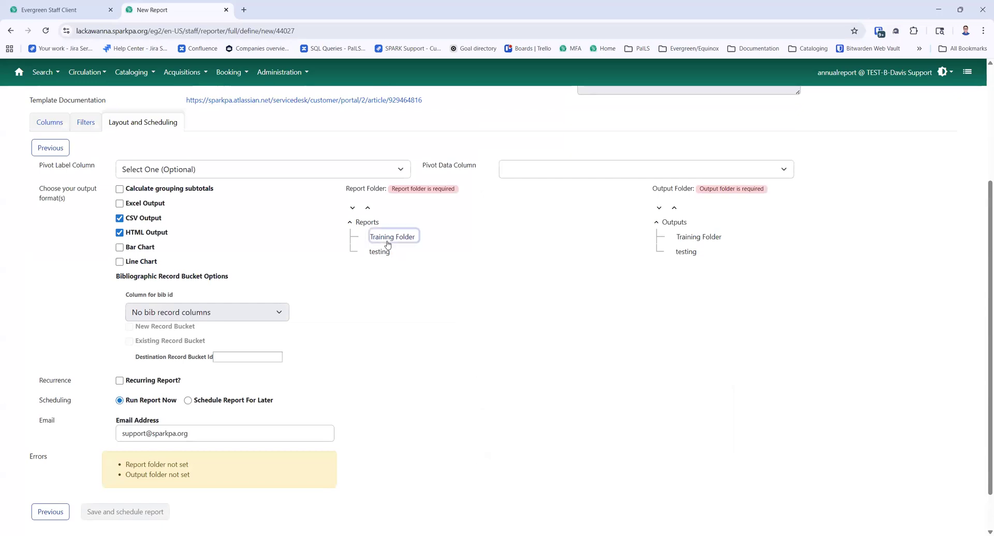
left_click(385, 253)
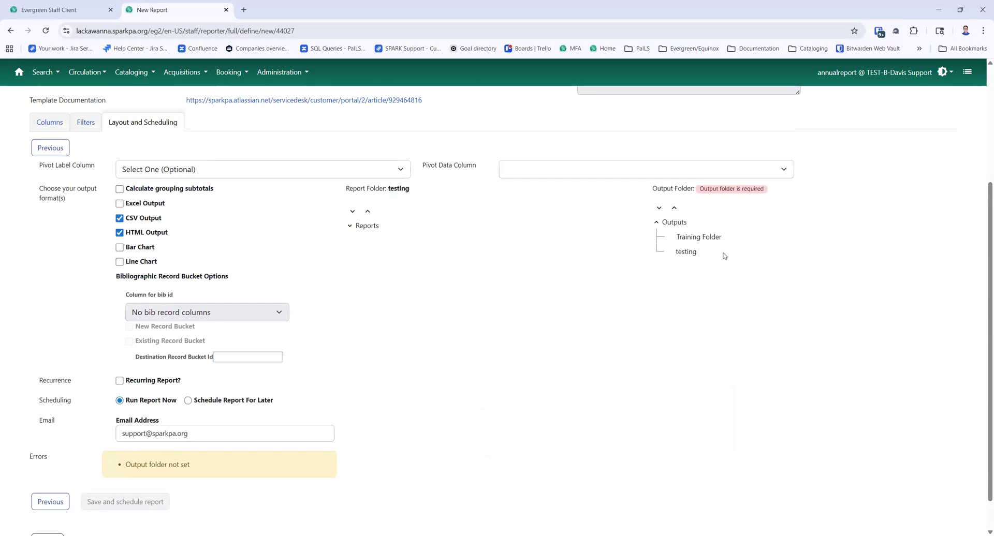
left_click(689, 252)
left_click(162, 209)
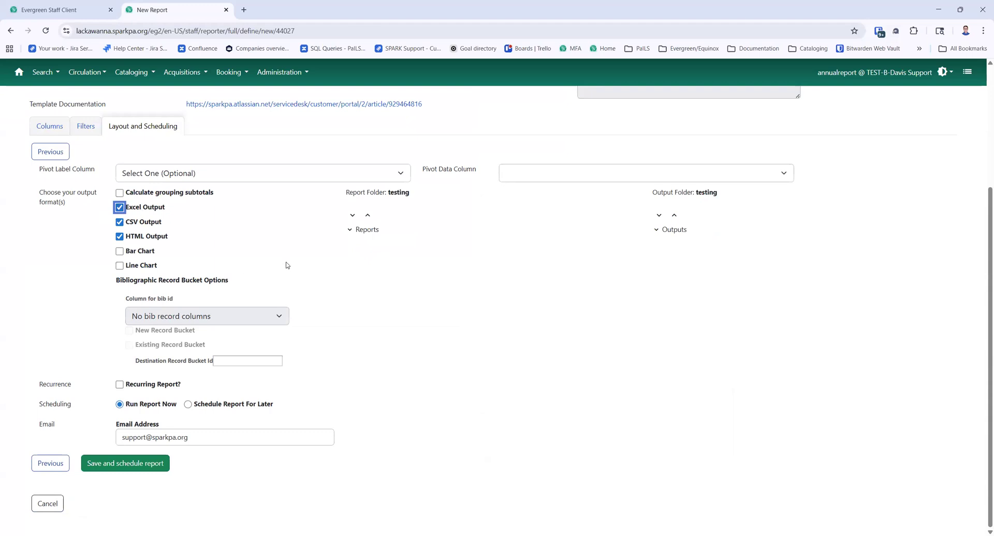
- Clear the notification email address, then save and schedule the F-13 report to run now
triple_click(162, 444)
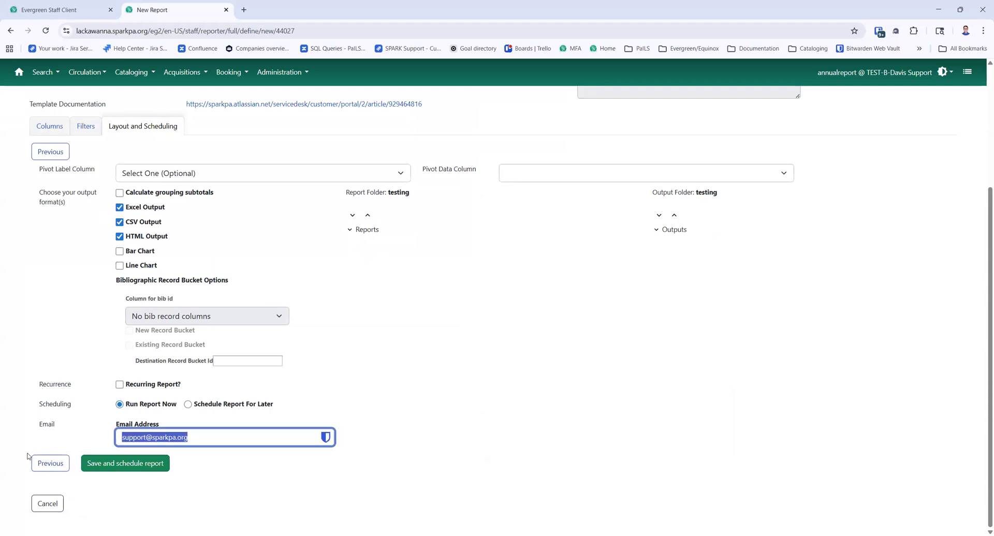
key("BackSpace")
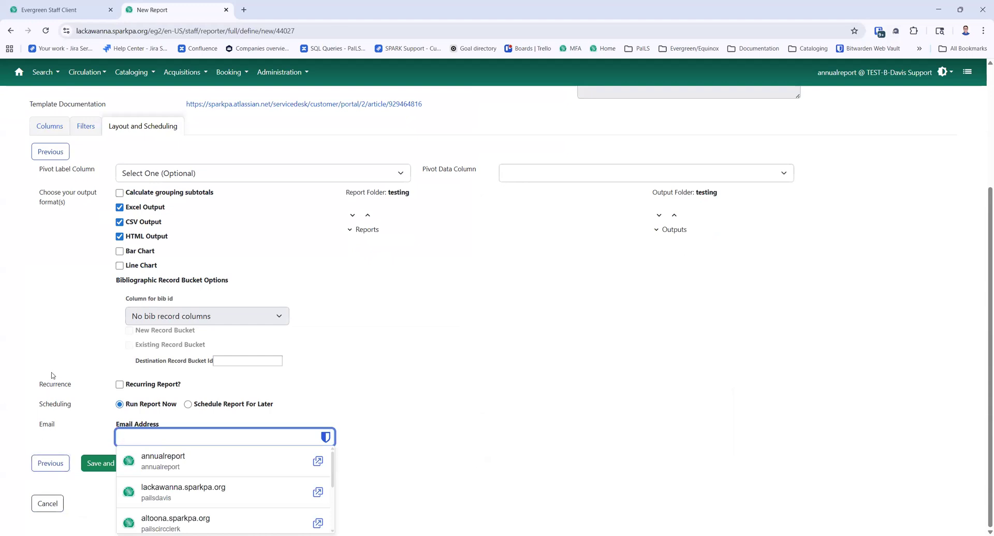
left_click(99, 465)
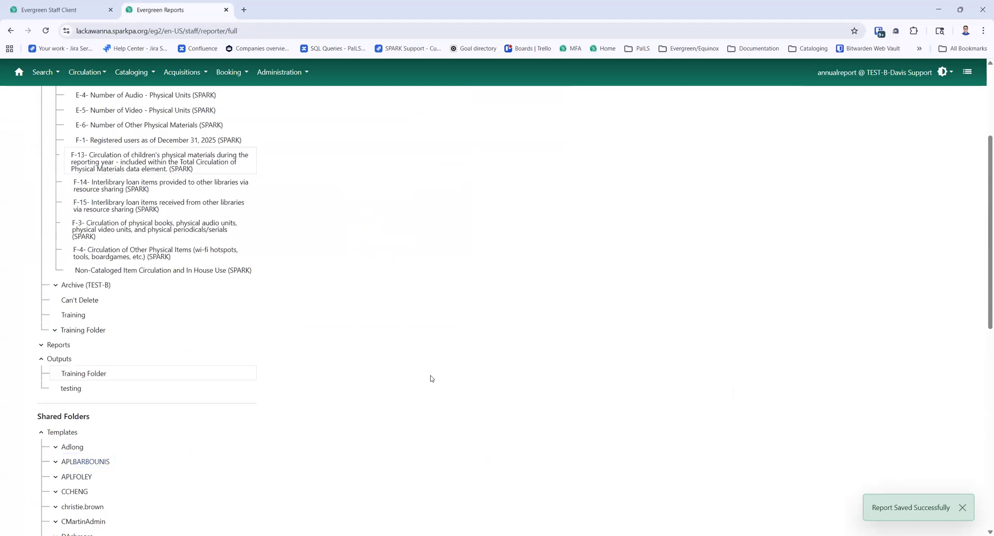
- Open the HTML output of the completed F-13 report by Call Numbers and Shelving Location from the Training Folder outputs
scroll(429, 379, "up", 2)
left_click(84, 471)
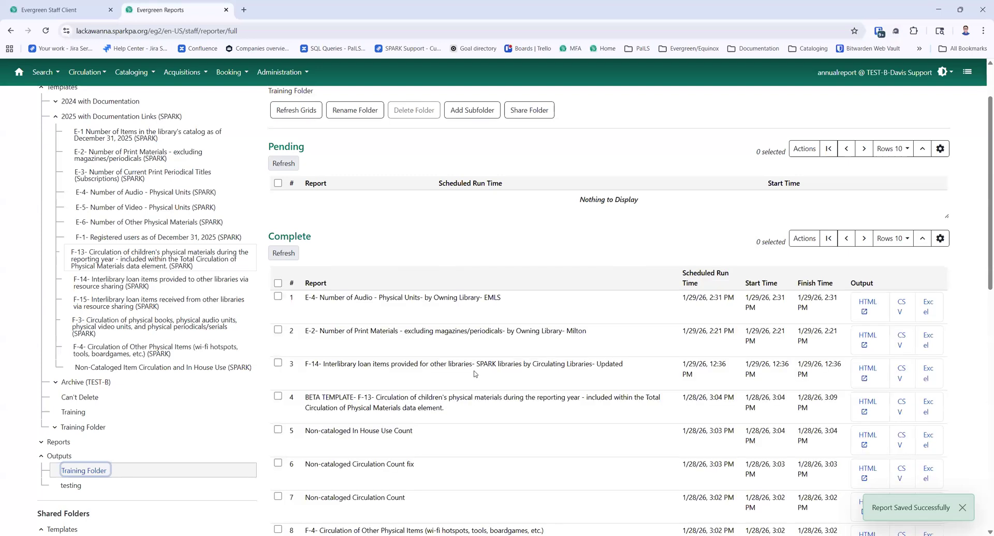
scroll(475, 373, "down", 3)
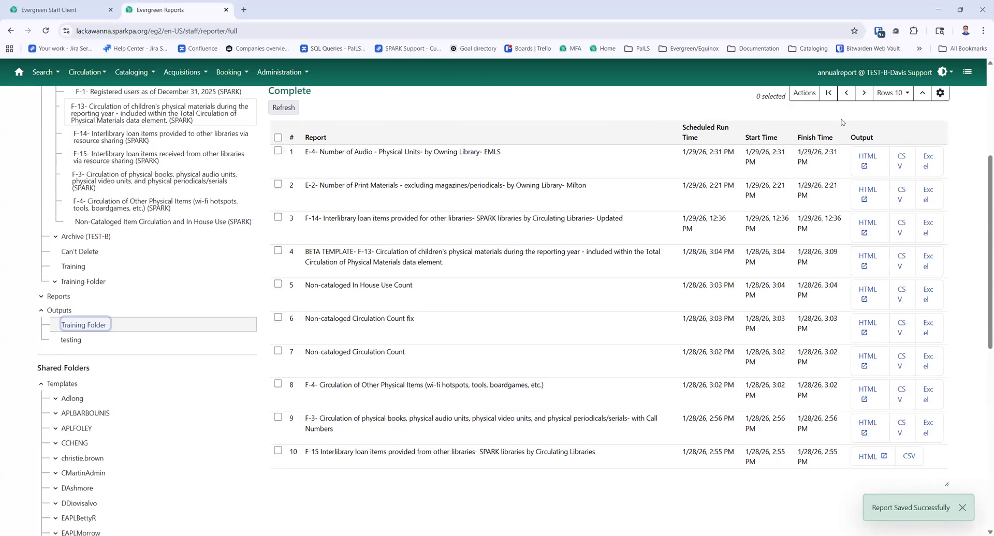
left_click(864, 93)
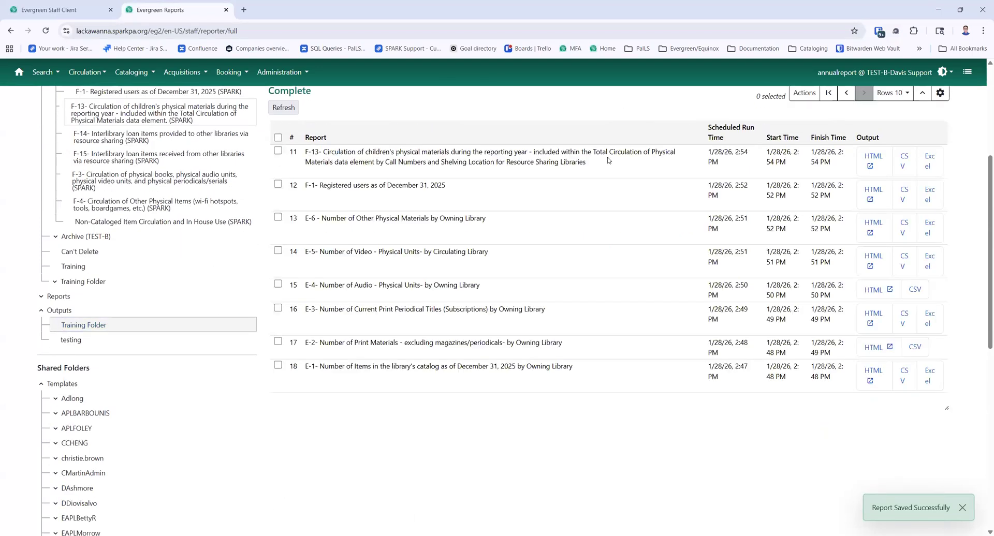
left_click(879, 159)
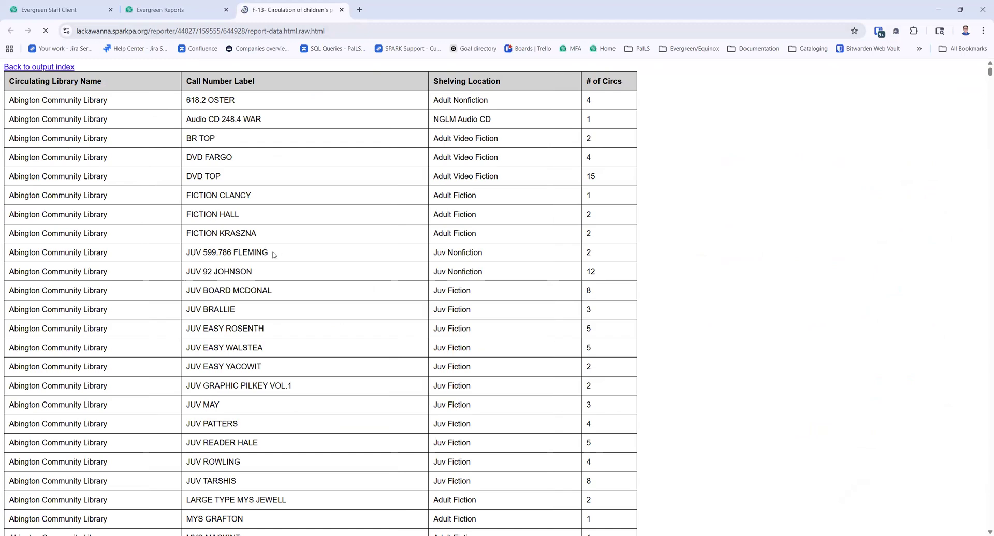
- Examine the juvenile items' call numbers and shelving locations in the F-13 output, and return to the output index
left_click_drag(274, 255, 190, 252)
left_click(190, 252)
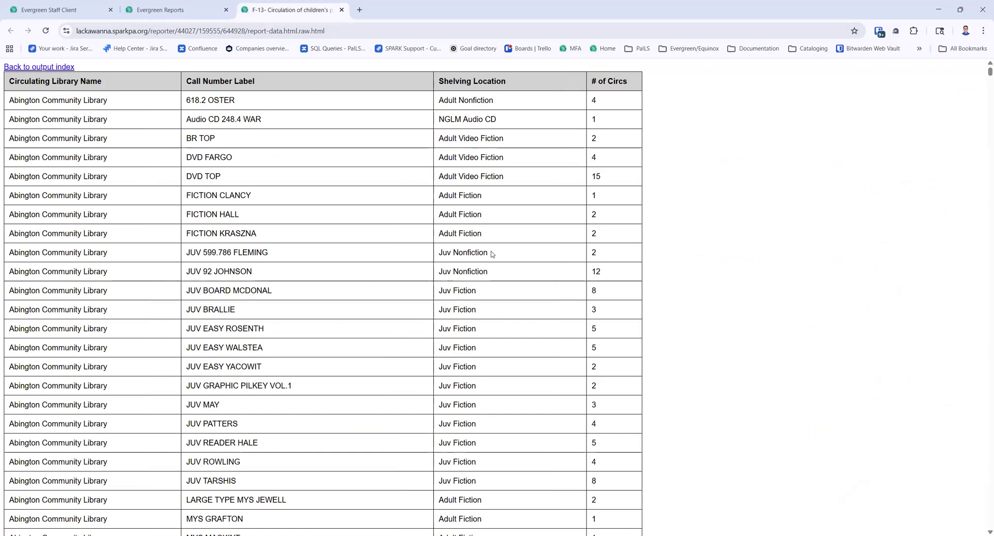
left_click_drag(488, 254, 448, 253)
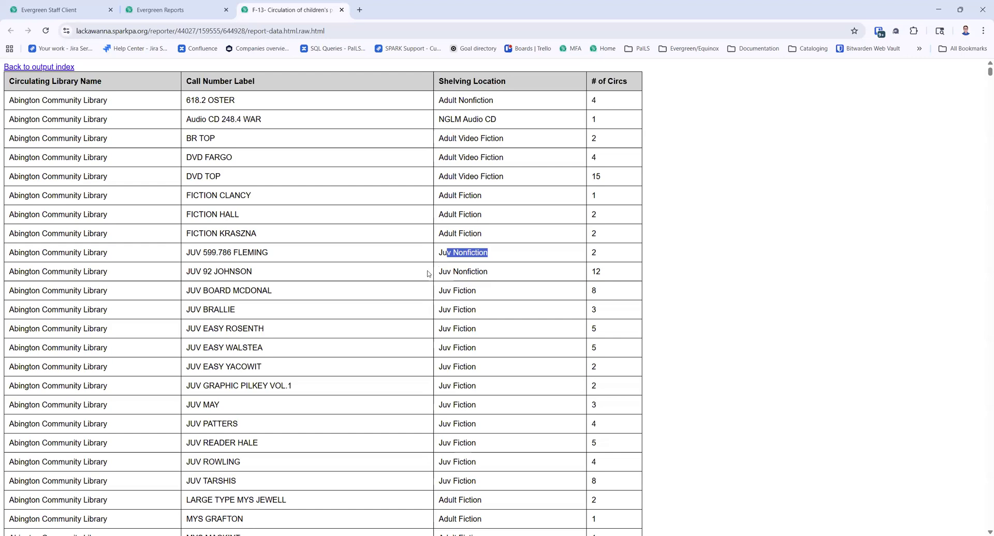
scroll(429, 275, "down", 4)
scroll(429, 275, "down", 2)
scroll(429, 275, "up", 6)
left_click(27, 67)
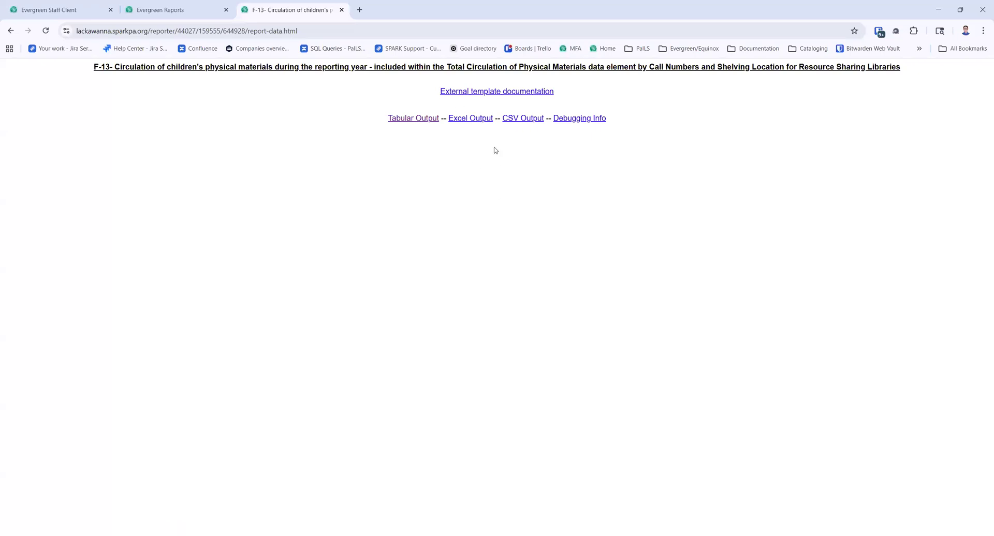
- Go back to the reports list, open the F-13 template folder and select the BETA TEMPLATE to review its description
left_click(191, 10)
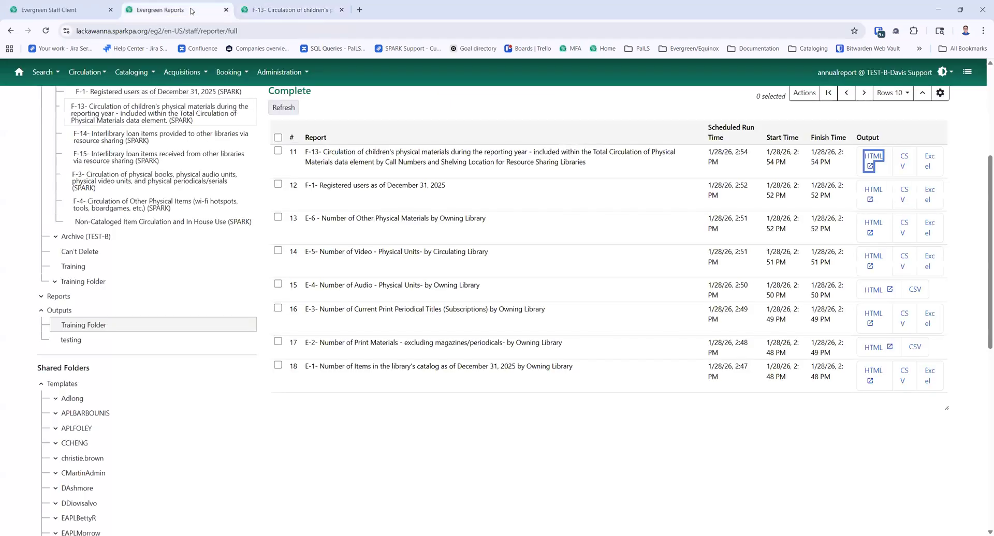
scroll(200, 372, "up", 3)
left_click(176, 301)
left_click(159, 261)
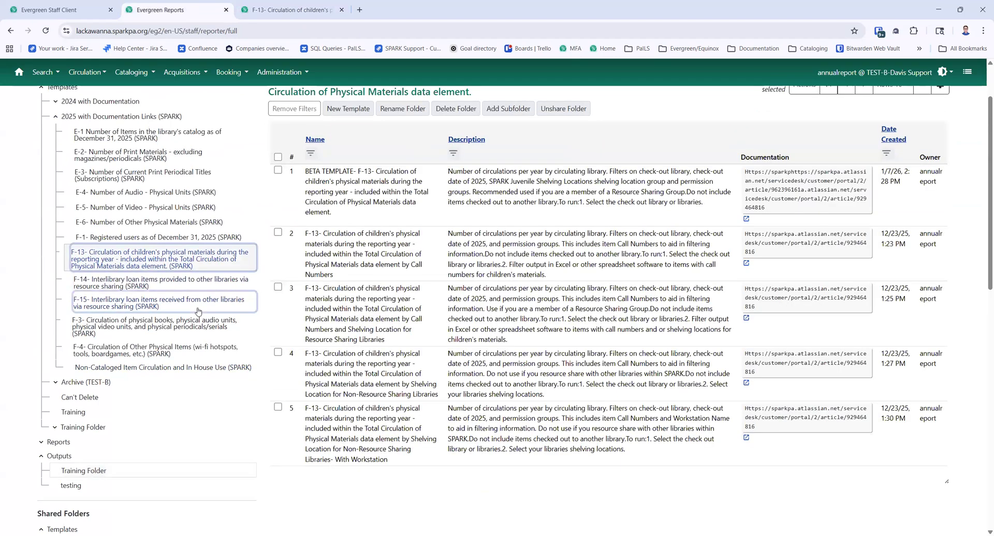
scroll(201, 316, "up", 1)
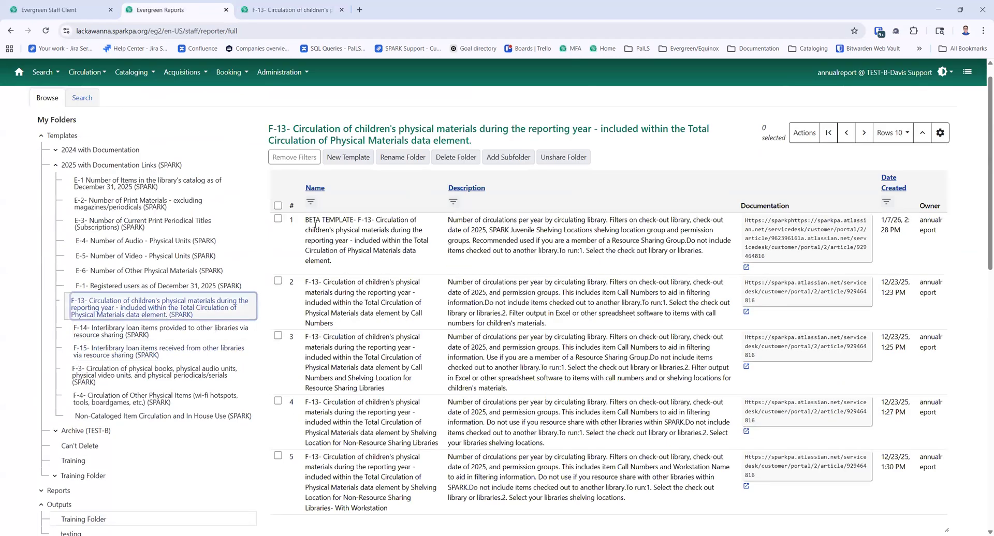
left_click_drag(305, 219, 372, 220)
left_click(386, 241)
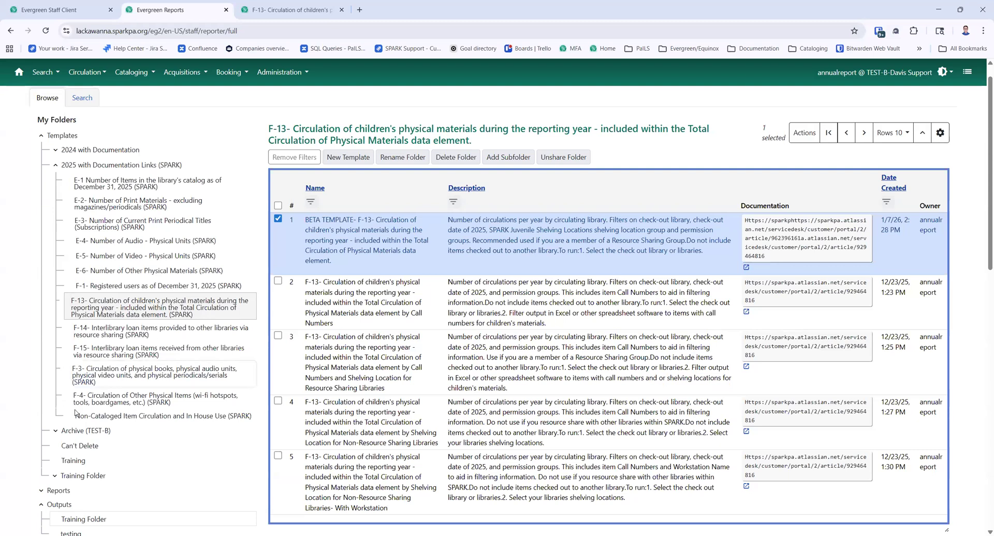
- View the HTML output of the BETA TEMPLATE F-13 report from the Training Folder outputs, and close it
scroll(91, 435, "down", 1)
left_click(103, 472)
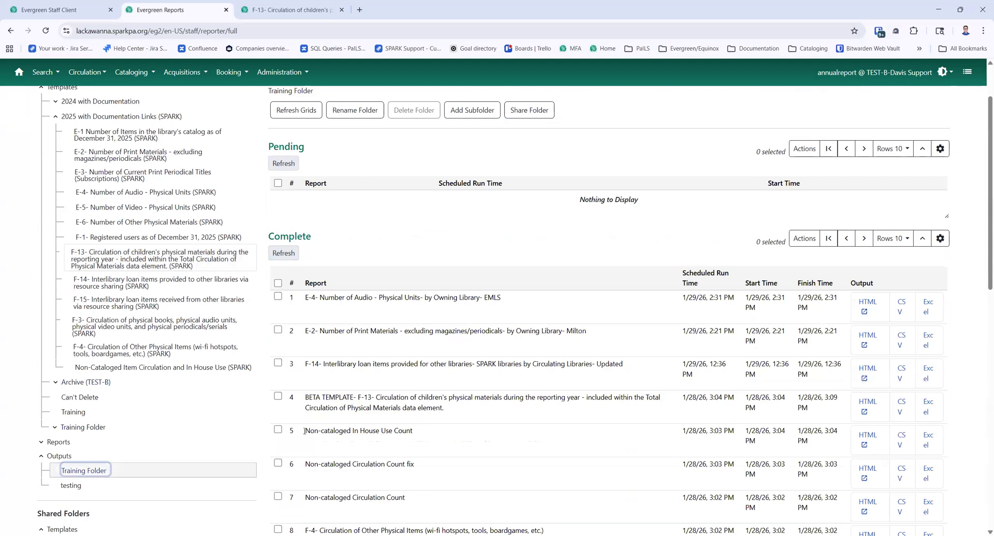
left_click(362, 406)
left_click(873, 404)
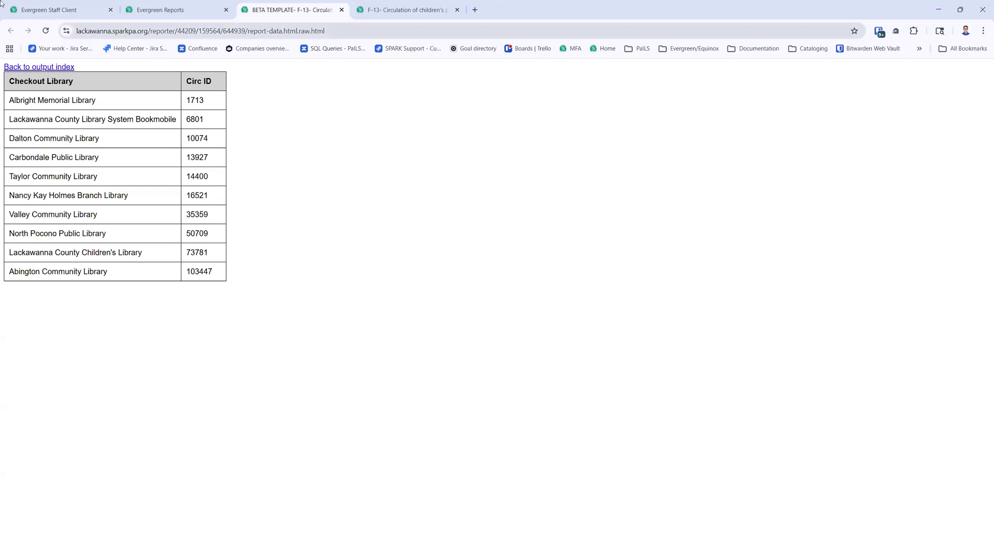
left_click(341, 10)
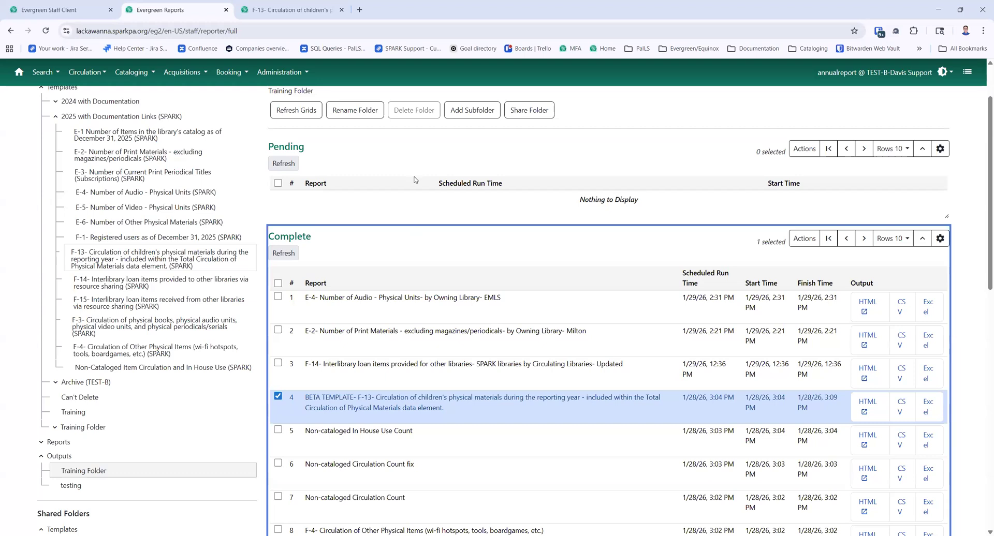
- Open the F-14 interlibrary loan items provided template folder and review the template by Circulating Libraries
left_click(145, 288)
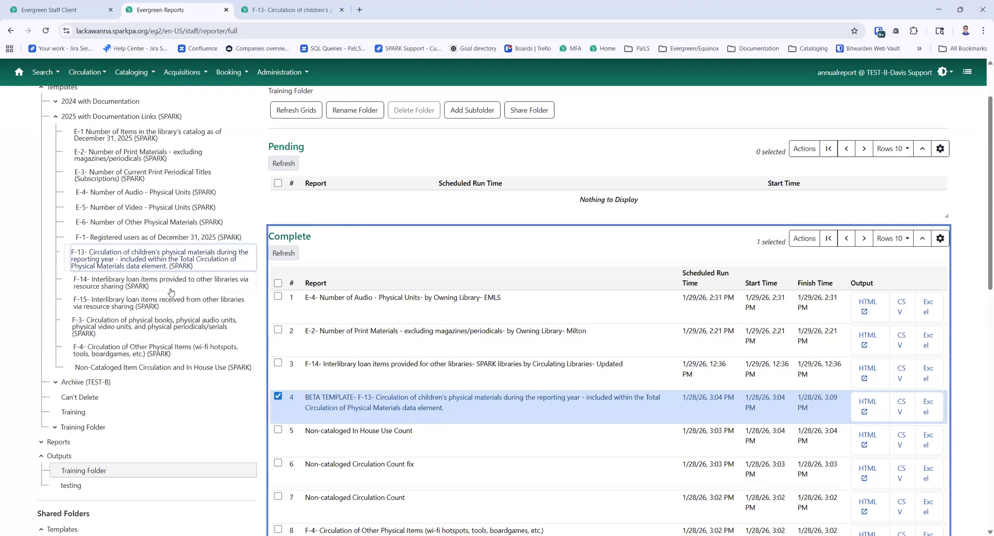
scroll(642, 213, "up", 2)
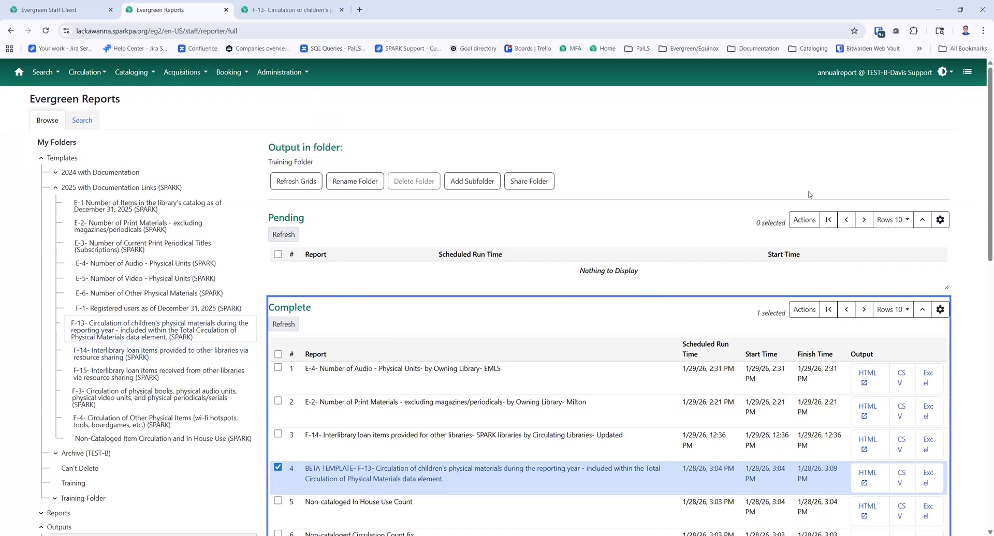
scroll(361, 389, "down", 6)
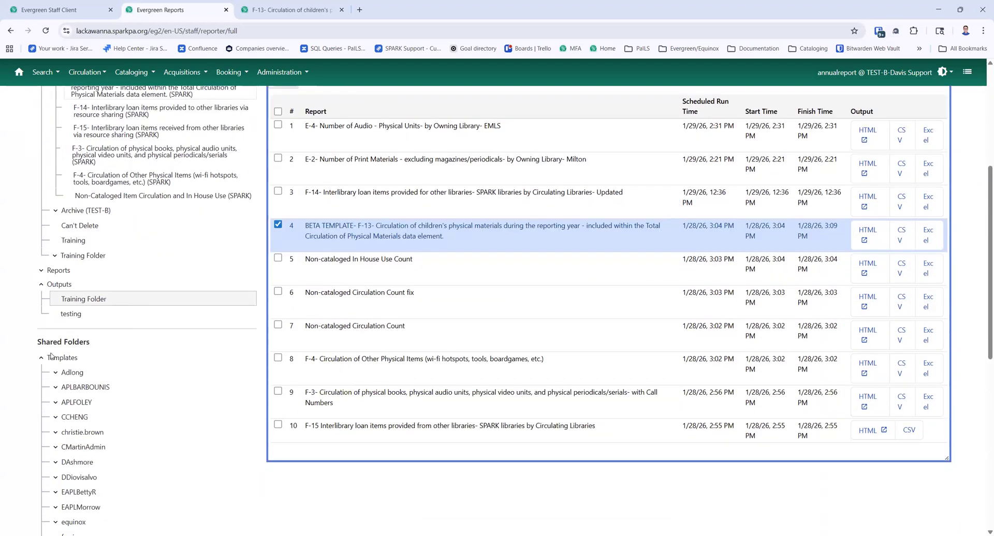
scroll(362, 389, "up", 6)
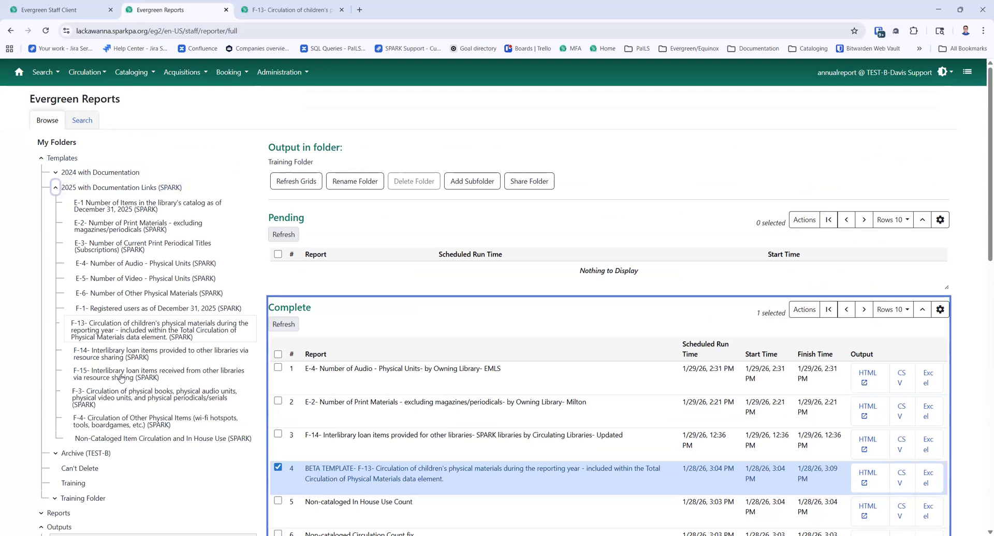
left_click(130, 354)
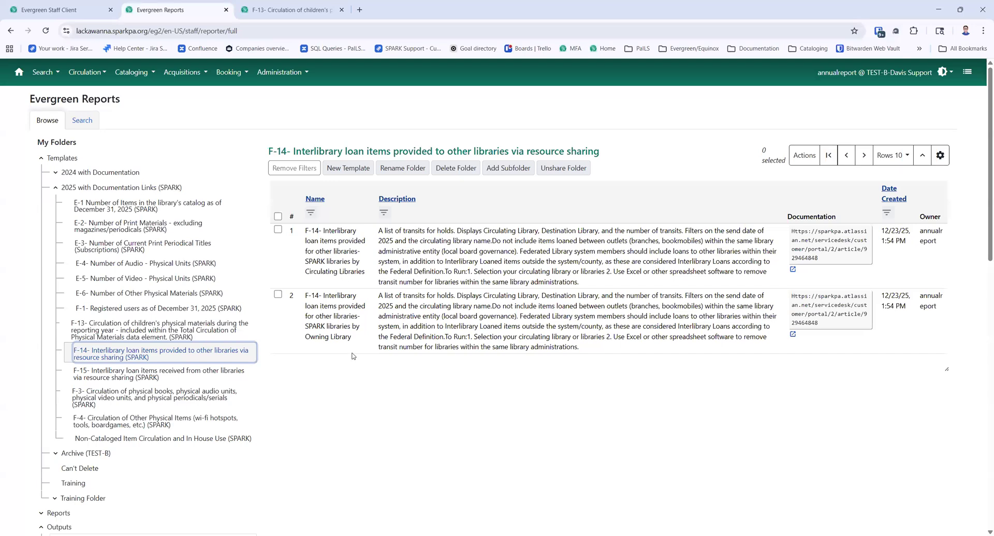
left_click_drag(305, 271, 366, 277)
left_click(365, 277)
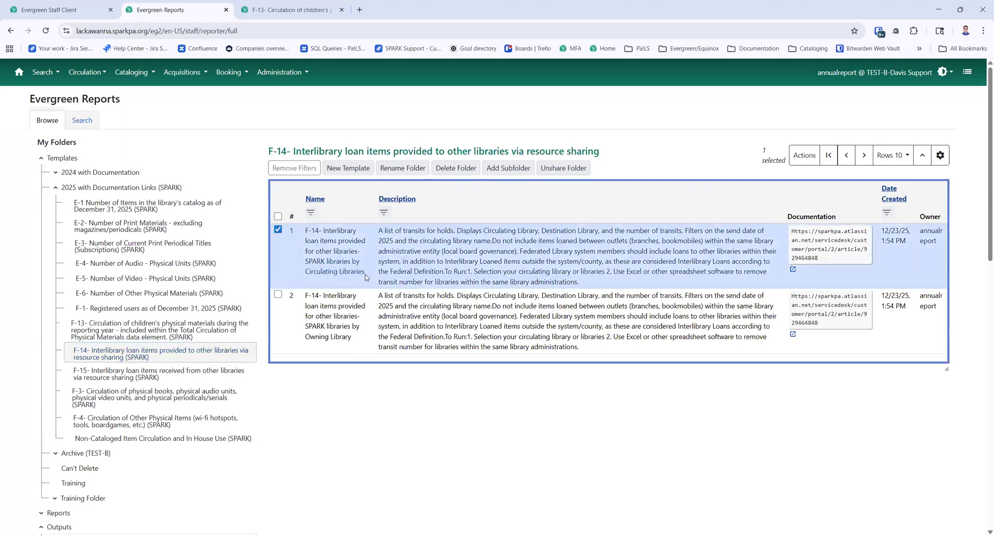
left_click(278, 230)
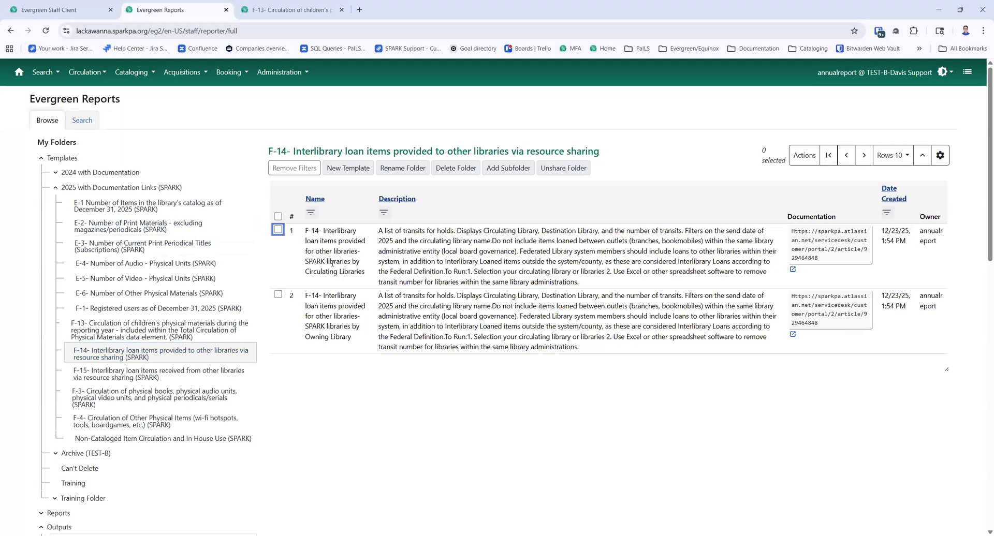
- Clone the F-14 template for SPARK libraries by Owning Library into the Training template folder and save it
left_click(278, 295)
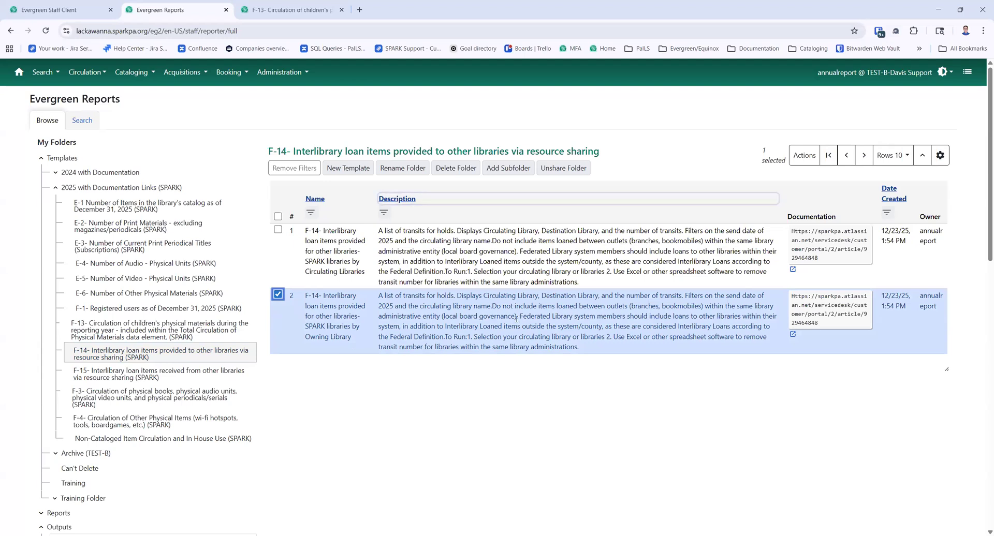
left_click(814, 160)
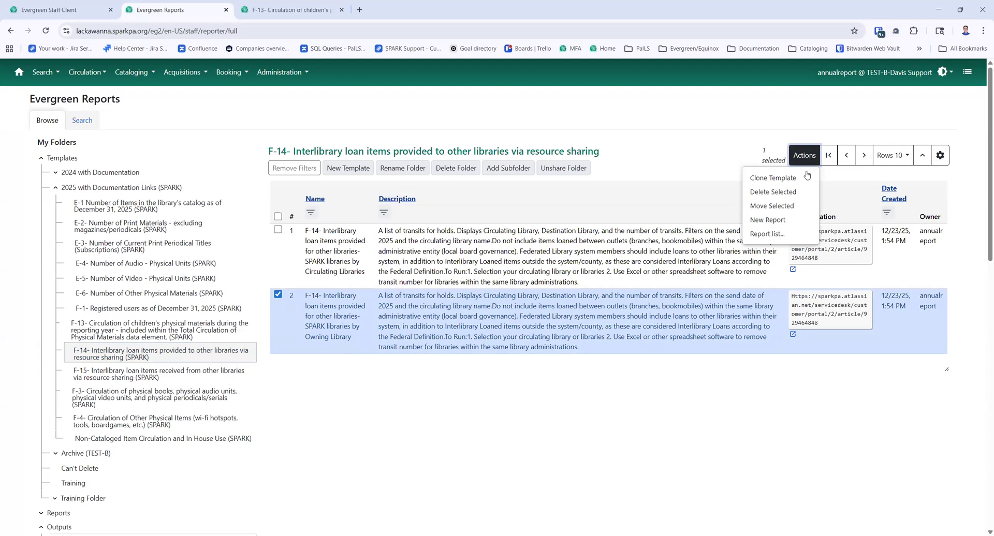
left_click(804, 178)
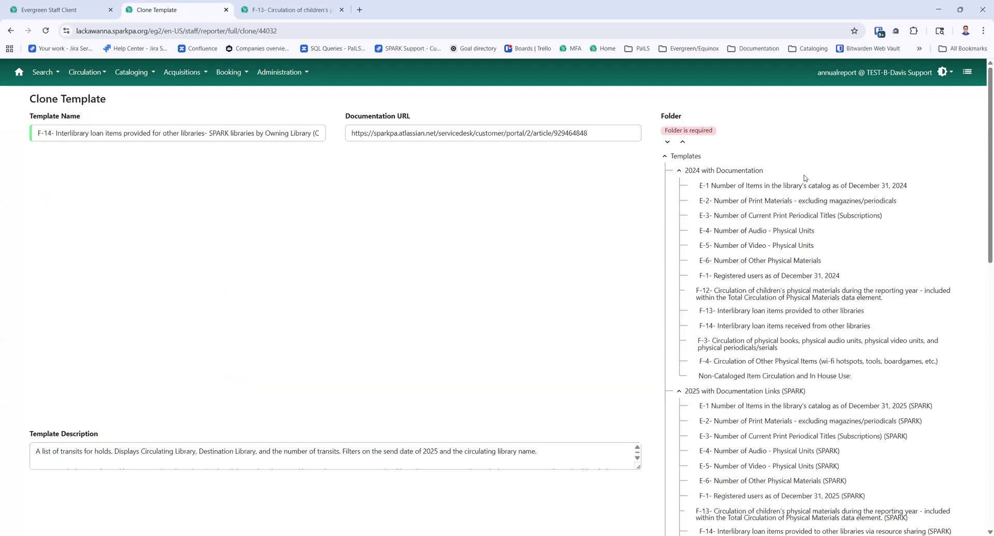
scroll(766, 283, "down", 6)
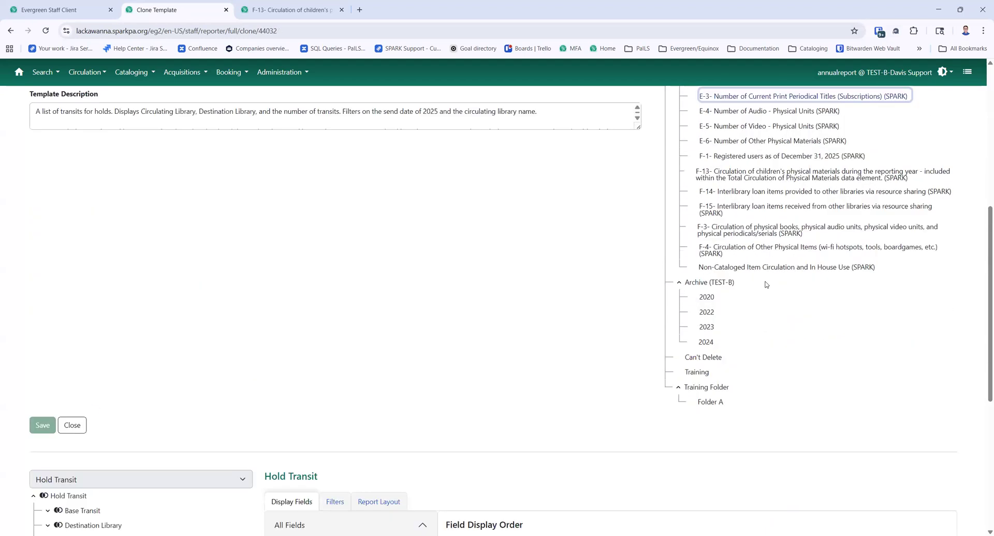
left_click(708, 376)
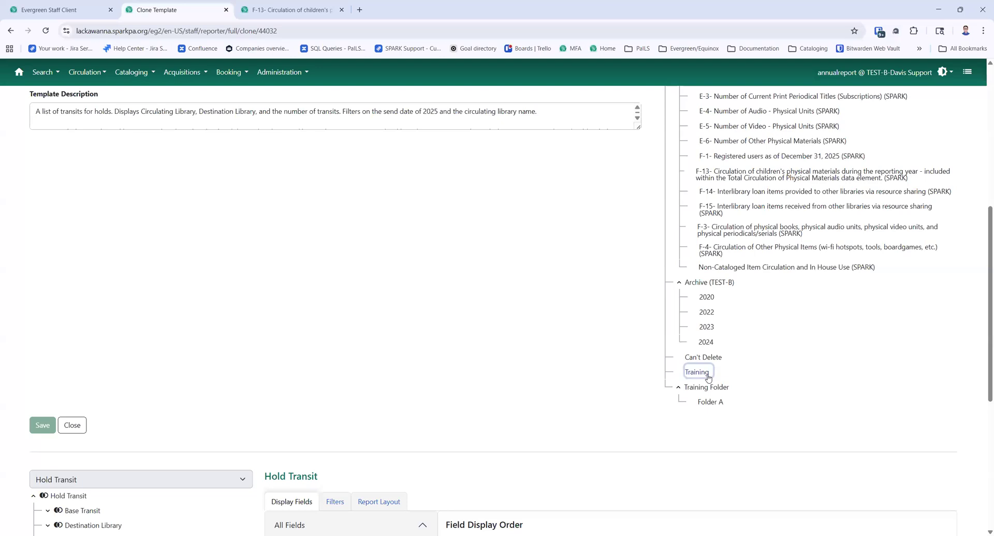
scroll(86, 260, "up", 2)
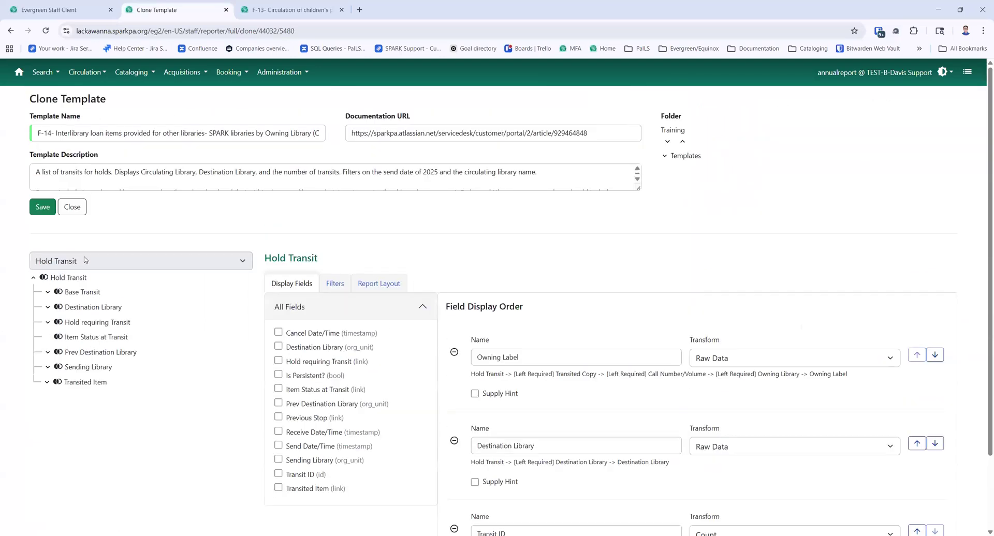
left_click(43, 207)
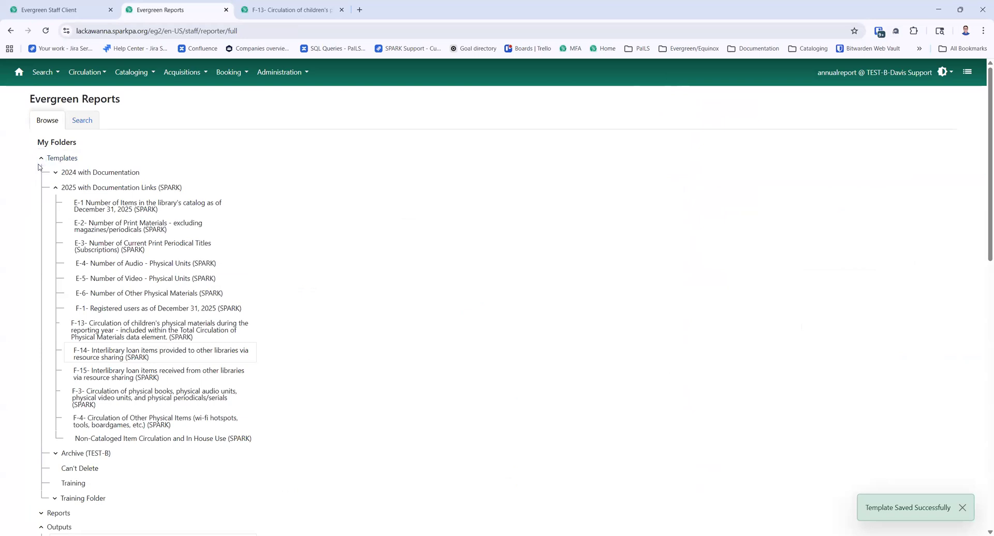
- Start a new report from the original F-14 template for SPARK libraries by Owning Library
left_click(98, 352)
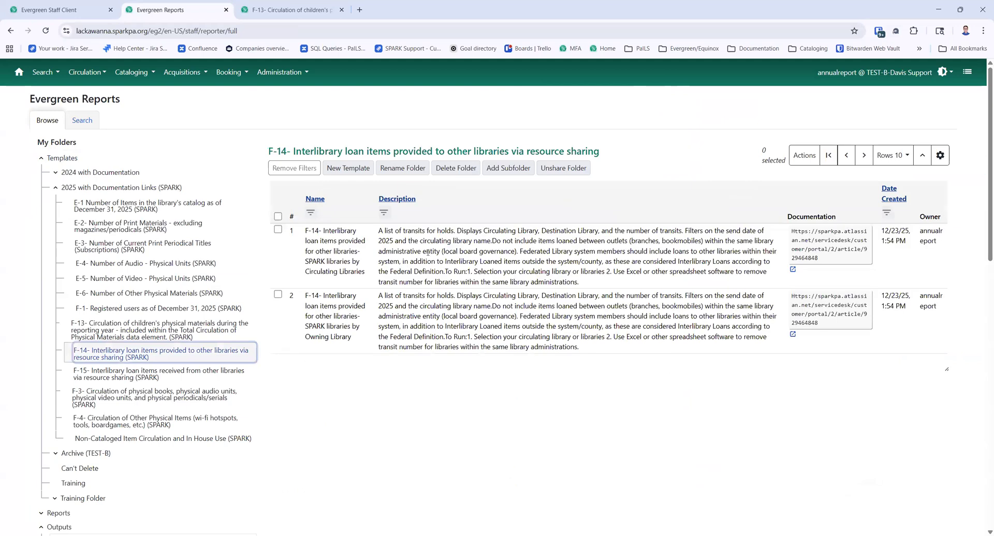
left_click(278, 294)
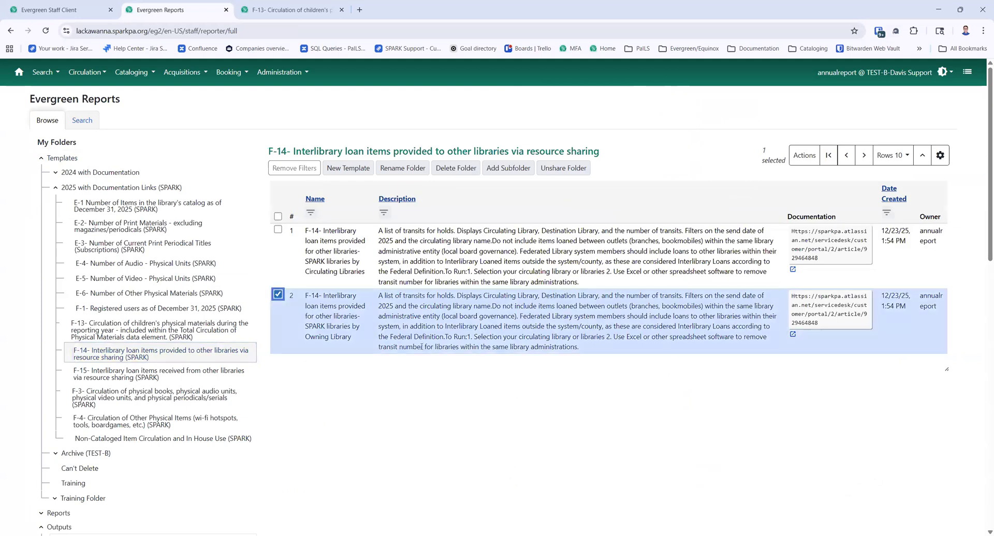
left_click(805, 162)
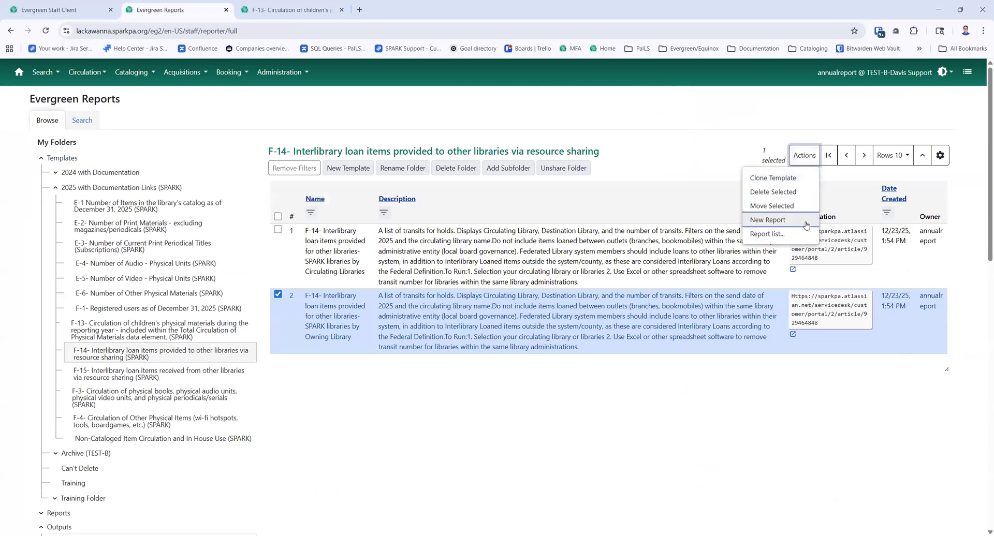
left_click(806, 225)
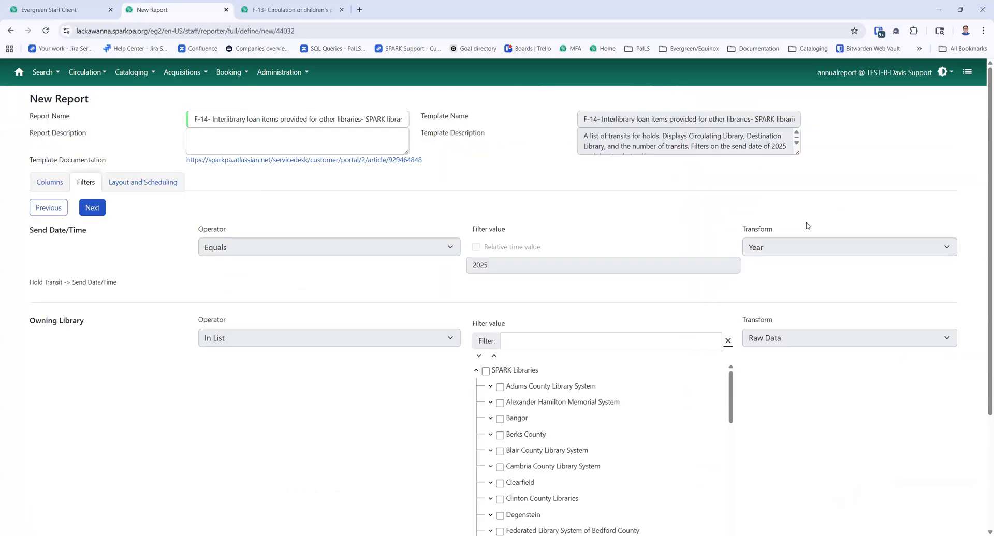
- Read the full F-14 template description, filter Owning Library to the whole Adams County Library System, and continue to the layout settings
left_click_drag(797, 152, 796, 311)
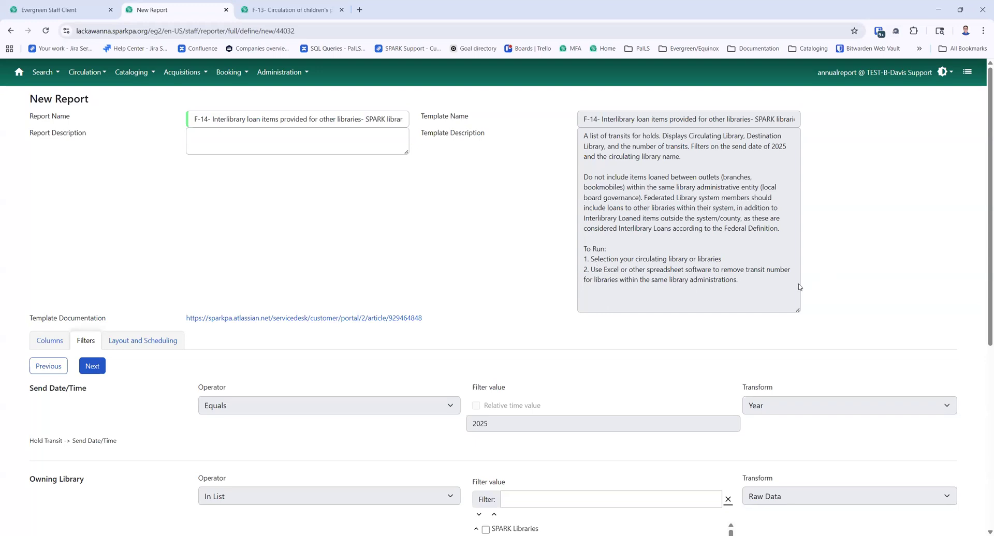
scroll(800, 288, "down", 6)
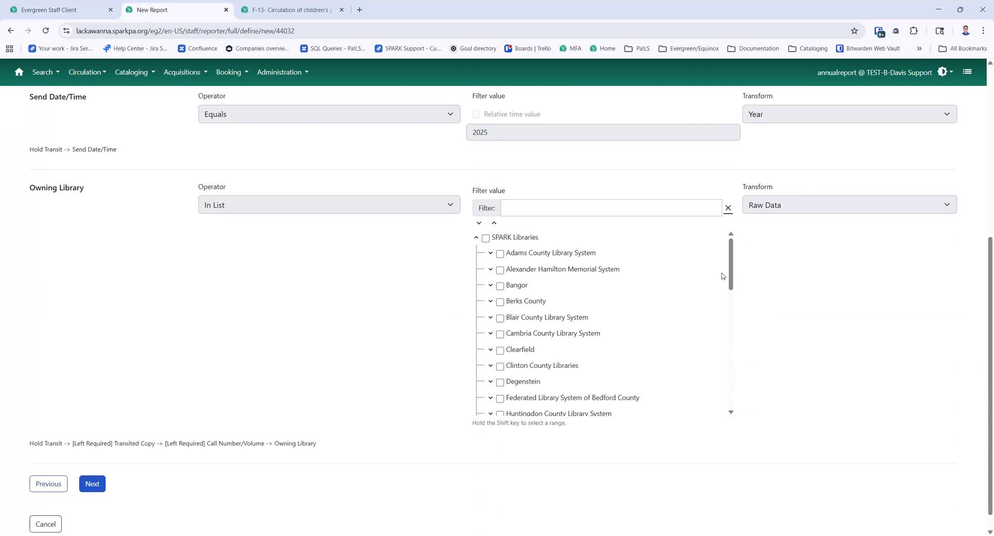
left_click(490, 253)
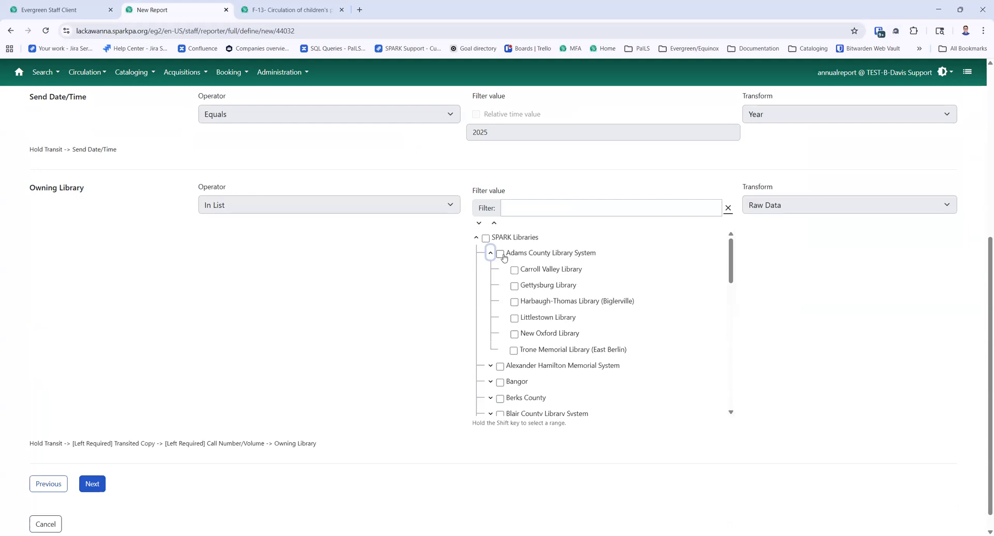
left_click(501, 254)
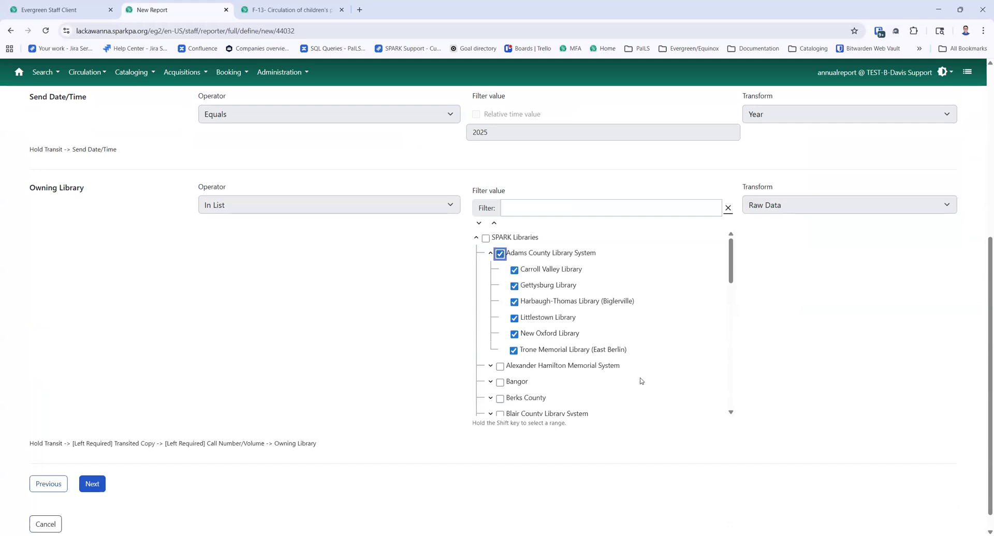
scroll(642, 383, "up", 4)
scroll(642, 386, "down", 3)
scroll(634, 399, "down", 2)
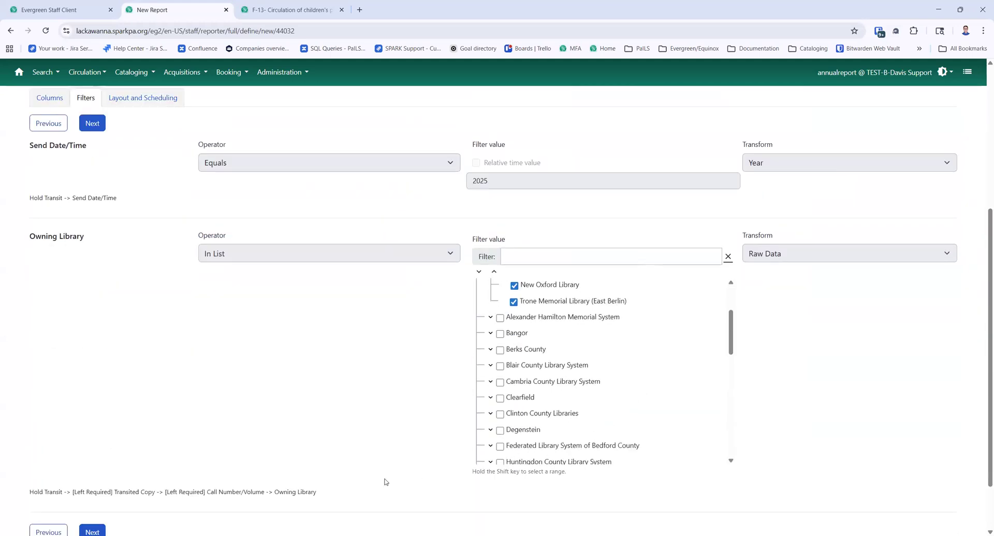
scroll(384, 481, "down", 2)
left_click(101, 467)
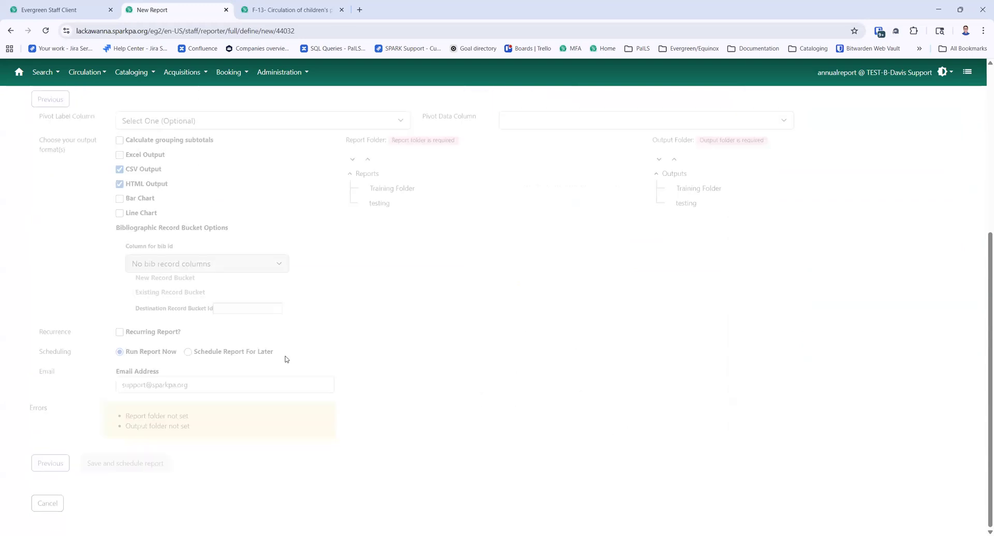
- Add Excel output to the report formats and set both the report folder and the output folder to testing
left_click(140, 158)
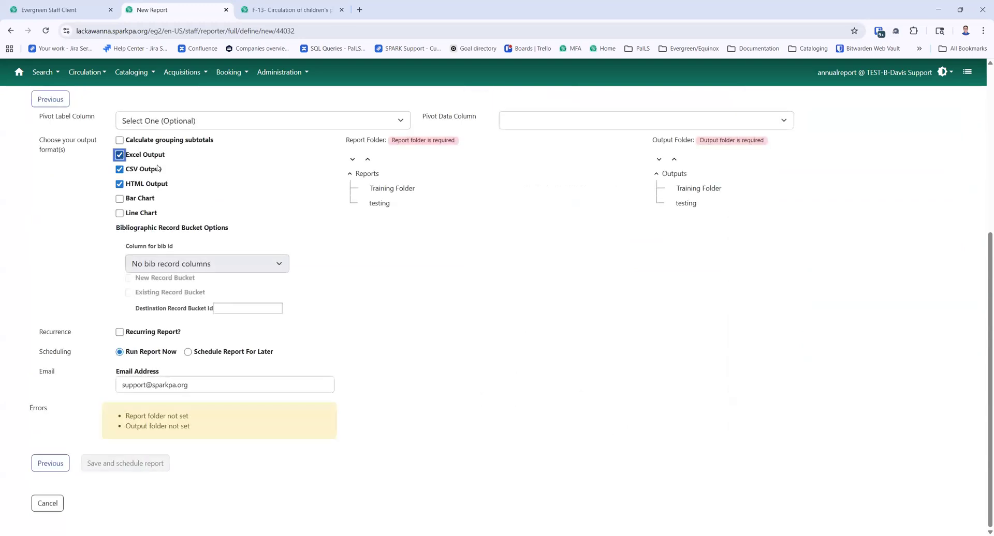
scroll(440, 252, "up", 2)
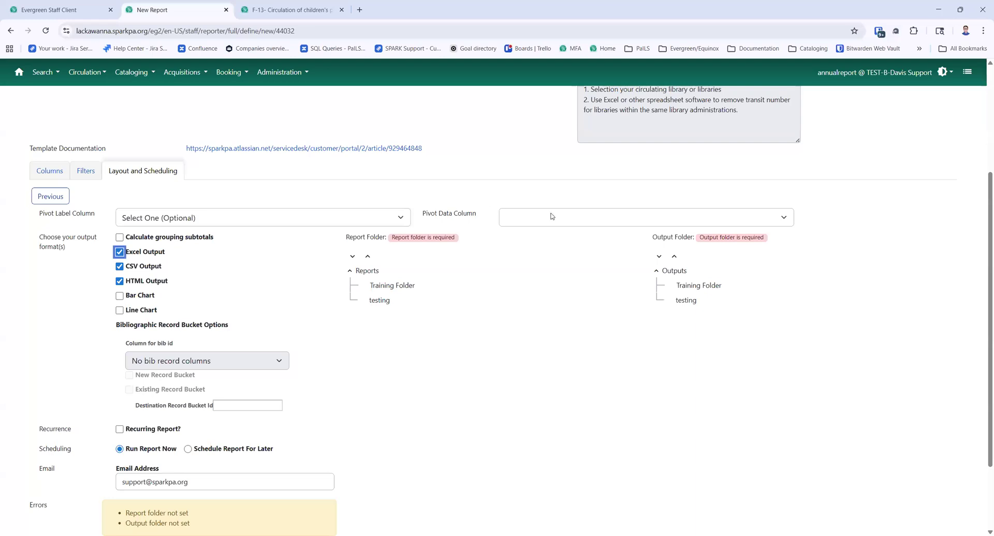
scroll(553, 216, "up", 2)
scroll(545, 229, "up", 1)
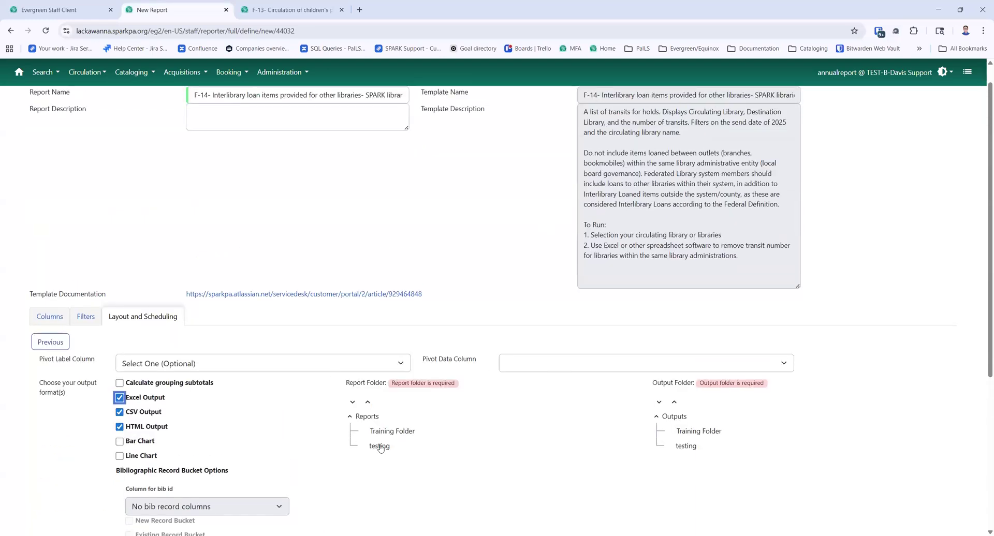
left_click(379, 446)
left_click(698, 446)
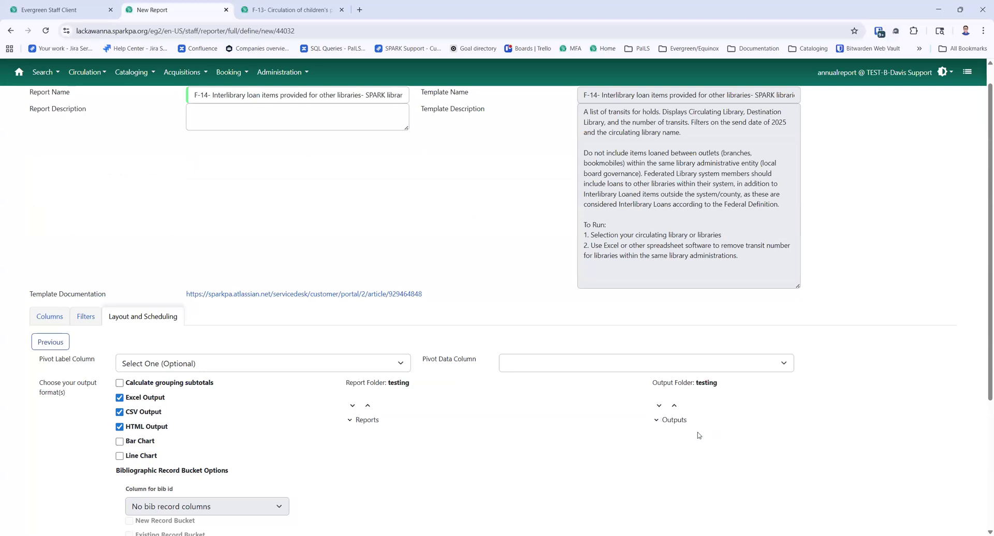
- Clear the report's notification email address and try to save and schedule the report
scroll(545, 470, "down", 4)
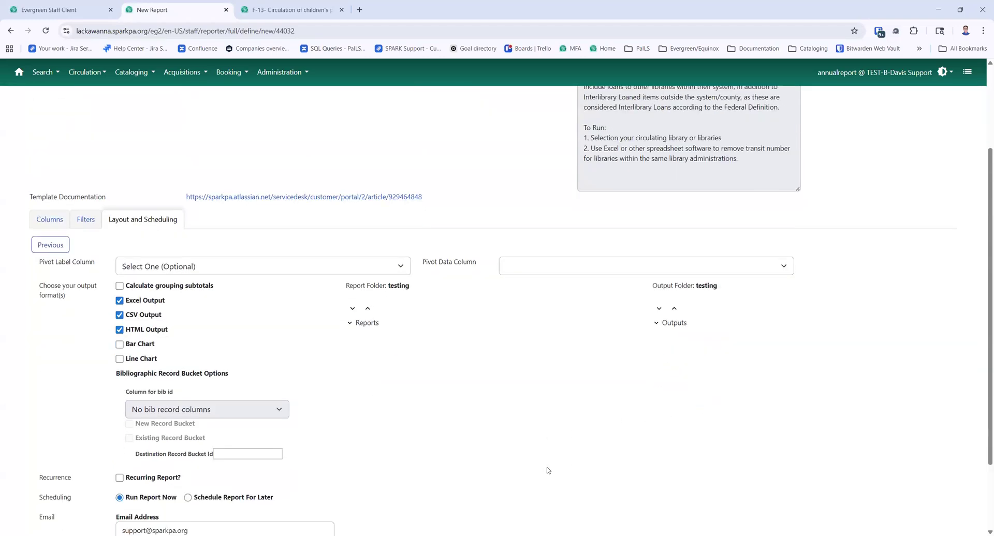
left_click_drag(192, 439, 96, 443)
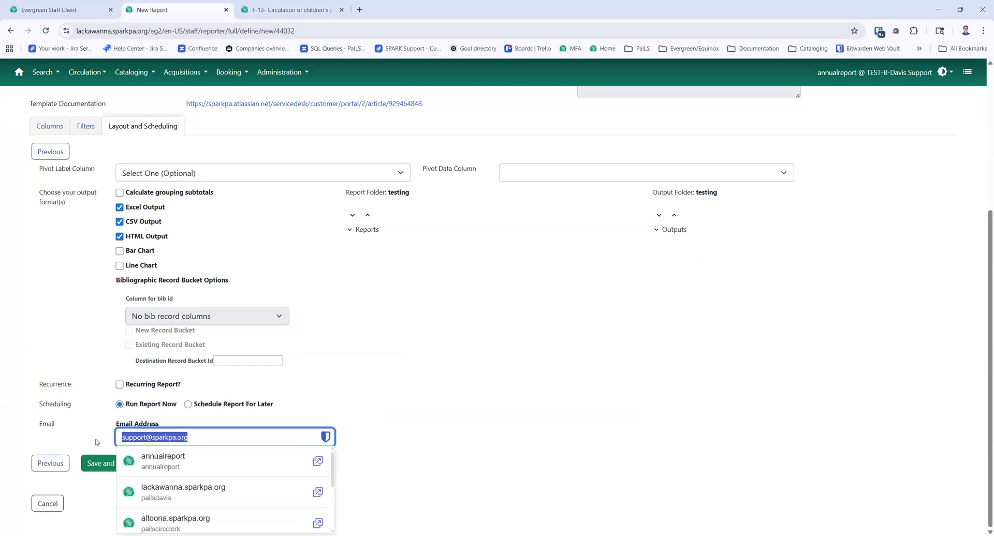
key("BackSpace")
left_click(458, 433)
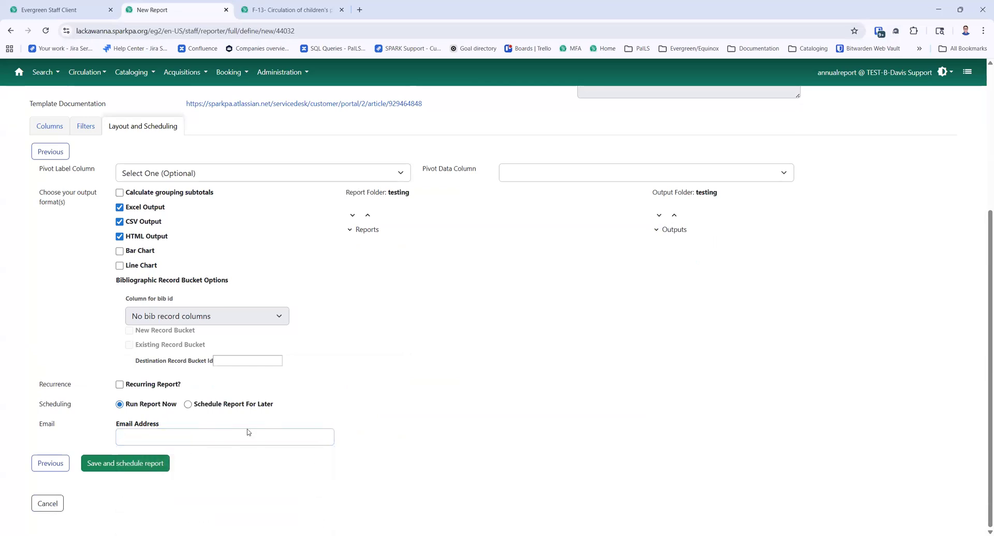
left_click(115, 470)
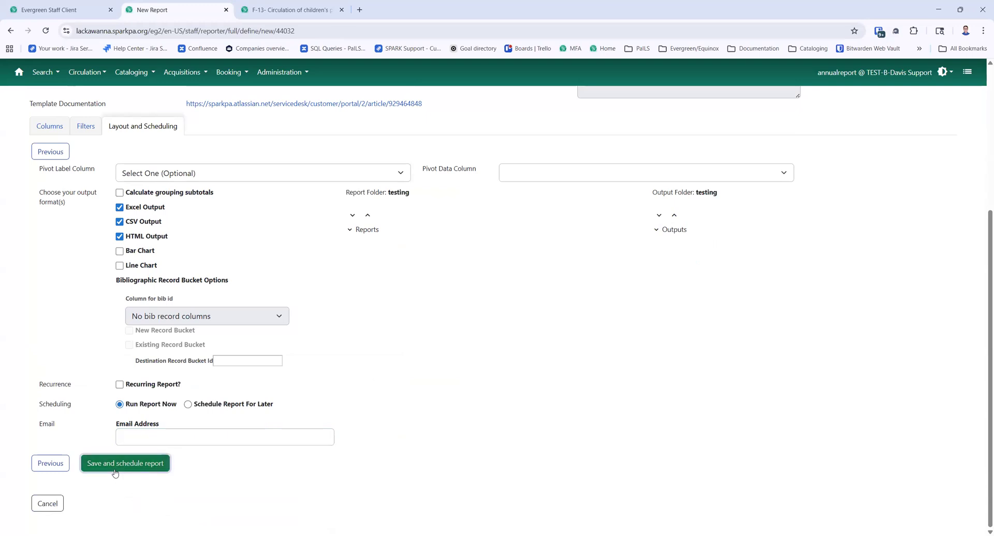
- Append 0 to the end of the F-14 report name, and save and schedule the report
scroll(260, 284, "up", 4)
left_click(381, 120)
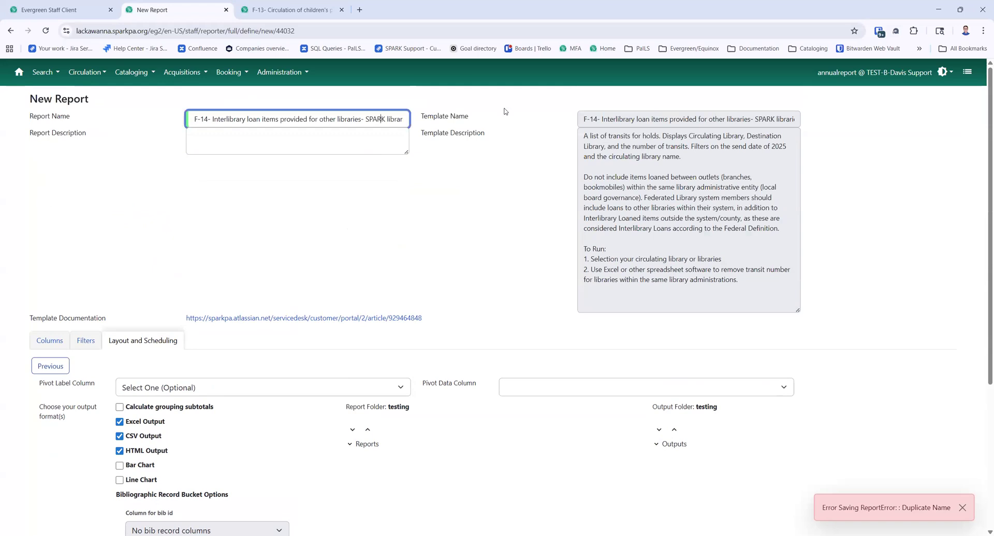
key("shift+End")
key("End")
type("0 adam")
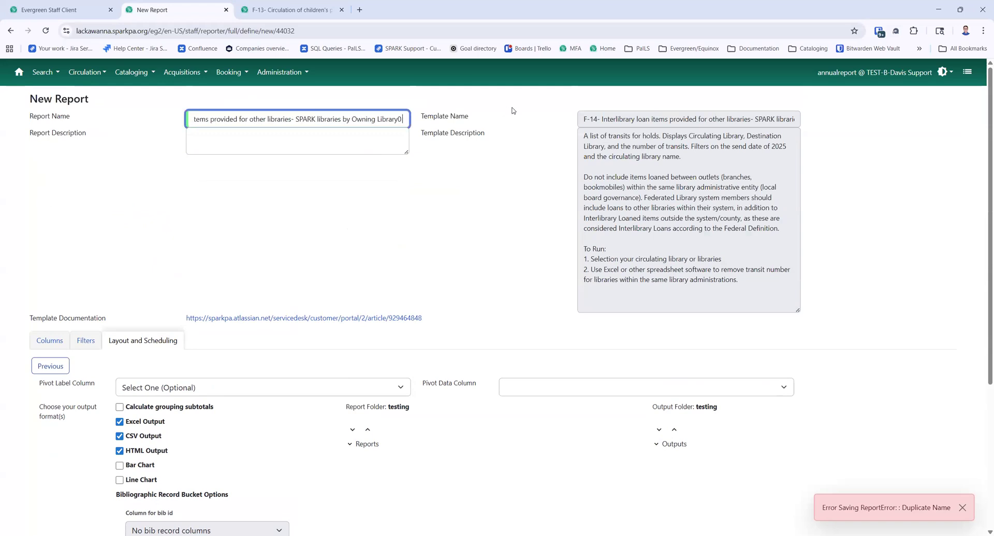
scroll(550, 277, "down", 4)
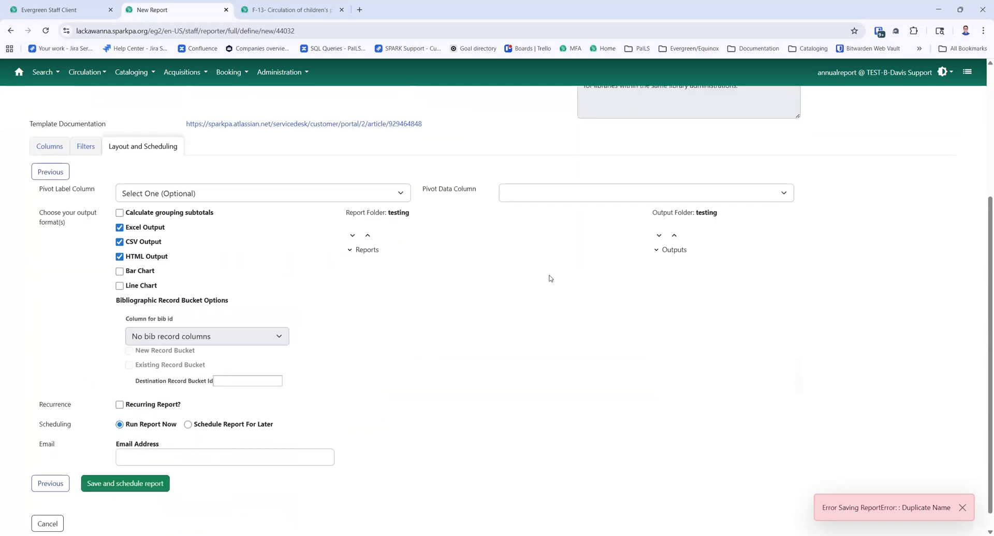
left_click(109, 473)
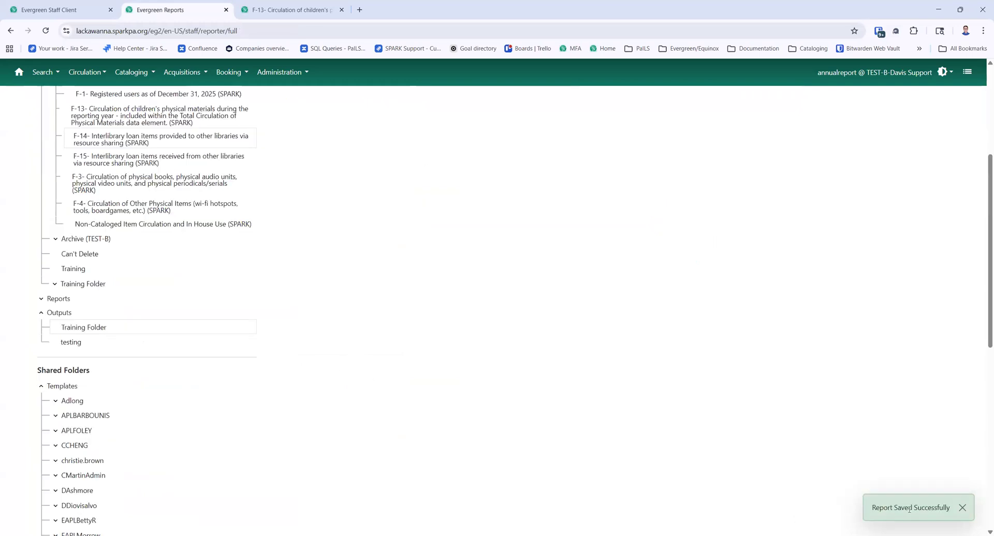
- Open the Training Folder outputs and view the HTML output of the updated F-14 report by Circulating Libraries
left_click(83, 327)
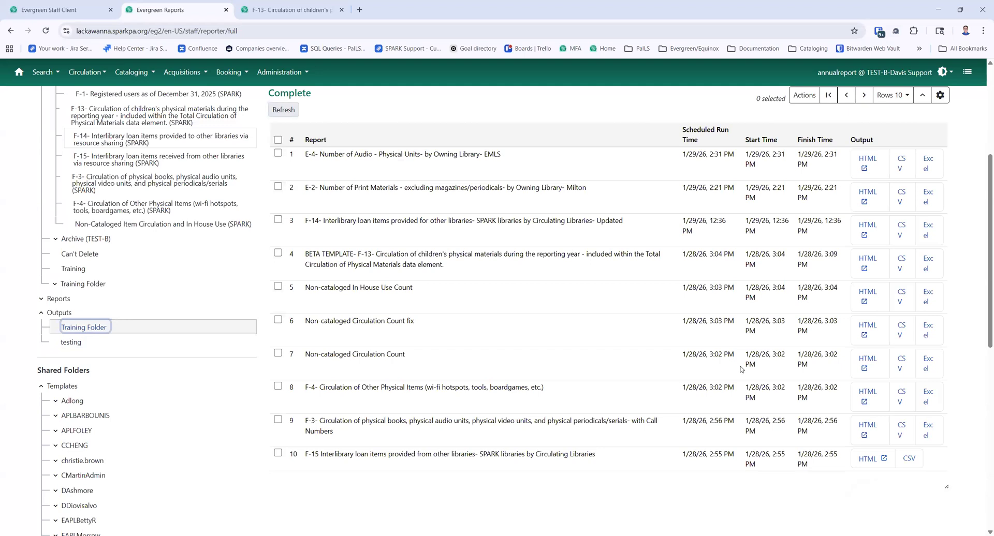
left_click(529, 223)
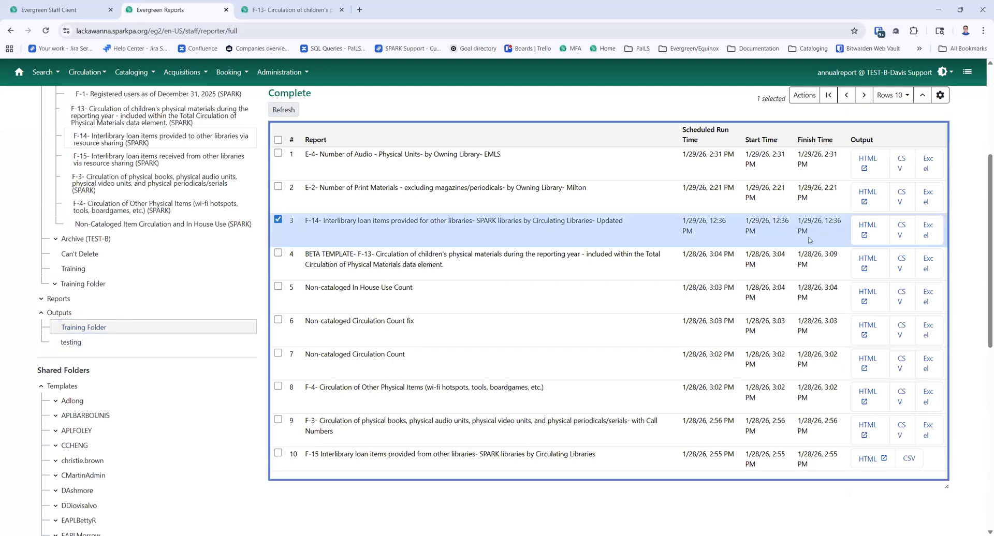
left_click(929, 227)
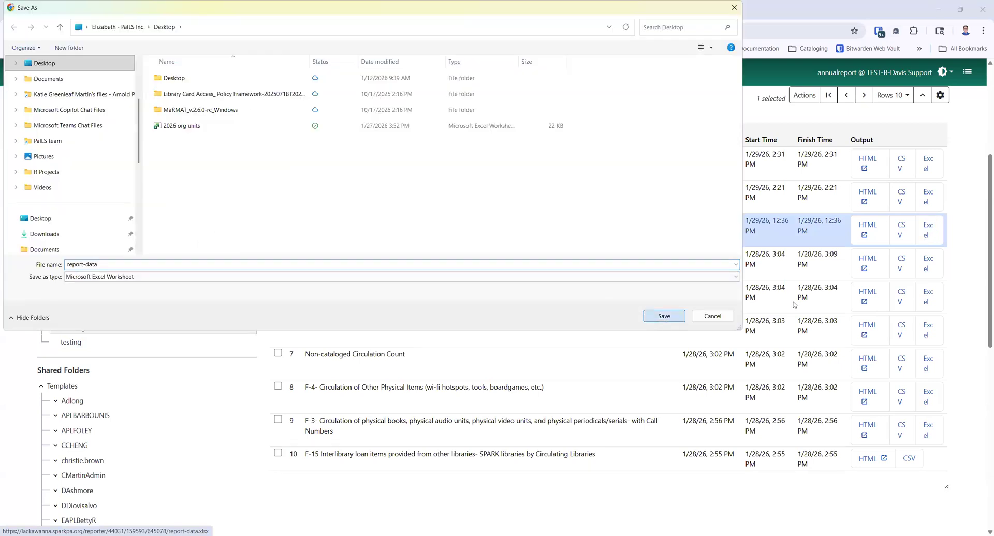
key("Escape")
left_click(866, 226)
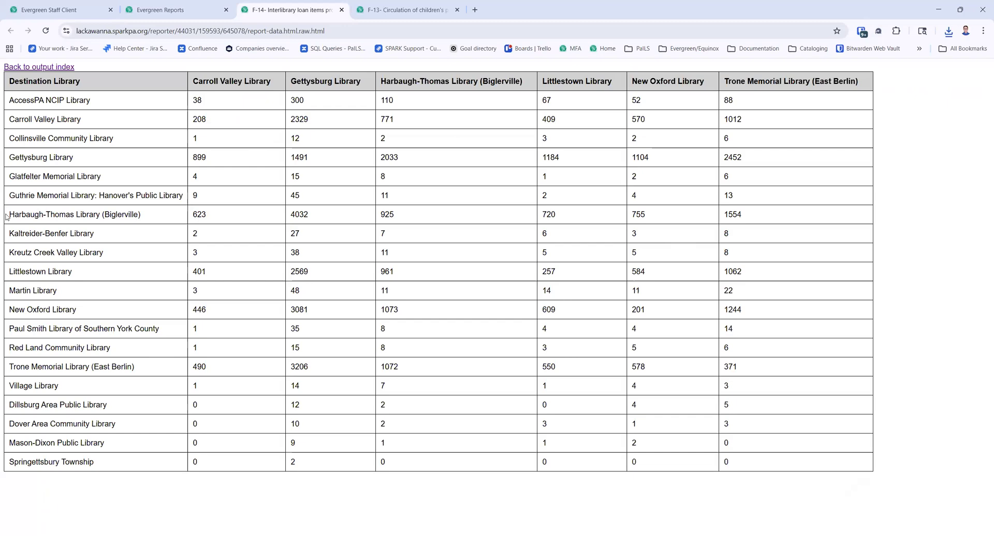
- Examine the Harbaugh-Thomas Library (Biglerville) transits, sorting by its column and by Destination Library, and close the F-14 and F-13 outputs
left_click_drag(10, 215, 152, 217)
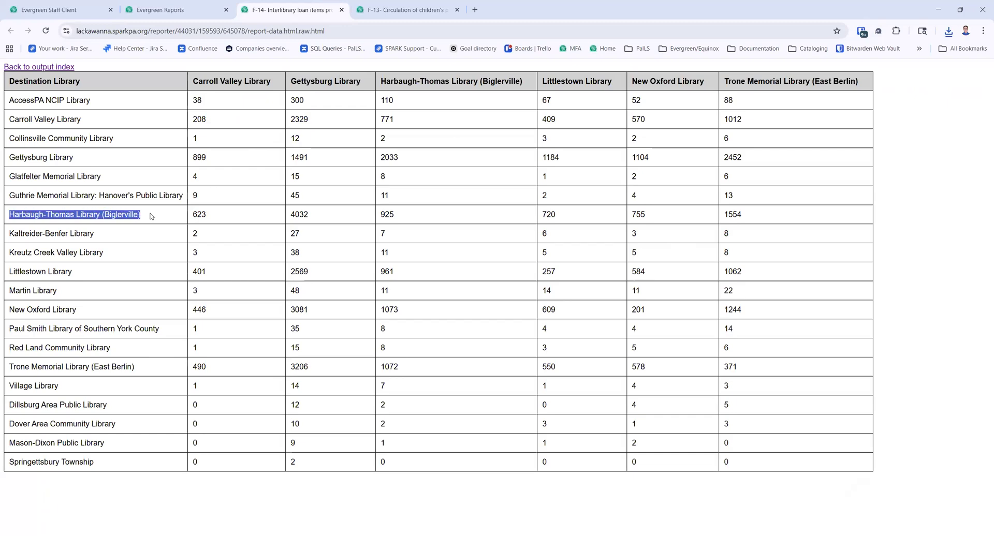
left_click(383, 214)
double_click(384, 214)
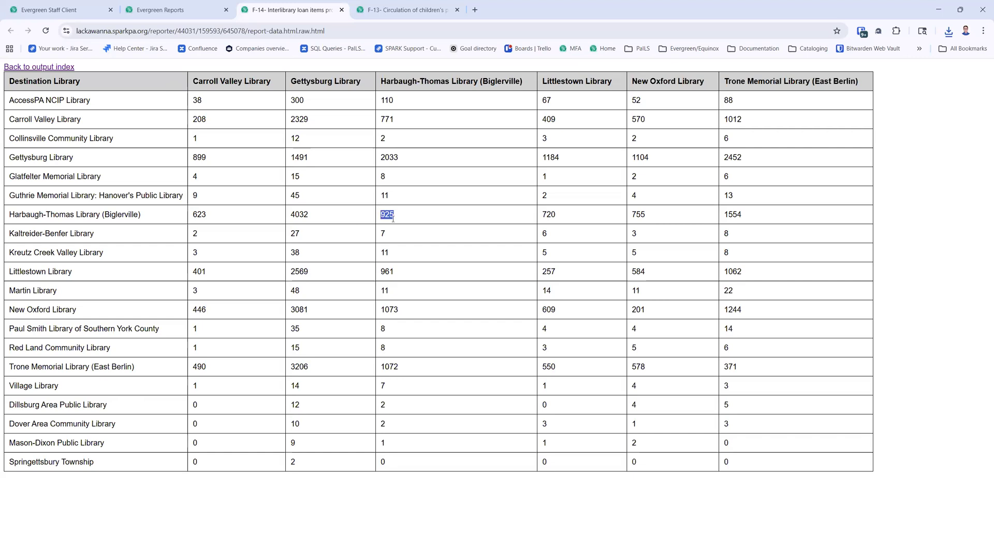
left_click(407, 83)
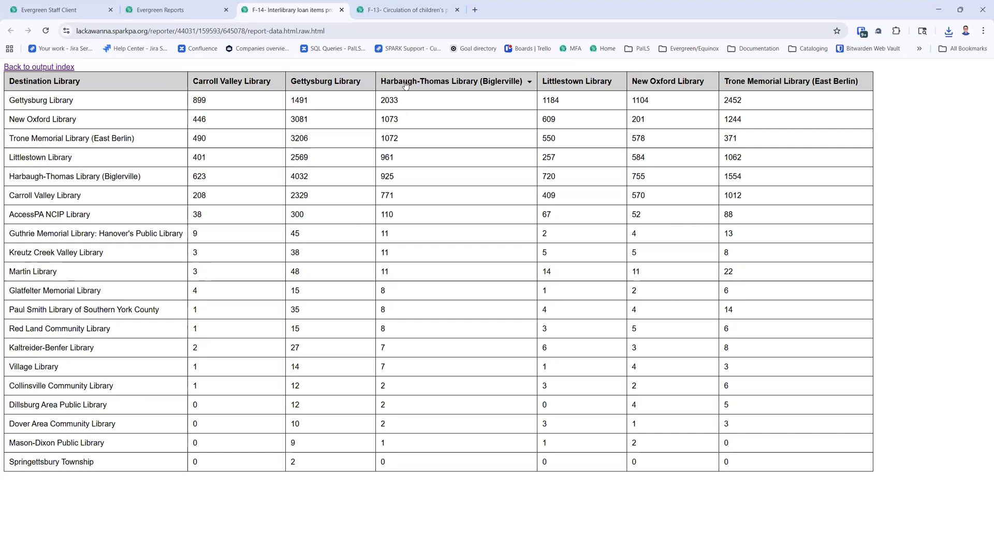
left_click(77, 82)
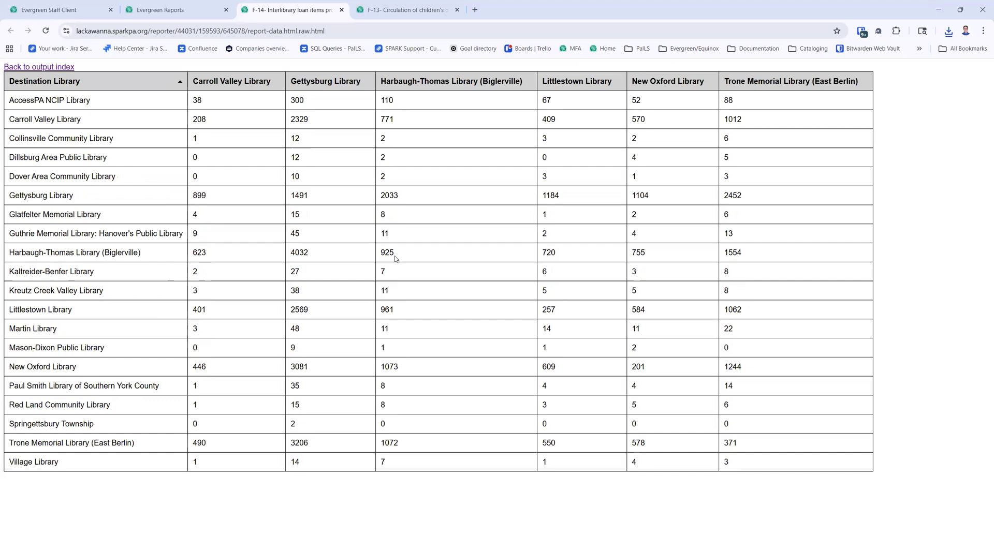
mouse_move(196, 9)
triple_click(138, 254)
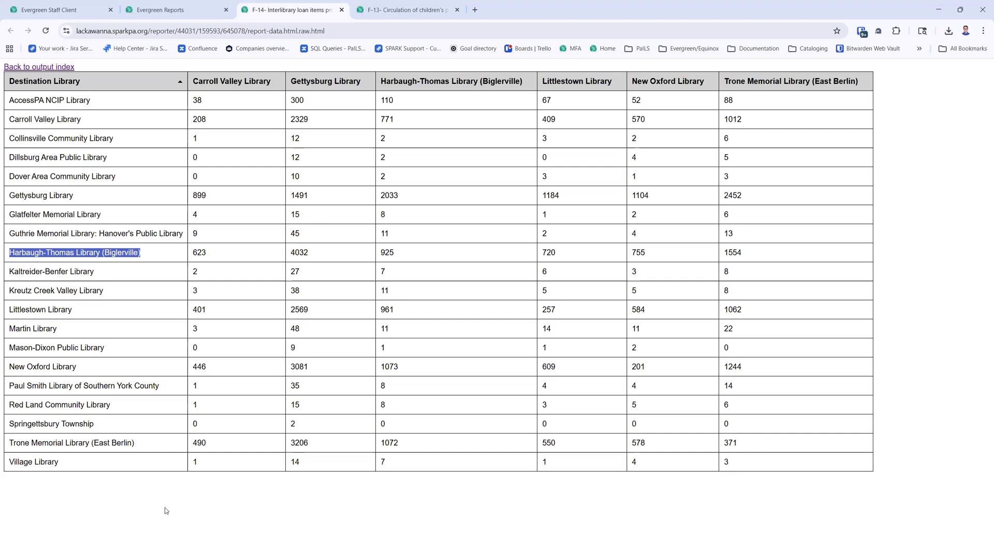
left_click(342, 10)
left_click(343, 10)
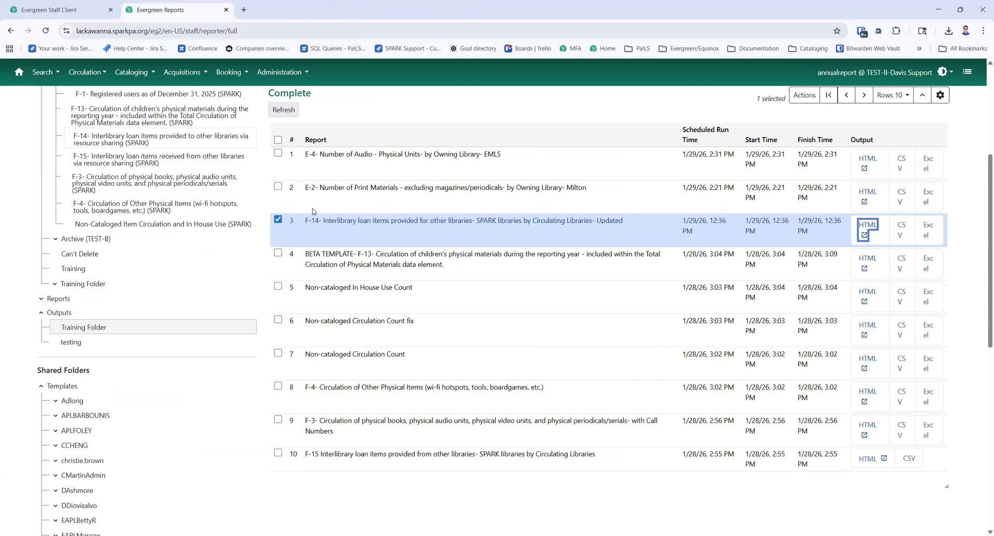
- Deselect the F-14 output and open the 2025 template folder for F-15 interlibrary loan items received from other libraries
left_click(278, 219)
scroll(312, 278, "up", 2)
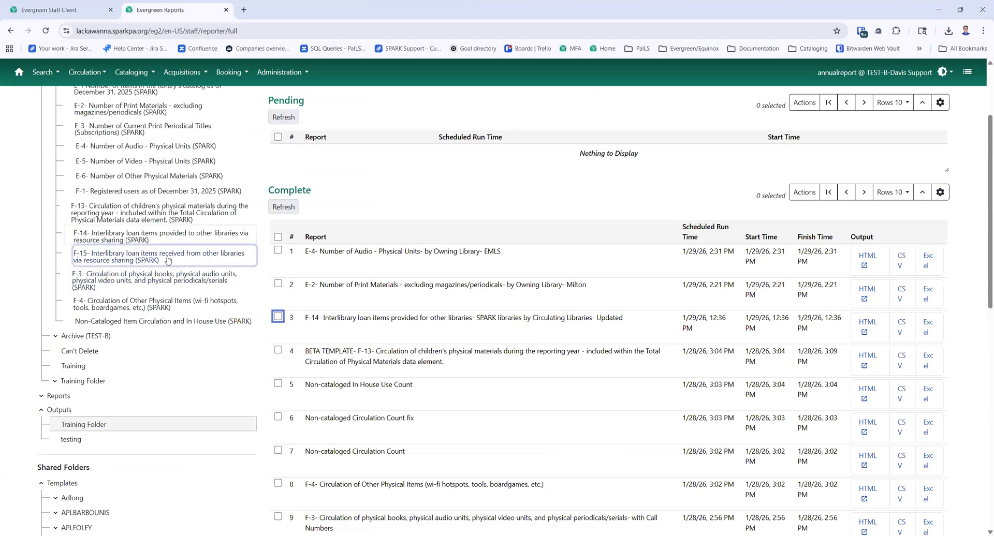
scroll(169, 260, "up", 2)
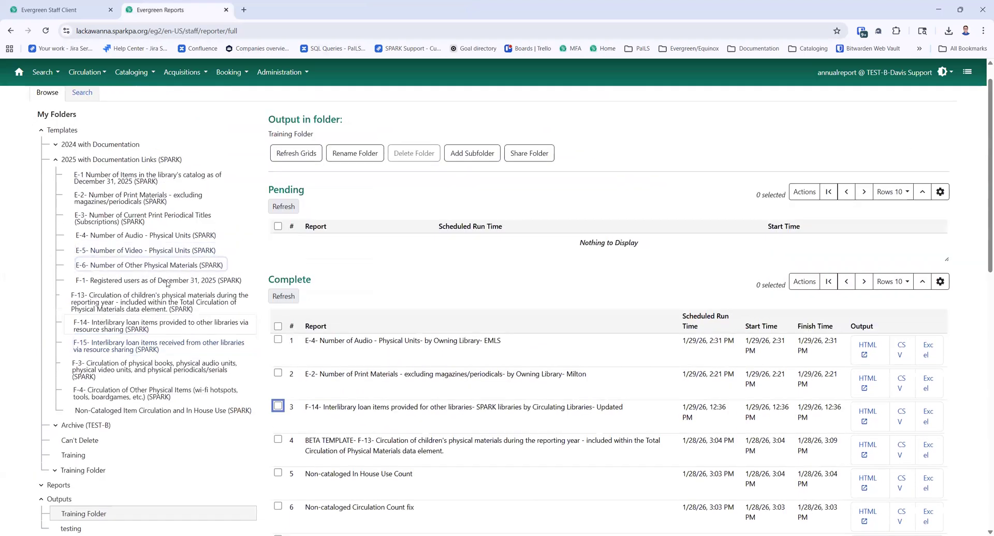
scroll(97, 321, "down", 4)
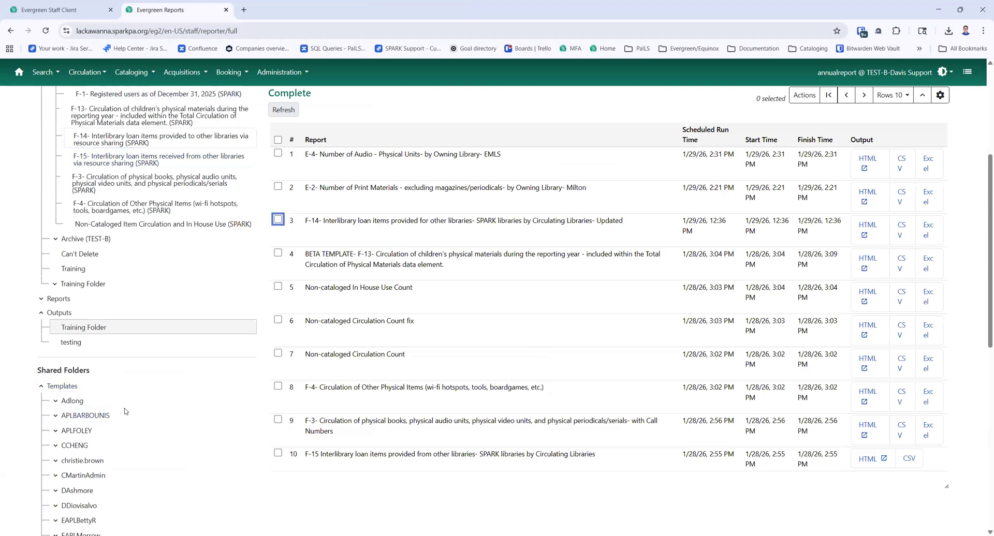
scroll(186, 399, "up", 4)
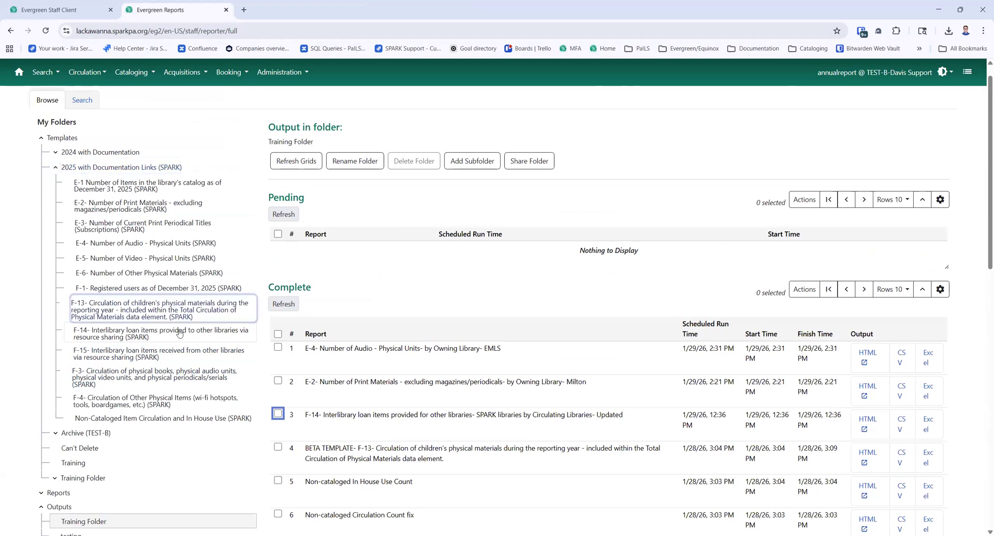
left_click(168, 357)
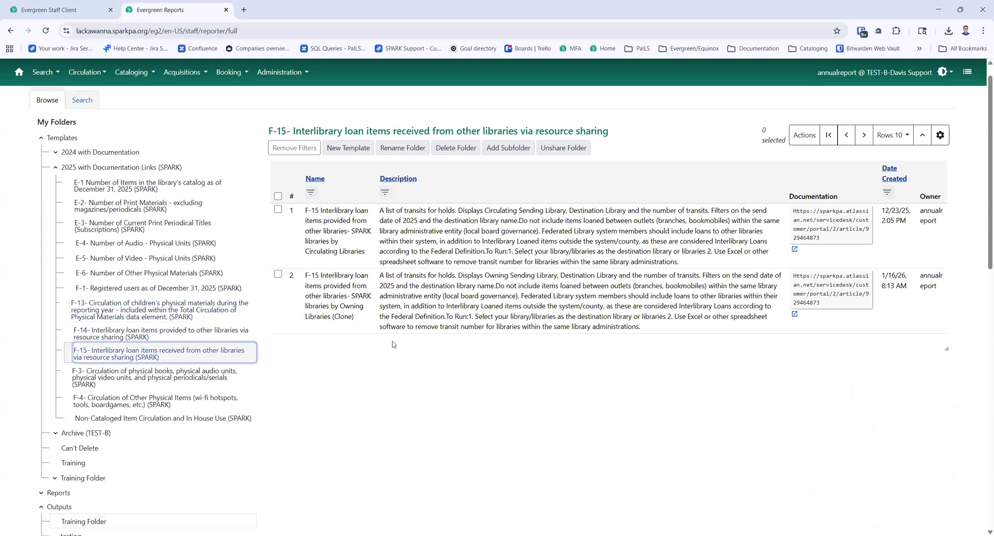
- Clone the F-15 by Owning Libraries (Clone) template, choose a folder for the copy and save it
left_click(278, 276)
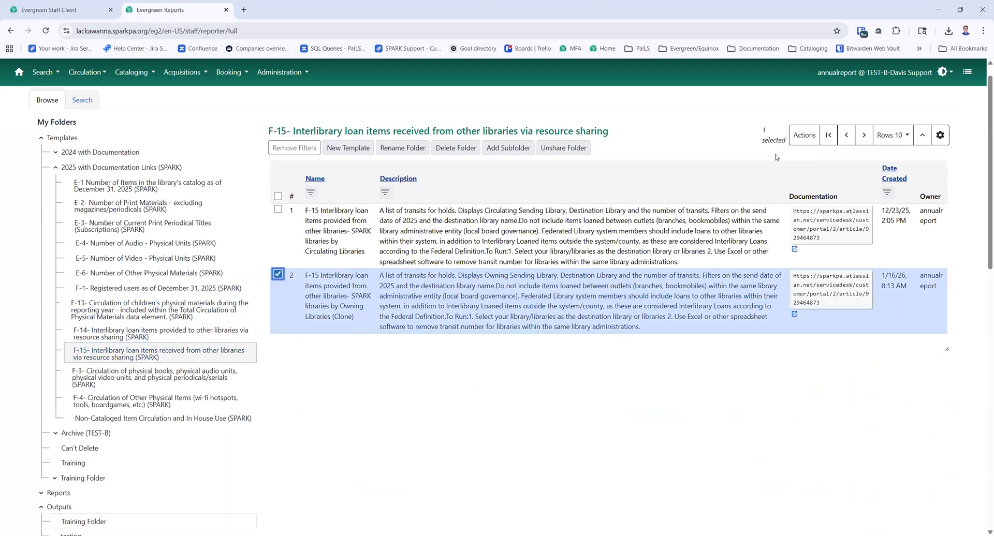
left_click(793, 141)
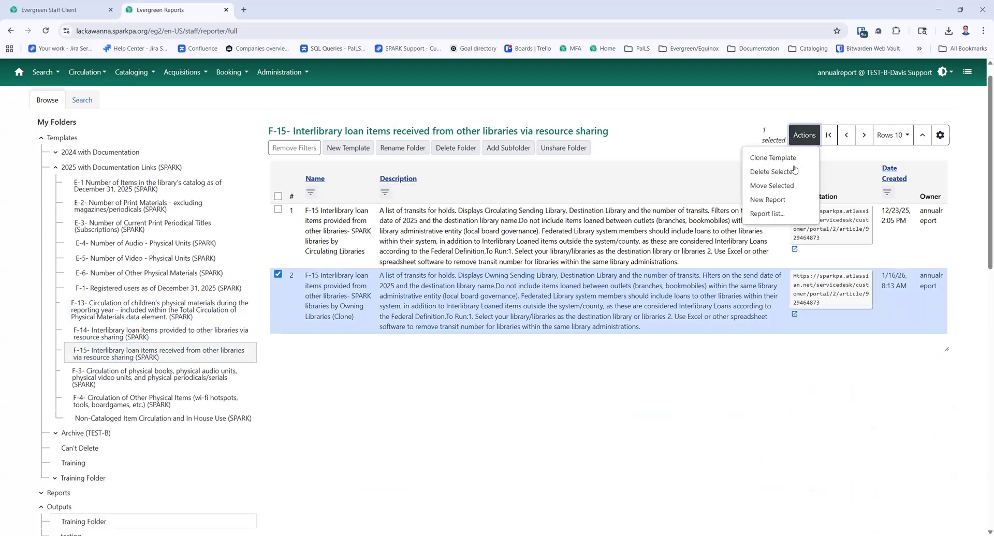
left_click(794, 165)
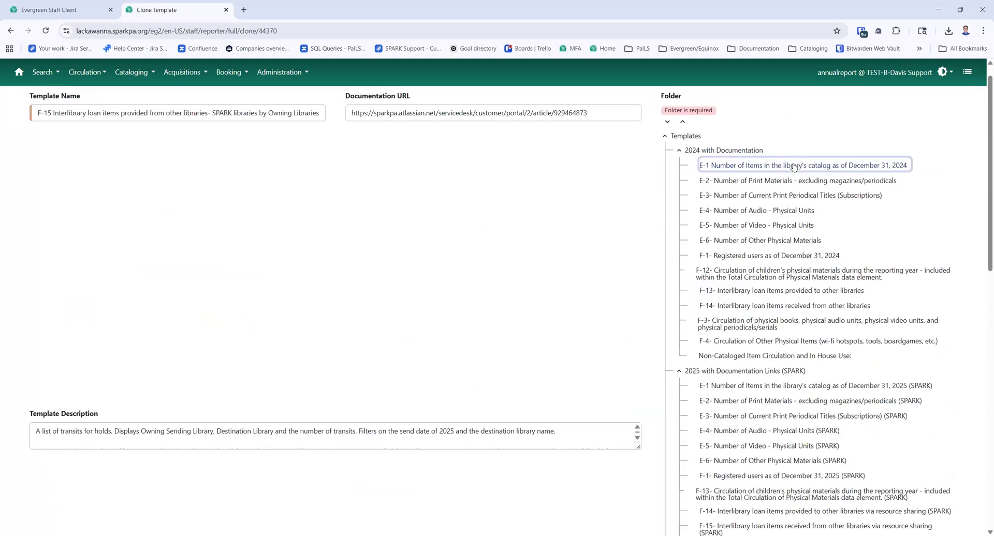
scroll(762, 323, "down", 8)
left_click(697, 255)
left_click(42, 207)
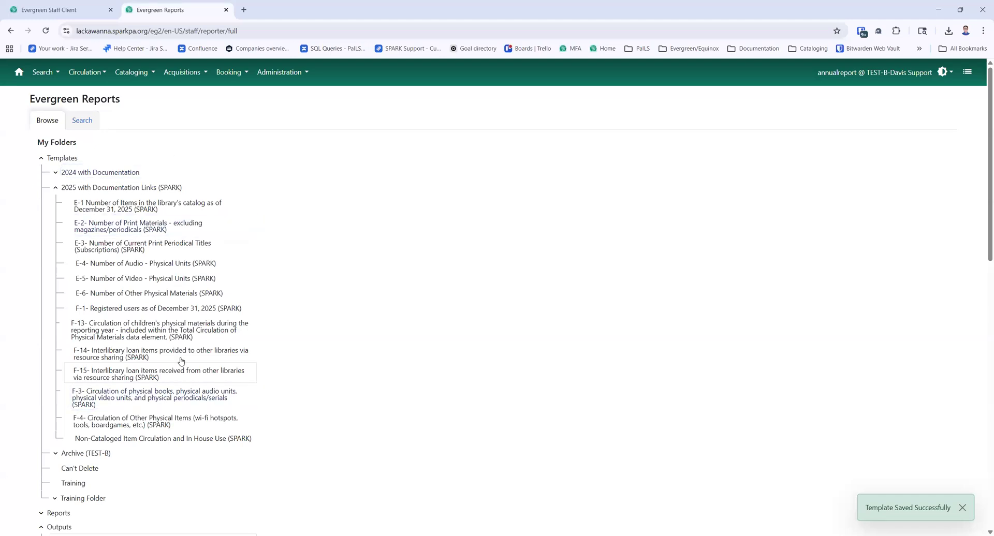
- Reopen the 2025 F-15 template folder and start a new report from the Owning Libraries (Clone) template
left_click(126, 383)
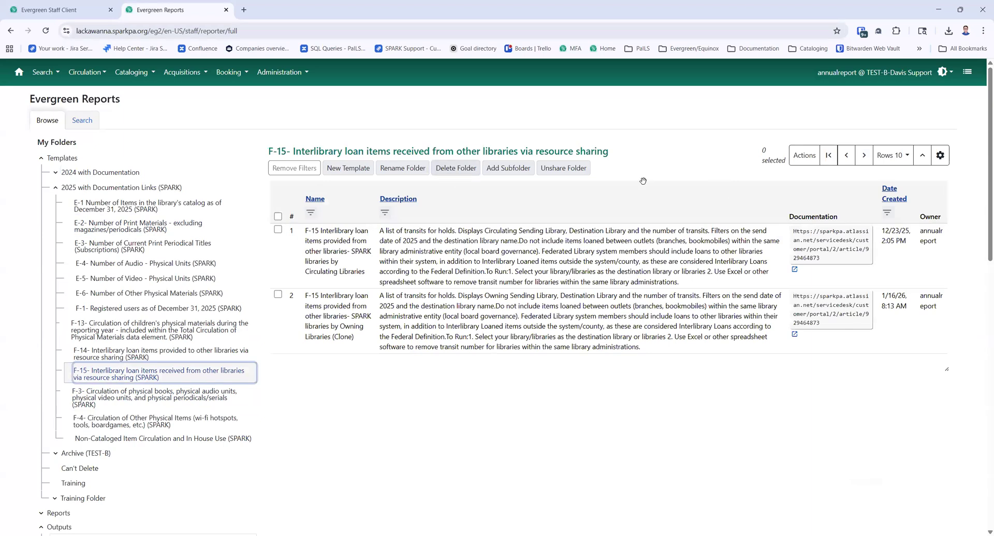
left_click(278, 295)
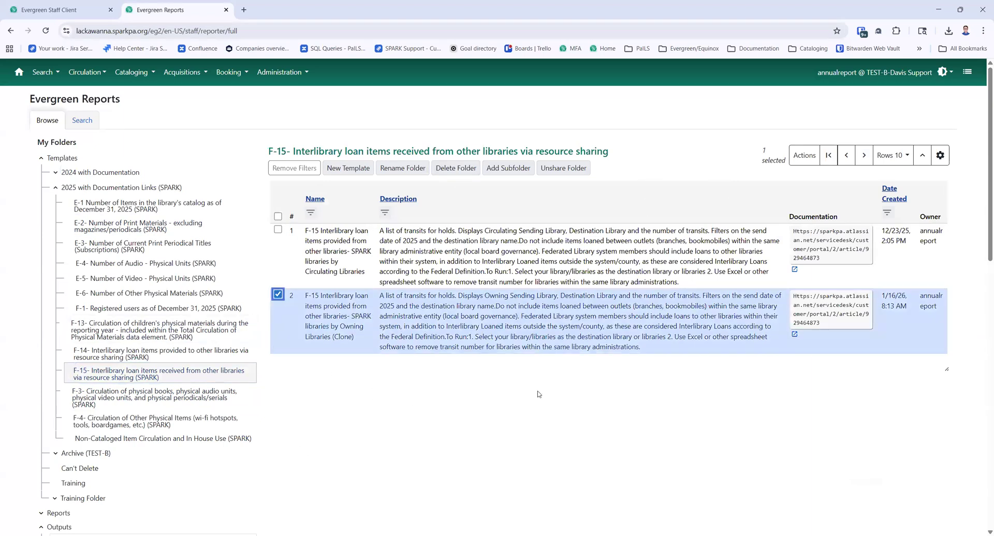
left_click(802, 156)
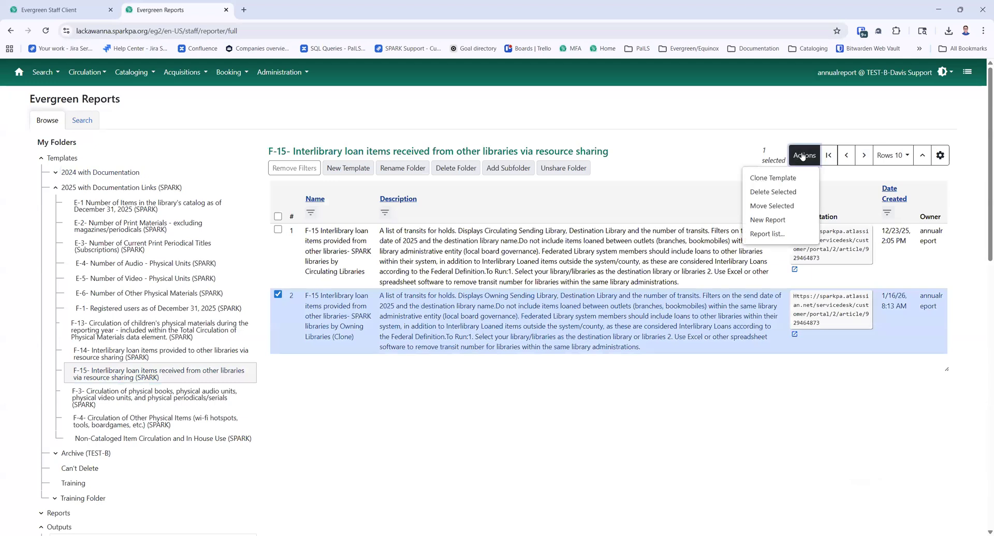
left_click(798, 224)
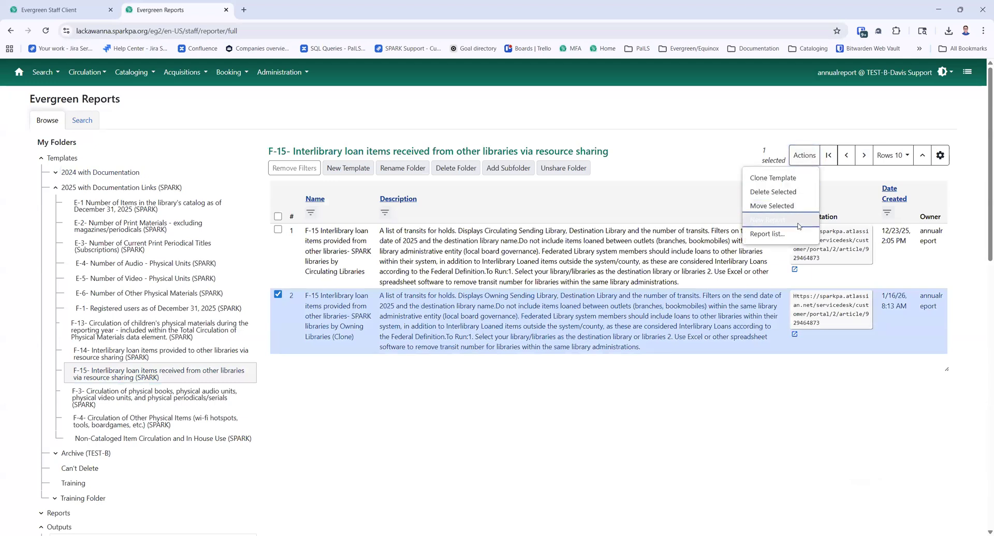
- Filter the report's destination libraries to Pike within the Wayne/Pike Local Consortium, and continue to Layout and Scheduling
scroll(664, 356, "down", 2)
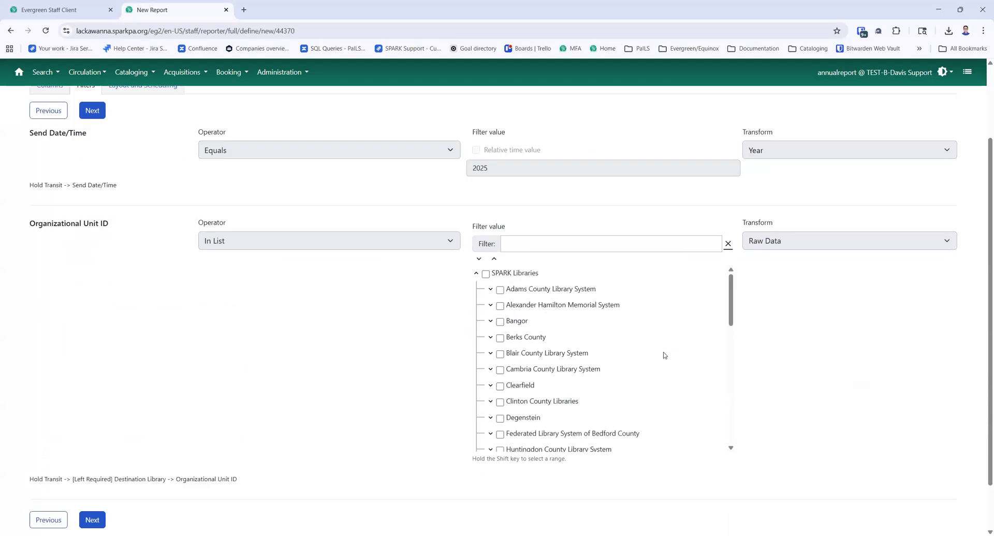
scroll(621, 378, "down", 10)
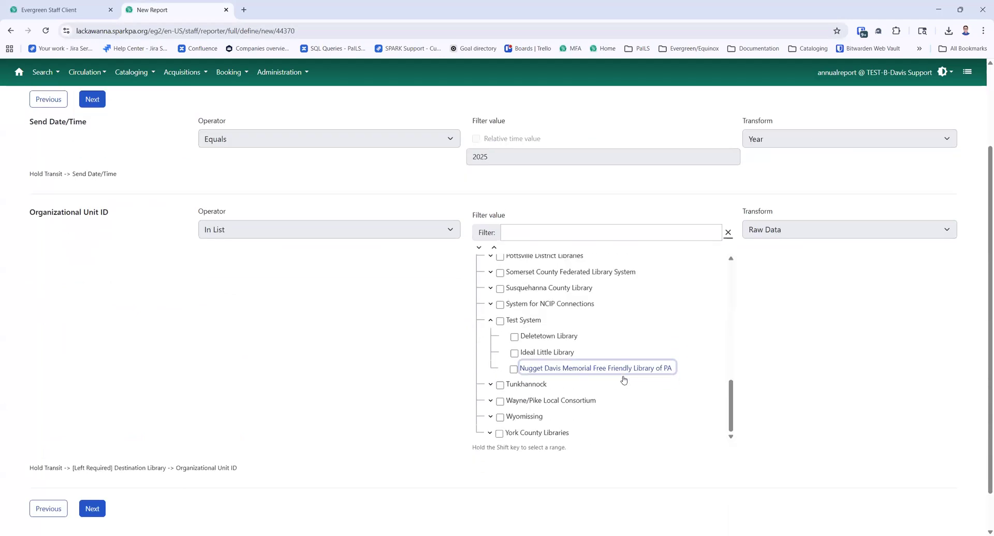
left_click(496, 361)
left_click(490, 355)
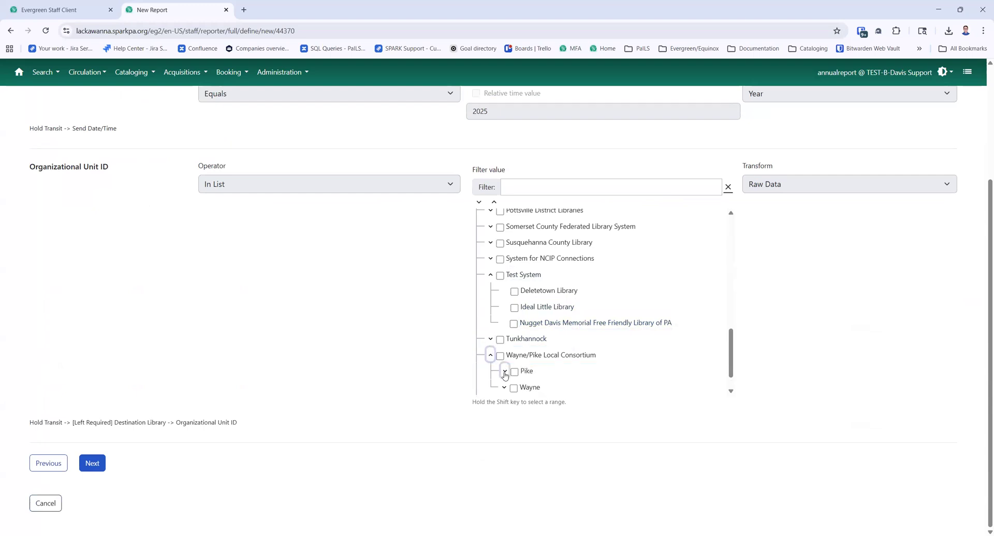
left_click(503, 372)
left_click(514, 372)
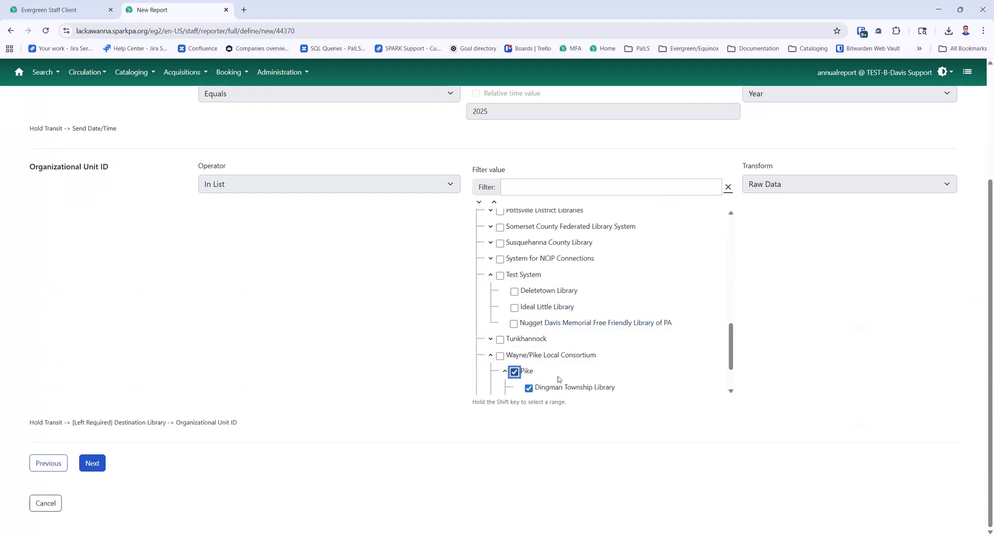
scroll(560, 378, "down", 1)
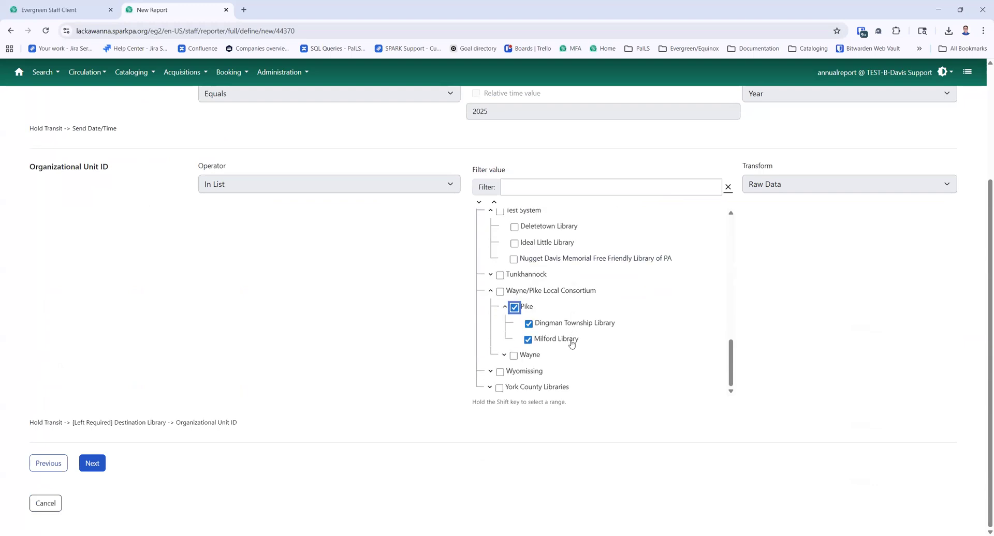
left_click(93, 464)
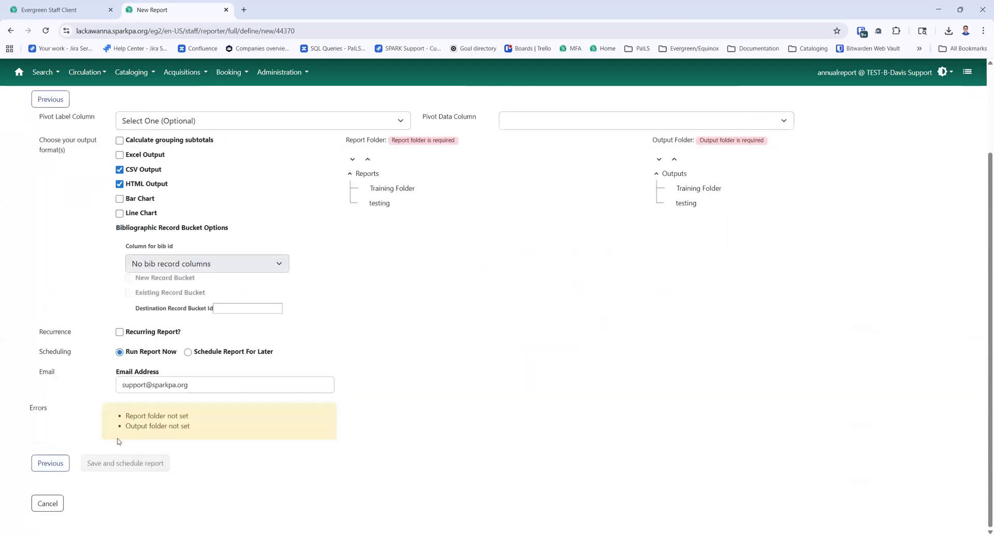
- Enlarge the template description, and pivot the report with Destination Library as label column and Transit ID as data column
left_click(262, 122)
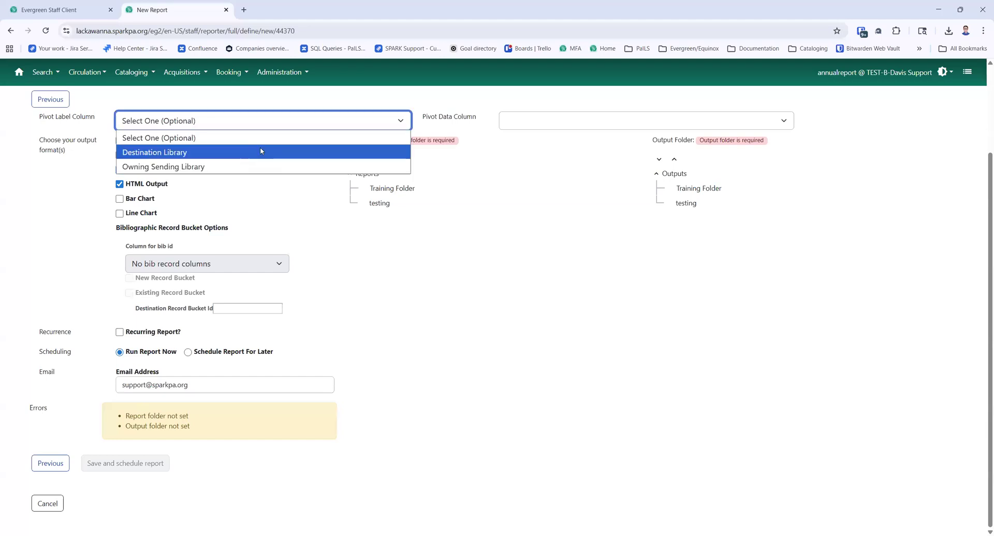
scroll(767, 158, "up", 3)
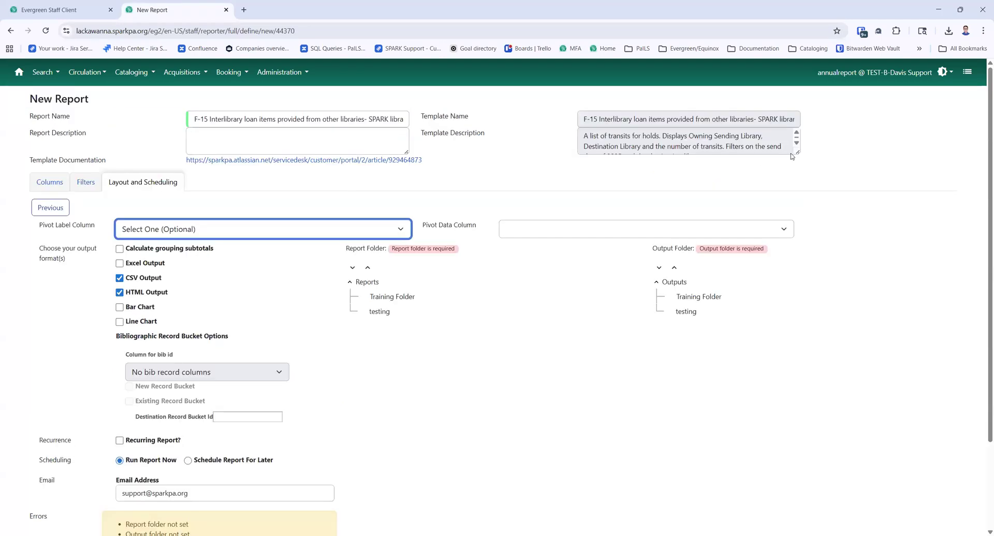
left_click_drag(798, 153, 814, 306)
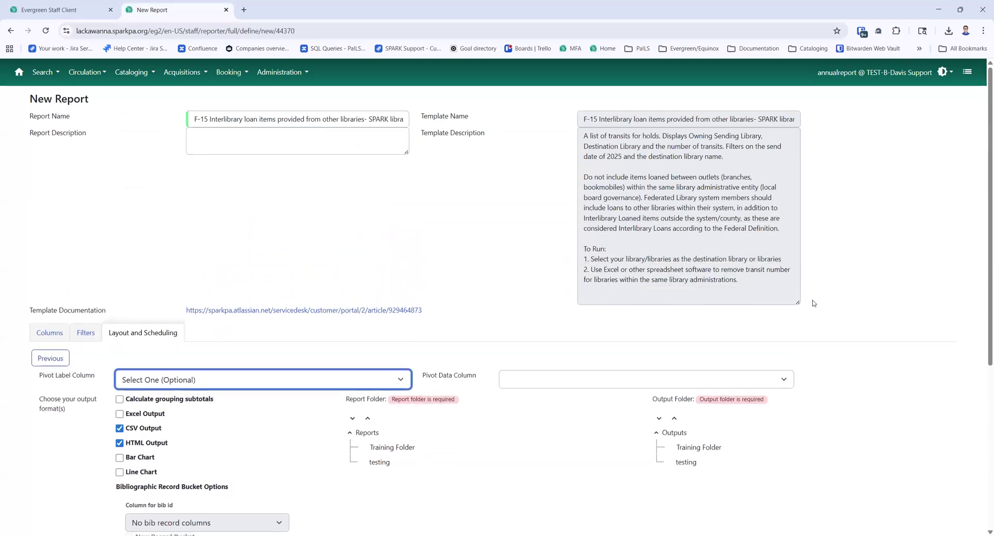
left_click(233, 382)
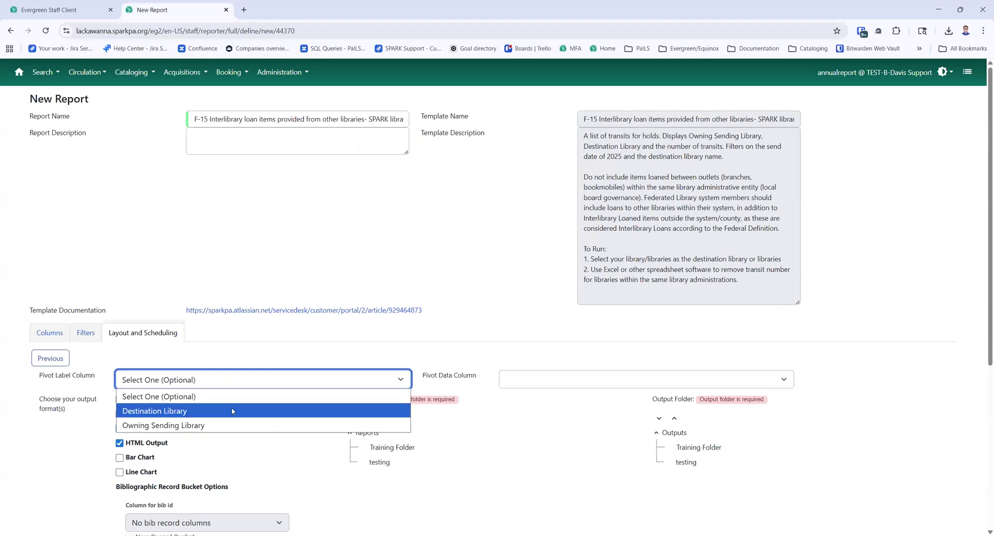
left_click(232, 410)
left_click(543, 385)
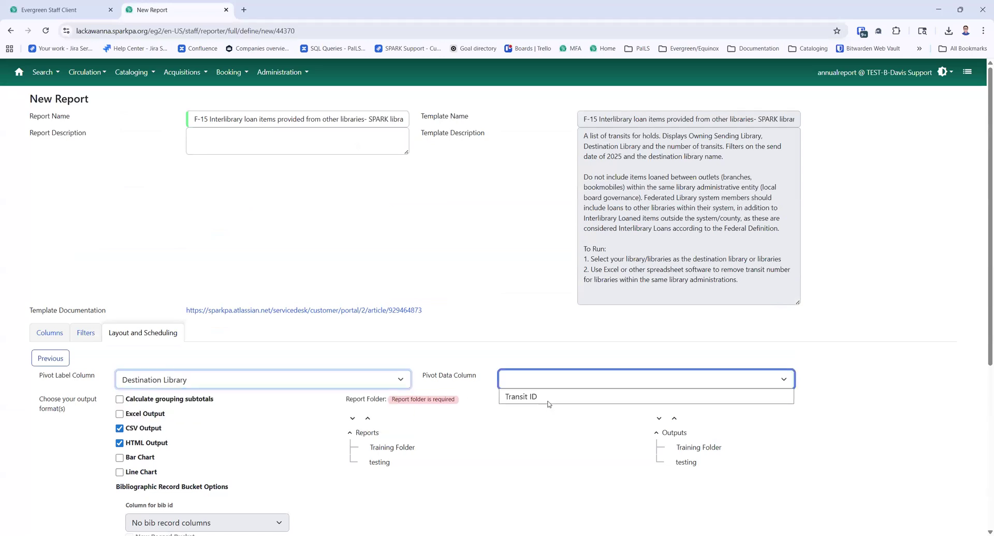
left_click(549, 400)
- Set both the report folder and the output folder to testing, and enable Excel output
left_click(703, 451)
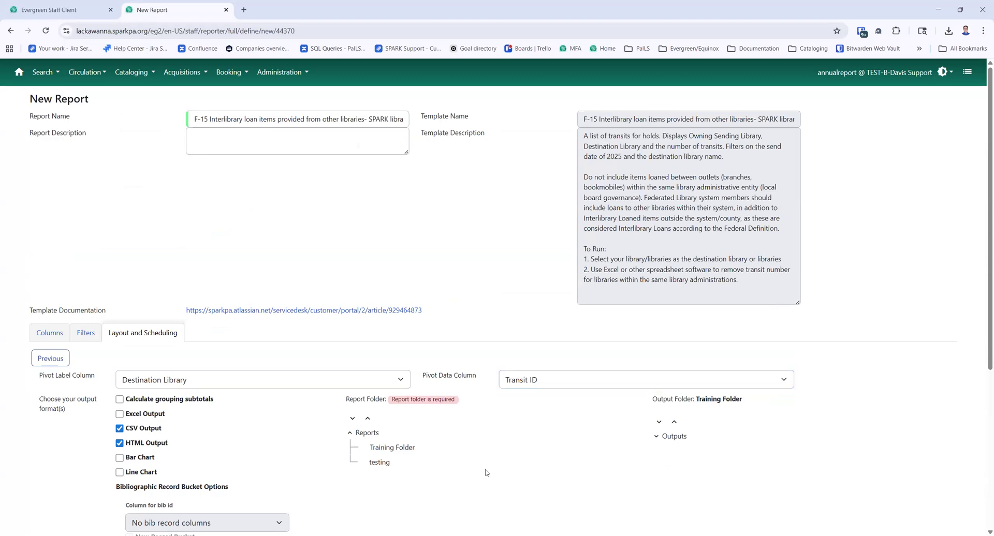
left_click(379, 462)
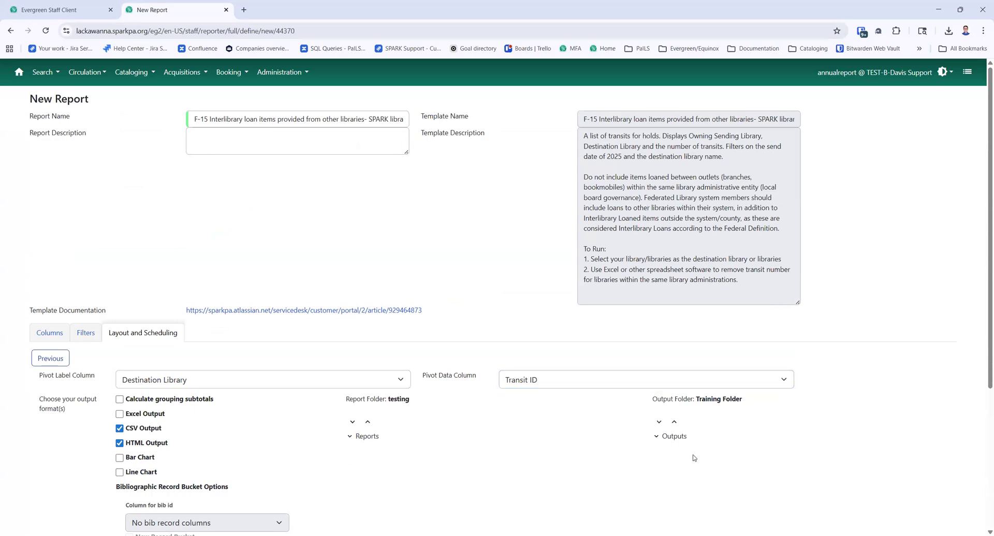
left_click(673, 439)
left_click(686, 467)
scroll(115, 456, "down", 2)
left_click(120, 318)
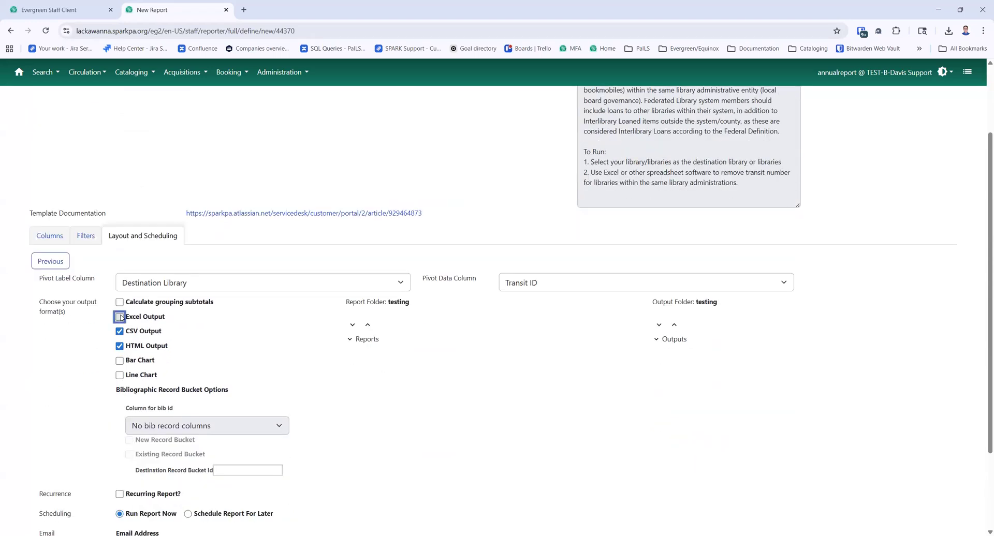
- Clear the F-15 report's notification email address, and save and schedule the report
scroll(361, 392, "down", 2)
left_click_drag(217, 432, 101, 439)
key("BackSpace")
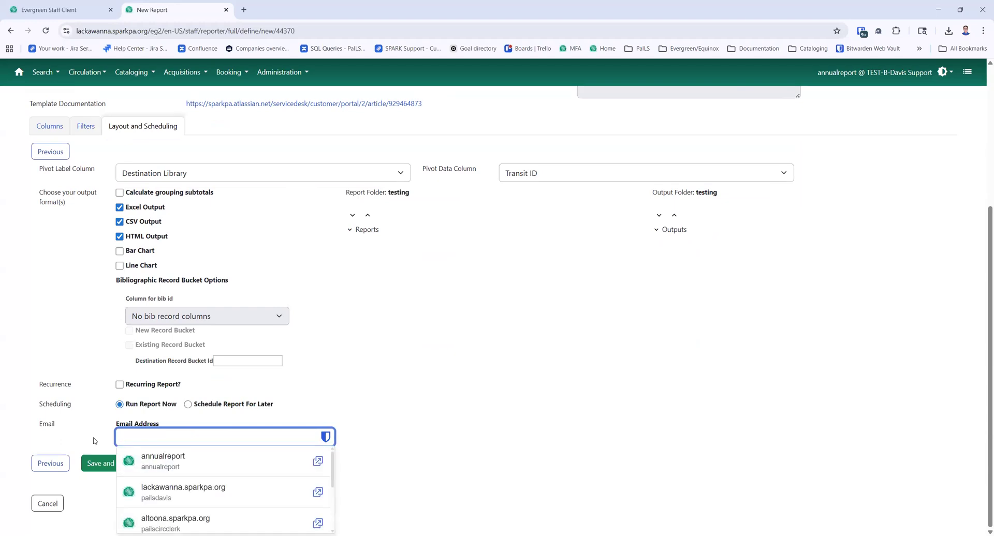
left_click(602, 318)
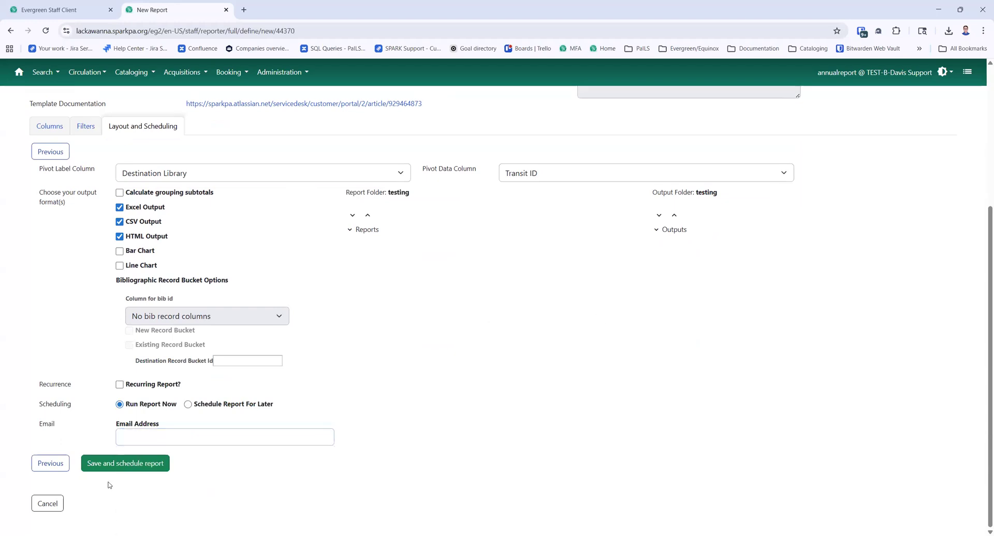
left_click(100, 469)
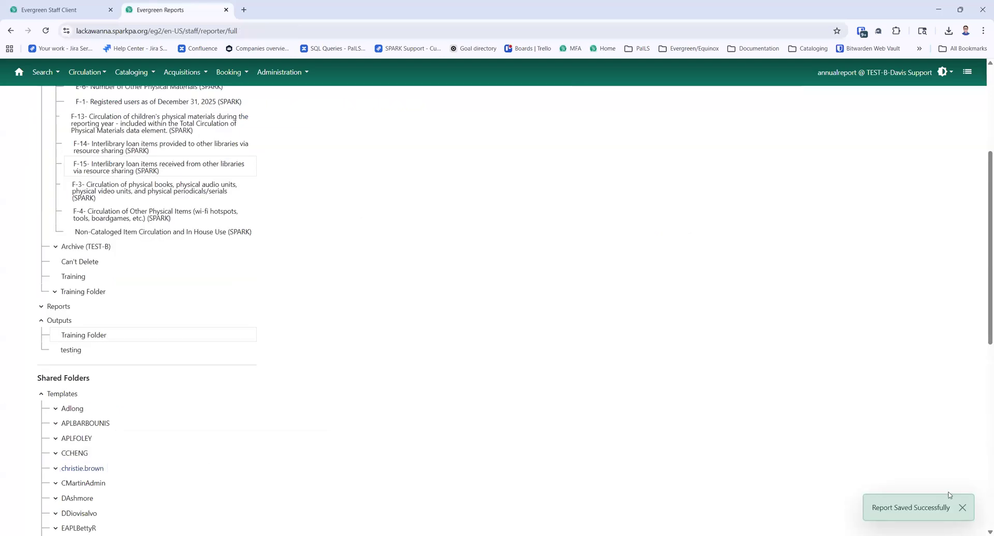
- View the HTML output of the F-15 report by Circulating Libraries from the Training Folder outputs, and examine all its library columns
scroll(673, 445, "up", 1)
scroll(377, 376, "down", 2)
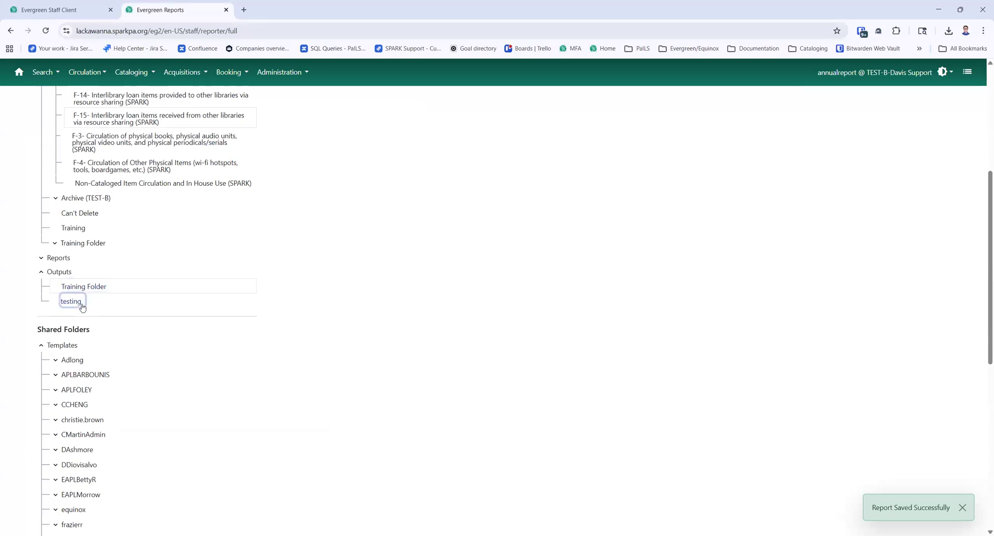
left_click(81, 288)
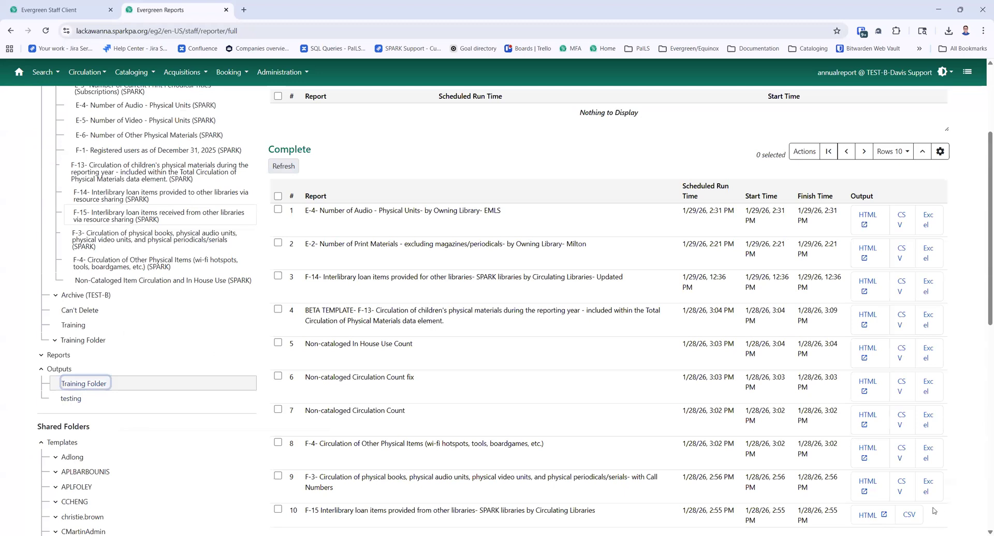
left_click(878, 516)
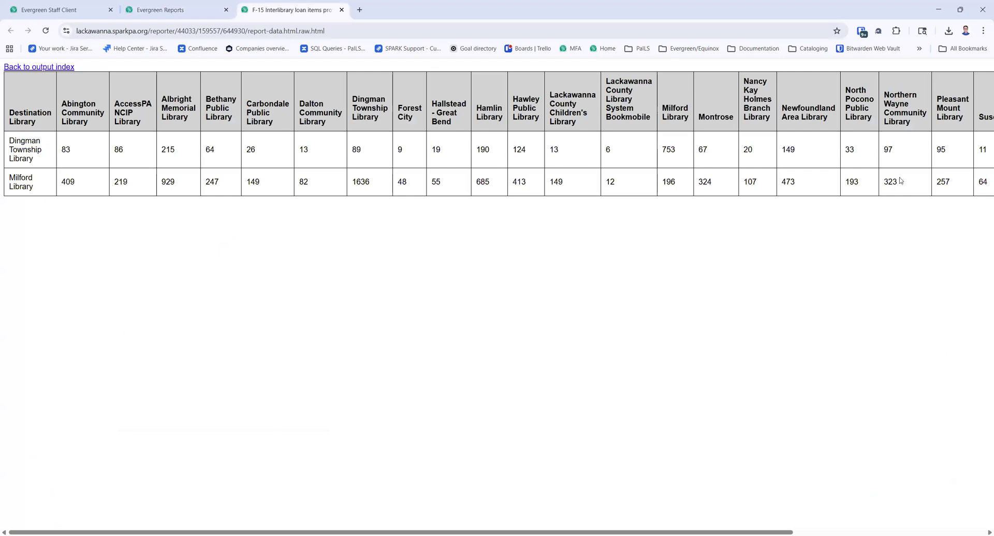
scroll(498, 135, "right", 5)
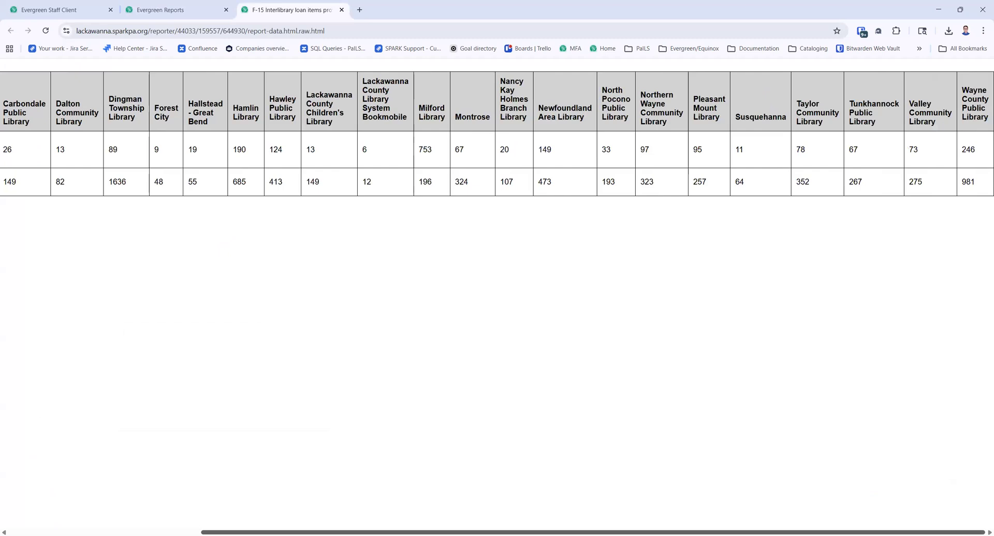
scroll(497, 135, "left", 5)
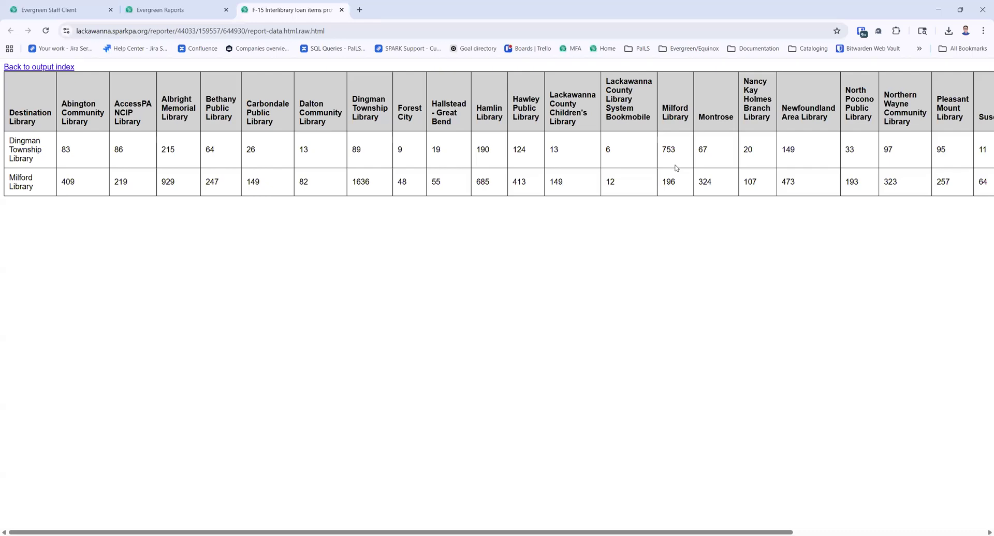
- Close the F-15 output and open the Non-Cataloged Item Circulation and In House Use (SPARK) template folder
left_click(340, 12)
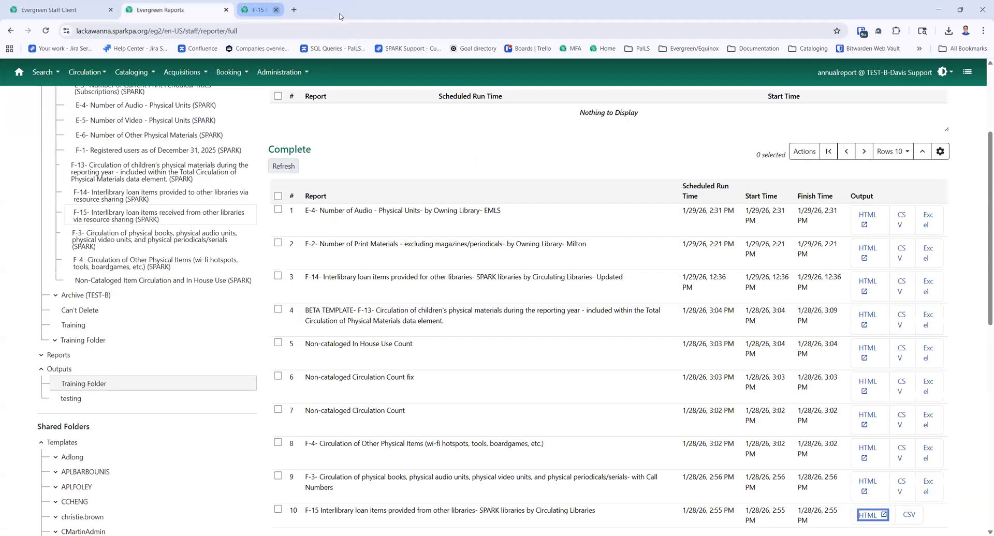
left_click(111, 280)
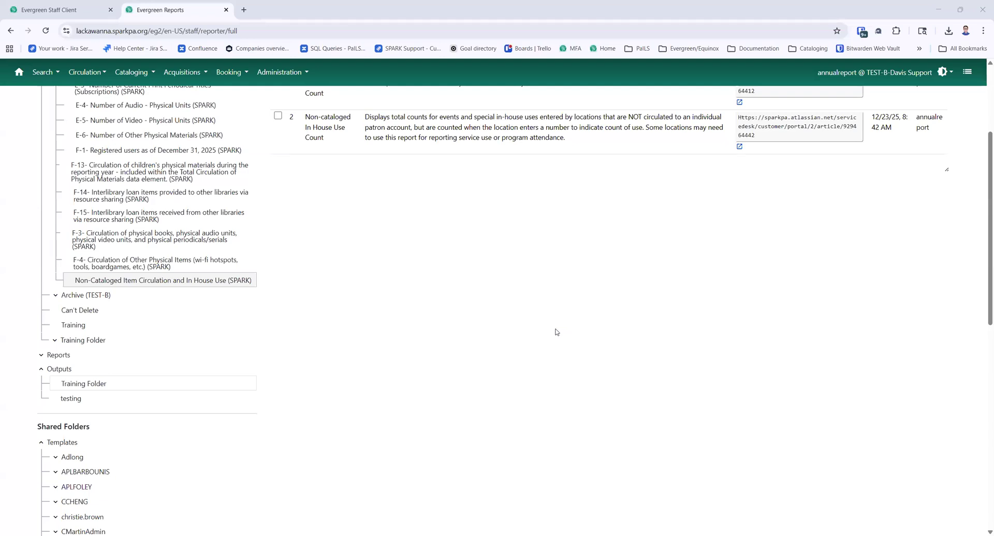
scroll(557, 333, "up", 1)
scroll(557, 333, "up", 3)
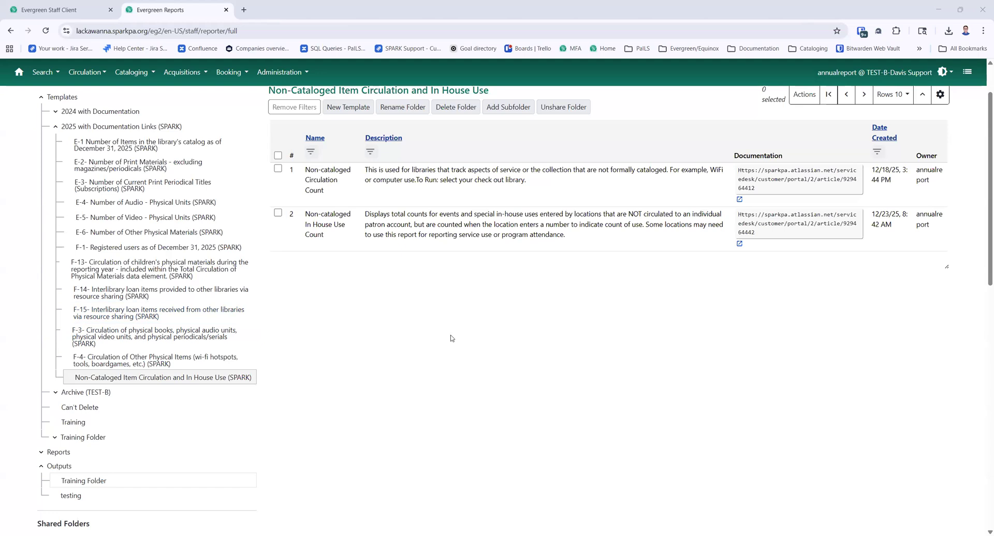
- Clone the Non-cataloged Circulation Count template into one of the template folders and save the copy
left_click(215, 374)
left_click(94, 381)
triple_click(333, 194)
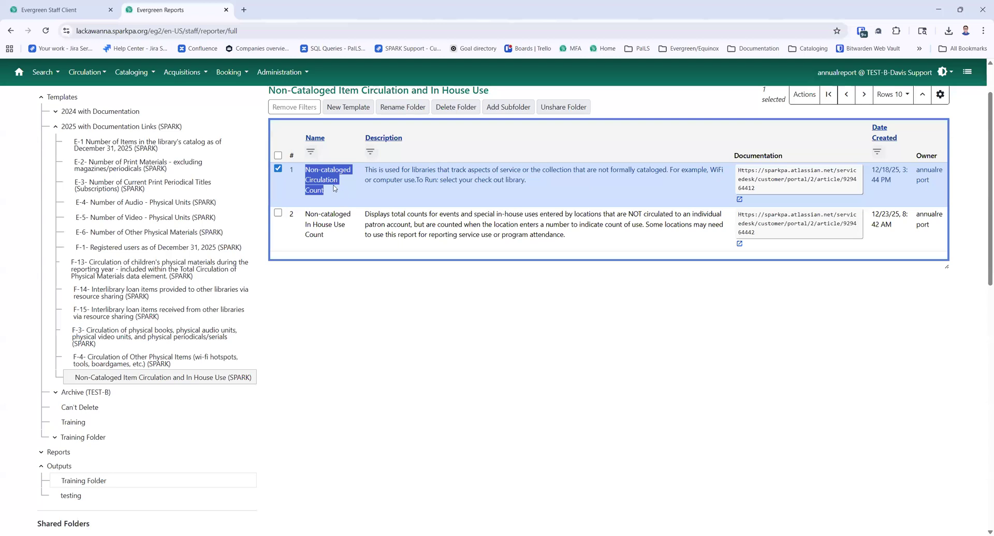
left_click(641, 348)
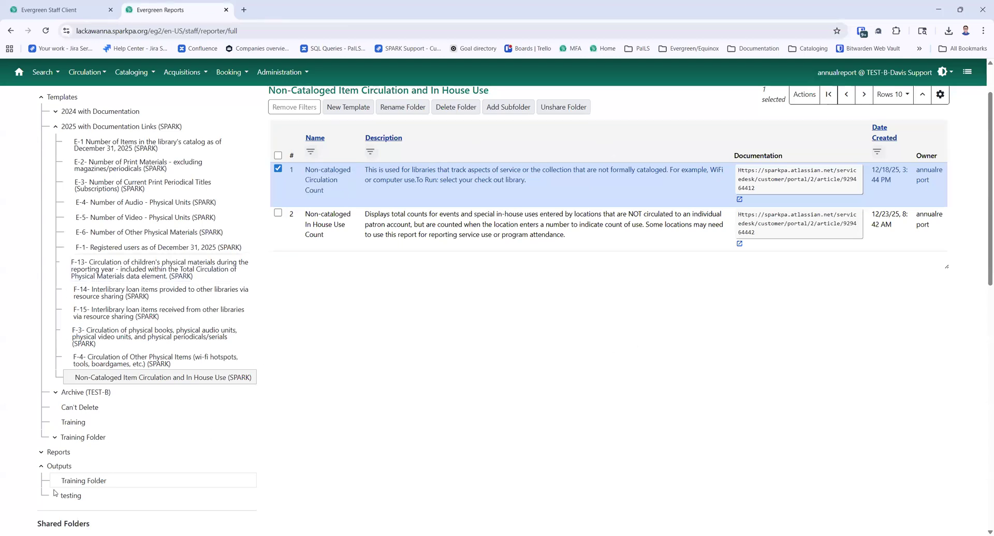
scroll(52, 487, "down", 2)
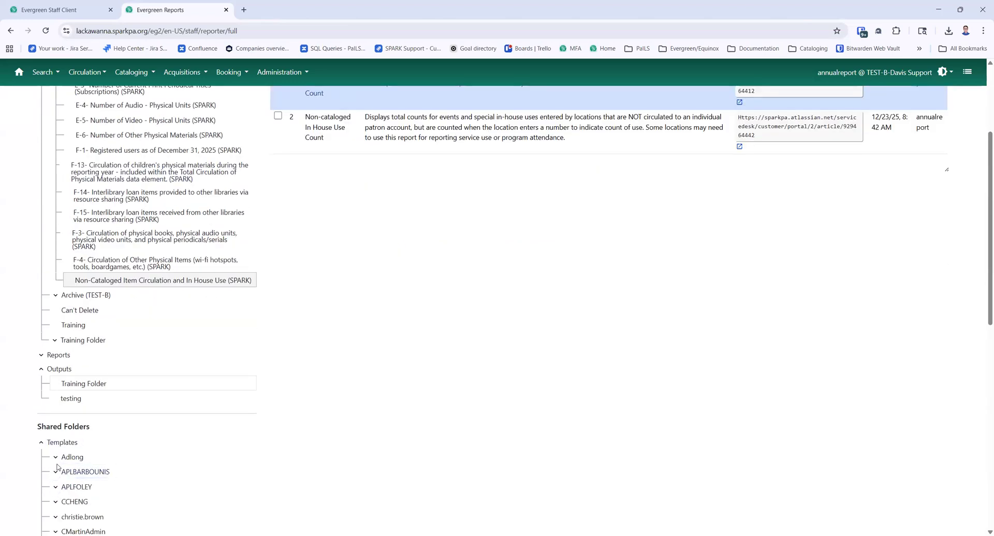
scroll(145, 462, "up", 3)
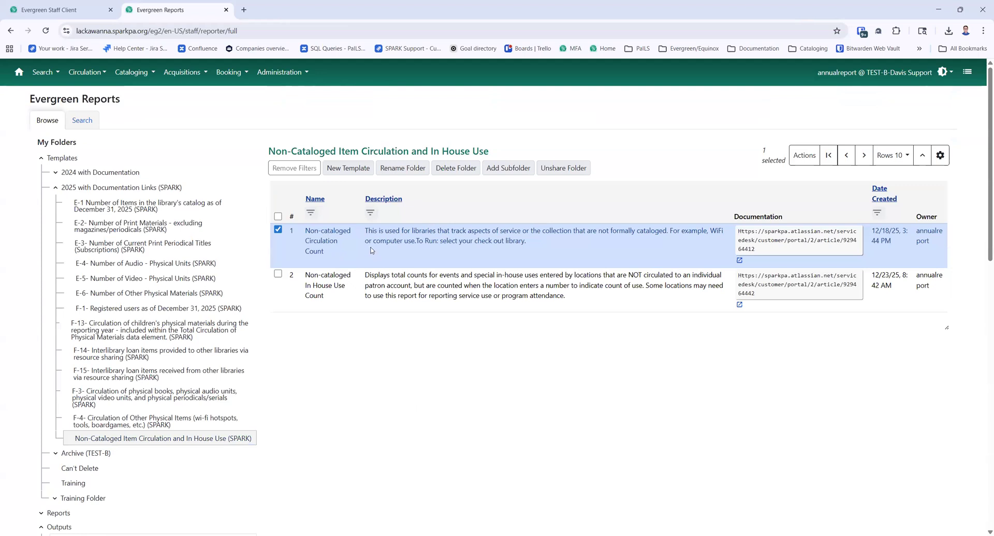
left_click(800, 162)
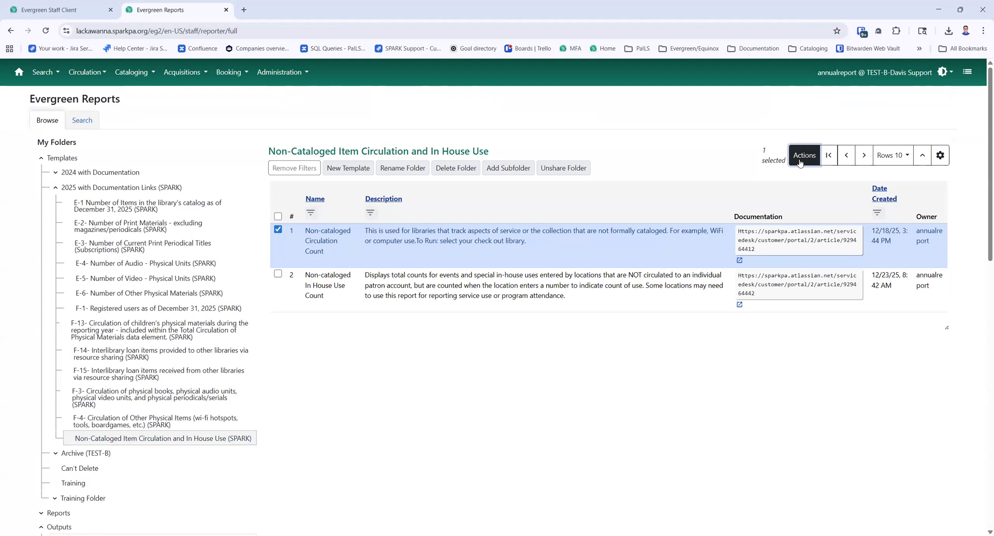
left_click(806, 179)
scroll(786, 314, "down", 10)
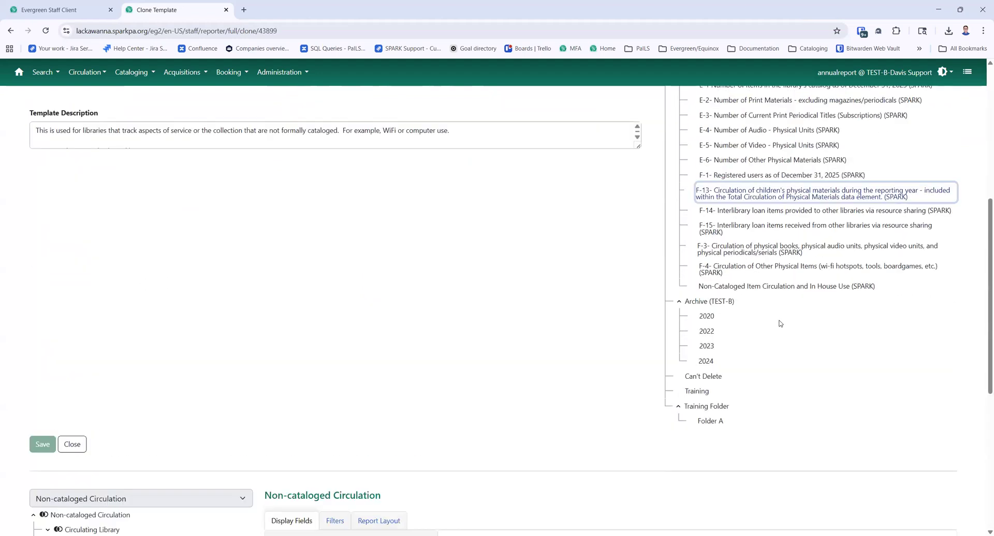
scroll(707, 300, "up", 3)
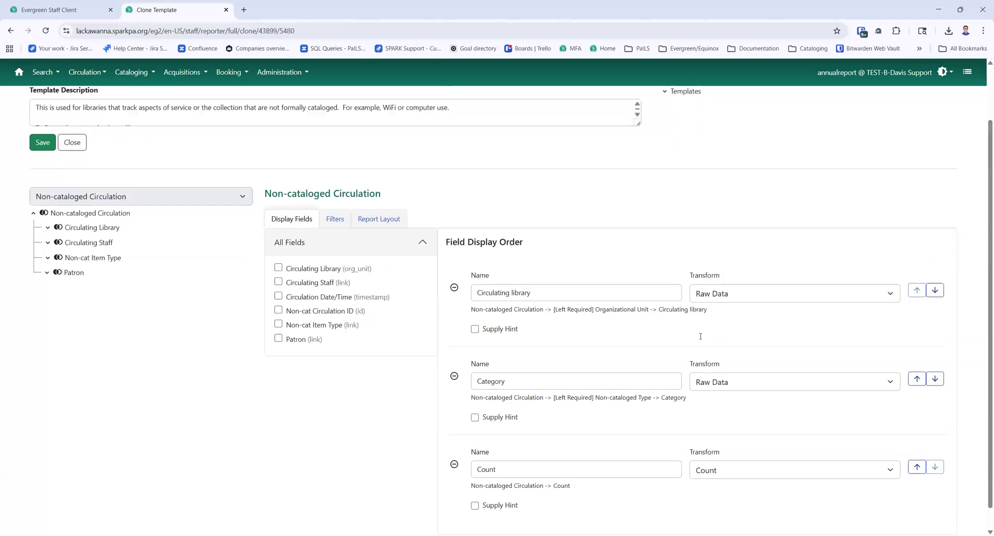
left_click(38, 212)
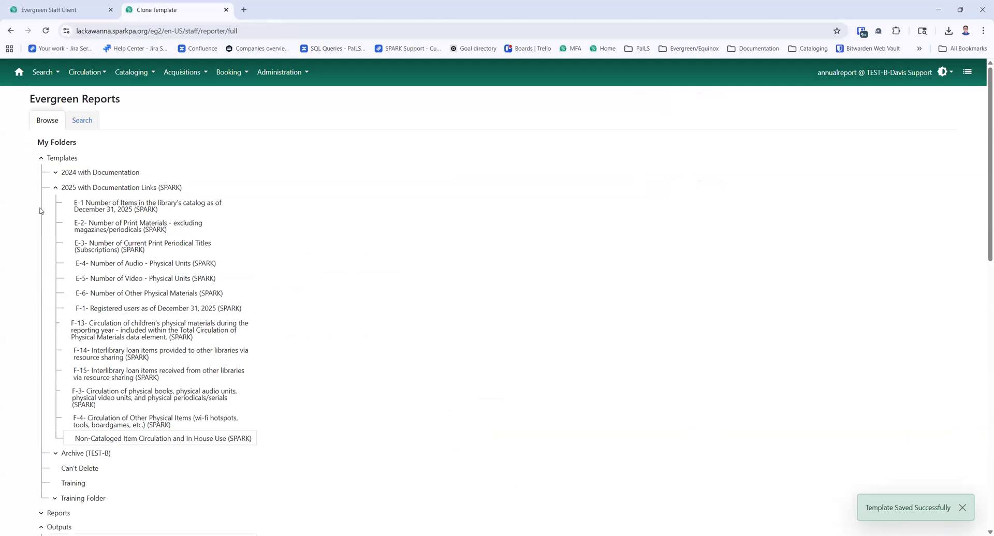
- Start a new report from the Non-cataloged Circulation Count template in its original folder, and enlarge the template description
left_click(157, 445)
left_click(160, 440)
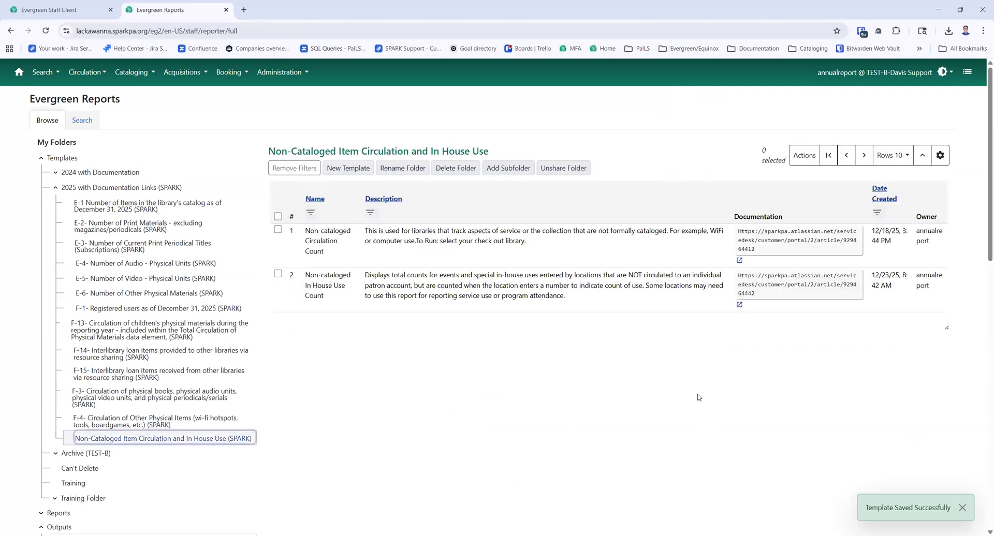
left_click(278, 230)
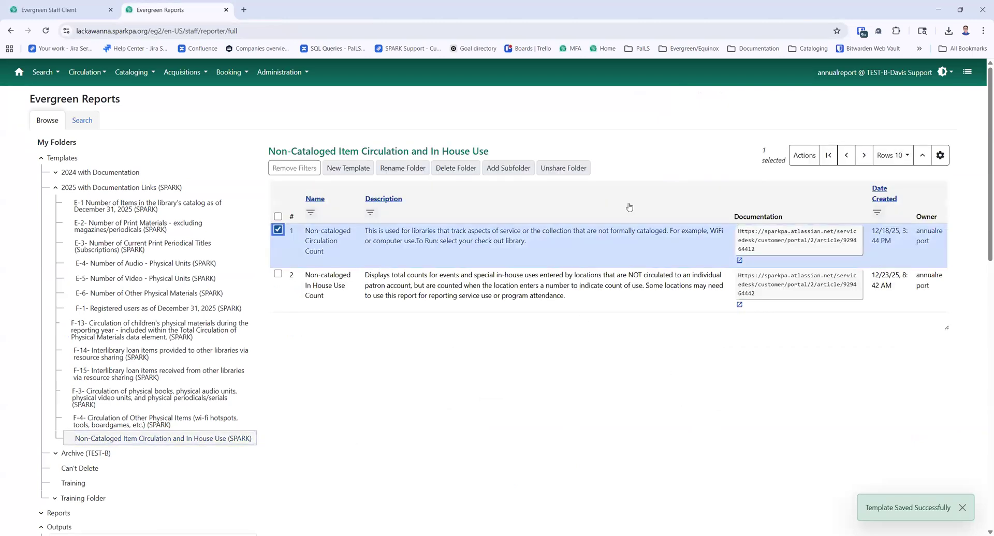
left_click(805, 163)
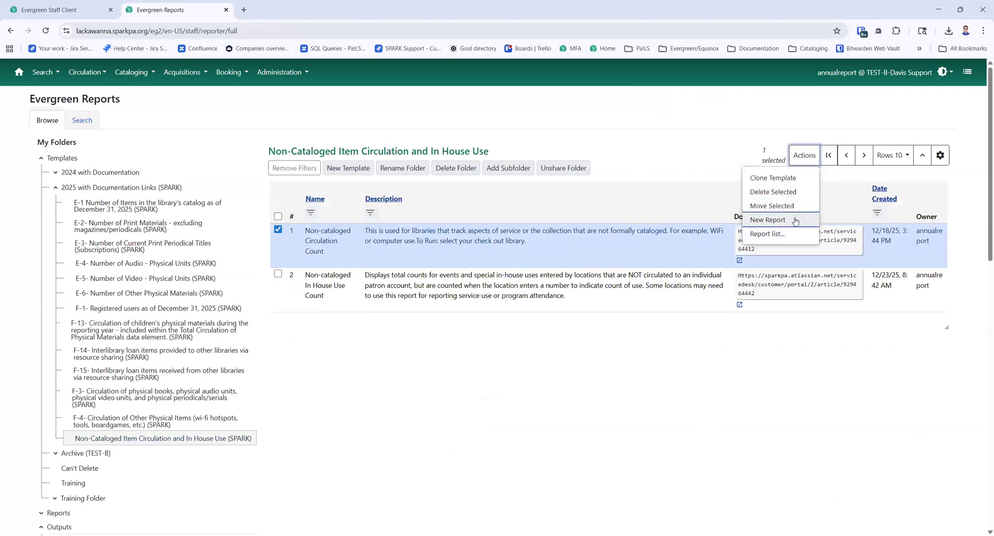
left_click(795, 220)
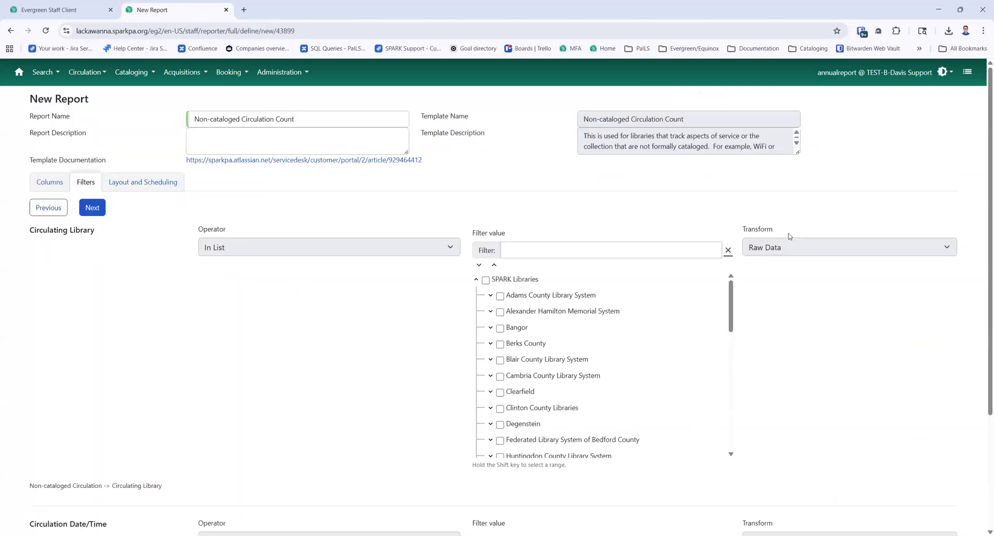
left_click_drag(798, 152, 800, 233)
scroll(689, 417, "down", 5)
scroll(688, 416, "up", 4)
scroll(603, 425, "up", 2)
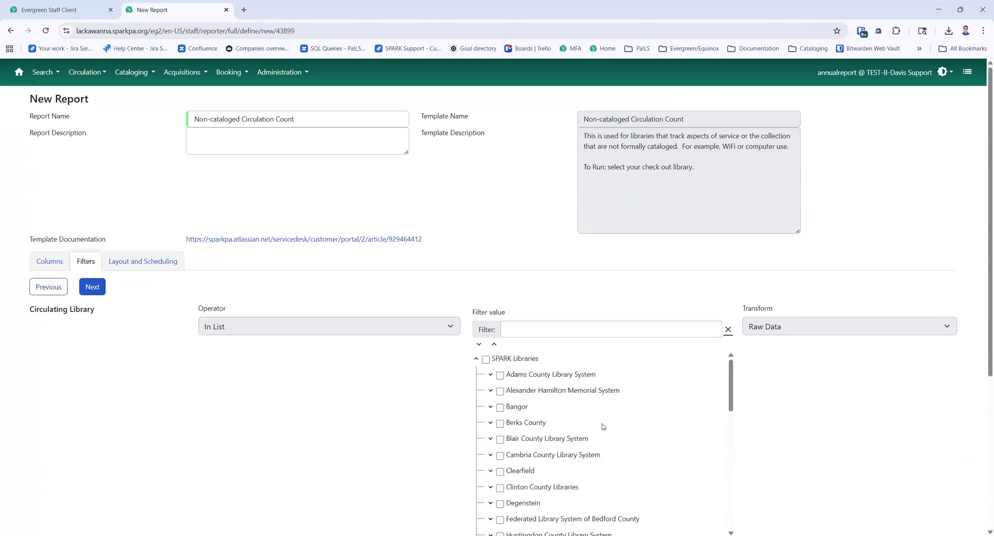
- Set the circulating library filter to Bangor instead of all SPARK Libraries, and proceed to the report's layout and scheduling
left_click(485, 359)
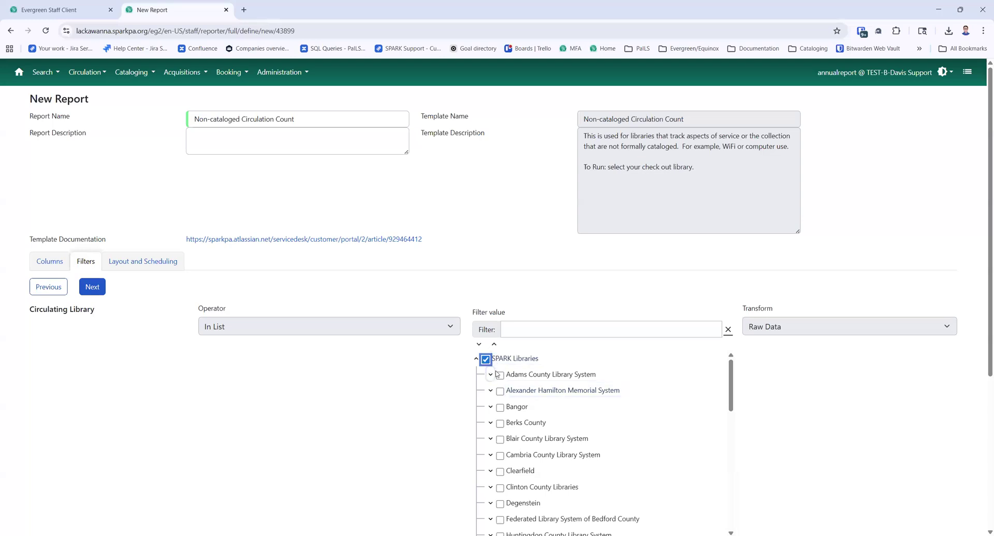
left_click(486, 359)
left_click(490, 407)
left_click(500, 407)
left_click(514, 424)
scroll(701, 381, "down", 5)
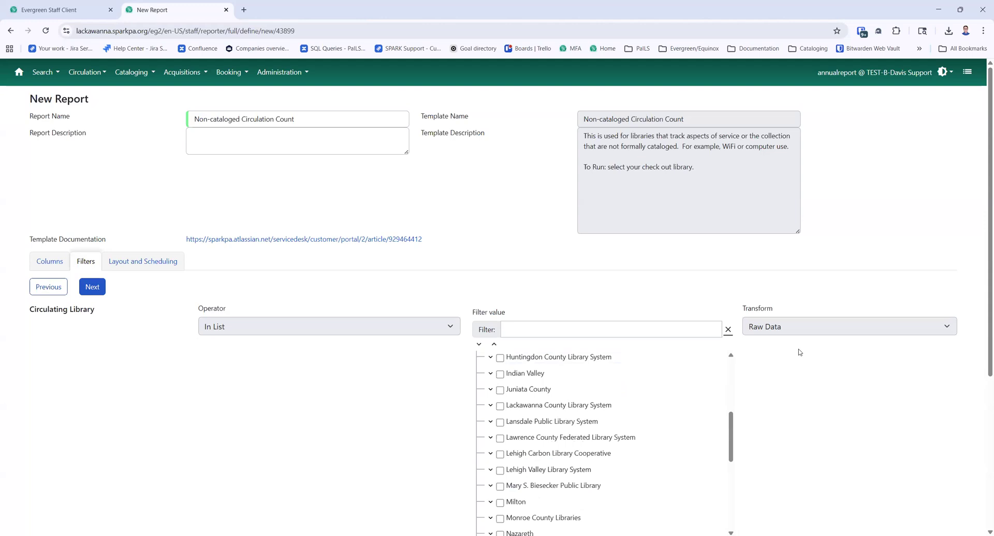
scroll(797, 350, "down", 4)
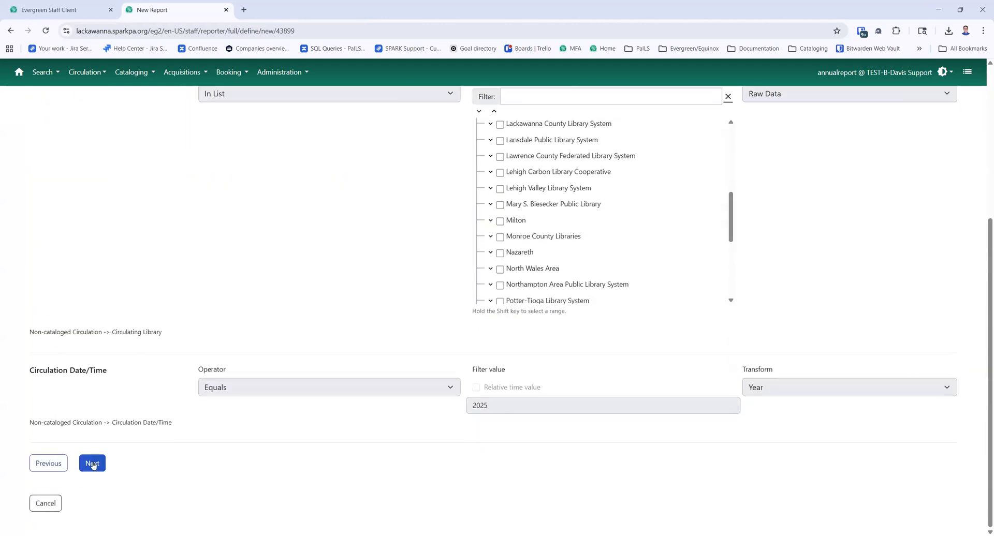
left_click(92, 464)
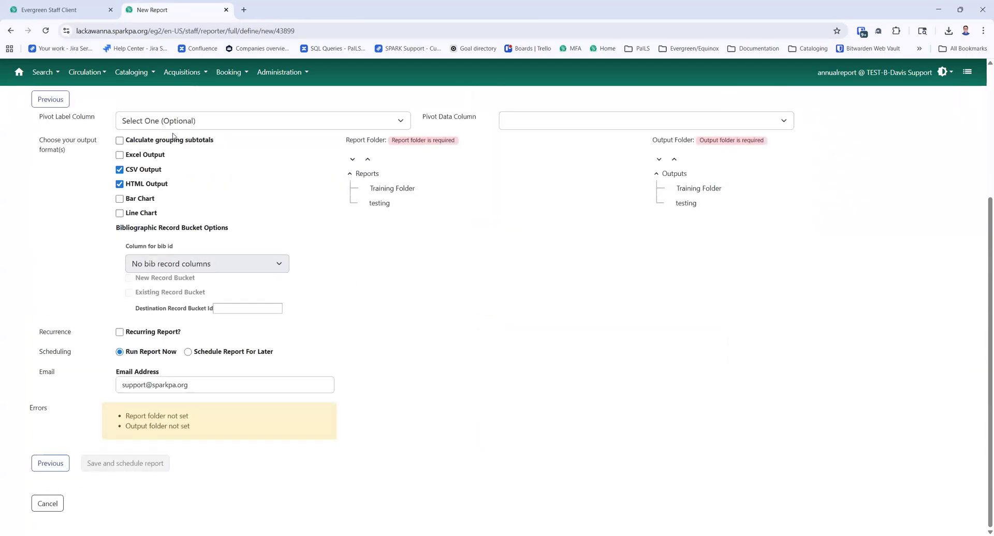
- Enable Excel output for the non-cataloged circulation report, and choose testing as both its report folder and output folder
left_click(120, 155)
left_click(386, 204)
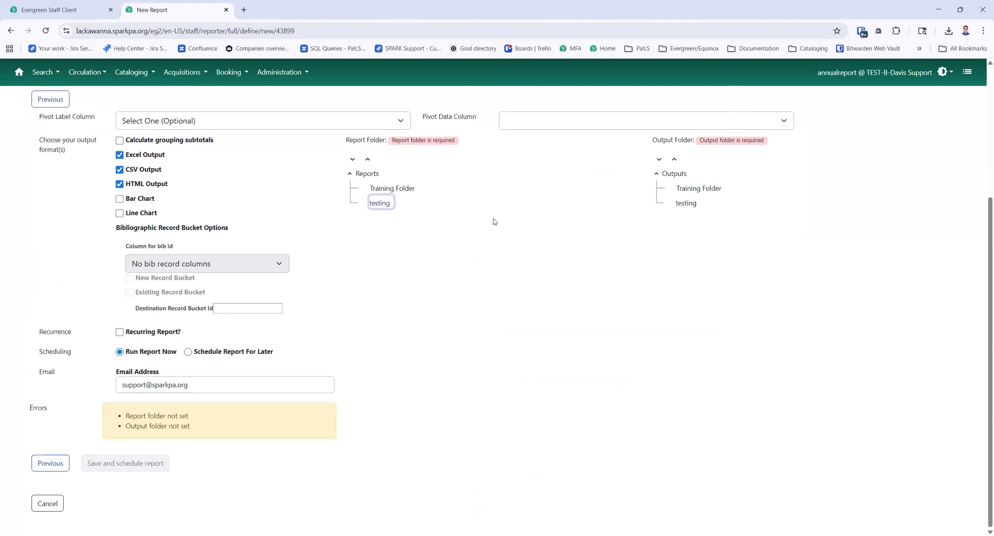
left_click(688, 213)
scroll(427, 204, "up", 3)
left_click(347, 118)
scroll(363, 337, "down", 3)
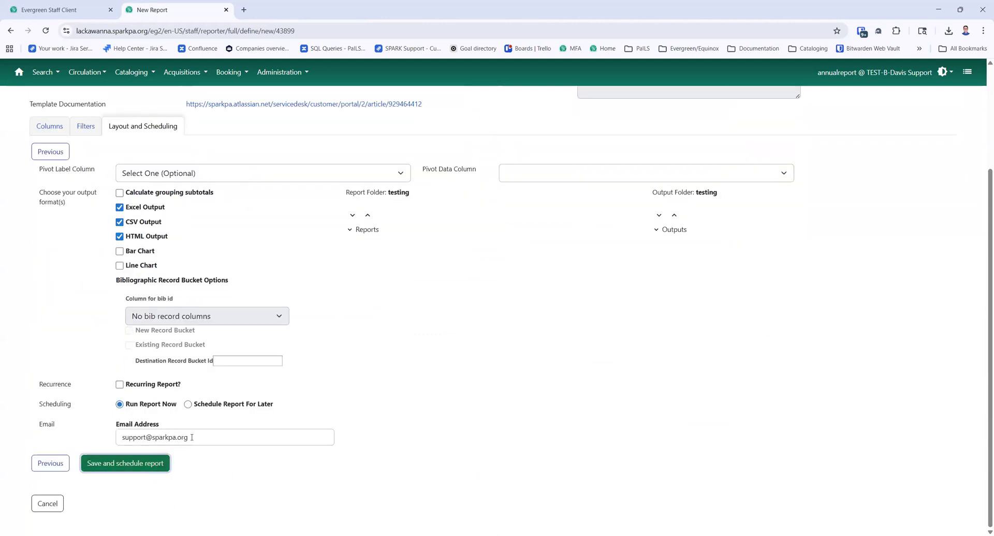
- Clear the non-cataloged circulation report's notification email address, and save and schedule the report
left_click_drag(191, 439, 87, 441)
key("BackSpace")
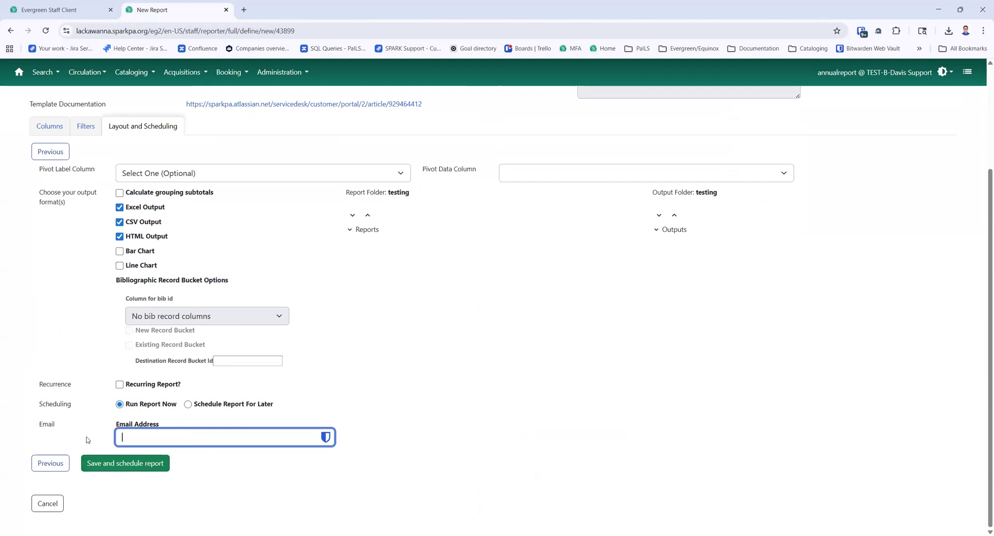
left_click(475, 380)
left_click(126, 464)
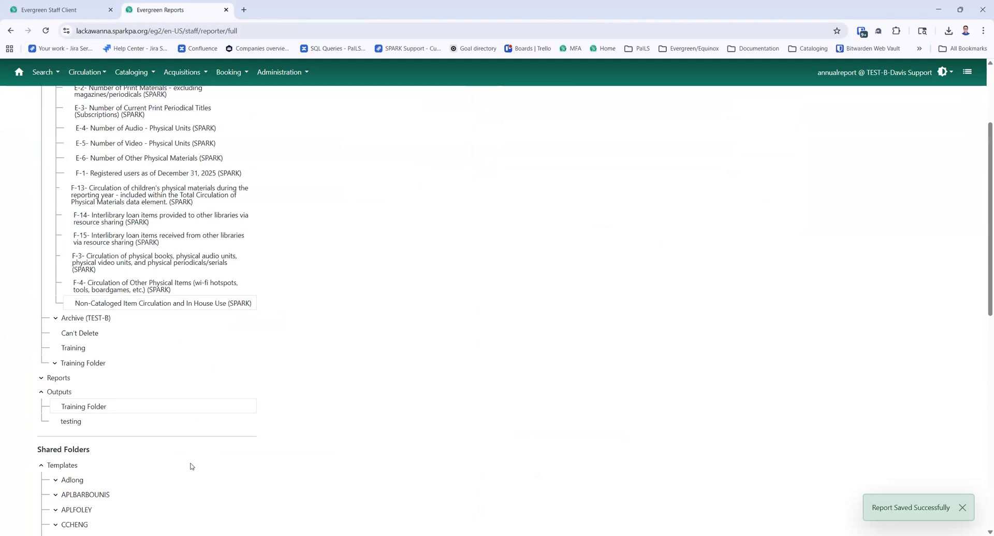
- View the HTML output of Non-cataloged Circulation Count fix from the Training Folder outputs, and examine its item category columns
left_click(77, 413)
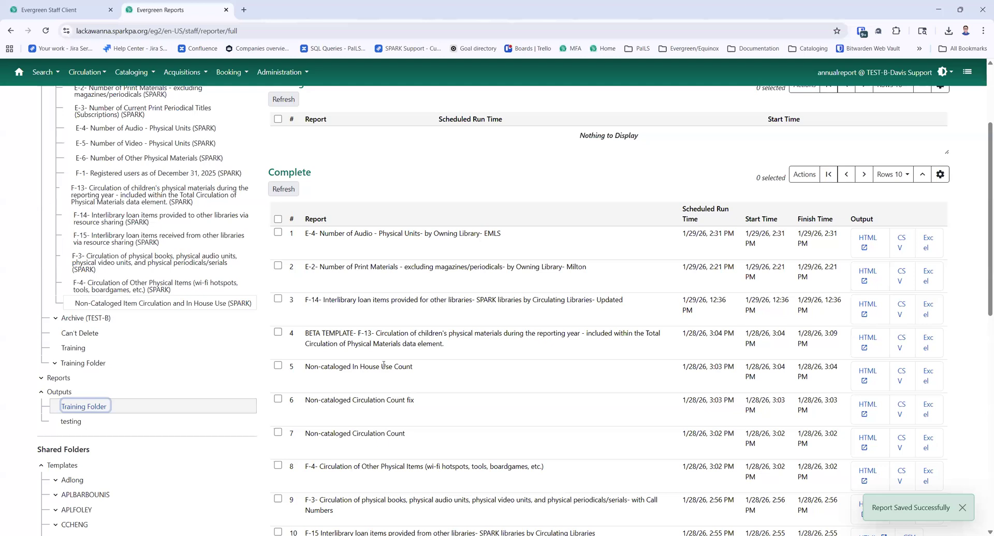
left_click(386, 402)
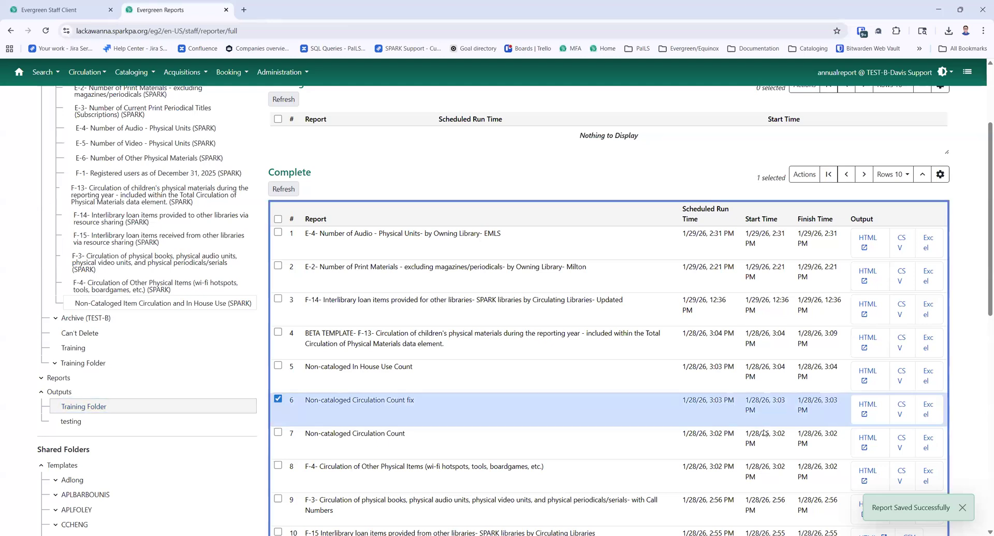
left_click(870, 412)
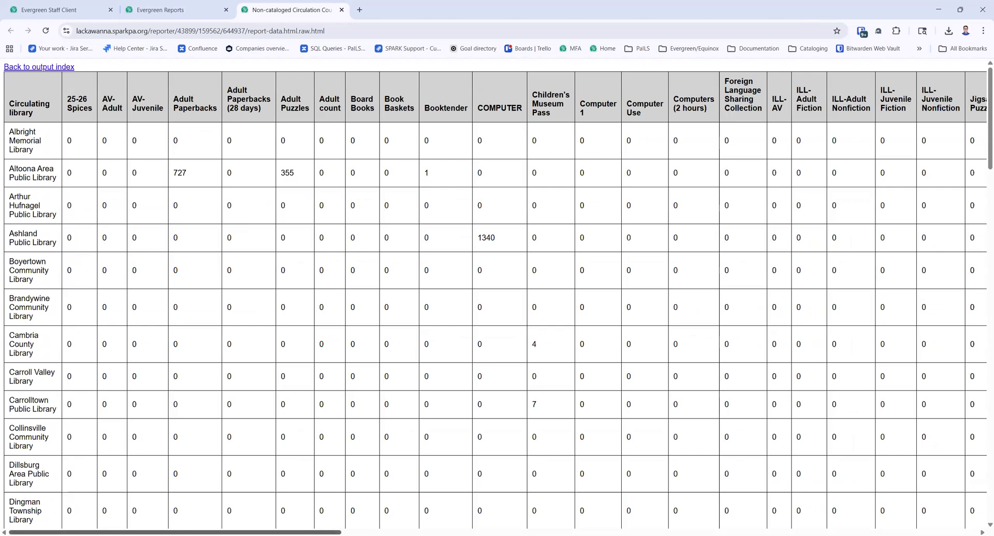
scroll(493, 298, "right", 3)
scroll(493, 299, "right", 4)
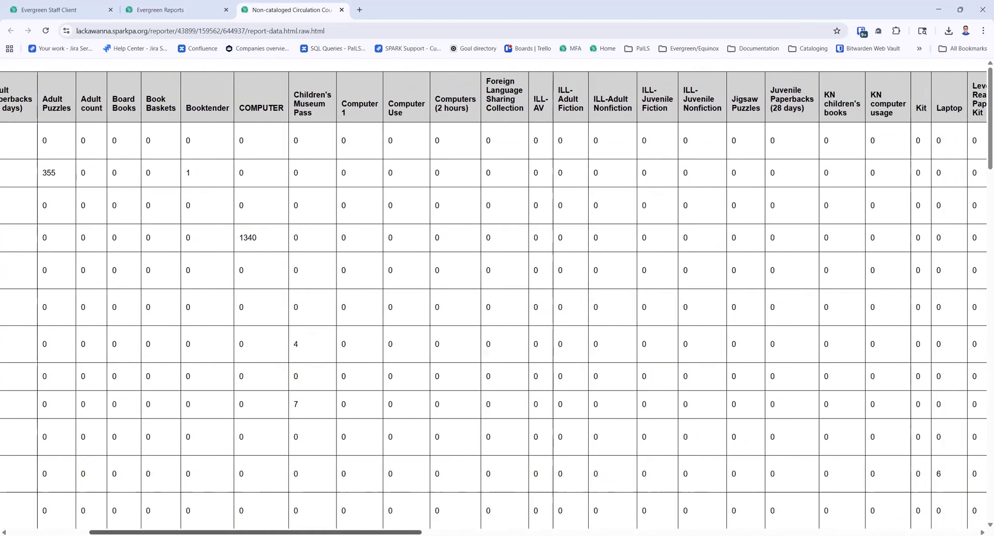
scroll(386, 516, "right", 1)
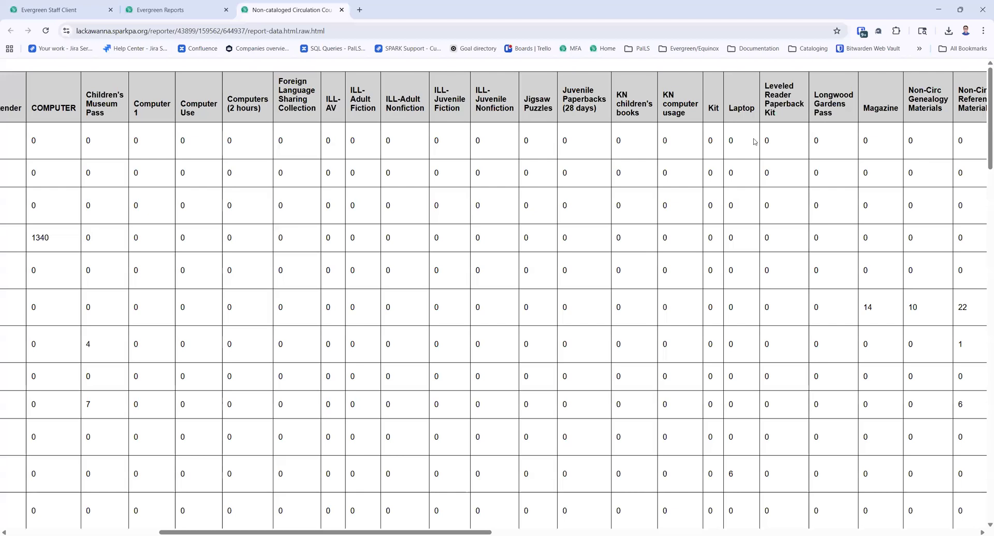
scroll(686, 491, "right", 6)
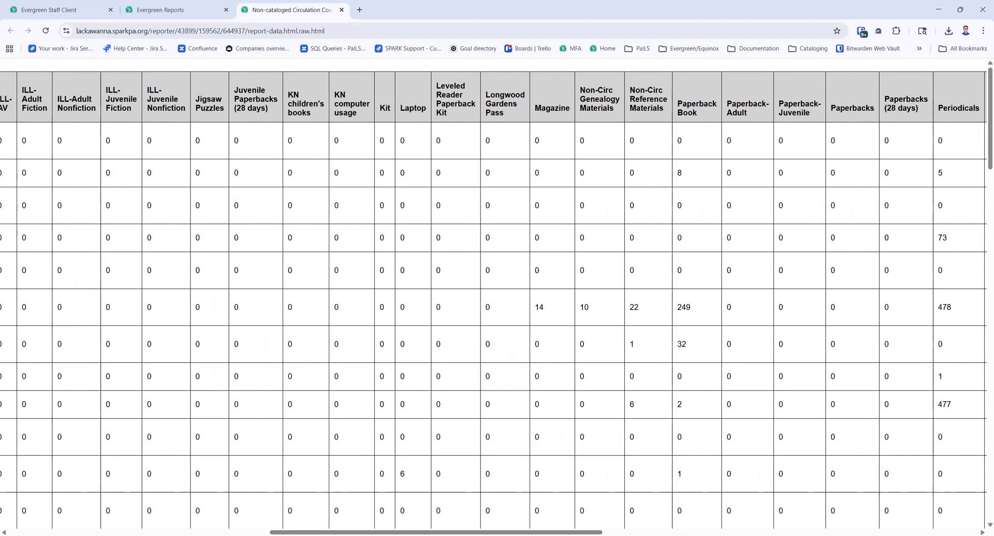
scroll(319, 514, "right", 2)
scroll(319, 514, "left", 13)
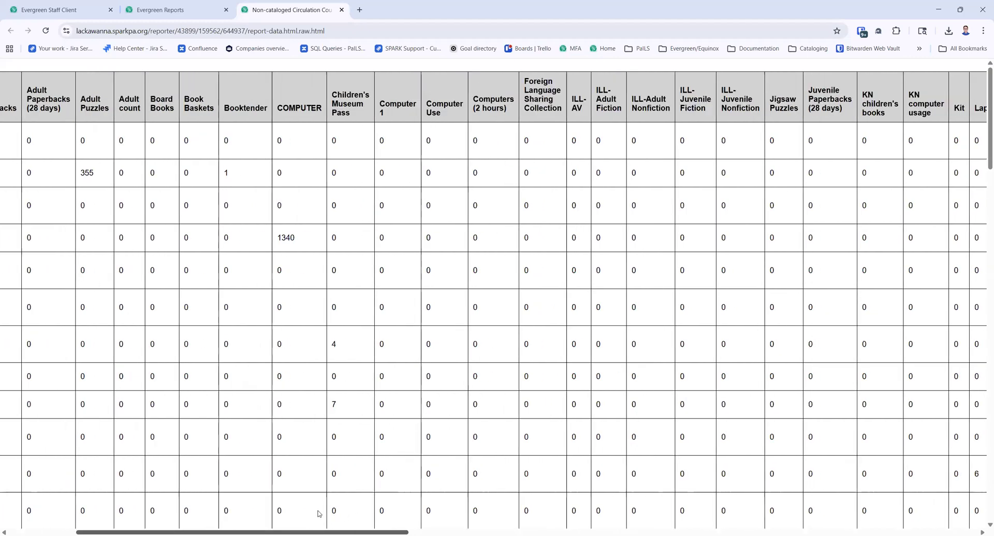
scroll(319, 514, "left", 4)
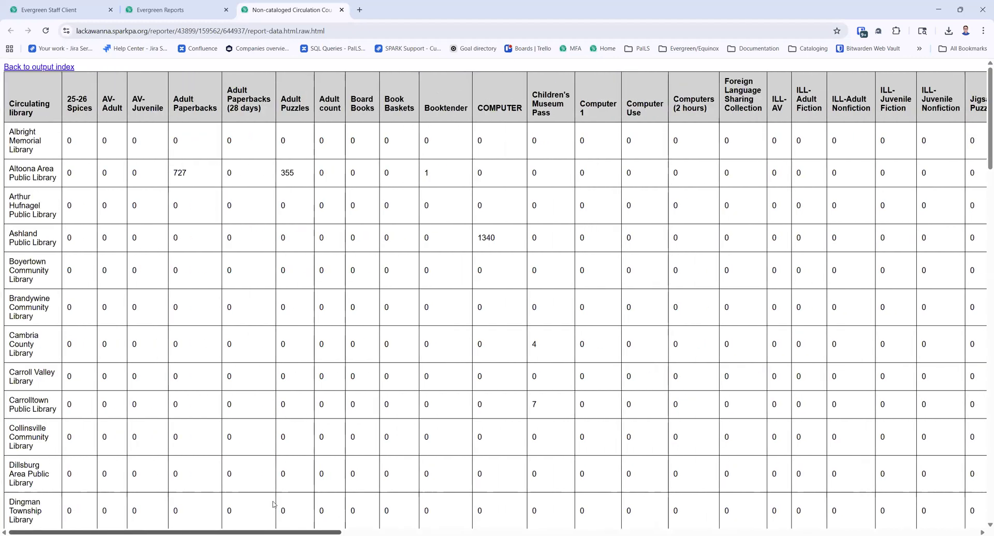
- Return to Evergreen Reports and reopen the Non-Cataloged Item Circulation and In House Use (SPARK) template folder
left_click(179, 6)
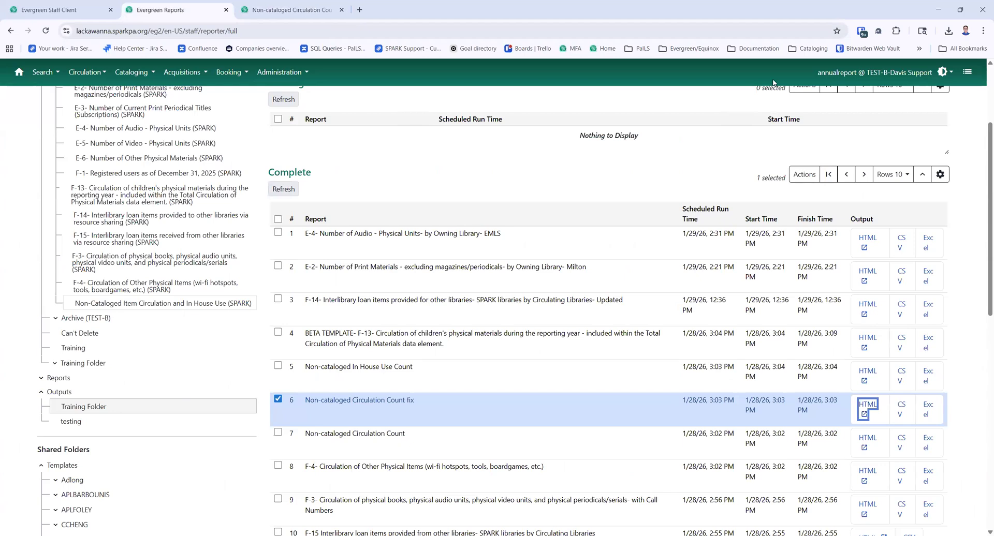
scroll(155, 218, "up", 3)
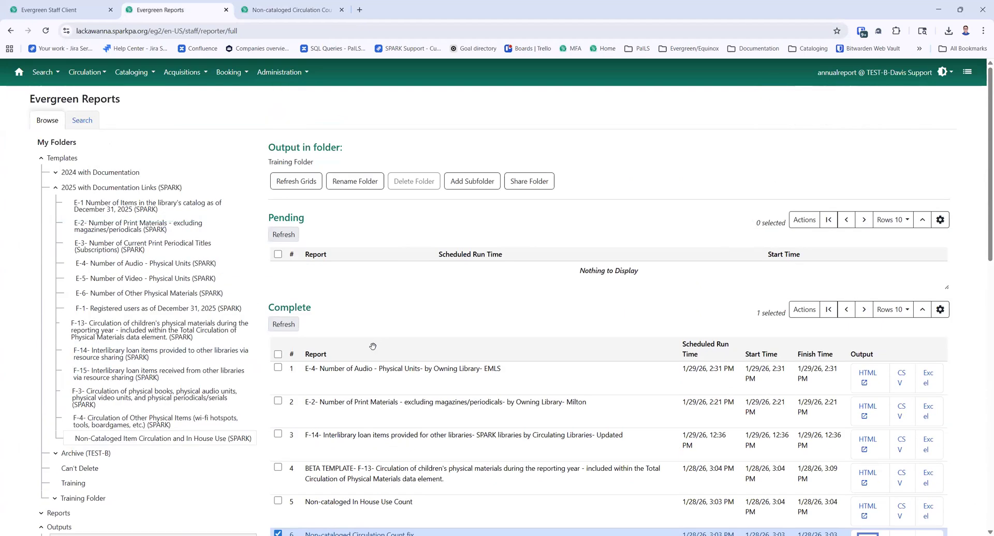
left_click(142, 440)
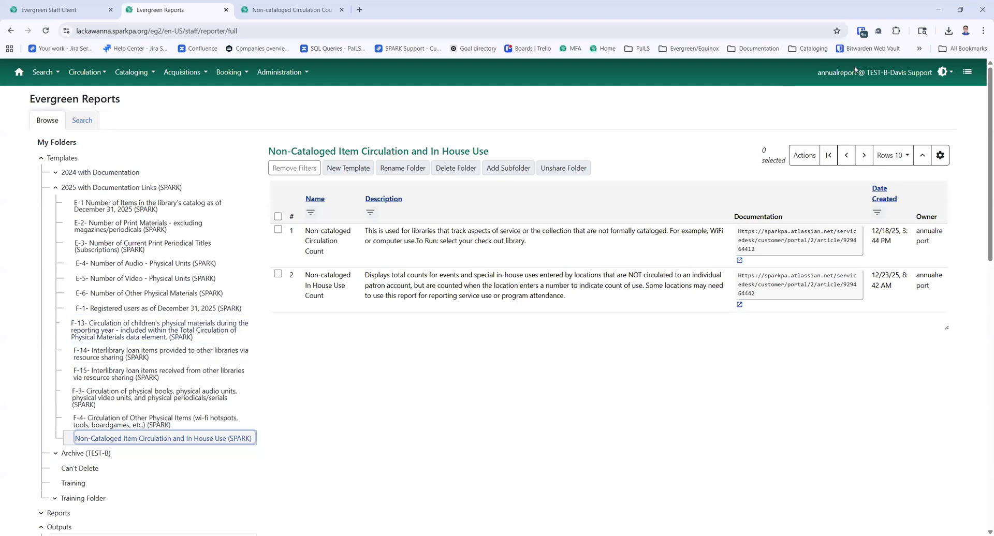
- Clone the Non-cataloged In House Use Count template into the Training folder and save the copy
scroll(62, 382, "down", 5)
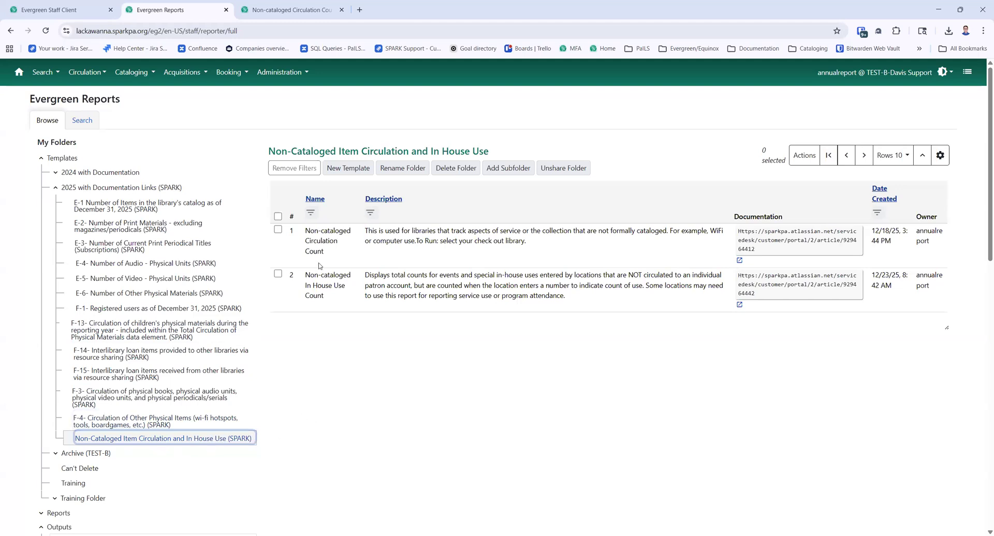
left_click(278, 274)
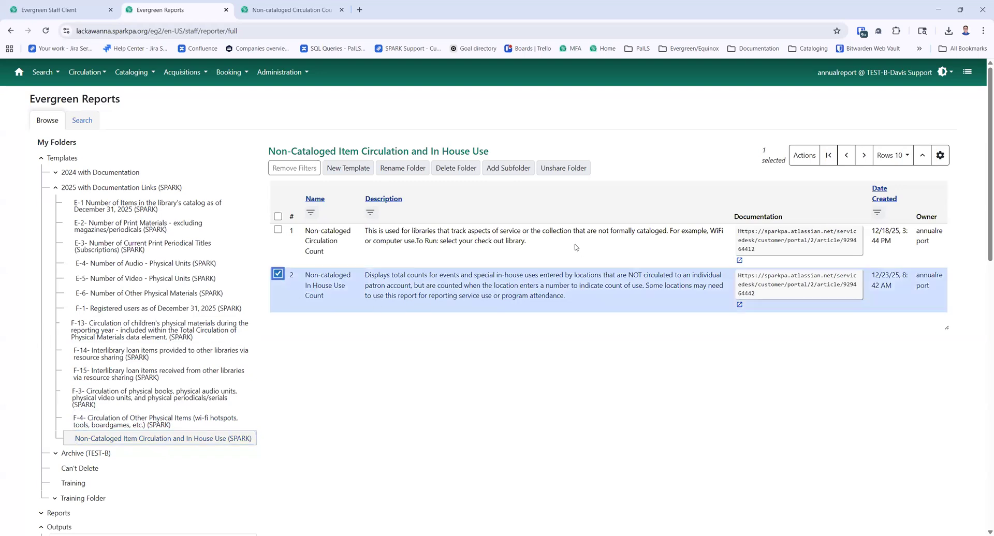
left_click(810, 156)
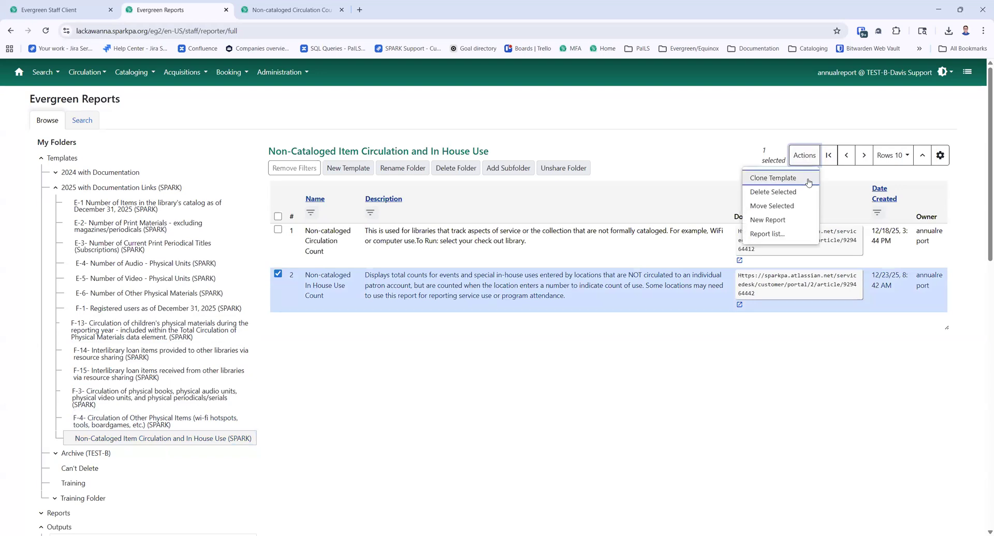
left_click(809, 182)
scroll(792, 233, "down", 10)
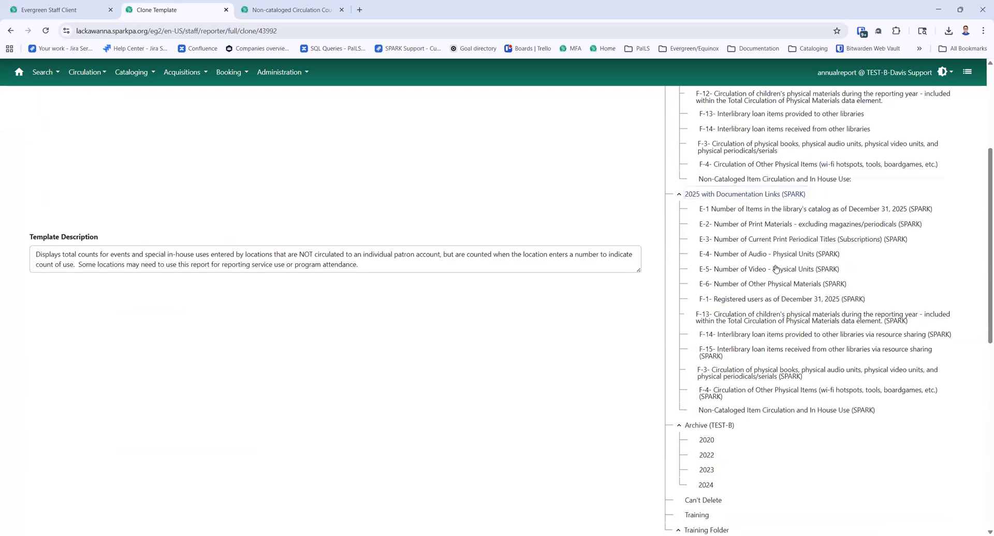
scroll(724, 181, "up", 2)
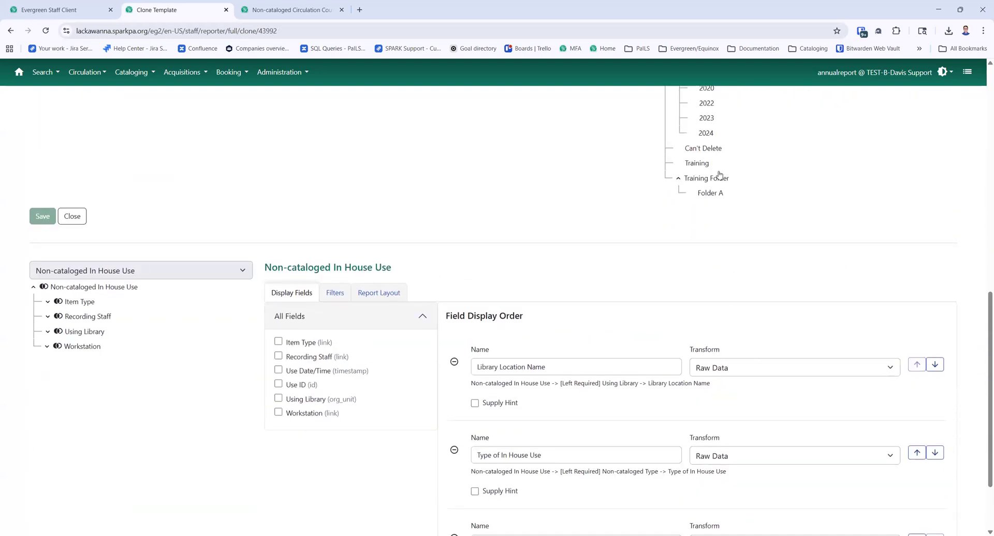
left_click(706, 166)
scroll(67, 197, "up", 2)
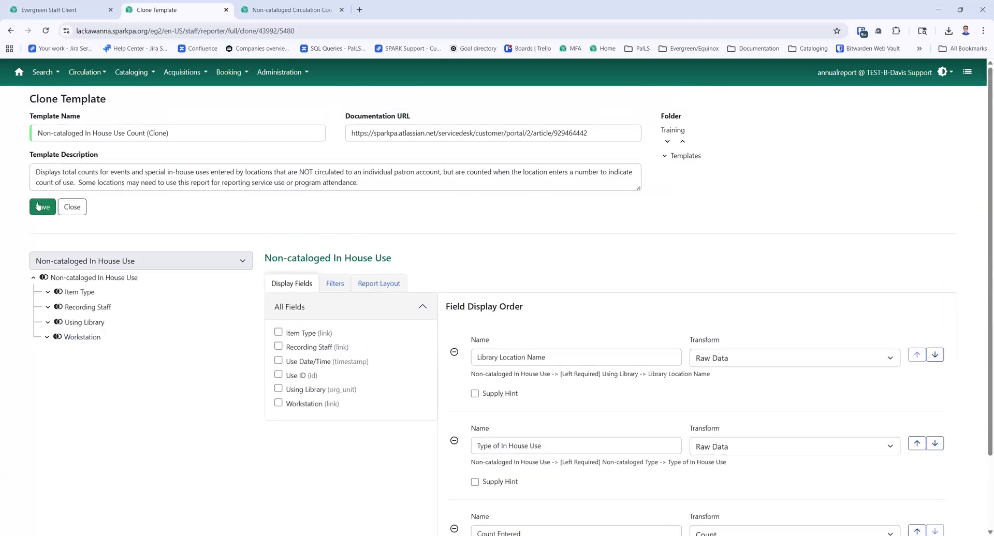
left_click(39, 207)
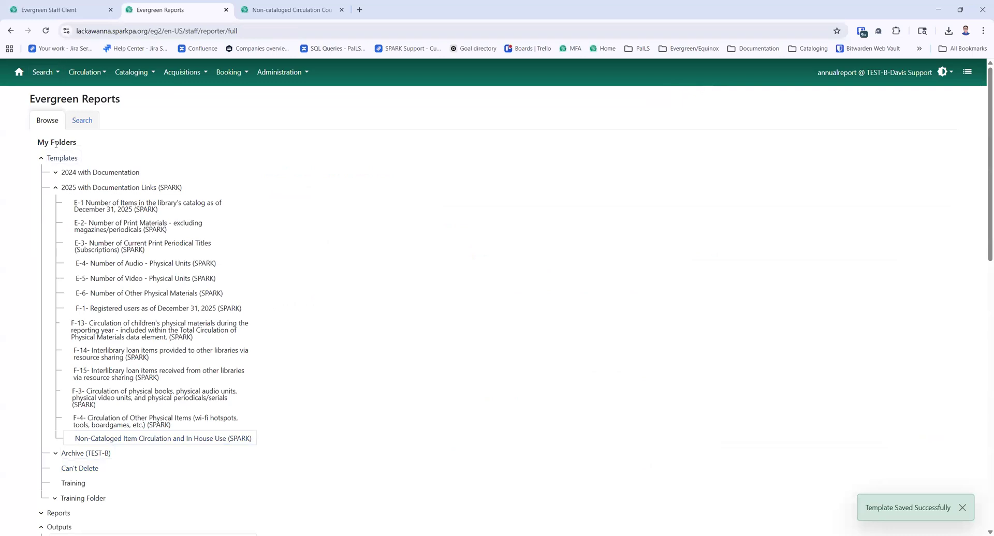
- Start a new report from the original Non-cataloged In House Use Count template in the Non-Cataloged Item Circulation and In House Use (SPARK) folder
left_click(174, 446)
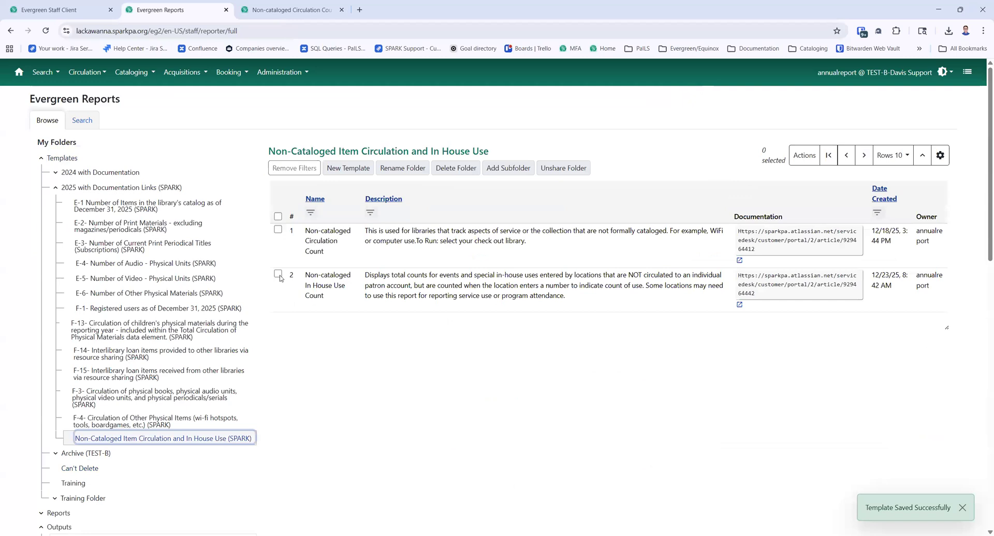
left_click(279, 285)
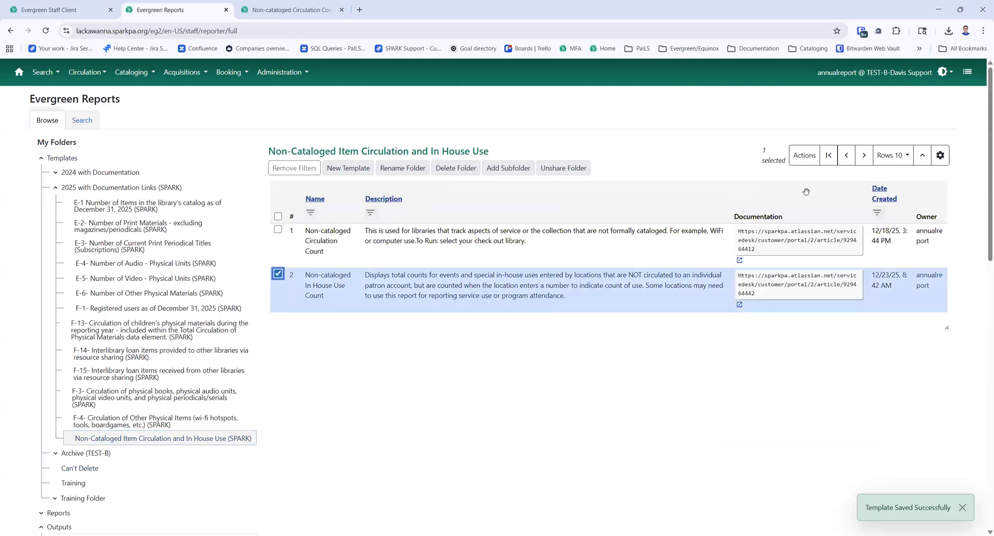
left_click(805, 159)
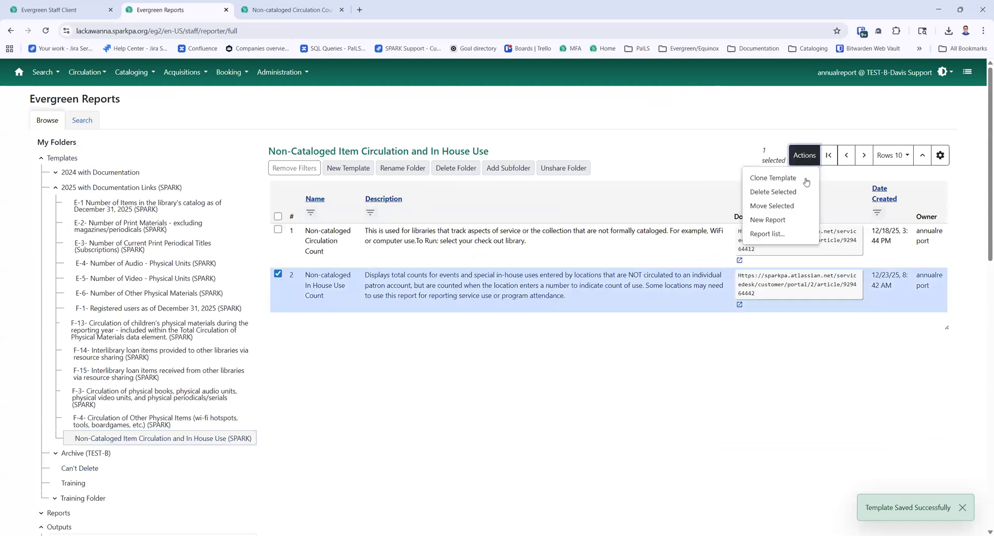
left_click(800, 219)
- Filter the in-house use report's using library to Milton and Milton Public Library, and proceed to the layout and scheduling settings
scroll(590, 327, "down", 3)
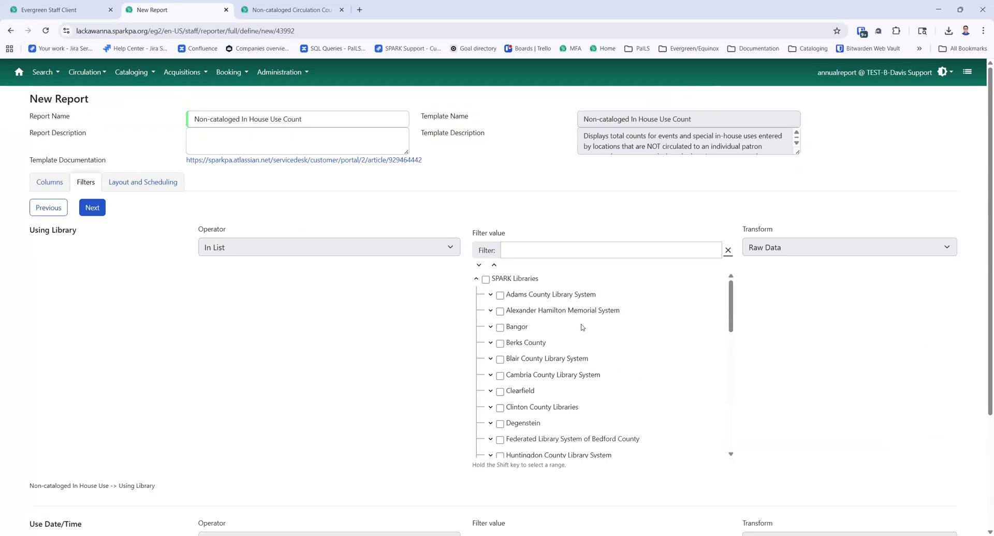
scroll(582, 327, "down", 3)
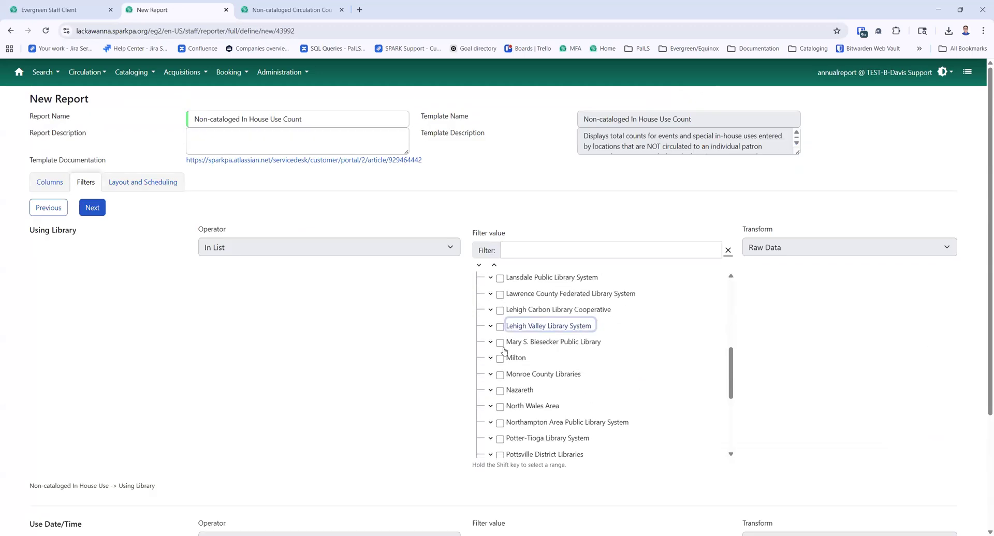
left_click(491, 359)
left_click(501, 360)
left_click(514, 375)
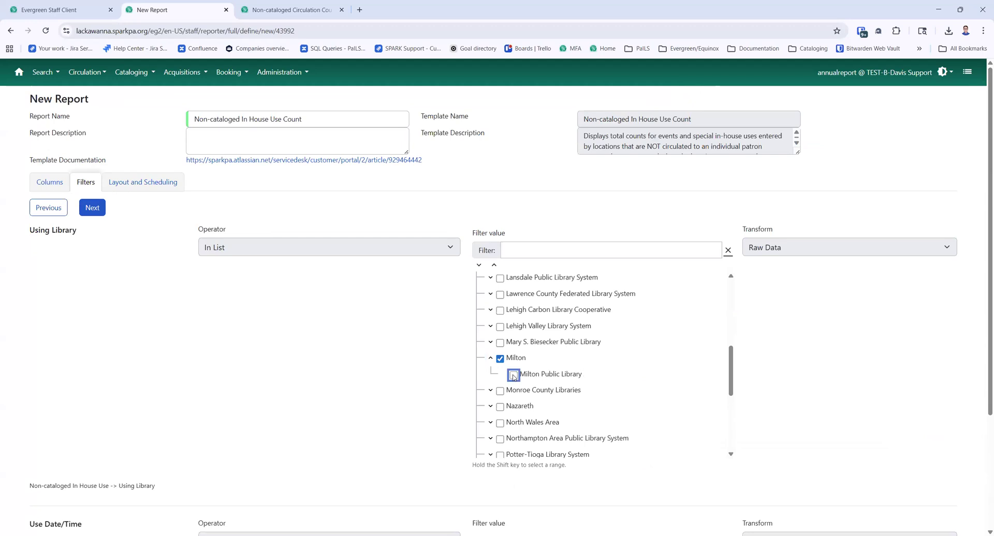
scroll(397, 398, "down", 3)
left_click(91, 464)
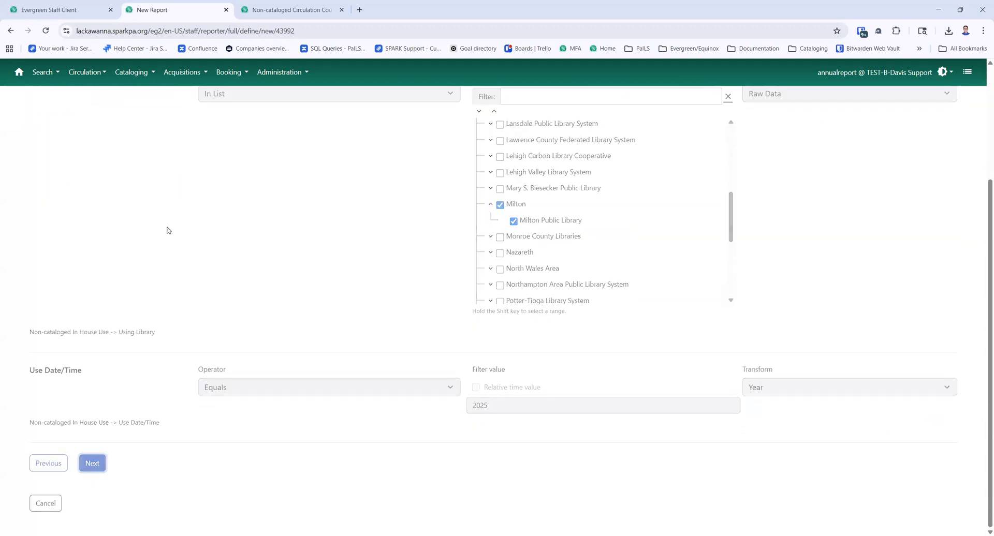
- Enable Excel output, choose testing as both the report folder and output folder, and save and schedule the in-house use report
left_click(119, 155)
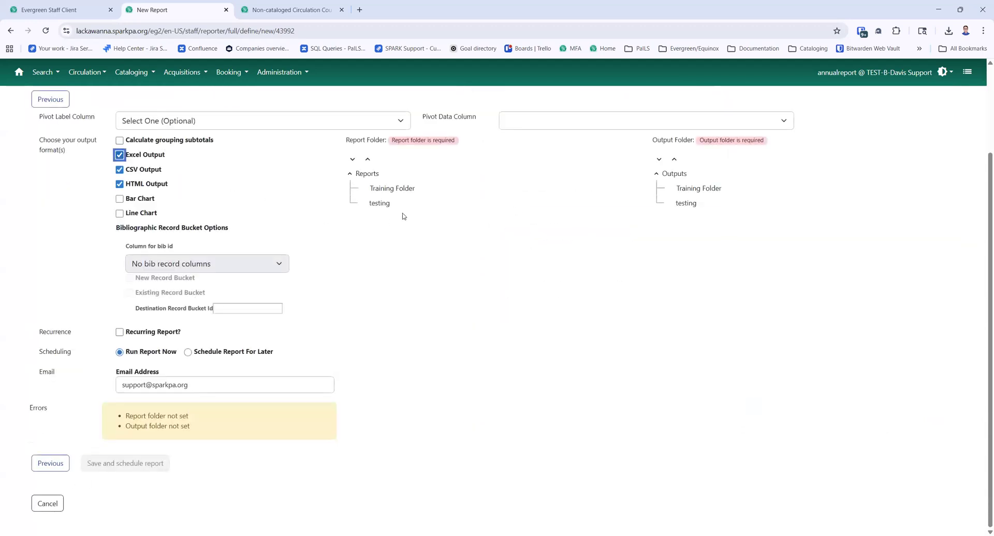
left_click(379, 203)
left_click(686, 214)
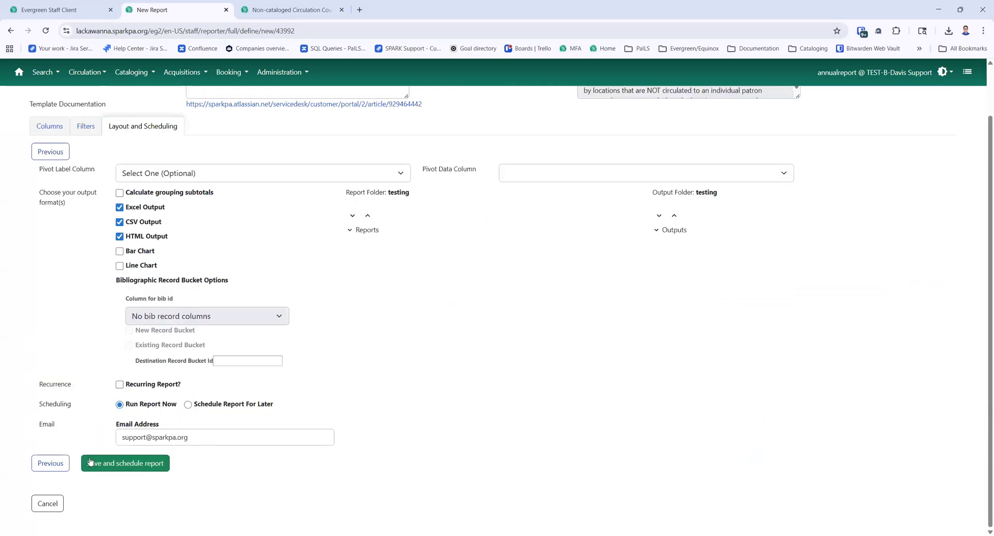
scroll(218, 280, "up", 1)
left_click(321, 116)
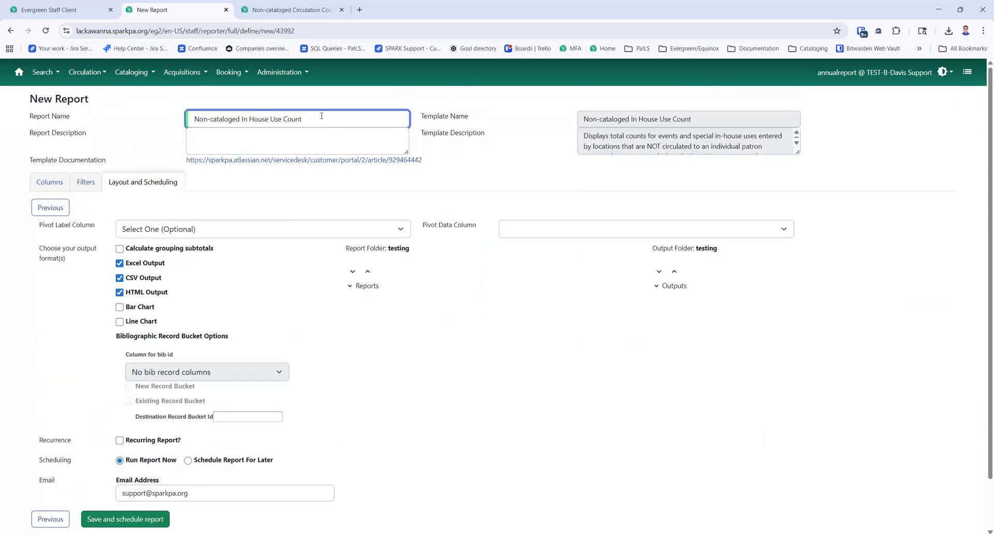
scroll(119, 466, "down", 1)
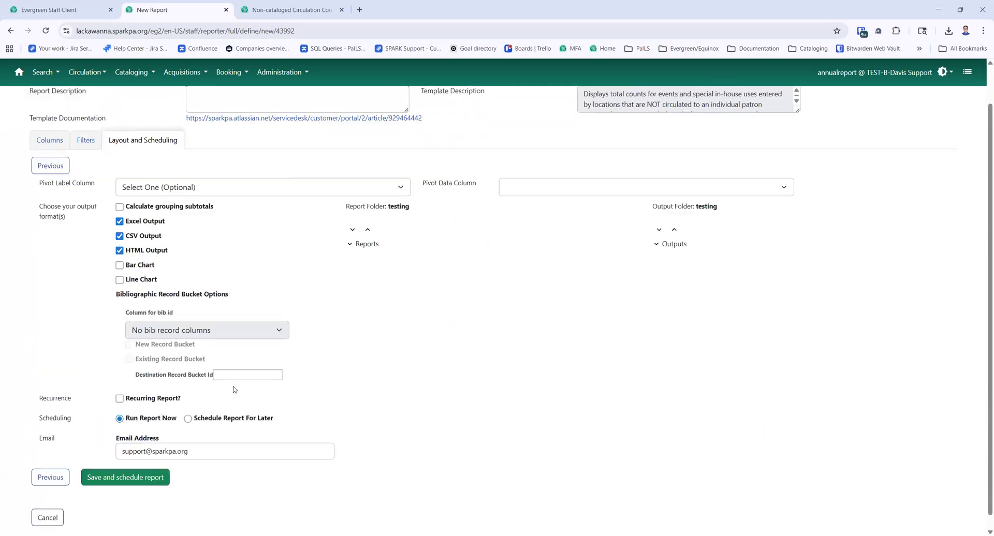
left_click(119, 466)
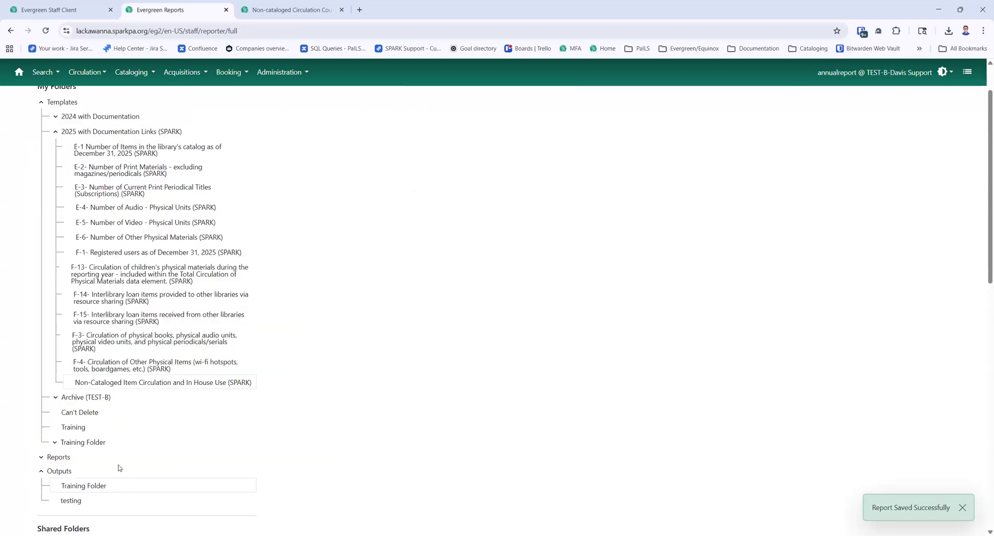
- View the HTML output of Non-cataloged In House Use Count from the Training Folder outputs, examine its use categories by library, and close the open report outputs
left_click(71, 490)
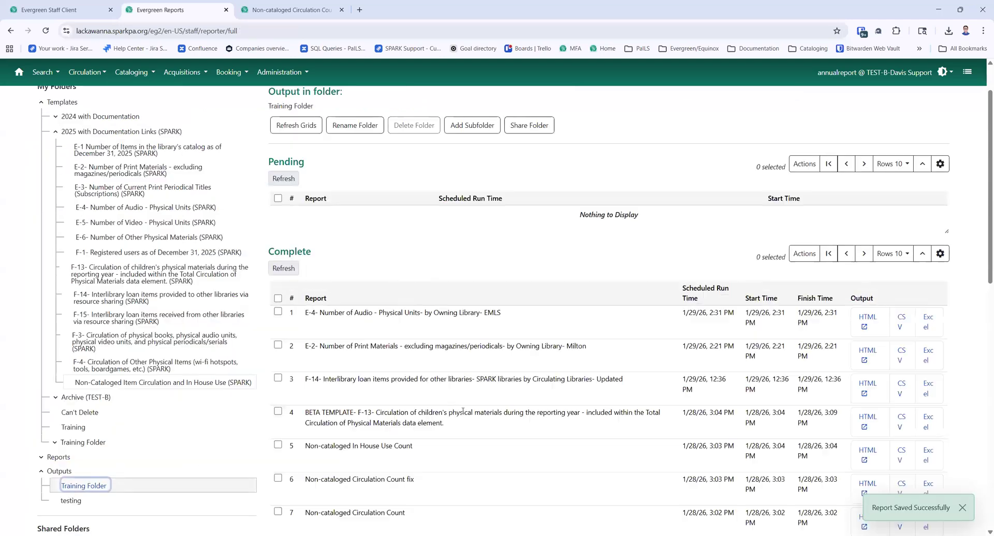
left_click(864, 454)
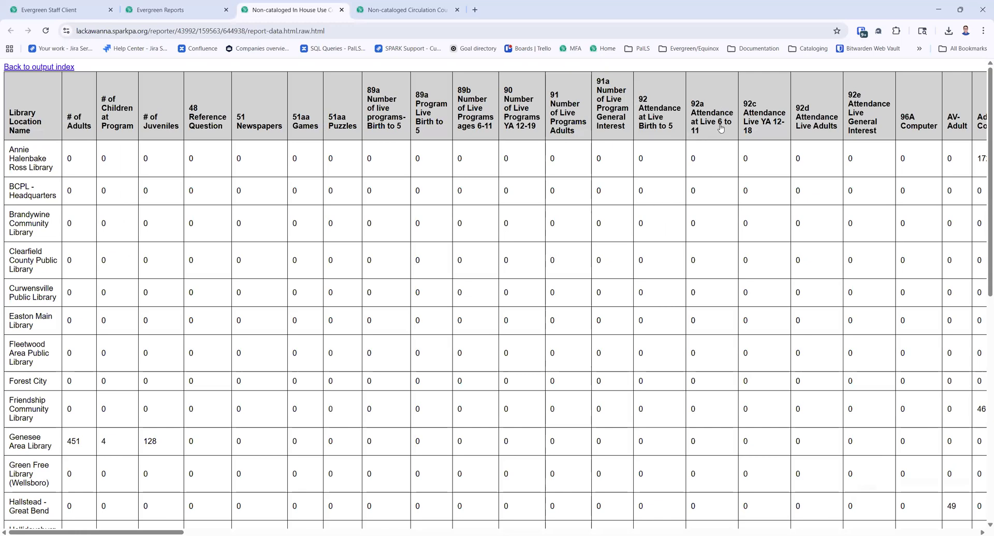
scroll(615, 354, "down", 5)
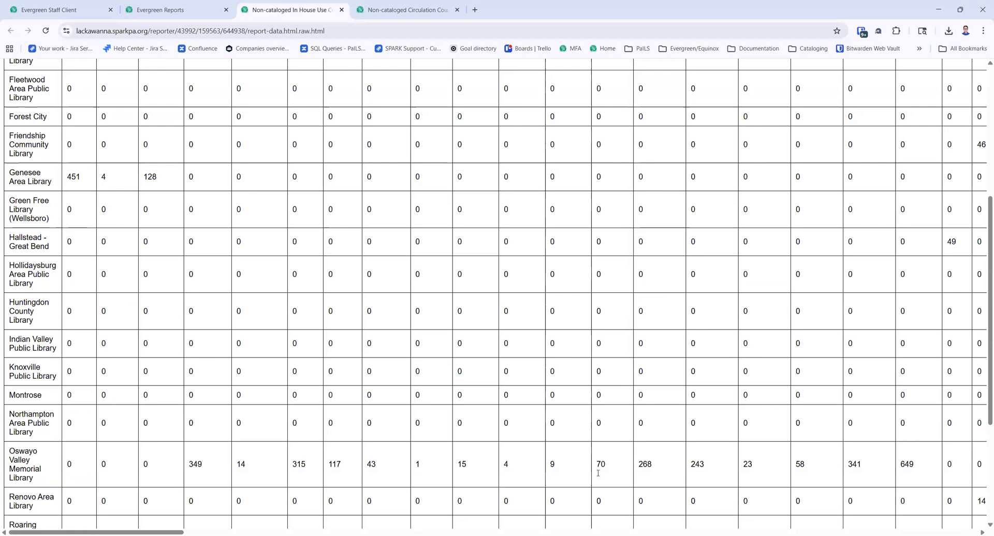
scroll(653, 472, "up", 3)
scroll(653, 473, "up", 3)
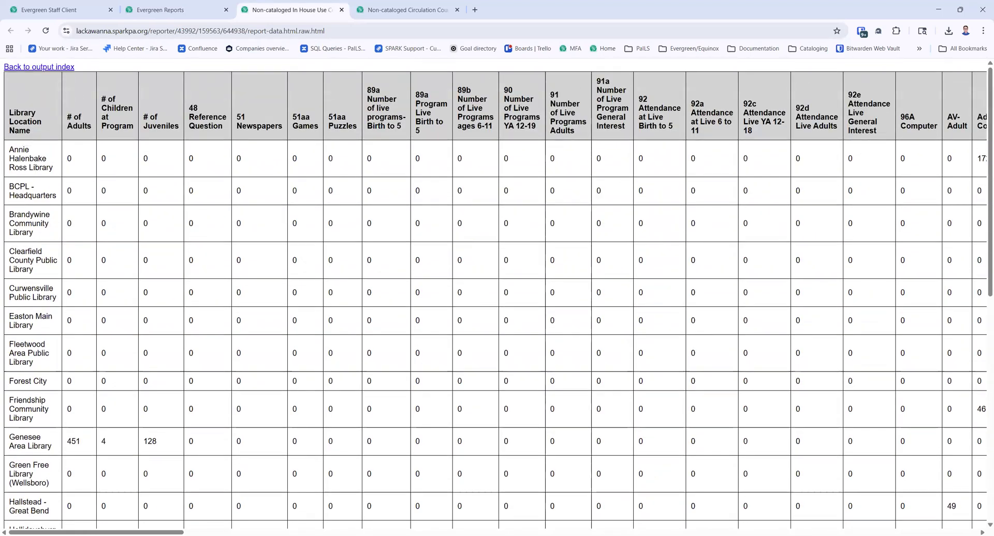
scroll(494, 298, "right", 10)
scroll(473, 433, "right", 6)
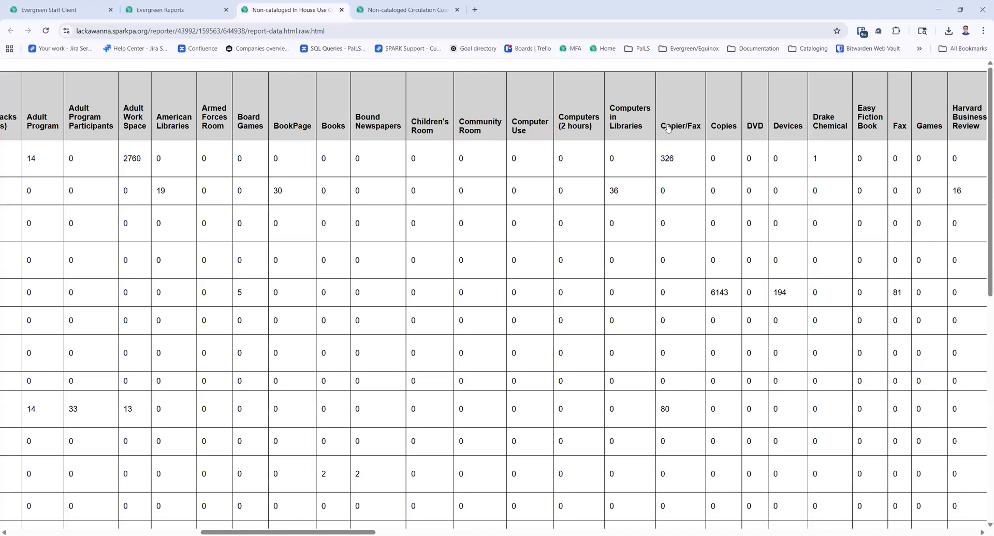
left_click_drag(316, 532, 119, 532)
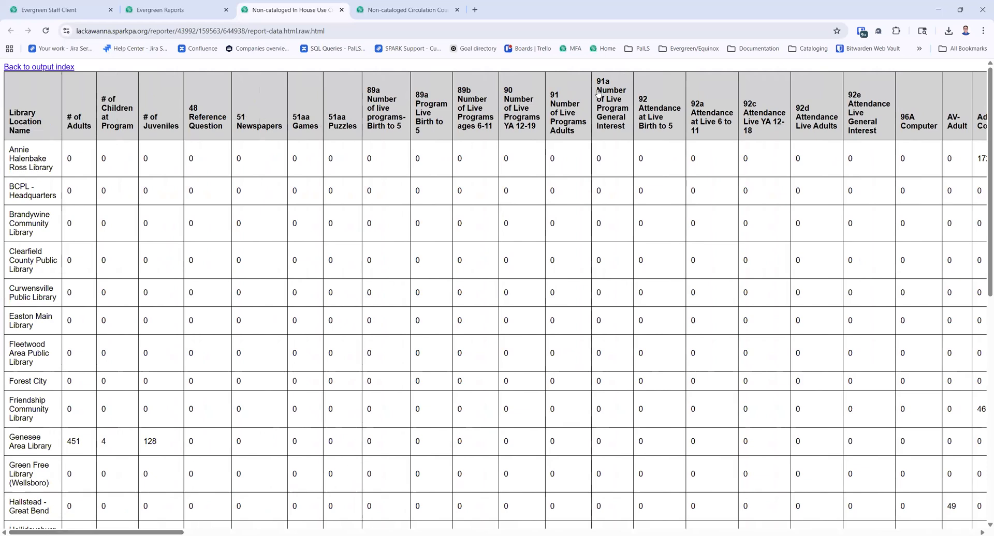
left_click(342, 10)
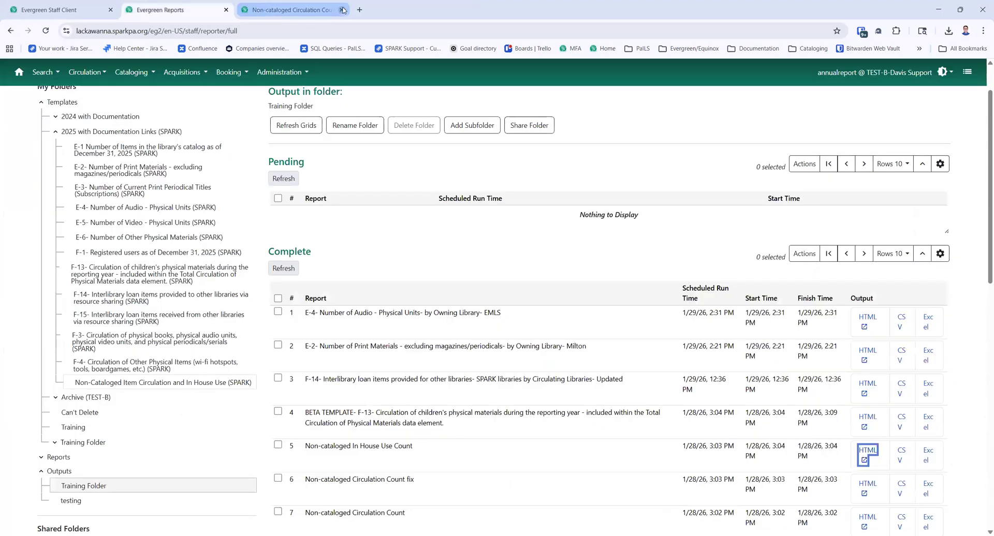
left_click(342, 10)
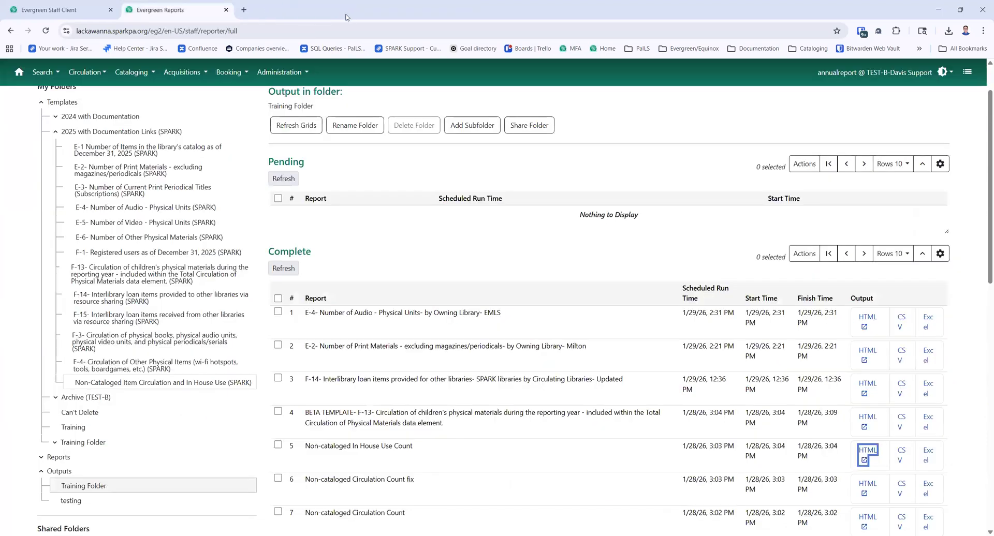